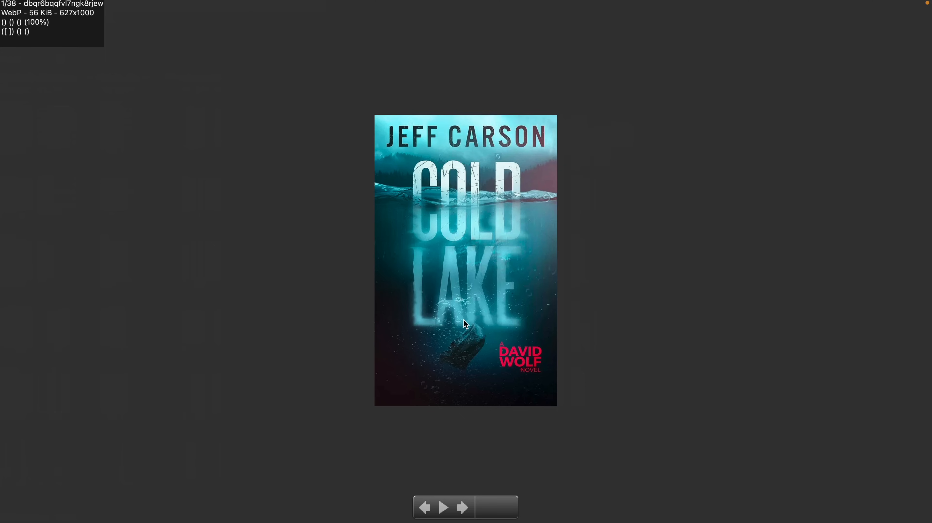
# - Step through the full-screen reference images from 1/38 to IMG_0299 (3/38)
pyautogui.press('Right')
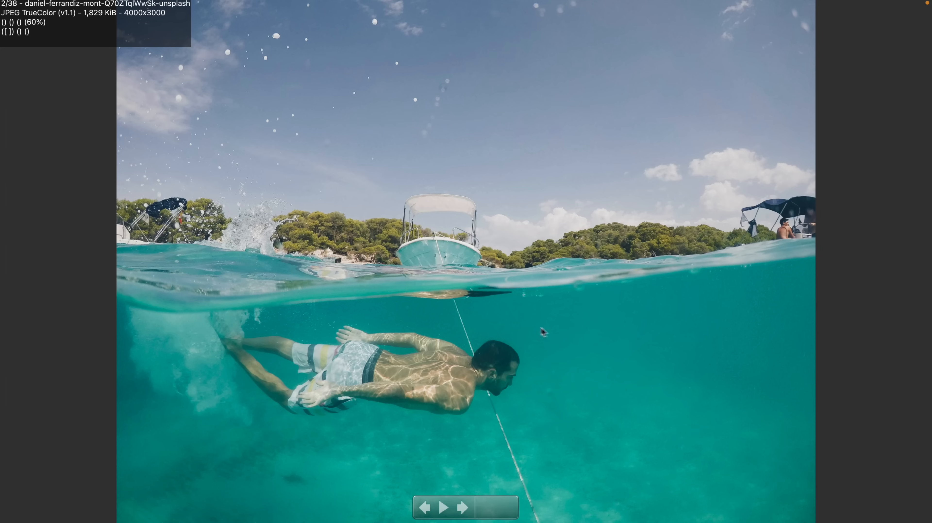
pyautogui.press('Right')
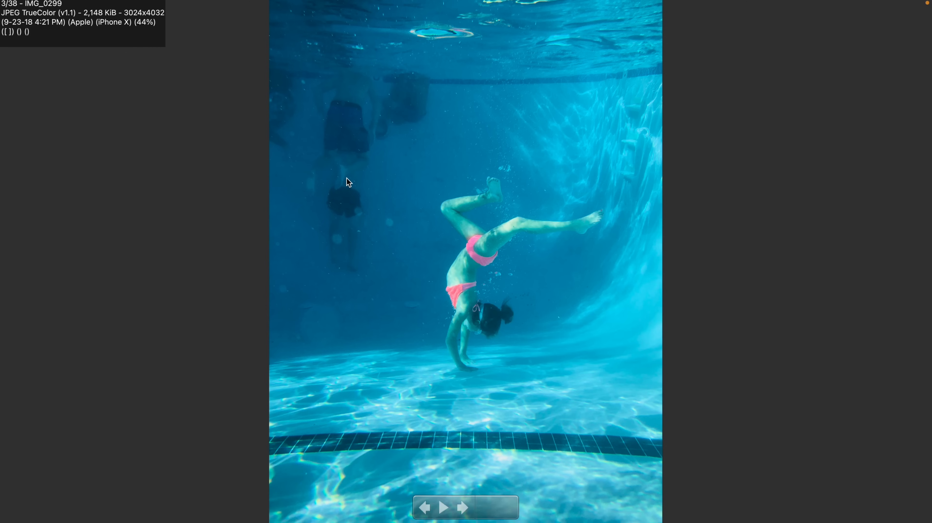
# - Review images 4–9, from the volcano photo to the underwater reef, then exit full-screen
pyautogui.press('Right')
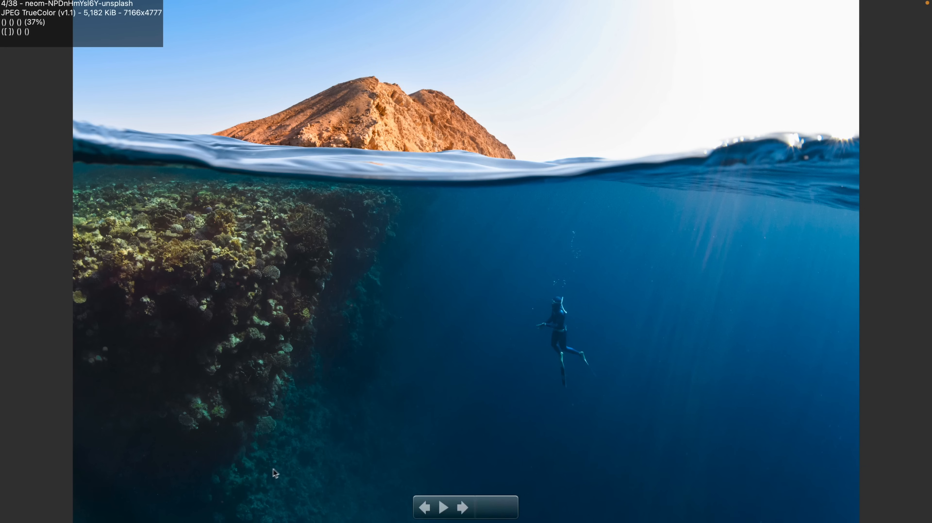
pyautogui.press('Right')
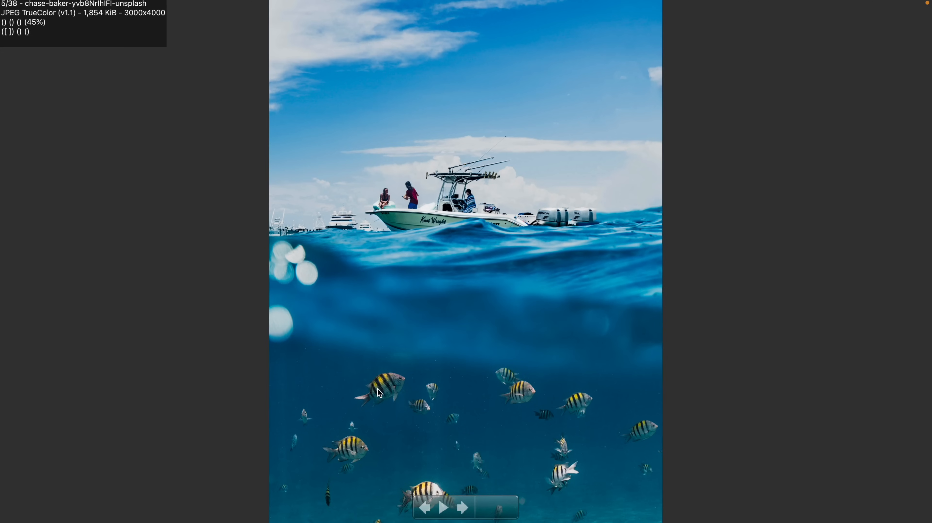
pyautogui.press('Right')
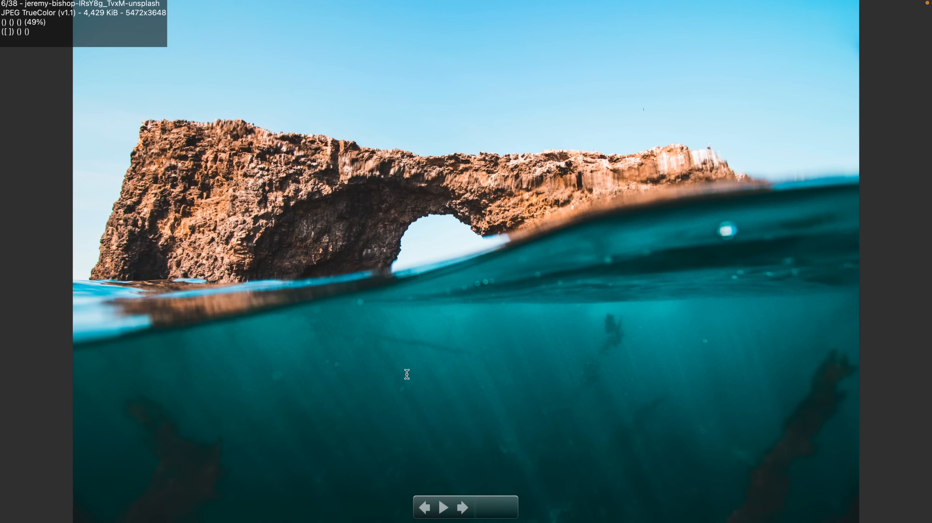
pyautogui.press('Right')
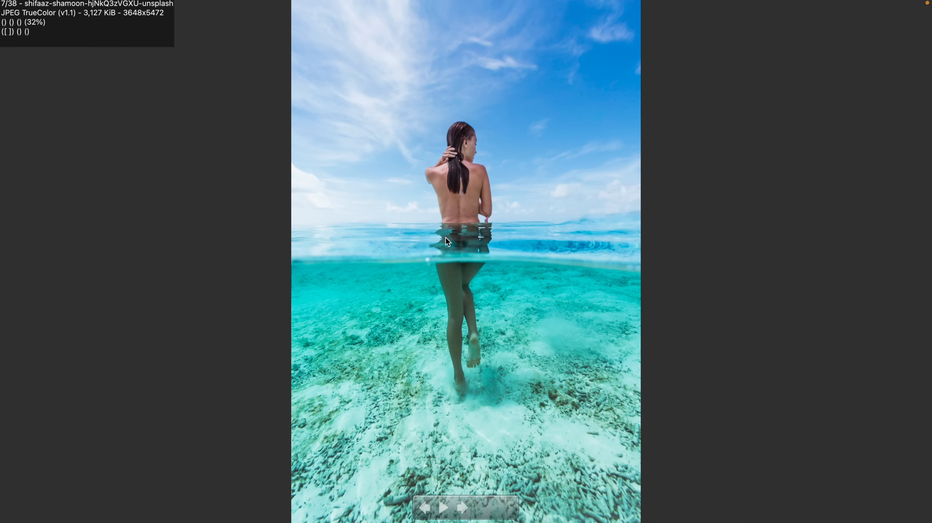
pyautogui.press('Right')
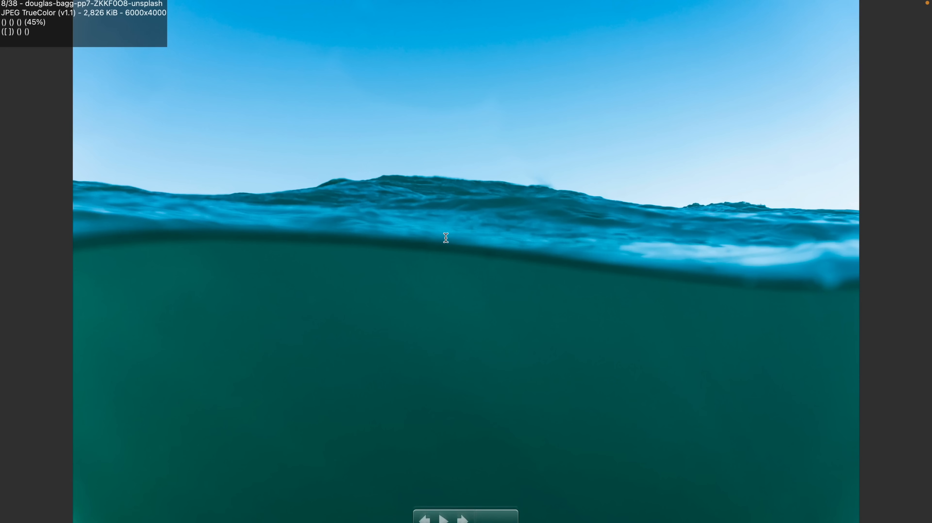
pyautogui.press('Right')
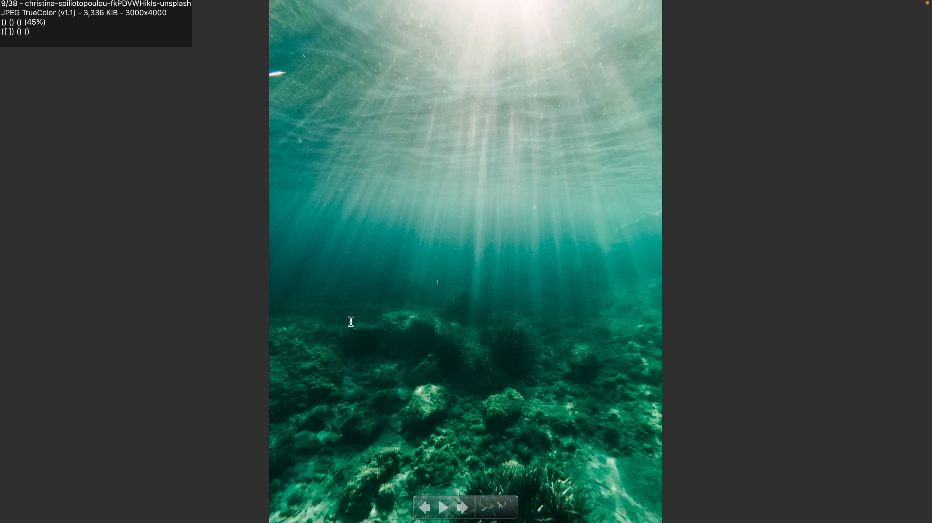
pyautogui.press('Escape')
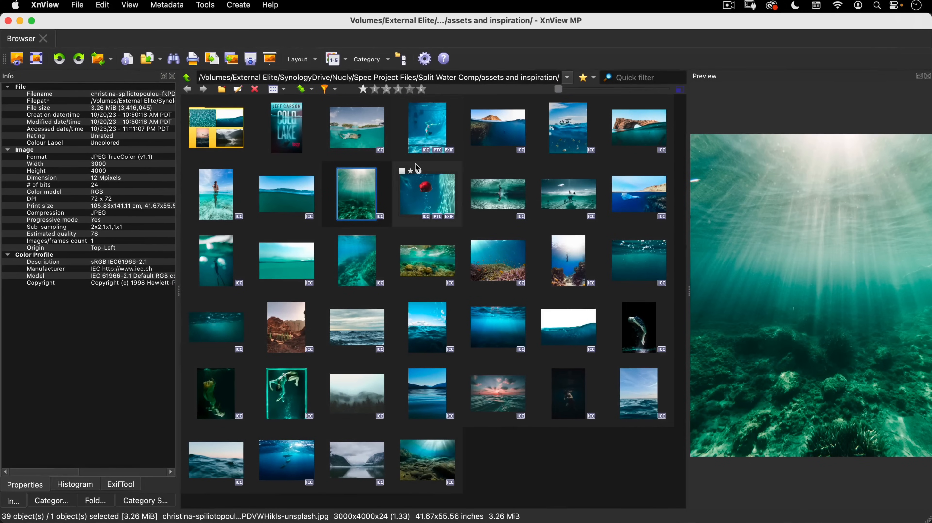
# - View the volcano photo neom-NPDnHmYsl6Y-unsplash full-screen, then return to the browser
pyautogui.click(490, 148)
pyautogui.doubleClick(488, 145)
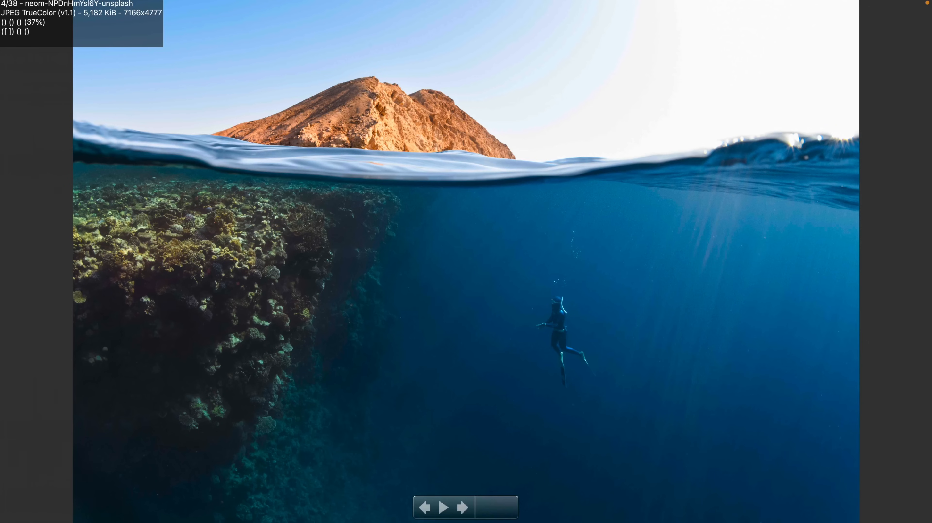
pyautogui.press('Escape')
pyautogui.press('super+Tab')
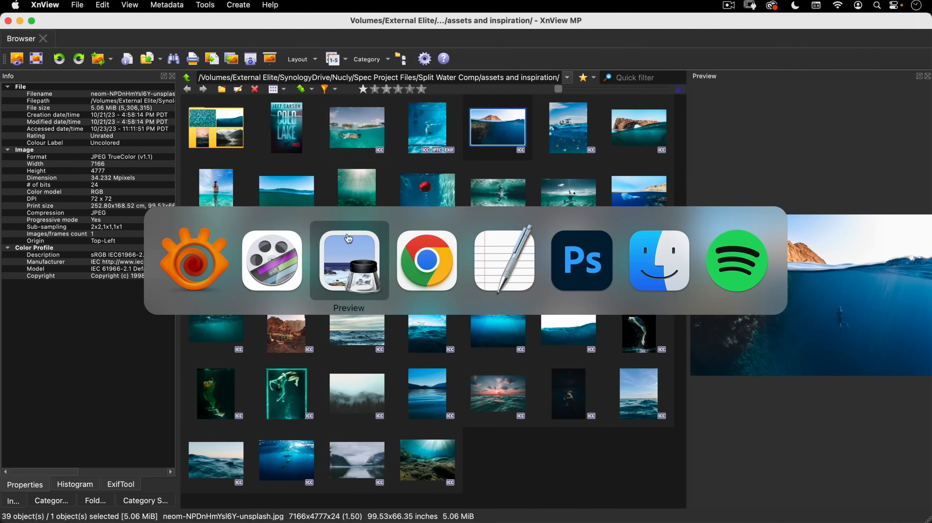
# - Open eberhard-grossgasteiger-QoXYAE2hFJQ-unsplash.jpg from assets and inspiration > finals for tutorial in Photoshop
pyautogui.click(587, 258)
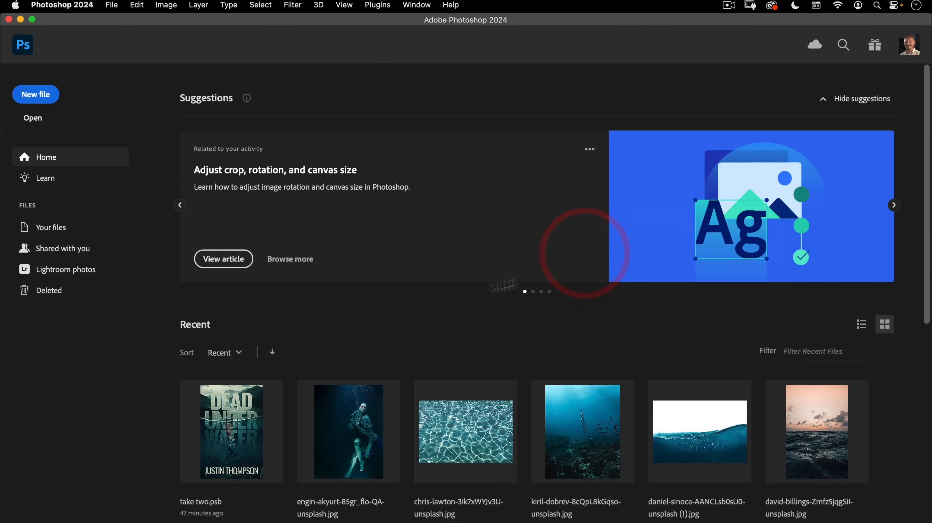
pyautogui.click(33, 118)
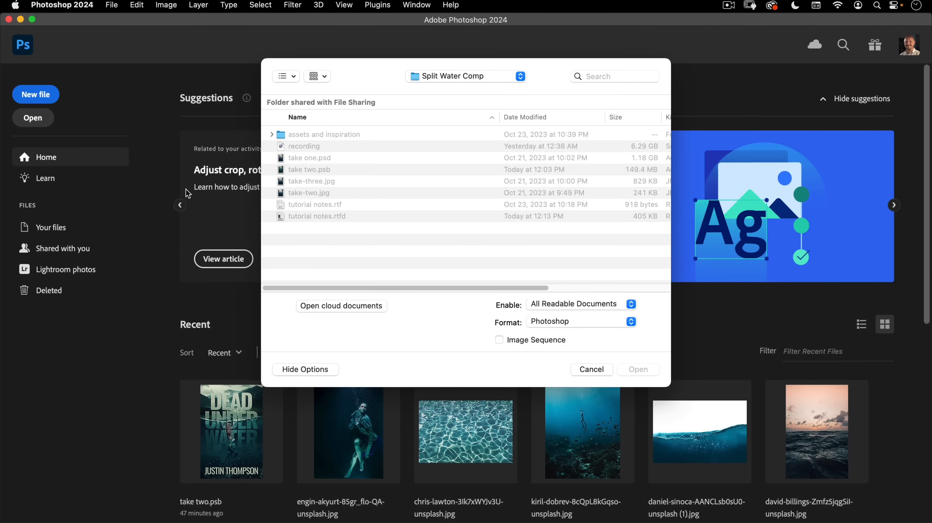
pyautogui.doubleClick(309, 135)
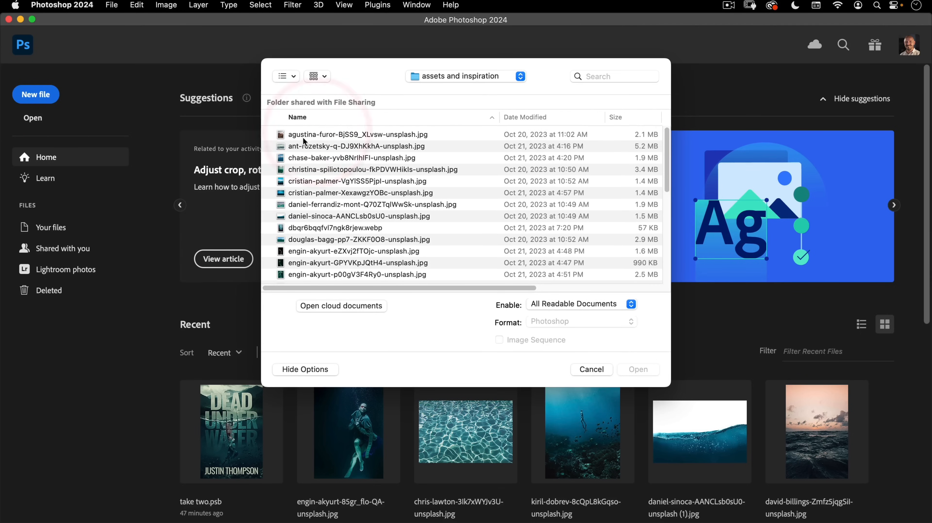
pyautogui.scroll(-5, 311, 172)
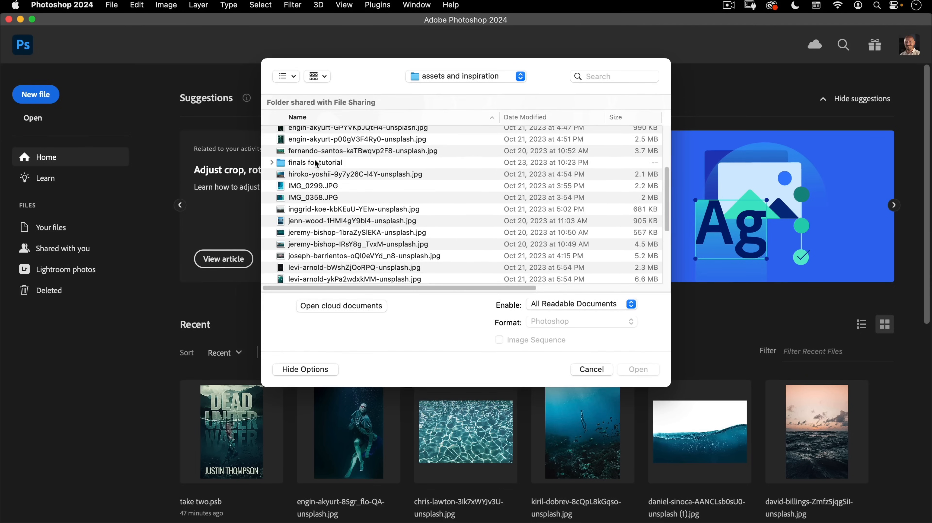
pyautogui.doubleClick(317, 163)
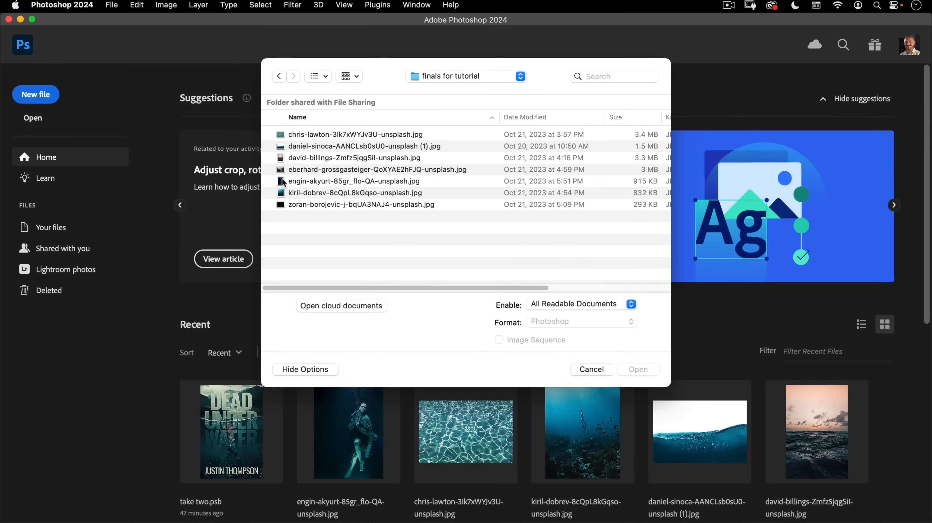
pyautogui.click(353, 169)
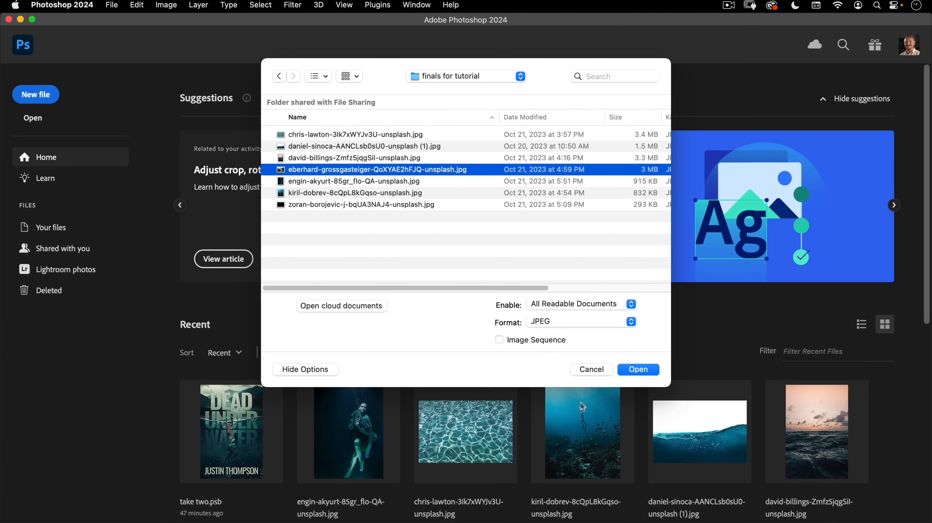
pyautogui.click(646, 372)
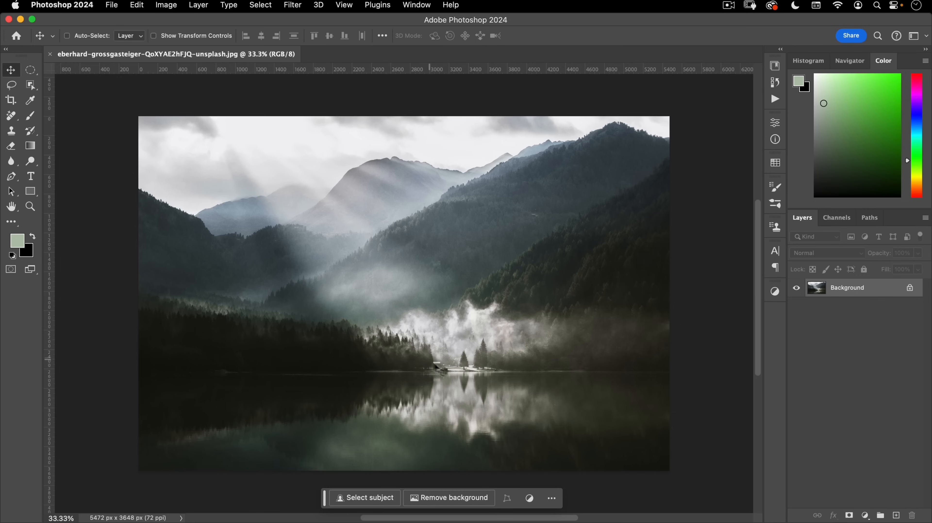
pyautogui.moveTo(439, 367); pyautogui.dragTo(542, 350)
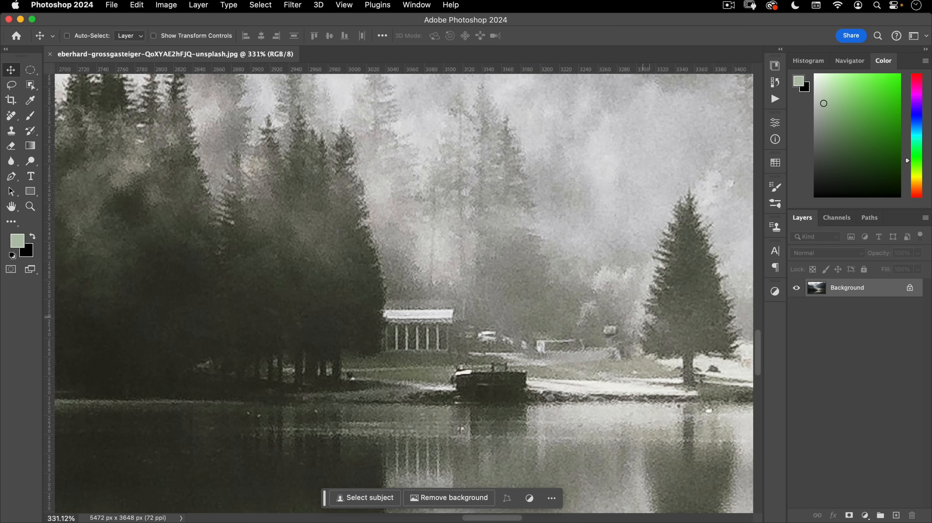
pyautogui.moveTo(457, 346); pyautogui.dragTo(391, 344)
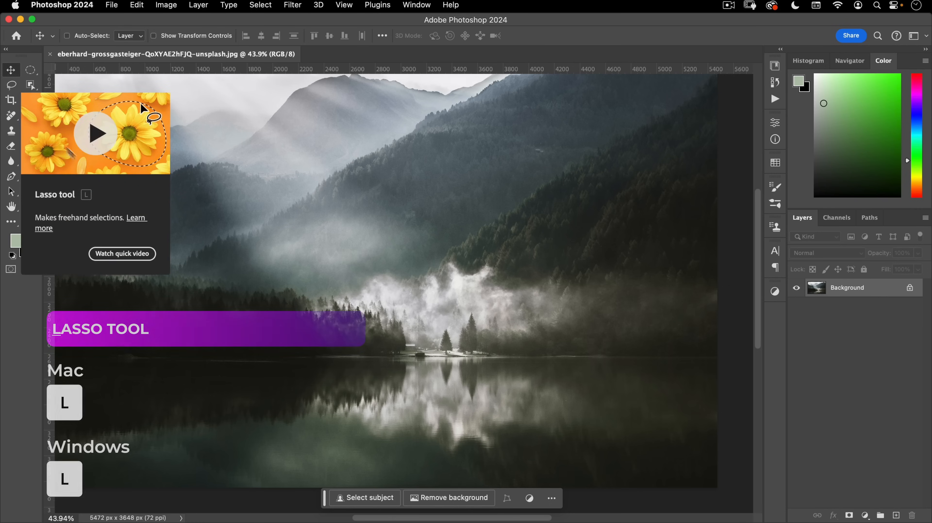
# - Lasso the pavilion and boat on the shoreline and run Generative Fill without a prompt
pyautogui.click(11, 85)
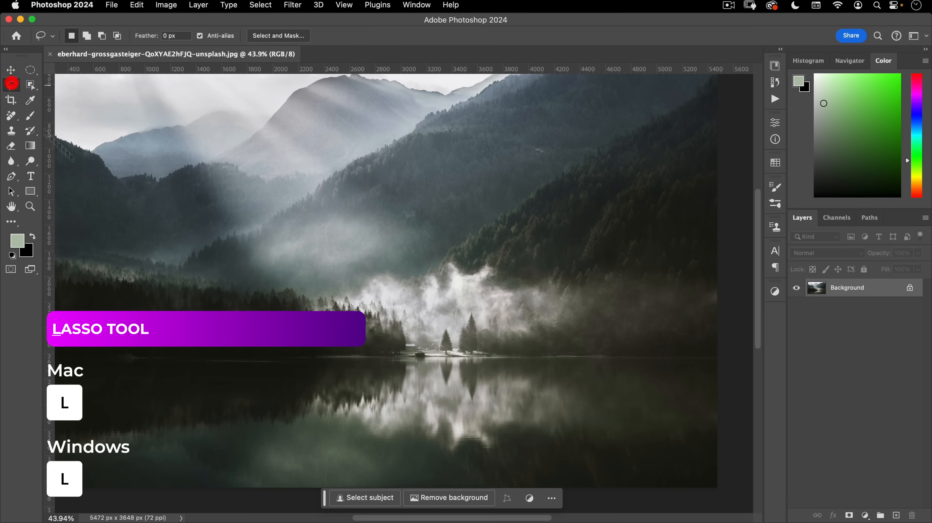
pyautogui.moveTo(417, 331)
pyautogui.mouseDown()
pyautogui.moveTo(357, 356)
pyautogui.moveTo(415, 382)
pyautogui.moveTo(442, 362)
pyautogui.moveTo(525, 358)
pyautogui.moveTo(455, 350)
pyautogui.moveTo(417, 331)
pyautogui.mouseUp()
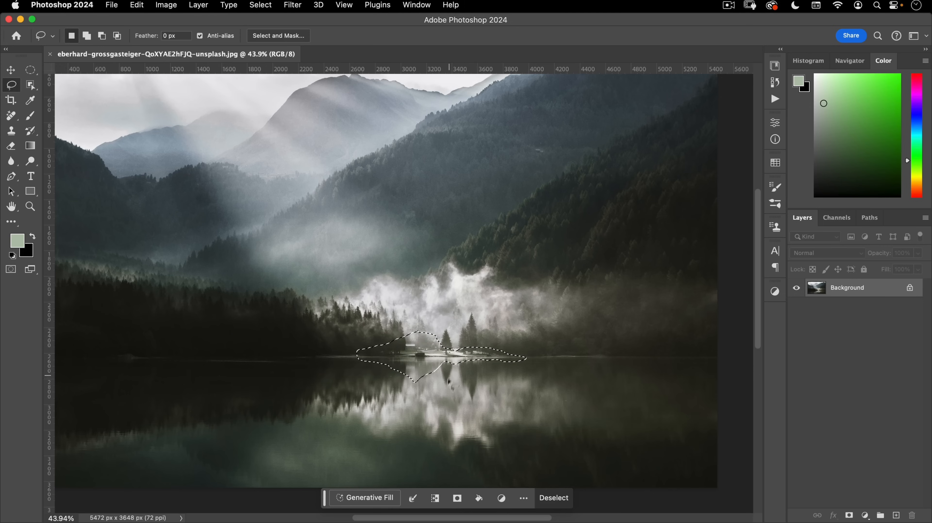
pyautogui.click(360, 497)
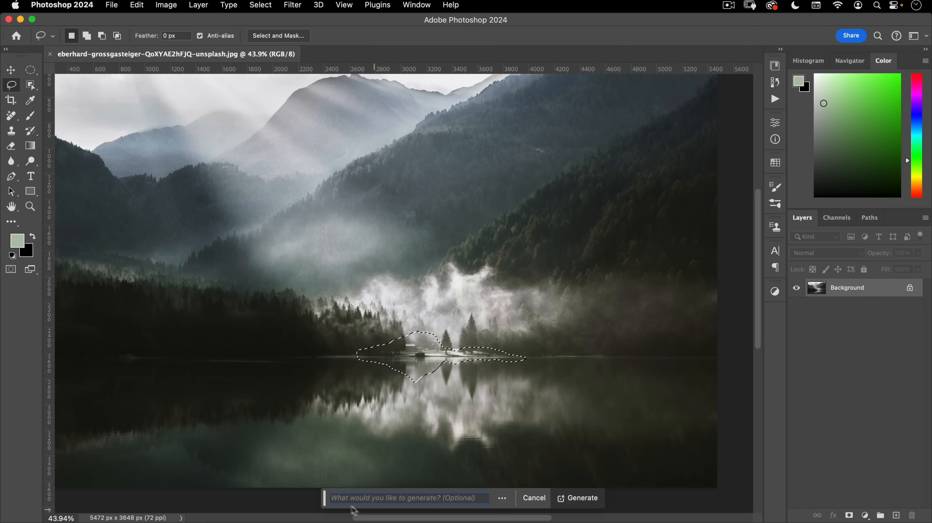
pyautogui.click(583, 499)
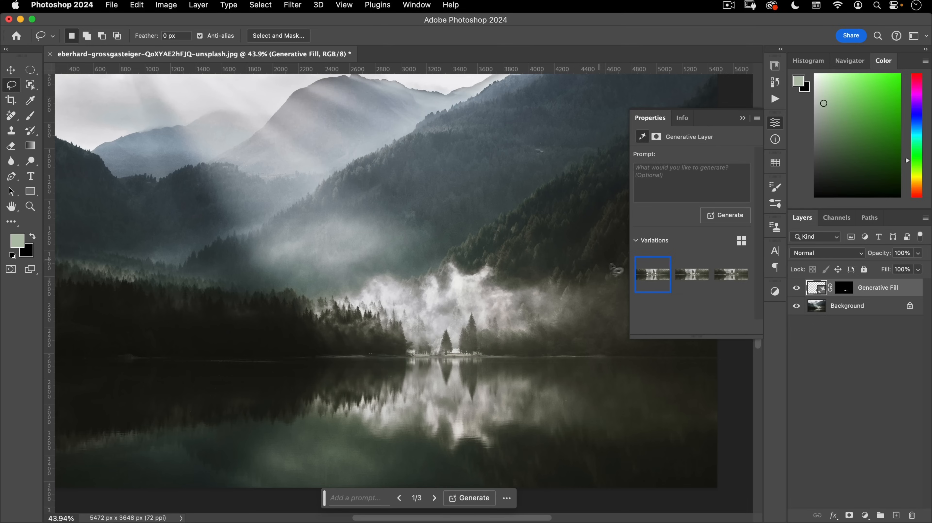
# - Compare the three fill variations and keep variation 2
pyautogui.click(681, 276)
pyautogui.click(717, 285)
pyautogui.click(692, 280)
pyautogui.click(730, 275)
pyautogui.moveTo(660, 280)
pyautogui.click(688, 275)
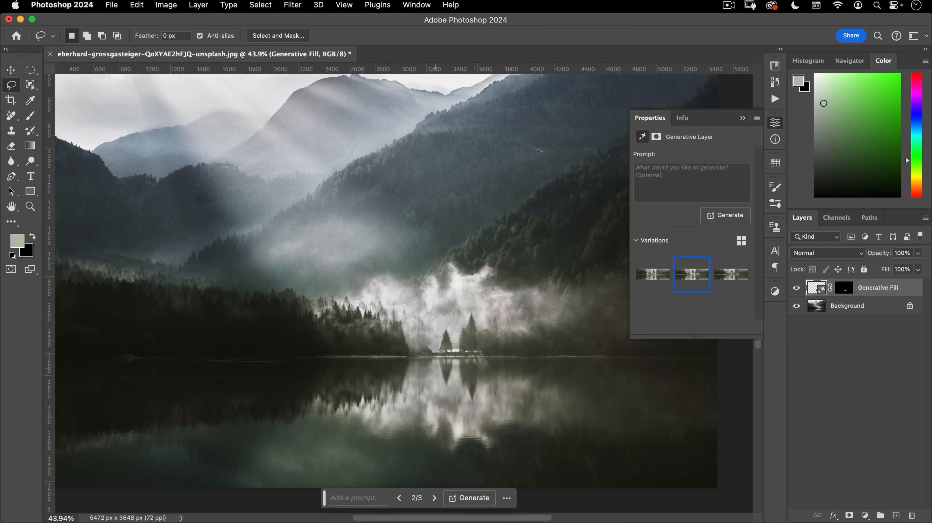
pyautogui.moveTo(470, 329)
pyautogui.mouseDown()
pyautogui.moveTo(384, 329)
pyautogui.moveTo(353, 351)
pyautogui.moveTo(476, 341)
pyautogui.moveTo(465, 336)
pyautogui.mouseUp()
pyautogui.keyDown('shift'); pyautogui.click(854, 307); pyautogui.keyUp('shift')
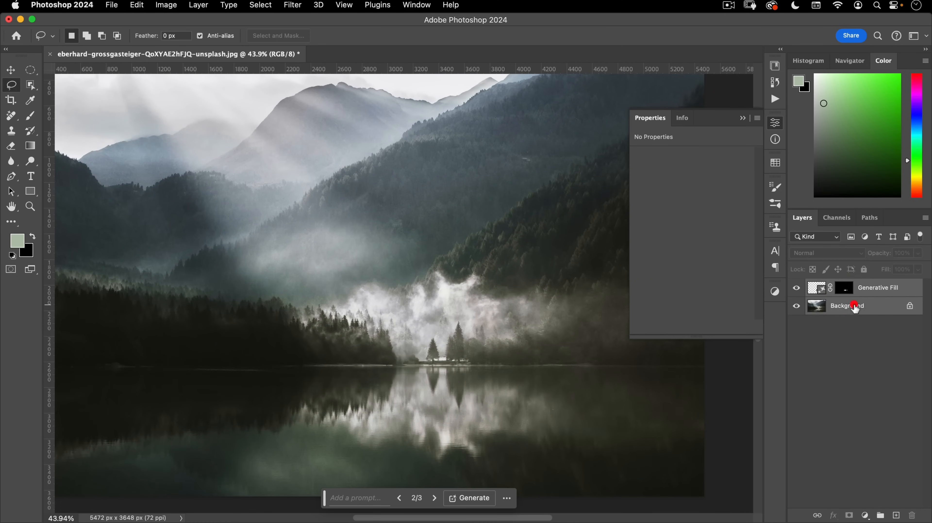
pyautogui.press('super+e')
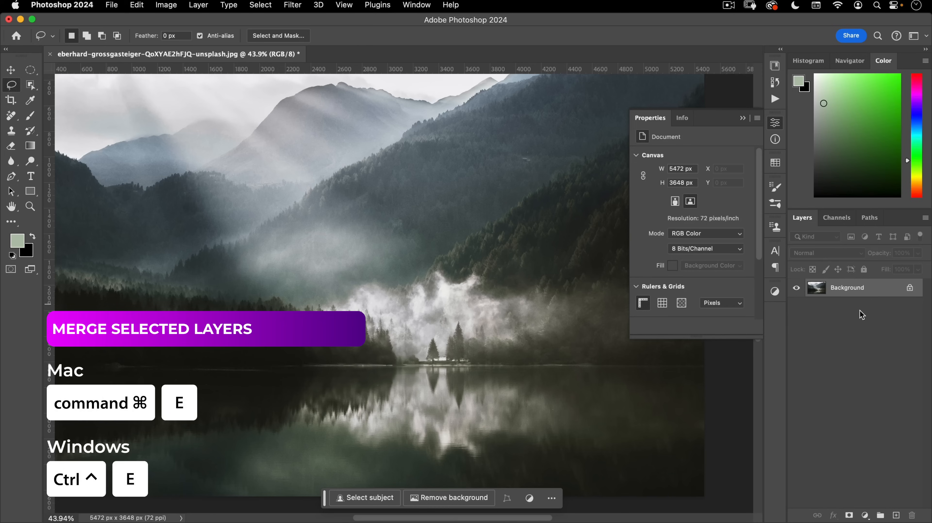
pyautogui.click(775, 125)
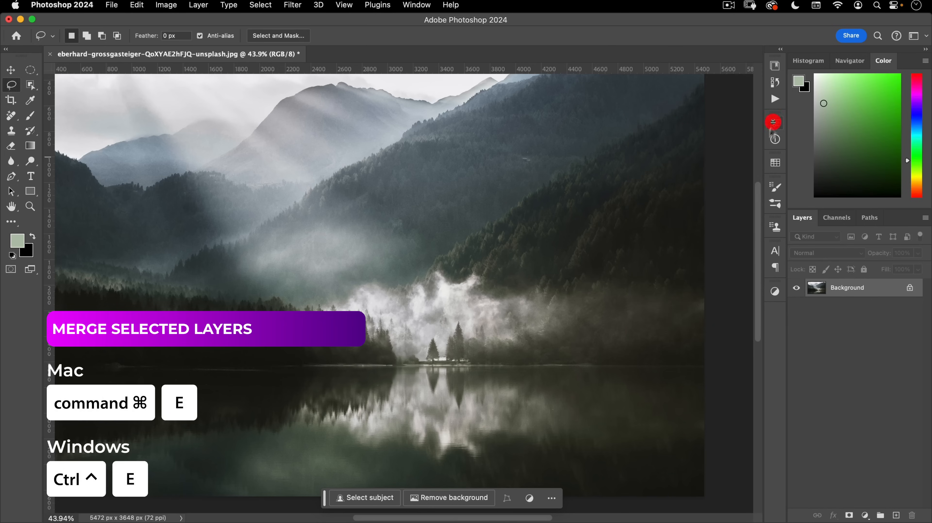
pyautogui.moveTo(887, 289); pyautogui.dragTo(896, 512)
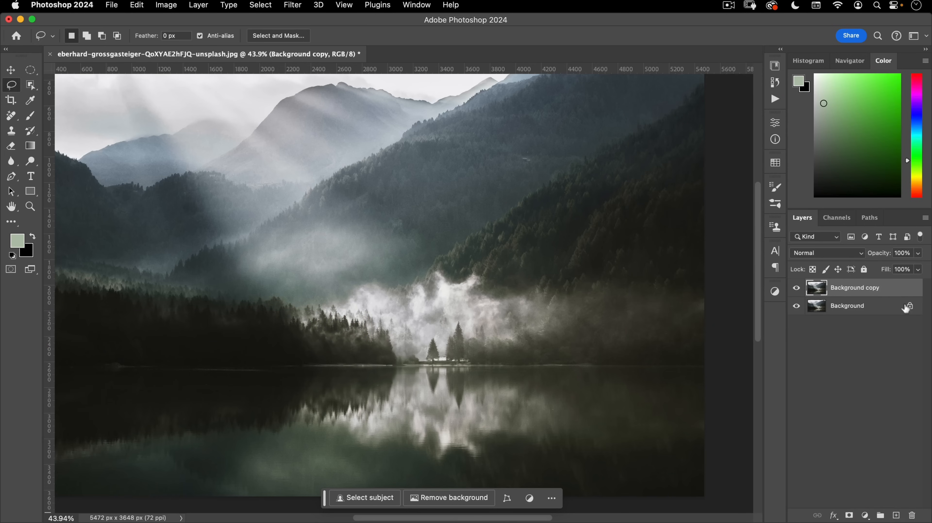
pyautogui.moveTo(878, 307); pyautogui.dragTo(911, 514)
pyautogui.scroll(-3, 397, 311)
pyautogui.moveTo(397, 311); pyautogui.dragTo(452, 288)
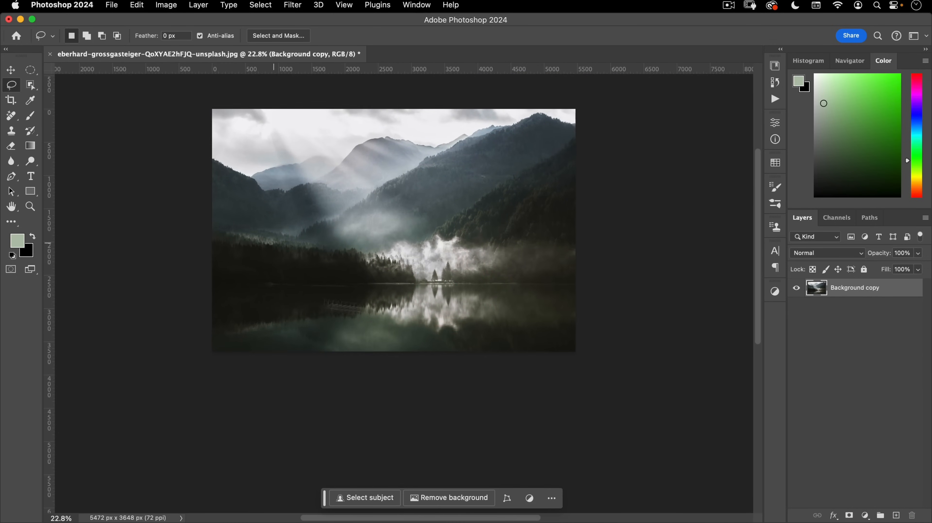
pyautogui.scroll(-3, 447, 305)
pyautogui.moveTo(419, 318); pyautogui.dragTo(448, 266)
pyautogui.click(448, 270)
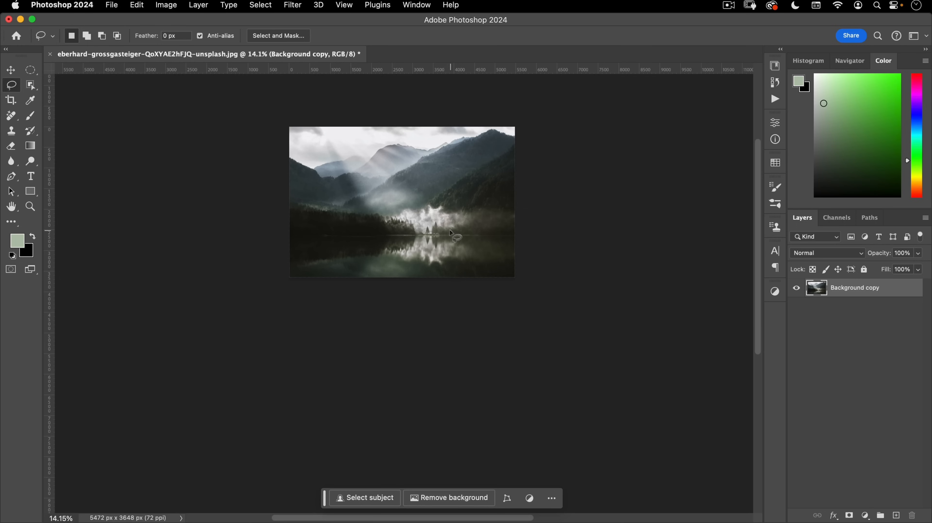
# - Set the Crop tool to a 6 × 9 ratio
pyautogui.click(12, 103)
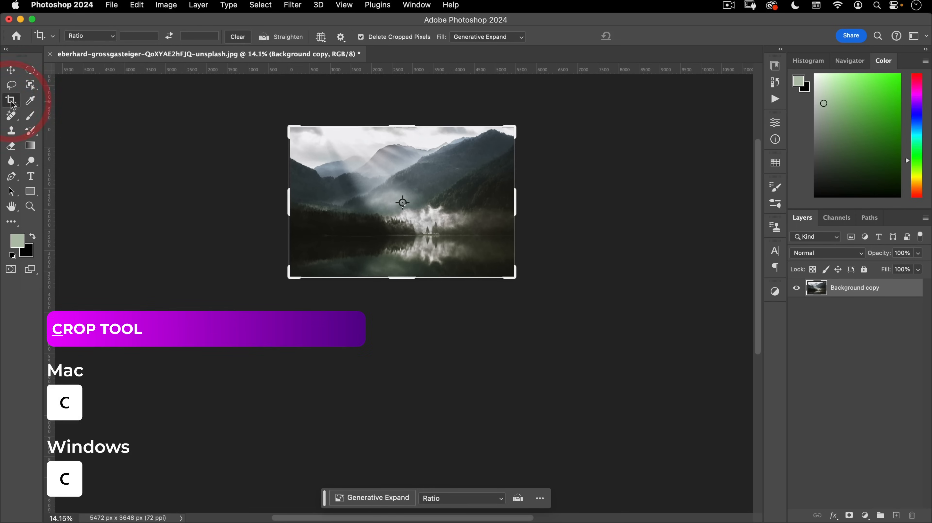
pyautogui.click(136, 35)
pyautogui.write('6')
pyautogui.press('Tab')
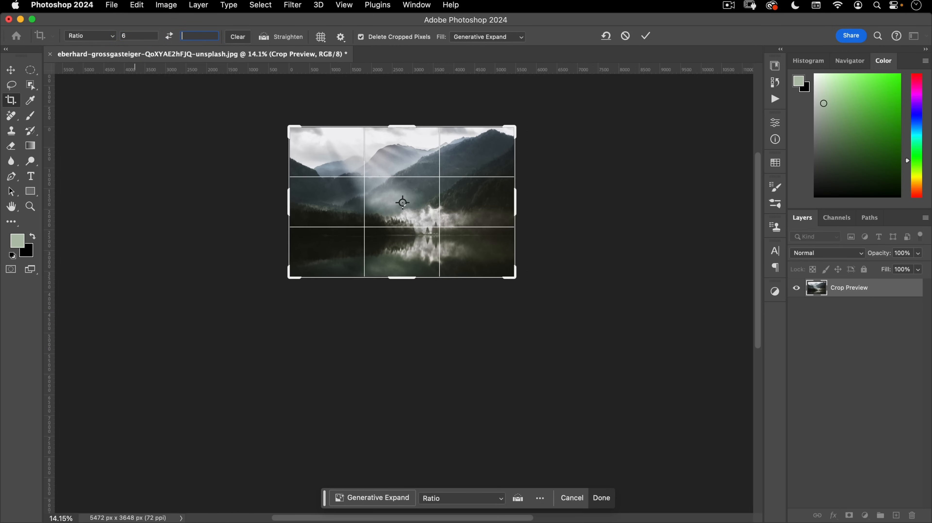
pyautogui.write('9')
pyautogui.press('Return')
# - Widen the crop, push the photo to the top, and apply with a transparent fill
pyautogui.moveTo(350, 202); pyautogui.dragTo(319, 200)
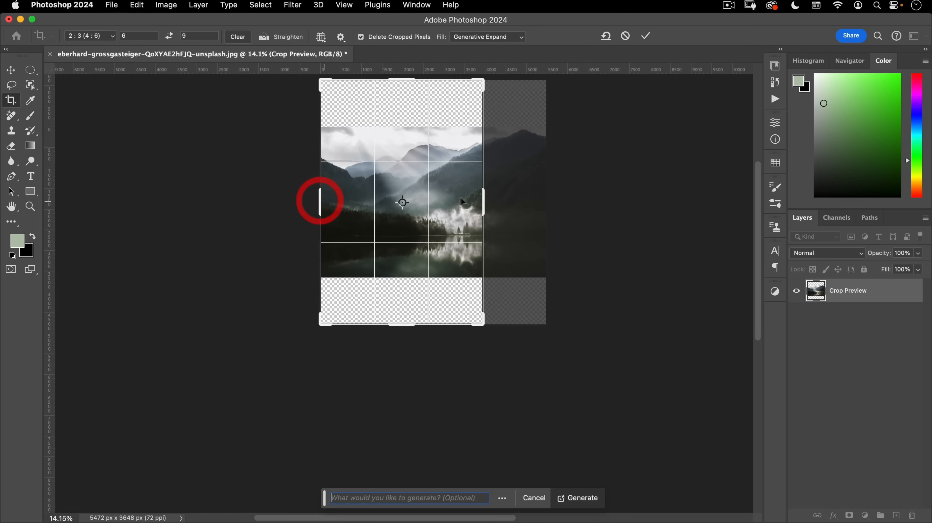
pyautogui.moveTo(483, 200); pyautogui.dragTo(516, 200)
pyautogui.click(474, 261)
pyautogui.moveTo(474, 260); pyautogui.dragTo(468, 148)
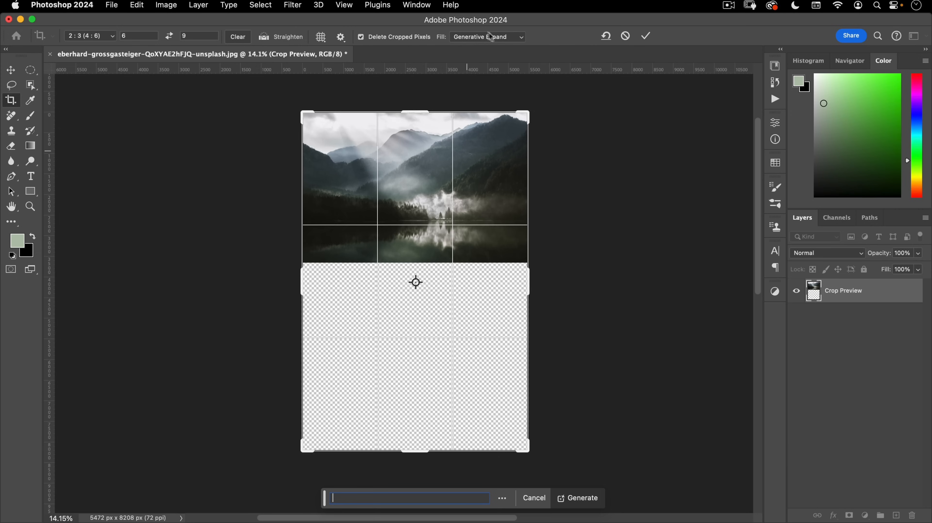
pyautogui.click(482, 36)
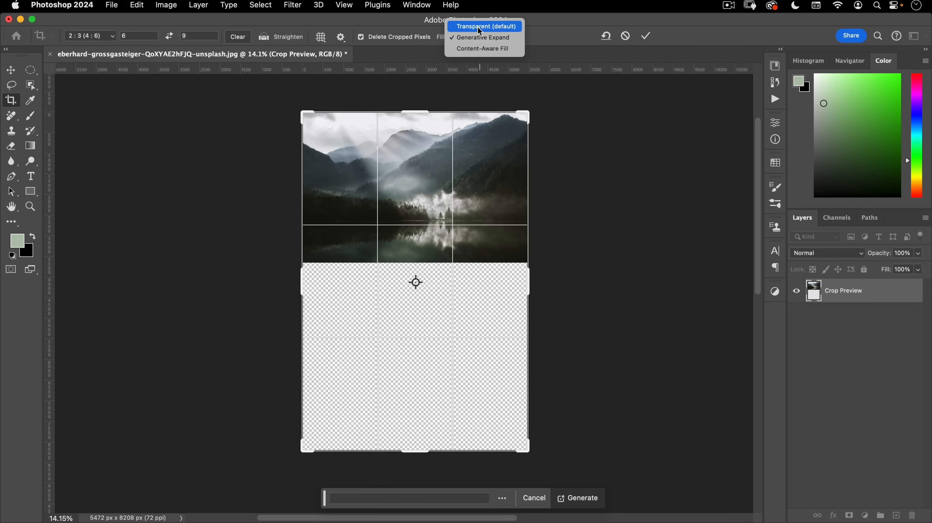
pyautogui.click(480, 27)
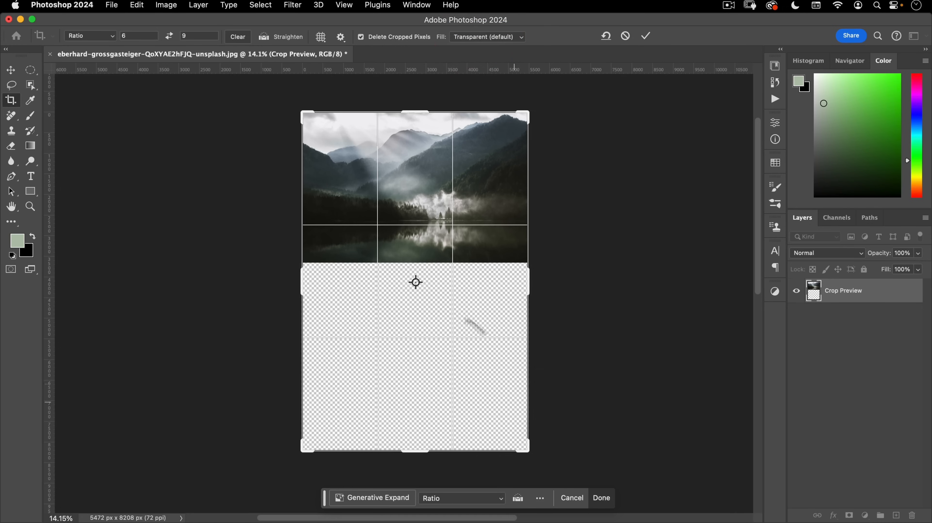
pyautogui.click(647, 36)
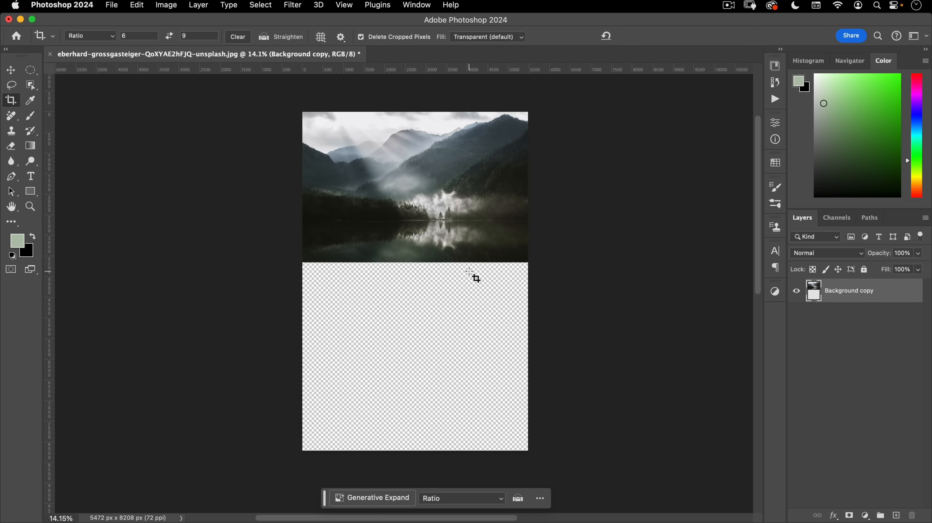
# - Add a New Guide Layout of 4 columns and 3 rows with both gutters cleared
pyautogui.click(344, 5)
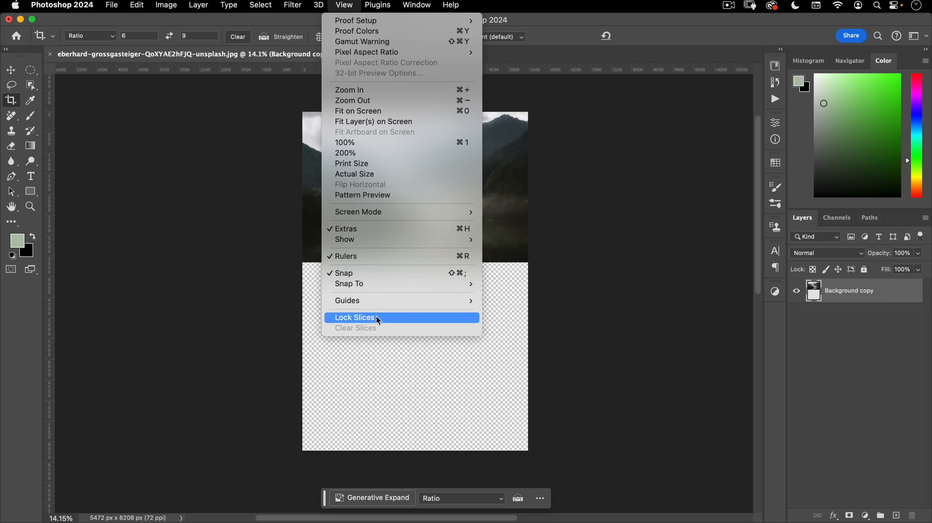
pyautogui.moveTo(379, 306)
pyautogui.click(516, 372)
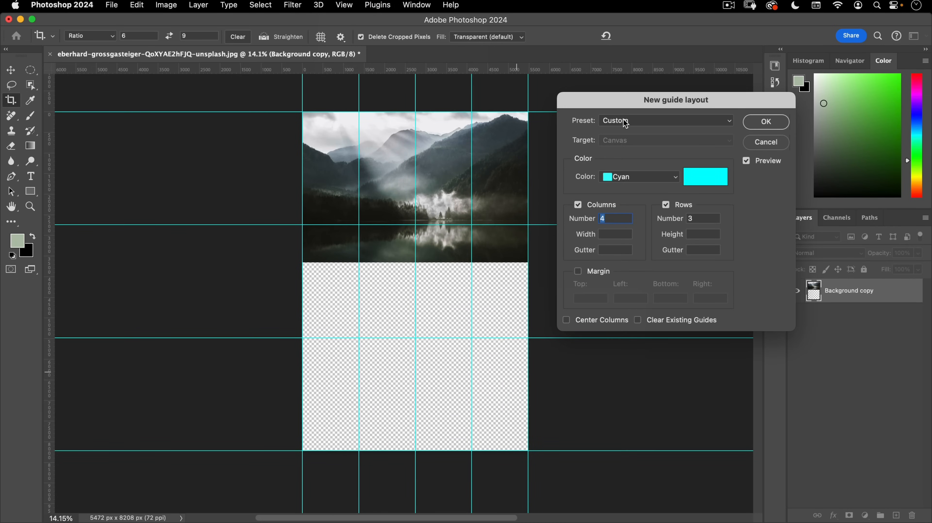
pyautogui.click(626, 123)
pyautogui.click(631, 10)
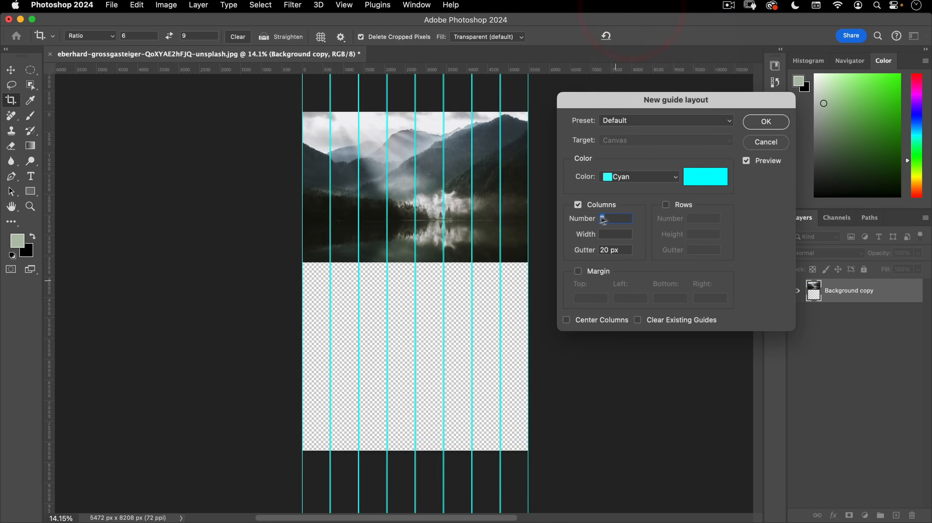
pyautogui.write('4')
pyautogui.press('Tab')
pyautogui.press('Tab')
pyautogui.press('BackSpace')
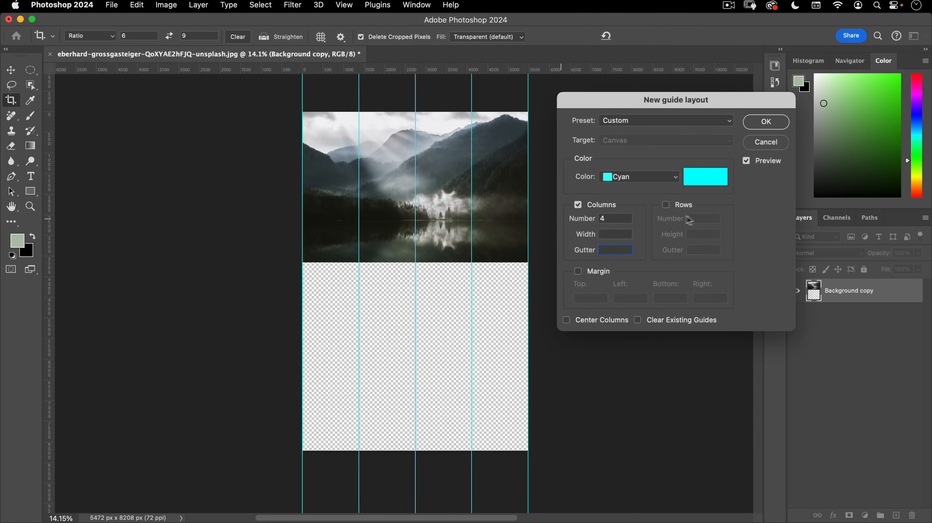
pyautogui.click(683, 206)
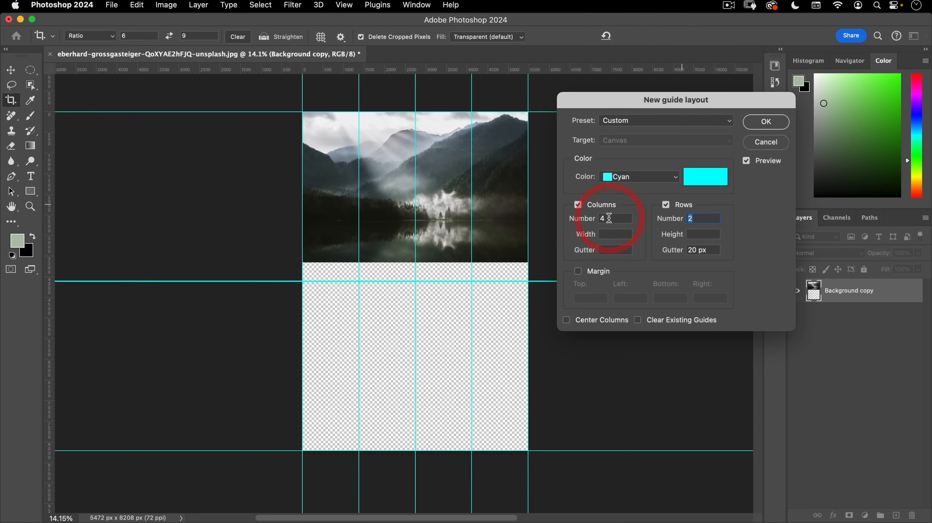
pyautogui.write('3')
pyautogui.press('Tab')
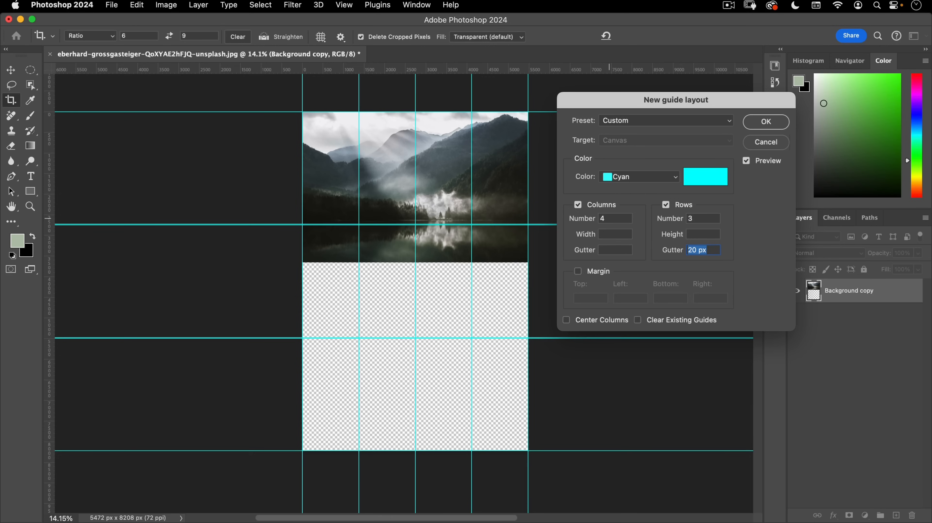
pyautogui.press('BackSpace')
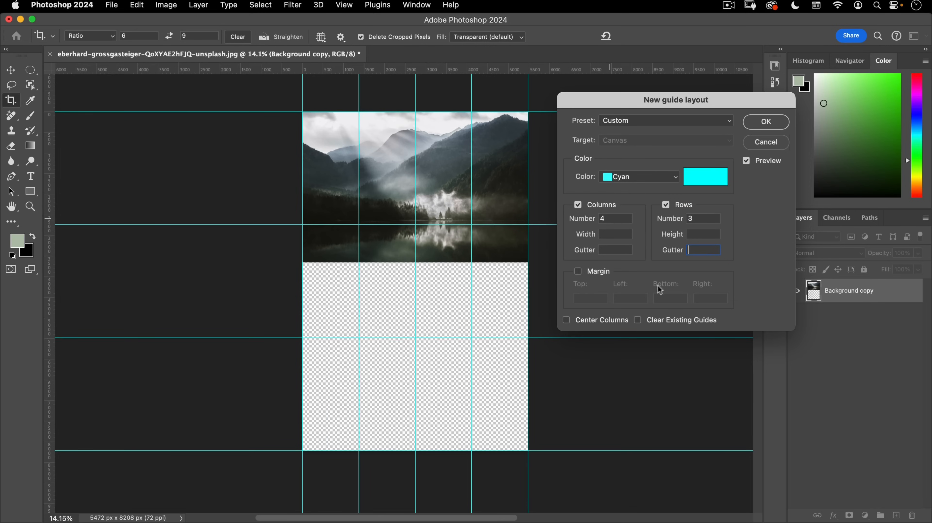
pyautogui.click(766, 122)
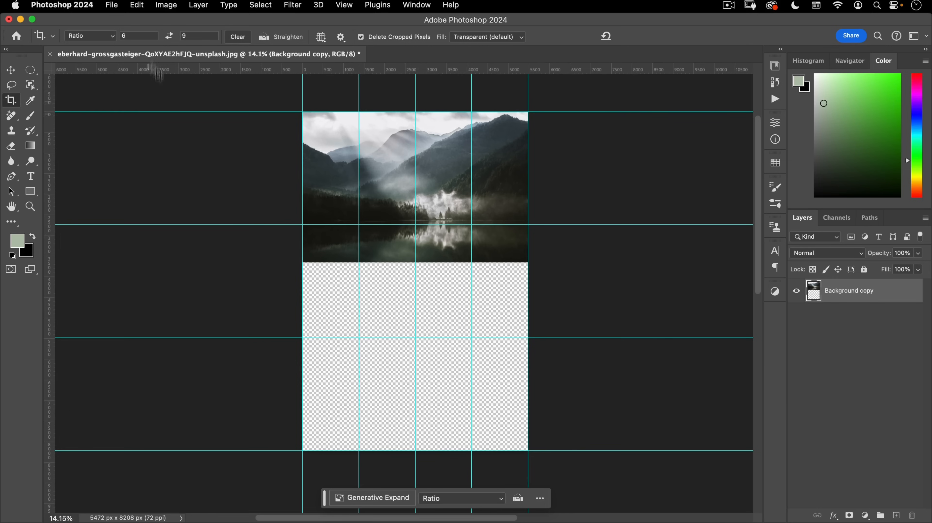
# - Set Image Size to 6 inches wide at 300 pixels/inch, giving 1800 × 2700 px
pyautogui.click(164, 6)
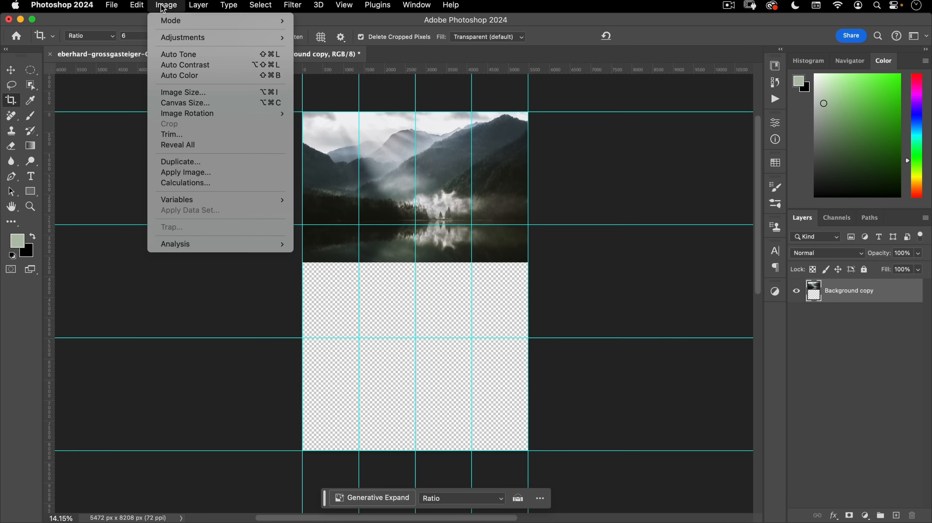
pyautogui.click(169, 91)
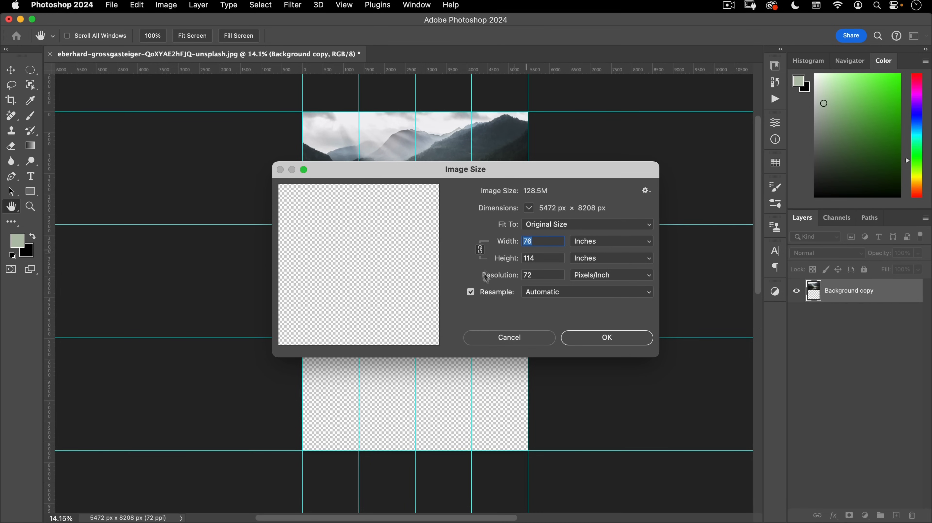
pyautogui.write('6')
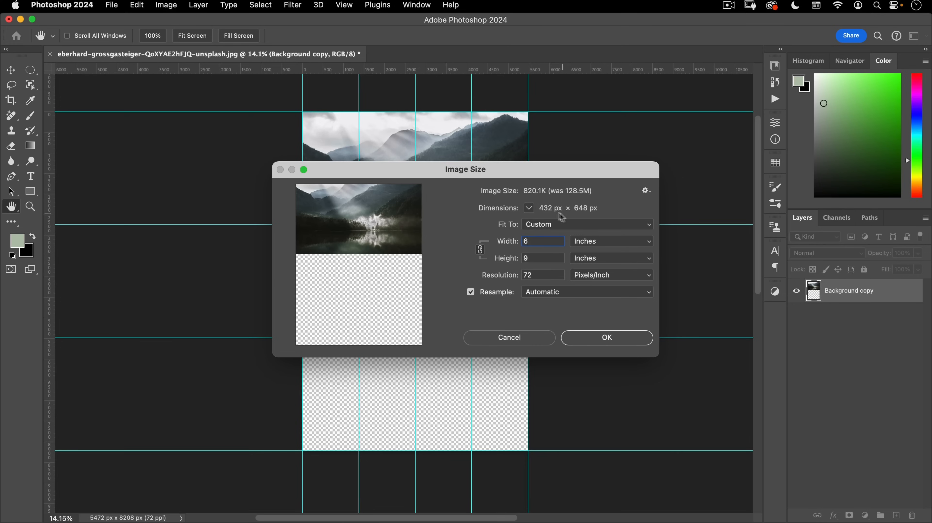
pyautogui.moveTo(539, 273); pyautogui.dragTo(462, 265)
pyautogui.write('300')
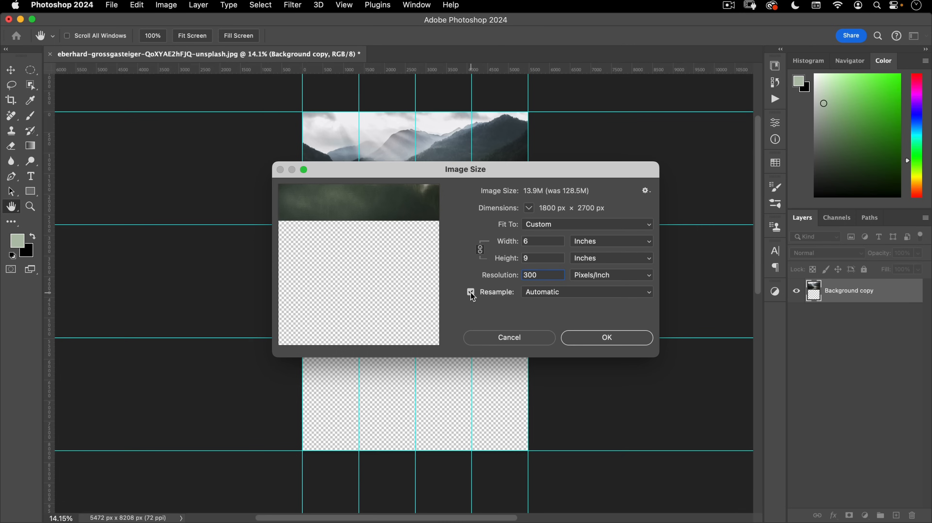
pyautogui.click(593, 334)
# - Switch to the Move tool, fit the 1800 × 2700 px canvas on screen, and toggle the guides
pyautogui.press('c')
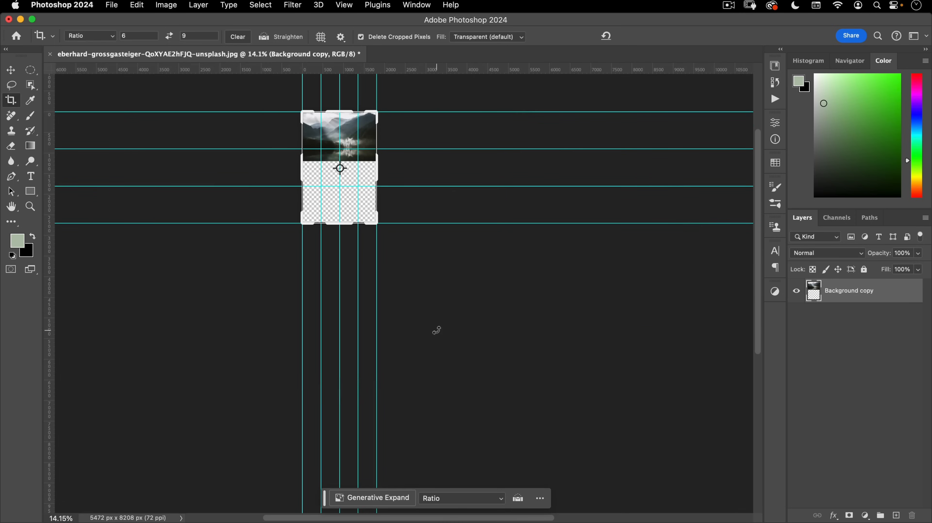
pyautogui.click(11, 69)
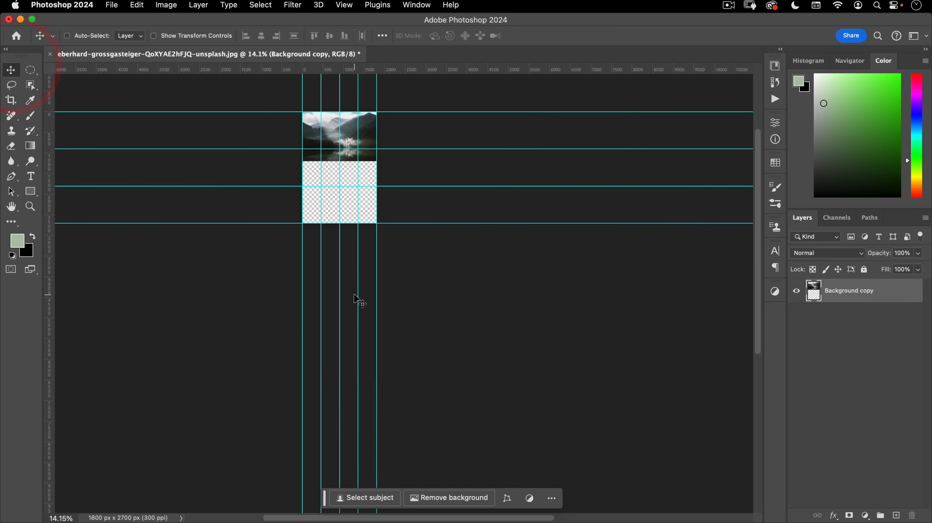
pyautogui.press('super+0')
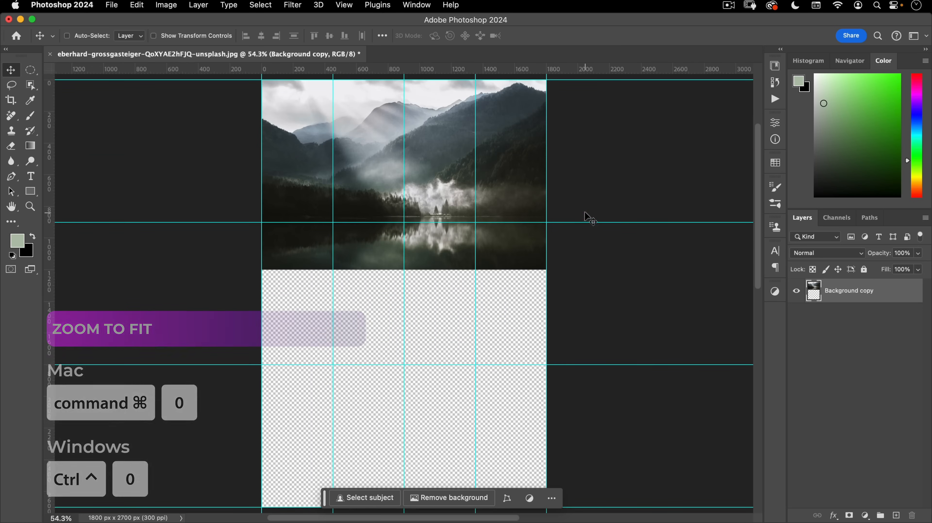
pyautogui.press('super+semicolon')
pyautogui.press('super+semicolon')
pyautogui.press('super+semicolon')
pyautogui.press('super+semicolon')
pyautogui.press('super+semicolon')
pyautogui.press('super+semicolon')
pyautogui.press('super+semicolon')
pyautogui.press('super+semicolon')
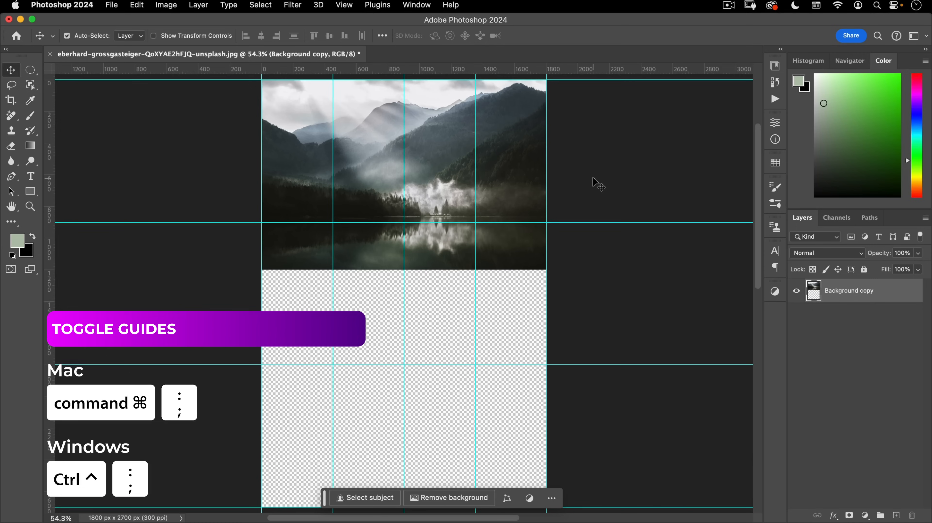
pyautogui.press('super+semicolon')
pyautogui.press('super+semicolon')
pyautogui.press('super+semicolon')
pyautogui.press('super+semicolon')
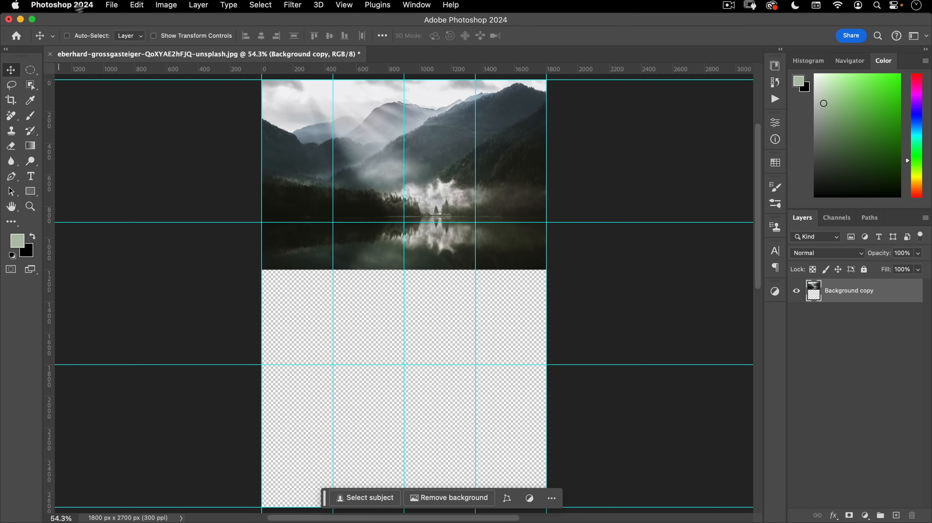
# - Open daniel-sinoca-AANCLsb0sU0-unsplash (1).jpg as a second document
pyautogui.click(110, 3)
pyautogui.click(110, 30)
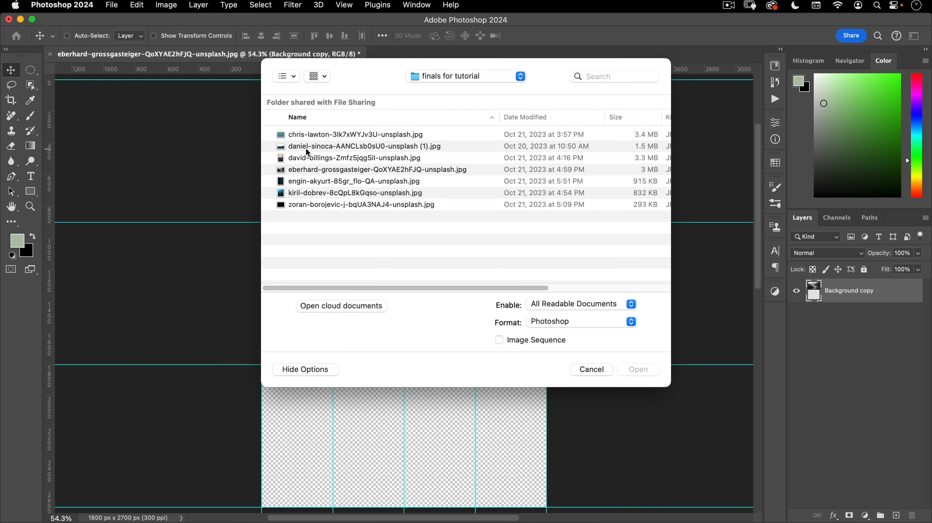
pyautogui.doubleClick(329, 147)
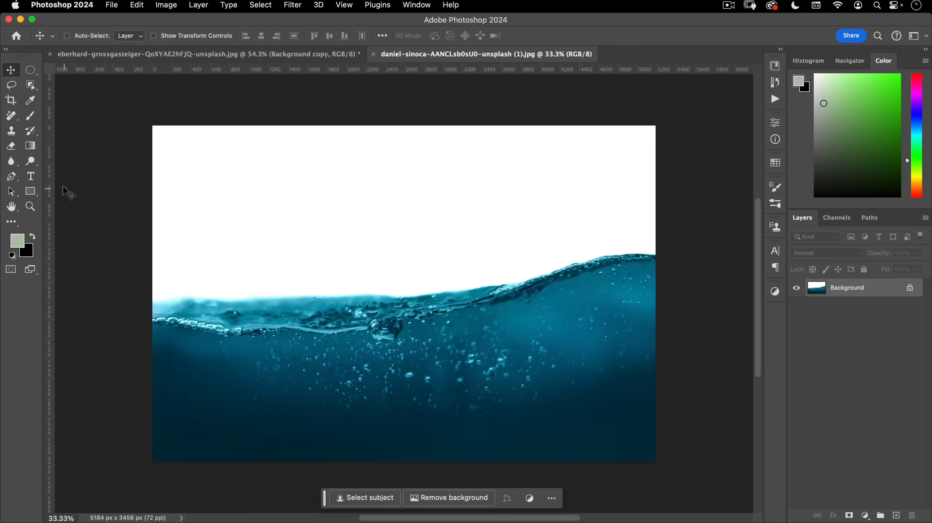
# - Magic-wand the white sky, then use Select > Inverse so only the water is selected
pyautogui.click(31, 87)
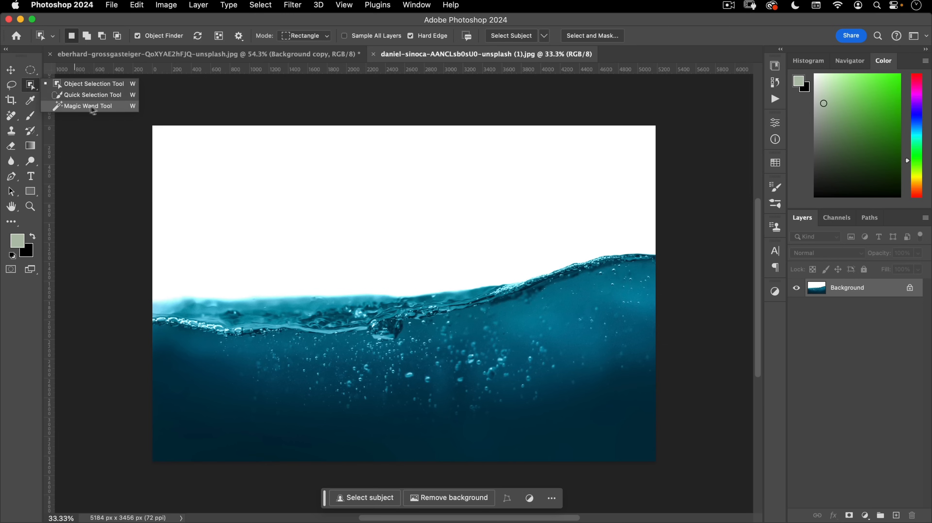
pyautogui.click(106, 109)
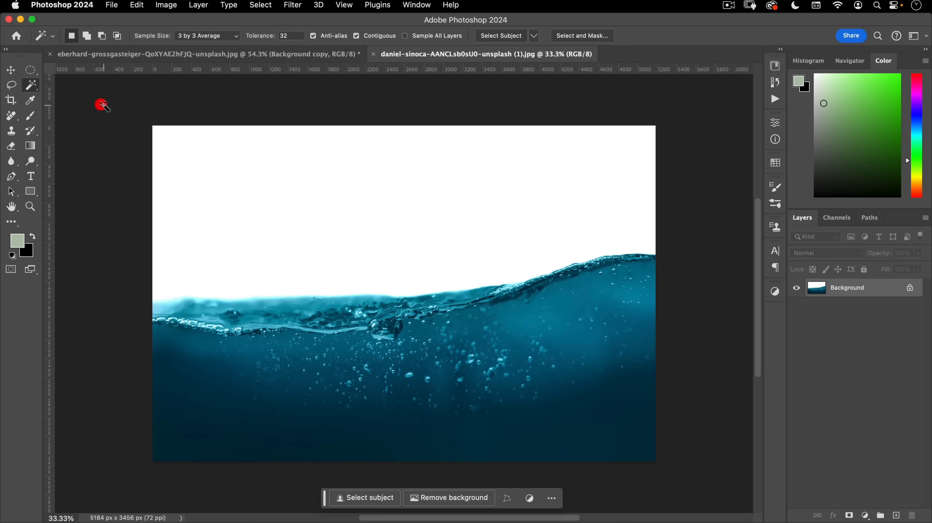
pyautogui.click(251, 196)
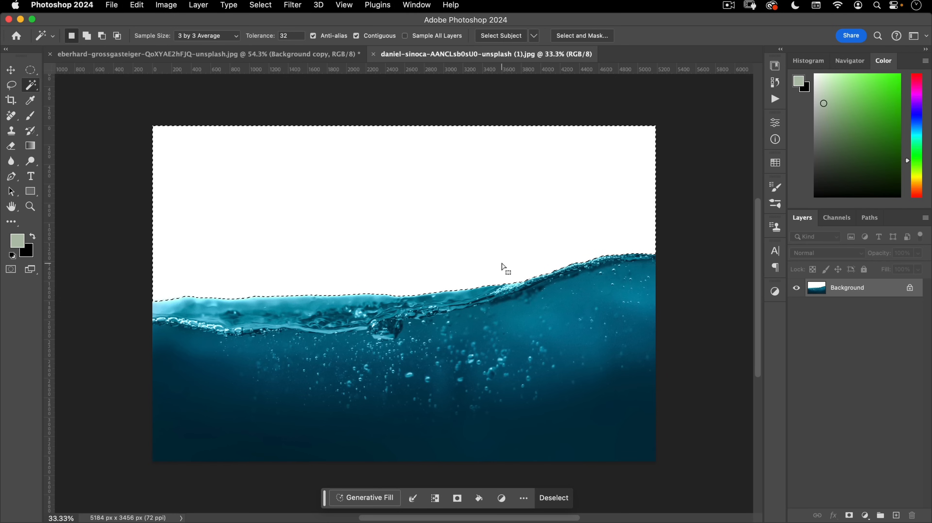
pyautogui.click(255, 5)
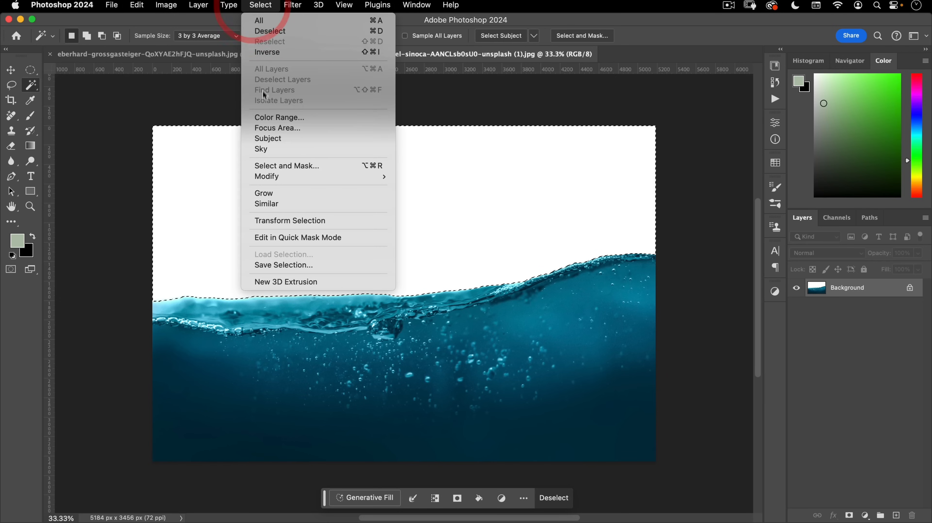
pyautogui.click(268, 53)
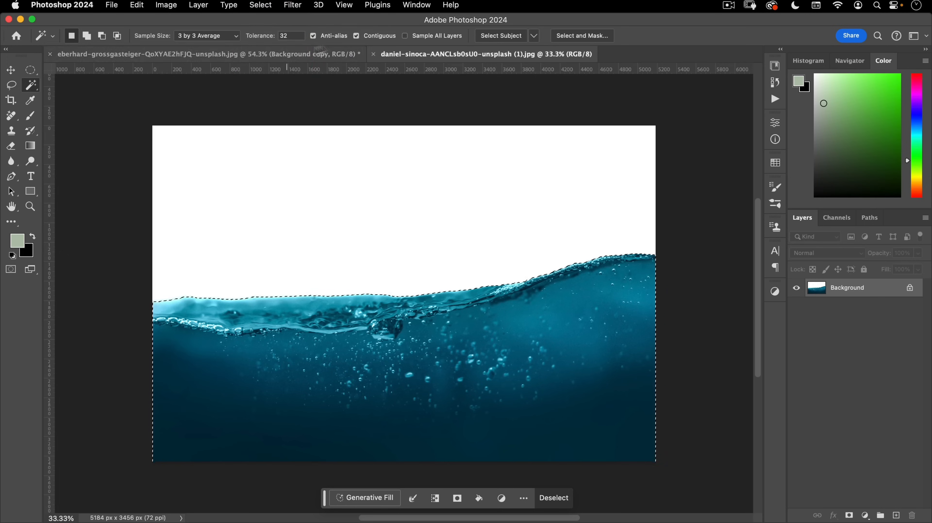
# - Open Select and Mask, zoom in along the waterline, and check the brush size and hardness
pyautogui.click(577, 38)
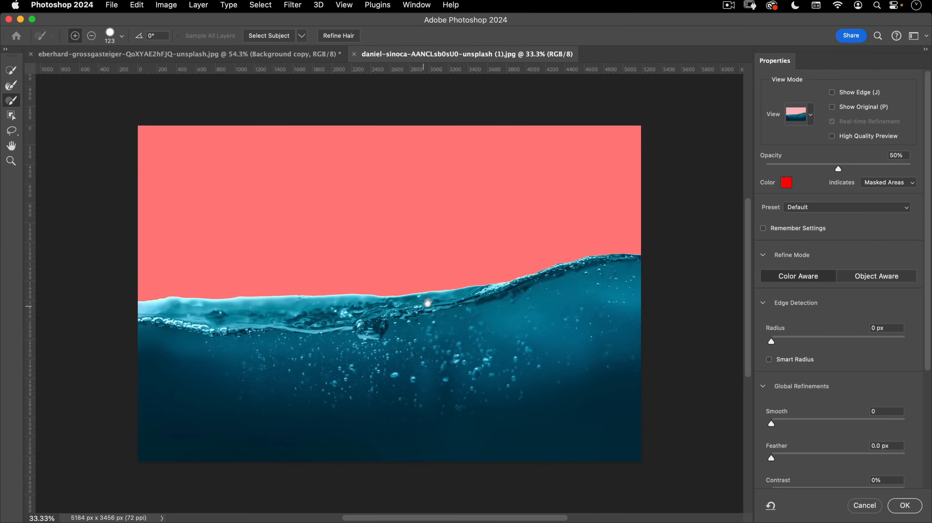
pyautogui.moveTo(424, 305); pyautogui.dragTo(501, 279)
pyautogui.moveTo(232, 283); pyautogui.dragTo(302, 264)
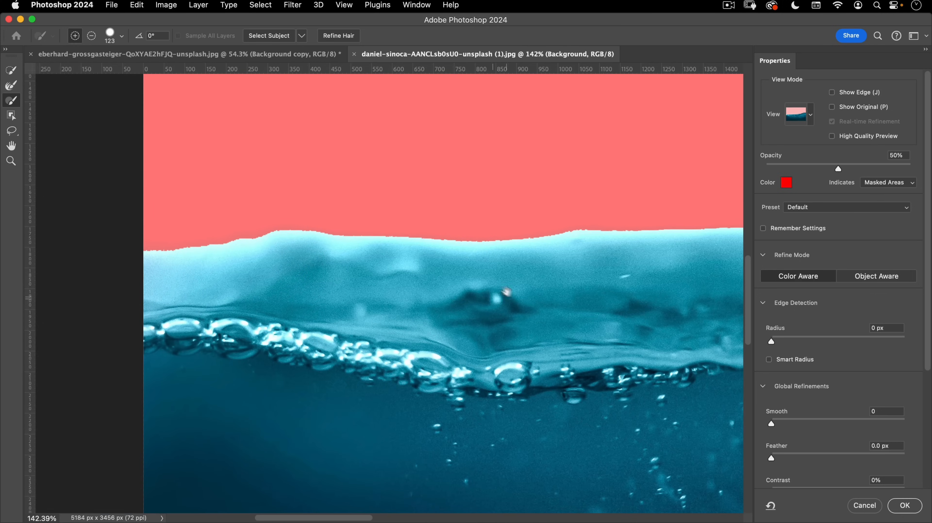
pyautogui.moveTo(510, 295); pyautogui.dragTo(195, 272)
pyautogui.moveTo(587, 259)
pyautogui.mouseDown()
pyautogui.moveTo(83, 264)
pyautogui.moveTo(626, 262)
pyautogui.mouseUp()
pyautogui.moveTo(154, 292); pyautogui.dragTo(578, 283)
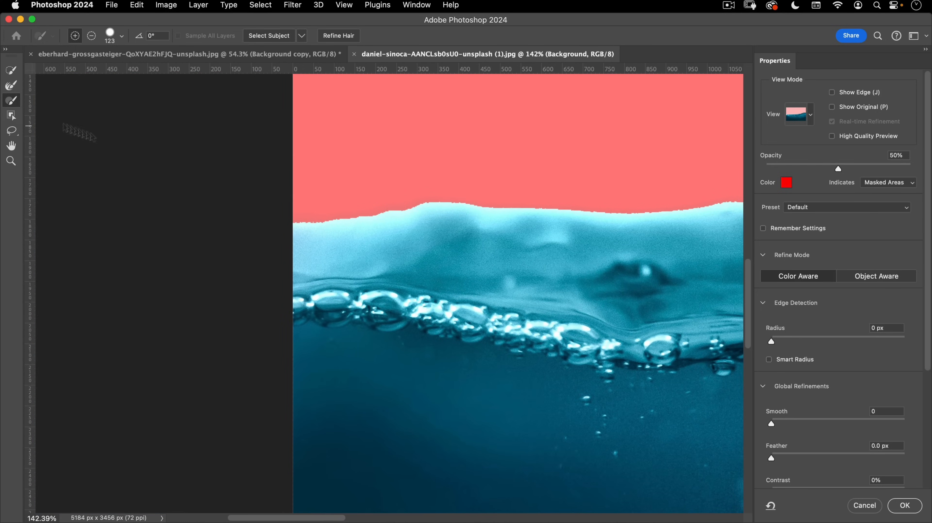
pyautogui.scroll(3, 335, 265)
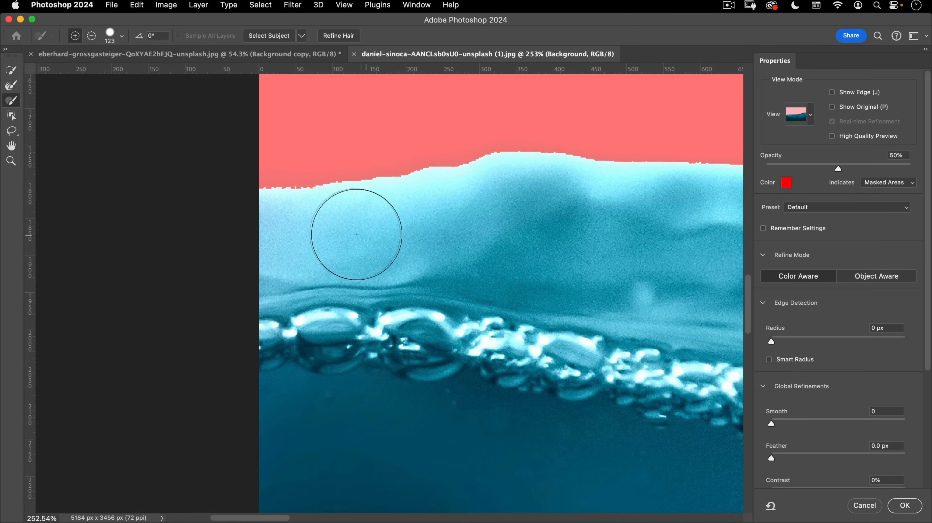
pyautogui.rightClick(404, 205)
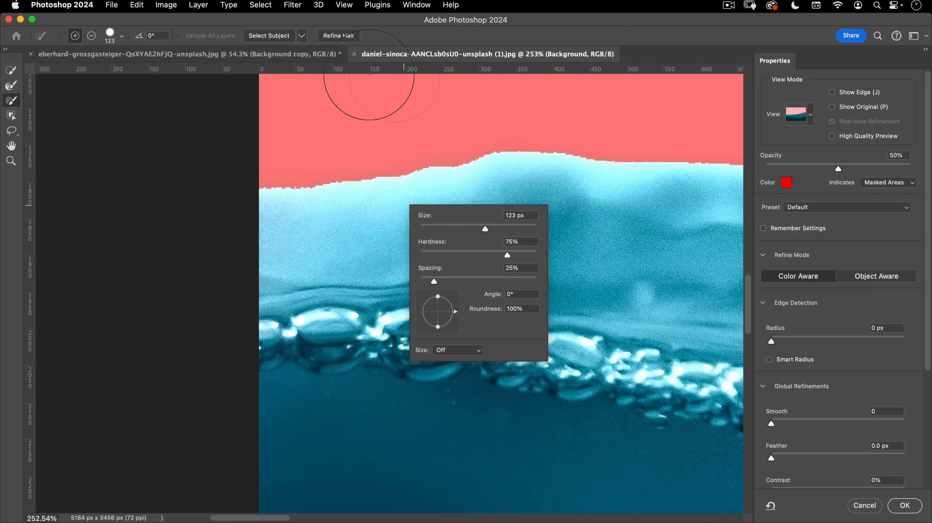
pyautogui.click(410, 56)
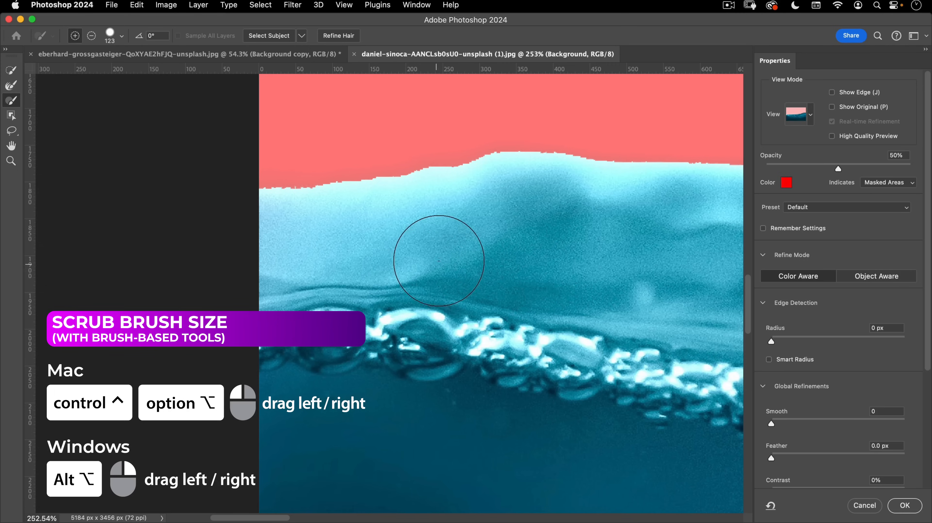
# - Resize the Refine Edge brush and refine the top-left waterline edge
pyautogui.keyDown('ctrl'); pyautogui.keyDown('alt'); pyautogui.click(437, 228); pyautogui.keyUp('alt'); pyautogui.keyUp('ctrl')
pyautogui.moveTo(439, 231)
pyautogui.mouseDown()
pyautogui.moveTo(369, 246)
pyautogui.moveTo(511, 237)
pyautogui.moveTo(448, 236)
pyautogui.moveTo(503, 236)
pyautogui.moveTo(462, 235)
pyautogui.moveTo(458, 98)
pyautogui.moveTo(467, 271)
pyautogui.moveTo(454, 142)
pyautogui.moveTo(452, 221)
pyautogui.moveTo(452, 172)
pyautogui.moveTo(464, 272)
pyautogui.moveTo(462, 259)
pyautogui.mouseUp()
pyautogui.moveTo(270, 177); pyautogui.dragTo(378, 197)
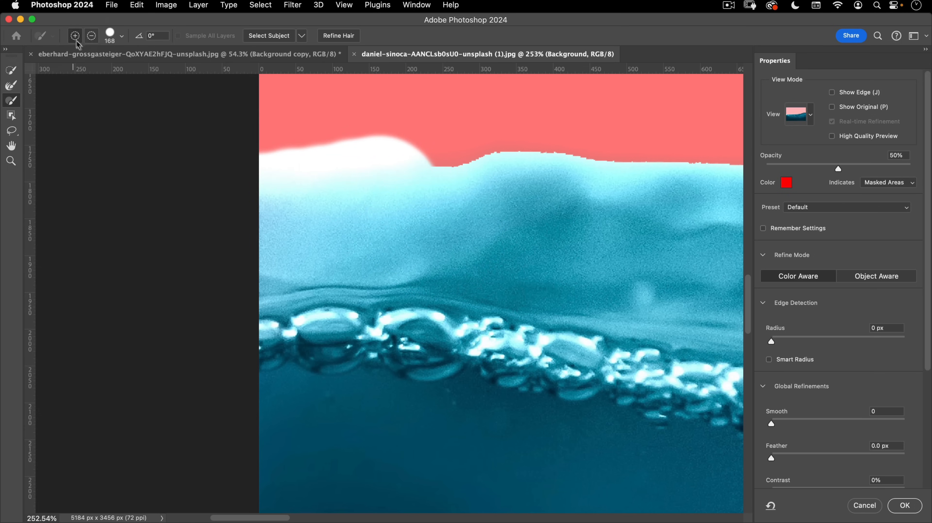
# - Switch the brush to Subtract and paint the pale foam crest out along the waterline
pyautogui.press('alt')
pyautogui.moveTo(510, 167)
pyautogui.mouseDown()
pyautogui.moveTo(322, 166)
pyautogui.moveTo(275, 174)
pyautogui.moveTo(273, 185)
pyautogui.moveTo(443, 182)
pyautogui.moveTo(209, 214)
pyautogui.moveTo(447, 214)
pyautogui.mouseUp()
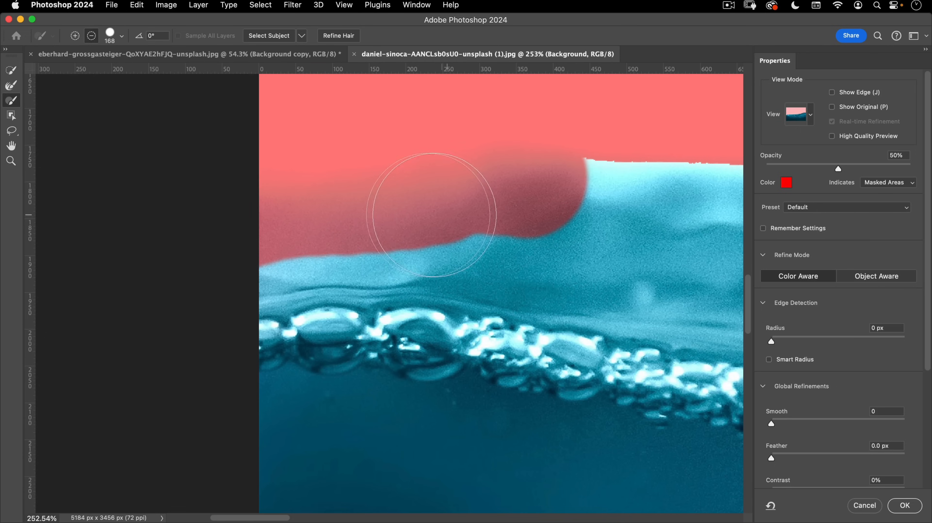
pyautogui.press('[')
pyautogui.press('[')
pyautogui.press('[')
pyautogui.press('[')
pyautogui.press('[')
pyautogui.moveTo(313, 253); pyautogui.dragTo(236, 265)
pyautogui.moveTo(236, 265)
pyautogui.mouseDown()
pyautogui.moveTo(335, 256)
pyautogui.moveTo(293, 254)
pyautogui.moveTo(439, 253)
pyautogui.moveTo(681, 293)
pyautogui.mouseUp()
pyautogui.moveTo(531, 245); pyautogui.dragTo(187, 198)
pyautogui.moveTo(344, 252)
pyautogui.mouseDown()
pyautogui.moveTo(493, 298)
pyautogui.moveTo(698, 274)
pyautogui.mouseUp()
pyautogui.moveTo(242, 148)
pyautogui.mouseDown()
pyautogui.moveTo(358, 153)
pyautogui.moveTo(624, 236)
pyautogui.mouseUp()
pyautogui.moveTo(628, 236); pyautogui.dragTo(130, 231)
pyautogui.moveTo(202, 272)
pyautogui.mouseDown()
pyautogui.moveTo(581, 285)
pyautogui.moveTo(166, 178)
pyautogui.moveTo(454, 173)
pyautogui.mouseUp()
pyautogui.moveTo(628, 228); pyautogui.dragTo(254, 175)
# - Paint out the remaining crest and leftover cyan strip, then apply the refined selection with OK
pyautogui.moveTo(239, 257)
pyautogui.mouseDown()
pyautogui.moveTo(501, 252)
pyautogui.moveTo(300, 194)
pyautogui.mouseUp()
pyautogui.moveTo(658, 163); pyautogui.dragTo(211, 256)
pyautogui.moveTo(285, 260); pyautogui.dragTo(605, 193)
pyautogui.moveTo(628, 185); pyautogui.dragTo(193, 301)
pyautogui.moveTo(248, 287)
pyautogui.mouseDown()
pyautogui.moveTo(325, 279)
pyautogui.moveTo(417, 241)
pyautogui.mouseUp()
pyautogui.moveTo(399, 254)
pyautogui.mouseDown()
pyautogui.moveTo(146, 290)
pyautogui.moveTo(470, 236)
pyautogui.mouseUp()
pyautogui.moveTo(469, 234)
pyautogui.mouseDown()
pyautogui.moveTo(368, 239)
pyautogui.moveTo(305, 259)
pyautogui.mouseUp()
pyautogui.moveTo(451, 251); pyautogui.dragTo(380, 299)
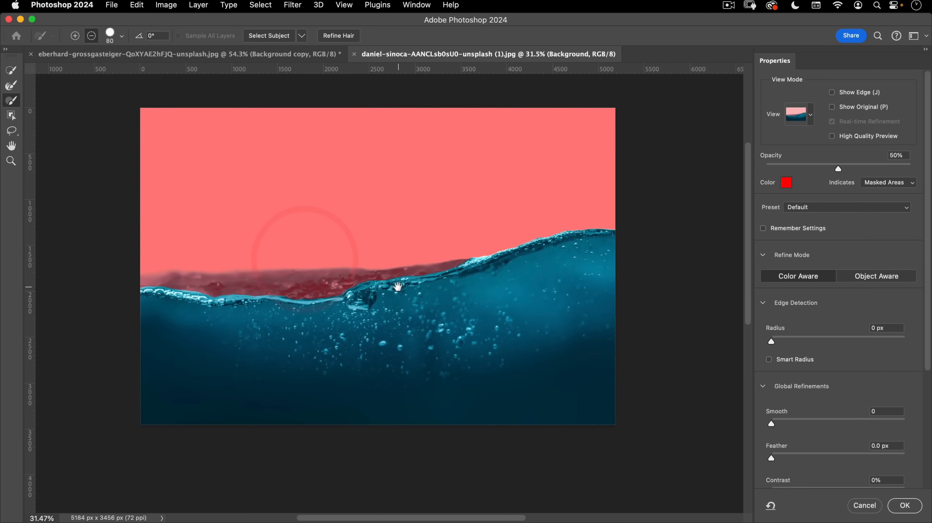
pyautogui.click(902, 505)
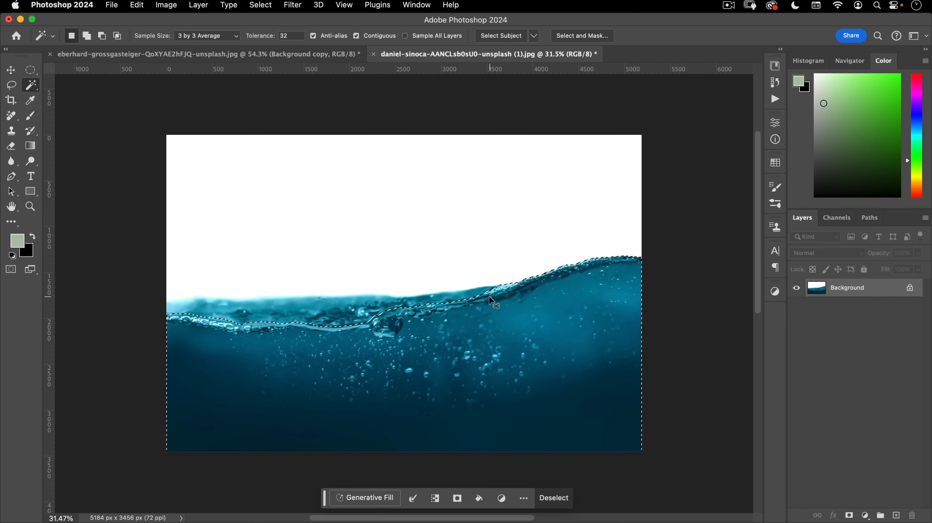
# - Close the water photo without saving and paste the water into the poster as Layer 1
pyautogui.click(373, 54)
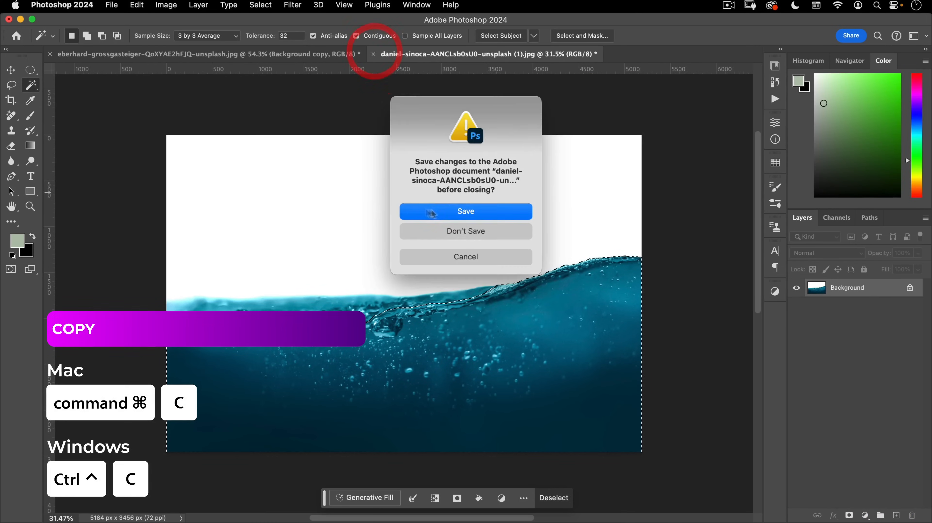
pyautogui.click(464, 231)
pyautogui.press('super+v')
# - Free-transform the water layer down to about 36% and move it up onto the lake
pyautogui.press('v')
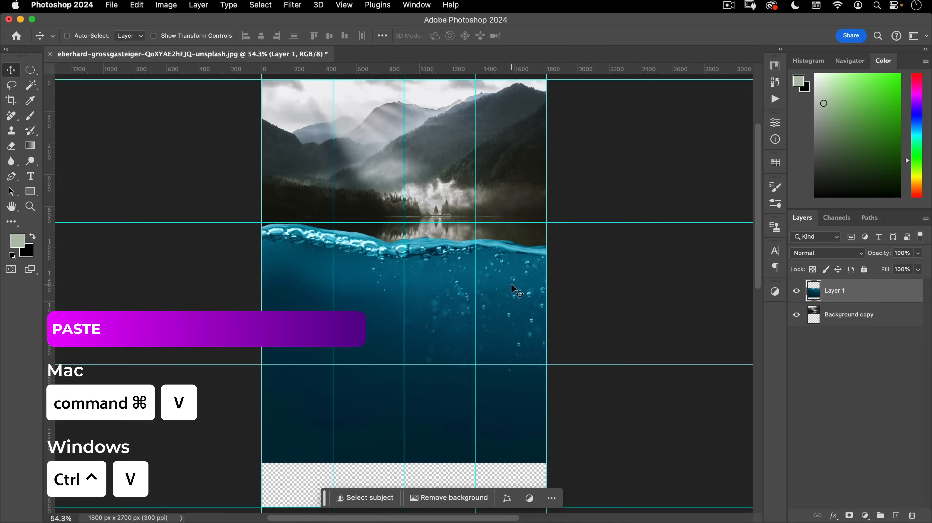
pyautogui.press('super+t')
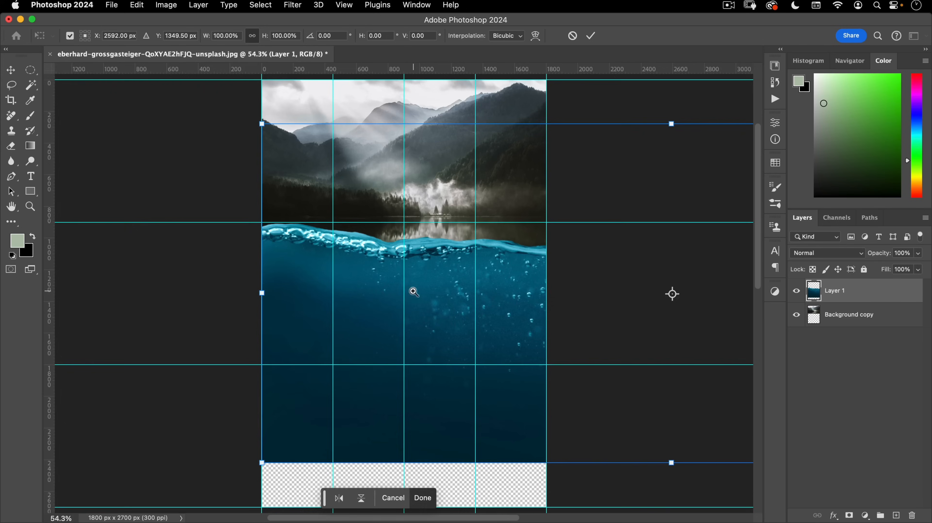
pyautogui.scroll(-2, 402, 303)
pyautogui.scroll(-2, 402, 303)
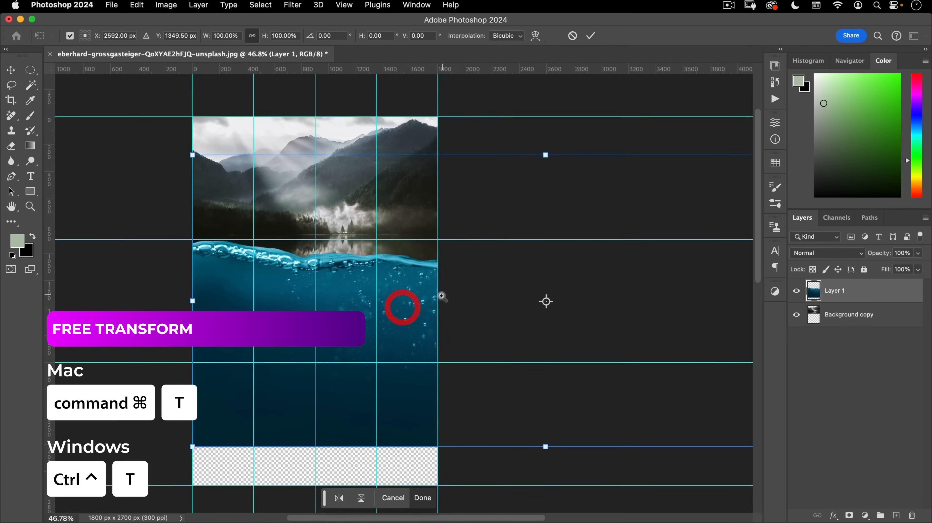
pyautogui.hscroll(5, 429, 311)
pyautogui.moveTo(697, 303); pyautogui.dragTo(364, 307)
pyautogui.scroll(3, 278, 293)
pyautogui.hscroll(-5, 278, 293)
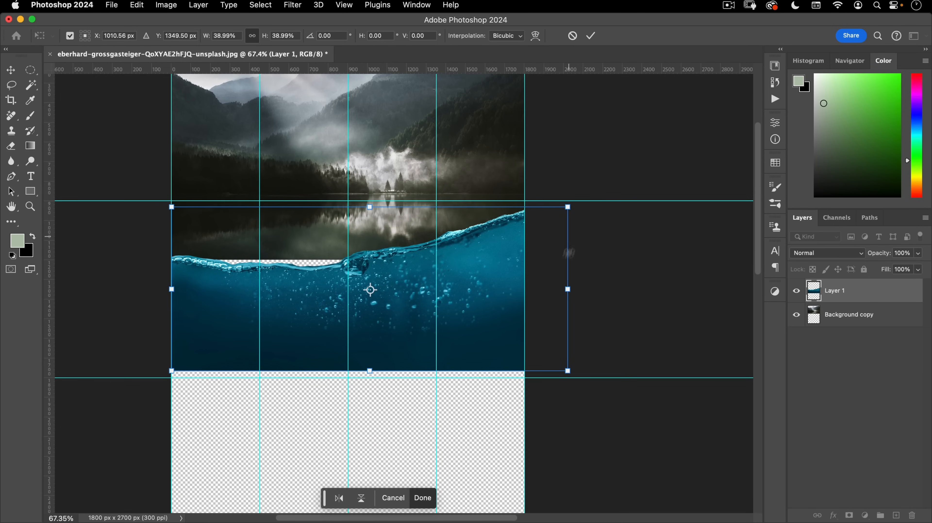
pyautogui.moveTo(567, 290); pyautogui.dragTo(531, 285)
pyautogui.moveTo(511, 238)
pyautogui.mouseDown()
pyautogui.moveTo(512, 221)
pyautogui.moveTo(504, 227)
pyautogui.mouseUp()
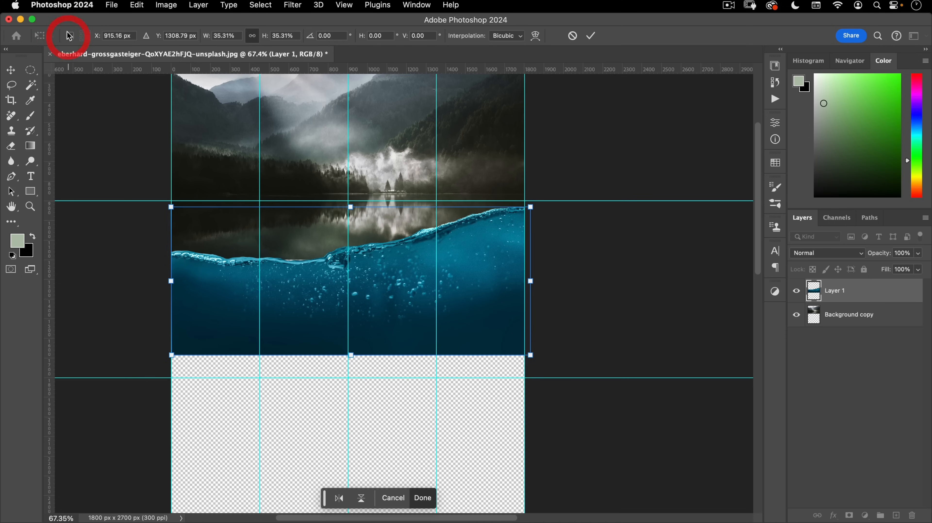
# - Tilt the water layer 7.45° around a top-right pivot, enlarge it slightly, and commit
pyautogui.moveTo(352, 282); pyautogui.dragTo(511, 207)
pyautogui.moveTo(151, 248); pyautogui.dragTo(160, 205)
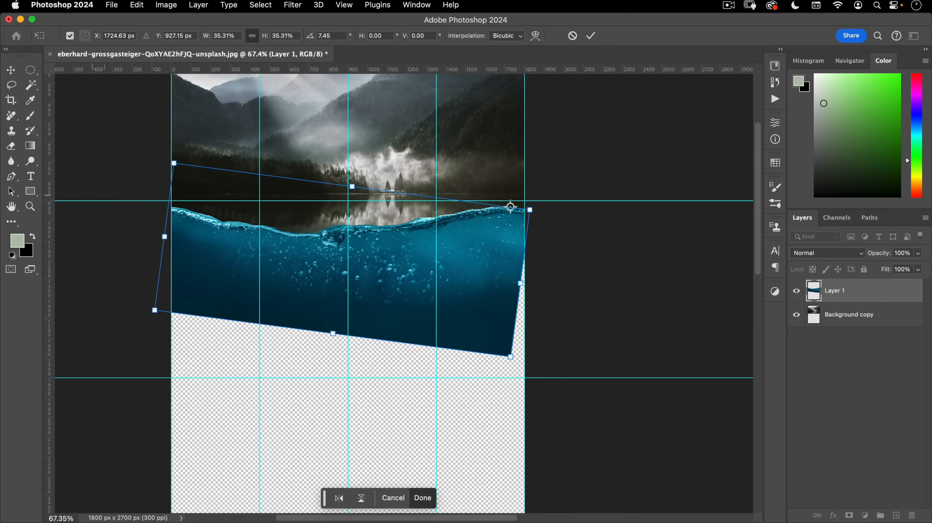
pyautogui.moveTo(508, 356); pyautogui.dragTo(515, 360)
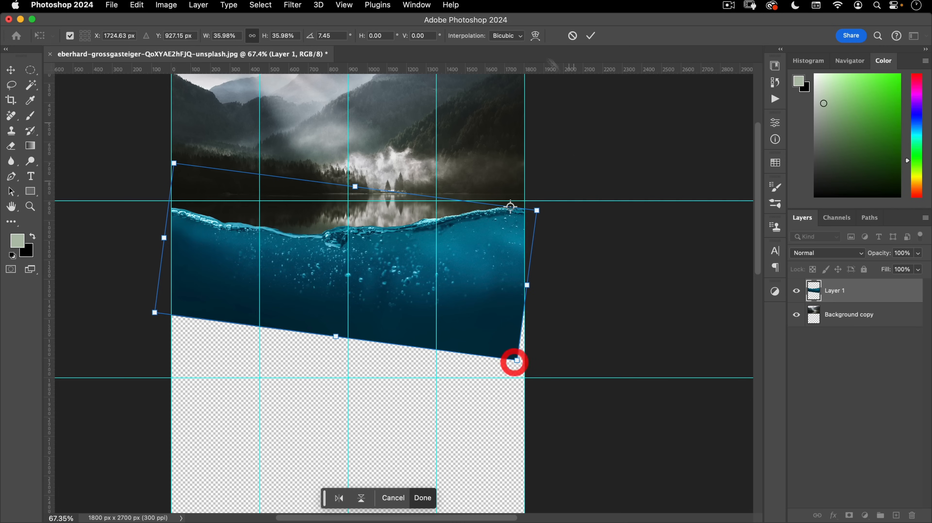
pyautogui.click(593, 38)
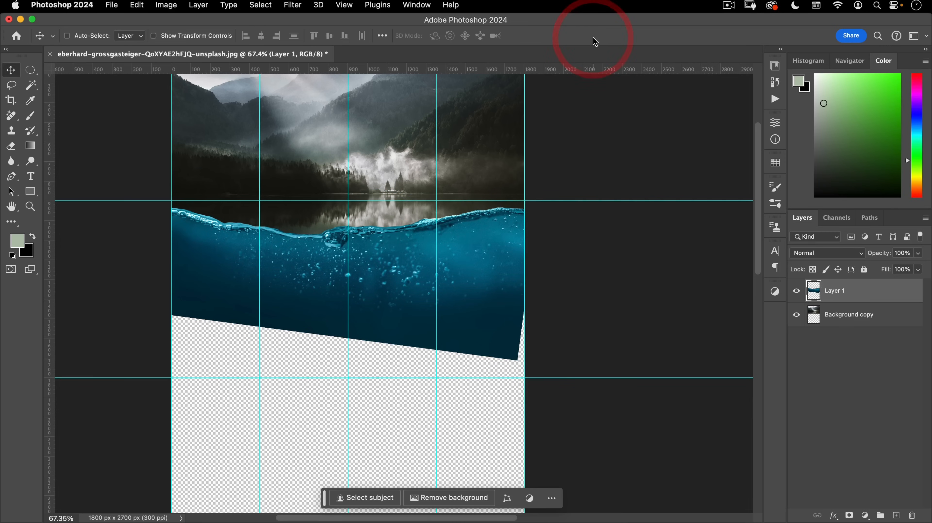
pyautogui.moveTo(490, 265); pyautogui.dragTo(512, 224)
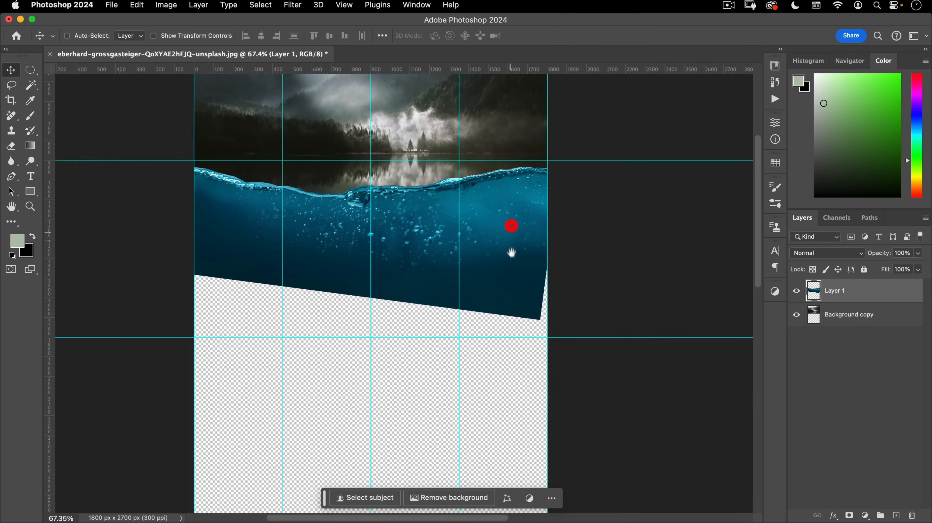
pyautogui.moveTo(505, 257); pyautogui.dragTo(516, 233)
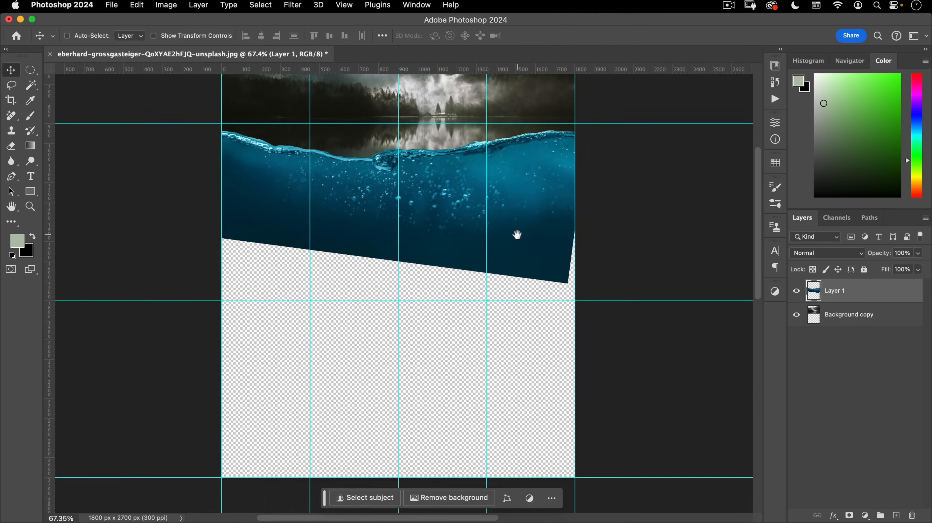
# - Set the Gradient tool to Classic mode with a foreground-to-transparent preset
pyautogui.click(31, 146)
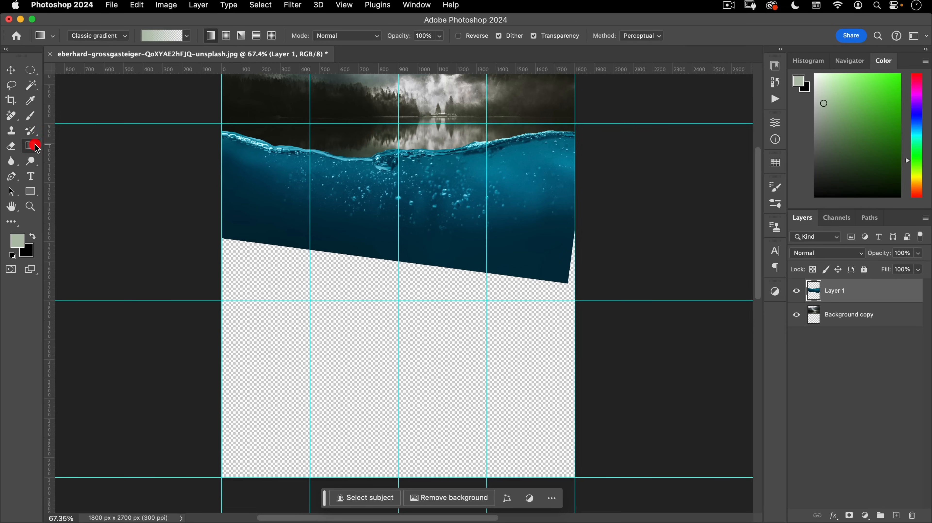
pyautogui.click(90, 36)
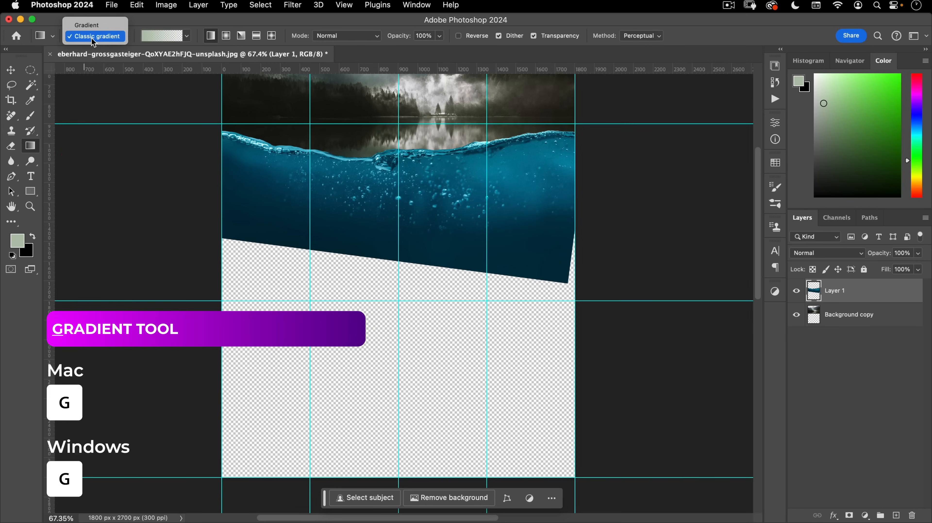
pyautogui.click(94, 36)
pyautogui.click(187, 35)
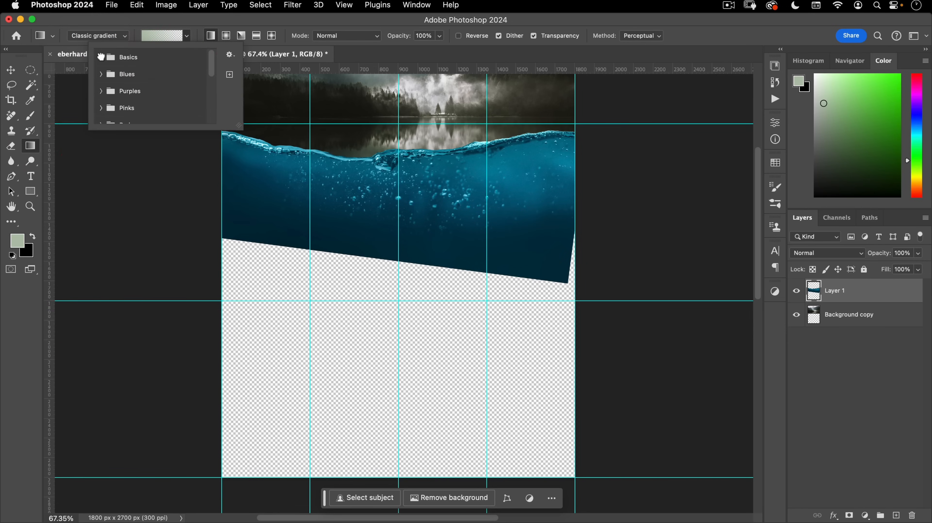
pyautogui.click(101, 57)
pyautogui.click(135, 75)
pyautogui.click(160, 25)
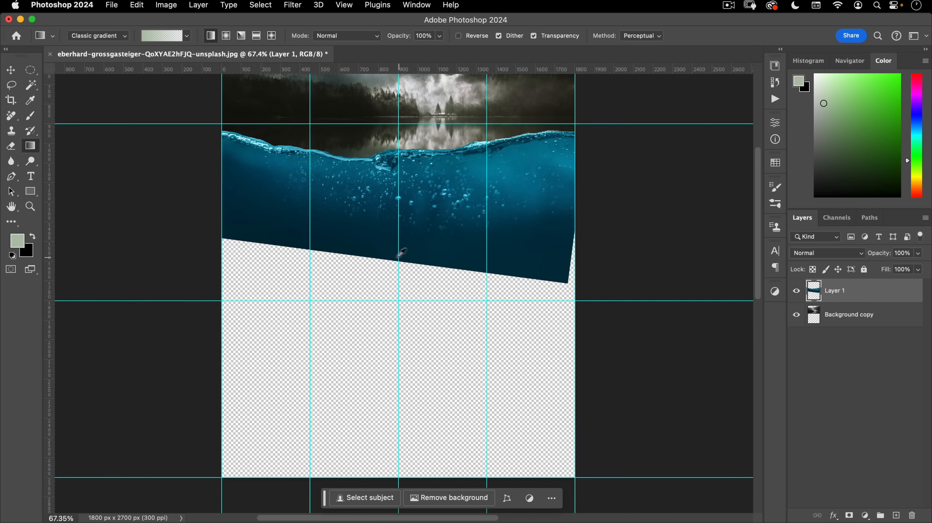
# - Sample the deep-water dark blue and drag gradients to fill the transparent lower area and corners
pyautogui.keyDown('alt'); pyautogui.click(378, 255); pyautogui.keyUp('alt')
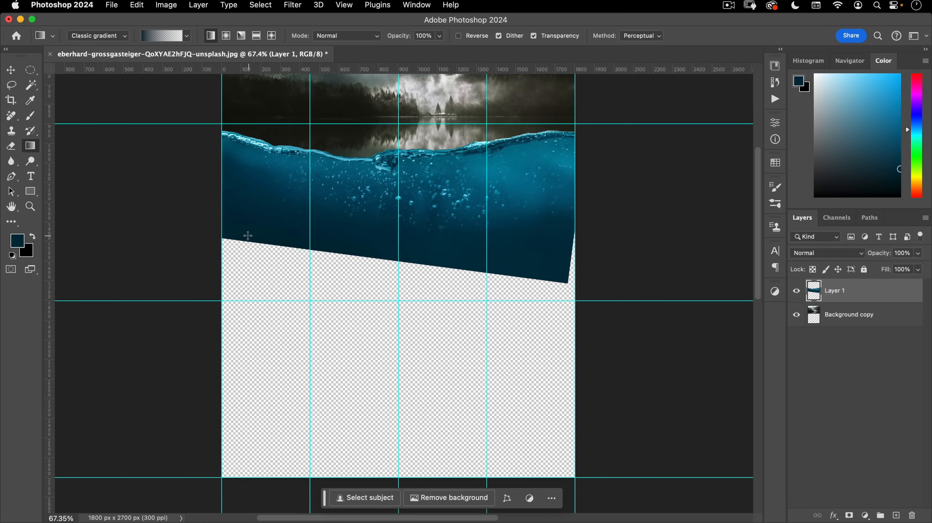
pyautogui.moveTo(262, 186); pyautogui.dragTo(261, 183)
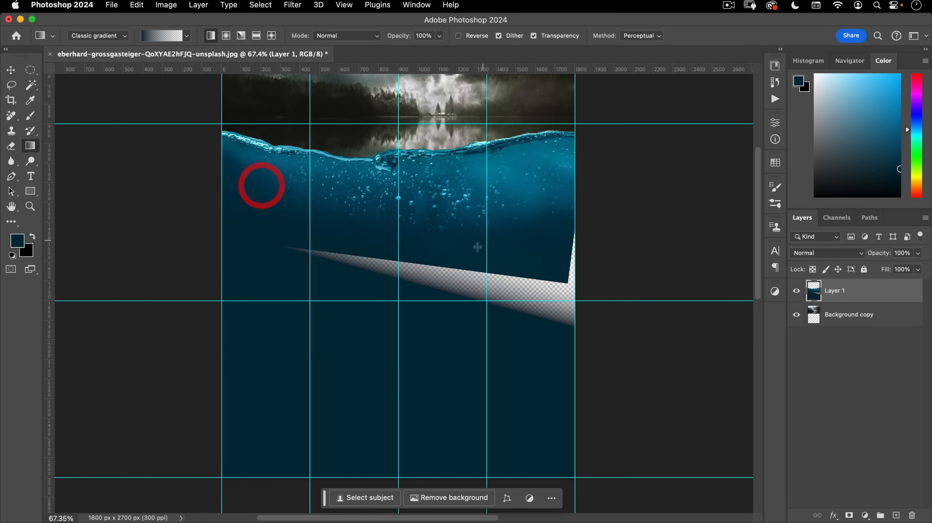
pyautogui.moveTo(475, 226); pyautogui.dragTo(521, 212)
pyautogui.moveTo(352, 245); pyautogui.dragTo(357, 202)
pyautogui.moveTo(486, 285); pyautogui.dragTo(471, 208)
pyautogui.moveTo(450, 165); pyautogui.dragTo(449, 164)
pyautogui.moveTo(525, 257); pyautogui.dragTo(491, 167)
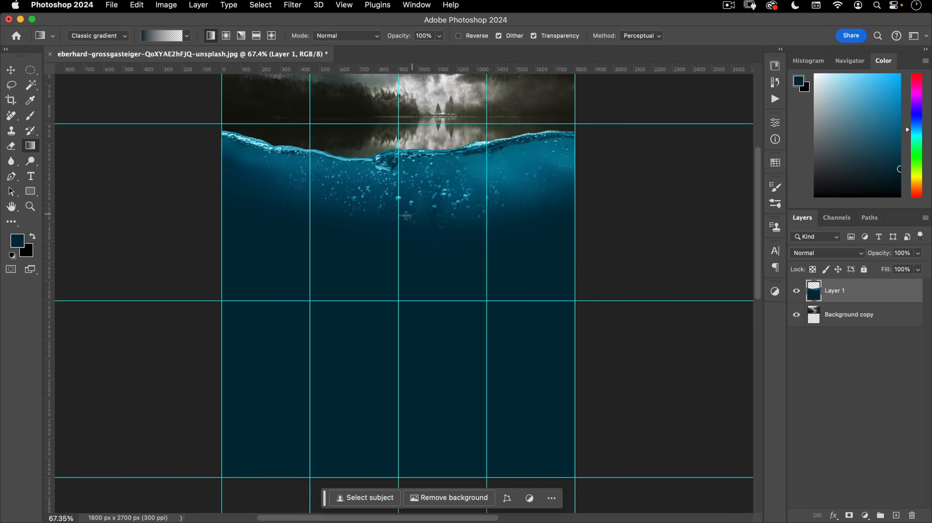
pyautogui.click(13, 70)
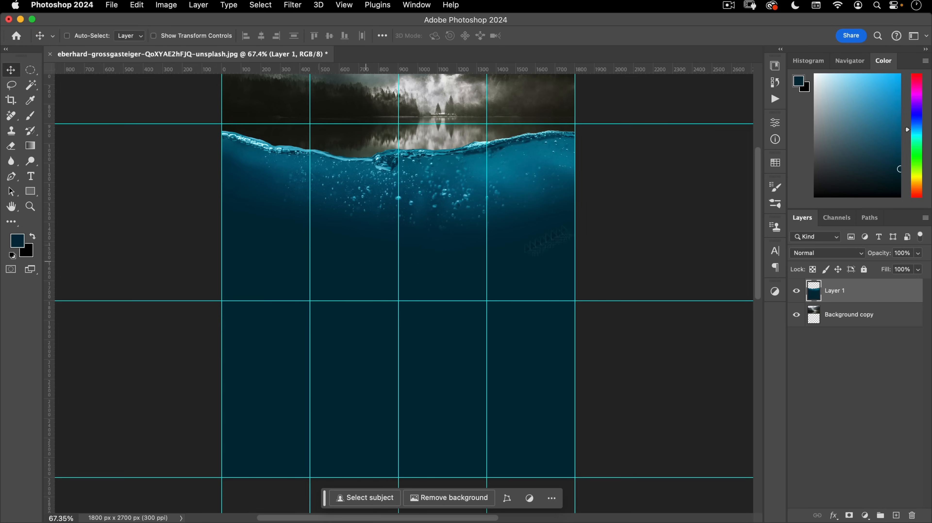
pyautogui.moveTo(428, 272); pyautogui.dragTo(453, 315)
pyautogui.moveTo(427, 136); pyautogui.dragTo(436, 179)
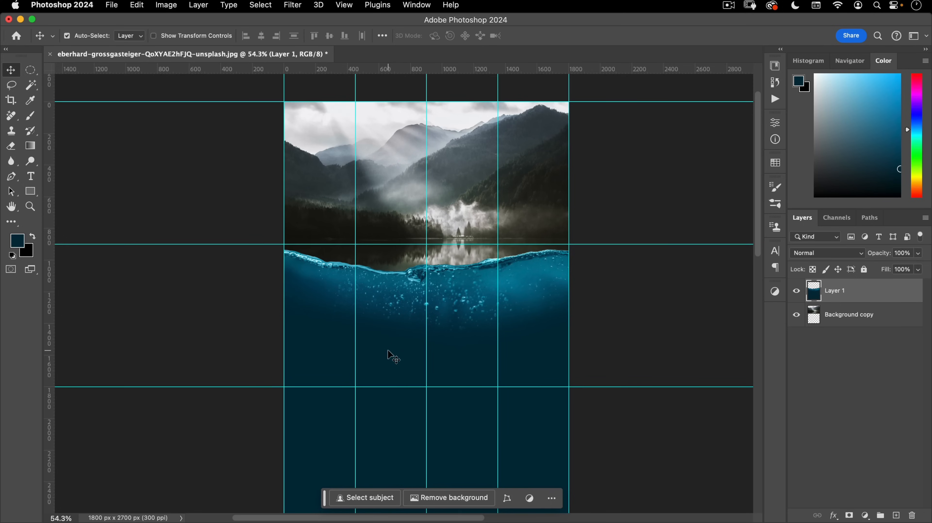
# - Hide guides and set the underwater layer's Hue/Saturation to saturation -81 and hue -7
pyautogui.press('super+semicolon')
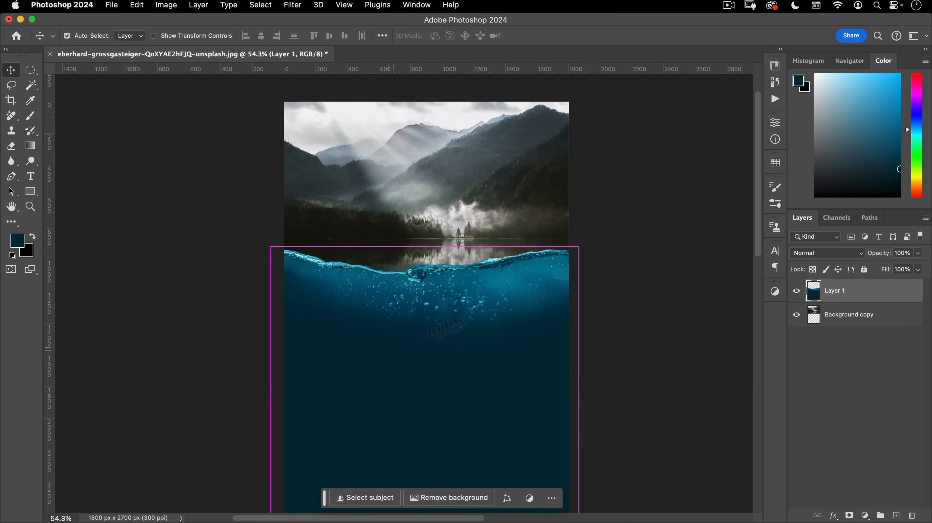
pyautogui.press('super+u')
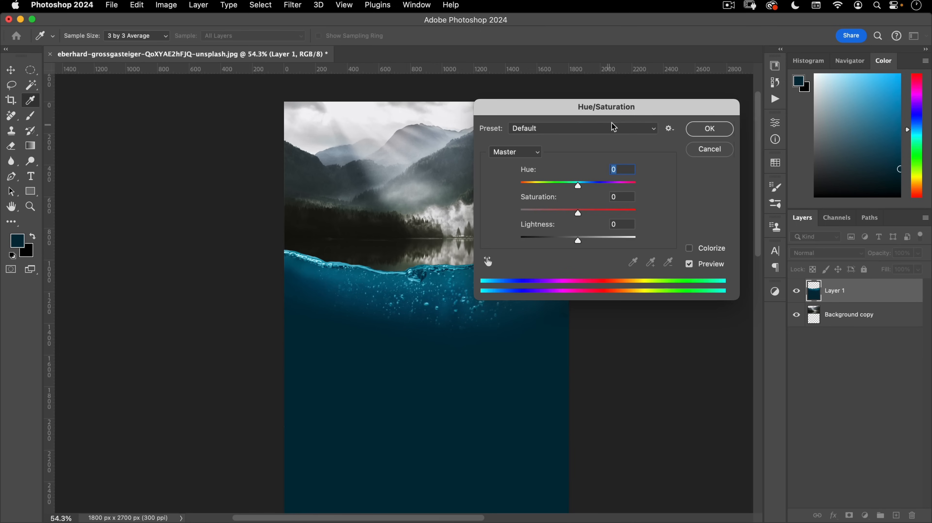
pyautogui.moveTo(572, 108); pyautogui.dragTo(664, 80)
pyautogui.moveTo(662, 188); pyautogui.dragTo(637, 188)
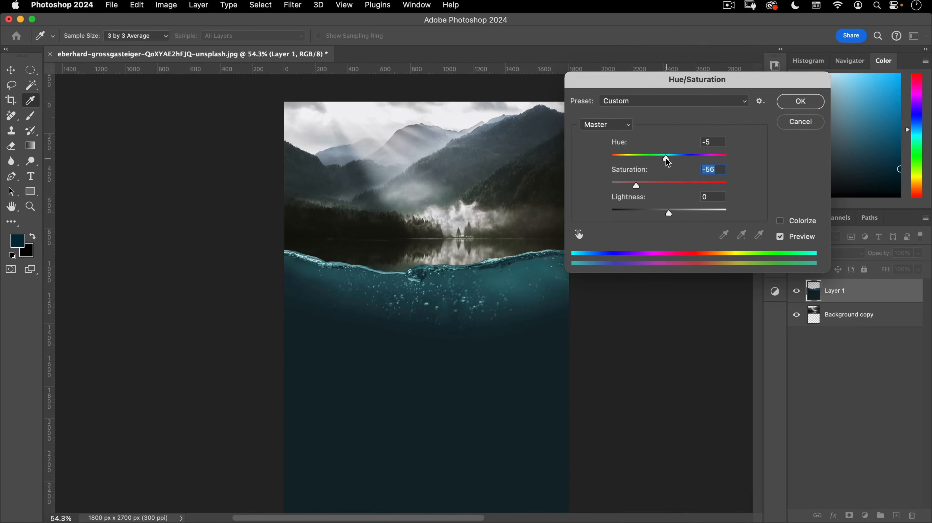
pyautogui.moveTo(667, 162); pyautogui.dragTo(665, 161)
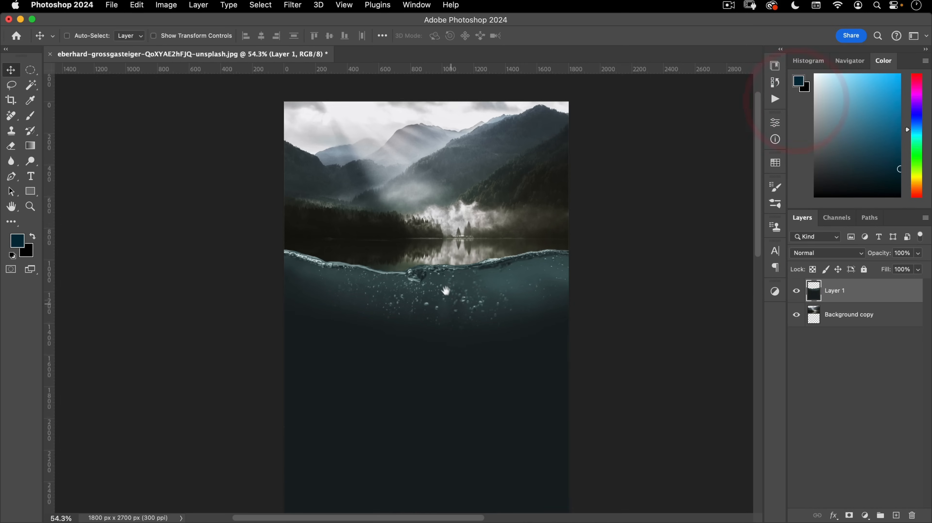
# - Zoom in to inspect the waterline, then fit the whole poster back on screen
pyautogui.moveTo(446, 290); pyautogui.dragTo(416, 250)
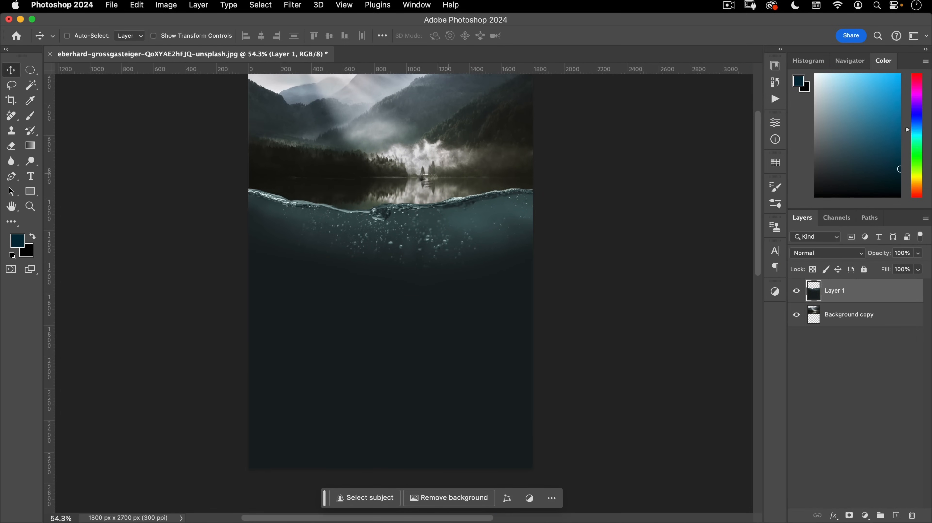
pyautogui.moveTo(326, 212); pyautogui.dragTo(330, 236)
pyautogui.moveTo(423, 214); pyautogui.dragTo(483, 199)
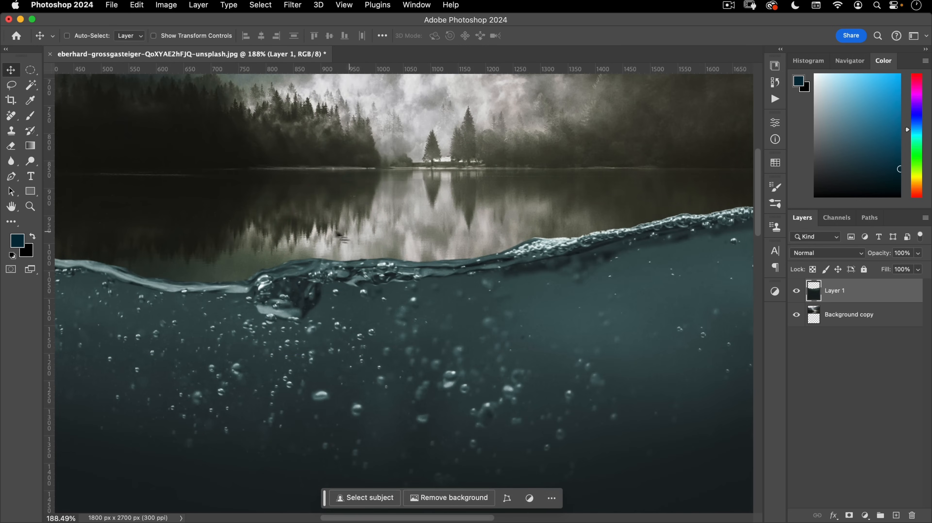
pyautogui.press('super+0')
pyautogui.click(329, 250)
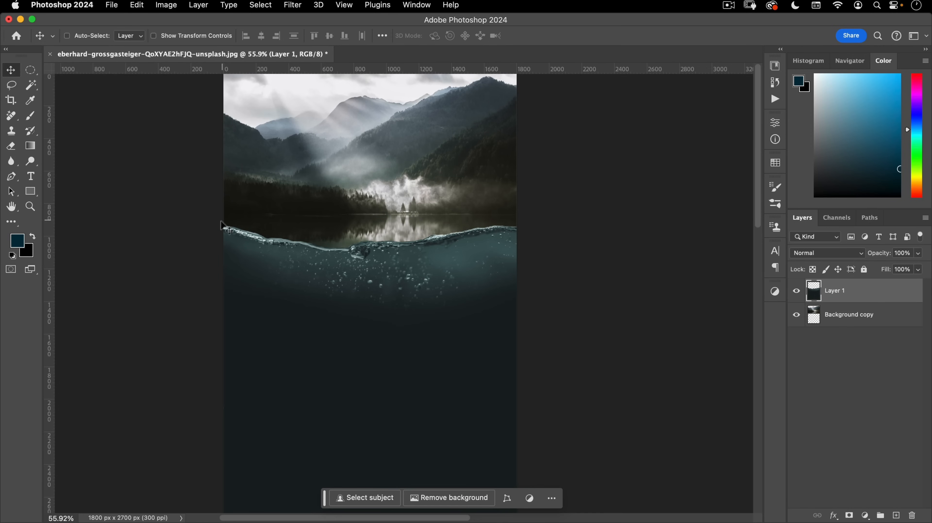
# - Open the david-billings sunset photo, marquee-select the rough sea below the horizon, and close it
pyautogui.click(111, 4)
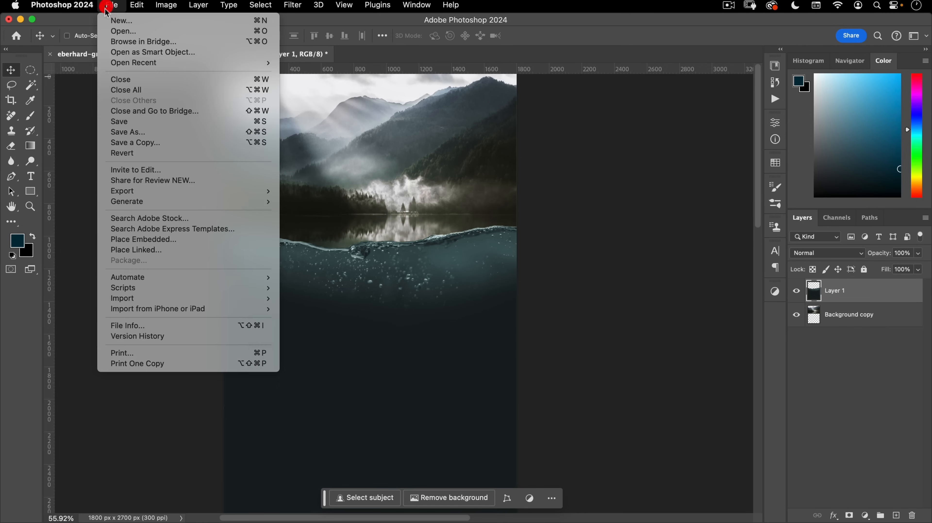
pyautogui.click(107, 30)
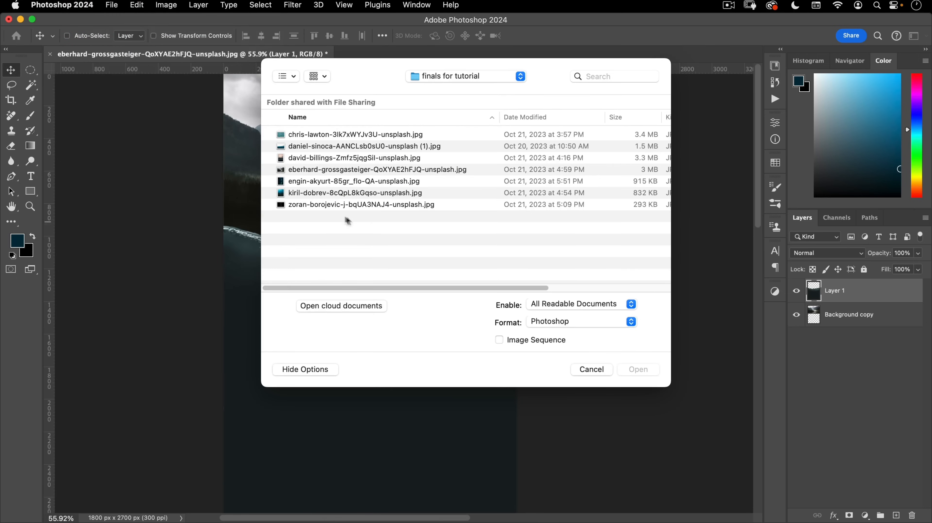
pyautogui.doubleClick(306, 161)
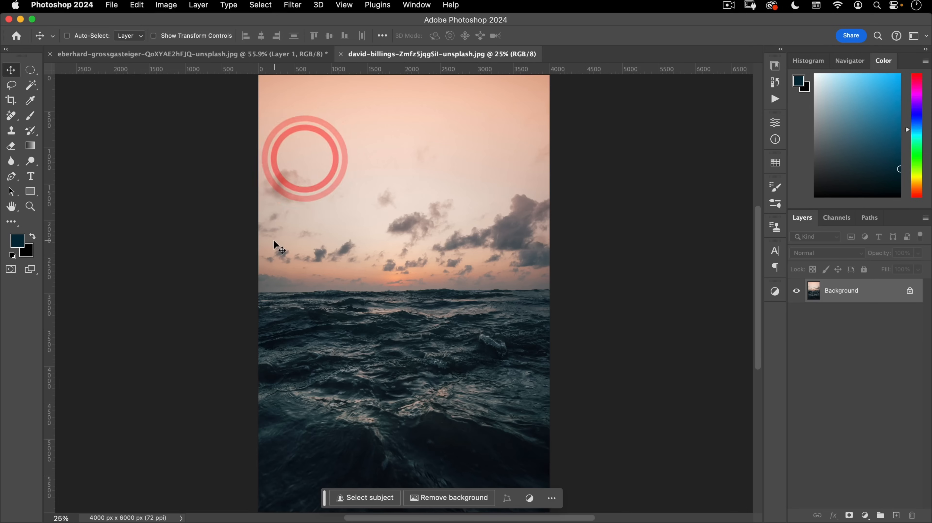
pyautogui.moveTo(31, 70); pyautogui.dragTo(56, 72)
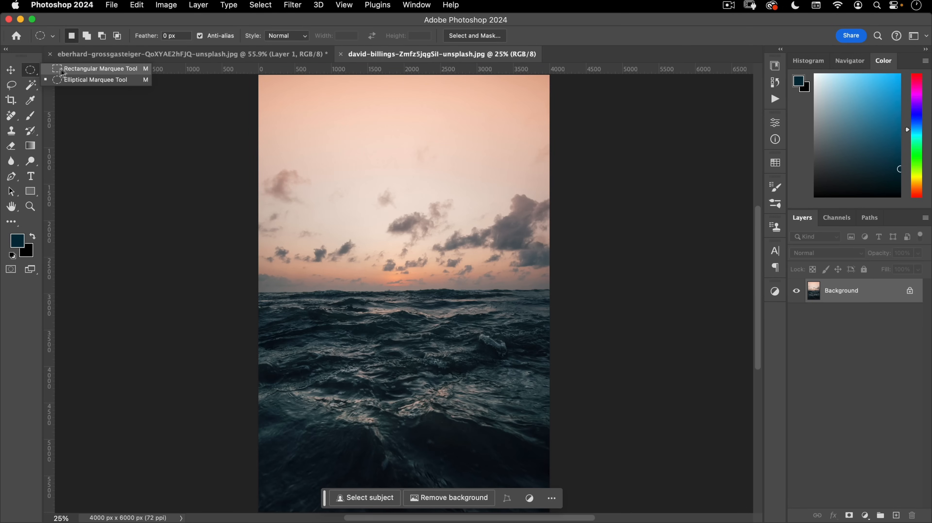
pyautogui.click(85, 72)
pyautogui.press('space')
pyautogui.moveTo(244, 347); pyautogui.dragTo(217, 252)
pyautogui.moveTo(194, 429); pyautogui.dragTo(613, 196)
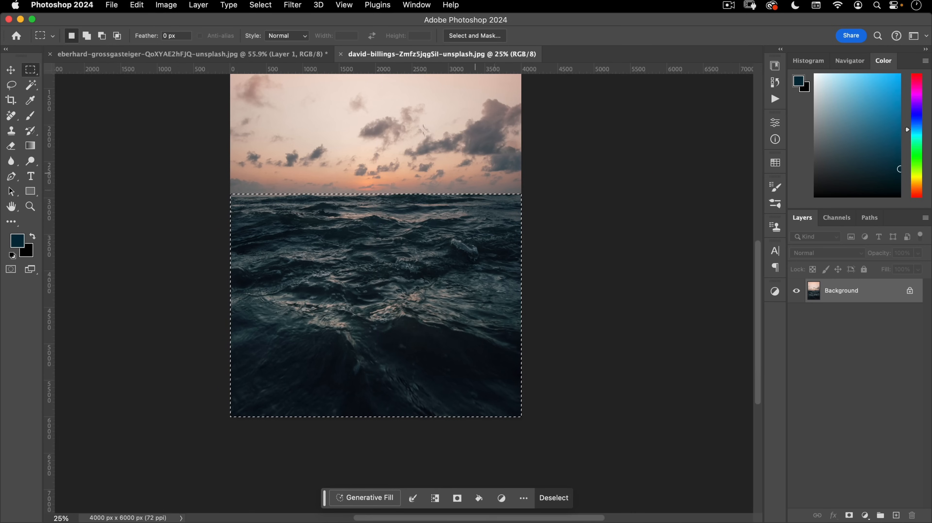
pyautogui.click(343, 56)
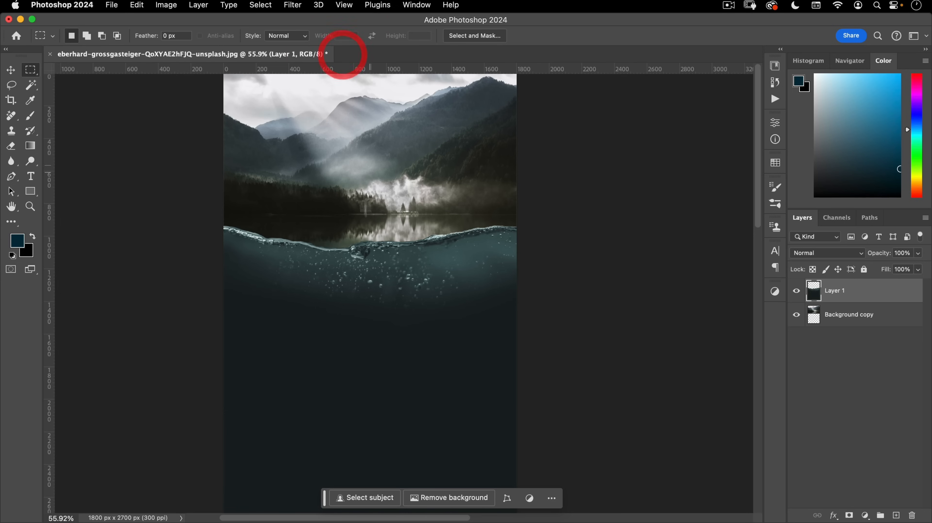
# - Paste the sea into the poster and name the new layer 'top of water'
pyautogui.press('super+v')
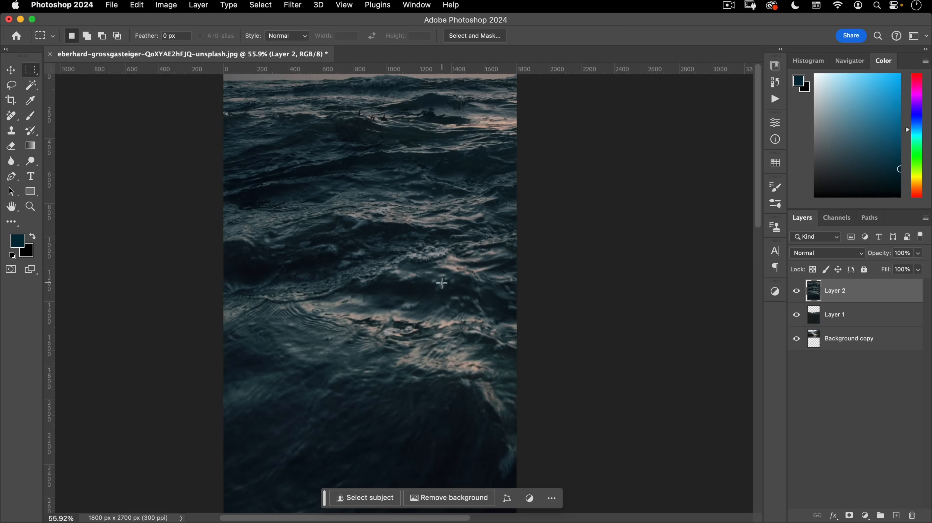
pyautogui.scroll(-3, 383, 305)
pyautogui.click(375, 306)
pyautogui.doubleClick(835, 290)
pyautogui.write('top of water')
pyautogui.press('Return')
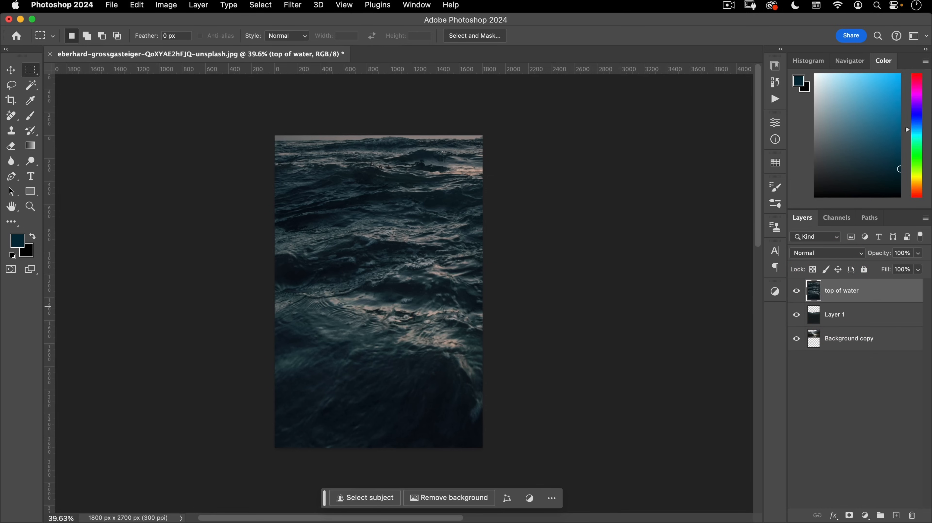
# - Rename Layer 1 to 'water' and the Background copy to 'background', then reselect top of water
pyautogui.doubleClick(835, 315)
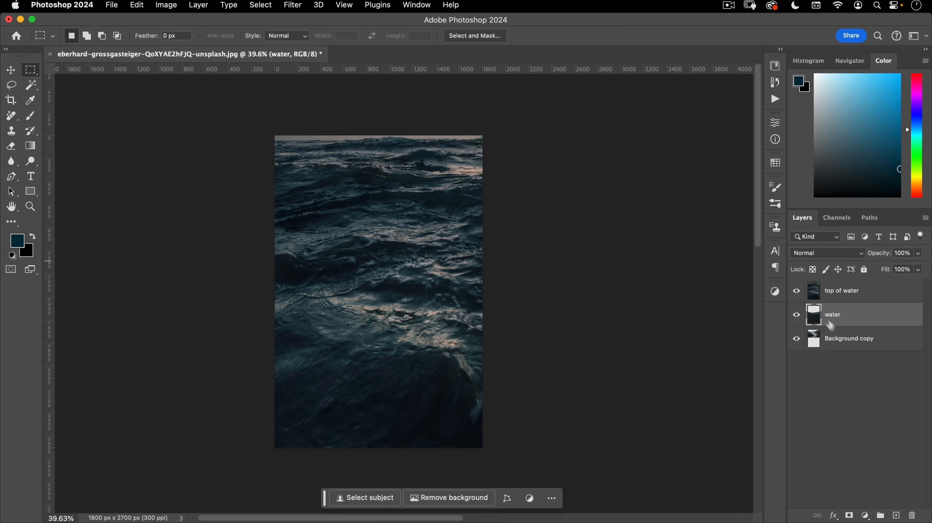
pyautogui.doubleClick(841, 344)
pyautogui.write('b')
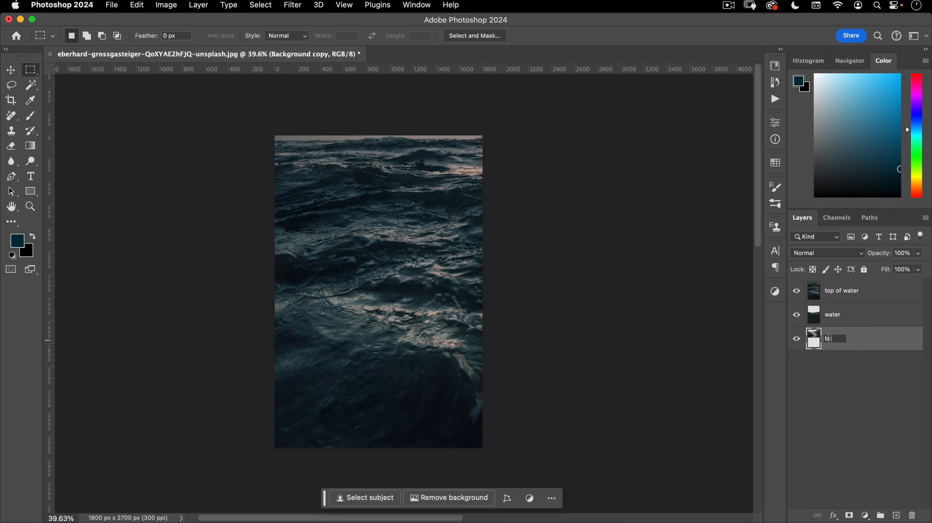
pyautogui.write('ackground')
pyautogui.press('Return')
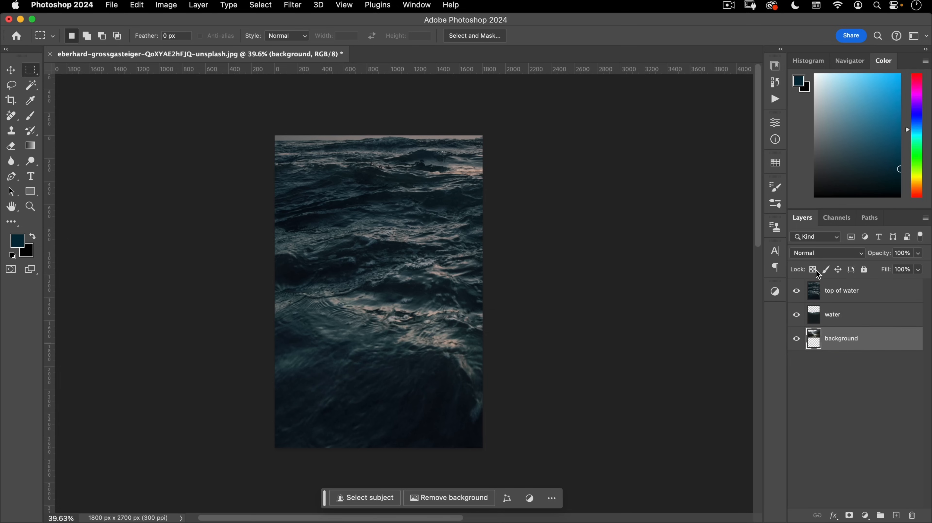
pyautogui.click(841, 301)
pyautogui.press('v')
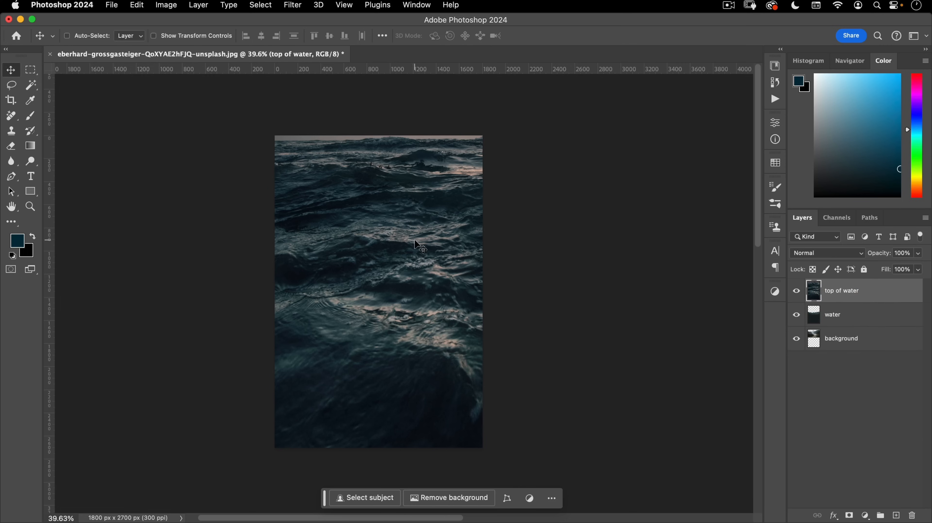
pyautogui.press('super+t')
# - Fit the sea layer to poster width, squash it to 26.90% height, and stack it under water
pyautogui.moveTo(737, 313); pyautogui.dragTo(483, 294)
pyautogui.moveTo(378, 231); pyautogui.dragTo(431, 210)
pyautogui.moveTo(416, 269)
pyautogui.mouseDown()
pyautogui.moveTo(413, 294)
pyautogui.moveTo(416, 275)
pyautogui.mouseUp()
pyautogui.moveTo(436, 324)
pyautogui.mouseDown()
pyautogui.moveTo(391, 346)
pyautogui.moveTo(423, 316)
pyautogui.mouseUp()
pyautogui.moveTo(409, 457); pyautogui.dragTo(410, 352)
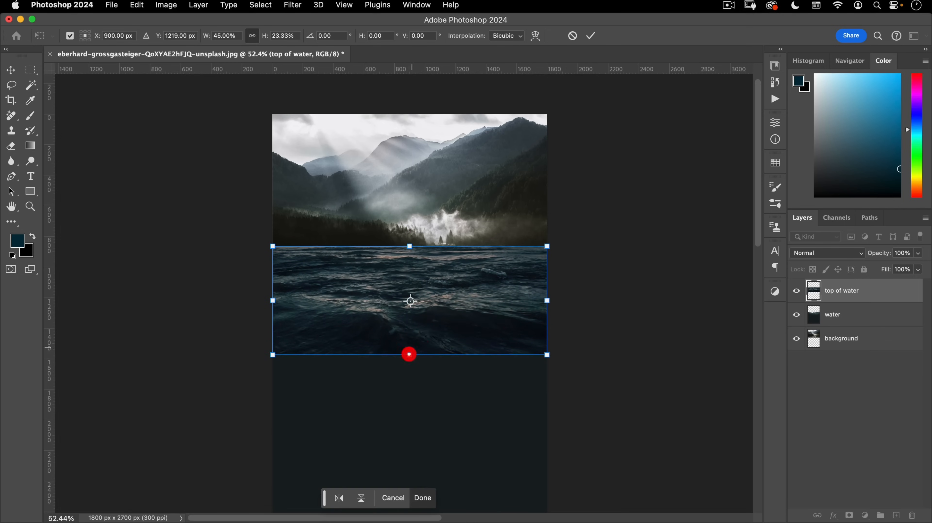
pyautogui.scroll(3, 467, 290)
pyautogui.scroll(2, 468, 290)
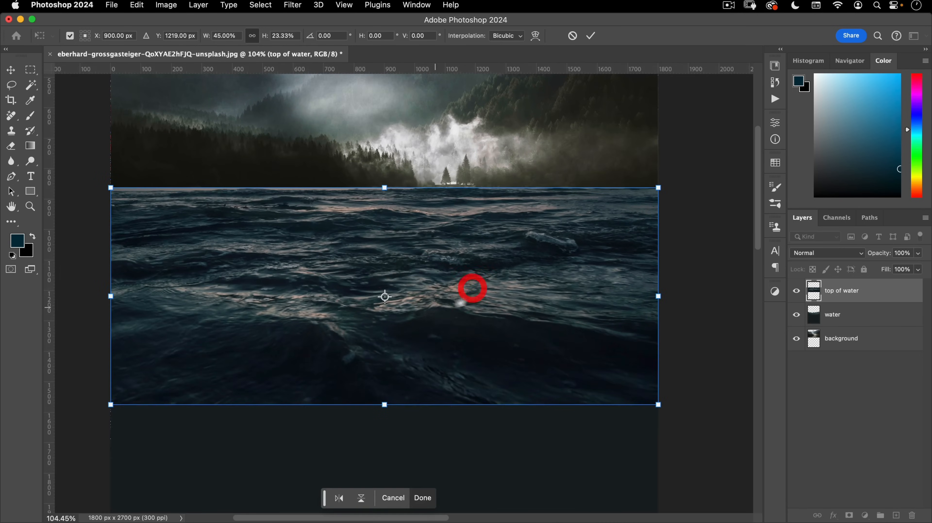
pyautogui.moveTo(435, 396); pyautogui.dragTo(433, 427)
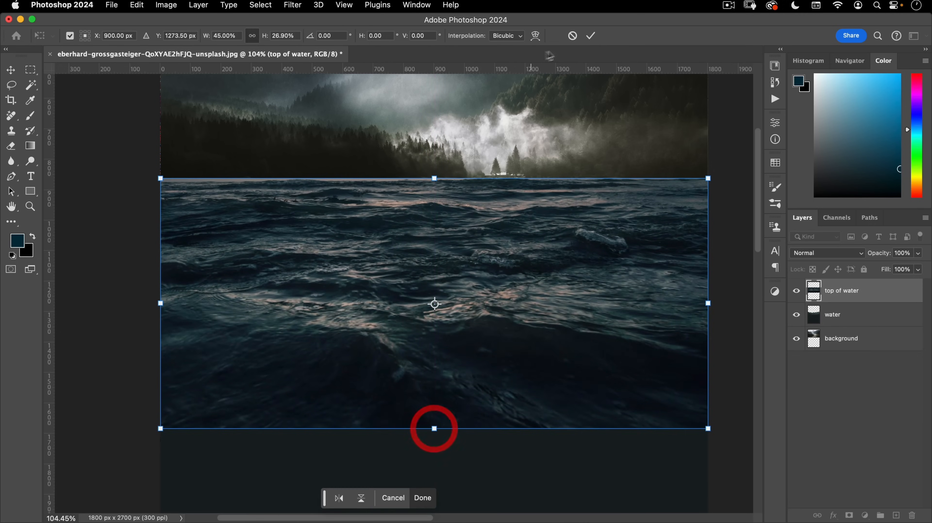
pyautogui.click(591, 35)
pyautogui.moveTo(839, 294); pyautogui.dragTo(842, 323)
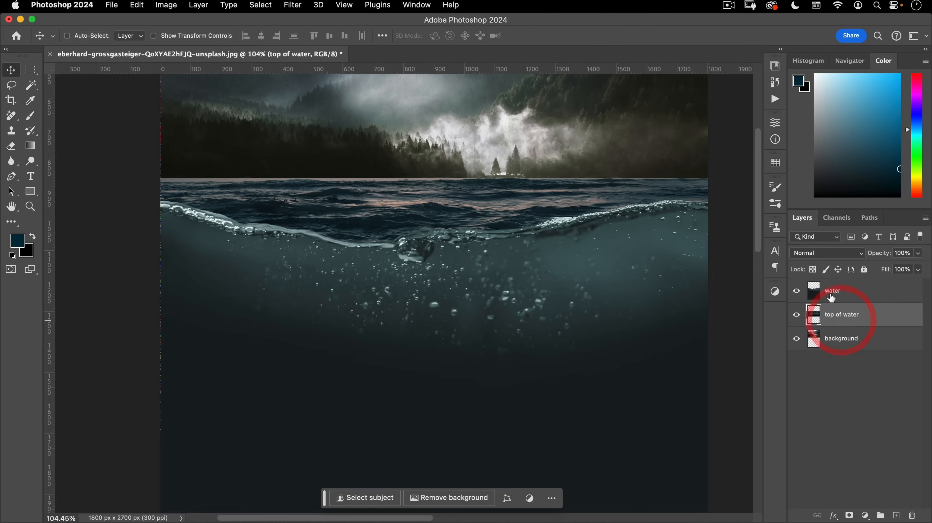
# - Lower the sea band slightly, add a layer mask, and set black as the gradient foreground
pyautogui.scroll(5, 501, 183)
pyautogui.moveTo(470, 179); pyautogui.dragTo(446, 182)
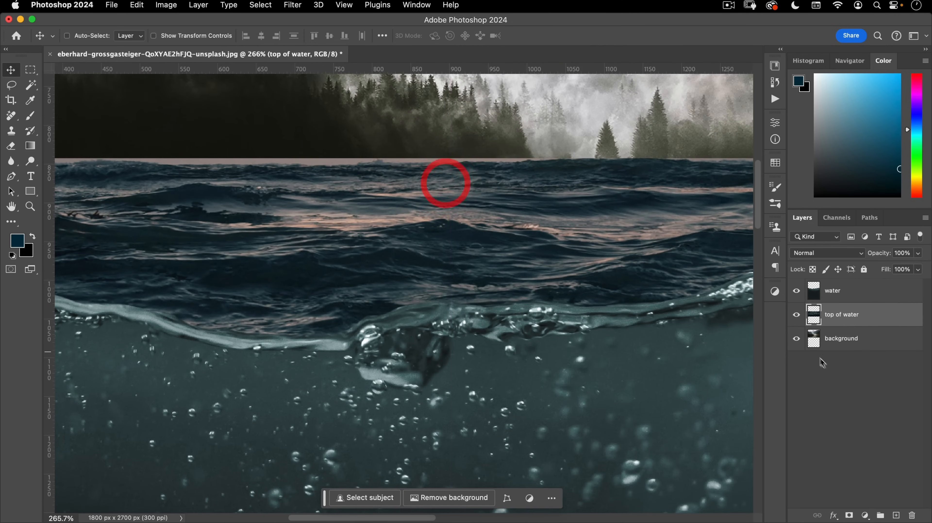
pyautogui.click(849, 515)
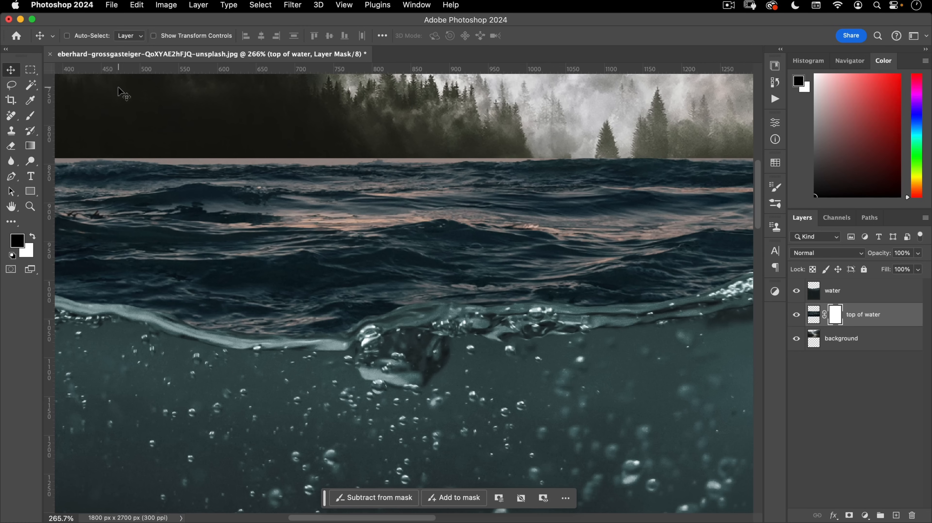
pyautogui.press('g')
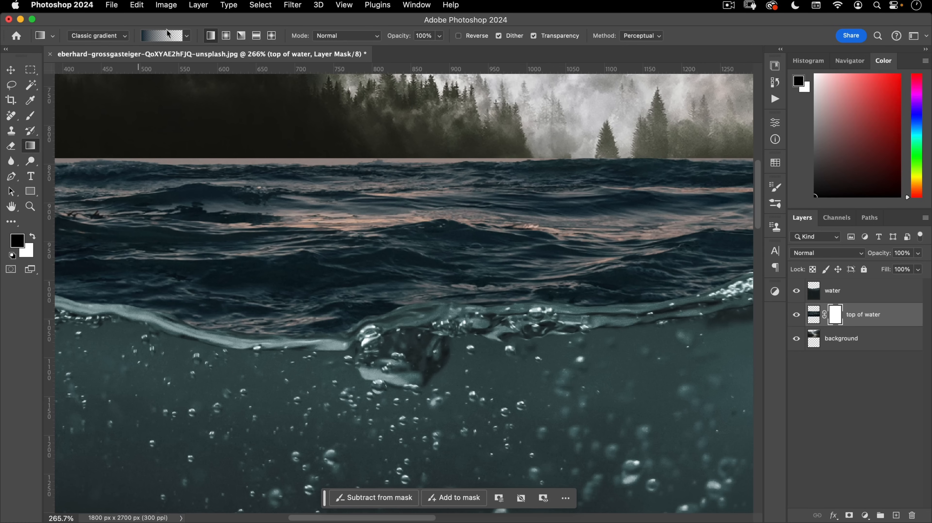
pyautogui.press('x')
pyautogui.press('x')
pyautogui.press('d')
pyautogui.press('x')
# - Drag black-to-transparent gradients across the waterline to fade the sea band's top edge into the lake
pyautogui.moveTo(385, 179); pyautogui.dragTo(387, 191)
pyautogui.moveTo(499, 190); pyautogui.dragTo(455, 223)
pyautogui.press('v')
pyautogui.moveTo(542, 251); pyautogui.dragTo(531, 236)
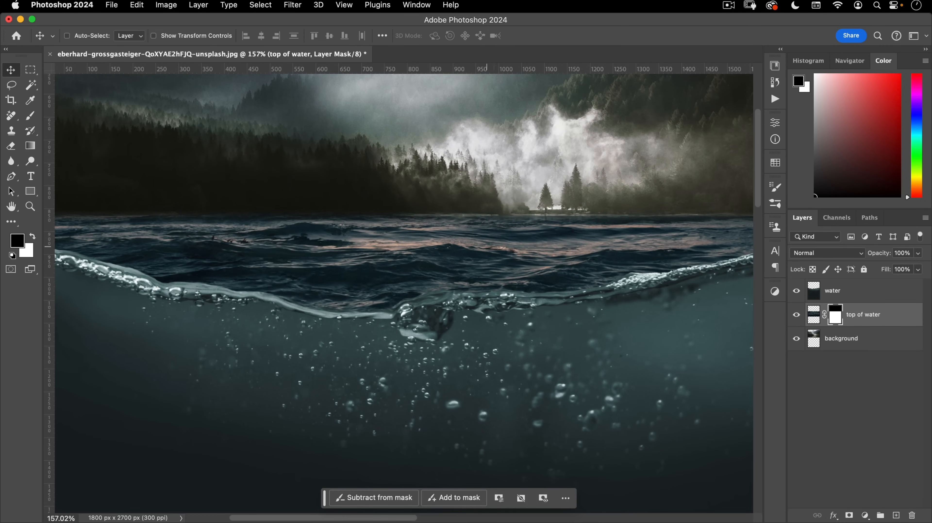
pyautogui.moveTo(378, 249); pyautogui.dragTo(392, 274)
pyautogui.click(815, 319)
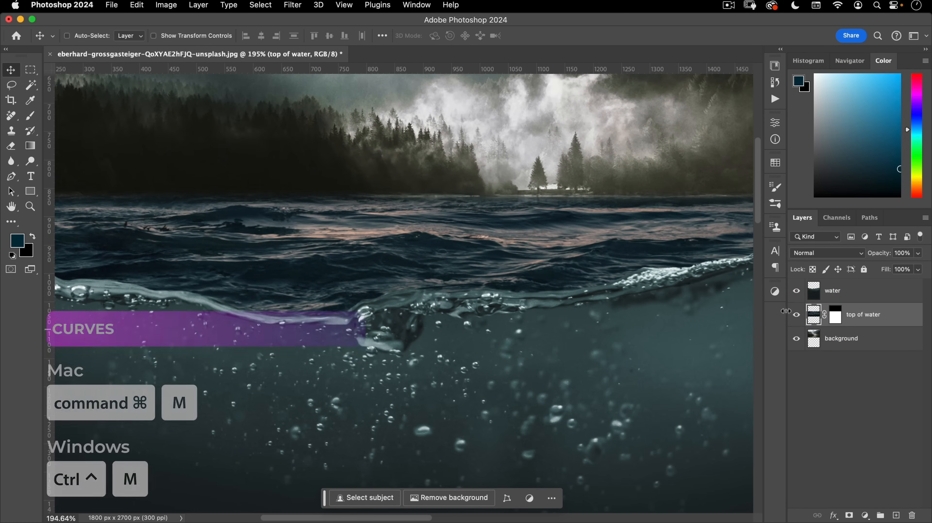
# - In Curves, add a point on the Red channel and pull it down to reduce red in the sea
pyautogui.press('super+m')
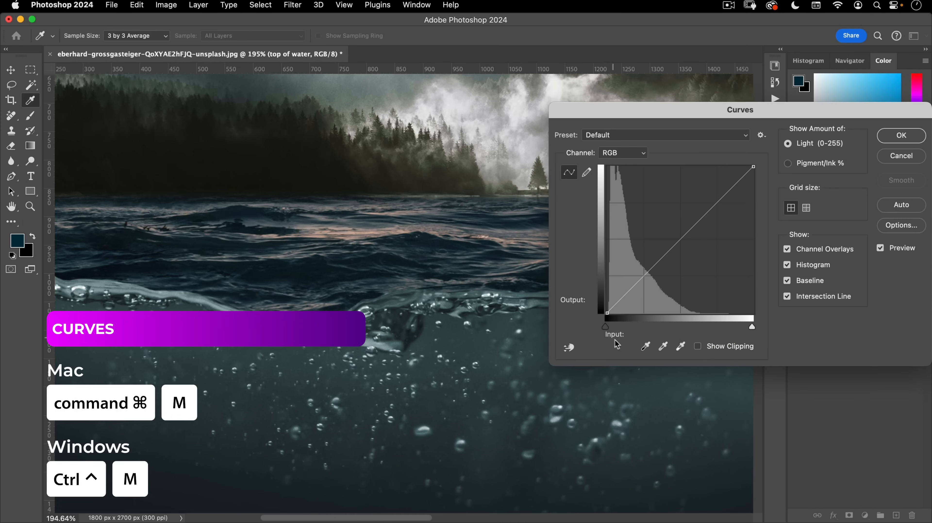
pyautogui.click(624, 153)
pyautogui.click(623, 163)
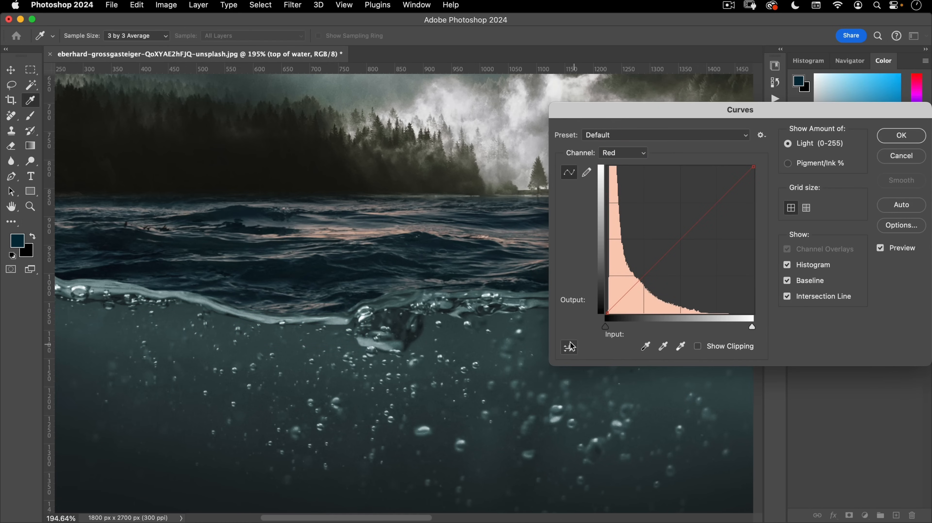
pyautogui.click(570, 348)
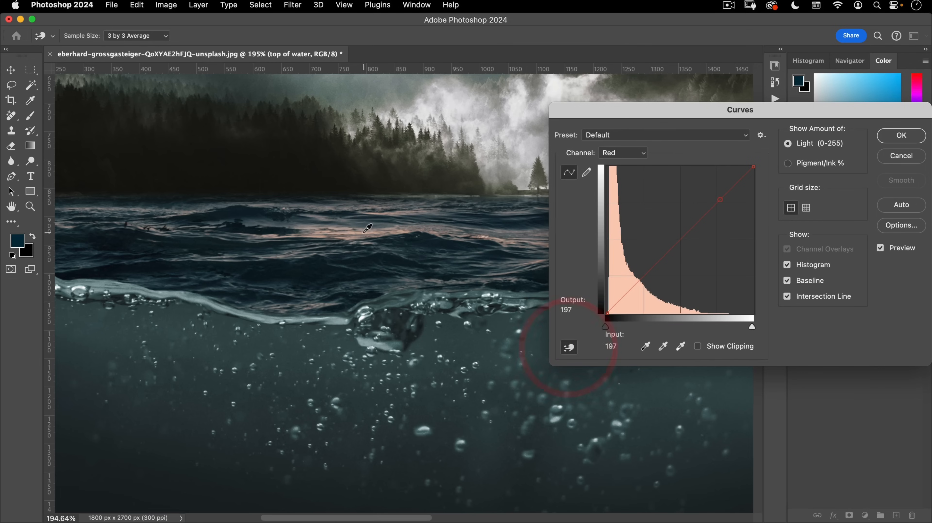
pyautogui.click(378, 227)
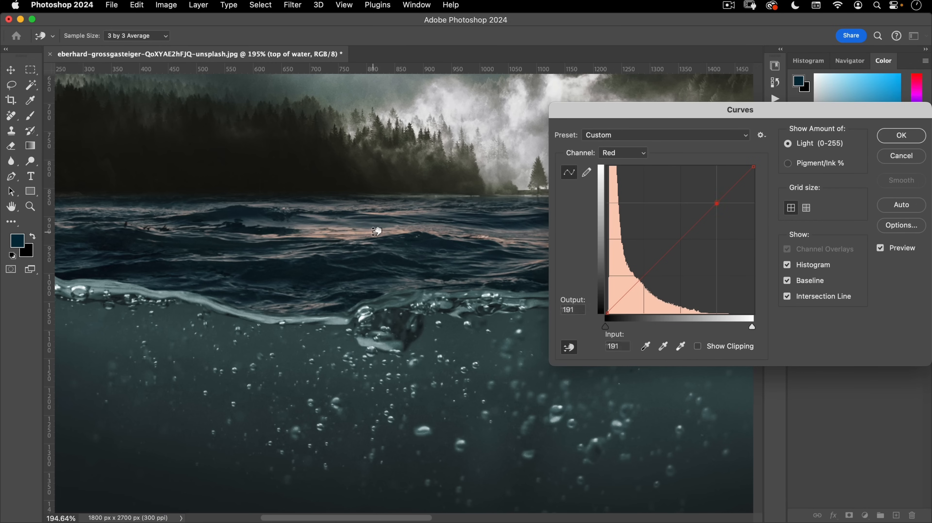
pyautogui.click(639, 280)
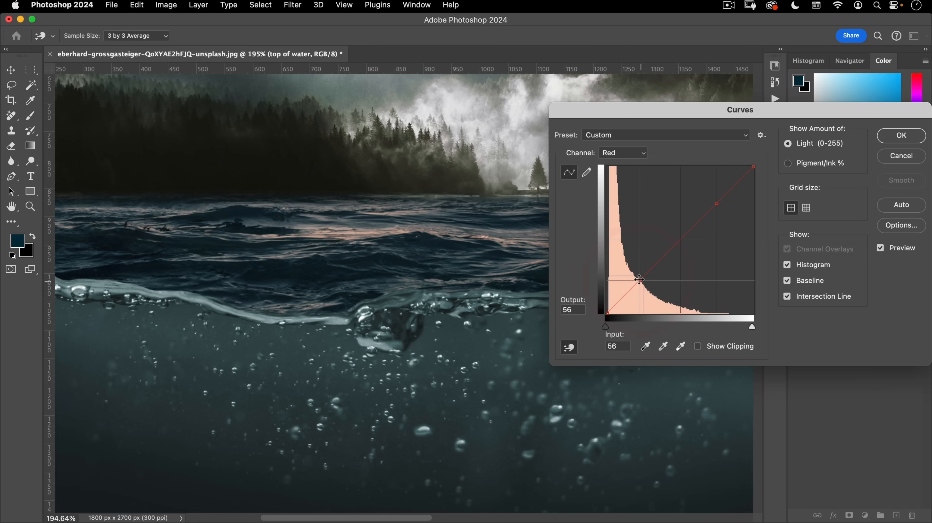
pyautogui.moveTo(718, 207); pyautogui.dragTo(720, 216)
pyautogui.moveTo(350, 247); pyautogui.dragTo(327, 288)
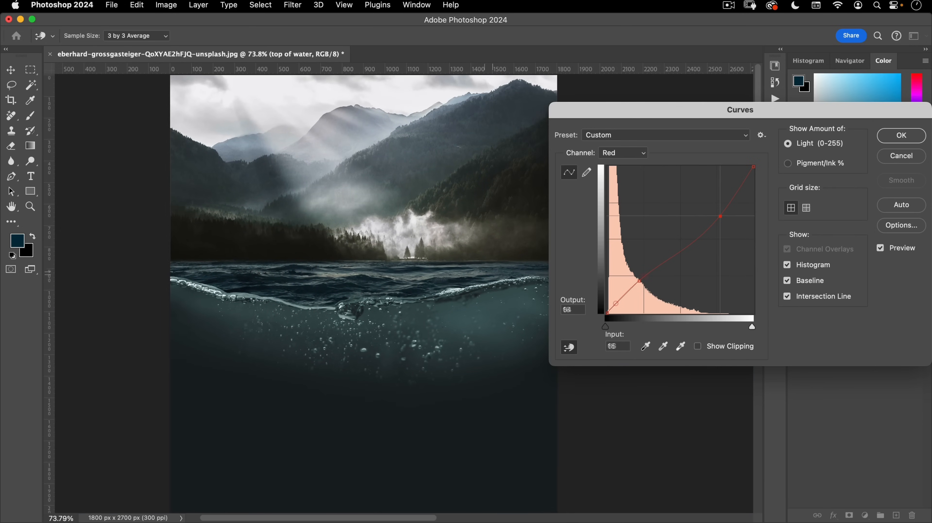
# - Raise the Blue channel black point to 12 to deepen the shadows, and apply the Curves
pyautogui.click(624, 153)
pyautogui.click(615, 178)
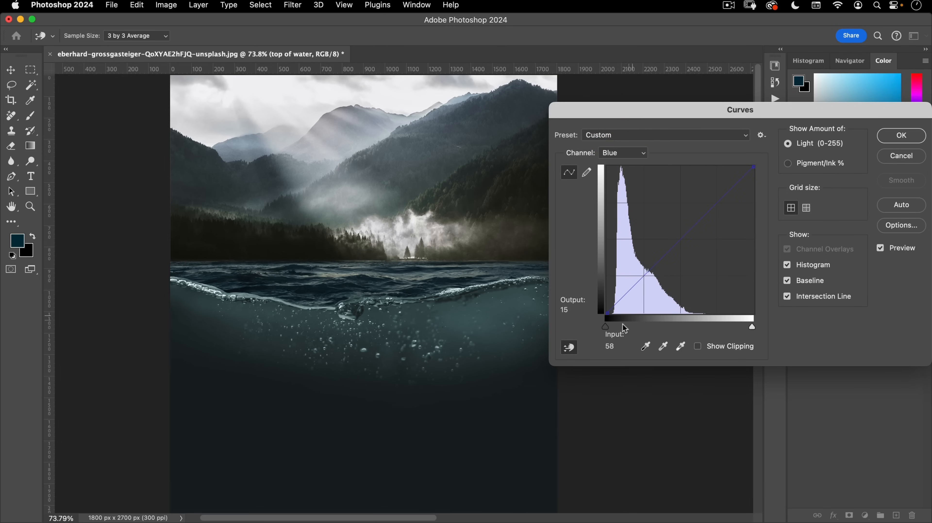
pyautogui.moveTo(605, 328); pyautogui.dragTo(612, 329)
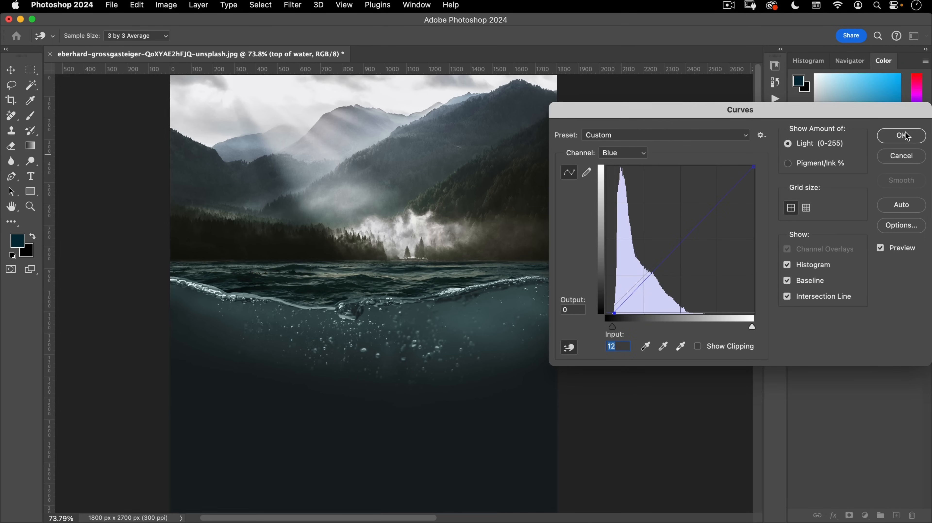
pyautogui.click(907, 134)
pyautogui.moveTo(341, 247); pyautogui.dragTo(316, 277)
pyautogui.moveTo(415, 288); pyautogui.dragTo(443, 252)
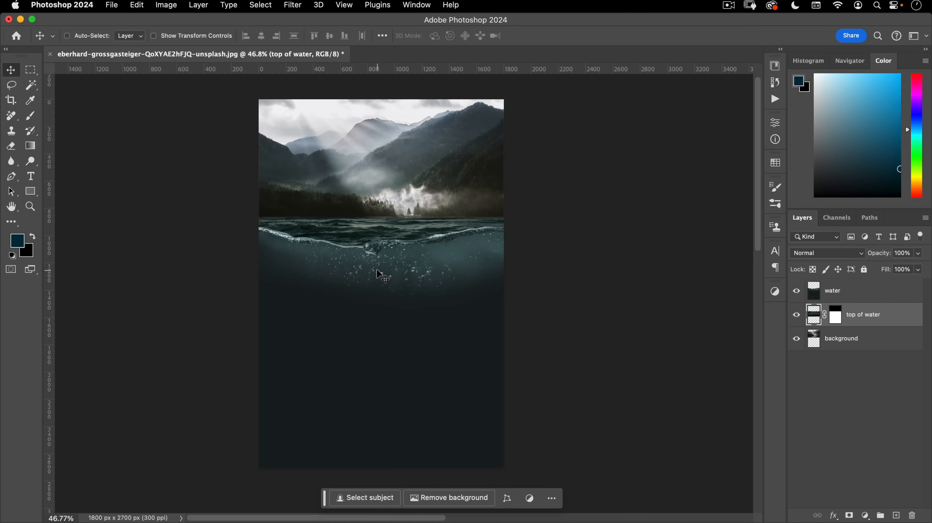
# - With the water layer selected, open kiril-dobrev-8cQpL8kGqso-unsplash.jpg from 'finals for tutorial'
pyautogui.click(869, 295)
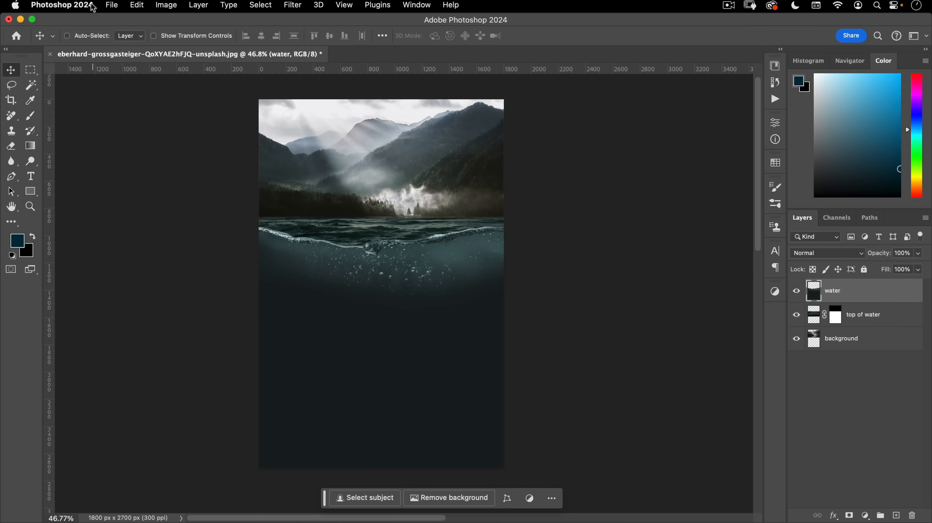
pyautogui.click(109, 5)
pyautogui.click(117, 27)
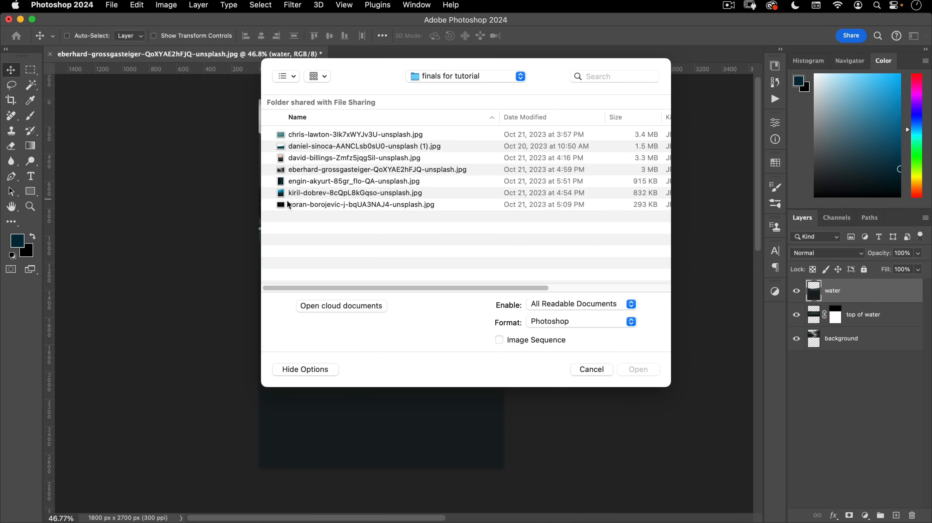
pyautogui.click(317, 196)
pyautogui.click(639, 369)
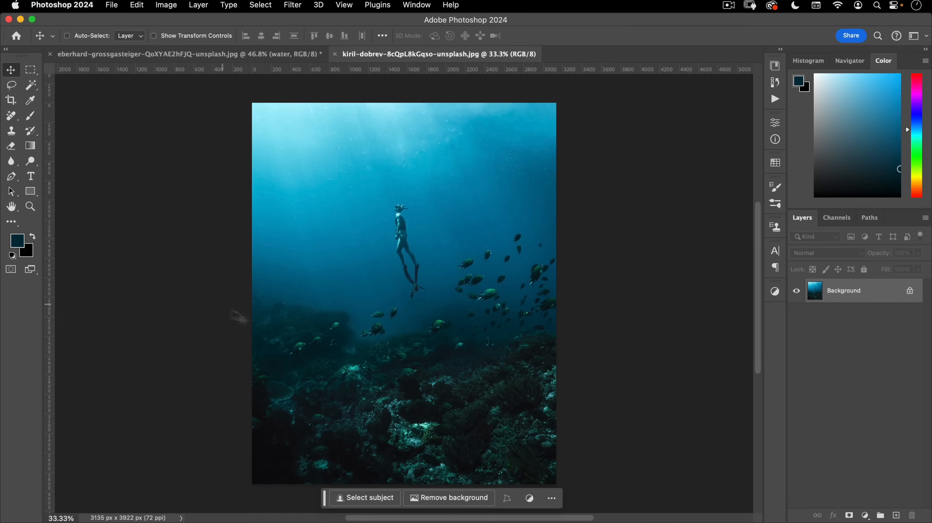
# - With the Remove tool's auto-remove off, paint over the whole diver down to the fins and apply
pyautogui.click(14, 116)
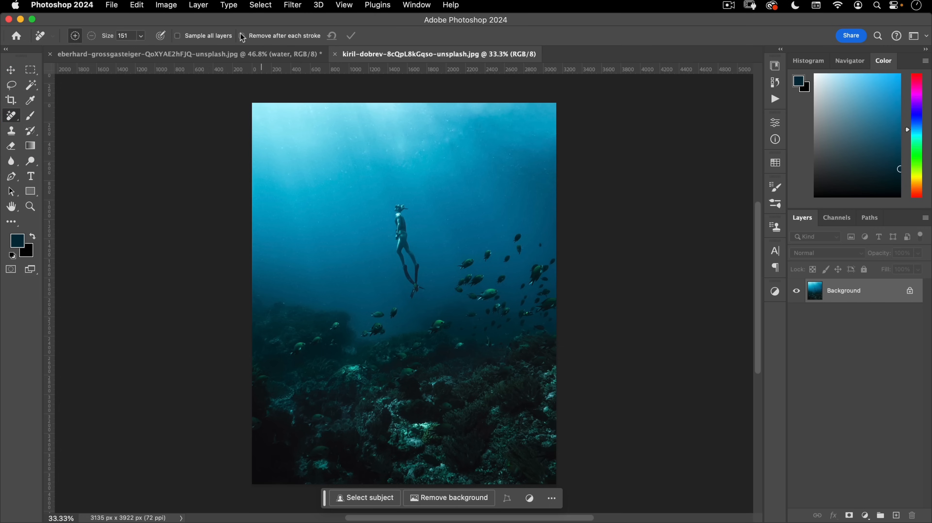
pyautogui.click(257, 38)
pyautogui.click(252, 35)
pyautogui.moveTo(400, 201); pyautogui.dragTo(399, 236)
pyautogui.moveTo(406, 205); pyautogui.dragTo(401, 250)
pyautogui.moveTo(424, 295)
pyautogui.mouseDown()
pyautogui.moveTo(442, 274)
pyautogui.moveTo(464, 251)
pyautogui.mouseUp()
pyautogui.moveTo(363, 164)
pyautogui.mouseDown()
pyautogui.moveTo(380, 223)
pyautogui.moveTo(374, 154)
pyautogui.moveTo(391, 231)
pyautogui.moveTo(382, 155)
pyautogui.moveTo(397, 204)
pyautogui.moveTo(400, 246)
pyautogui.moveTo(383, 215)
pyautogui.moveTo(399, 250)
pyautogui.moveTo(397, 293)
pyautogui.moveTo(409, 277)
pyautogui.moveTo(421, 282)
pyautogui.moveTo(396, 252)
pyautogui.mouseUp()
pyautogui.moveTo(381, 195); pyautogui.dragTo(392, 312)
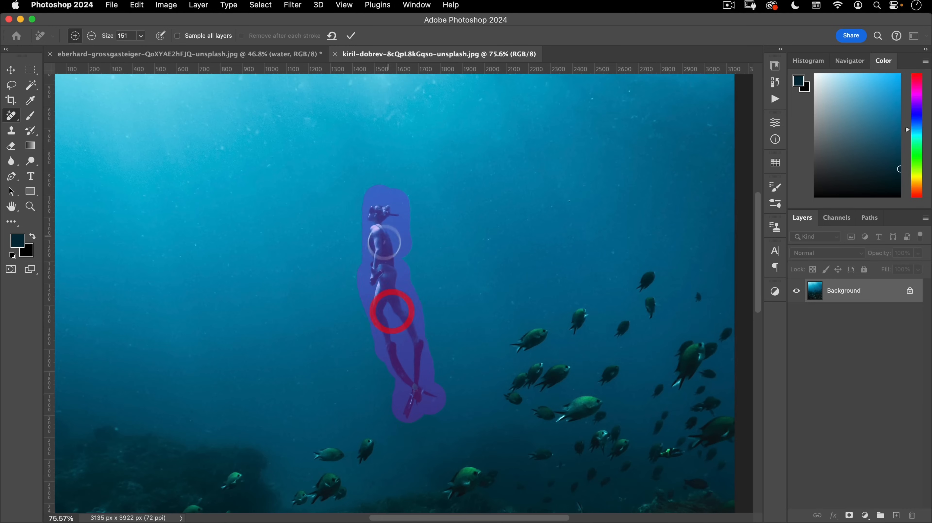
pyautogui.moveTo(387, 251); pyautogui.dragTo(387, 264)
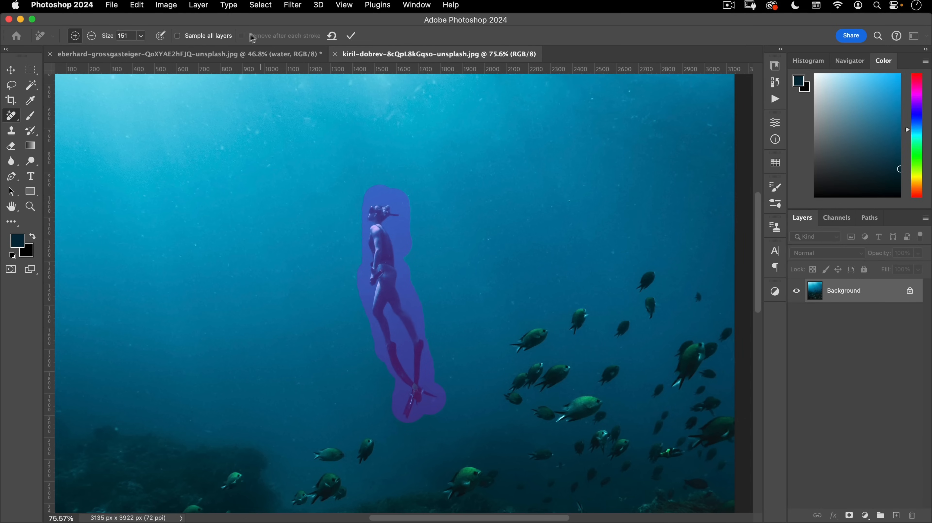
pyautogui.click(351, 35)
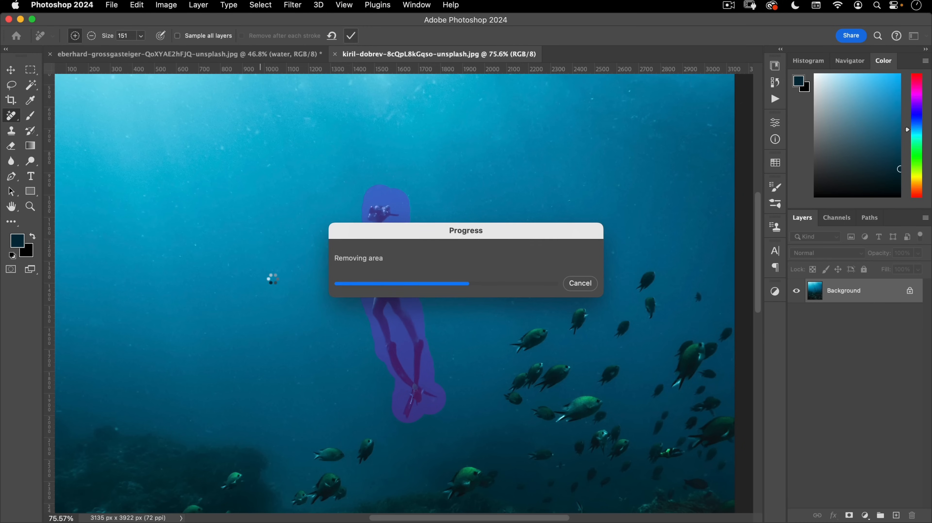
pyautogui.moveTo(366, 269); pyautogui.dragTo(370, 243)
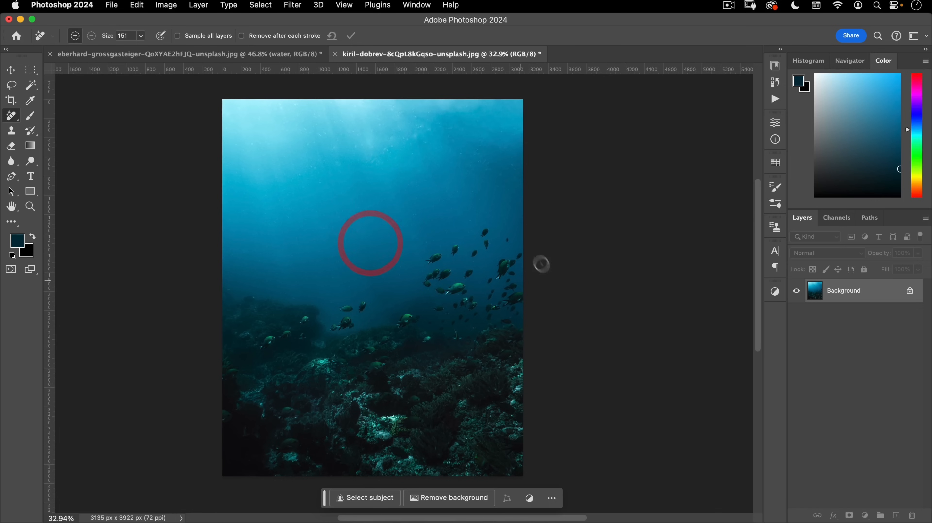
# - Copy the whole underwater image, close it without saving, and paste it into the poster
pyautogui.press('super+a')
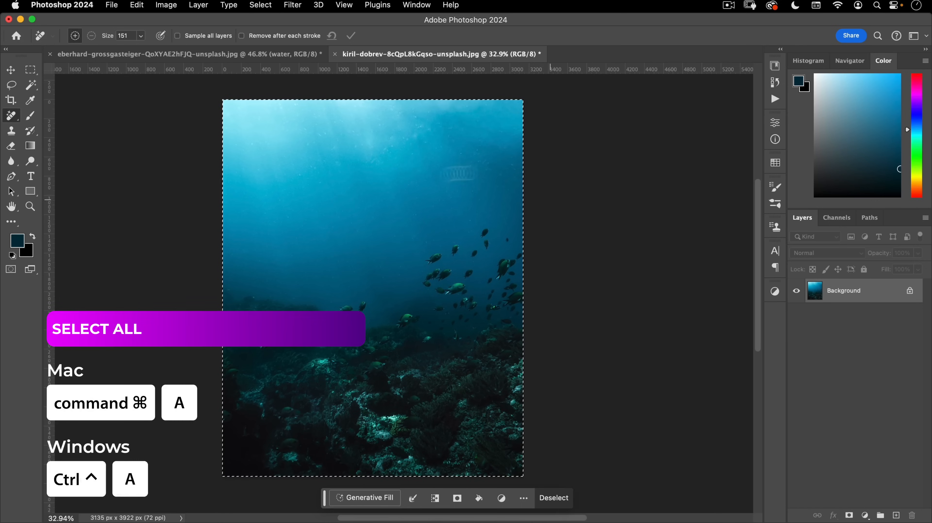
pyautogui.press('super+c')
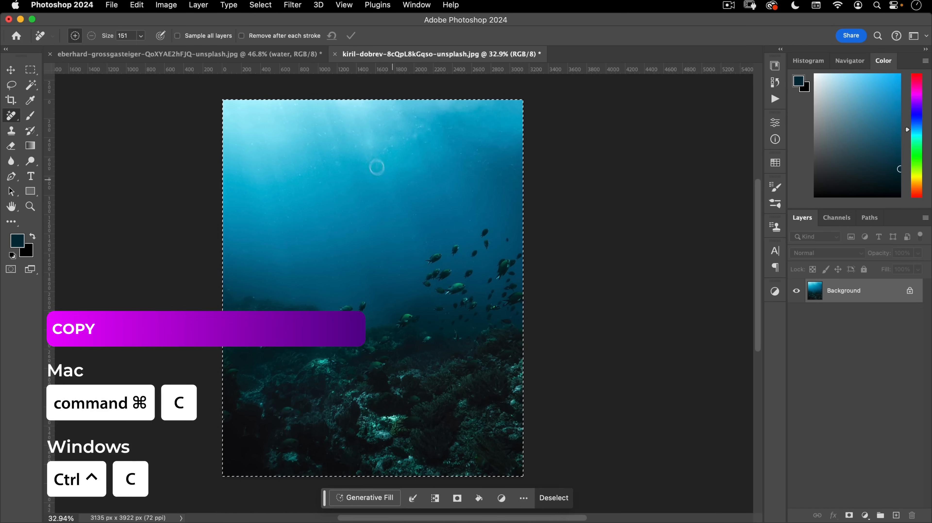
pyautogui.click(335, 54)
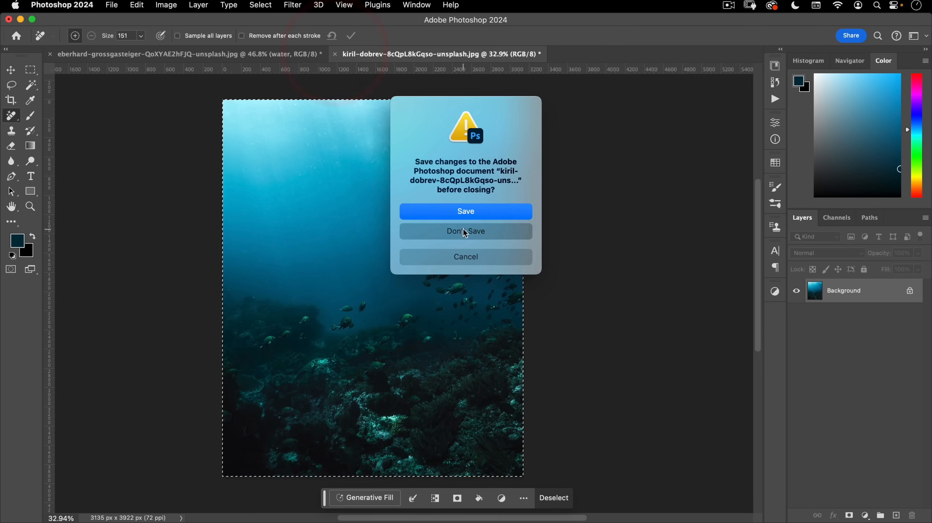
pyautogui.click(466, 232)
pyautogui.press('super+v')
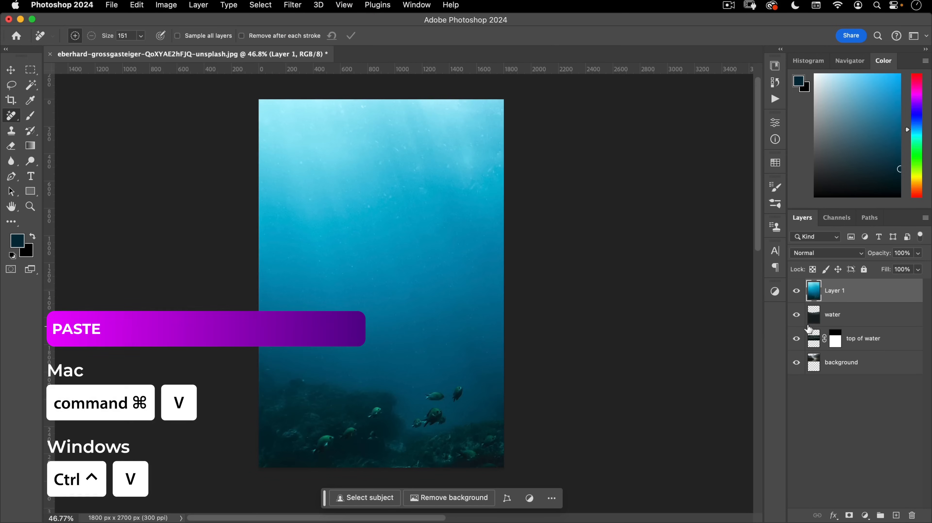
# - Rename the pasted layer 'lake bottom'
pyautogui.doubleClick(835, 299)
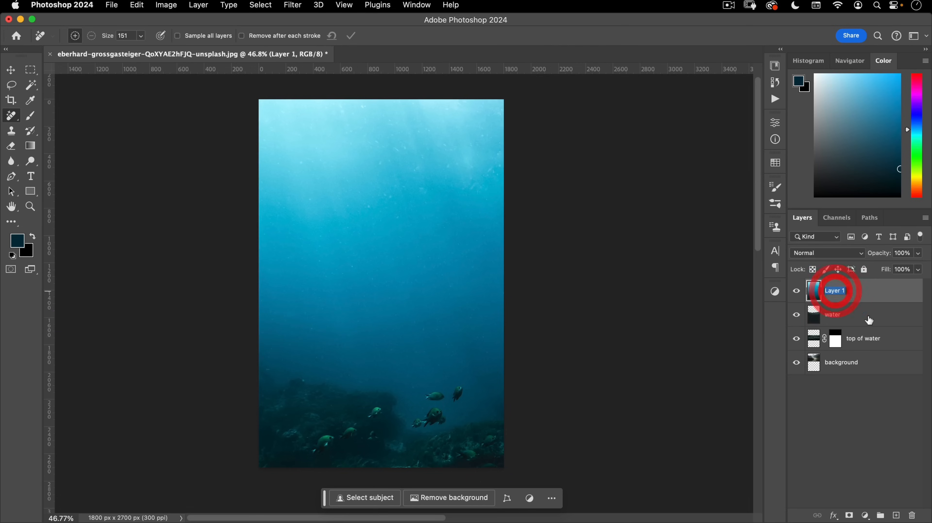
pyautogui.write('lake botto')
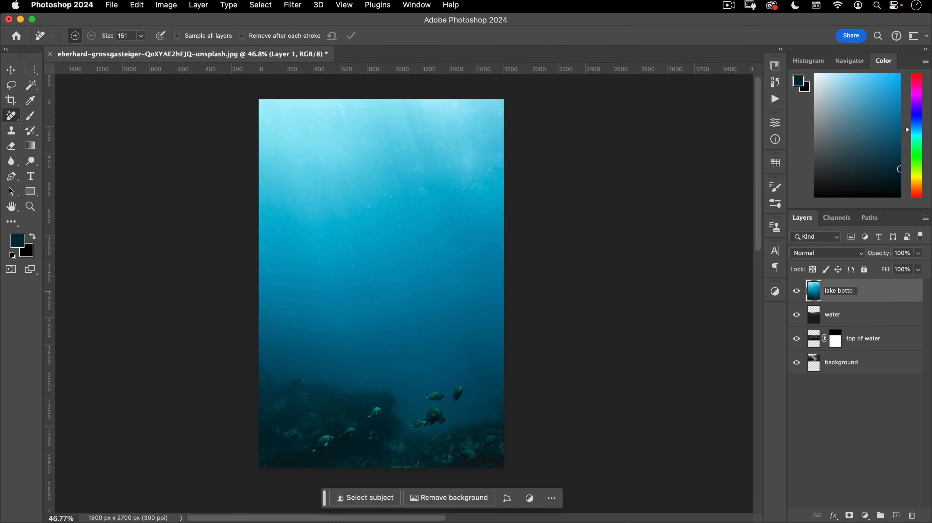
pyautogui.write('m')
pyautogui.press('Return')
pyautogui.press('v')
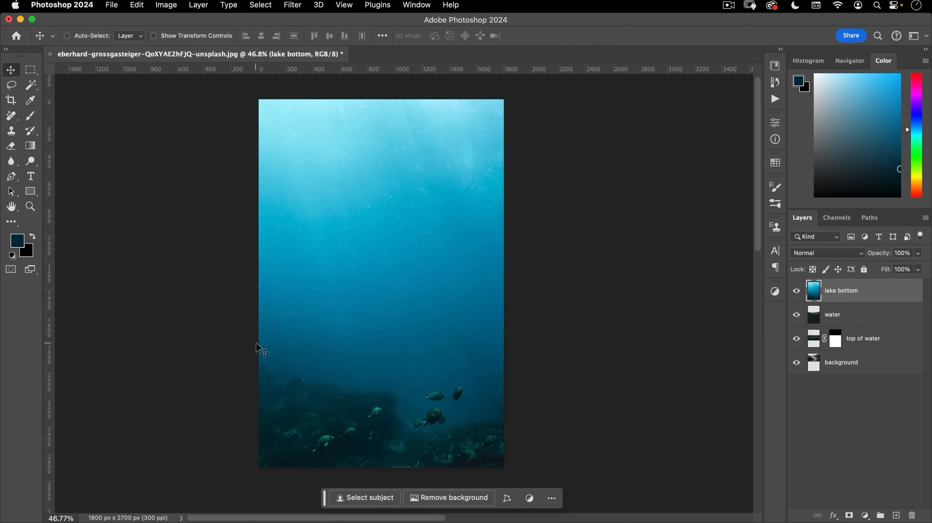
pyautogui.press('super+t')
# - Scale the lake bottom layer to 57.42%, move it down to meet the waterline, and commit
pyautogui.moveTo(393, 282); pyautogui.dragTo(369, 303)
pyautogui.moveTo(439, 344); pyautogui.dragTo(391, 259)
pyautogui.moveTo(541, 431); pyautogui.dragTo(463, 334)
pyautogui.moveTo(462, 204); pyautogui.dragTo(417, 187)
pyautogui.moveTo(285, 230); pyautogui.dragTo(317, 253)
pyautogui.moveTo(391, 270); pyautogui.dragTo(392, 350)
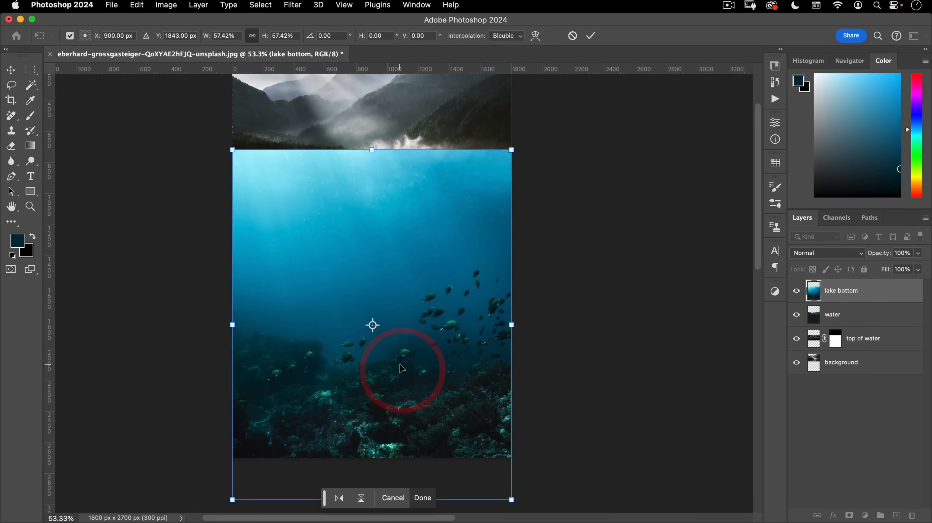
pyautogui.moveTo(399, 363); pyautogui.dragTo(400, 325)
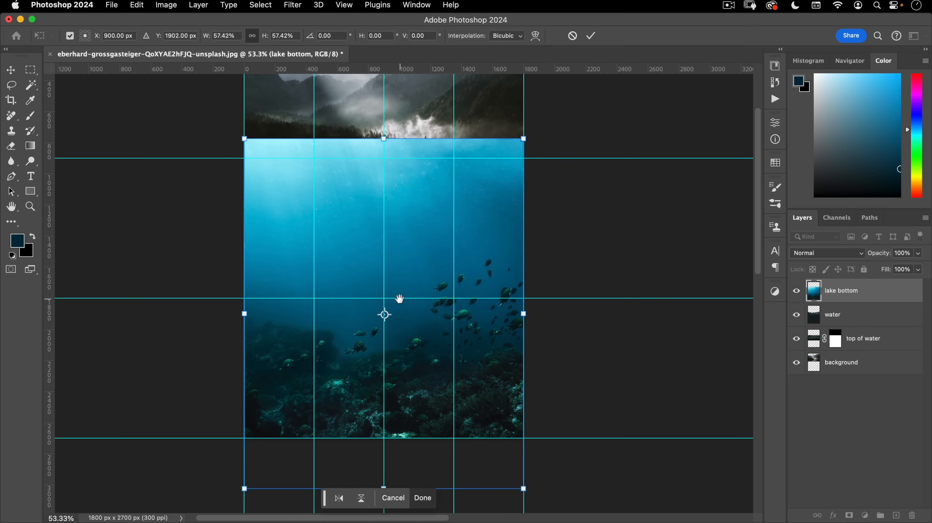
pyautogui.click(397, 297)
pyautogui.click(590, 35)
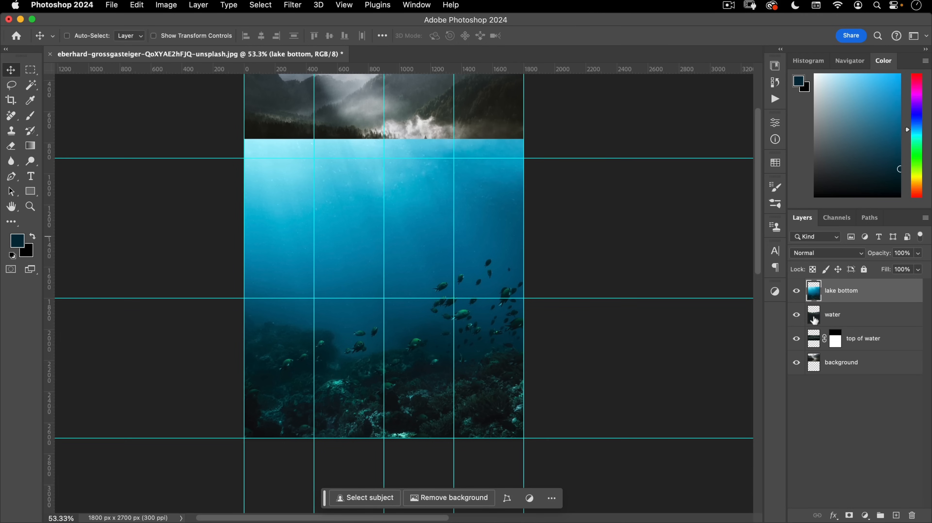
# - Clip lake bottom into the water layer and target its cyans in Hue/Saturation
pyautogui.keyDown('alt'); pyautogui.click(814, 303); pyautogui.keyUp('alt')
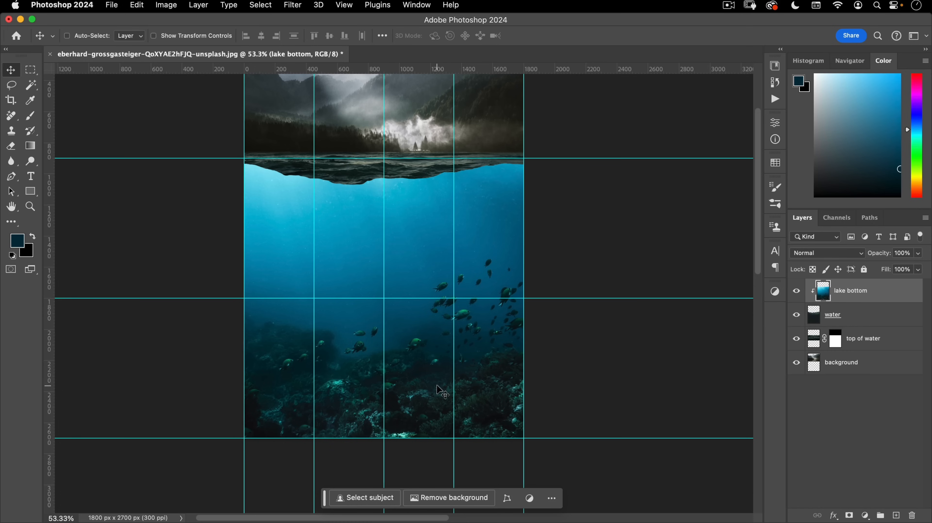
pyautogui.press('super+semicolon')
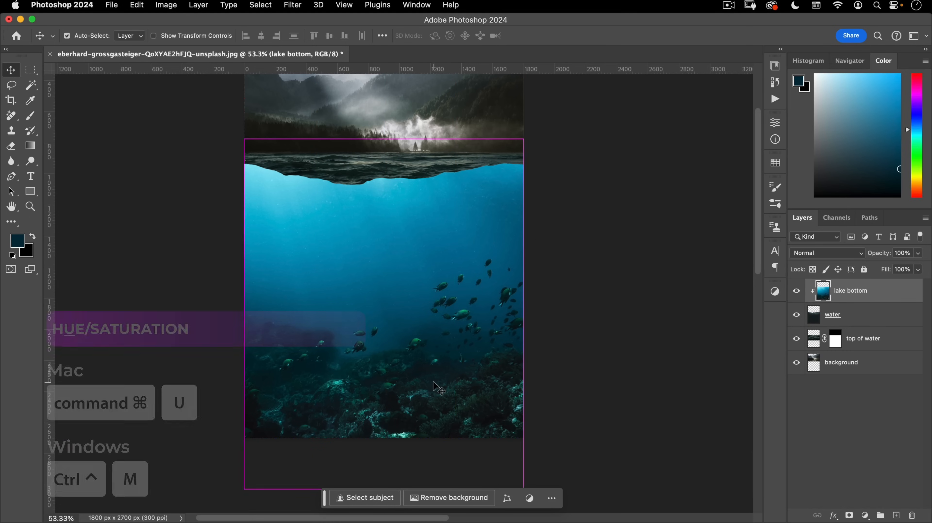
pyautogui.press('super+u')
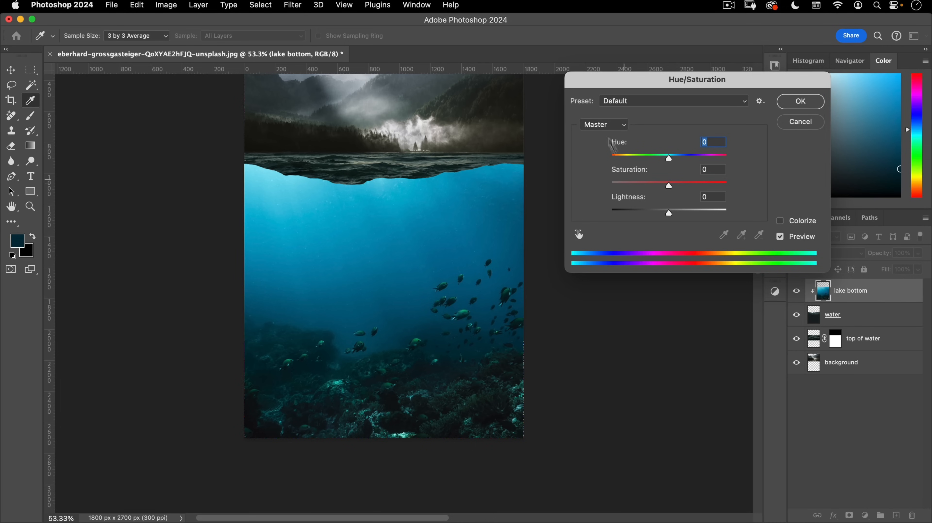
pyautogui.click(579, 234)
pyautogui.click(413, 211)
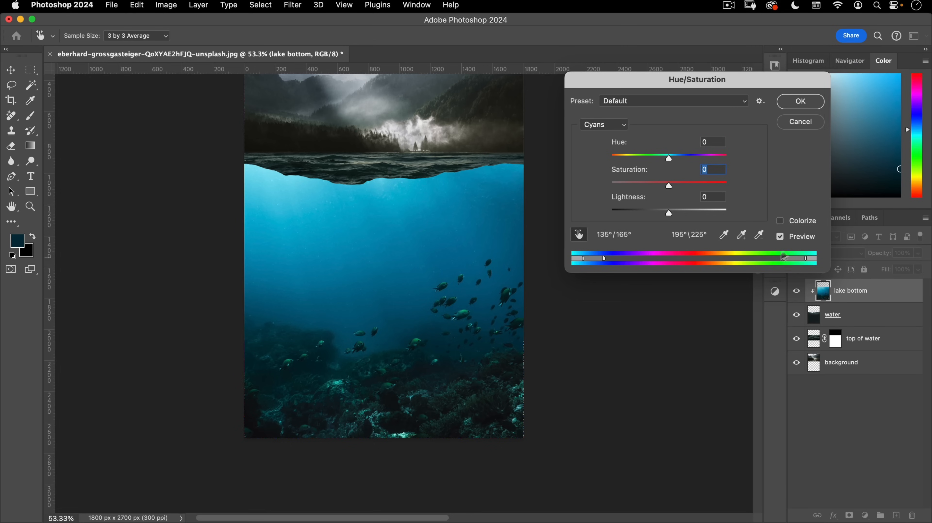
pyautogui.moveTo(787, 262)
pyautogui.mouseDown()
pyautogui.moveTo(814, 259)
pyautogui.moveTo(802, 262)
pyautogui.mouseUp()
# - Lower the cyan saturation to -56, apply it, and add a layer mask to lake bottom
pyautogui.moveTo(668, 185)
pyautogui.mouseDown()
pyautogui.moveTo(624, 187)
pyautogui.moveTo(652, 187)
pyautogui.moveTo(638, 188)
pyautogui.mouseUp()
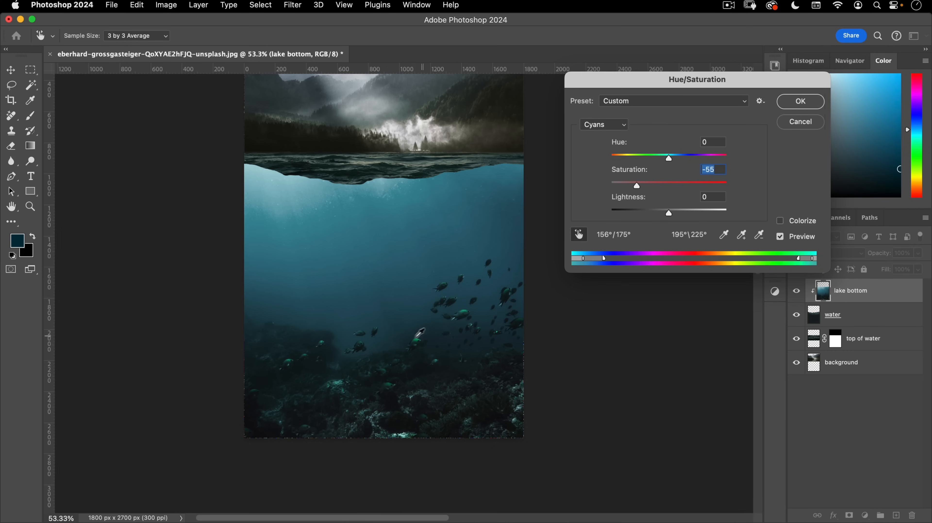
pyautogui.moveTo(638, 187); pyautogui.dragTo(636, 185)
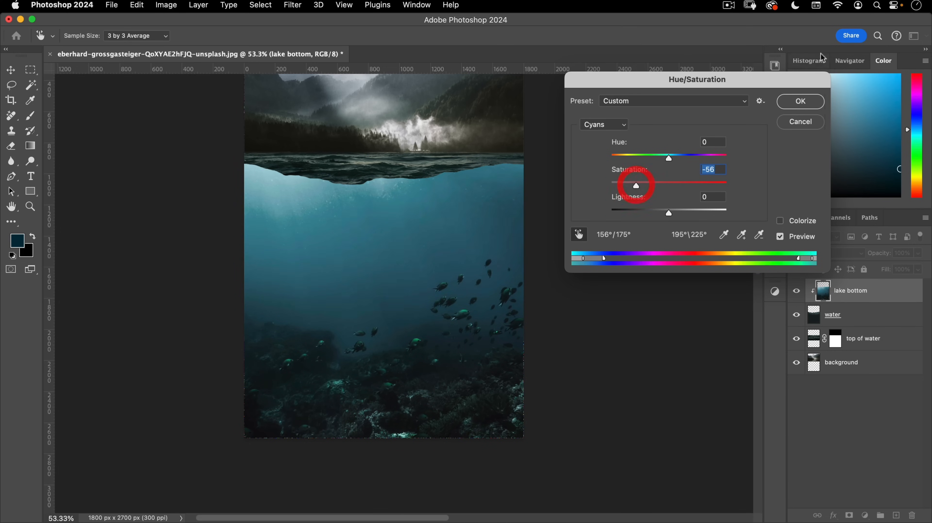
pyautogui.click(809, 101)
pyautogui.click(850, 515)
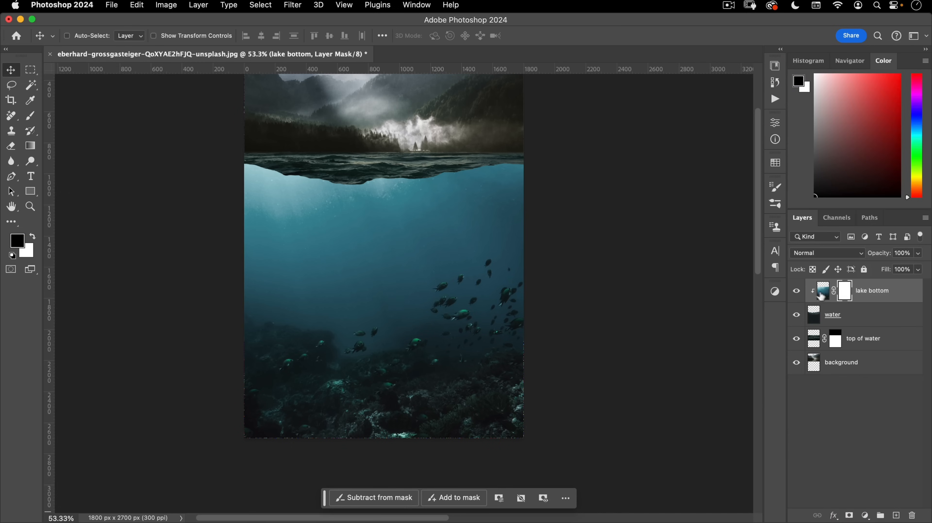
# - Drag a gradient down from the surface on the lake bottom mask, fading the reef toward the waterline
pyautogui.click(30, 145)
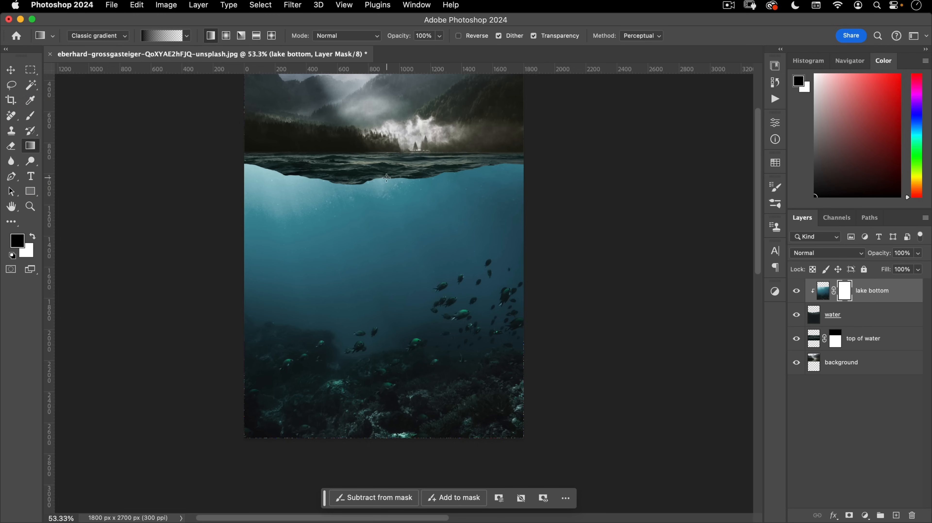
pyautogui.moveTo(387, 177); pyautogui.dragTo(395, 300)
pyautogui.moveTo(398, 365); pyautogui.dragTo(396, 367)
pyautogui.moveTo(387, 169); pyautogui.dragTo(396, 331)
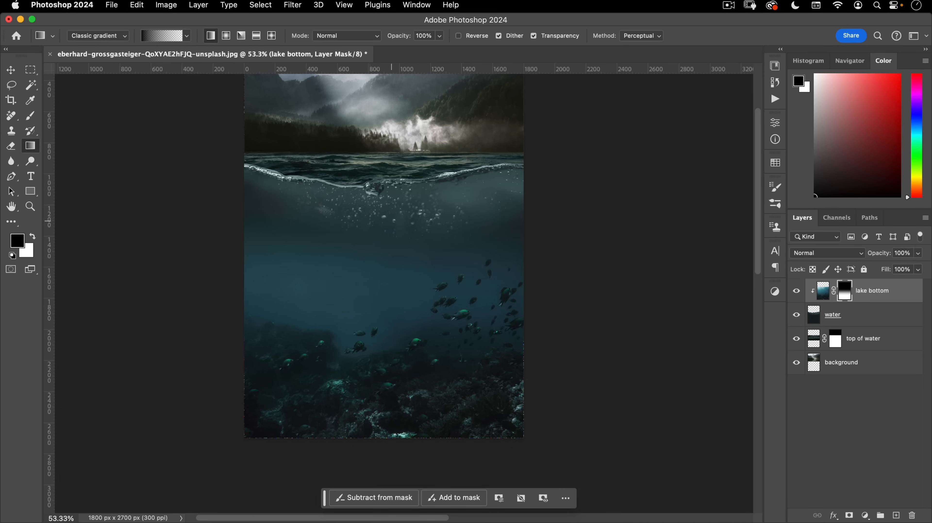
pyautogui.moveTo(317, 286); pyautogui.dragTo(321, 308)
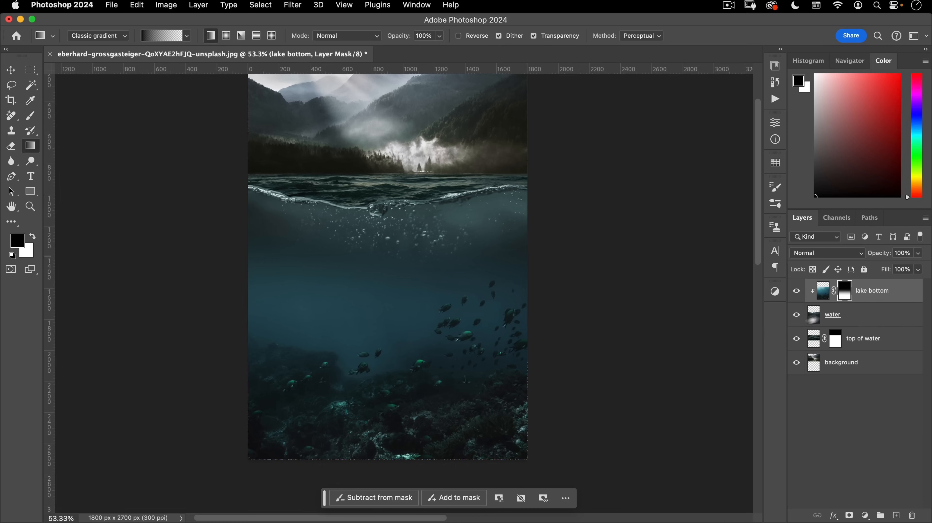
pyautogui.moveTo(284, 195); pyautogui.dragTo(364, 190)
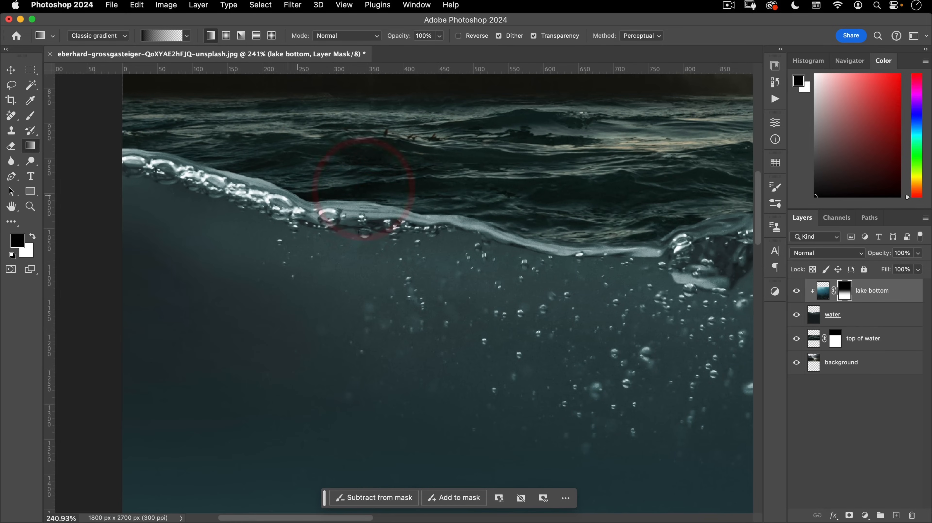
pyautogui.moveTo(512, 242); pyautogui.dragTo(474, 250)
pyautogui.moveTo(534, 237); pyautogui.dragTo(282, 214)
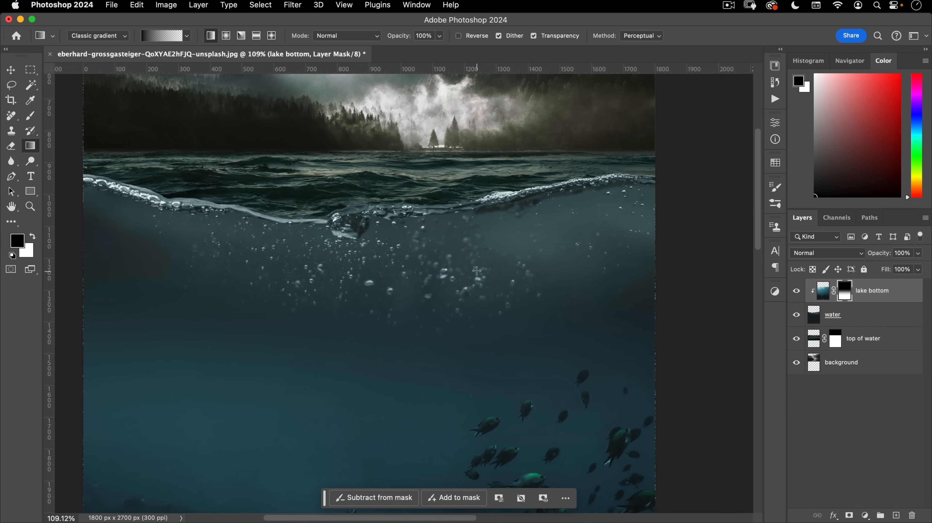
pyautogui.moveTo(418, 272); pyautogui.dragTo(412, 271)
pyautogui.moveTo(434, 270); pyautogui.dragTo(490, 272)
pyautogui.click(846, 319)
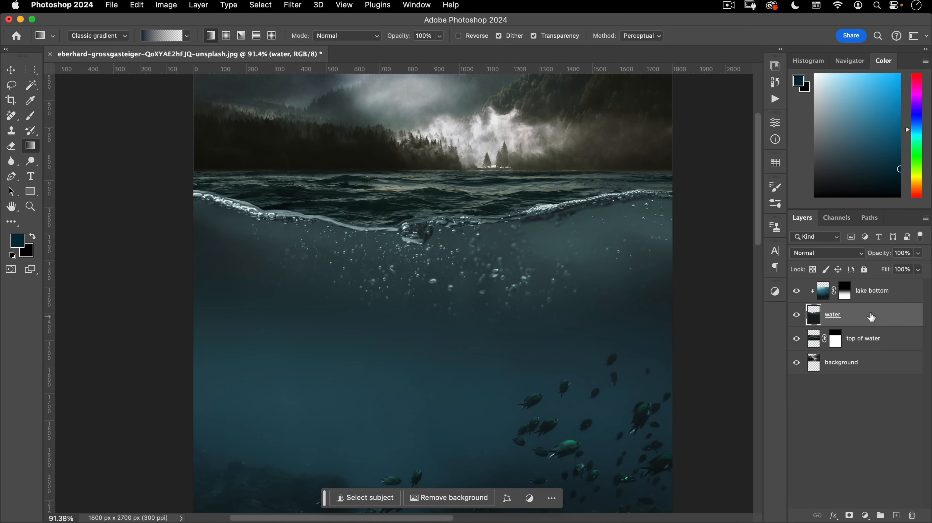
# - Duplicate the water layer, rename the copy 'water split line', and show it alone
pyautogui.press('super+j')
pyautogui.click(883, 284)
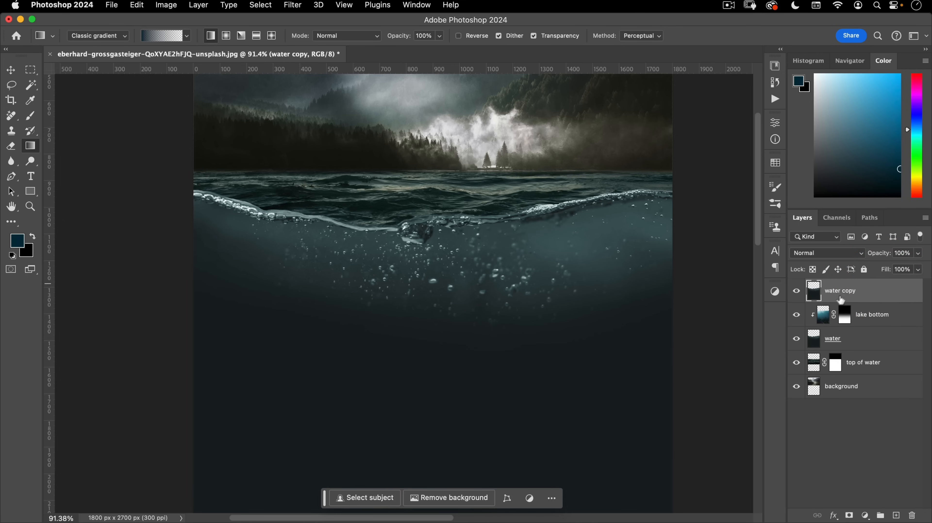
pyautogui.doubleClick(833, 292)
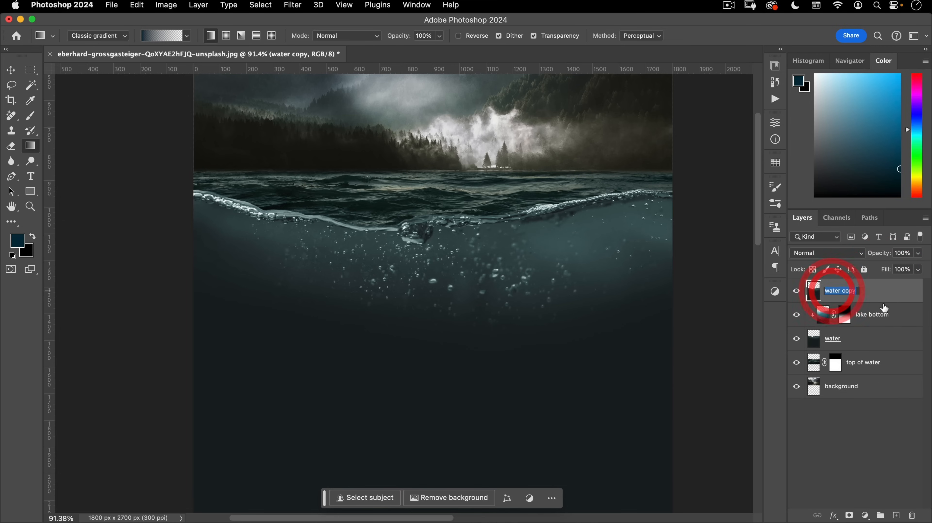
pyautogui.write('w')
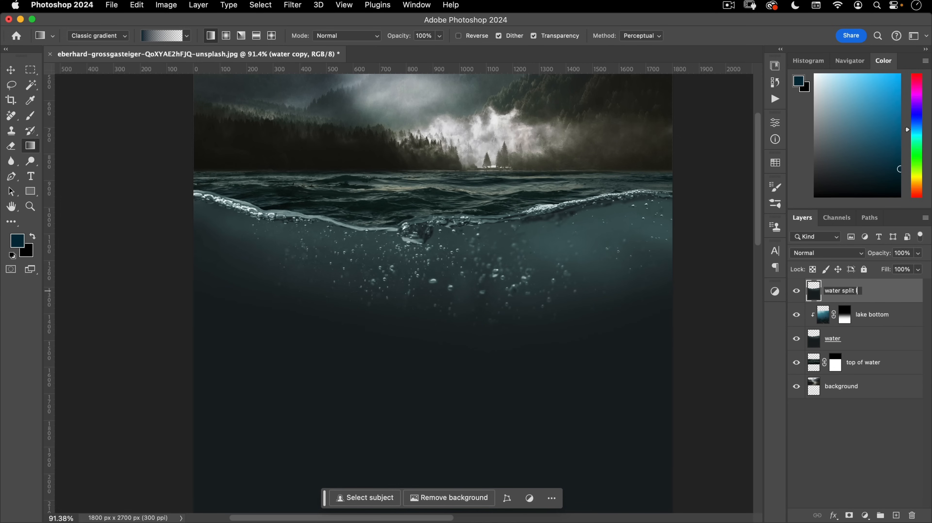
pyautogui.press('Return')
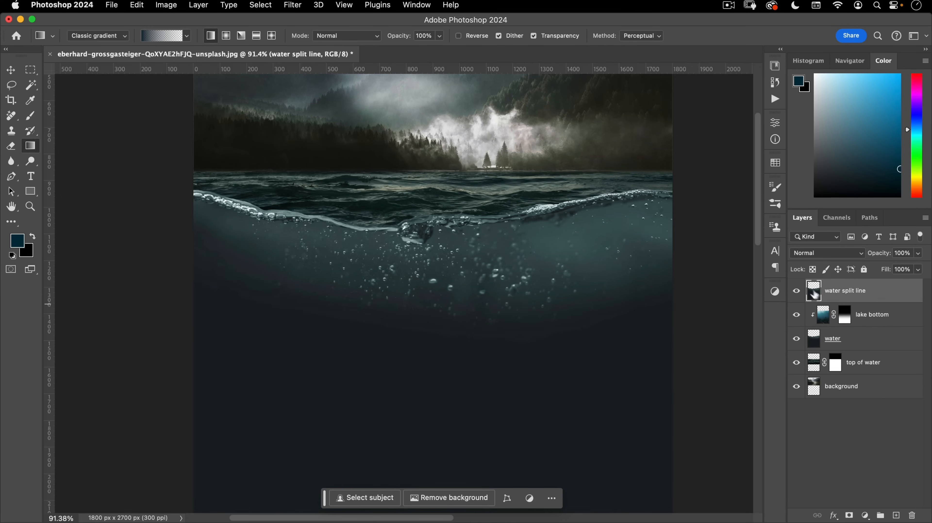
pyautogui.keyDown('alt'); pyautogui.click(797, 292); pyautogui.keyUp('alt')
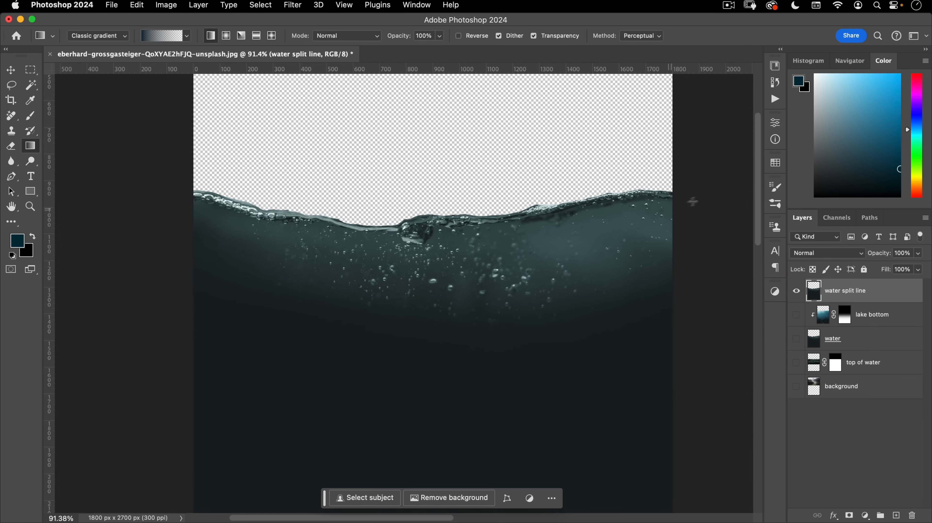
# - Inspect the waterline up close, then choose the Pen tool for drawing paths
pyautogui.moveTo(356, 232); pyautogui.dragTo(411, 213)
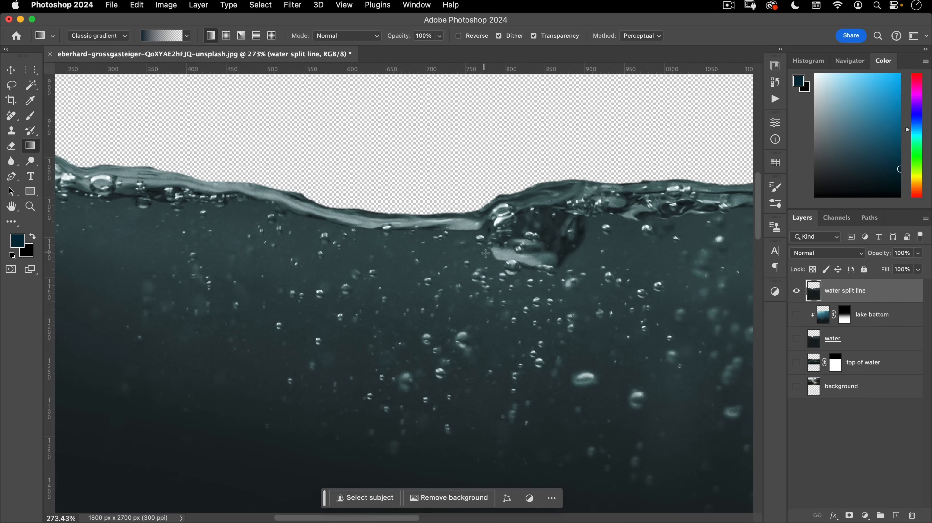
pyautogui.moveTo(622, 229); pyautogui.dragTo(235, 250)
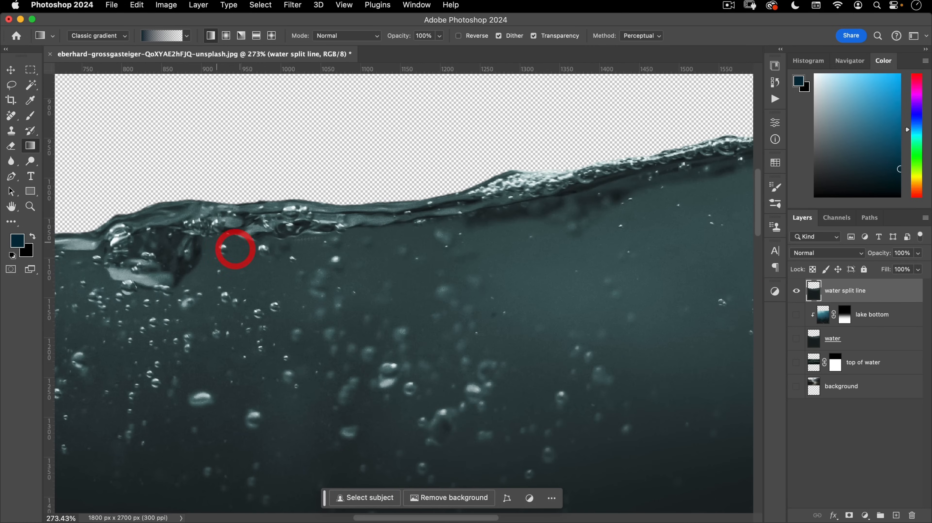
pyautogui.moveTo(555, 195); pyautogui.dragTo(560, 187)
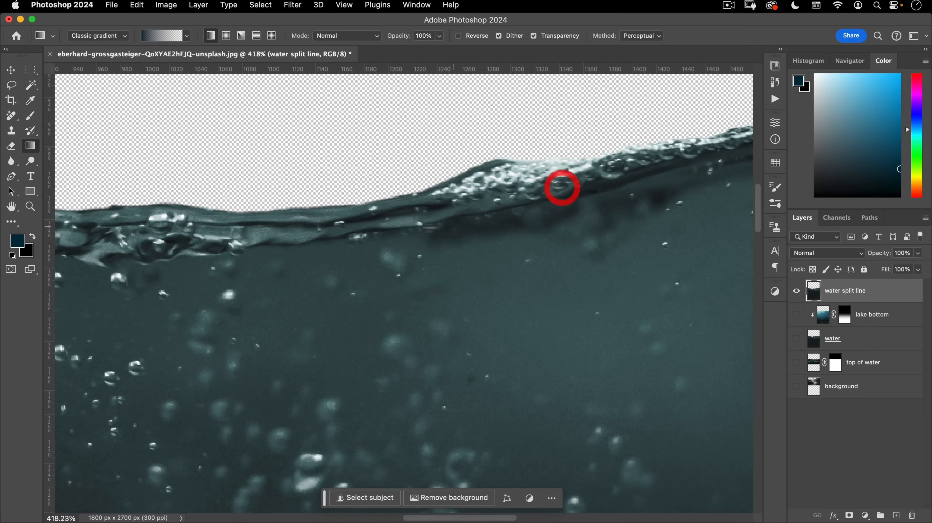
pyautogui.moveTo(372, 237); pyautogui.dragTo(395, 292)
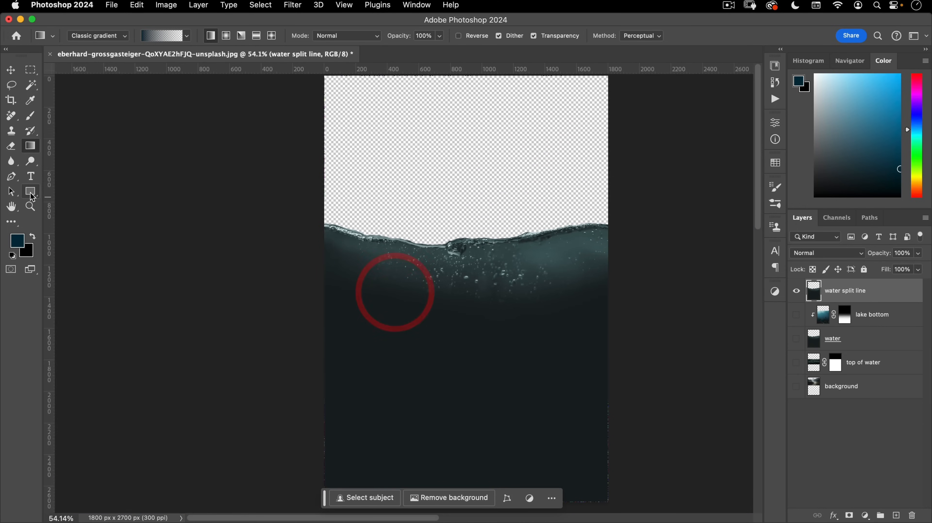
pyautogui.click(11, 177)
pyautogui.click(84, 37)
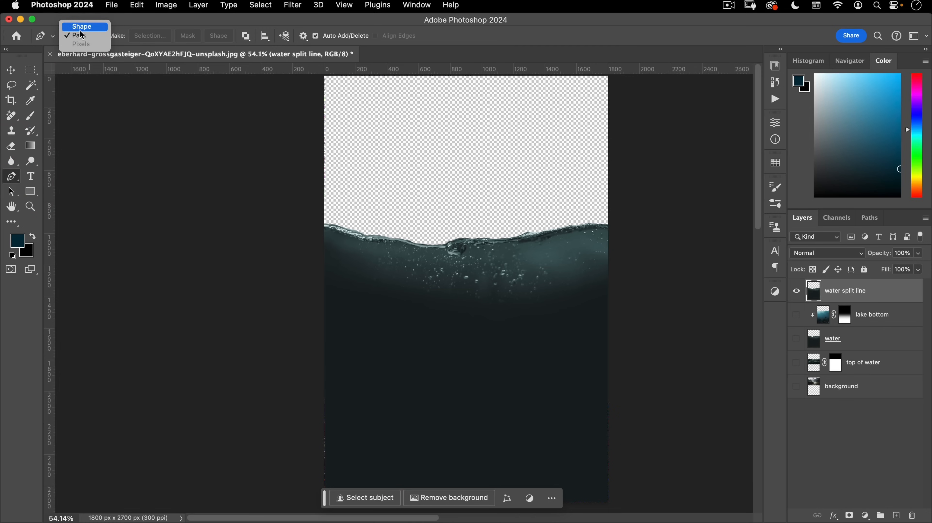
# - With the pen in Path mode, zoom into the left waterline and start the path at the left edge
pyautogui.click(82, 34)
pyautogui.moveTo(330, 227); pyautogui.dragTo(426, 187)
pyautogui.moveTo(320, 251); pyautogui.dragTo(254, 217)
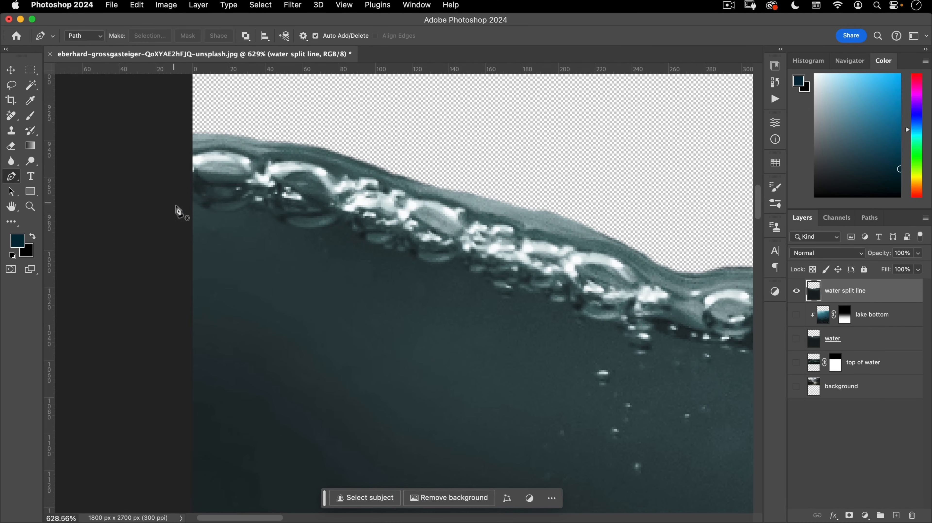
pyautogui.moveTo(204, 174); pyautogui.dragTo(220, 168)
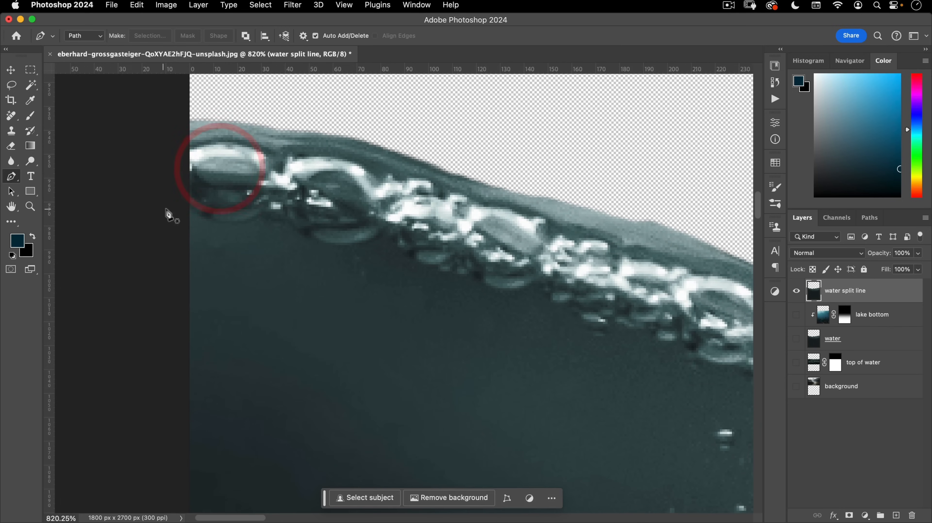
pyautogui.click(179, 199)
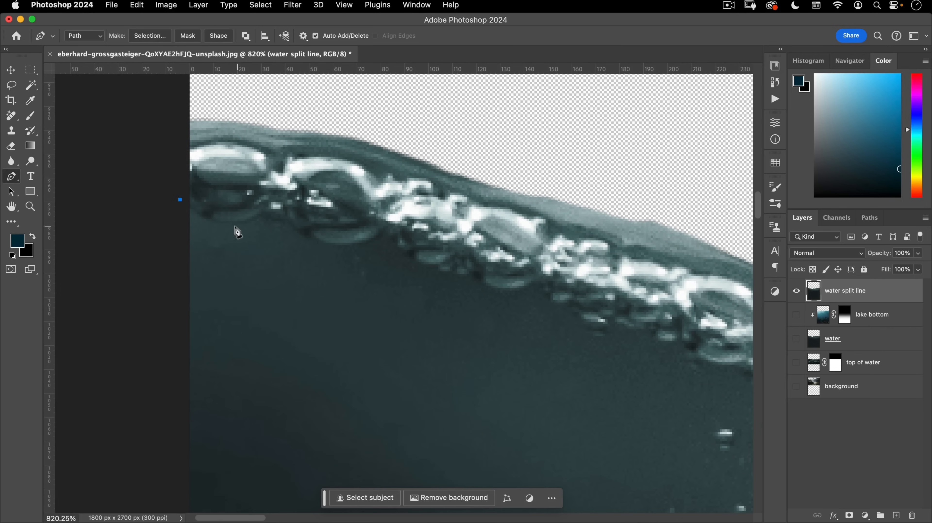
pyautogui.click(261, 214)
# - Curve the path along the bubbles' underside to about 760 px across
pyautogui.moveTo(222, 228); pyautogui.dragTo(253, 238)
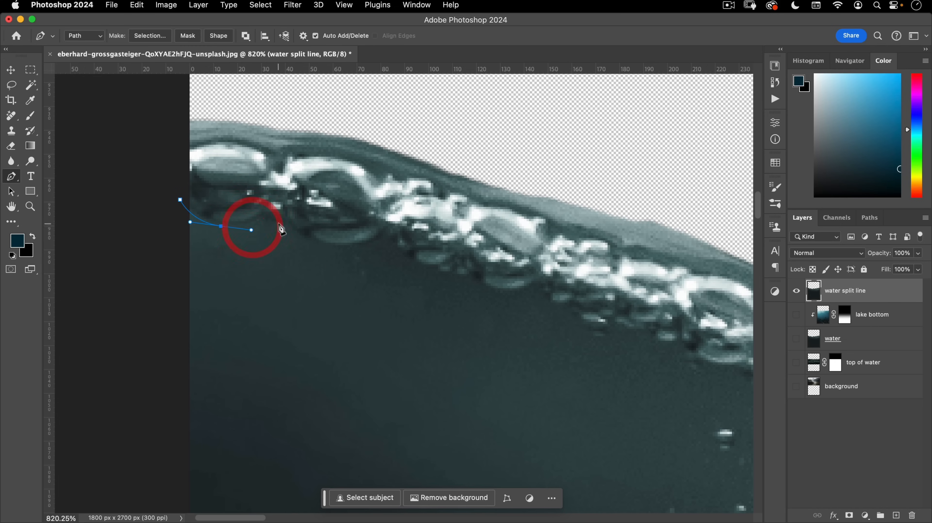
pyautogui.moveTo(295, 232); pyautogui.dragTo(298, 233)
pyautogui.moveTo(352, 250); pyautogui.dragTo(373, 242)
pyautogui.moveTo(397, 255); pyautogui.dragTo(413, 267)
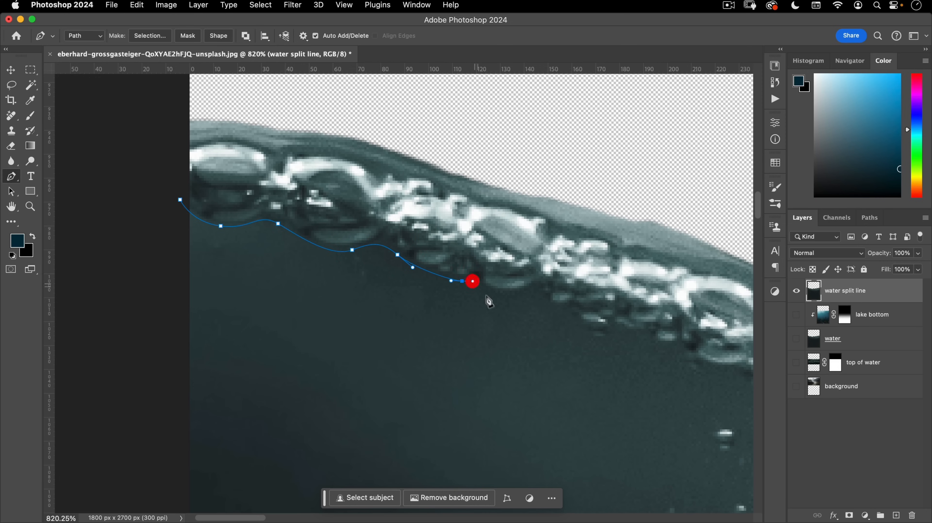
pyautogui.moveTo(503, 297); pyautogui.dragTo(603, 306)
pyautogui.moveTo(516, 276); pyautogui.dragTo(239, 203)
pyautogui.moveTo(309, 237); pyautogui.dragTo(365, 277)
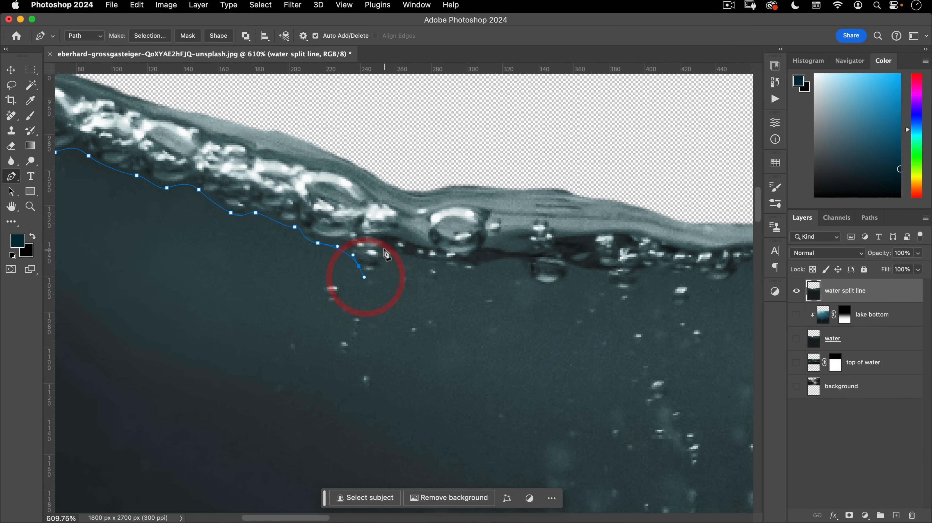
pyautogui.moveTo(383, 221); pyautogui.dragTo(382, 218)
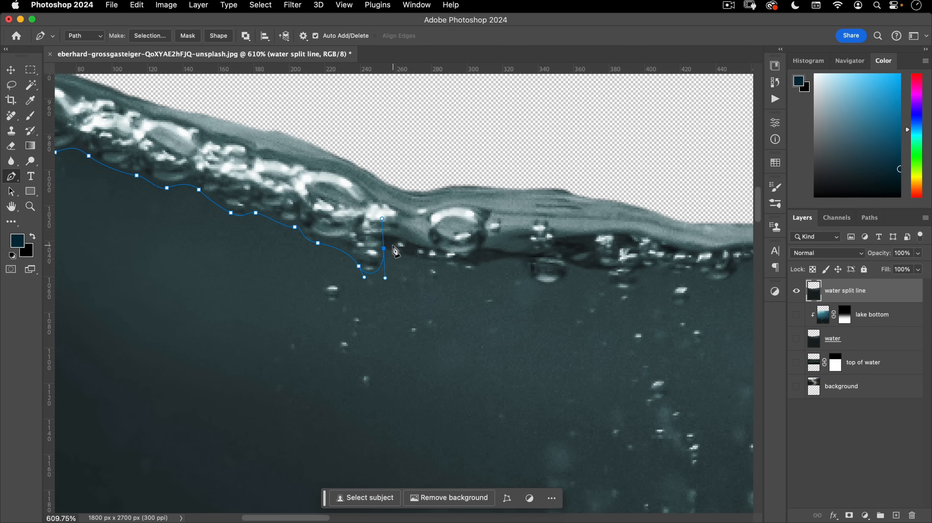
pyautogui.click(383, 248)
pyautogui.moveTo(415, 258); pyautogui.dragTo(571, 273)
pyautogui.moveTo(572, 266); pyautogui.dragTo(423, 259)
# - Extend the path right along the waterline, tracing around the large bubble's lower edge
pyautogui.click(461, 267)
pyautogui.moveTo(511, 255); pyautogui.dragTo(584, 268)
pyautogui.moveTo(644, 285); pyautogui.dragTo(304, 246)
pyautogui.moveTo(378, 266); pyautogui.dragTo(413, 266)
pyautogui.moveTo(490, 270); pyautogui.dragTo(518, 272)
pyautogui.moveTo(630, 273); pyautogui.dragTo(227, 260)
pyautogui.moveTo(366, 247); pyautogui.dragTo(394, 235)
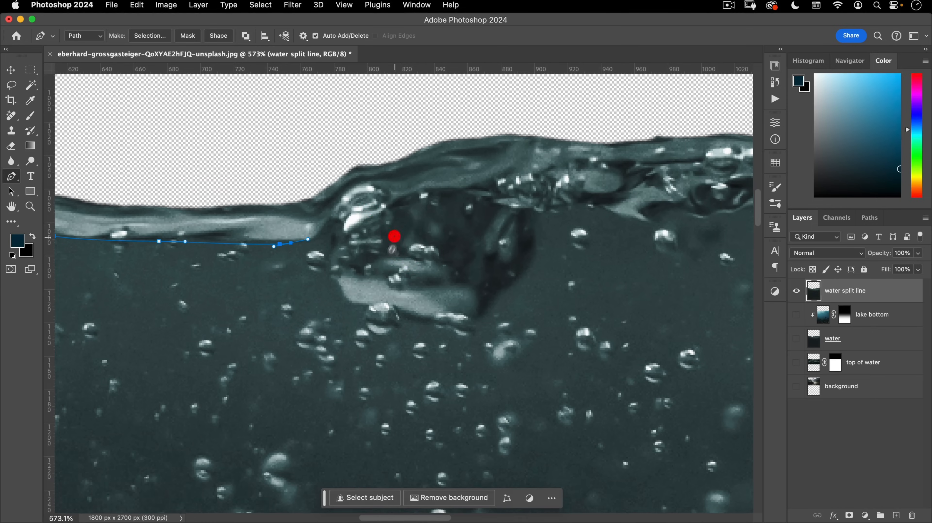
pyautogui.moveTo(369, 290); pyautogui.dragTo(201, 267)
pyautogui.moveTo(158, 218); pyautogui.dragTo(158, 224)
pyautogui.moveTo(173, 265); pyautogui.dragTo(224, 281)
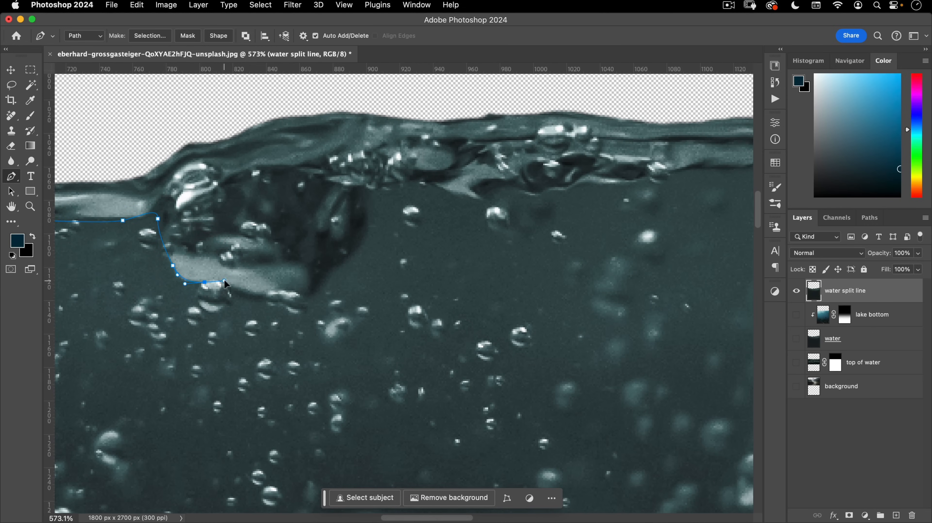
pyautogui.moveTo(266, 303); pyautogui.dragTo(290, 305)
pyautogui.moveTo(327, 281); pyautogui.dragTo(341, 260)
pyautogui.moveTo(368, 230); pyautogui.dragTo(681, 153)
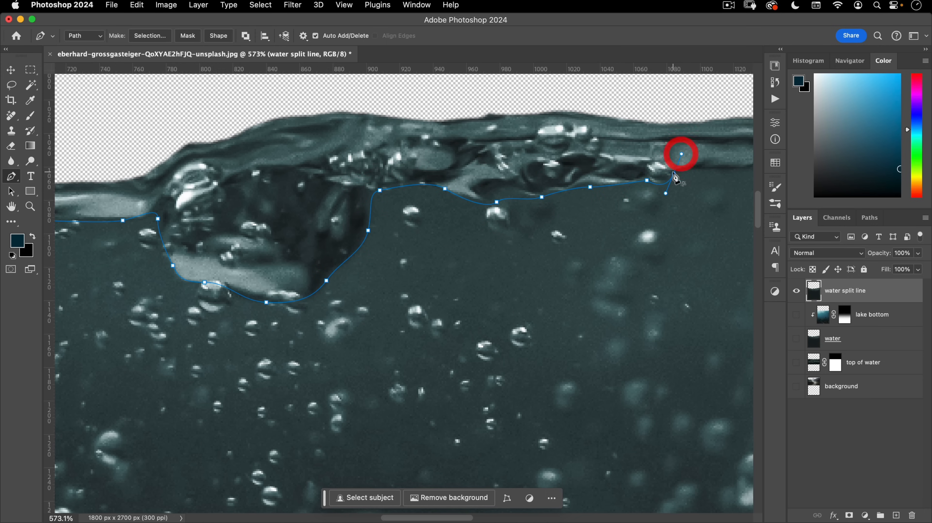
pyautogui.keyDown('alt'); pyautogui.click(674, 174); pyautogui.keyUp('alt')
# - Keep adding curved anchors further right along the waterline, redoing one misplaced anchor
pyautogui.moveTo(632, 213); pyautogui.dragTo(164, 271)
pyautogui.moveTo(284, 224); pyautogui.dragTo(314, 218)
pyautogui.moveTo(410, 212); pyautogui.dragTo(434, 208)
pyautogui.moveTo(571, 177); pyautogui.dragTo(605, 168)
pyautogui.moveTo(682, 163); pyautogui.dragTo(712, 151)
pyautogui.moveTo(503, 287); pyautogui.dragTo(286, 379)
pyautogui.press('super+z')
pyautogui.moveTo(355, 326); pyautogui.dragTo(395, 310)
pyautogui.moveTo(542, 290); pyautogui.dragTo(550, 288)
pyautogui.click(581, 279)
pyautogui.click(621, 276)
pyautogui.moveTo(641, 274); pyautogui.dragTo(278, 247)
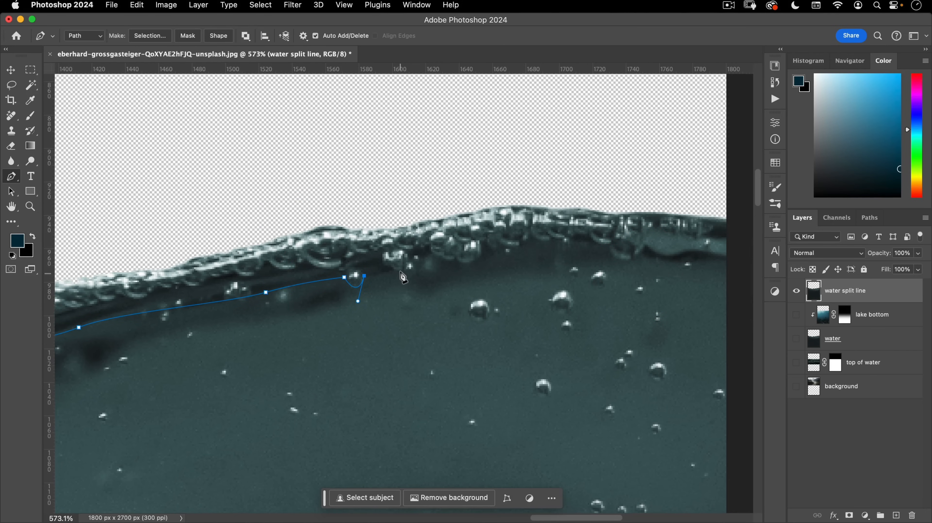
# - Follow the bubbles to the right edge, placing the last anchor beyond the image
pyautogui.moveTo(416, 267); pyautogui.dragTo(421, 249)
pyautogui.click(436, 257)
pyautogui.moveTo(485, 253); pyautogui.dragTo(557, 249)
pyautogui.keyDown('alt'); pyautogui.click(484, 254); pyautogui.keyUp('alt')
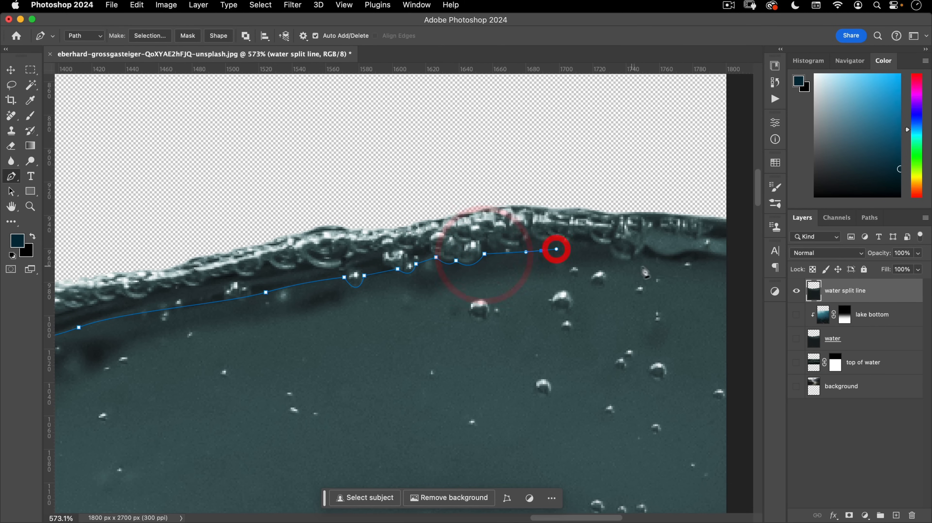
pyautogui.moveTo(626, 260); pyautogui.dragTo(479, 160)
pyautogui.click(650, 255)
pyautogui.moveTo(523, 187); pyautogui.dragTo(533, 188)
# - Loop the path up over the transparent top area and back toward its starting point
pyautogui.moveTo(476, 226); pyautogui.dragTo(654, 283)
pyautogui.moveTo(373, 263); pyautogui.dragTo(323, 294)
pyautogui.moveTo(472, 278); pyautogui.dragTo(535, 278)
pyautogui.moveTo(604, 226); pyautogui.dragTo(600, 200)
pyautogui.moveTo(556, 163); pyautogui.dragTo(514, 146)
pyautogui.moveTo(341, 123); pyautogui.dragTo(341, 123)
pyautogui.moveTo(259, 119); pyautogui.dragTo(107, 238)
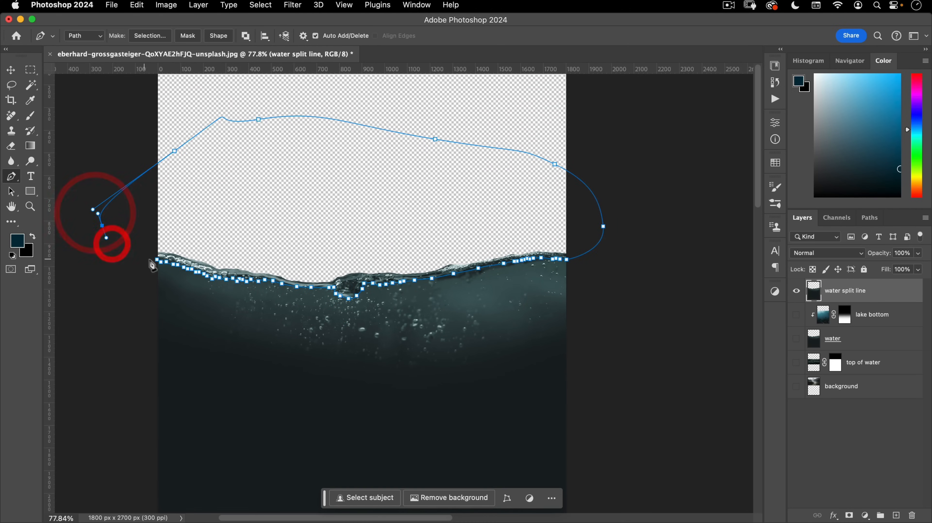
# - Close the waterline path at its starting anchor and centre it in view
pyautogui.click(158, 259)
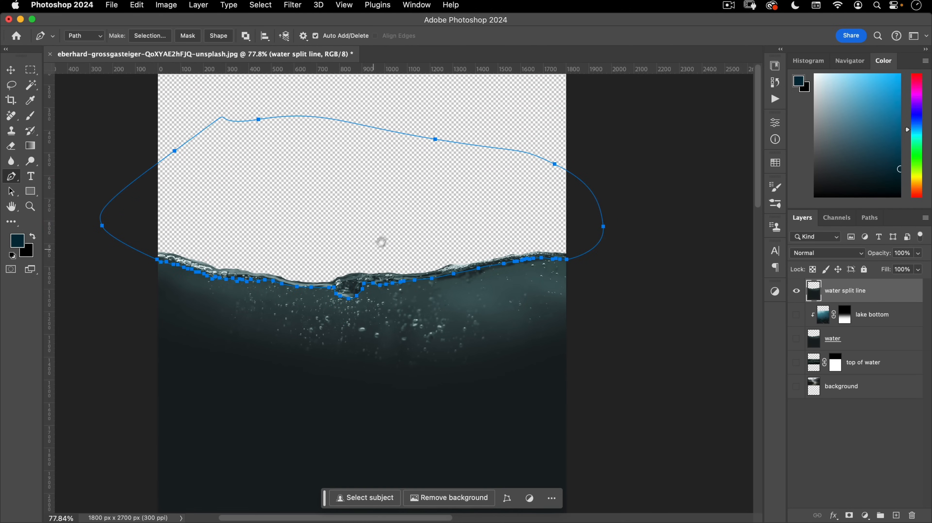
pyautogui.moveTo(376, 246); pyautogui.dragTo(460, 182)
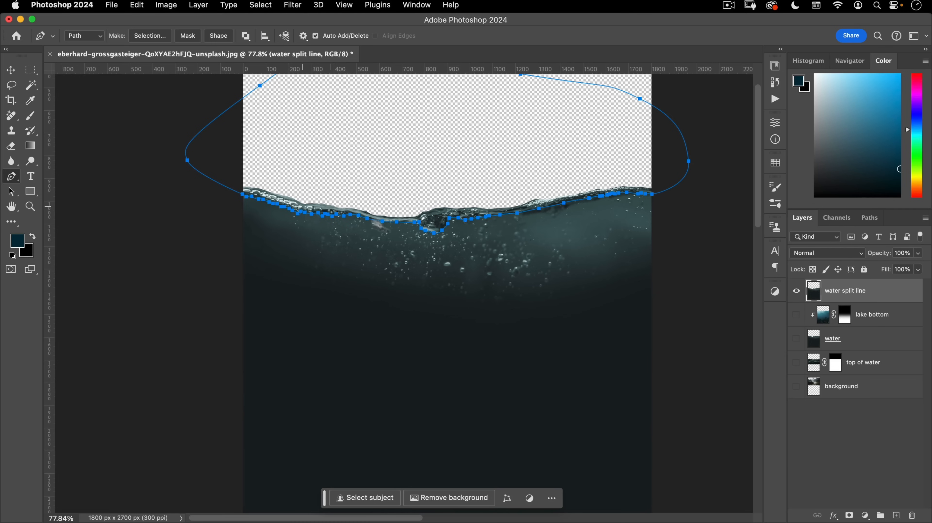
pyautogui.moveTo(555, 133); pyautogui.dragTo(512, 228)
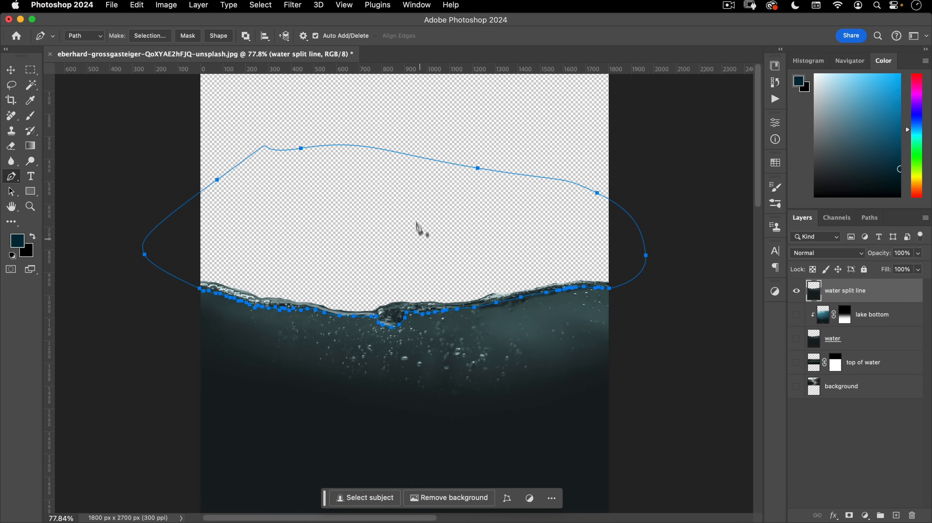
# - Convert the path into an anti-aliased selection with a 0.5 px feather radius
pyautogui.rightClick(405, 202)
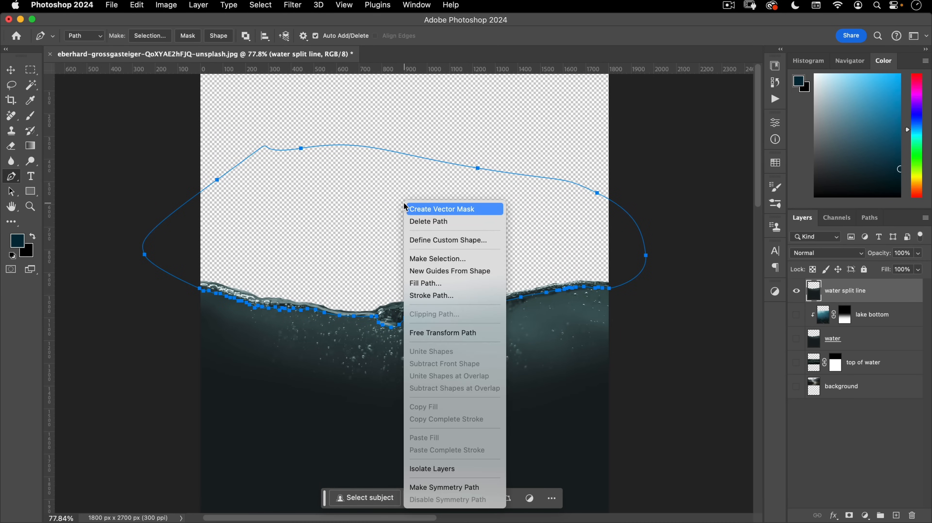
pyautogui.click(450, 262)
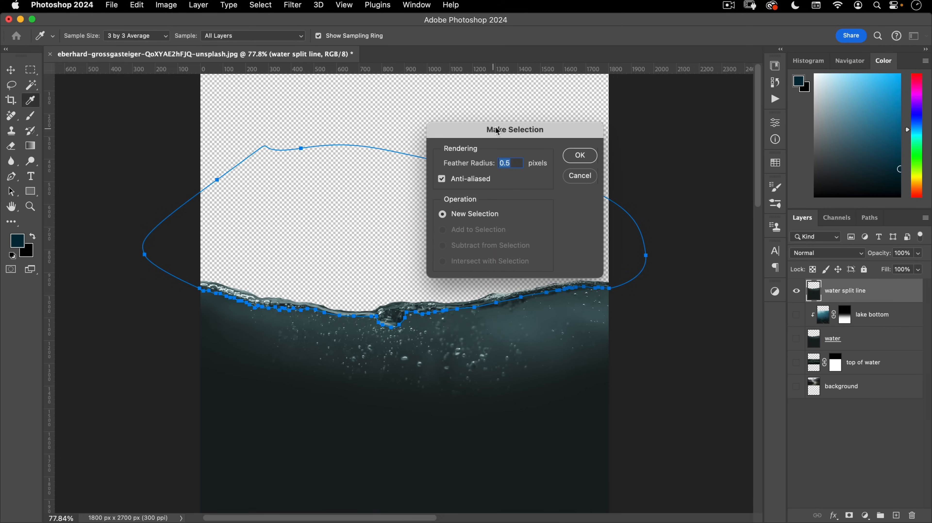
pyautogui.click(473, 153)
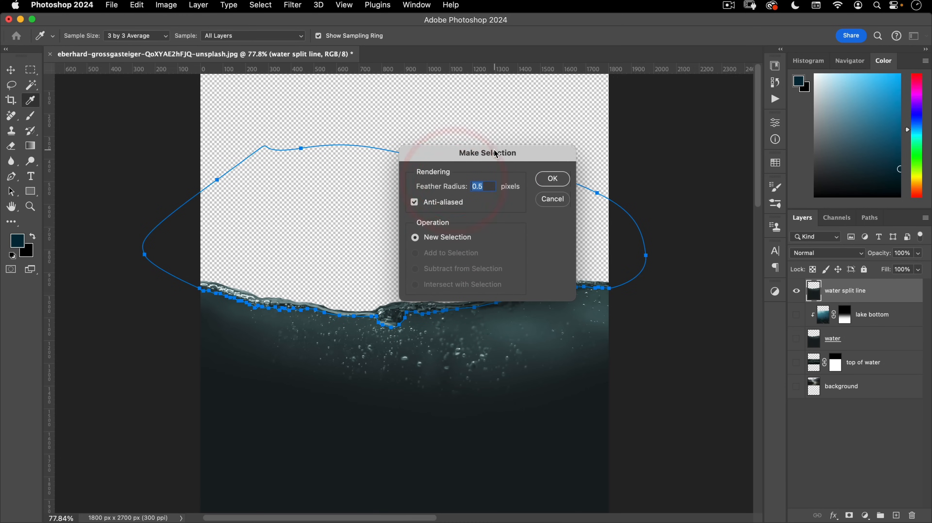
pyautogui.moveTo(495, 150); pyautogui.dragTo(485, 168)
pyautogui.click(478, 205)
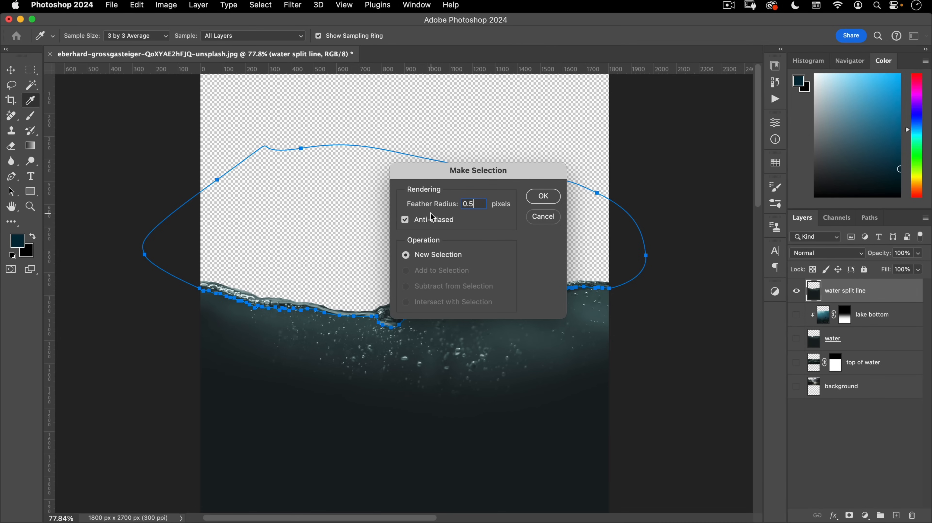
pyautogui.click(546, 196)
pyautogui.scroll(-5, 499, 210)
pyautogui.click(503, 212)
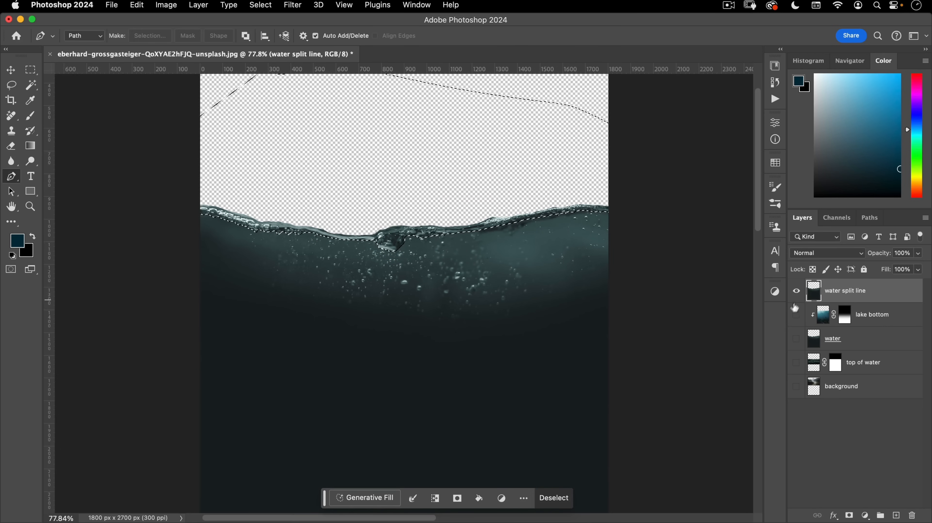
# - Mask the water split line layer to the selection and show the top of water and background landscape layers
pyautogui.click(848, 513)
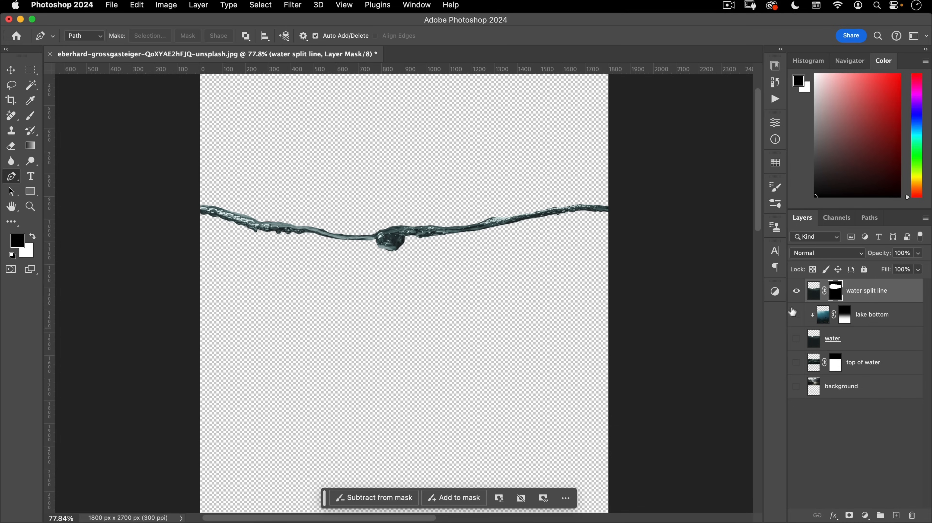
pyautogui.click(801, 364)
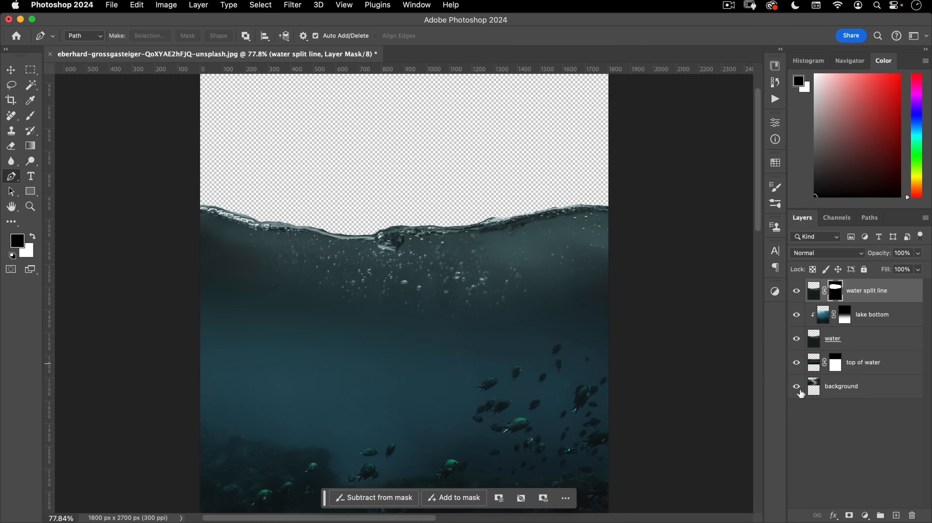
pyautogui.click(801, 389)
pyautogui.moveTo(442, 293); pyautogui.dragTo(453, 237)
pyautogui.press('v')
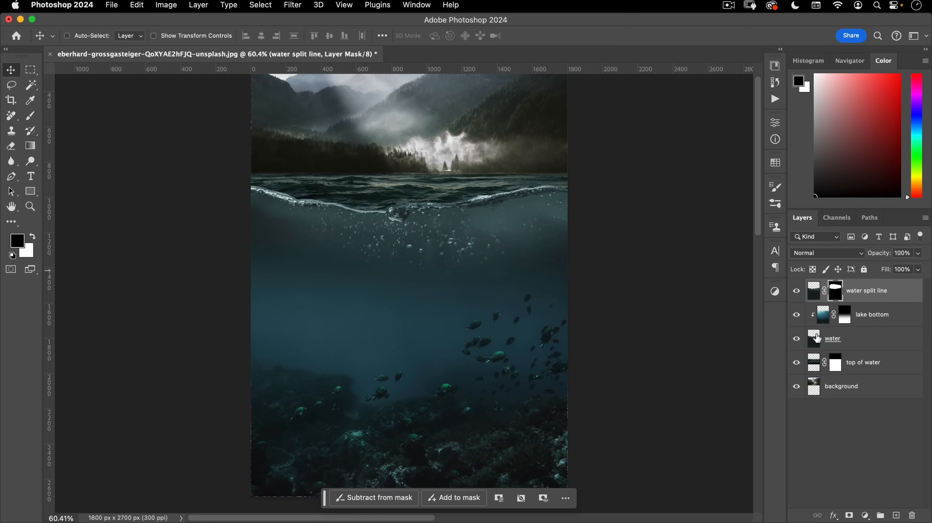
# - Apply the water split line layer mask permanently and zoom in on the splash
pyautogui.rightClick(837, 291)
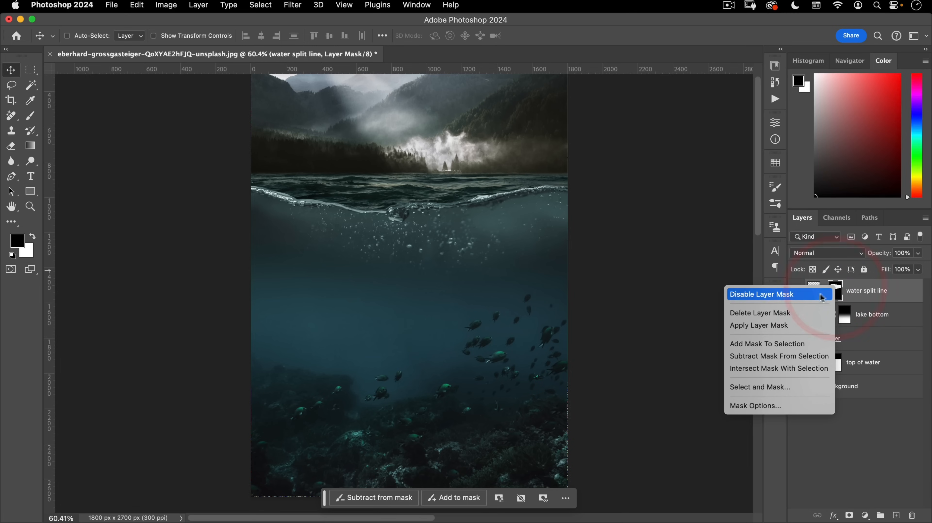
pyautogui.click(755, 327)
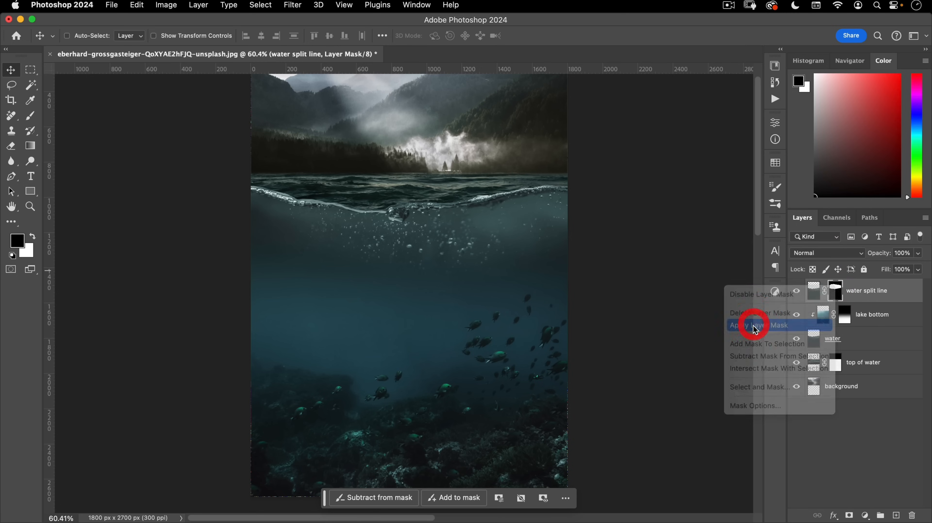
pyautogui.moveTo(451, 242); pyautogui.dragTo(464, 263)
pyautogui.moveTo(386, 238); pyautogui.dragTo(494, 221)
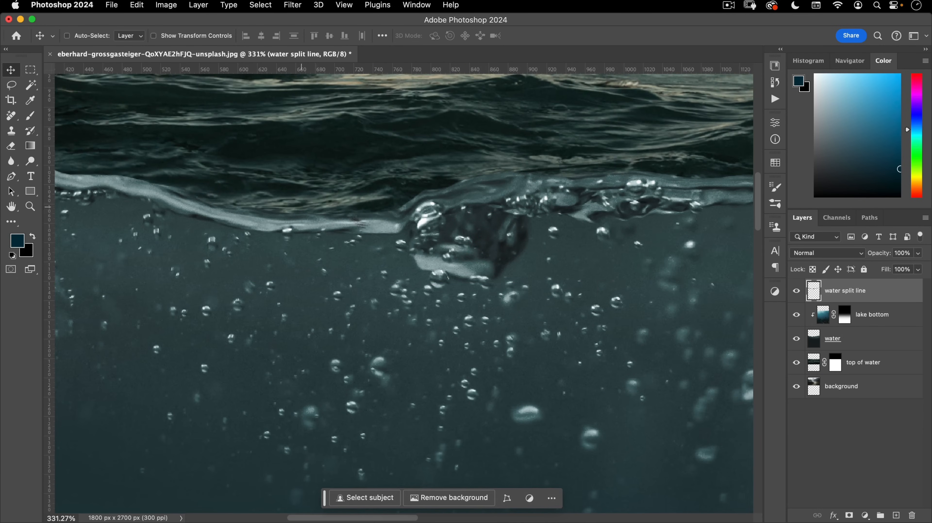
# - Add a Curves 1 adjustment layer clipped to the water split line layer
pyautogui.moveTo(443, 223); pyautogui.dragTo(527, 229)
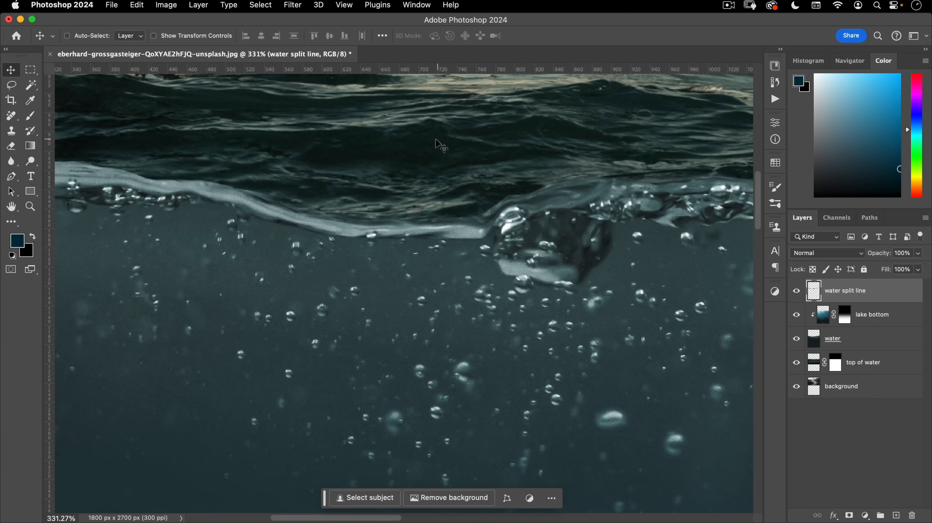
pyautogui.moveTo(559, 233)
pyautogui.mouseDown()
pyautogui.moveTo(625, 253)
pyautogui.moveTo(600, 280)
pyautogui.mouseUp()
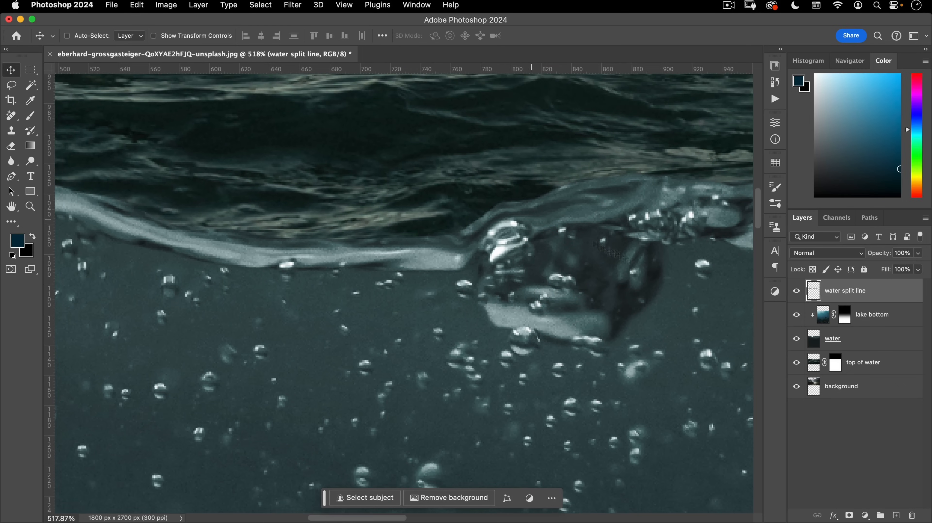
pyautogui.click(865, 515)
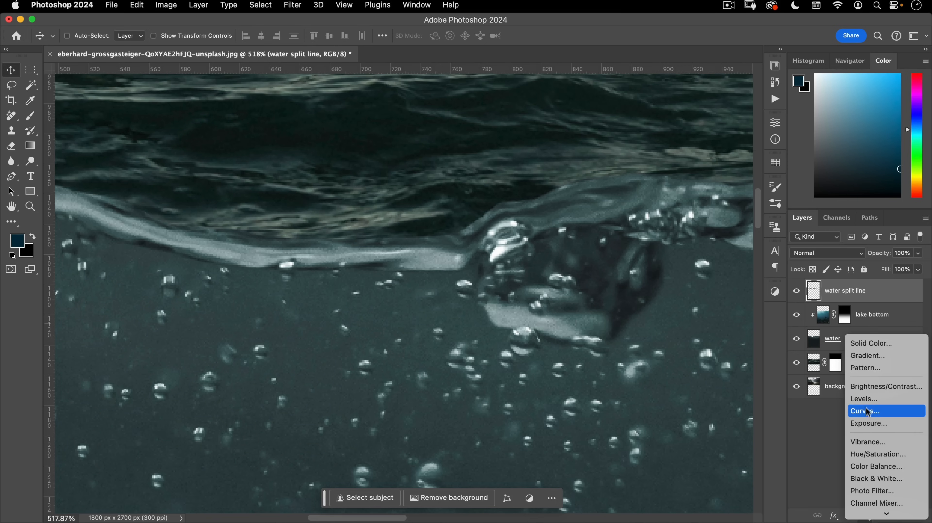
pyautogui.click(875, 410)
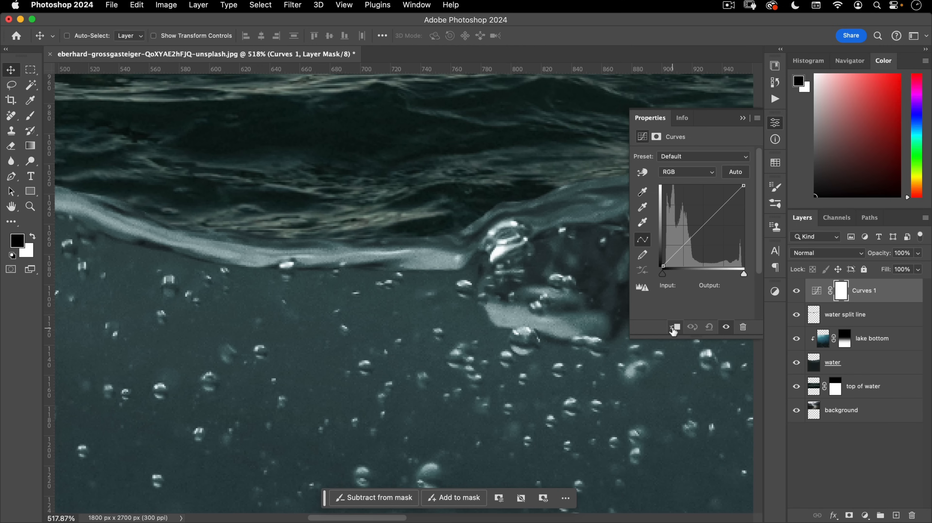
pyautogui.click(674, 329)
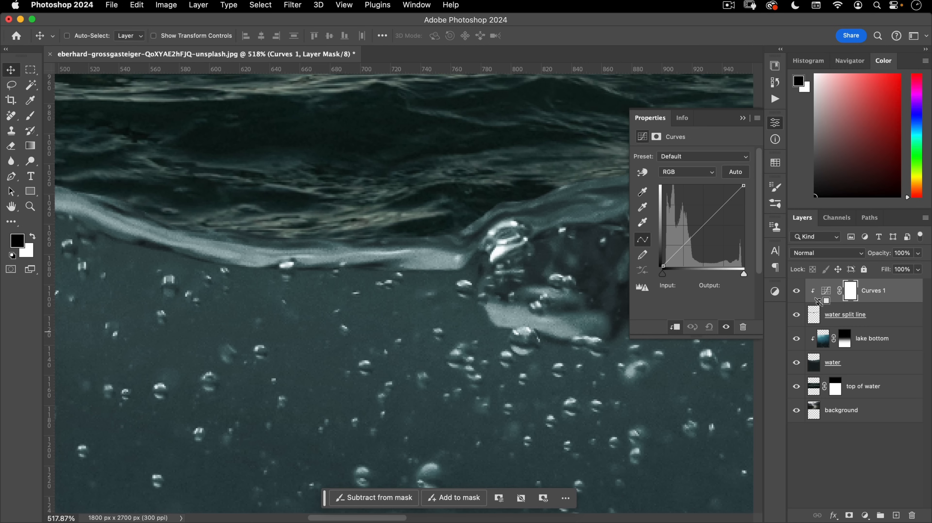
pyautogui.keyDown('alt'); pyautogui.click(818, 302); pyautogui.keyUp('alt')
pyautogui.keyDown('alt'); pyautogui.click(819, 302); pyautogui.keyUp('alt')
# - Nudge the Curves black point right to deepen the splash shadows, viewing the full poster
pyautogui.moveTo(664, 277); pyautogui.dragTo(669, 278)
pyautogui.moveTo(456, 250); pyautogui.dragTo(326, 273)
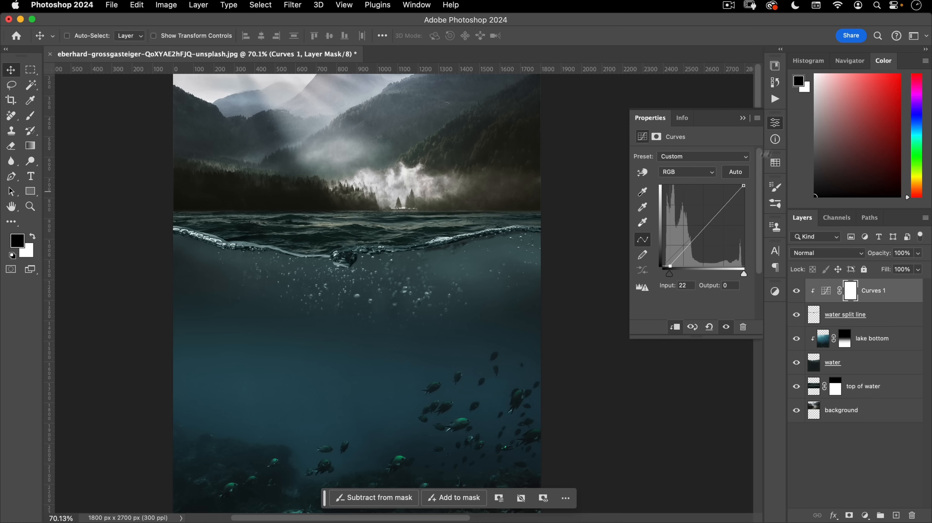
pyautogui.click(774, 126)
pyautogui.moveTo(433, 301); pyautogui.dragTo(426, 267)
pyautogui.moveTo(426, 267); pyautogui.dragTo(426, 282)
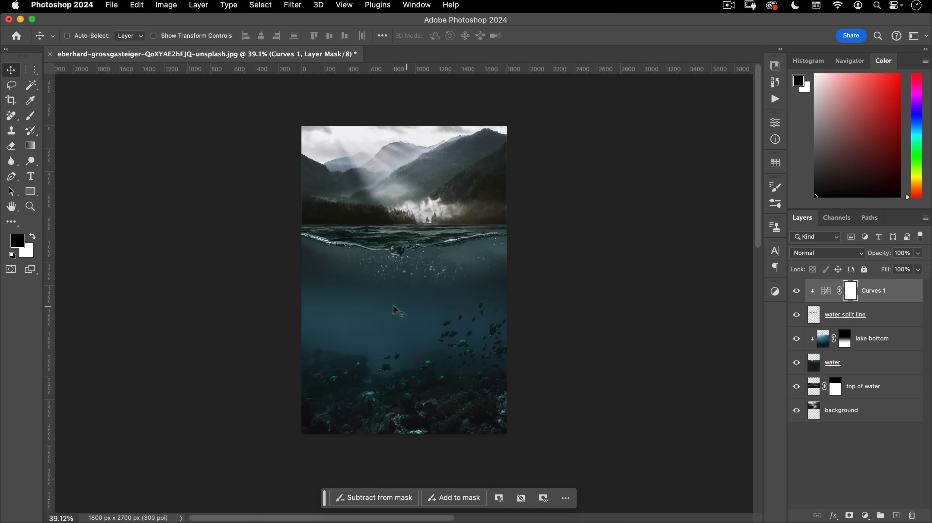
pyautogui.scroll(3, 417, 338)
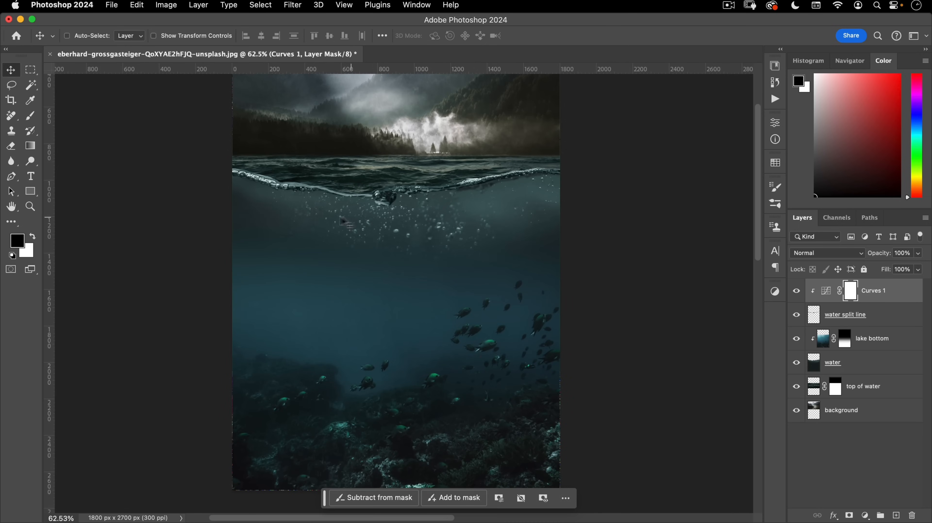
# - Lasso a wedge below the waterline and add a masked Curves layer above lake bottom
pyautogui.click(11, 84)
pyautogui.moveTo(260, 193)
pyautogui.mouseDown()
pyautogui.moveTo(305, 207)
pyautogui.moveTo(384, 214)
pyautogui.moveTo(542, 191)
pyautogui.moveTo(536, 226)
pyautogui.moveTo(486, 275)
pyautogui.moveTo(492, 287)
pyautogui.moveTo(450, 335)
pyautogui.moveTo(407, 345)
pyautogui.moveTo(384, 365)
pyautogui.moveTo(331, 334)
pyautogui.moveTo(296, 296)
pyautogui.moveTo(252, 194)
pyautogui.mouseUp()
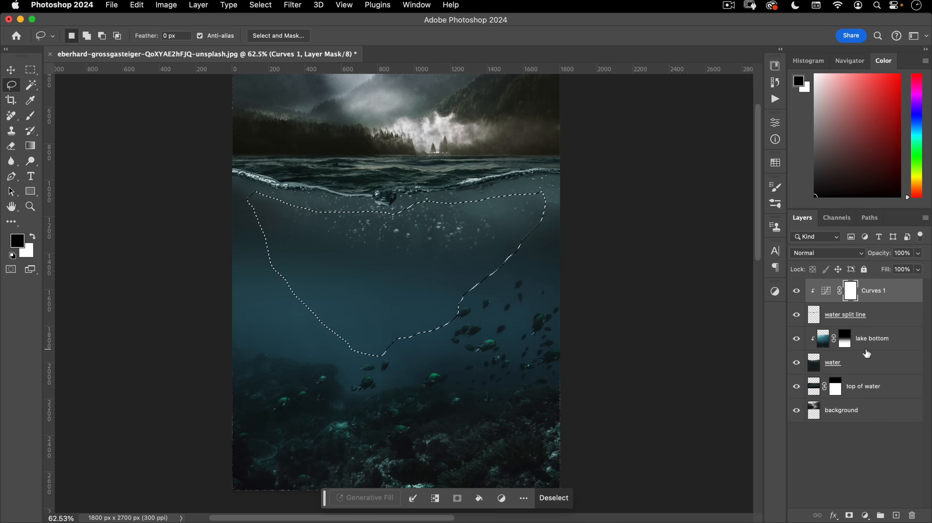
pyautogui.click(855, 347)
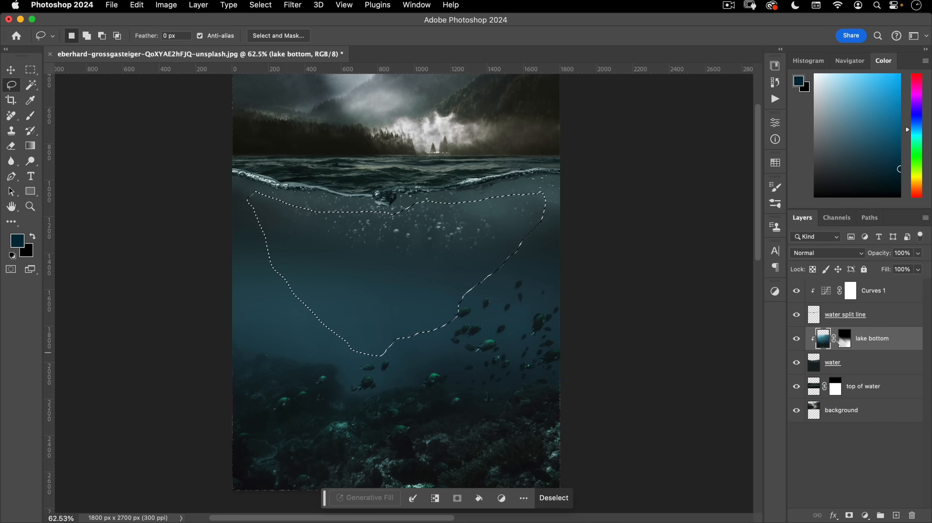
pyautogui.click(865, 514)
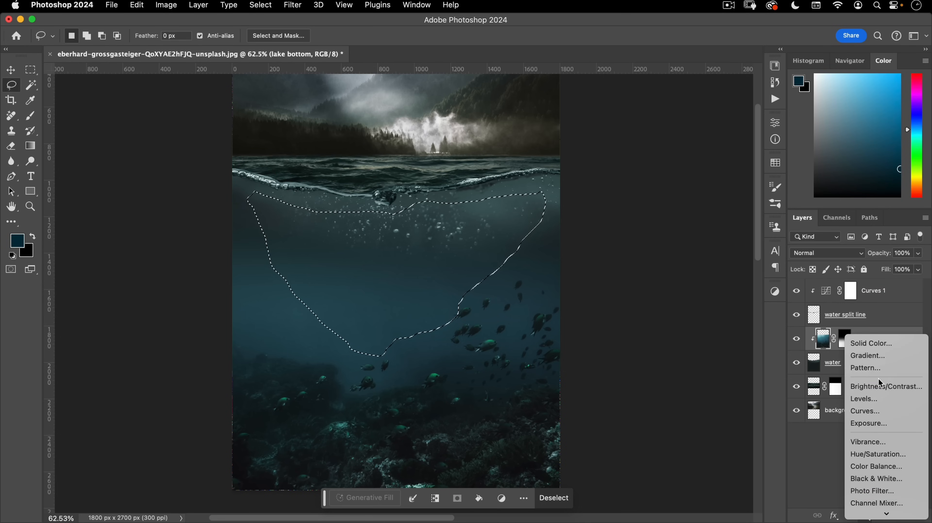
pyautogui.click(871, 410)
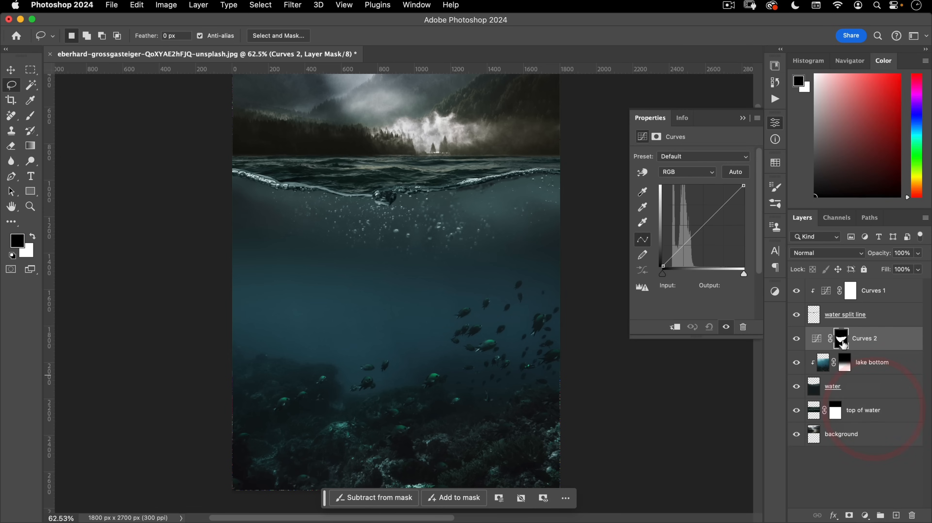
# - Rename the Curves layer 'underwater darkness' and pull its midpoint down to darken
pyautogui.doubleClick(865, 338)
pyautogui.write('underwater darkness')
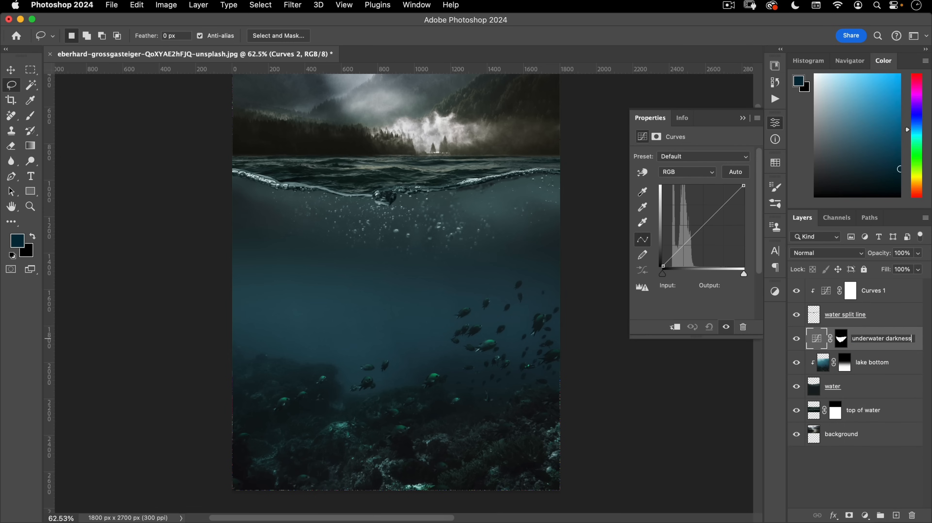
pyautogui.press('Return')
pyautogui.moveTo(696, 229)
pyautogui.mouseDown()
pyautogui.moveTo(704, 252)
pyautogui.moveTo(706, 240)
pyautogui.moveTo(693, 247)
pyautogui.mouseUp()
# - Add a second curve point and feather the underwater darkness mask to 90.5 px
pyautogui.click(721, 215)
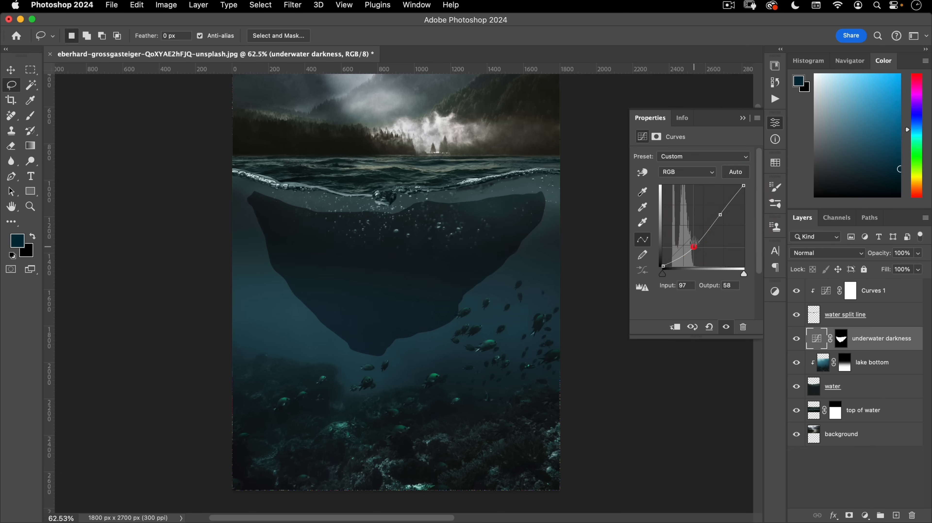
pyautogui.click(657, 137)
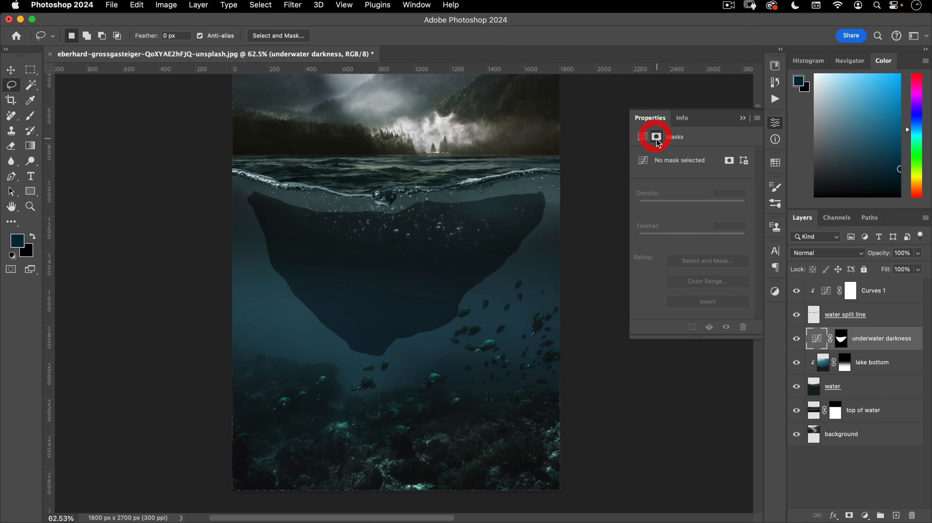
pyautogui.click(841, 332)
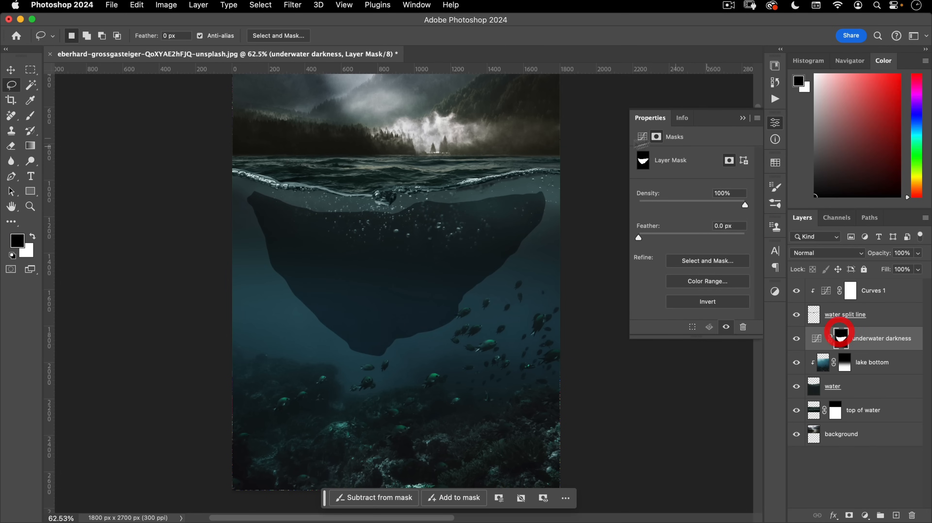
pyautogui.moveTo(659, 237); pyautogui.dragTo(721, 237)
# - Pull the lower curve point down so input 103 maps to output 51
pyautogui.click(643, 137)
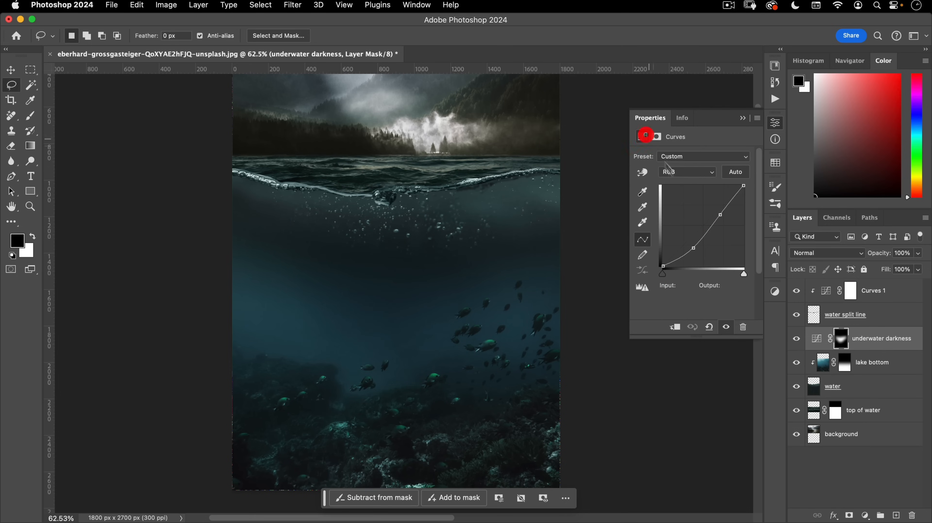
pyautogui.click(721, 213)
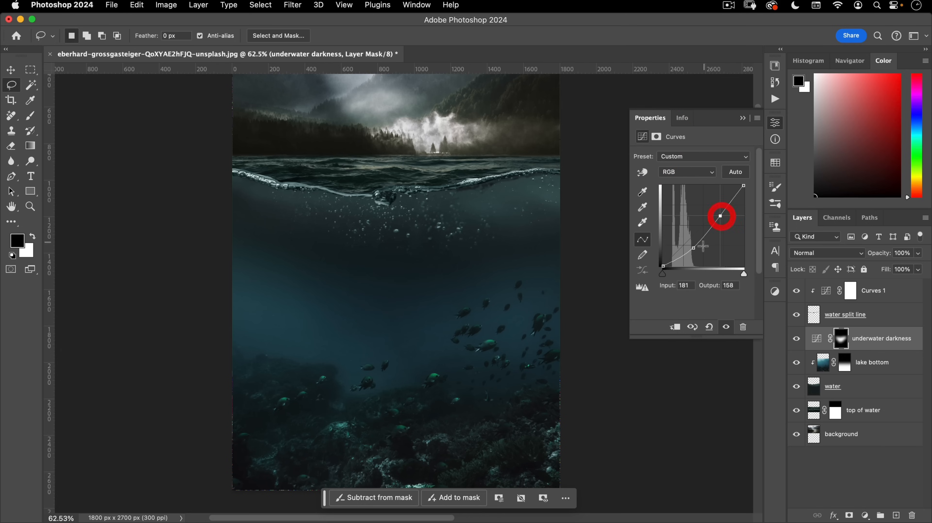
pyautogui.moveTo(693, 248); pyautogui.dragTo(696, 250)
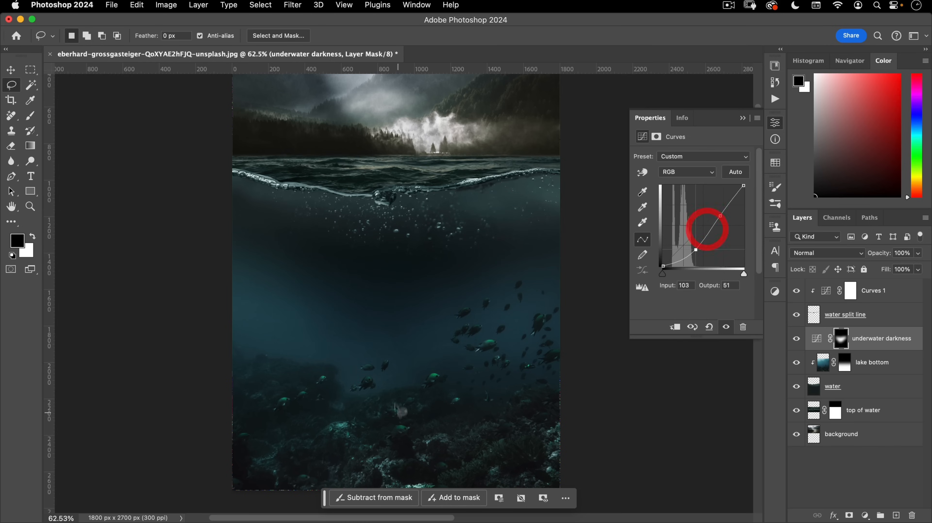
pyautogui.click(774, 121)
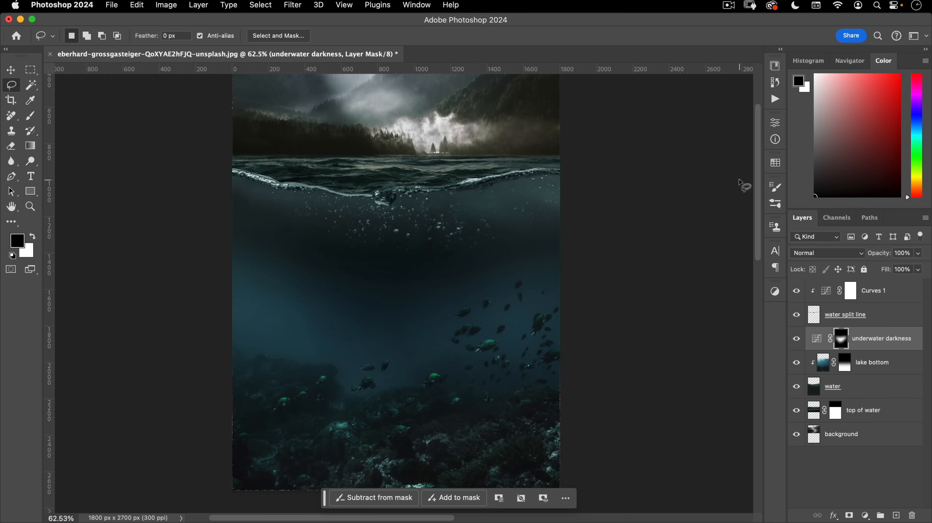
# - Fit the poster on screen, show the layout guides, and select the Curves 1 layer
pyautogui.press('super+0')
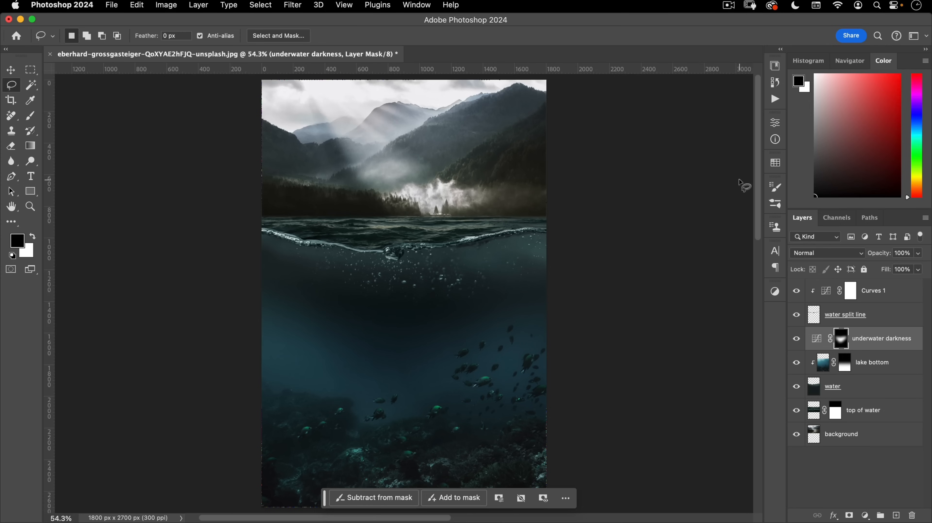
pyautogui.press('super+semicolon')
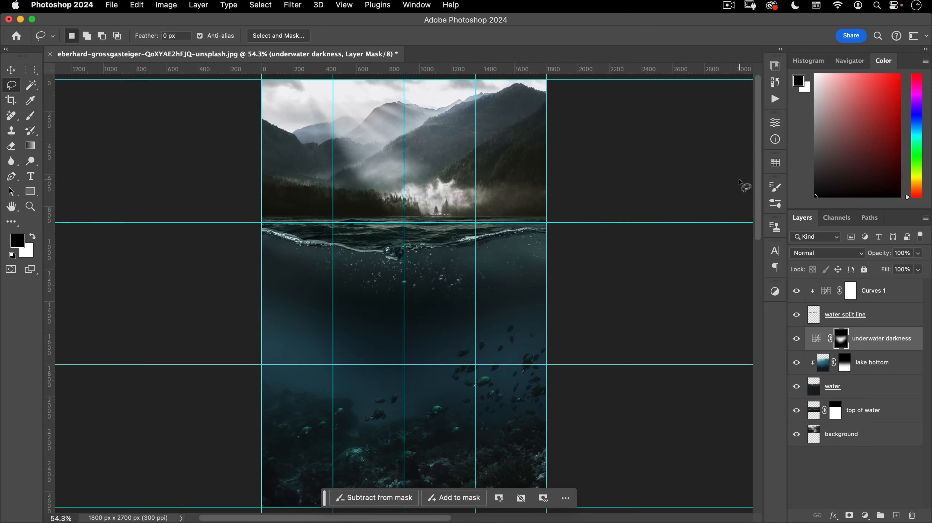
pyautogui.click(891, 292)
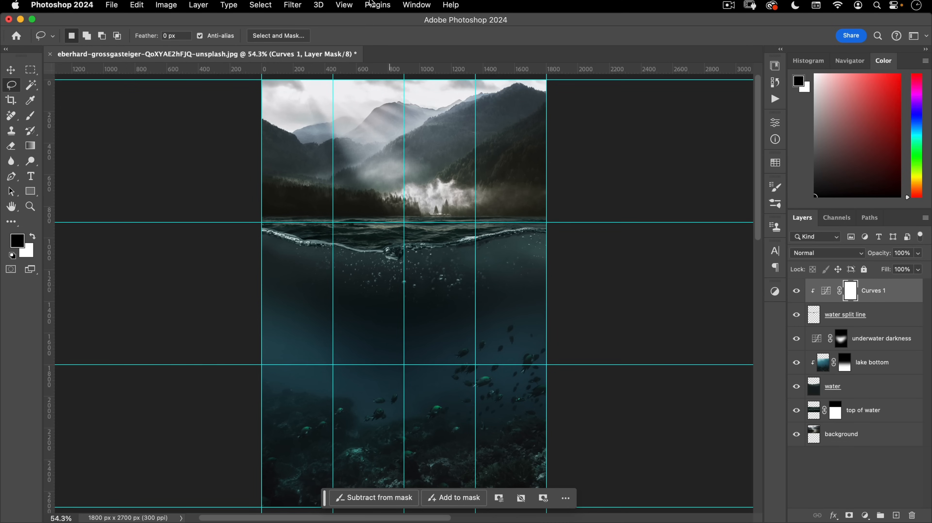
# - With the Type tool, trial sky and underwater sample colours for the text, then cancel
pyautogui.click(29, 177)
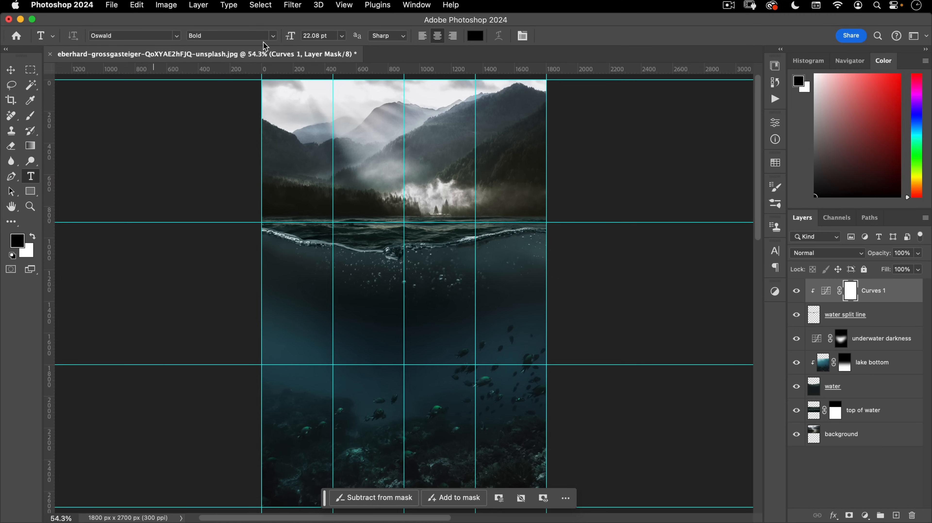
pyautogui.click(476, 35)
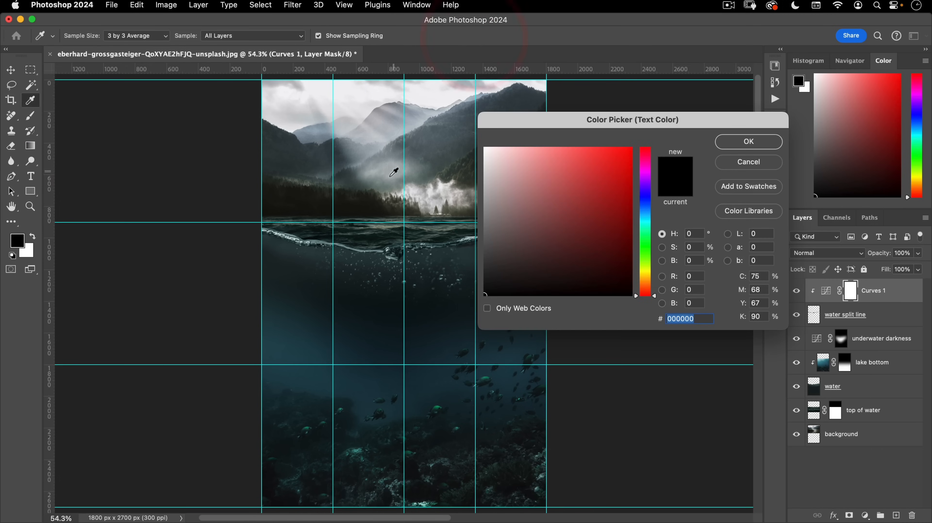
pyautogui.click(391, 165)
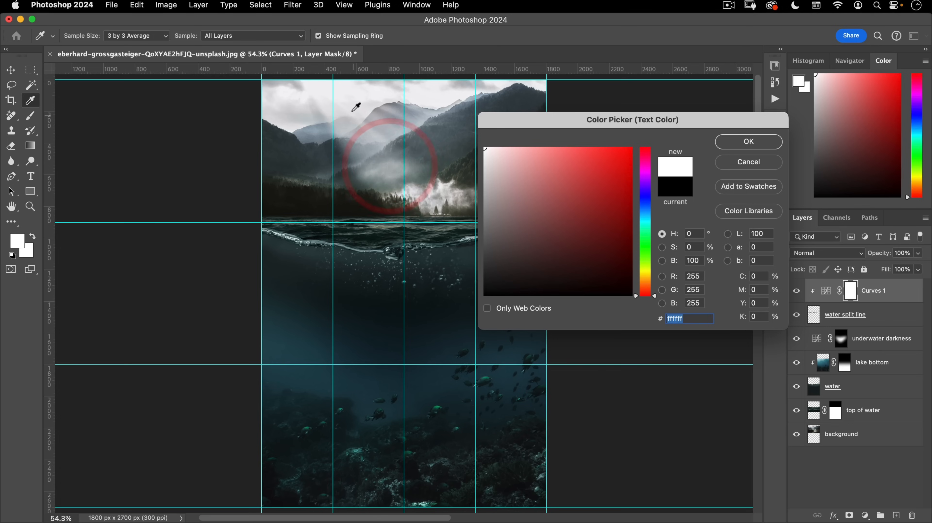
pyautogui.click(362, 110)
pyautogui.click(361, 112)
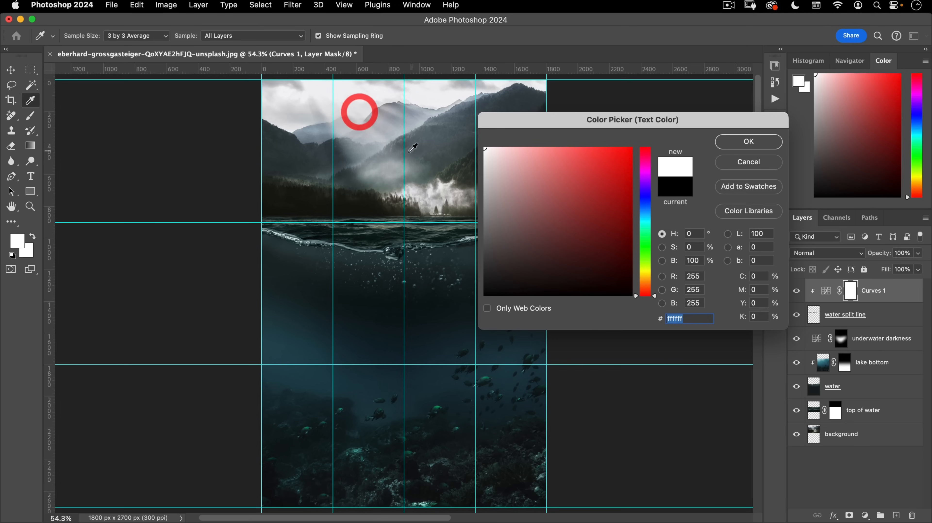
pyautogui.click(379, 128)
pyautogui.click(329, 106)
pyautogui.click(294, 314)
pyautogui.click(315, 316)
pyautogui.click(370, 319)
pyautogui.click(313, 311)
pyautogui.click(297, 323)
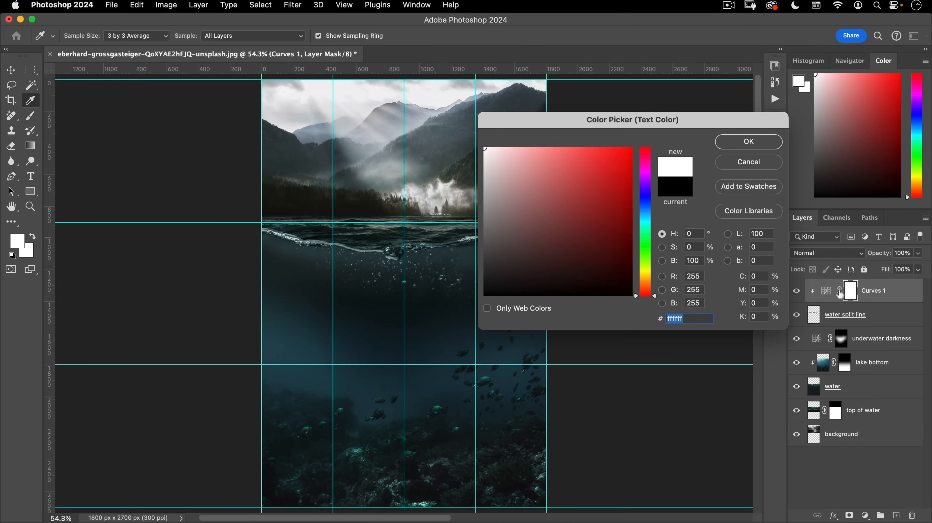
pyautogui.click(750, 163)
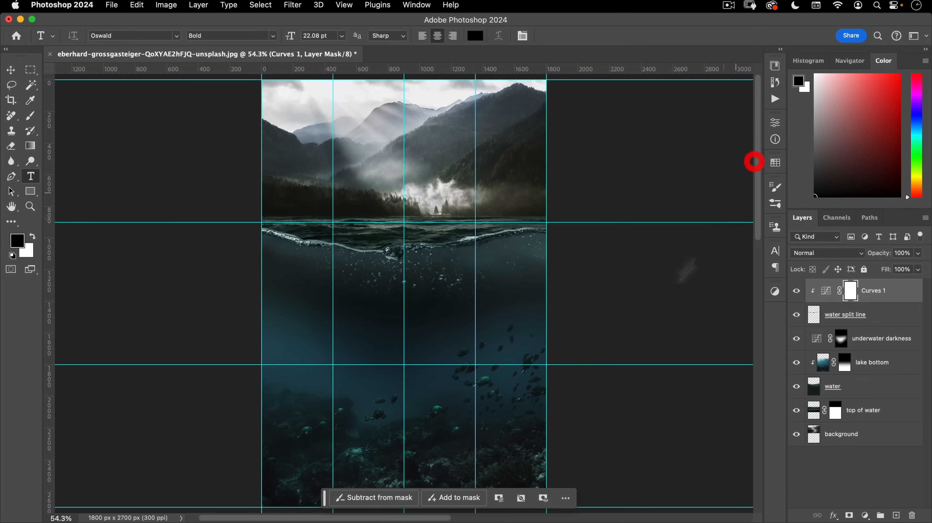
# - Deselect layers and set the text colour to light grey #bbc0c8 sampled from the misty mountains
pyautogui.click(260, 5)
pyautogui.click(287, 79)
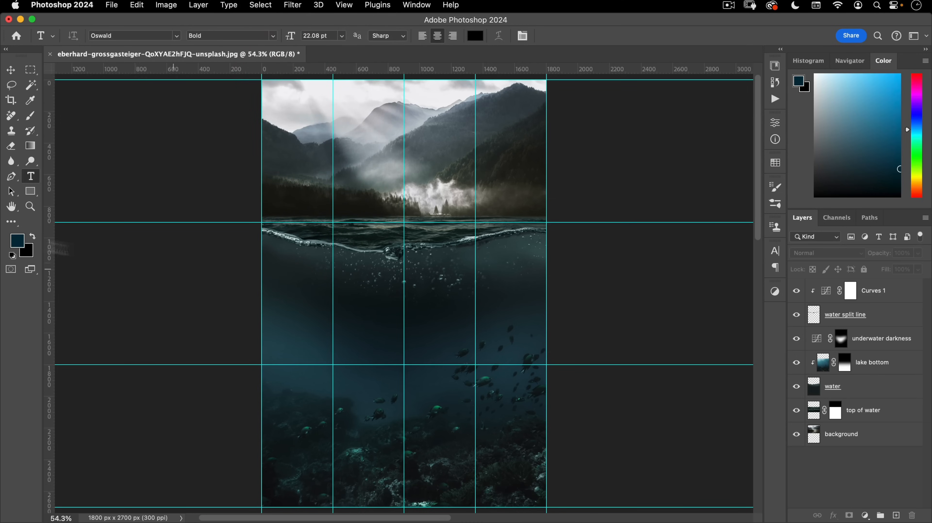
pyautogui.click(476, 36)
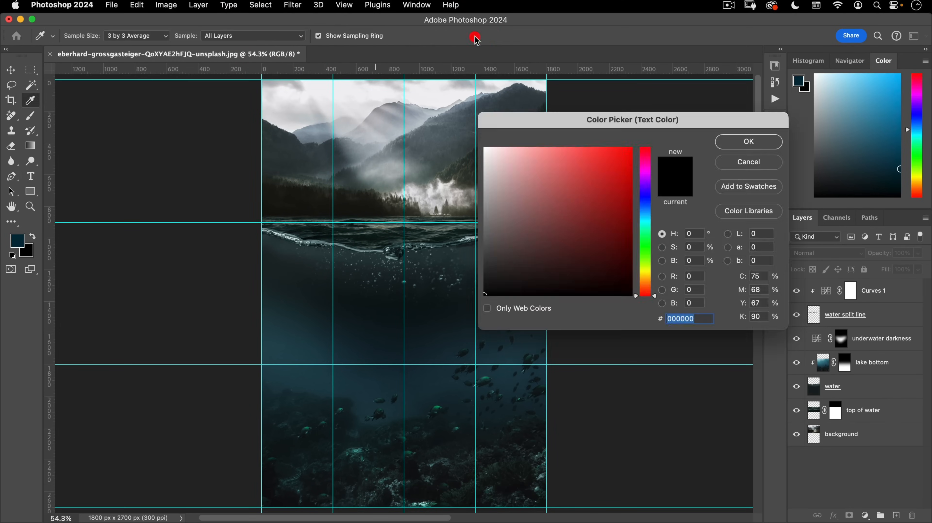
pyautogui.click(379, 124)
pyautogui.click(379, 127)
pyautogui.moveTo(372, 135); pyautogui.dragTo(396, 129)
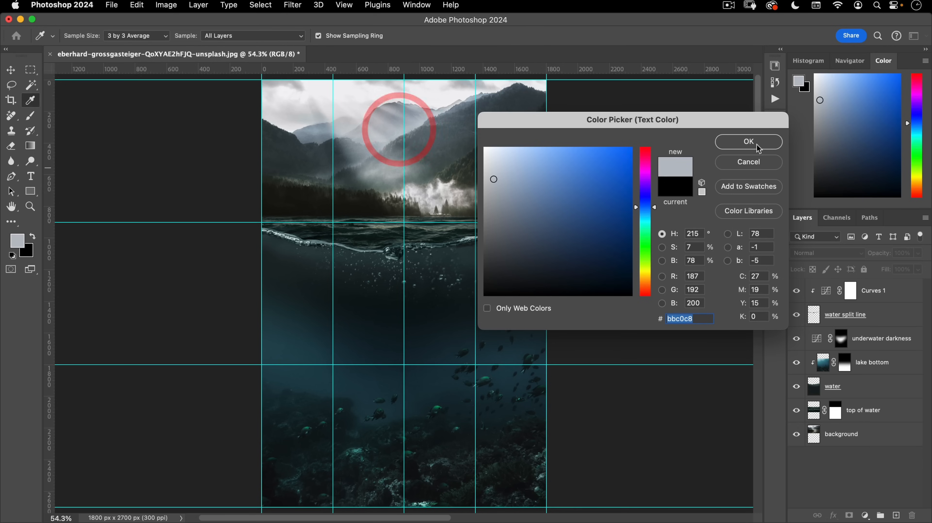
pyautogui.click(752, 143)
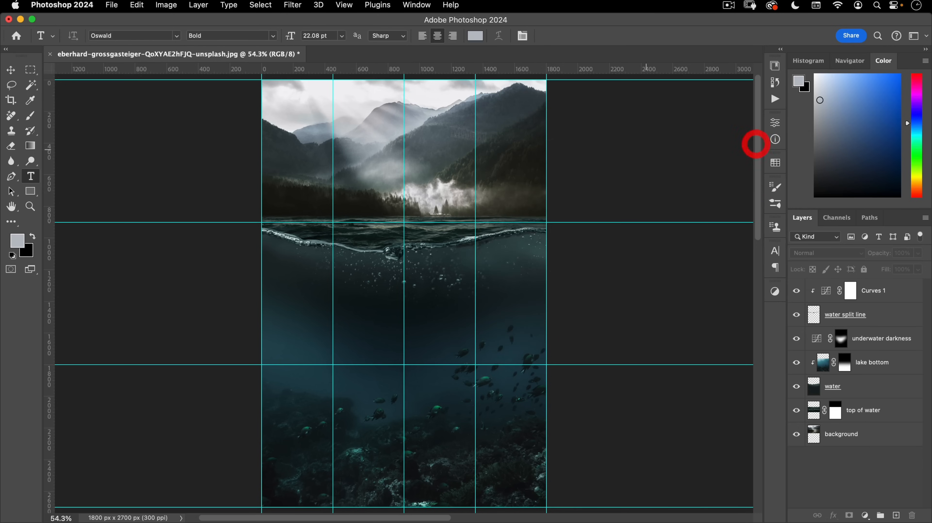
# - Type the 'DEAD UNDER WATER' title at the waterline in Oswald Bold and scale it to 151 pt
pyautogui.click(405, 217)
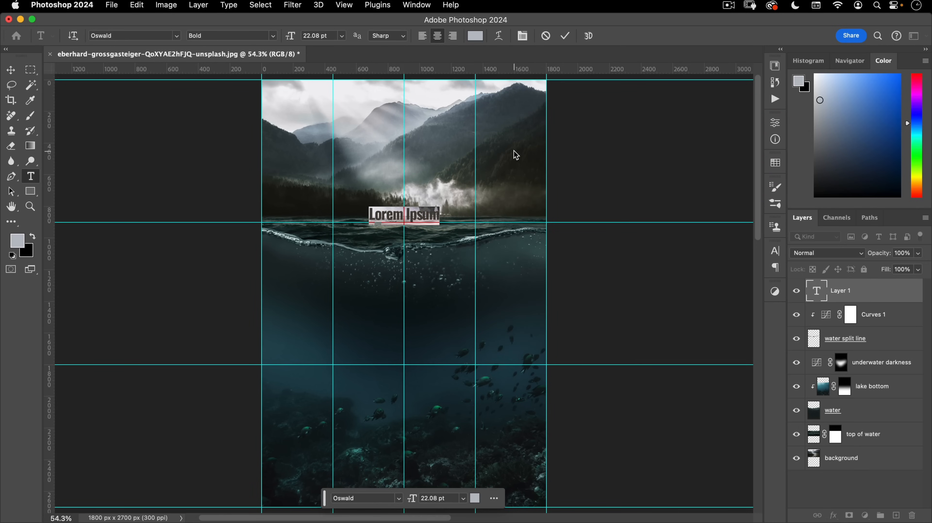
pyautogui.write('DEAD ')
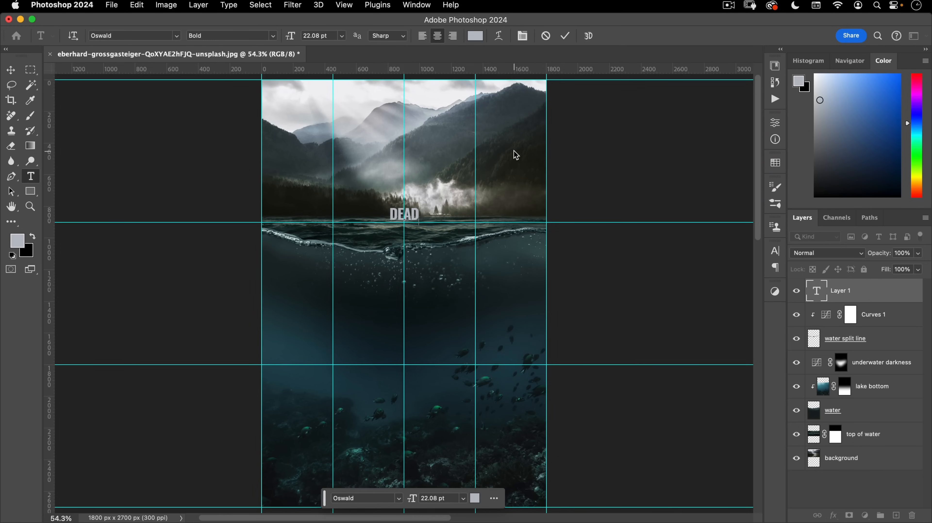
pyautogui.write('UNDER')
pyautogui.press('Return')
pyautogui.write('WATER')
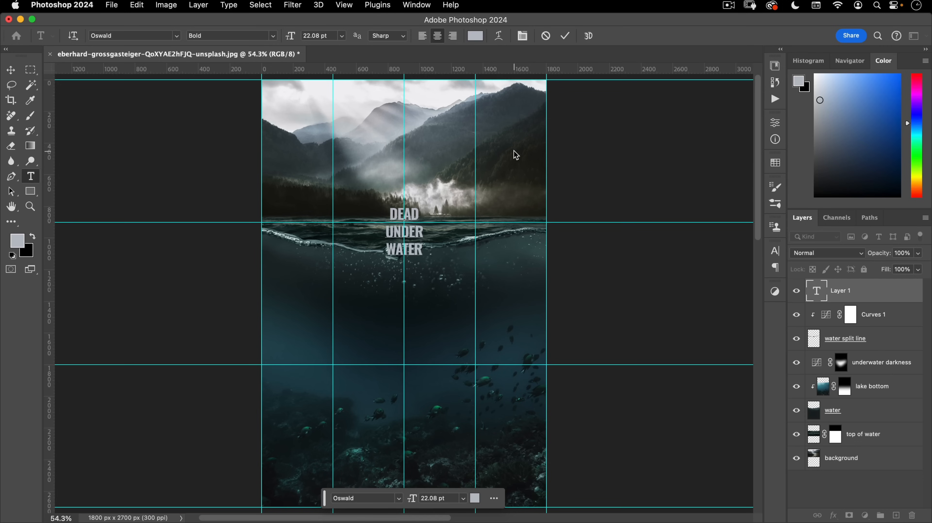
pyautogui.press('super+a')
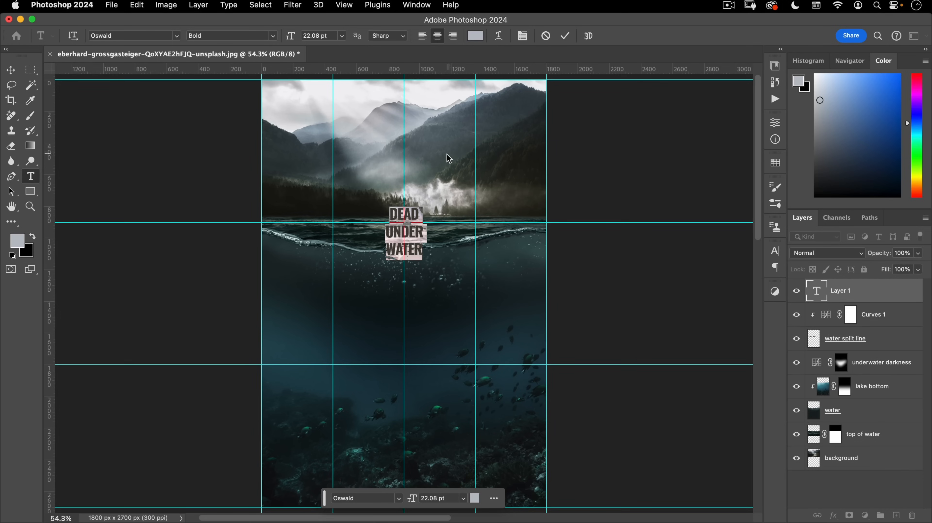
pyautogui.moveTo(296, 37); pyautogui.dragTo(369, 36)
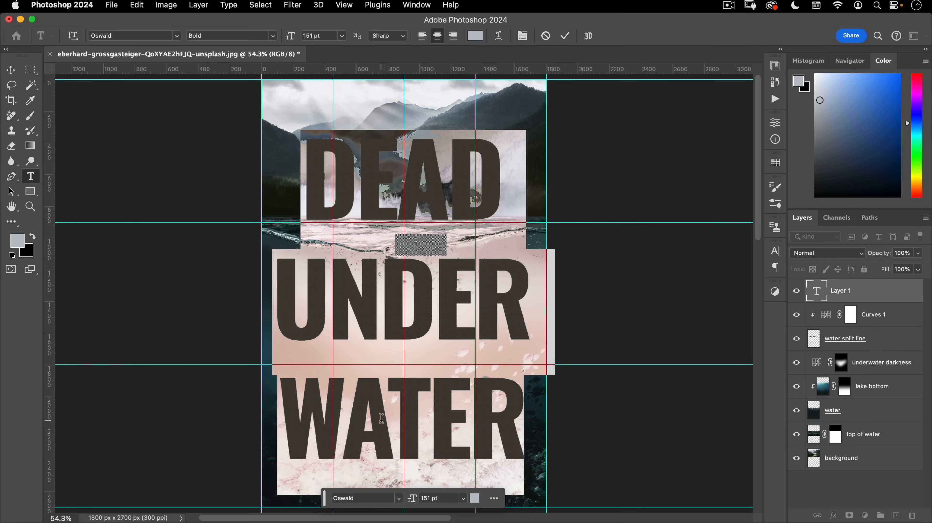
pyautogui.click(523, 35)
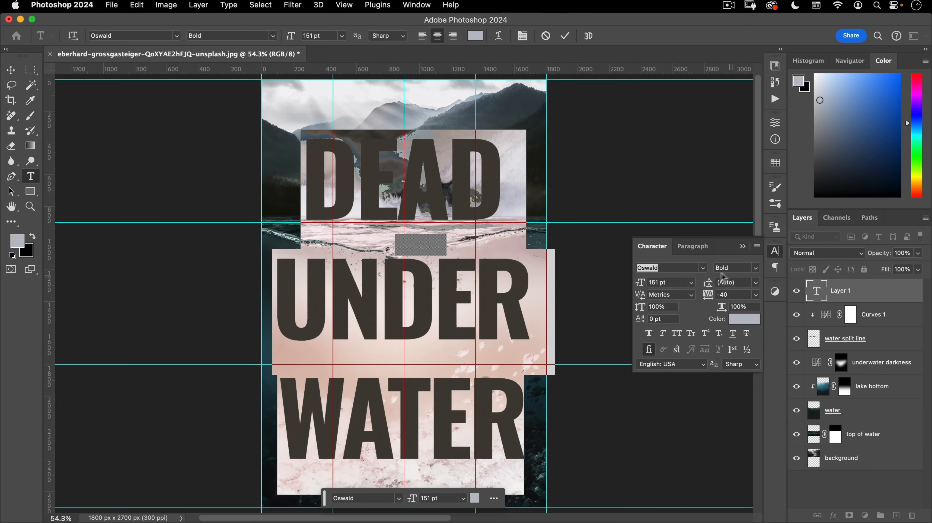
# - Set the title's leading to 133 pt and its kerning to Optical
pyautogui.moveTo(710, 287); pyautogui.dragTo(681, 287)
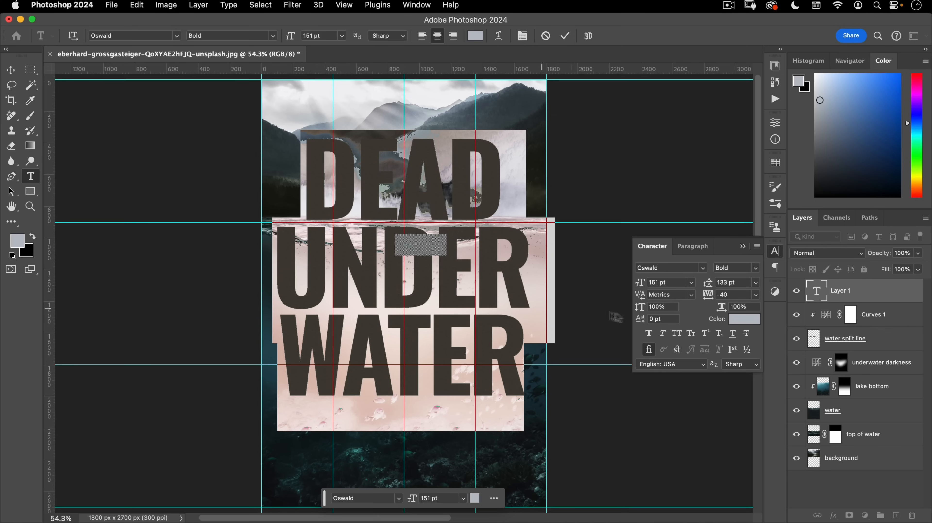
pyautogui.click(692, 295)
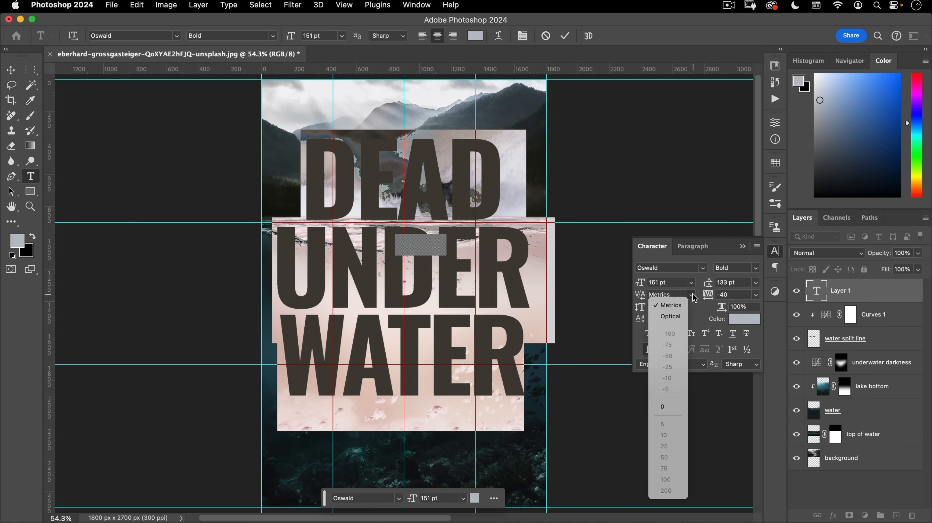
pyautogui.click(671, 315)
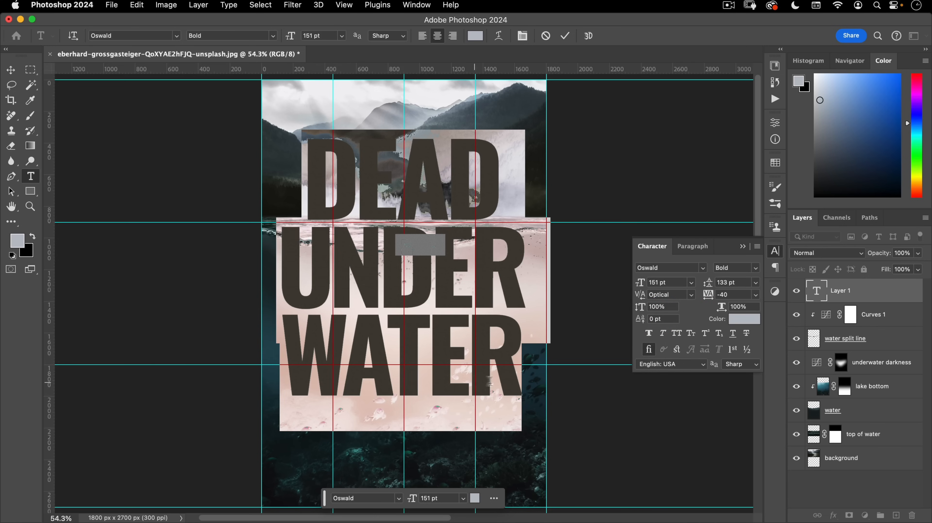
pyautogui.click(691, 294)
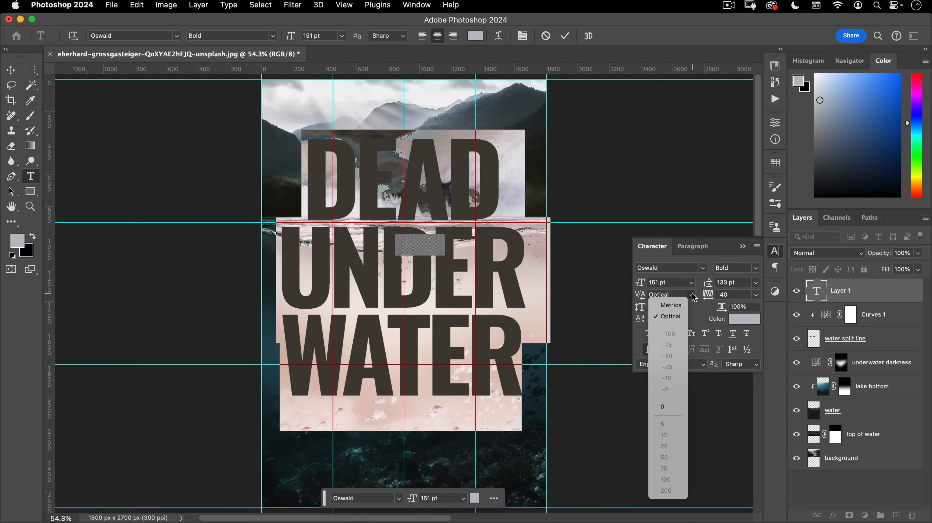
pyautogui.click(676, 305)
pyautogui.click(691, 294)
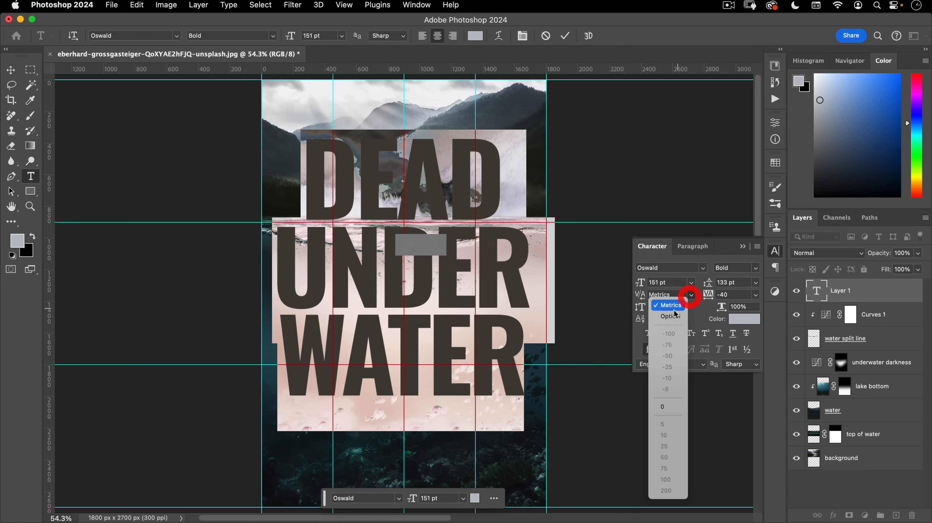
pyautogui.click(675, 309)
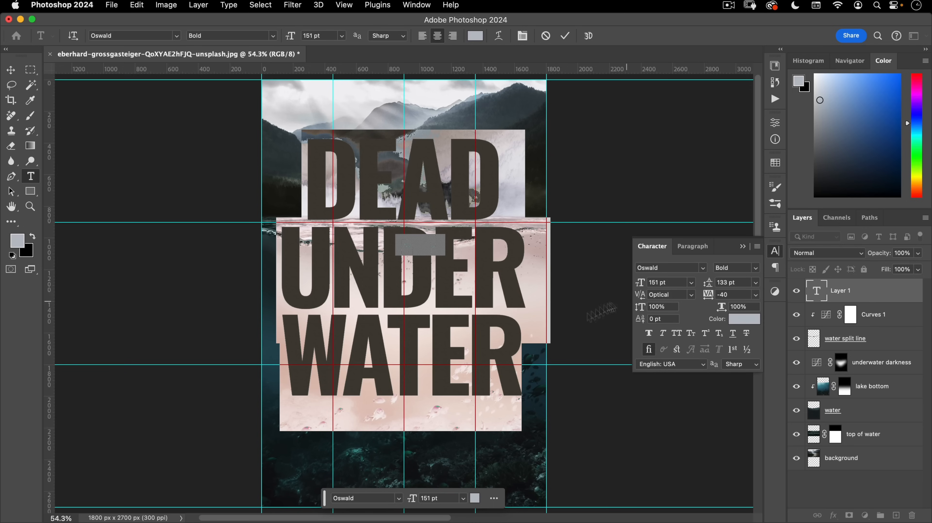
# - Commit the title, position it on the poster, and move its layer beneath water split line
pyautogui.click(566, 38)
pyautogui.press('v')
pyautogui.moveTo(422, 291); pyautogui.dragTo(423, 243)
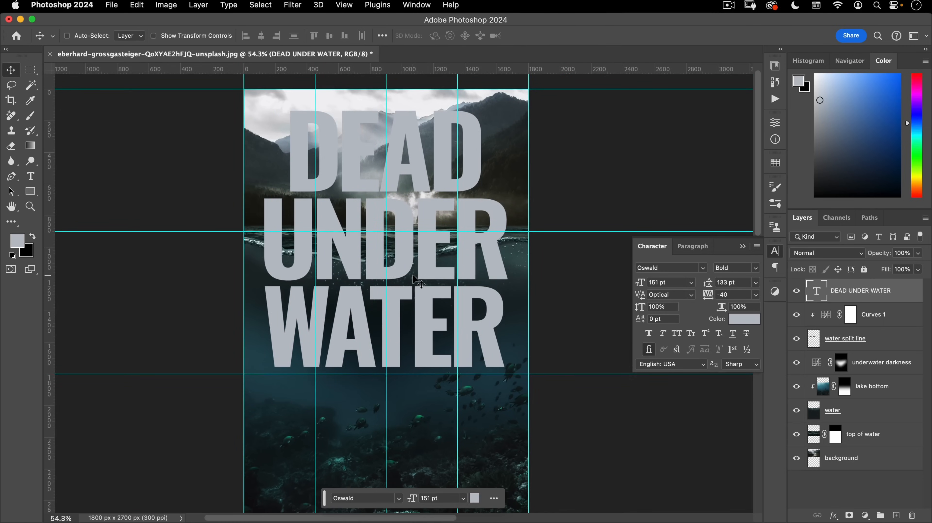
pyautogui.moveTo(420, 271)
pyautogui.mouseDown()
pyautogui.moveTo(420, 281)
pyautogui.moveTo(415, 277)
pyautogui.mouseUp()
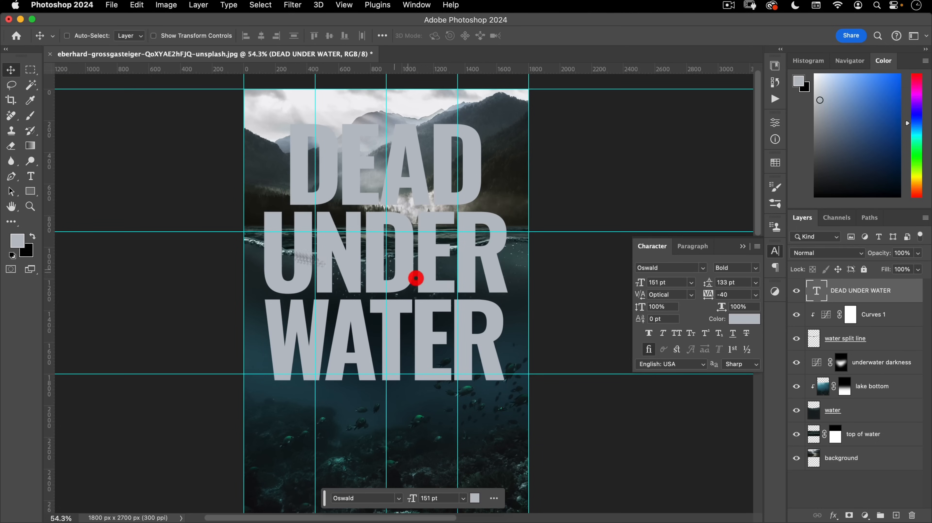
pyautogui.click(857, 292)
pyautogui.moveTo(862, 292); pyautogui.dragTo(856, 348)
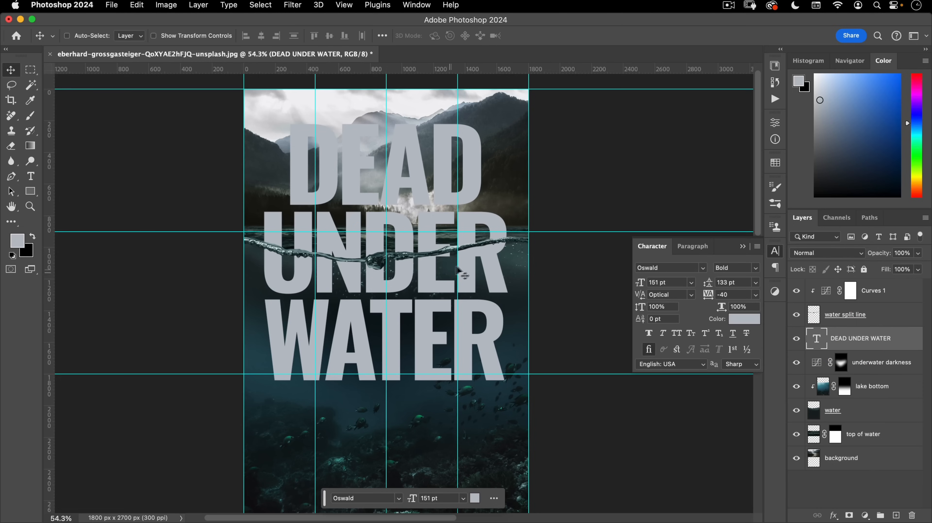
pyautogui.hotkey('shift', 'Up')
pyautogui.hotkey('shift', 'Up')
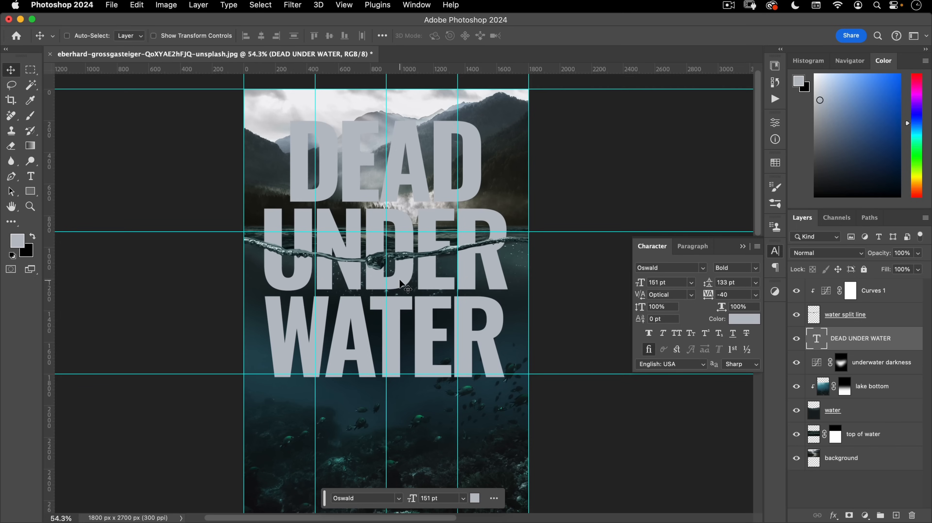
# - Change the title colour to near-white #edeff2
pyautogui.click(744, 318)
pyautogui.moveTo(497, 175); pyautogui.dragTo(488, 155)
pyautogui.click(749, 142)
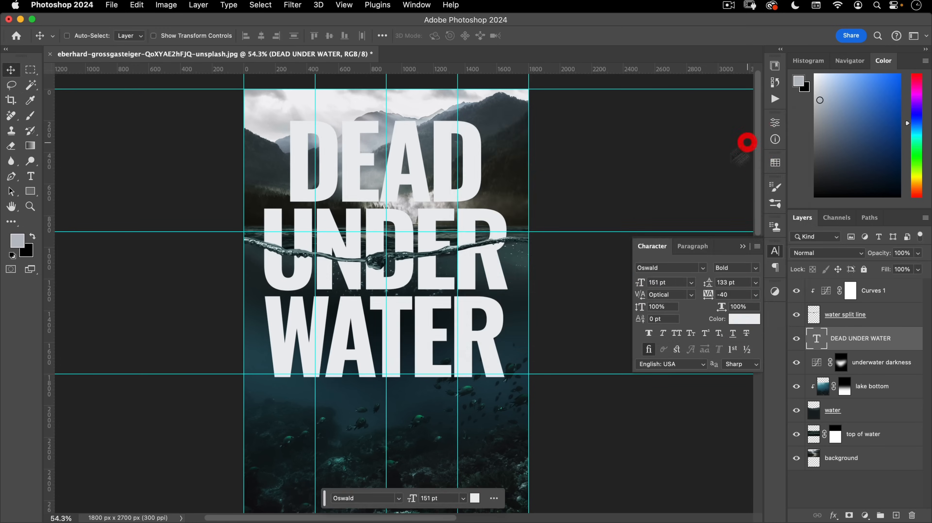
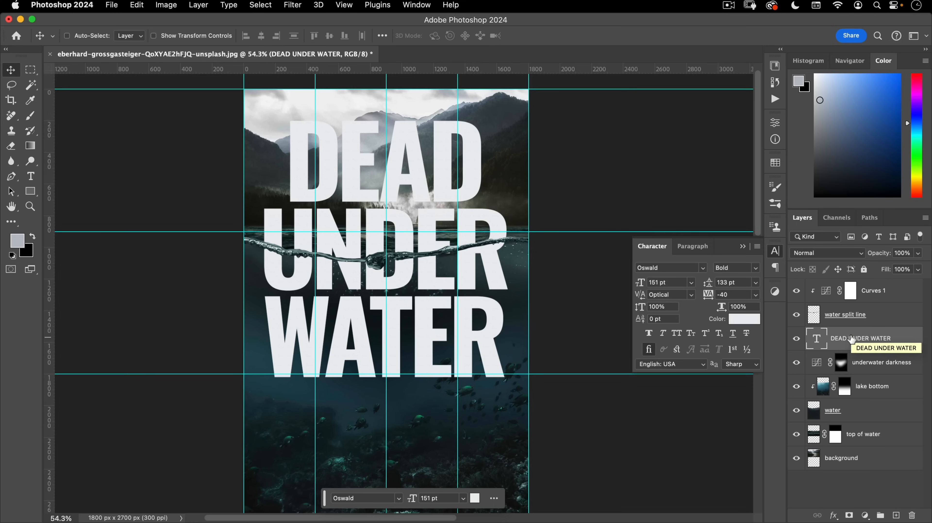
# - Convert the DEAD UNDER WATER title layer into a smart object
pyautogui.rightClick(852, 337)
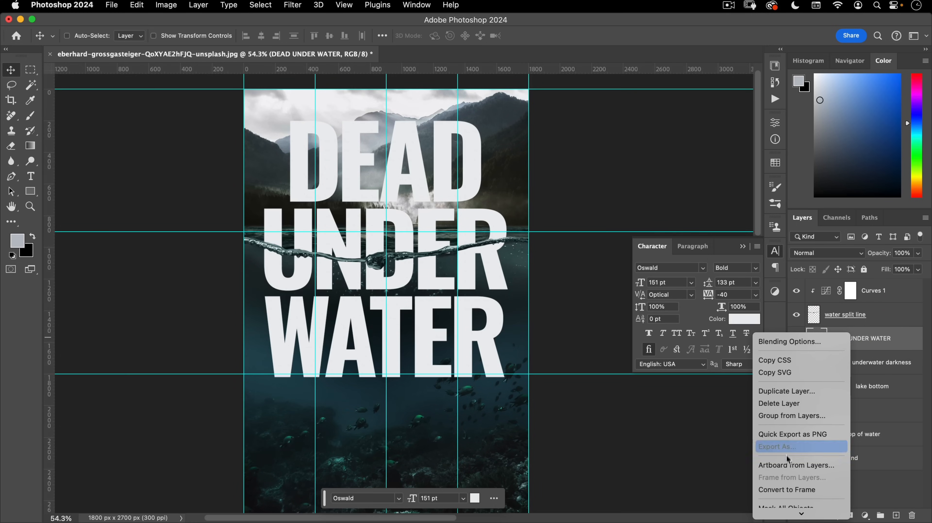
pyautogui.moveTo(785, 513)
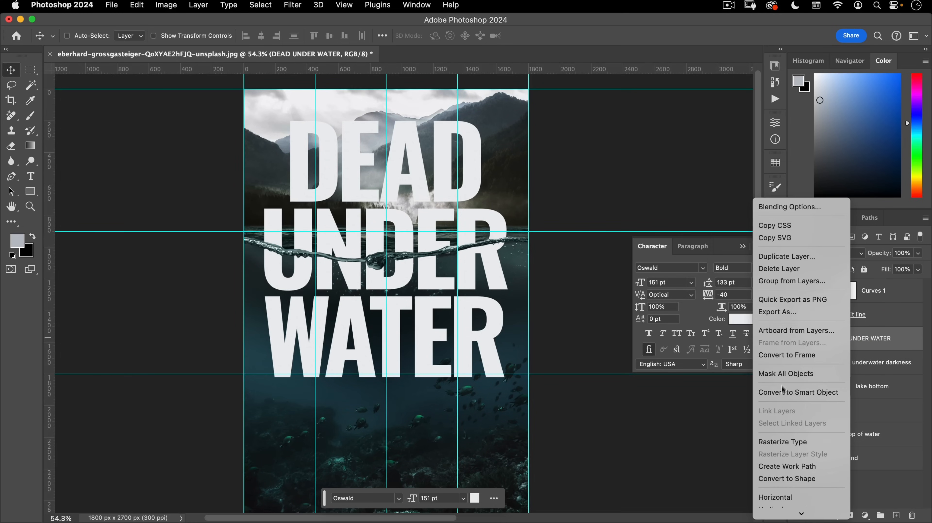
pyautogui.click(788, 393)
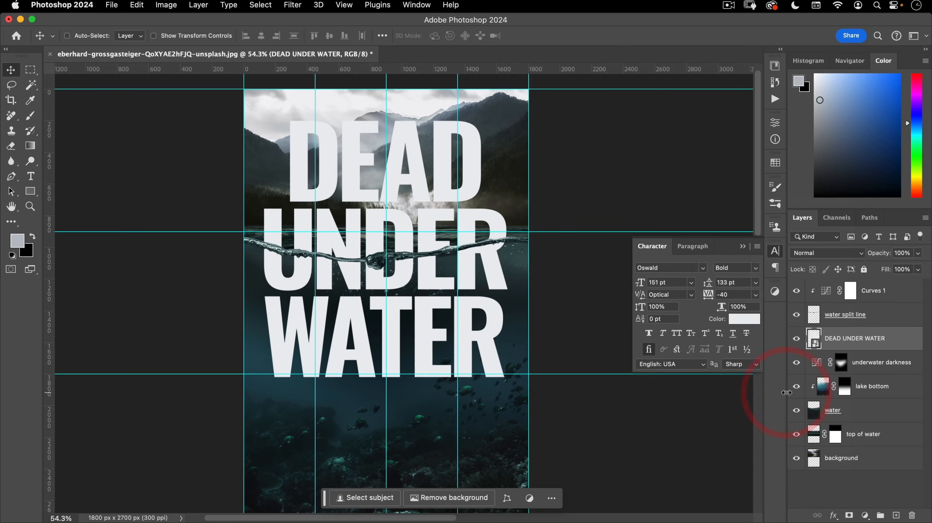
# - Rename the title smart object to 'book title underwater'
pyautogui.doubleClick(841, 336)
pyautogui.write('BOOk title')
pyautogui.press('Return')
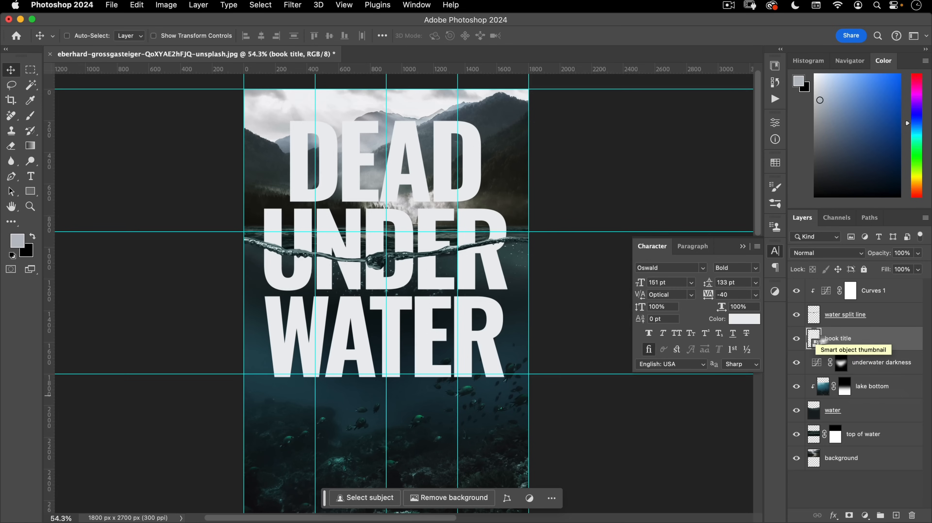
pyautogui.doubleClick(839, 338)
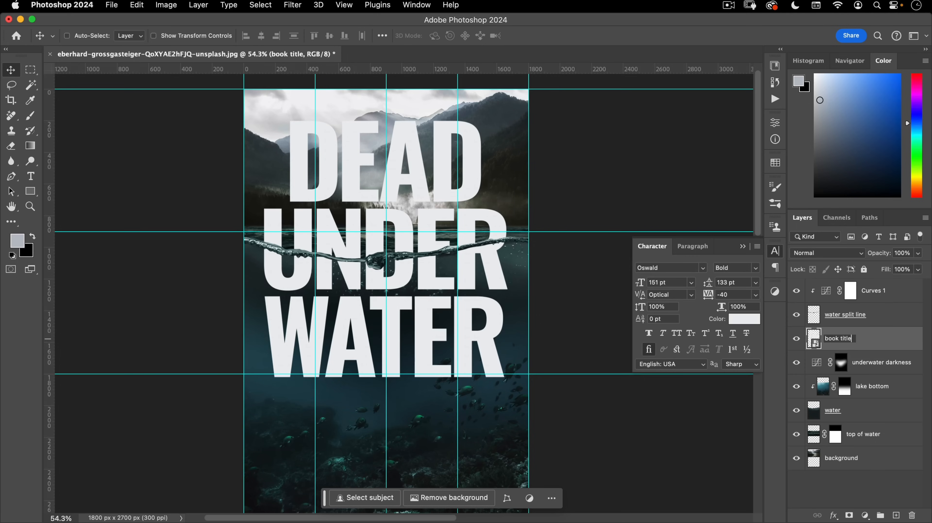
pyautogui.write('underwater')
pyautogui.press('Return')
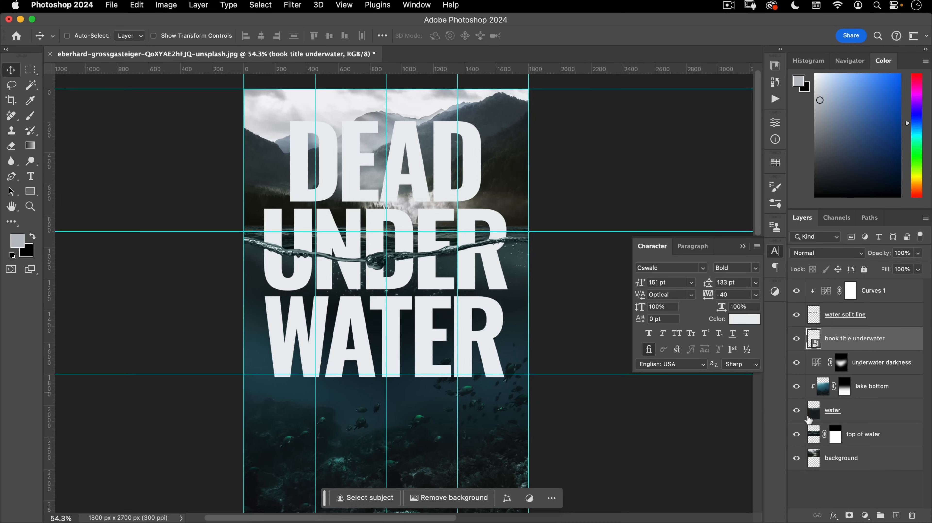
pyautogui.press('super')
# - Mask the title to the water layer's shape and duplicate it as 'above the water'
pyautogui.keyDown('super'); pyautogui.click(813, 410); pyautogui.keyUp('super')
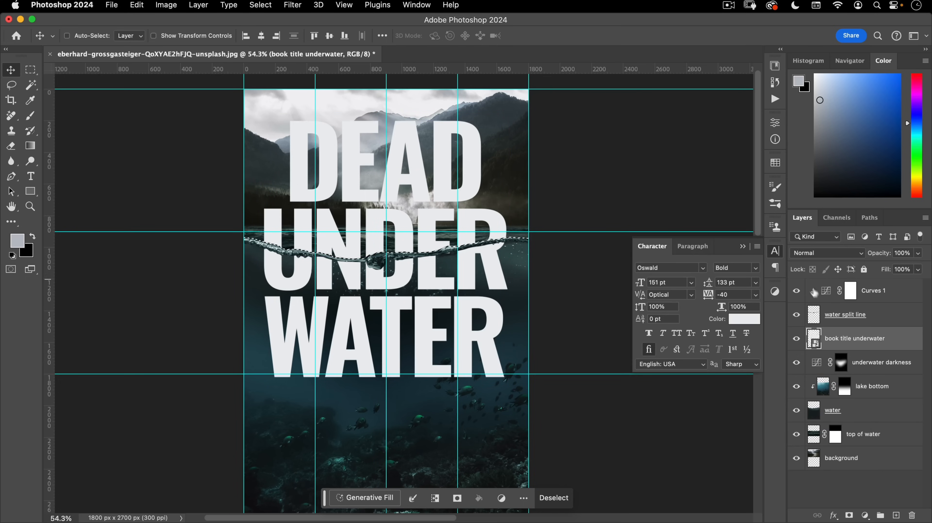
pyautogui.click(848, 515)
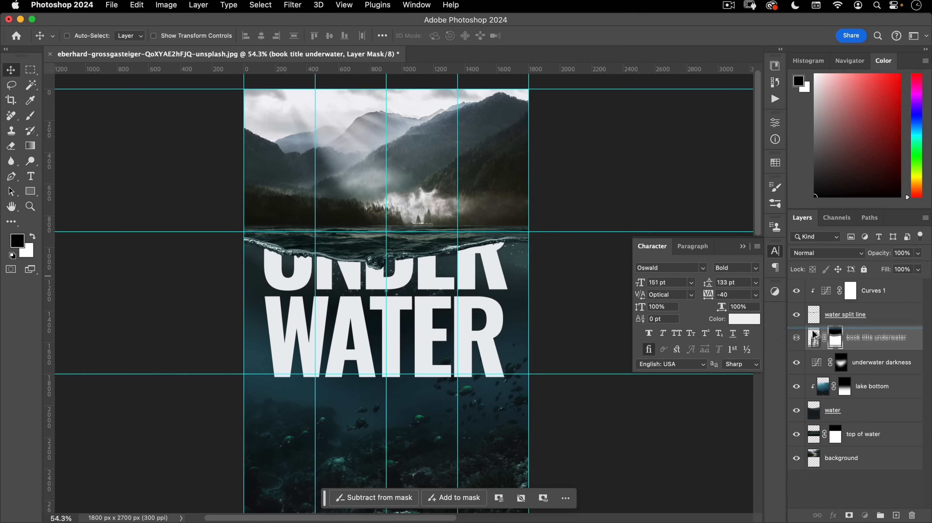
pyautogui.press('super+j')
pyautogui.click(814, 334)
pyautogui.doubleClick(856, 341)
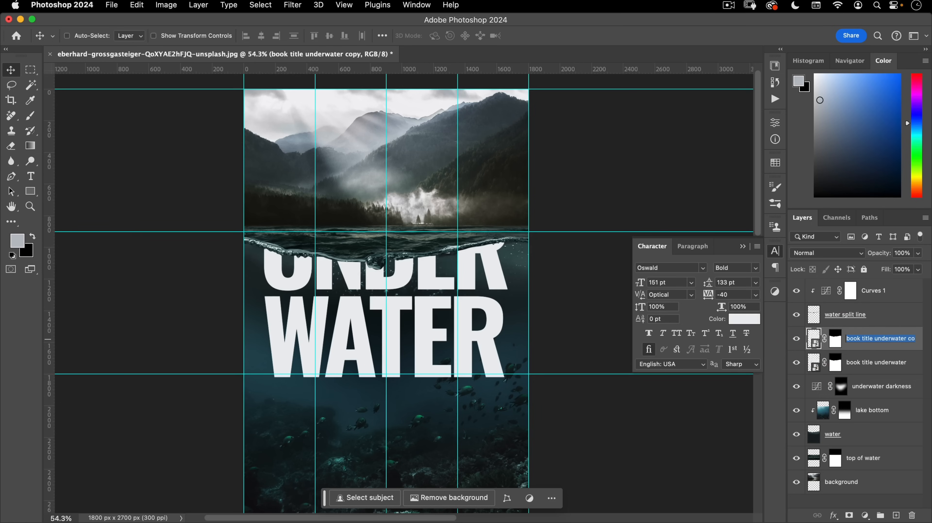
pyautogui.write('above the water')
pyautogui.press('Return')
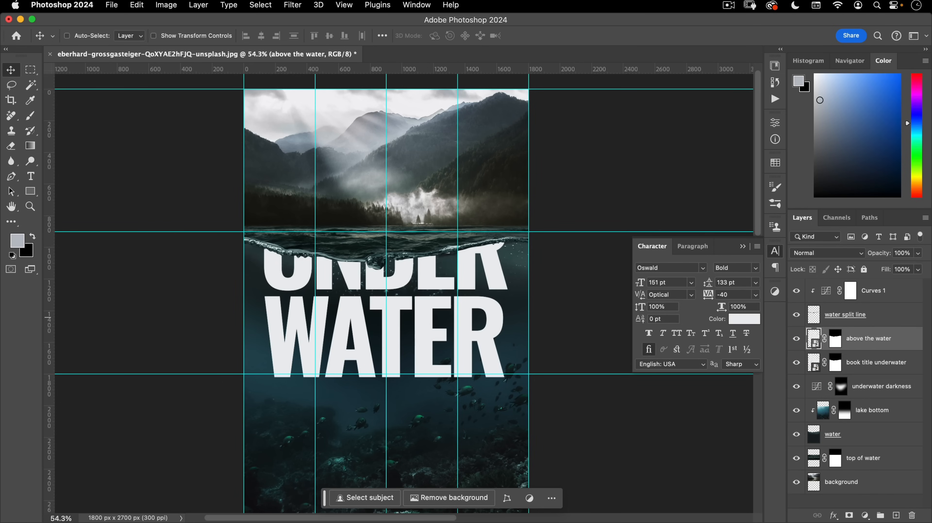
# - Invert the 'above the water' mask and zoom in on the title's waterline
pyautogui.click(836, 339)
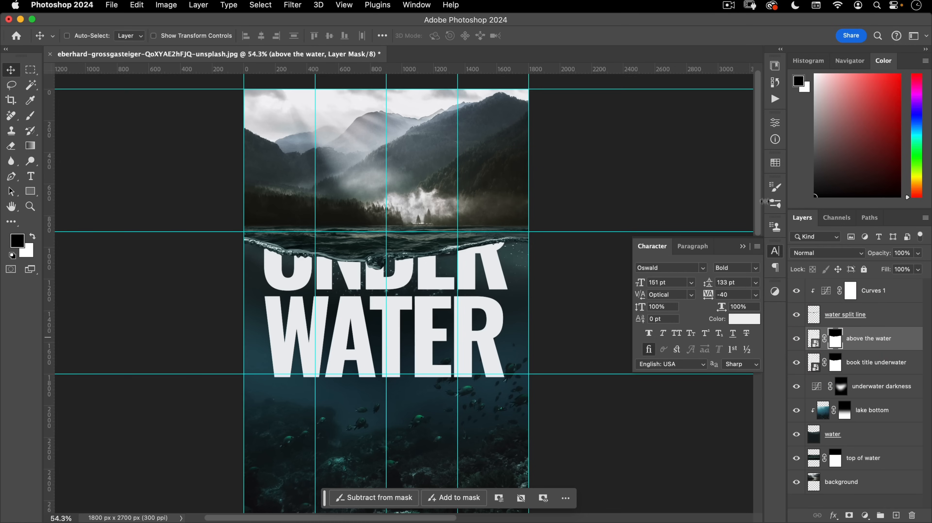
pyautogui.click(775, 123)
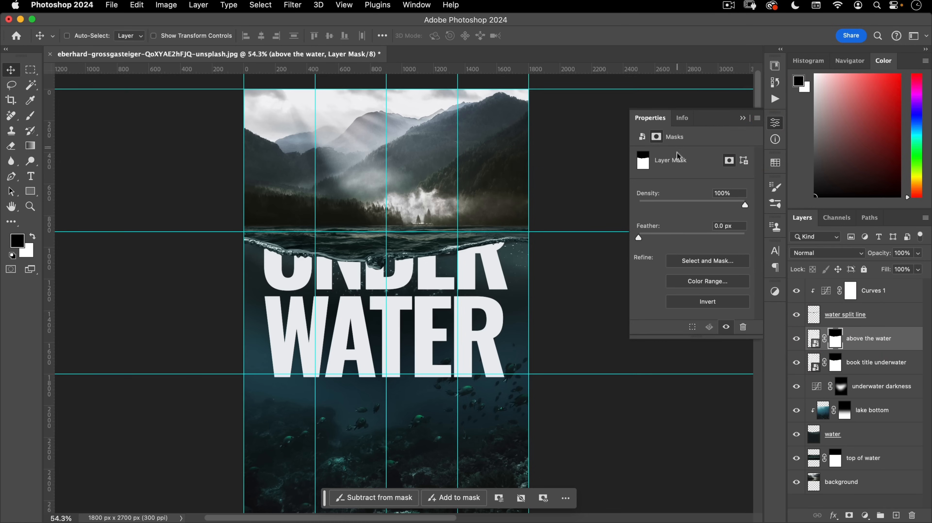
pyautogui.click(700, 301)
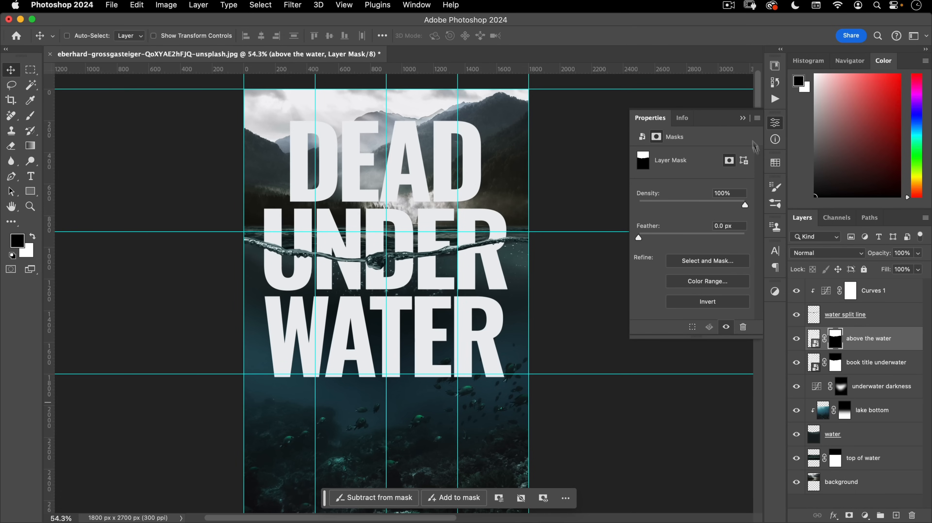
pyautogui.click(775, 121)
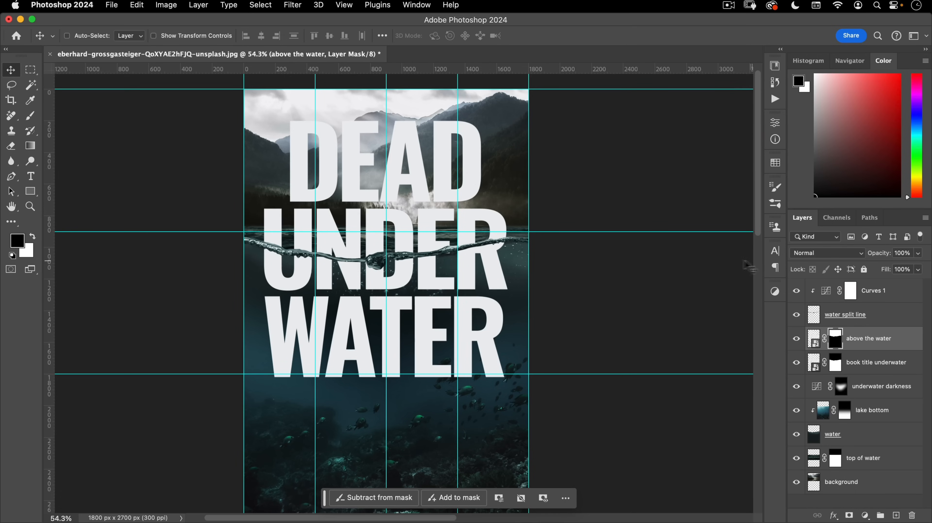
pyautogui.moveTo(366, 259); pyautogui.dragTo(407, 293)
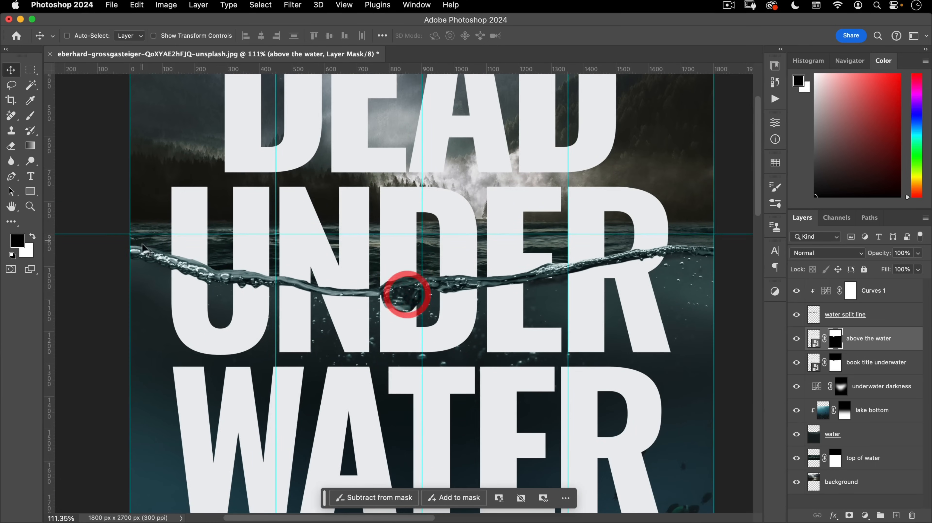
pyautogui.moveTo(383, 228); pyautogui.dragTo(355, 309)
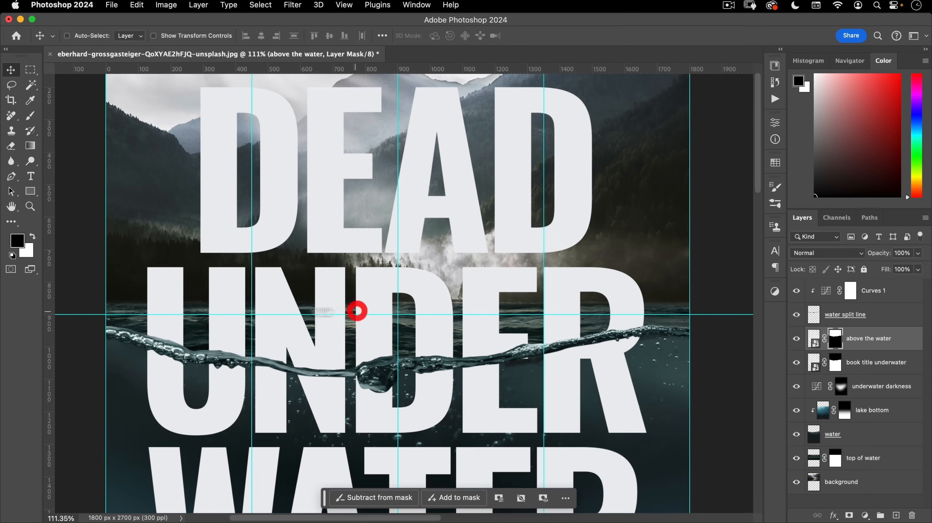
pyautogui.press('super+Tab')
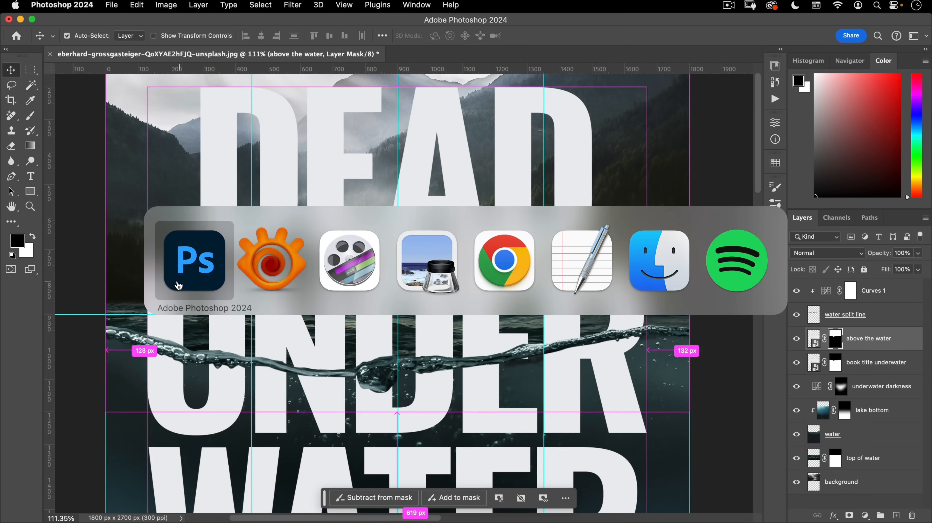
pyautogui.click(256, 259)
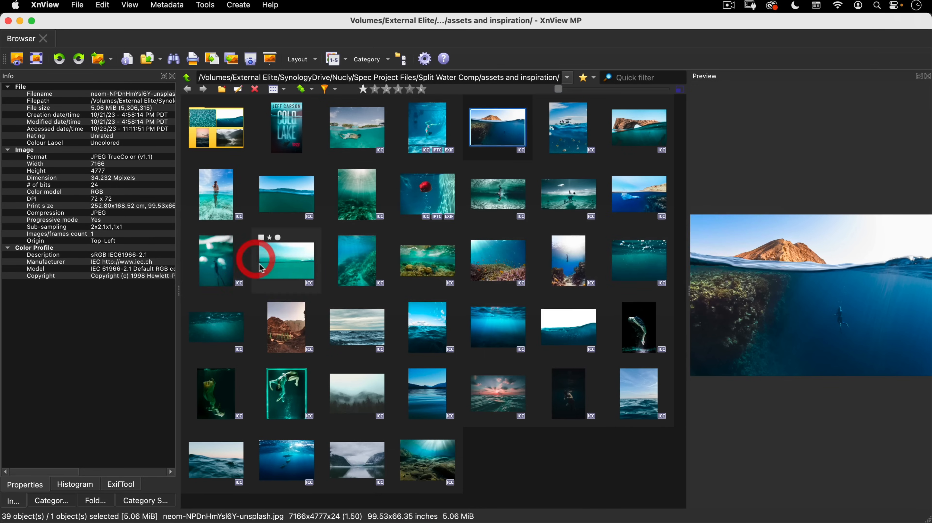
pyautogui.click(371, 133)
pyautogui.doubleClick(369, 154)
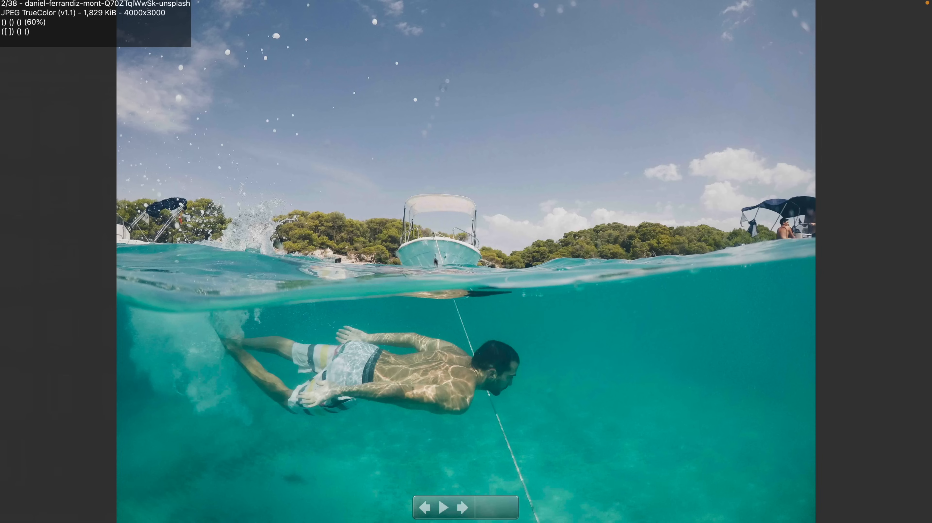
pyautogui.press('Escape')
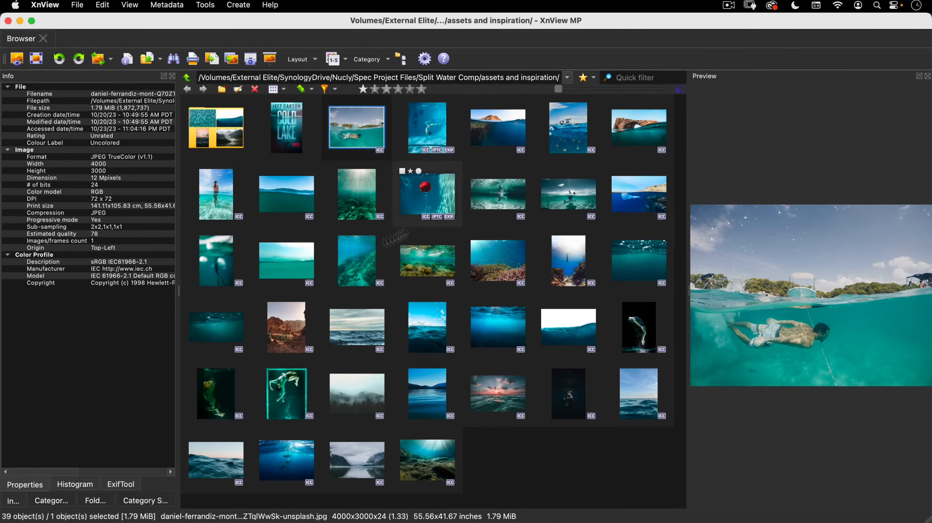
pyautogui.press('super+Tab')
pyautogui.scroll(-3, 475, 183)
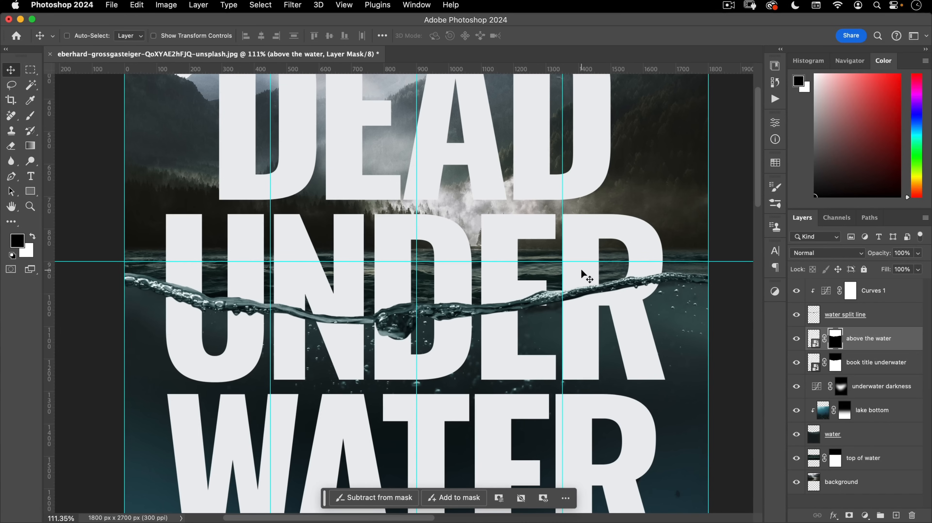
# - Hide the guides and lower the 'above the water' layer's opacity to 53%
pyautogui.press('super+semicolon')
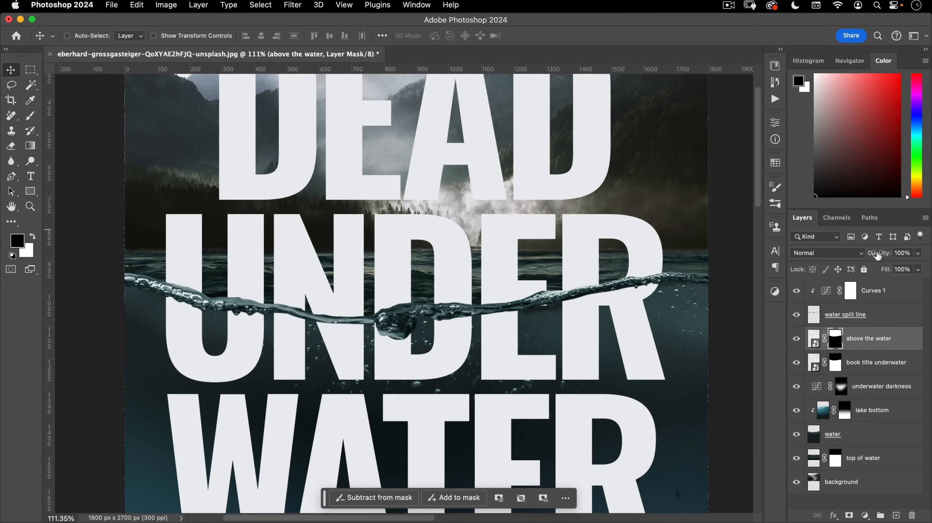
pyautogui.moveTo(877, 255); pyautogui.dragTo(875, 255)
pyautogui.moveTo(860, 257); pyautogui.dragTo(856, 256)
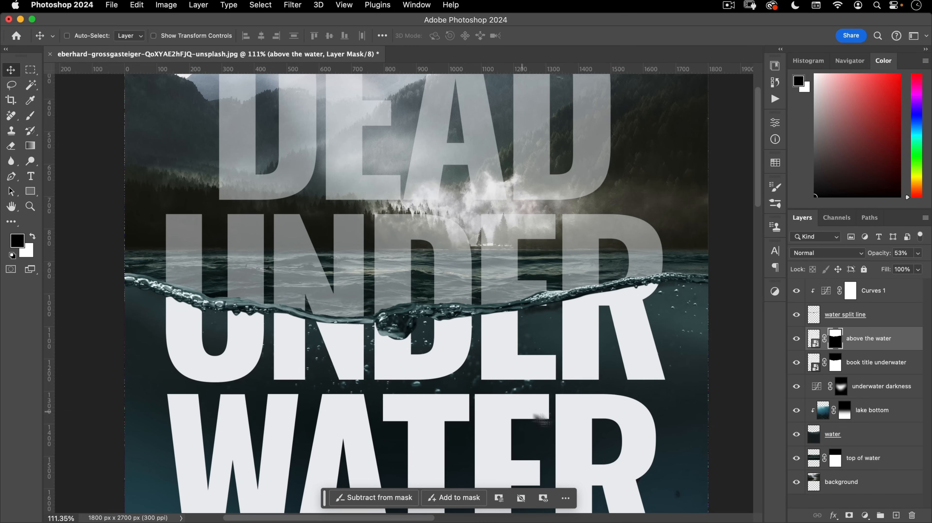
pyautogui.click(815, 458)
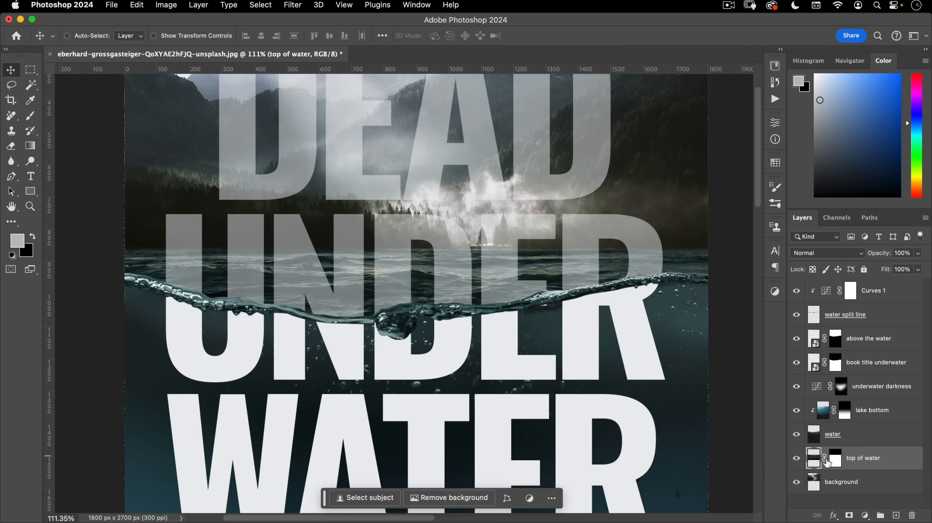
# - Stretch 'top of water' down to about 140% height, anchored at its top edge
pyautogui.press('super+t')
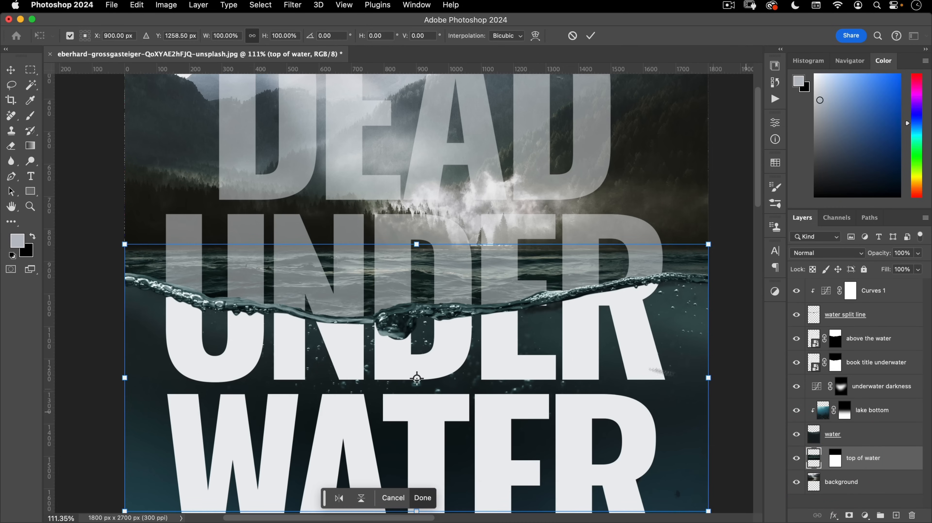
pyautogui.moveTo(417, 377); pyautogui.dragTo(429, 250)
pyautogui.moveTo(489, 275); pyautogui.dragTo(456, 296)
pyautogui.moveTo(481, 333); pyautogui.dragTo(462, 263)
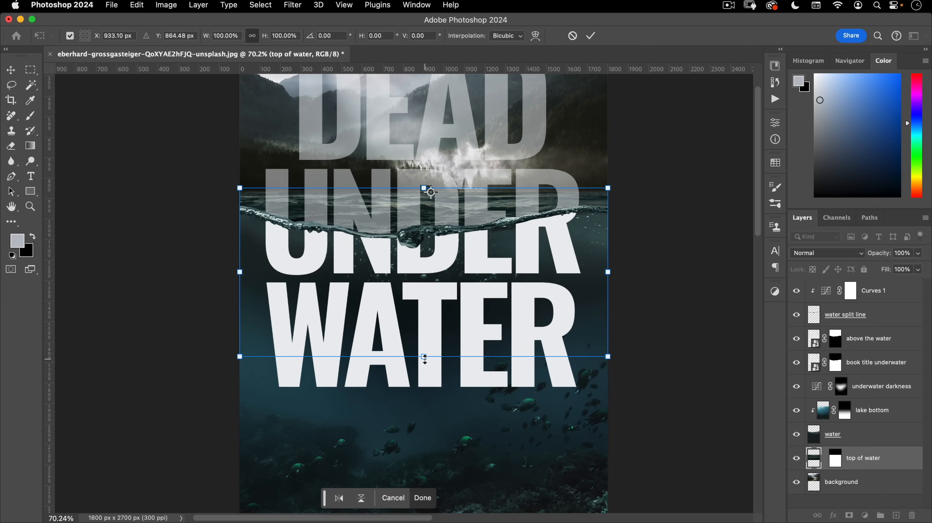
pyautogui.moveTo(424, 357); pyautogui.dragTo(393, 417)
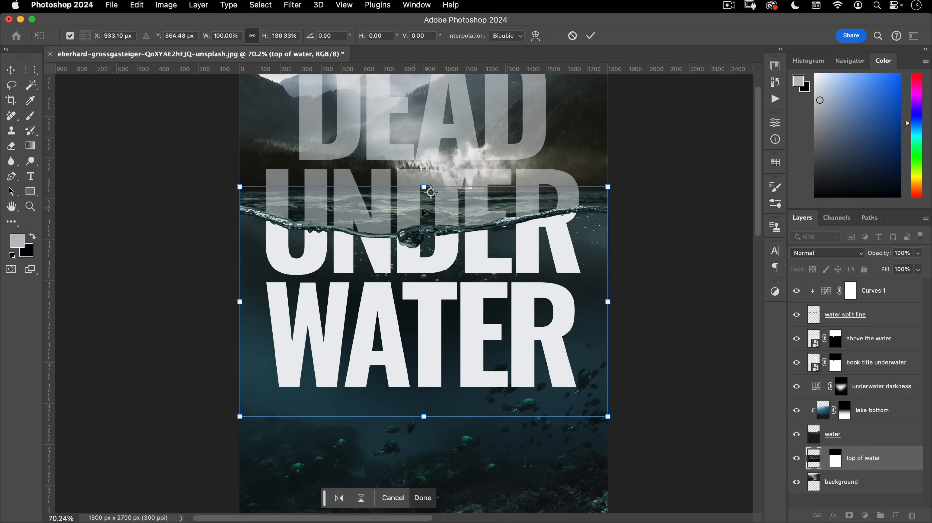
pyautogui.moveTo(424, 413)
pyautogui.mouseDown()
pyautogui.moveTo(417, 364)
pyautogui.moveTo(417, 428)
pyautogui.moveTo(415, 421)
pyautogui.mouseUp()
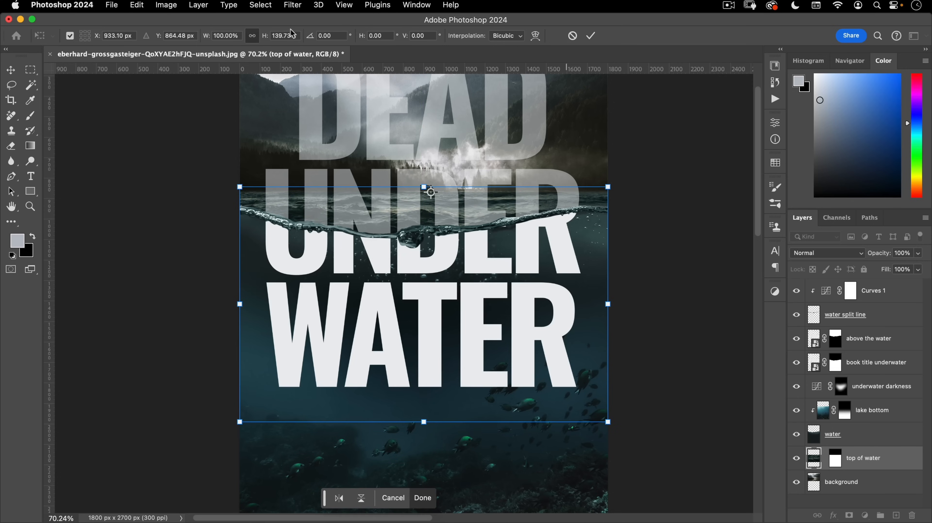
pyautogui.click(590, 35)
# - Add a new layer named 'reference' above Curves 1
pyautogui.moveTo(307, 198); pyautogui.dragTo(367, 171)
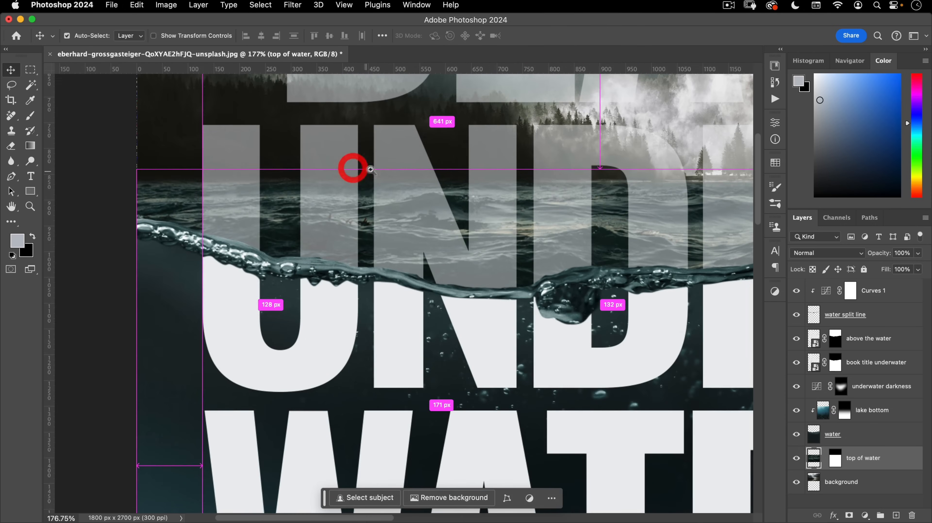
pyautogui.click(888, 293)
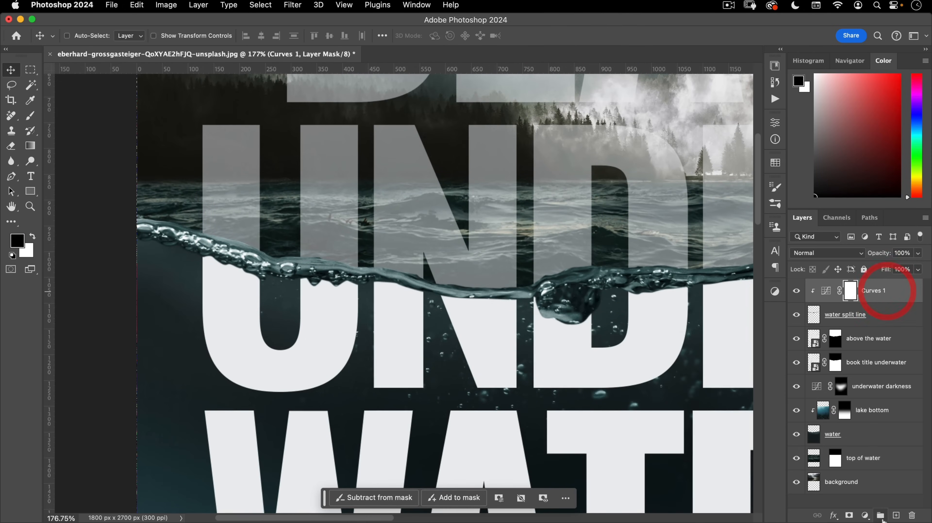
pyautogui.click(896, 515)
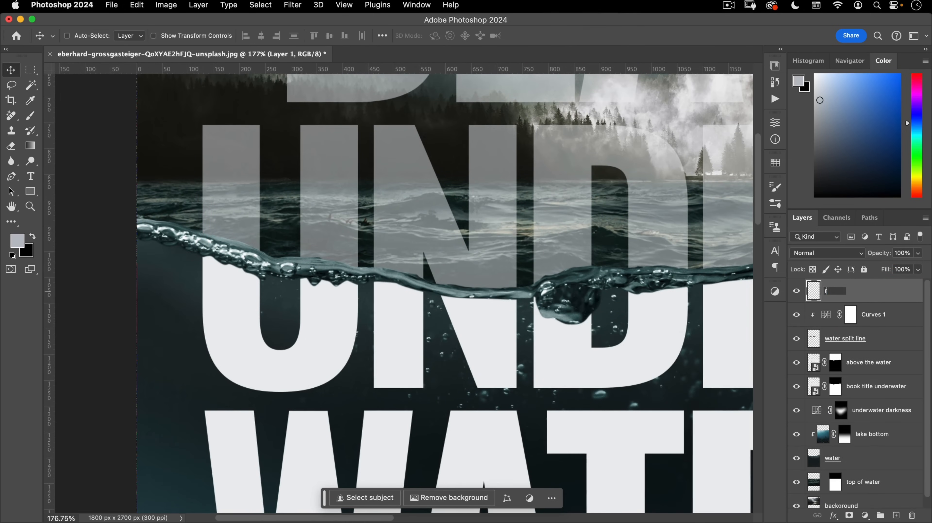
pyautogui.write('reference')
pyautogui.press('Return')
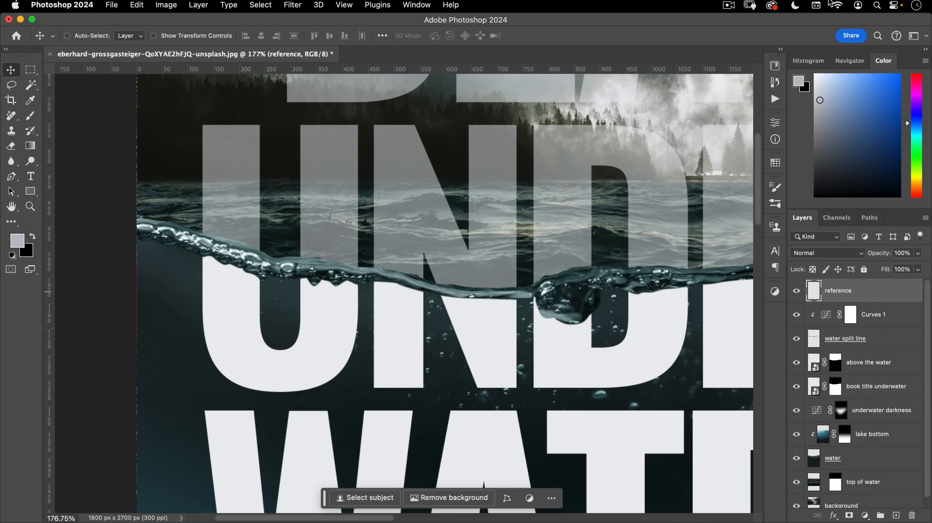
# - Set the colour to pure red and pick a thin Soft Round Pressure Size brush
pyautogui.moveTo(917, 92); pyautogui.dragTo(918, 71)
pyautogui.moveTo(895, 80); pyautogui.dragTo(924, 54)
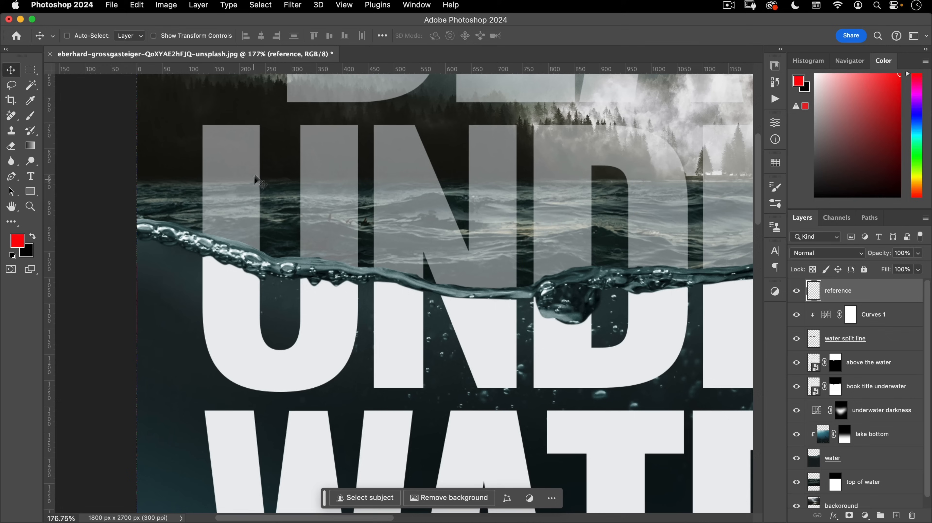
pyautogui.press('b')
pyautogui.rightClick(258, 181)
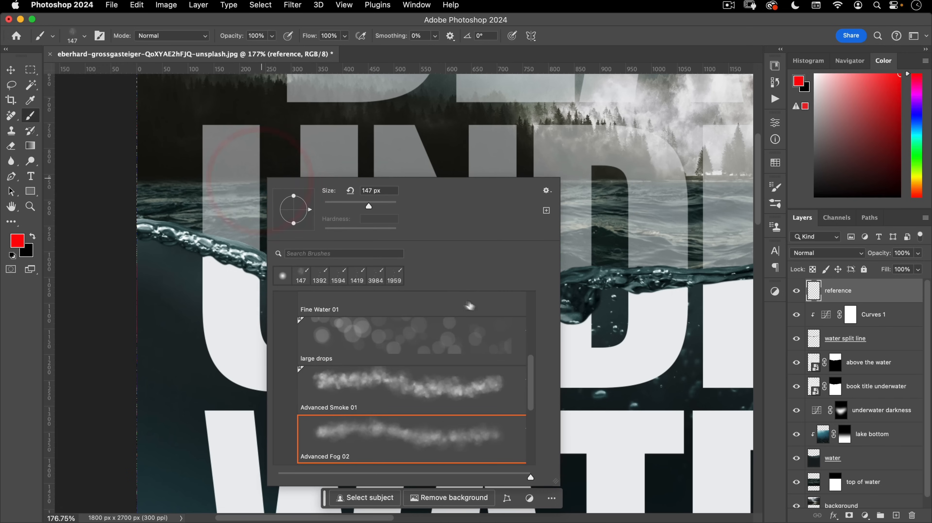
pyautogui.moveTo(531, 380); pyautogui.dragTo(519, 270)
pyautogui.click(280, 299)
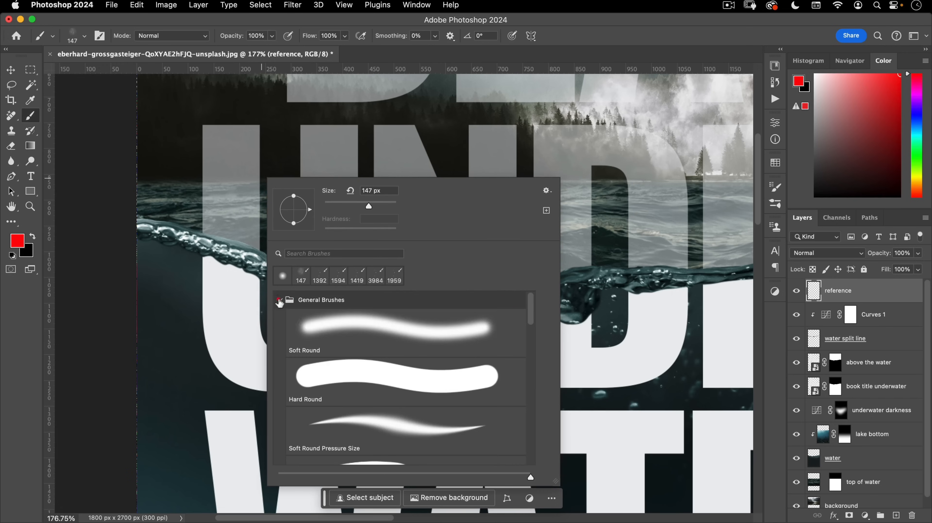
pyautogui.click(360, 431)
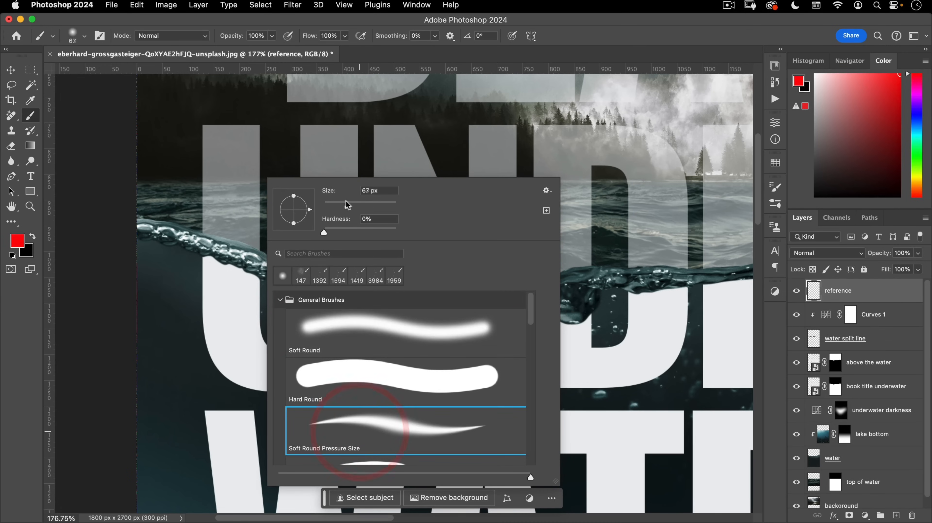
pyautogui.moveTo(325, 233); pyautogui.dragTo(369, 233)
pyautogui.moveTo(205, 221); pyautogui.dragTo(251, 201)
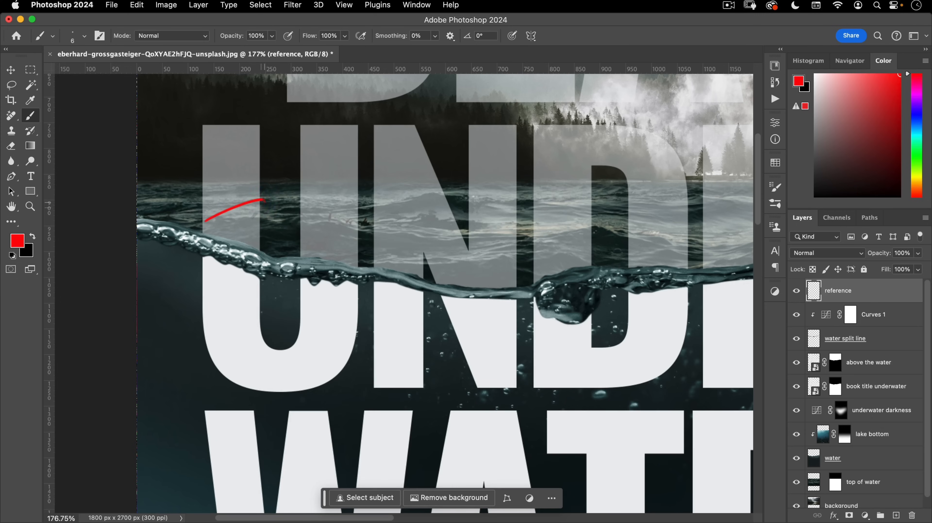
pyautogui.press('super+z')
# - Paint a red guide line across the title just above the waterline
pyautogui.moveTo(404, 245); pyautogui.dragTo(407, 192)
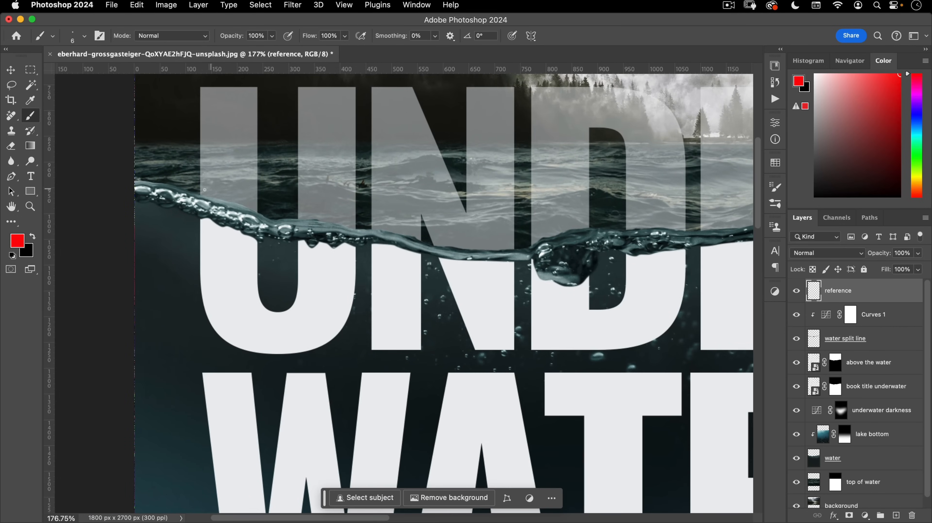
pyautogui.press('super+z')
pyautogui.moveTo(257, 180); pyautogui.dragTo(402, 196)
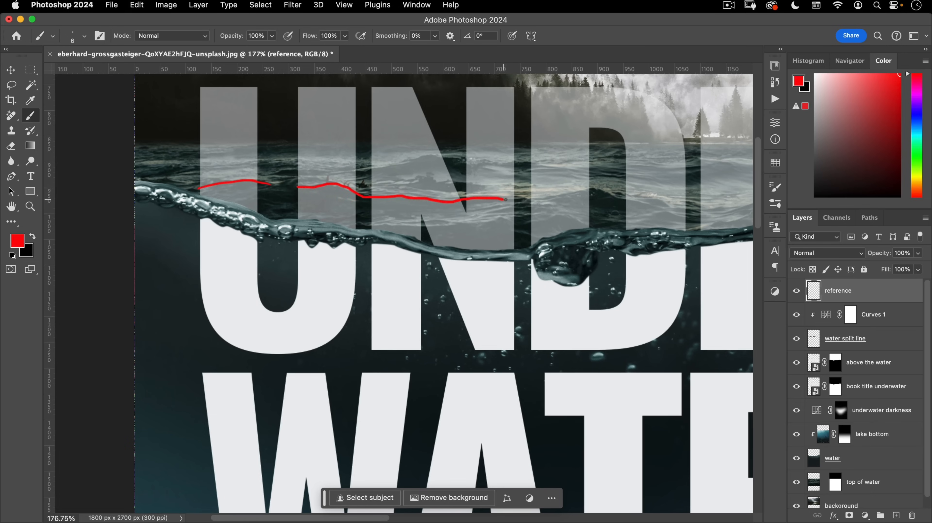
pyautogui.moveTo(527, 200)
pyautogui.mouseDown()
pyautogui.moveTo(390, 200)
pyautogui.moveTo(440, 192)
pyautogui.mouseUp()
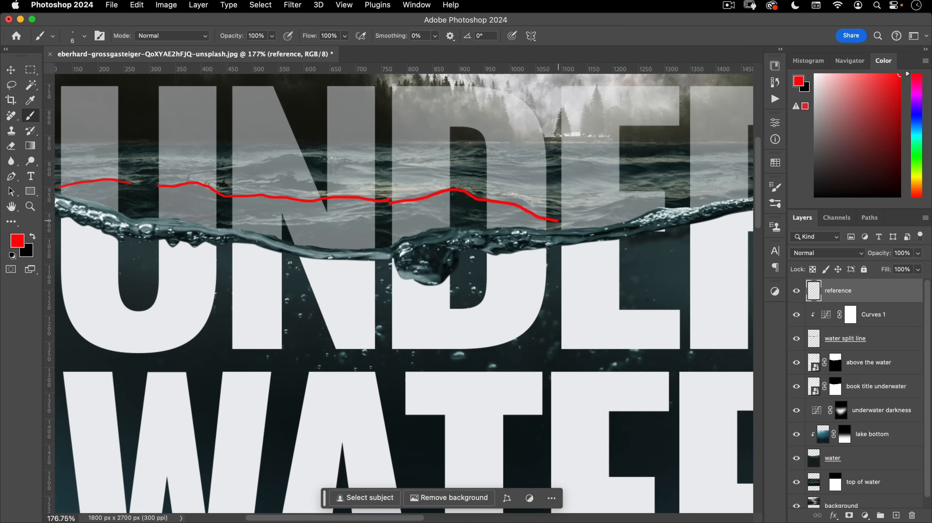
pyautogui.moveTo(585, 191); pyautogui.dragTo(478, 213)
pyautogui.moveTo(451, 243); pyautogui.dragTo(492, 232)
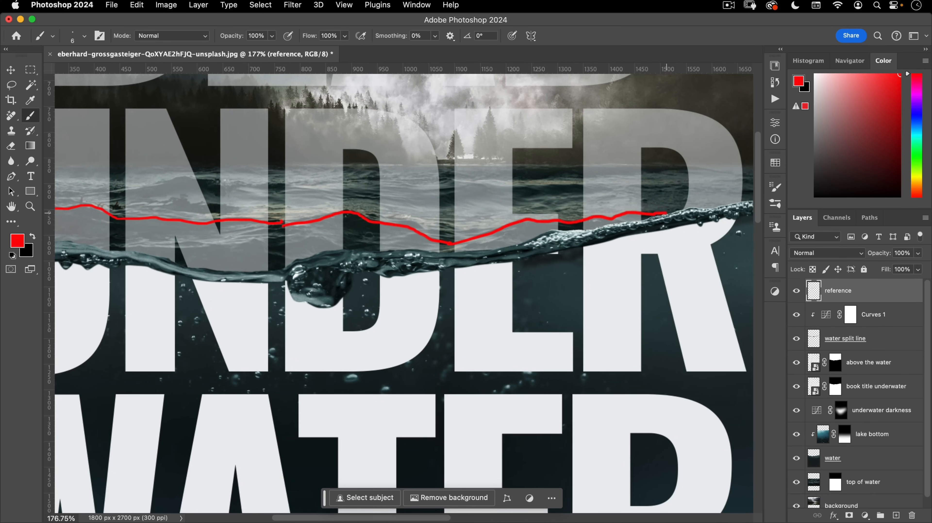
pyautogui.moveTo(591, 215); pyautogui.dragTo(549, 215)
pyautogui.moveTo(647, 198); pyautogui.dragTo(628, 233)
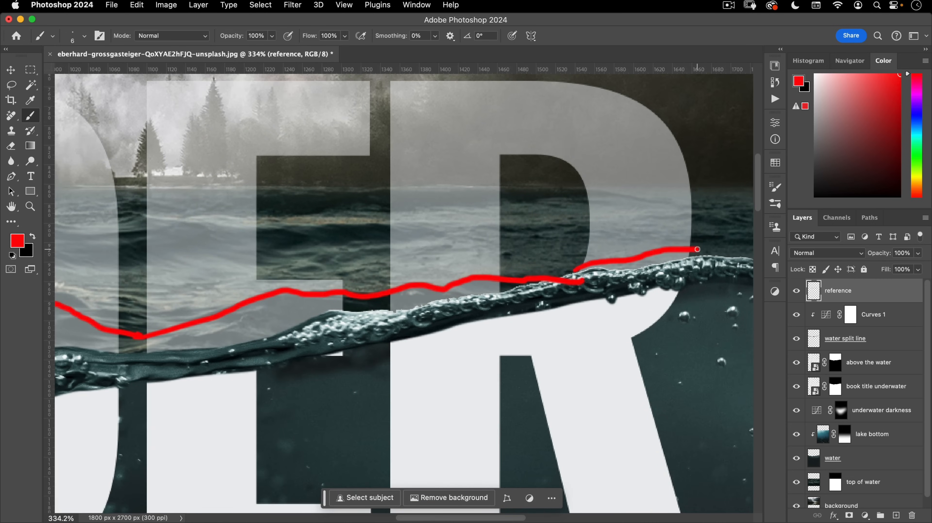
pyautogui.press('super+z')
pyautogui.moveTo(707, 238); pyautogui.dragTo(688, 242)
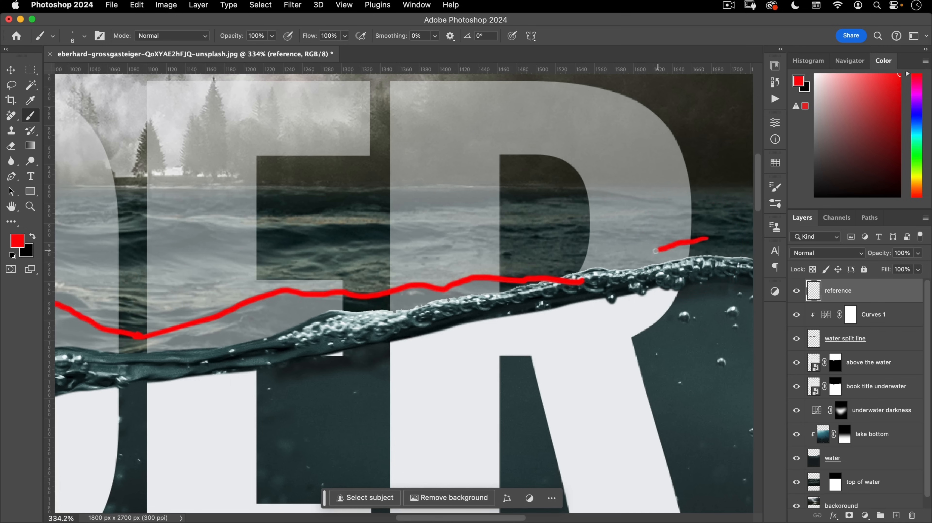
pyautogui.moveTo(600, 259); pyautogui.dragTo(547, 273)
pyautogui.moveTo(165, 290); pyautogui.dragTo(249, 265)
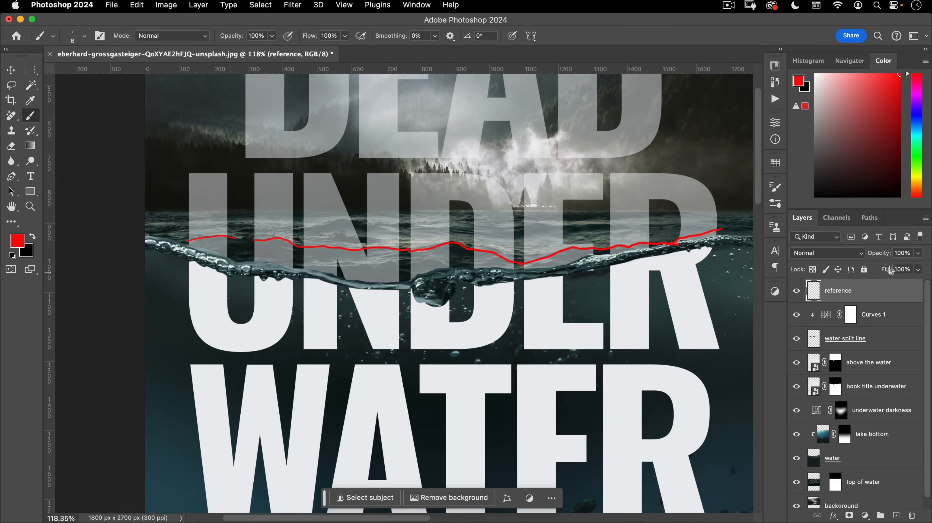
# - Lower the reference layer's opacity to 16%
pyautogui.moveTo(845, 256); pyautogui.dragTo(840, 256)
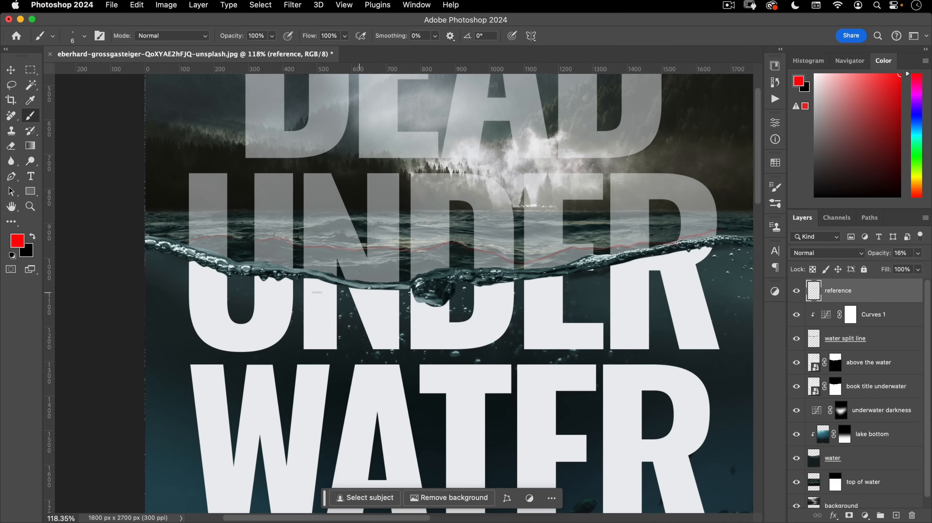
pyautogui.moveTo(196, 251); pyautogui.dragTo(246, 244)
pyautogui.press('p')
# - Trace curved pen anchors left to right along the red guide line past the right edge
pyautogui.moveTo(325, 264); pyautogui.dragTo(271, 278)
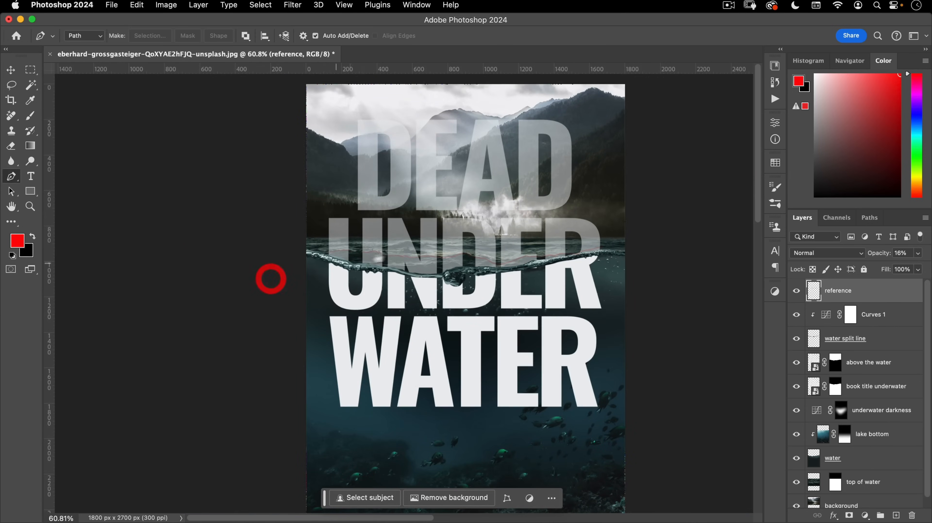
pyautogui.moveTo(463, 265); pyautogui.dragTo(388, 304)
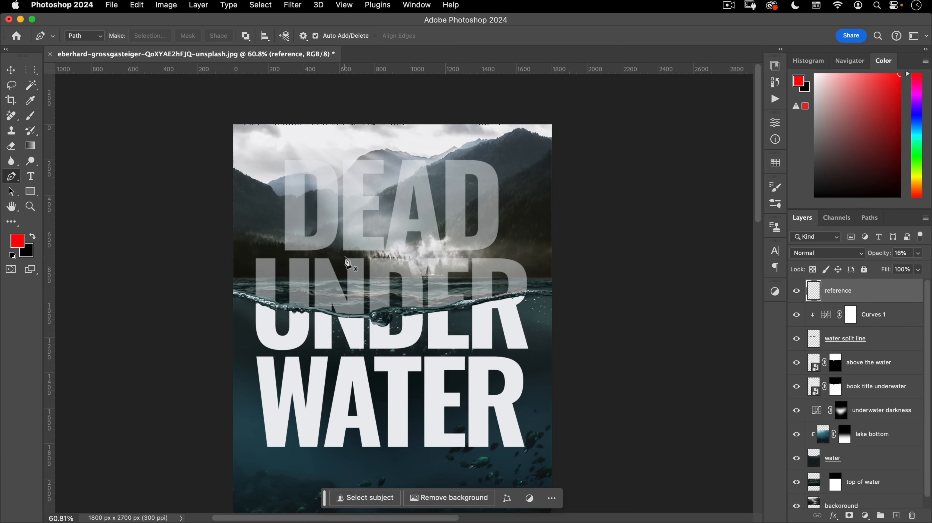
pyautogui.moveTo(236, 297); pyautogui.dragTo(294, 287)
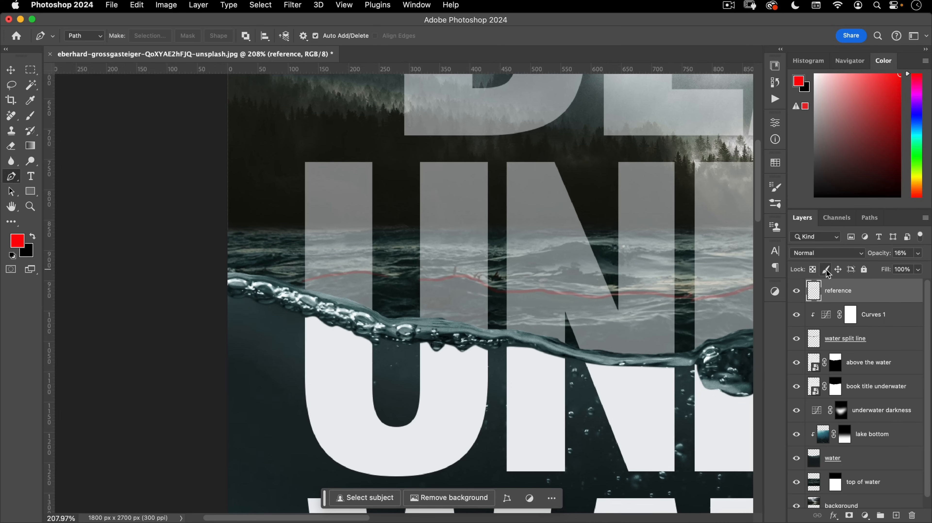
pyautogui.moveTo(224, 267); pyautogui.dragTo(251, 254)
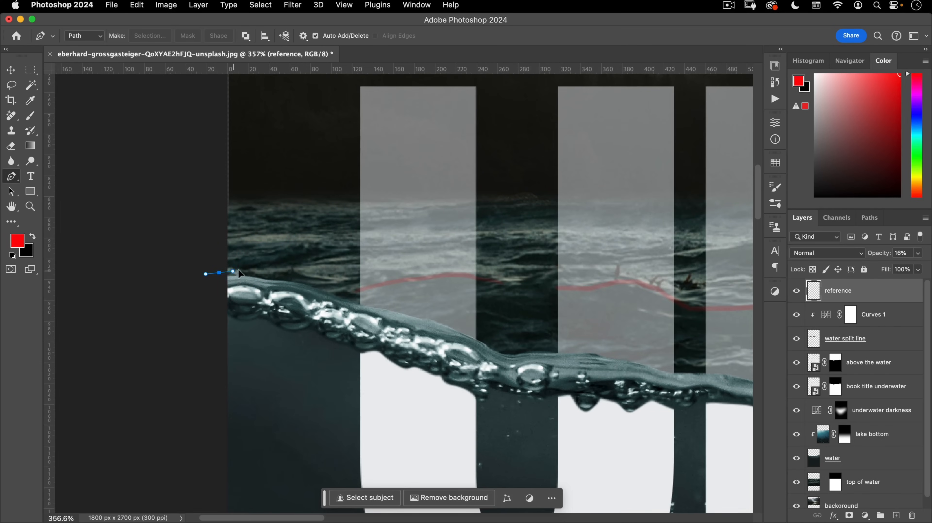
pyautogui.moveTo(274, 267); pyautogui.dragTo(293, 269)
pyautogui.moveTo(349, 292); pyautogui.dragTo(363, 291)
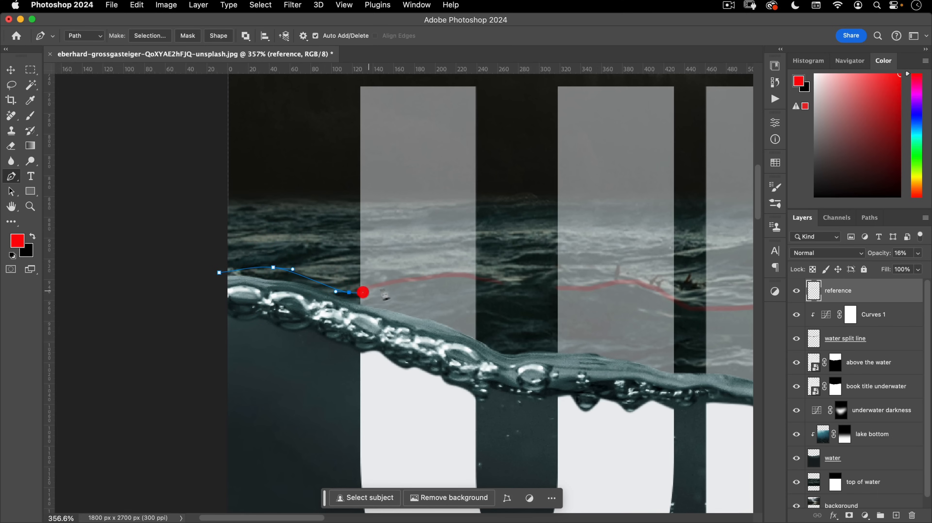
pyautogui.moveTo(416, 272); pyautogui.dragTo(614, 280)
pyautogui.moveTo(633, 281); pyautogui.dragTo(418, 258)
pyautogui.moveTo(473, 290); pyautogui.dragTo(383, 248)
pyautogui.moveTo(443, 275); pyautogui.dragTo(533, 273)
pyautogui.moveTo(602, 256); pyautogui.dragTo(491, 228)
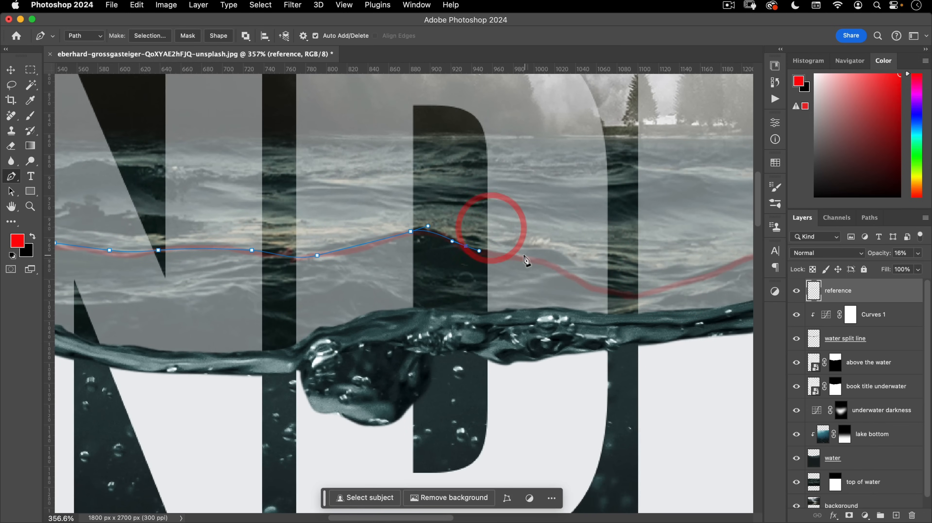
pyautogui.moveTo(572, 258); pyautogui.dragTo(583, 266)
pyautogui.moveTo(619, 291); pyautogui.dragTo(637, 292)
pyautogui.moveTo(657, 253); pyautogui.dragTo(425, 269)
pyautogui.moveTo(477, 289); pyautogui.dragTo(570, 265)
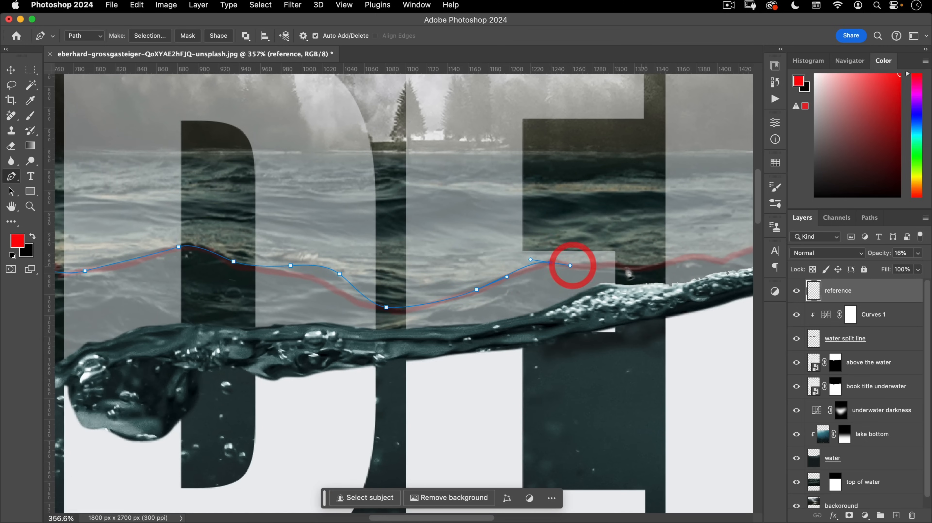
pyautogui.moveTo(627, 268); pyautogui.dragTo(619, 251)
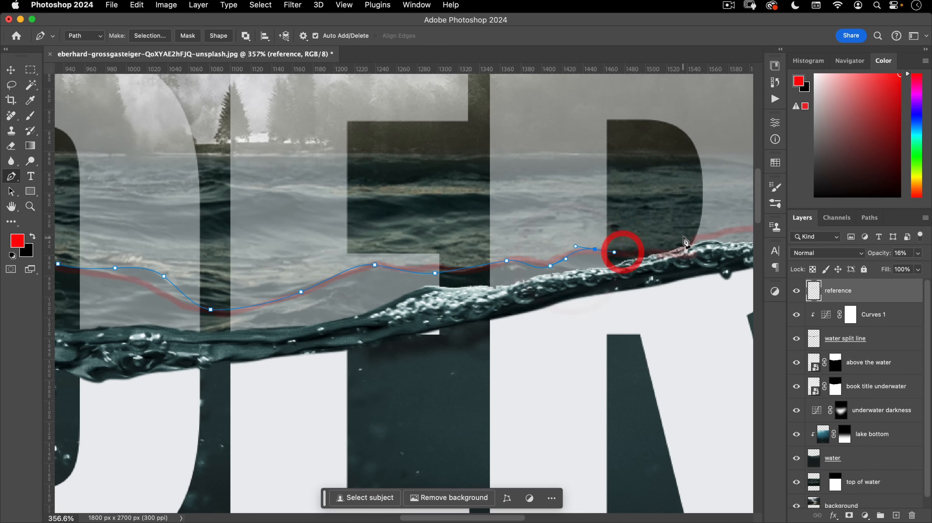
pyautogui.moveTo(682, 244); pyautogui.dragTo(630, 247)
pyautogui.hscroll(10, 626, 243)
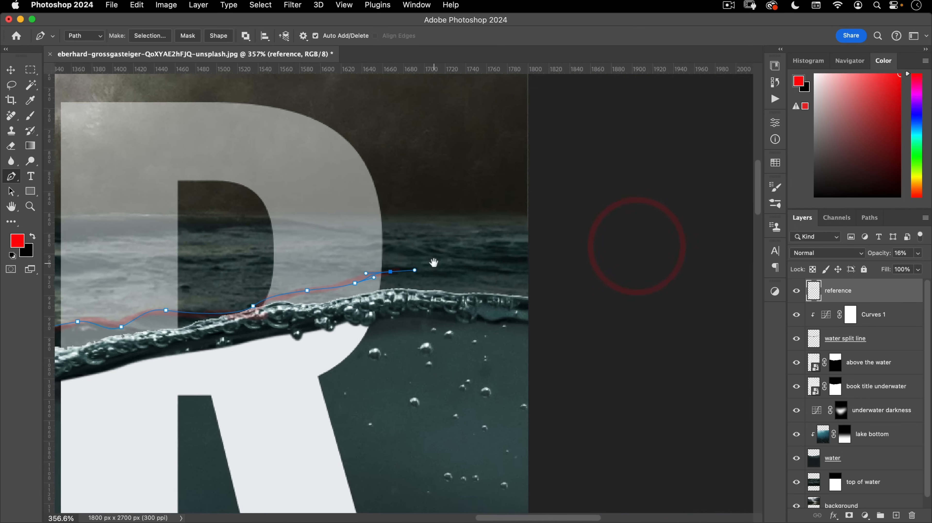
pyautogui.moveTo(552, 274); pyautogui.dragTo(639, 251)
pyautogui.moveTo(569, 242); pyautogui.dragTo(606, 241)
pyautogui.moveTo(663, 250); pyautogui.dragTo(604, 245)
# - Bring the path back right to left along the splash's lower edge to the start
pyautogui.moveTo(530, 254); pyautogui.dragTo(510, 256)
pyautogui.moveTo(412, 276); pyautogui.dragTo(402, 278)
pyautogui.moveTo(306, 291); pyautogui.dragTo(279, 297)
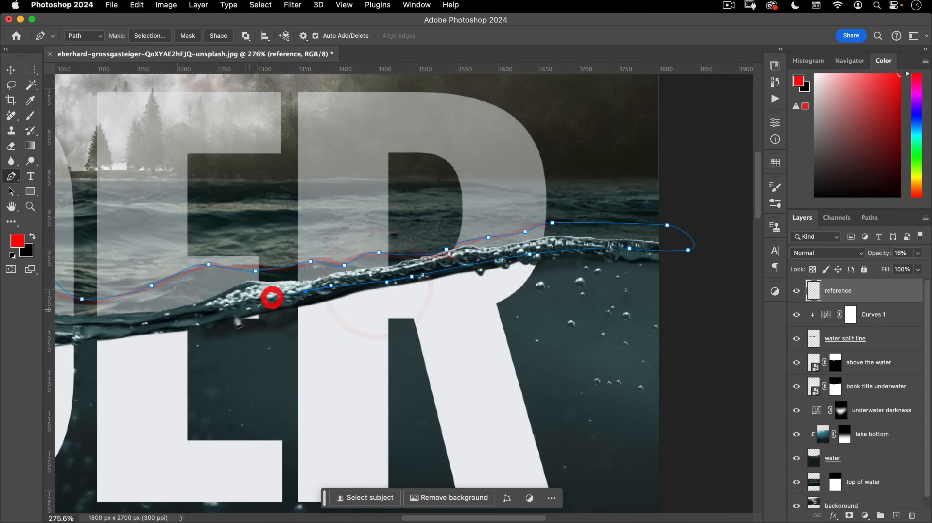
pyautogui.moveTo(200, 315); pyautogui.dragTo(179, 321)
pyautogui.moveTo(102, 310); pyautogui.dragTo(383, 258)
pyautogui.moveTo(318, 270); pyautogui.dragTo(217, 288)
pyautogui.moveTo(188, 261); pyautogui.dragTo(443, 236)
pyautogui.moveTo(389, 264); pyautogui.dragTo(360, 263)
pyautogui.moveTo(254, 255); pyautogui.dragTo(221, 248)
pyautogui.moveTo(221, 238); pyautogui.dragTo(492, 243)
pyautogui.moveTo(400, 233); pyautogui.dragTo(372, 228)
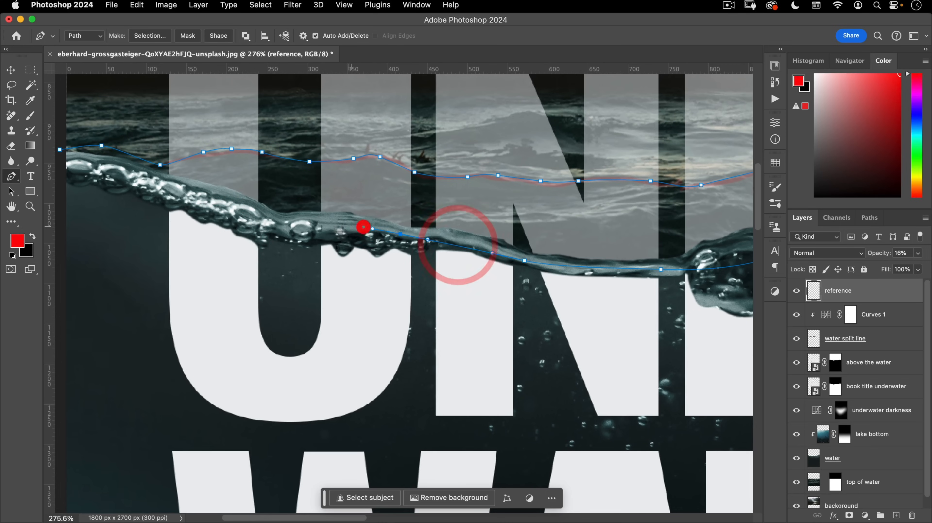
pyautogui.moveTo(262, 219); pyautogui.dragTo(235, 209)
pyautogui.moveTo(103, 167); pyautogui.dragTo(309, 169)
# - Close the wave path and convert it into a selection
pyautogui.click(324, 156)
pyautogui.rightClick(417, 188)
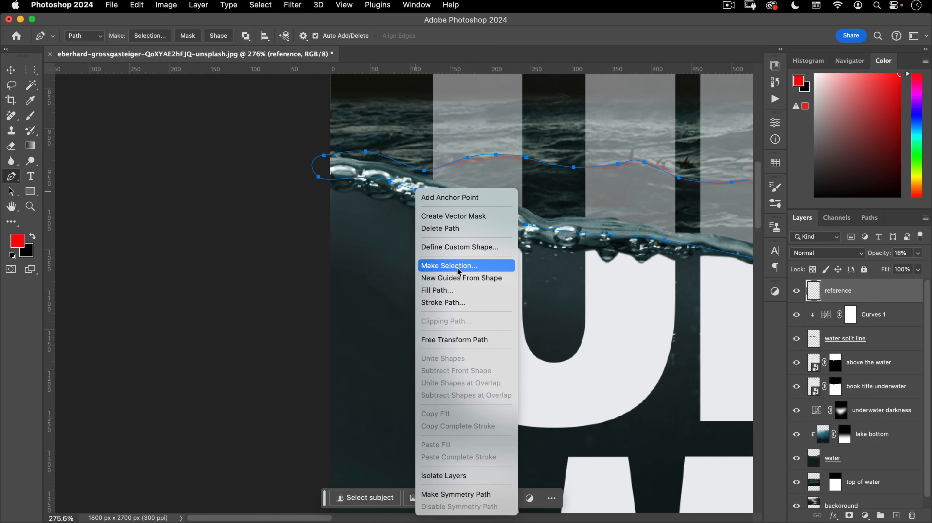
pyautogui.click(450, 265)
pyautogui.press('Return')
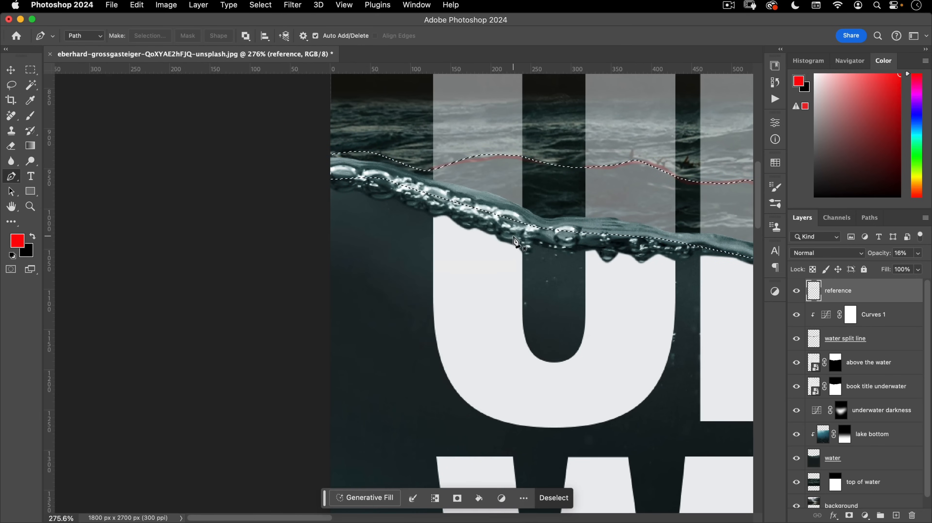
pyautogui.moveTo(385, 277); pyautogui.dragTo(316, 302)
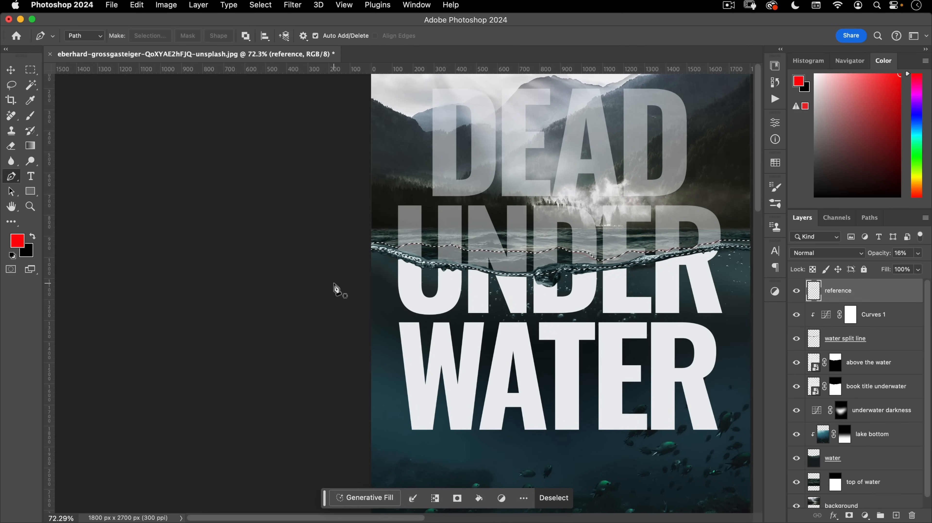
pyautogui.moveTo(491, 234); pyautogui.dragTo(341, 198)
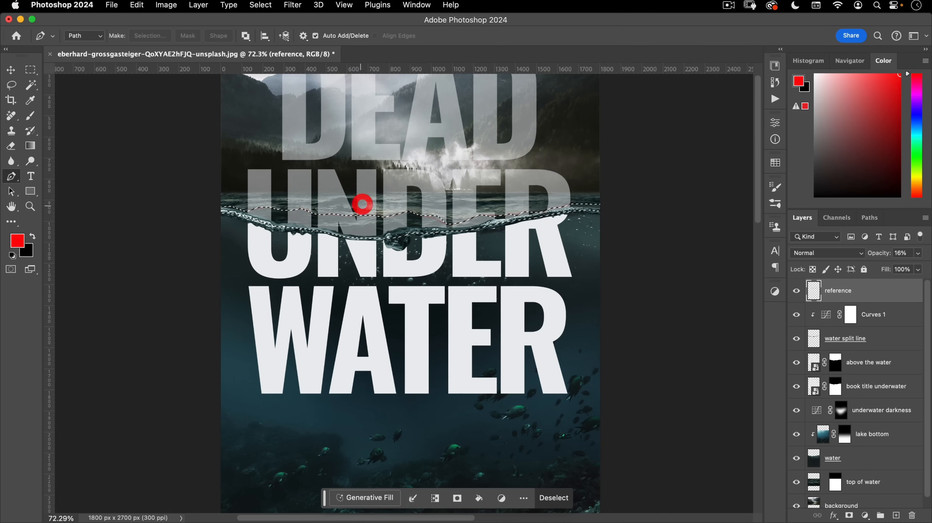
# - Delete the reference layer and duplicate 'above the water' with a new wave-selection mask
pyautogui.moveTo(878, 290); pyautogui.dragTo(912, 514)
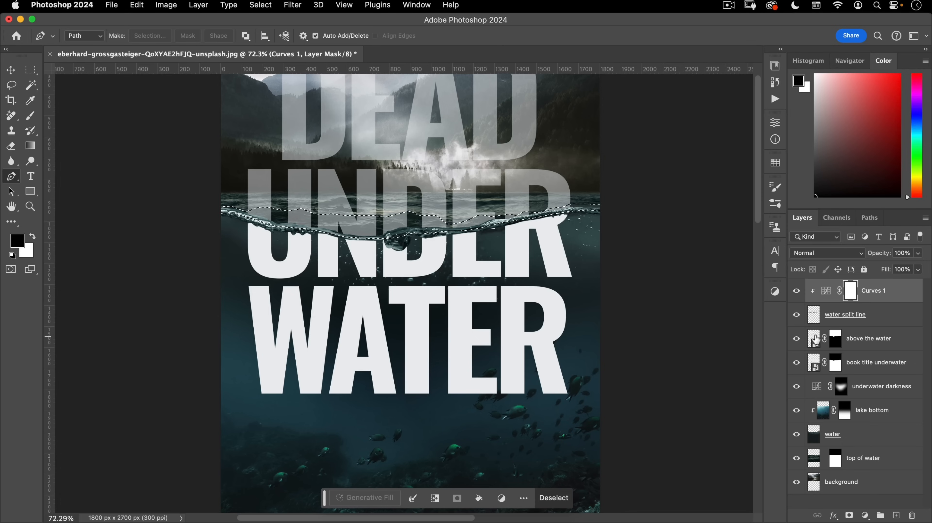
pyautogui.moveTo(815, 341); pyautogui.dragTo(811, 332)
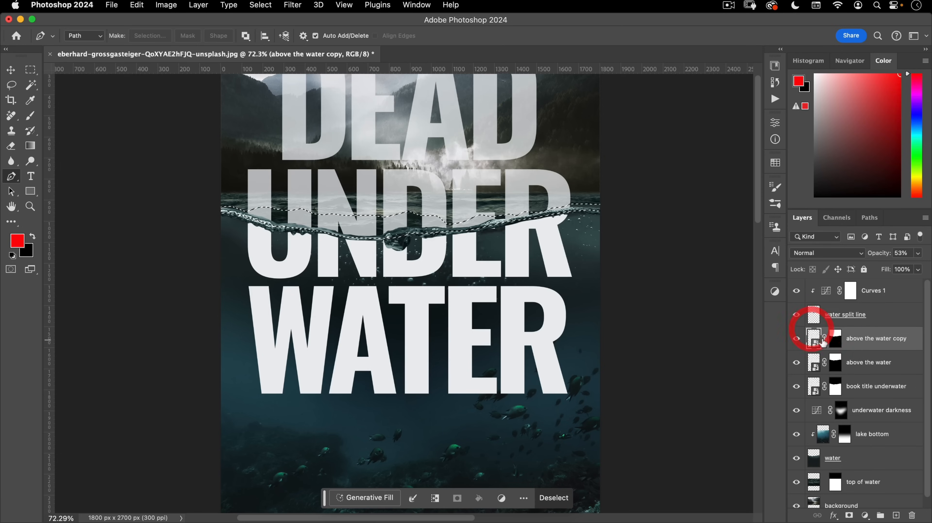
pyautogui.rightClick(835, 338)
pyautogui.click(800, 363)
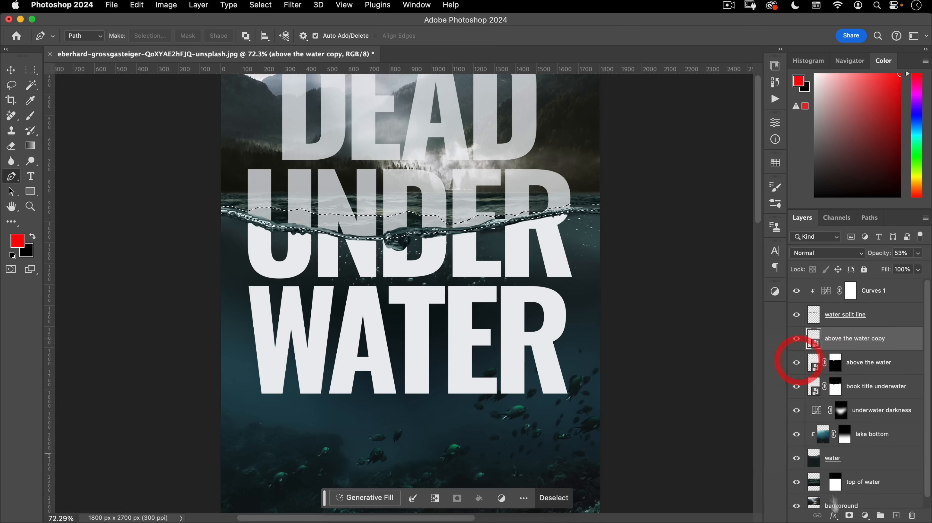
pyautogui.click(849, 514)
pyautogui.moveTo(467, 248); pyautogui.dragTo(469, 301)
# - Set the copy to 100% opacity and rename it 'water surface'
pyautogui.press('v')
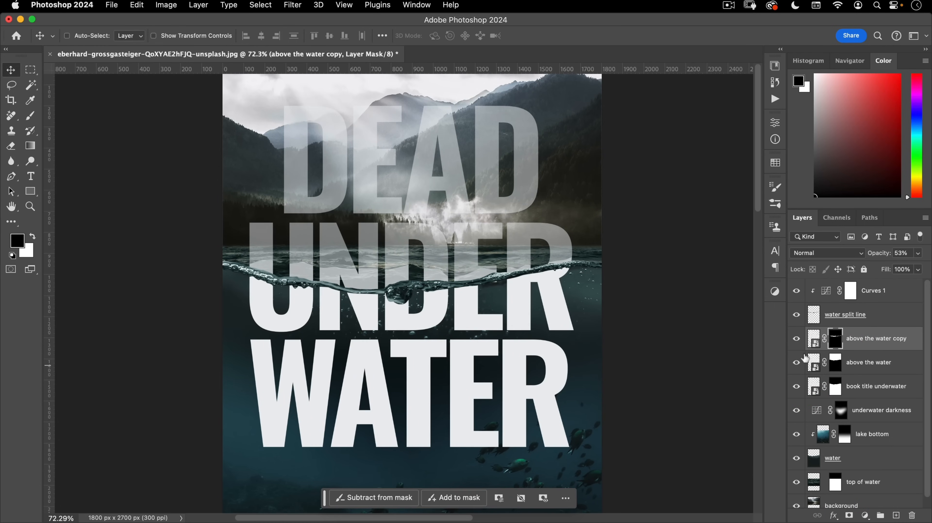
pyautogui.click(815, 340)
pyautogui.moveTo(881, 260); pyautogui.dragTo(886, 259)
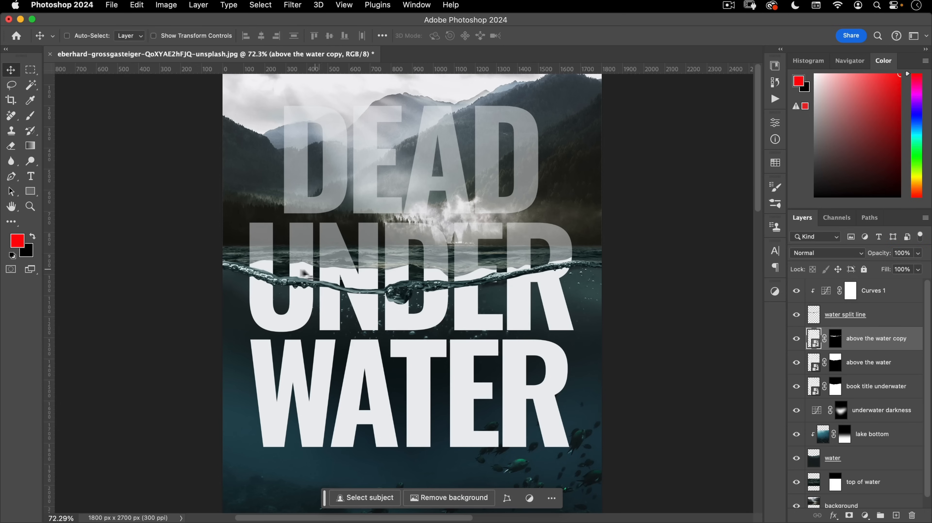
pyautogui.doubleClick(861, 341)
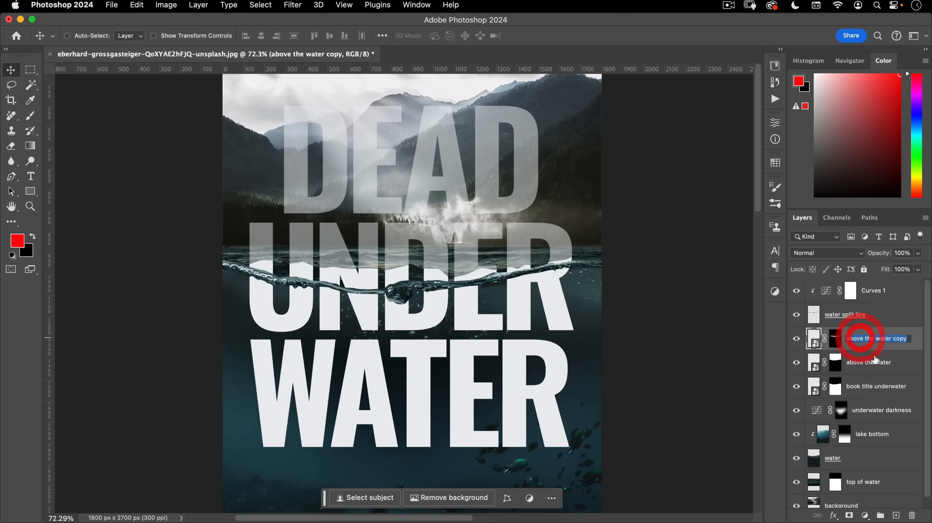
pyautogui.write('water surface')
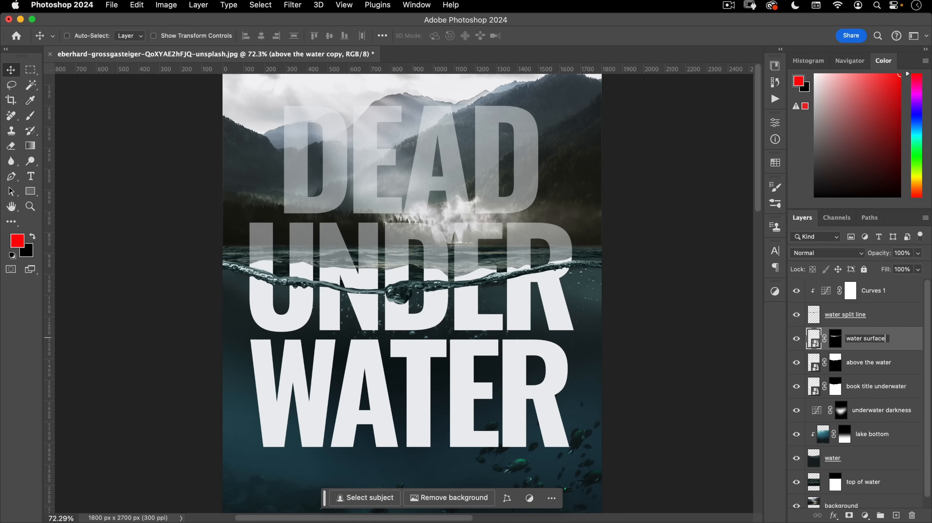
pyautogui.press('Return')
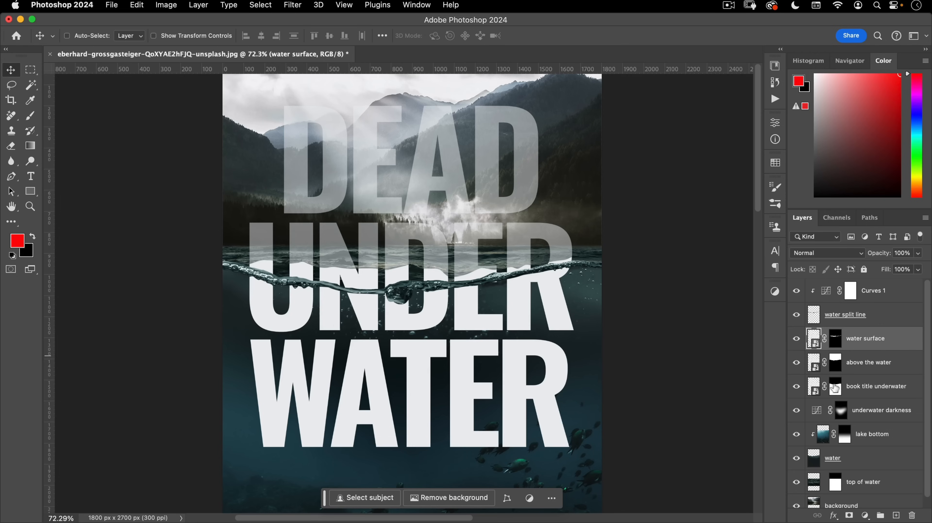
# - Raise the 'above the water' layer's opacity to 100%
pyautogui.click(870, 364)
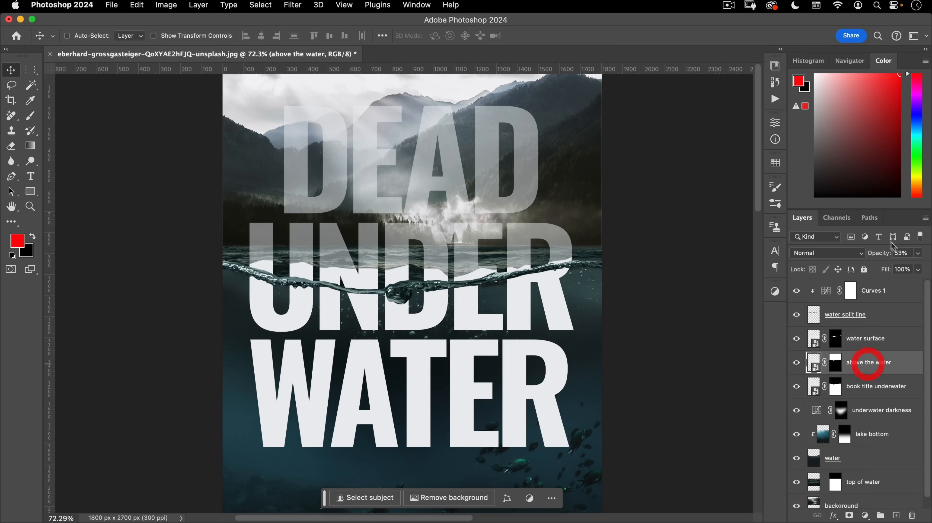
pyautogui.moveTo(875, 258); pyautogui.dragTo(922, 254)
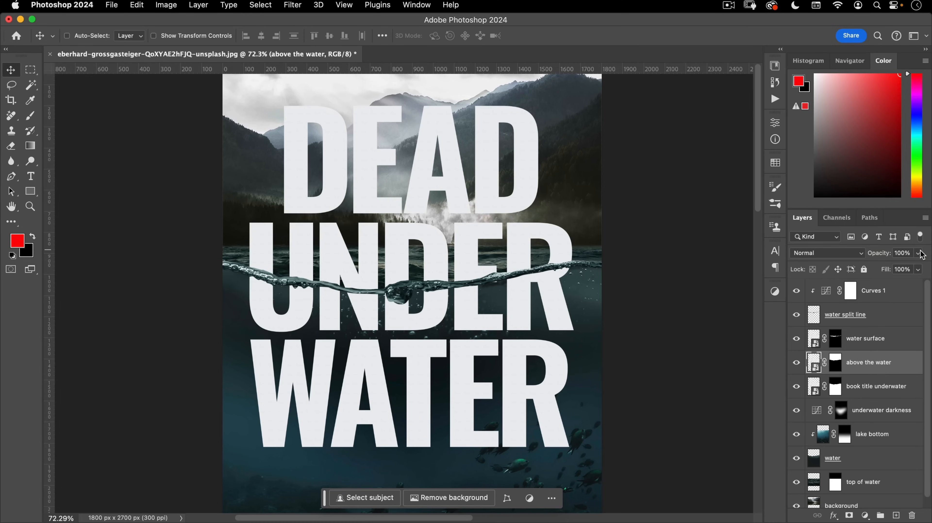
pyautogui.click(810, 363)
pyautogui.scroll(2, 387, 315)
pyautogui.click(390, 318)
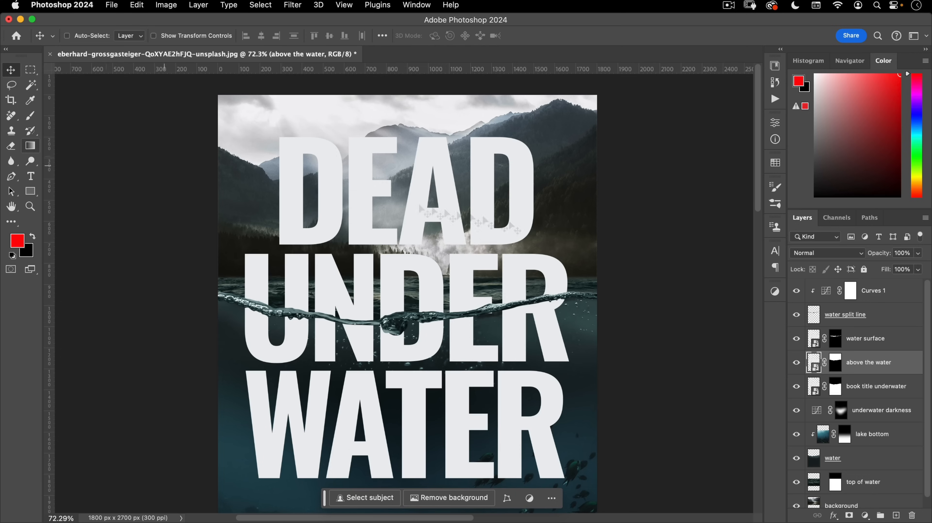
pyautogui.click(30, 145)
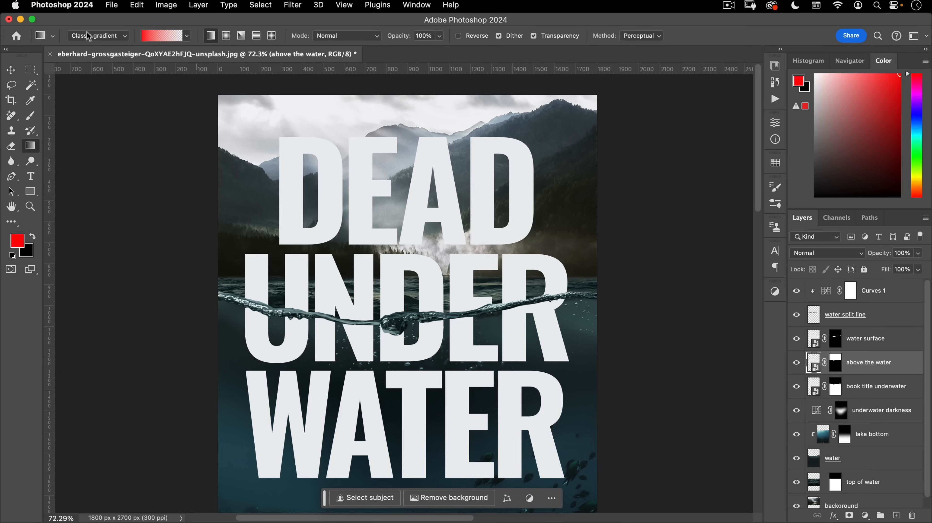
# - Add a new layer clipped to the above-water letters, named 'gradient'
pyautogui.click(896, 515)
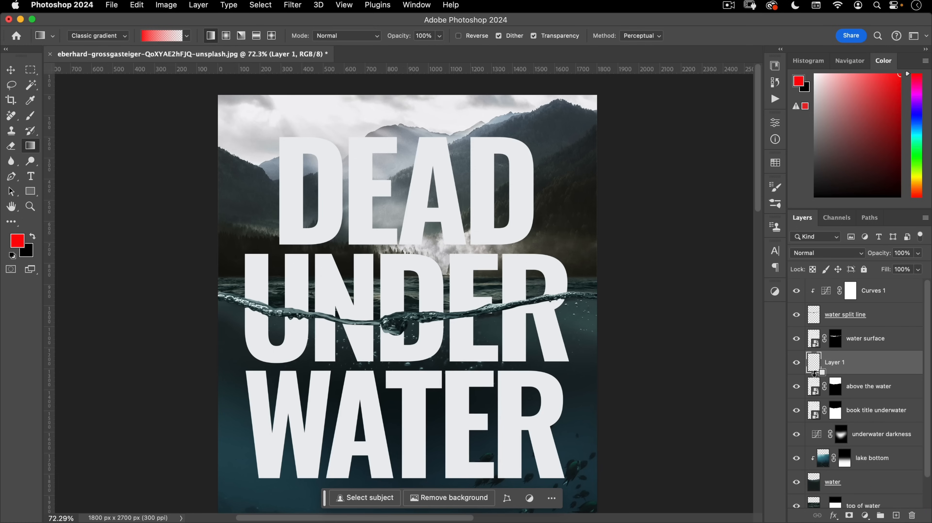
pyautogui.keyDown('alt'); pyautogui.click(815, 372); pyautogui.keyUp('alt')
pyautogui.write('gradient')
pyautogui.press('Return')
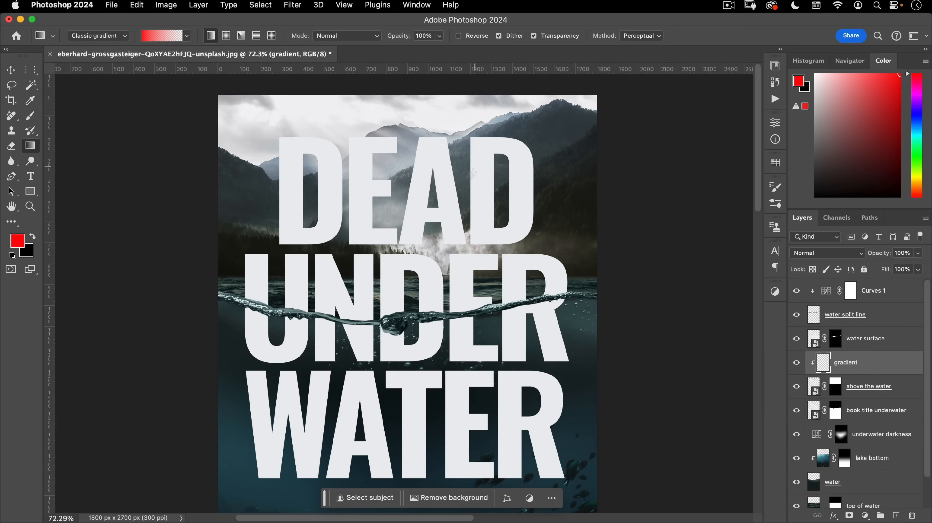
# - Sample a light grey, drag a fade up over the letters, and open Libraries
pyautogui.moveTo(522, 244); pyautogui.dragTo(444, 251)
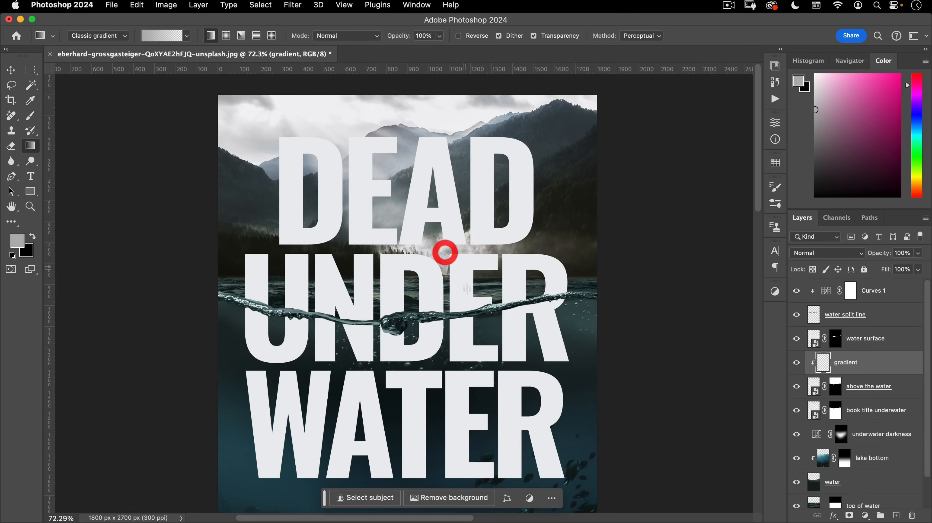
pyautogui.moveTo(454, 314); pyautogui.dragTo(462, 136)
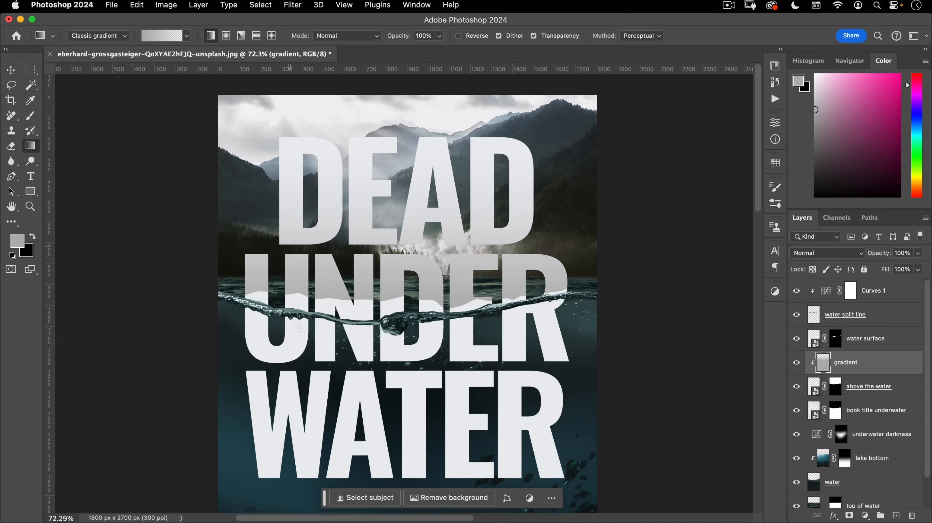
pyautogui.click(775, 66)
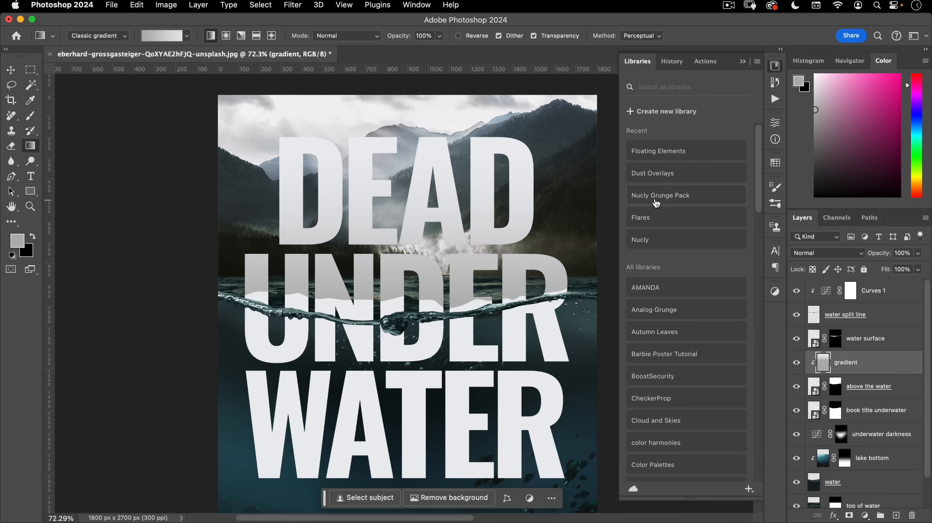
# - Place nucly-grunge-11 from the Nucly Grunge Pack and scale it to cover the title letters
pyautogui.click(657, 198)
pyautogui.moveTo(761, 190); pyautogui.dragTo(755, 243)
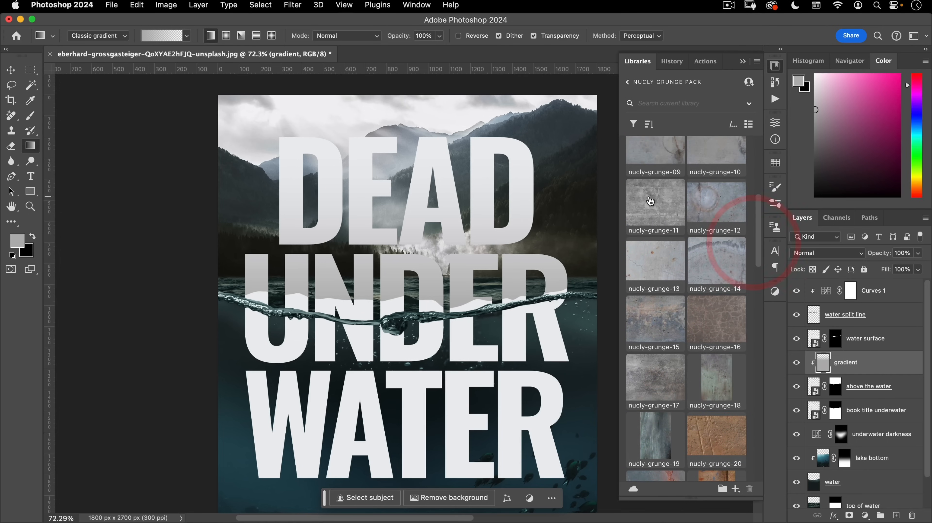
pyautogui.moveTo(650, 201); pyautogui.dragTo(357, 210)
pyautogui.scroll(-2, 387, 277)
pyautogui.moveTo(398, 253); pyautogui.dragTo(309, 196)
pyautogui.moveTo(381, 244); pyautogui.dragTo(414, 282)
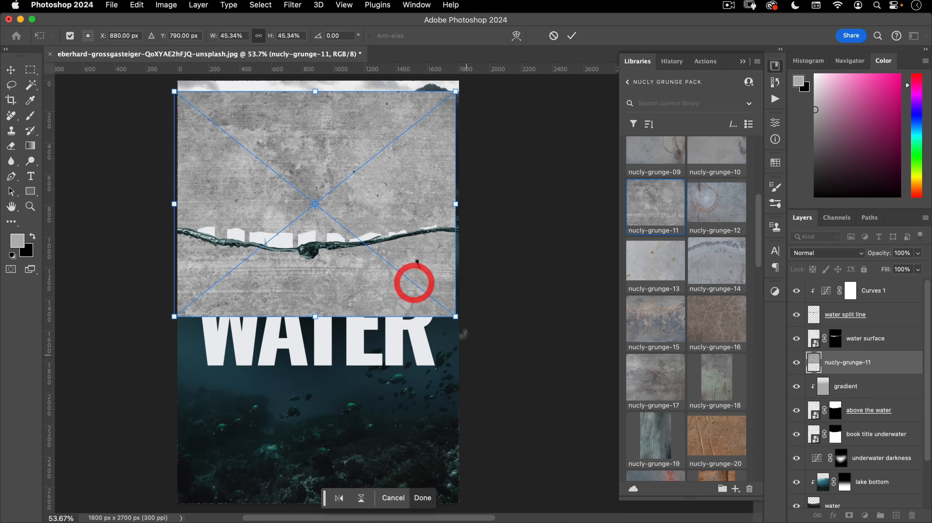
pyautogui.moveTo(455, 316); pyautogui.dragTo(526, 373)
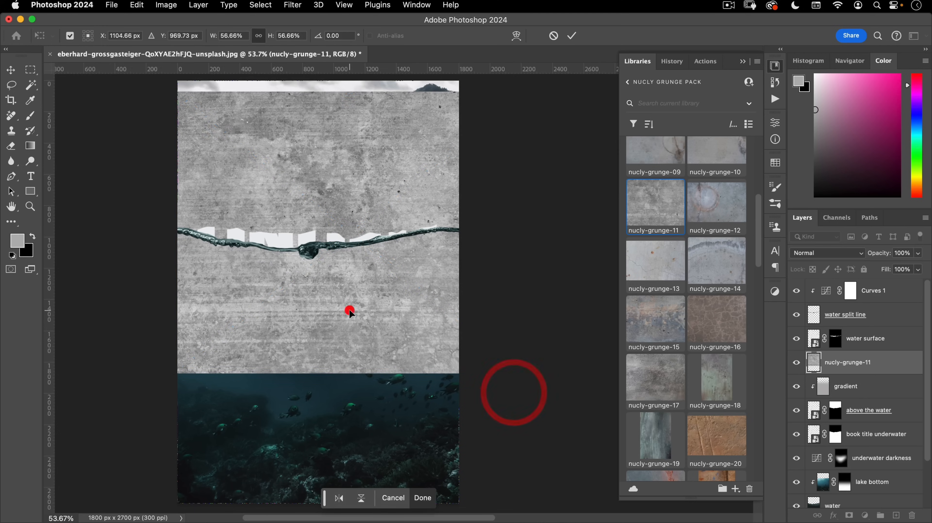
pyautogui.doubleClick(350, 311)
pyautogui.moveTo(319, 268); pyautogui.dragTo(336, 259)
pyautogui.moveTo(336, 259); pyautogui.dragTo(423, 281)
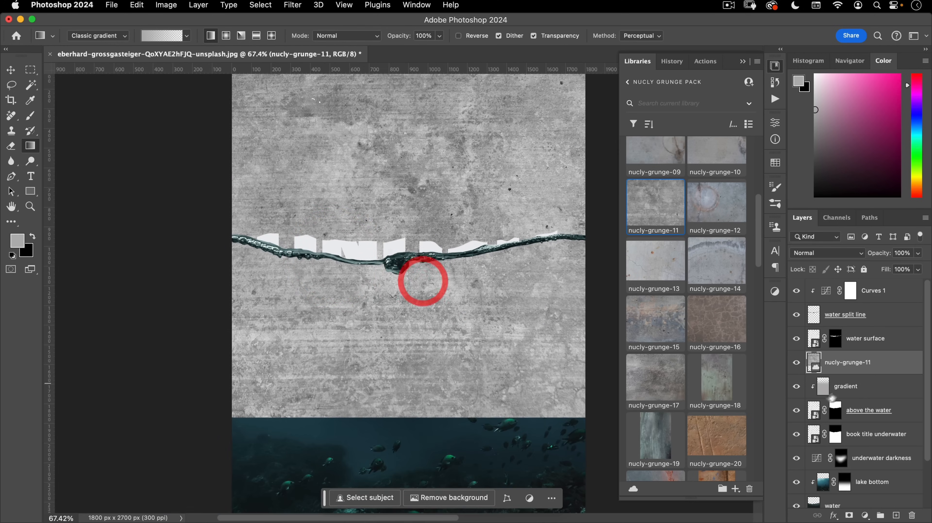
# - Clip the grunge layer below 'gradient' and set the gradient layer to Multiply
pyautogui.keyDown('alt'); pyautogui.click(828, 374); pyautogui.keyUp('alt')
pyautogui.moveTo(827, 373); pyautogui.dragTo(852, 387)
pyautogui.moveTo(412, 301); pyautogui.dragTo(400, 340)
pyautogui.click(853, 362)
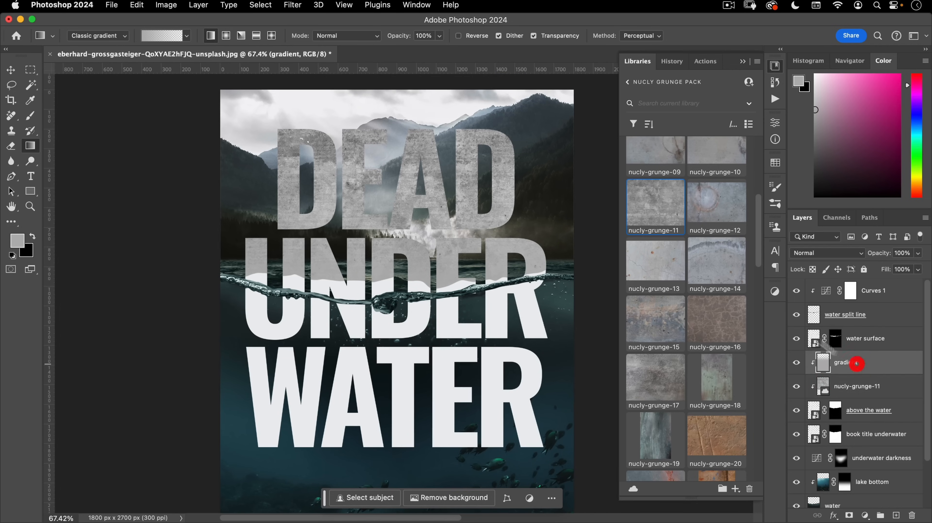
pyautogui.click(816, 253)
pyautogui.click(812, 291)
# - Set the nucly-grunge-11 layer's opacity to 20%
pyautogui.click(856, 387)
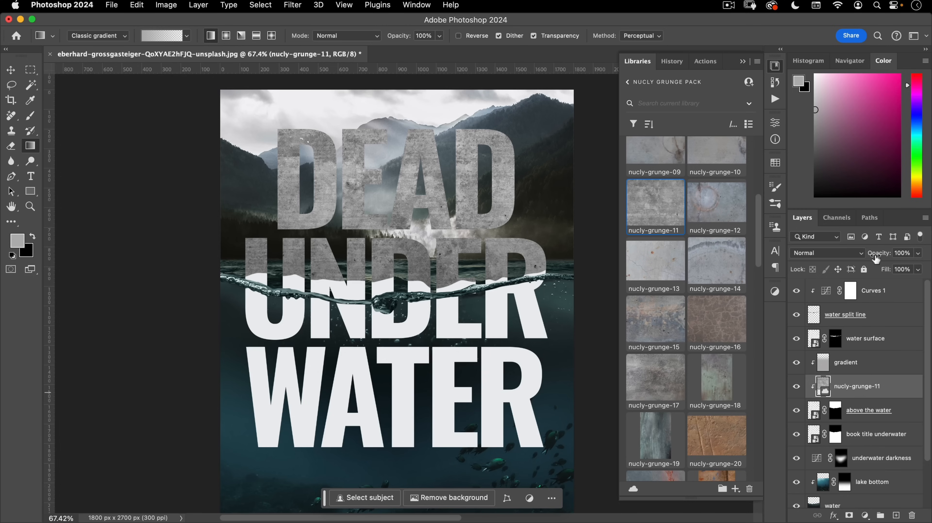
pyautogui.press('2')
pyautogui.press('v')
pyautogui.press('2')
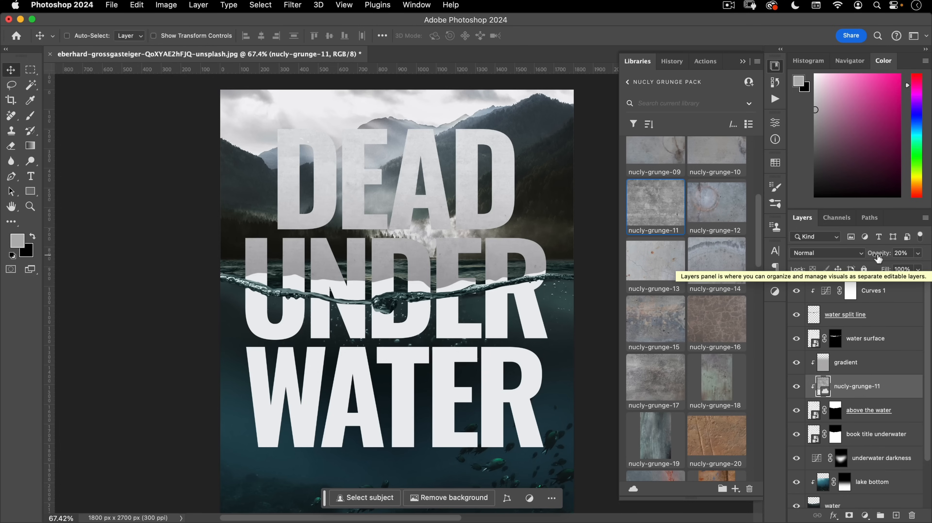
pyautogui.moveTo(397, 255)
pyautogui.mouseDown()
pyautogui.moveTo(392, 271)
pyautogui.moveTo(410, 264)
pyautogui.mouseUp()
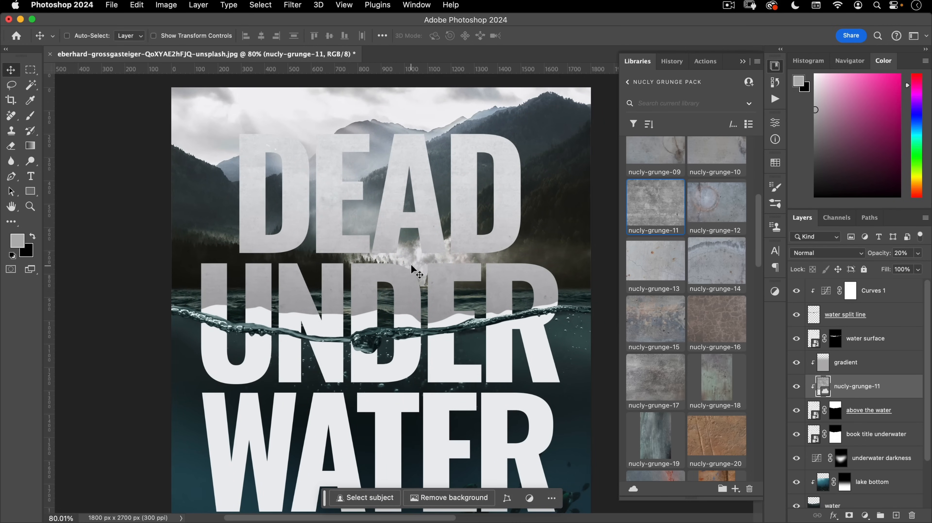
# - Add Bevel & Emboss to 'above the water' with 815% depth and 2 px size
pyautogui.click(814, 413)
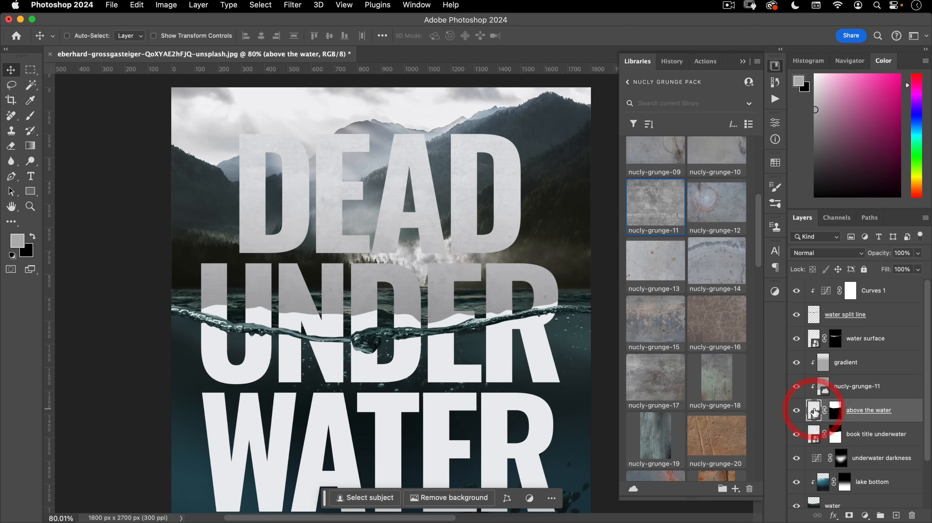
pyautogui.click(832, 516)
pyautogui.click(849, 437)
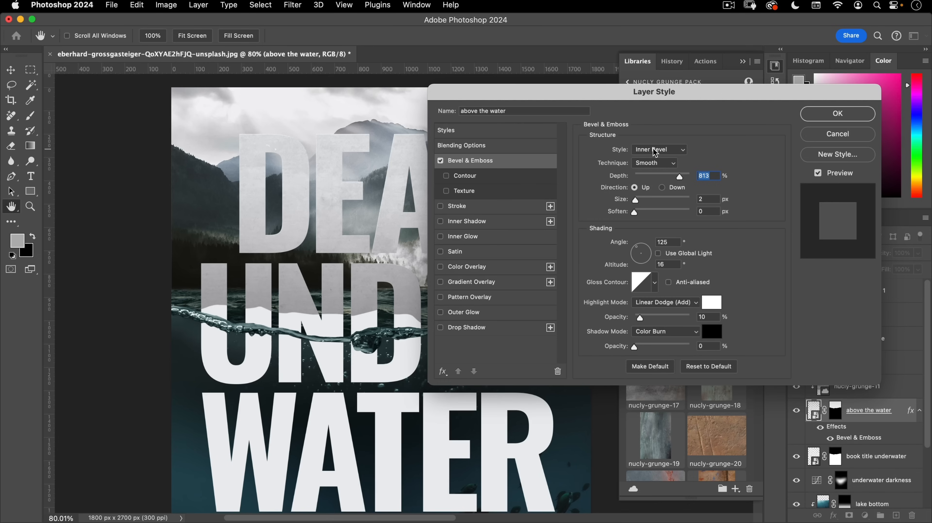
pyautogui.moveTo(665, 93); pyautogui.dragTo(575, 70)
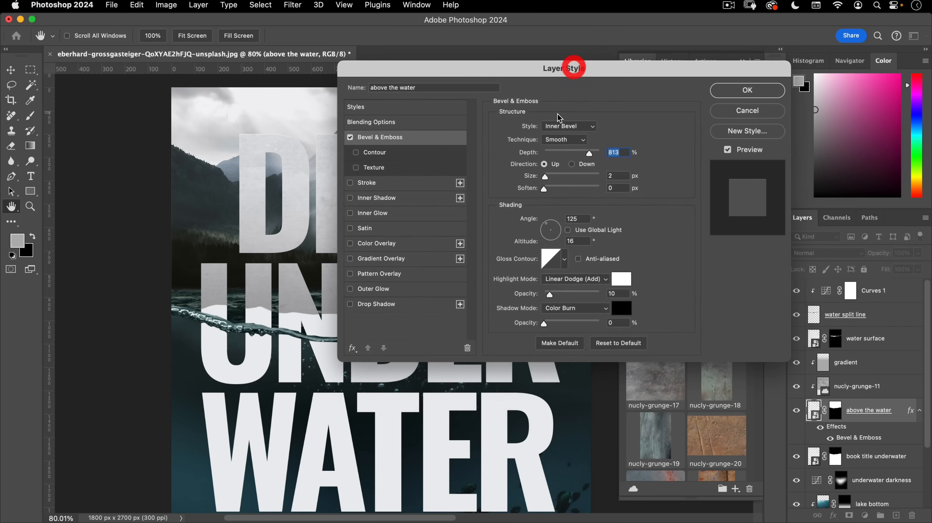
pyautogui.click(622, 342)
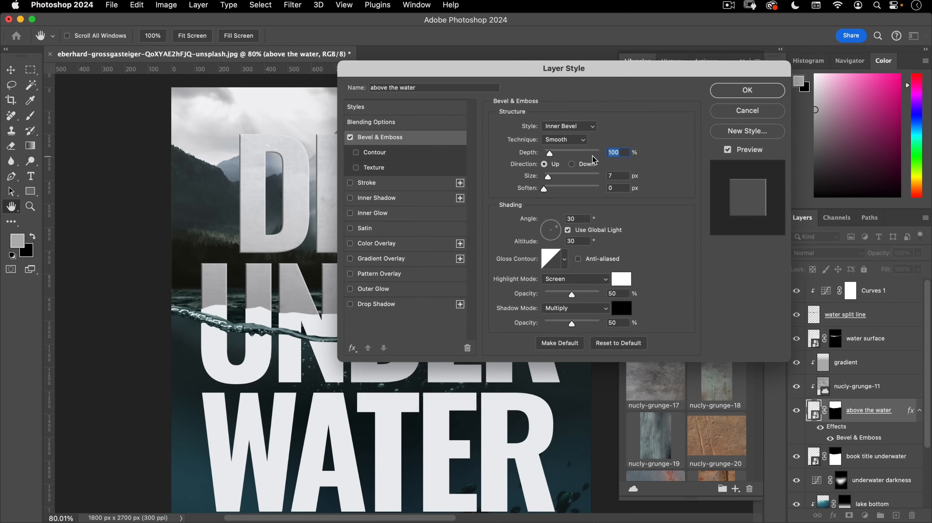
pyautogui.write('8')
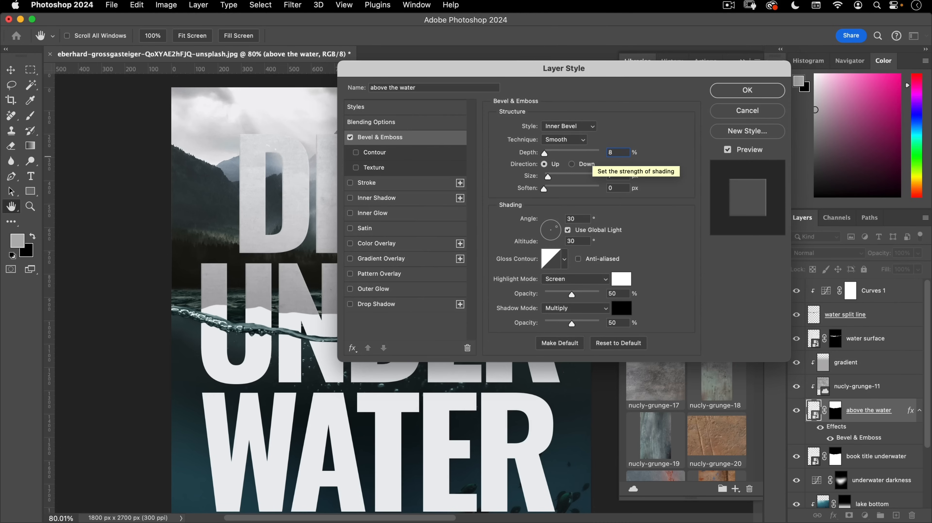
pyautogui.write('15')
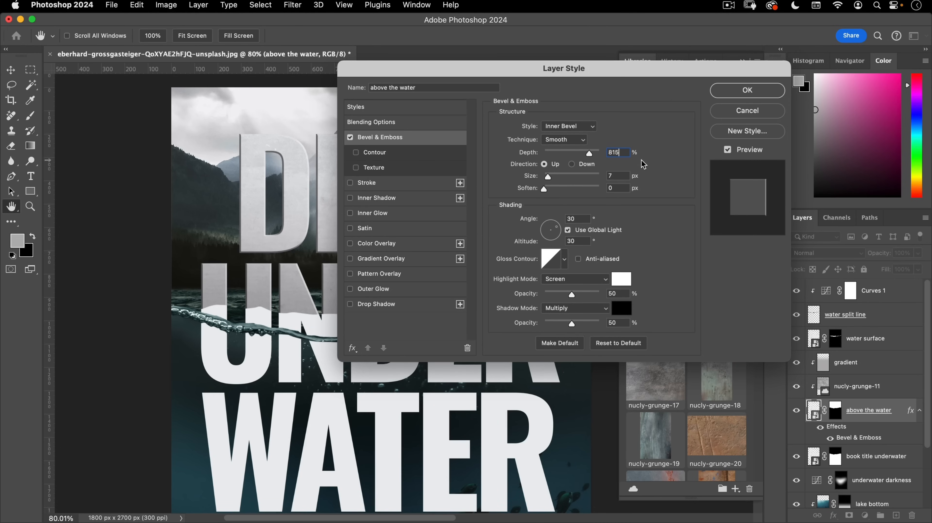
pyautogui.moveTo(619, 175); pyautogui.dragTo(573, 173)
pyautogui.write('2')
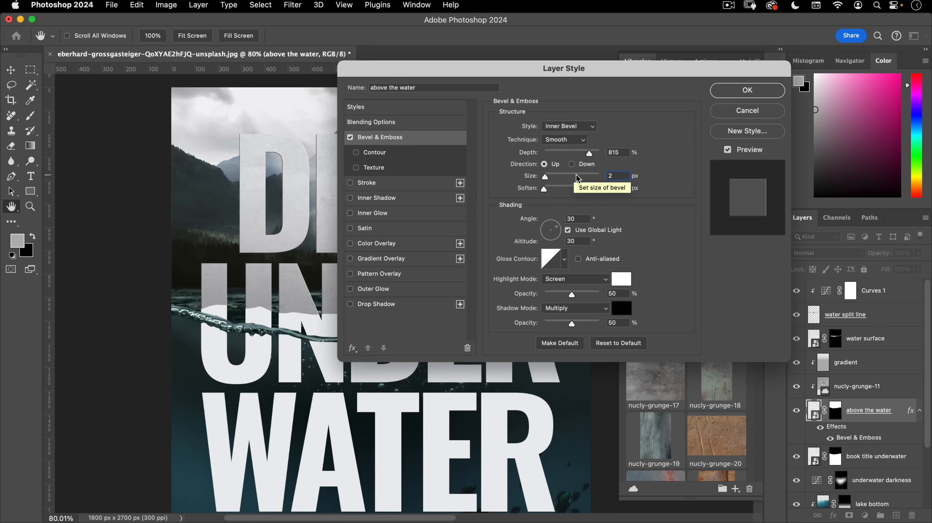
# - Turn off Use Global Light and set the bevel angle to 125°
pyautogui.moveTo(534, 72); pyautogui.dragTo(543, 46)
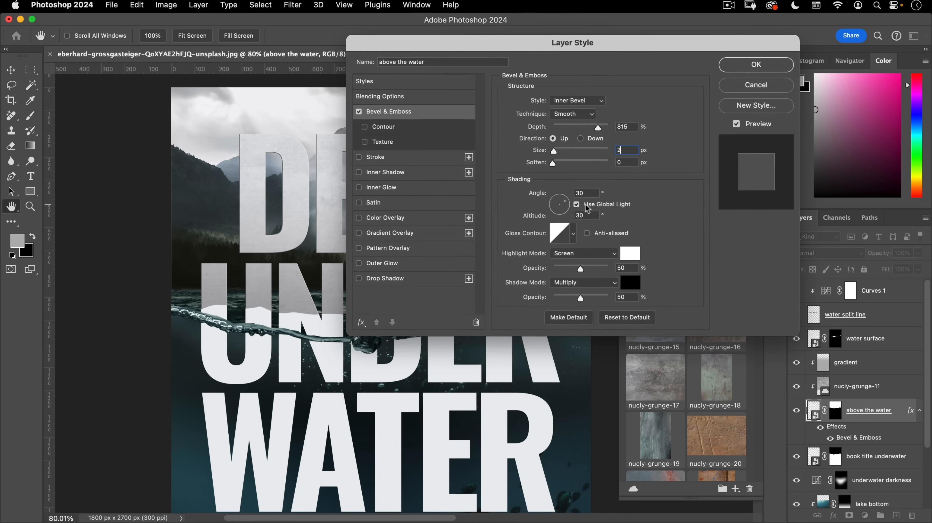
pyautogui.click(578, 204)
pyautogui.moveTo(589, 193); pyautogui.dragTo(523, 191)
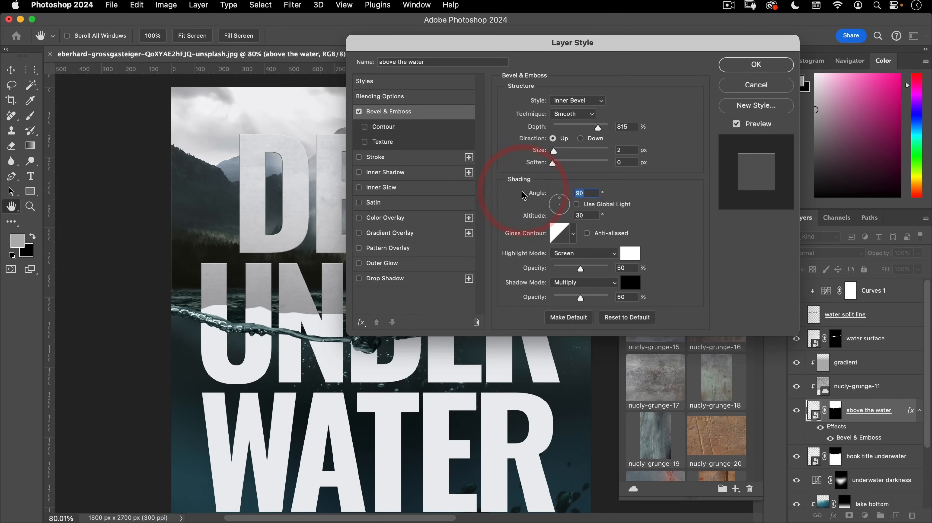
pyautogui.write('125')
pyautogui.press('Tab')
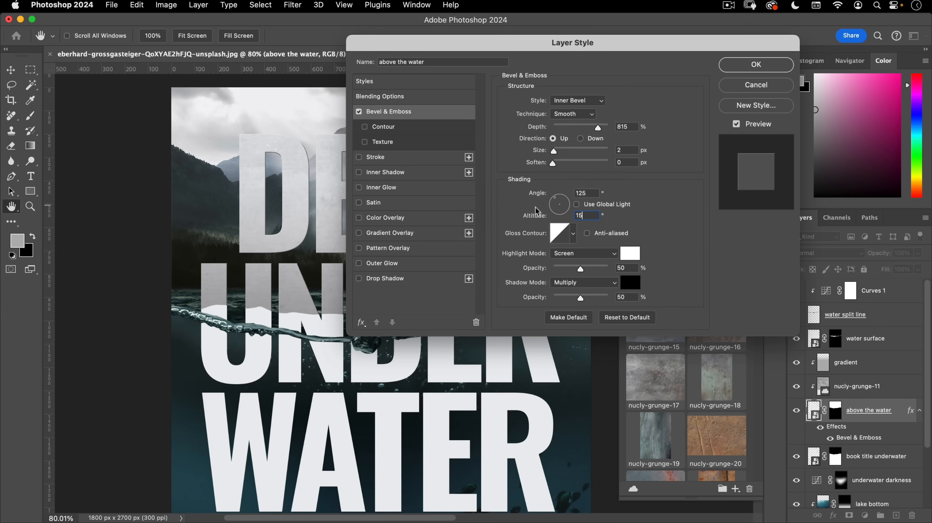
# - Set highlights to Linear Dodge (Add) and shadows to Color Burn at 32%, then apply
pyautogui.click(584, 253)
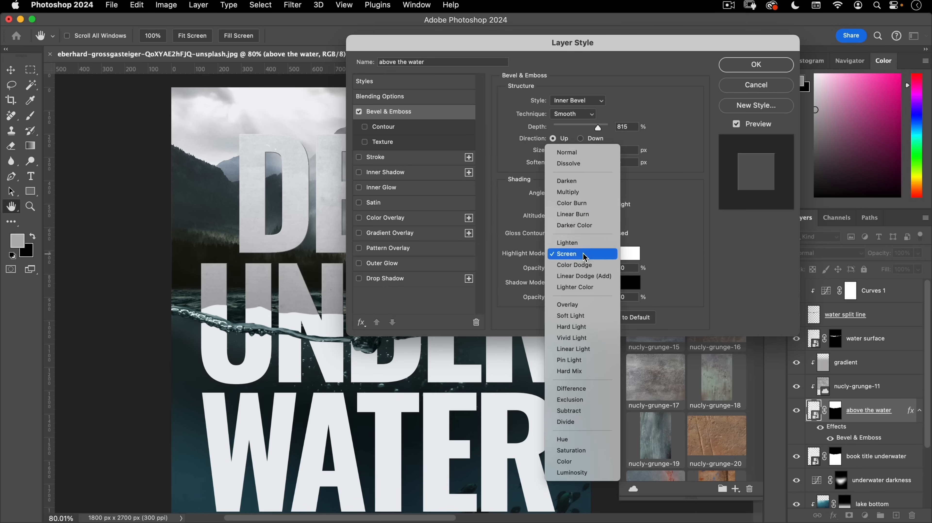
pyautogui.click(582, 276)
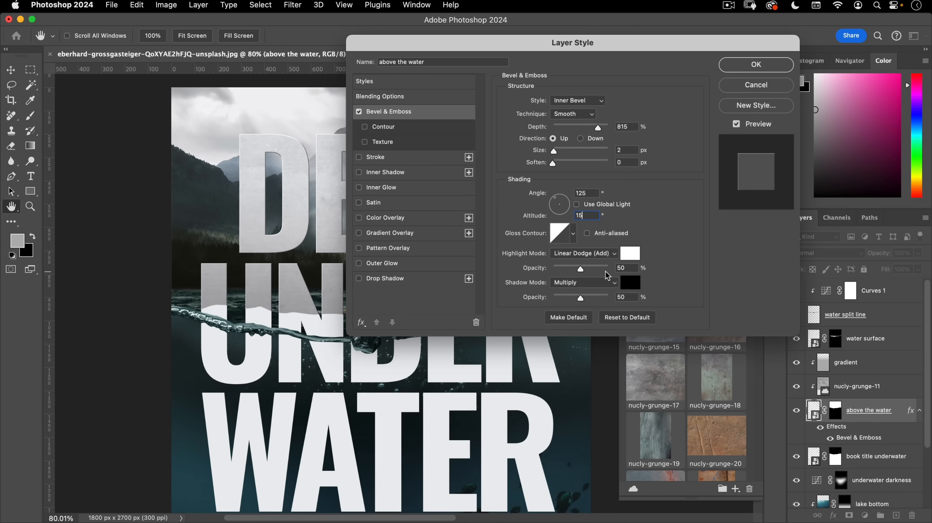
pyautogui.click(577, 283)
pyautogui.click(577, 293)
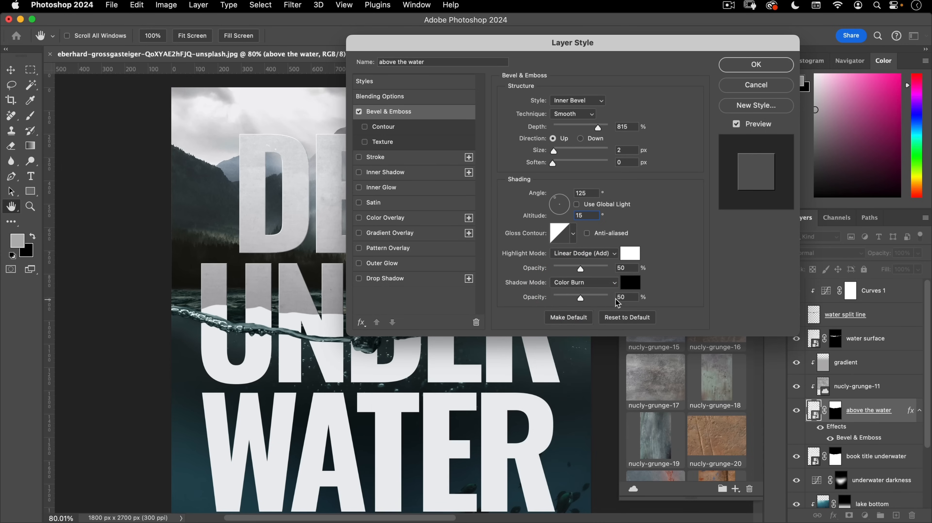
pyautogui.moveTo(633, 297); pyautogui.dragTo(581, 299)
pyautogui.write('33')
pyautogui.click(741, 61)
# - Inspect the DEAD letter edges and hide the water surface layer
pyautogui.moveTo(311, 144); pyautogui.dragTo(387, 105)
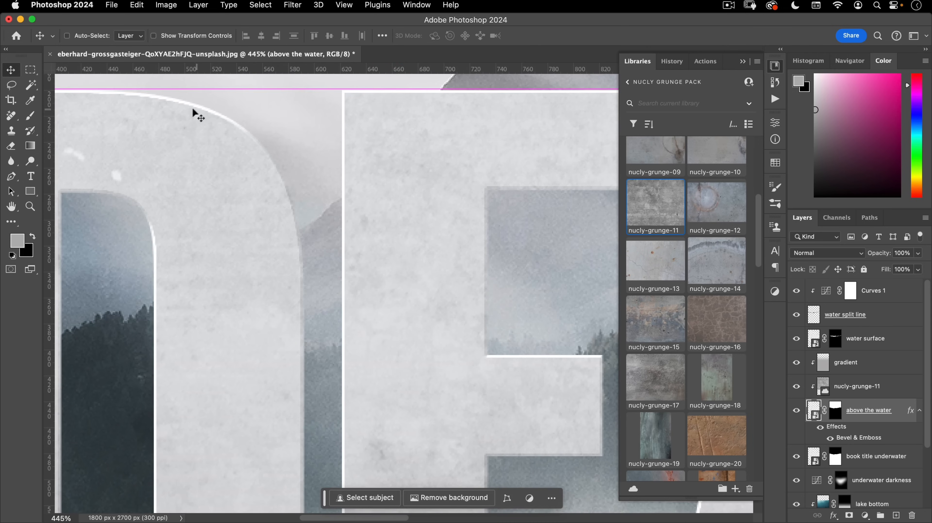
pyautogui.moveTo(350, 202); pyautogui.dragTo(273, 274)
pyautogui.moveTo(486, 277); pyautogui.dragTo(437, 244)
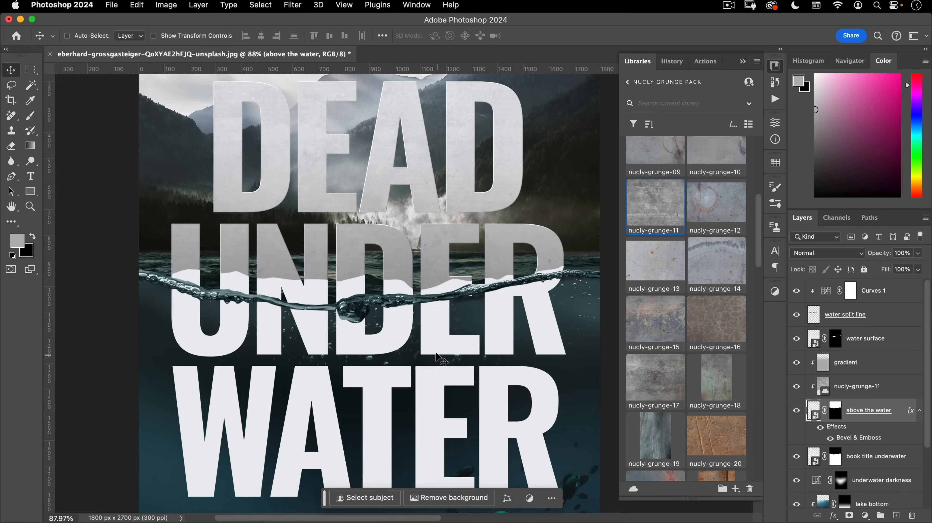
pyautogui.moveTo(430, 321); pyautogui.dragTo(422, 233)
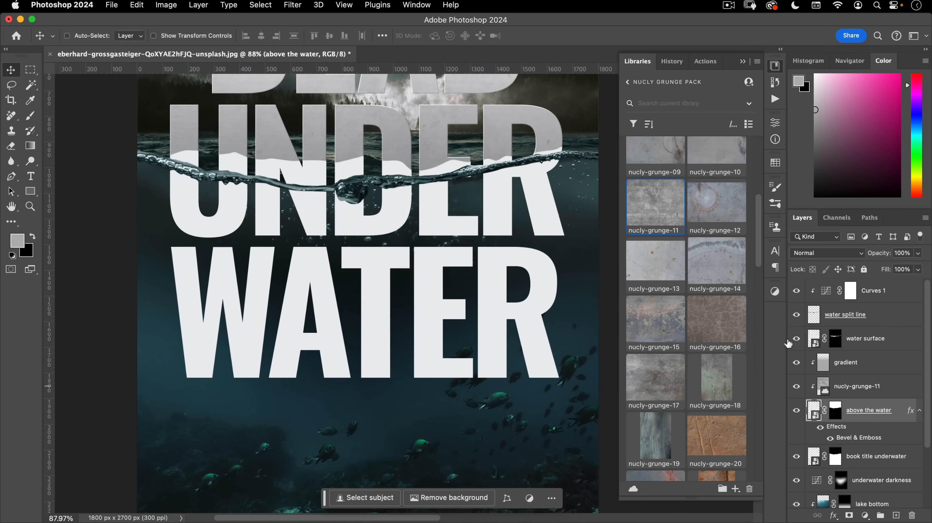
pyautogui.click(797, 339)
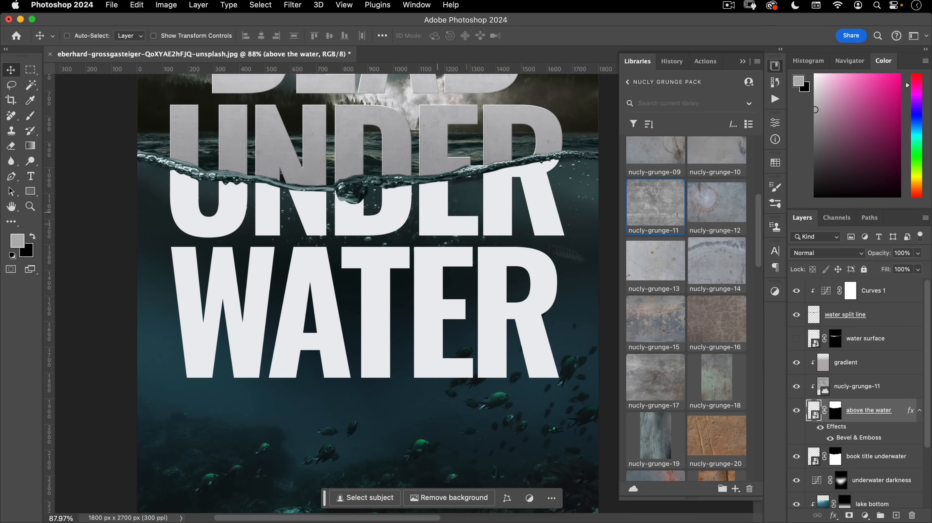
pyautogui.moveTo(401, 250); pyautogui.dragTo(419, 349)
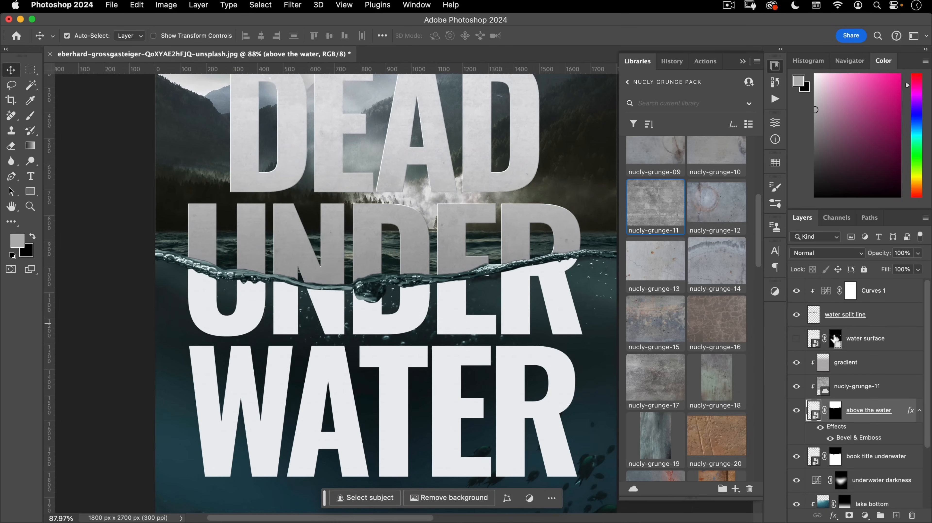
# - Fill the water surface mask selection with black in the 'above the water' mask, then deselect
pyautogui.keyDown('super'); pyautogui.click(836, 338); pyautogui.keyUp('super')
pyautogui.scroll(-3, 812, 412)
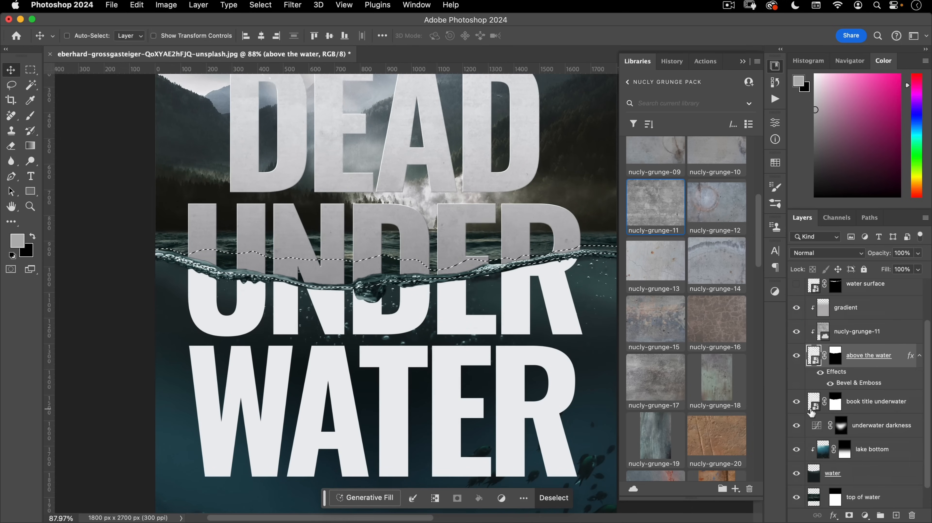
pyautogui.click(835, 360)
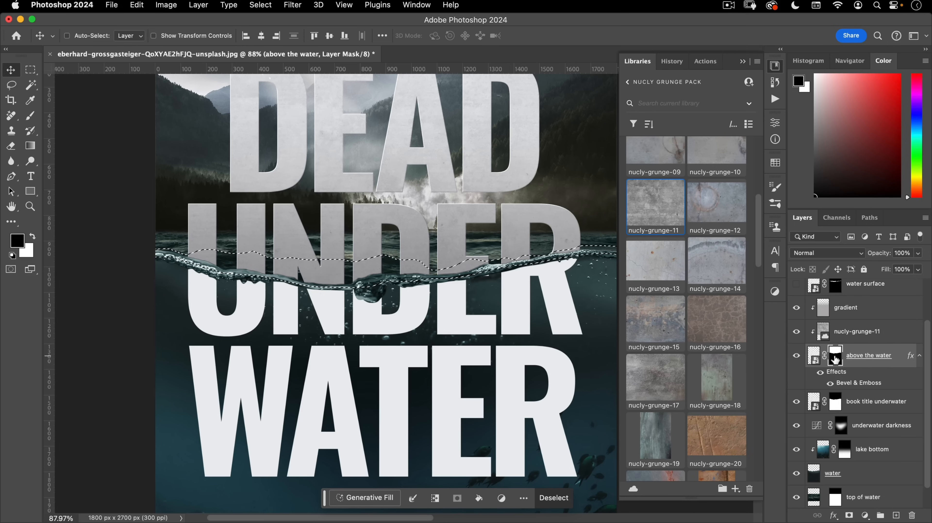
pyautogui.hotkey('alt', 'BackSpace')
pyautogui.press('super+d')
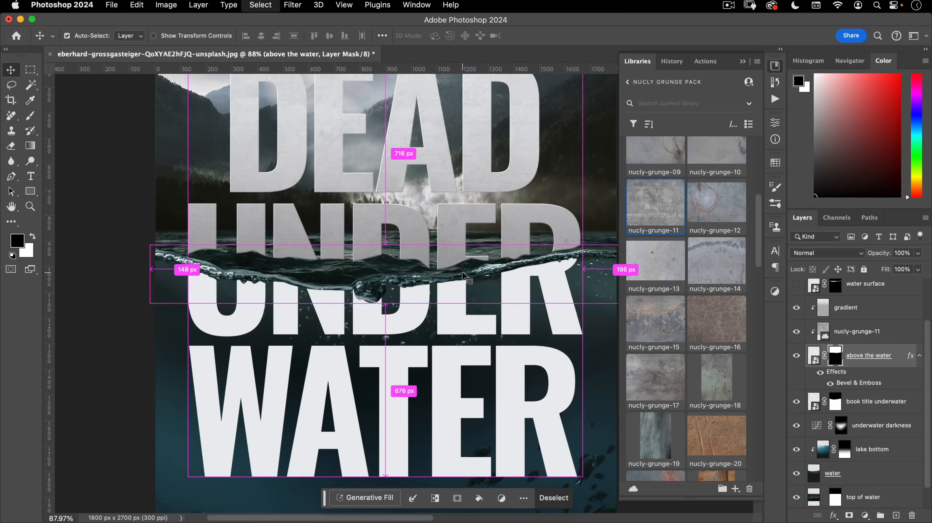
pyautogui.moveTo(282, 254)
pyautogui.mouseDown()
pyautogui.moveTo(391, 216)
pyautogui.moveTo(308, 273)
pyautogui.mouseUp()
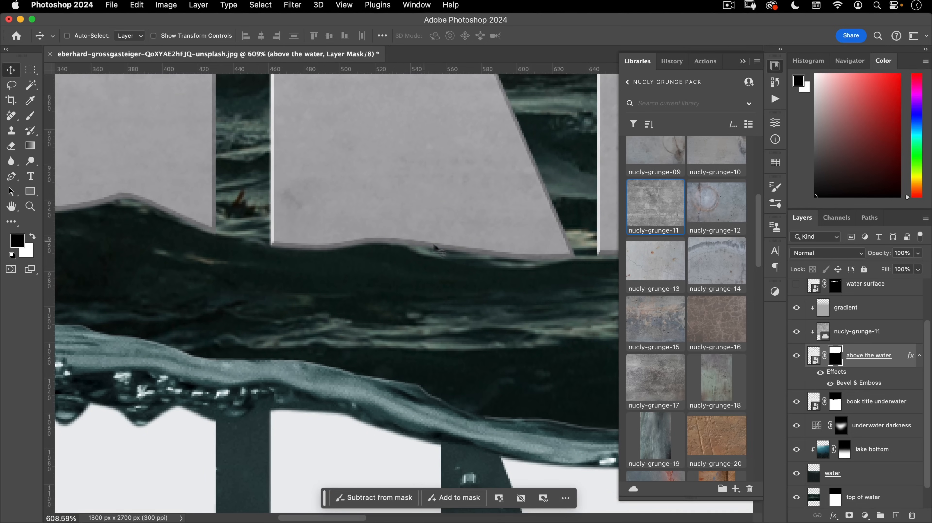
pyautogui.moveTo(139, 236); pyautogui.dragTo(597, 274)
pyautogui.moveTo(495, 256); pyautogui.dragTo(342, 247)
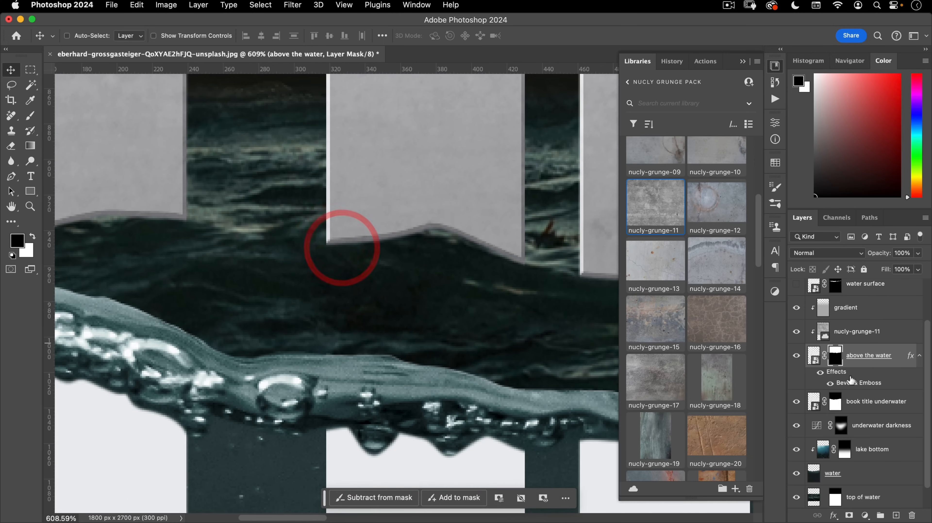
# - Enable Layer Mask Hides Effects in the 'above the water' Blending Options
pyautogui.doubleClick(845, 381)
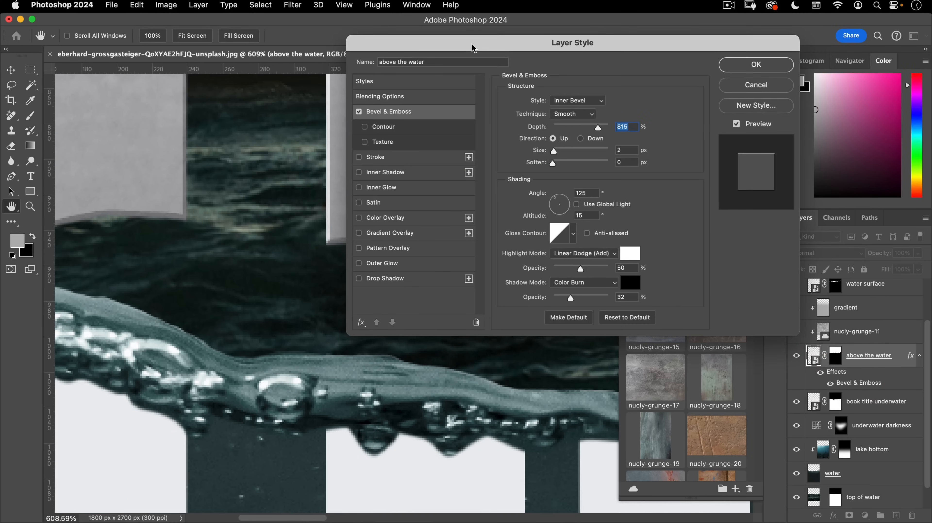
pyautogui.moveTo(472, 44); pyautogui.dragTo(588, 149)
pyautogui.click(489, 205)
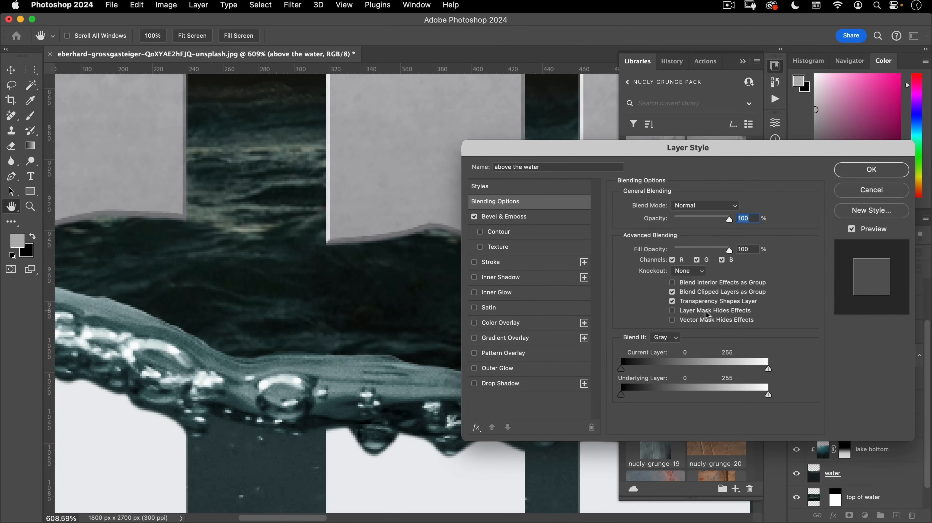
pyautogui.click(673, 311)
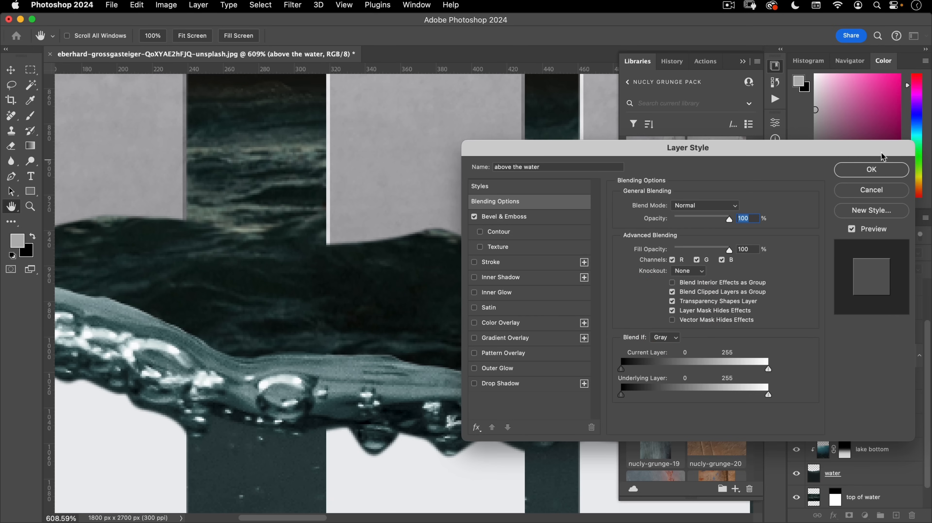
pyautogui.click(876, 173)
pyautogui.moveTo(455, 245); pyautogui.dragTo(388, 276)
pyautogui.moveTo(439, 260); pyautogui.dragTo(236, 236)
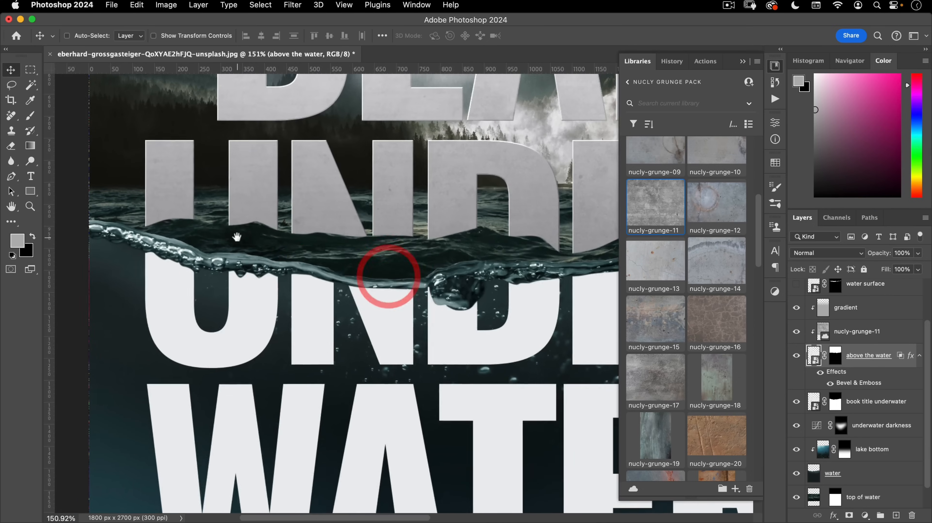
pyautogui.moveTo(437, 239); pyautogui.dragTo(417, 252)
pyautogui.moveTo(481, 257); pyautogui.dragTo(443, 261)
pyautogui.scroll(-2, 860, 403)
# - Clip an Overlay water copy and a nucly-grunge-11 copy to 'book title underwater'
pyautogui.click(881, 377)
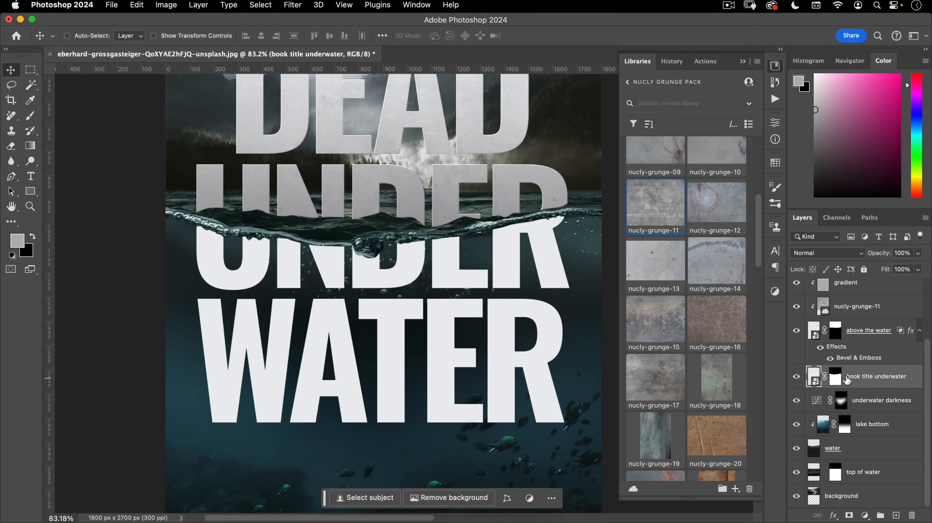
pyautogui.moveTo(404, 308); pyautogui.dragTo(396, 271)
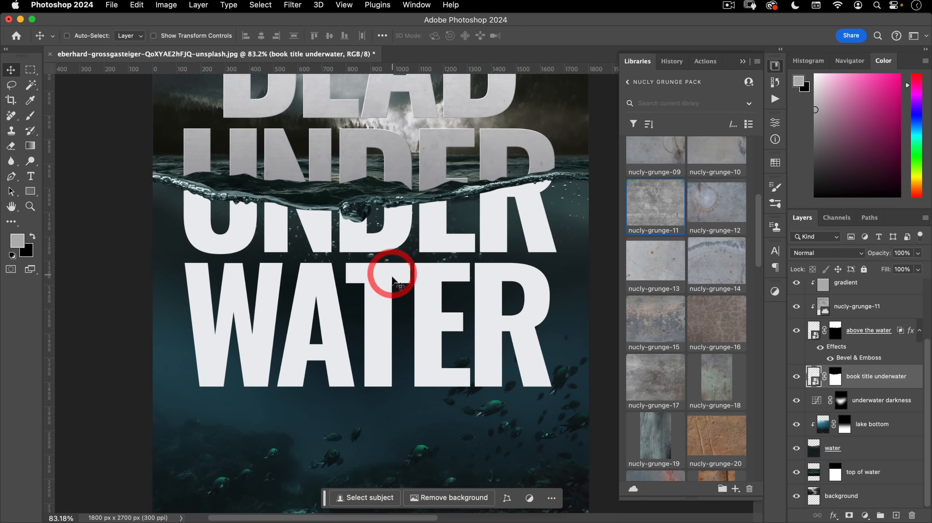
pyautogui.click(847, 452)
pyautogui.moveTo(854, 451); pyautogui.dragTo(870, 367)
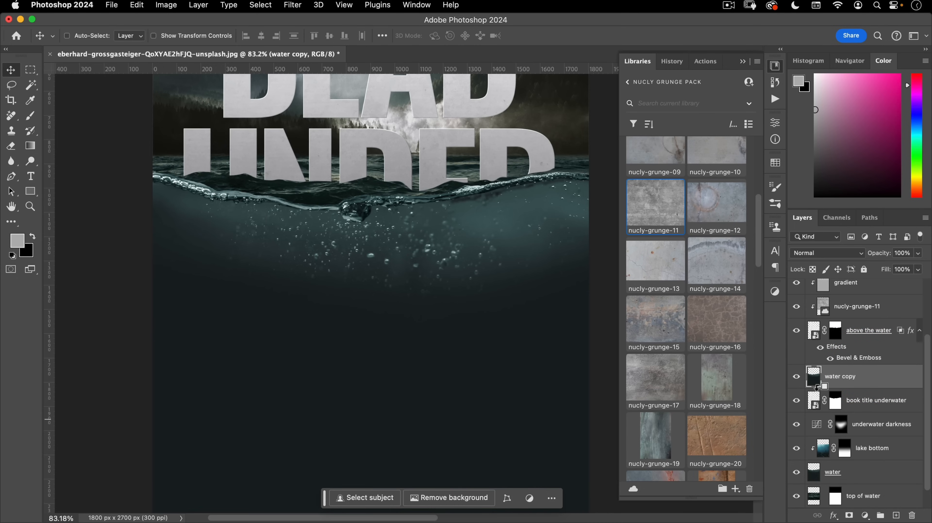
pyautogui.keyDown('alt'); pyautogui.click(816, 387); pyautogui.keyUp('alt')
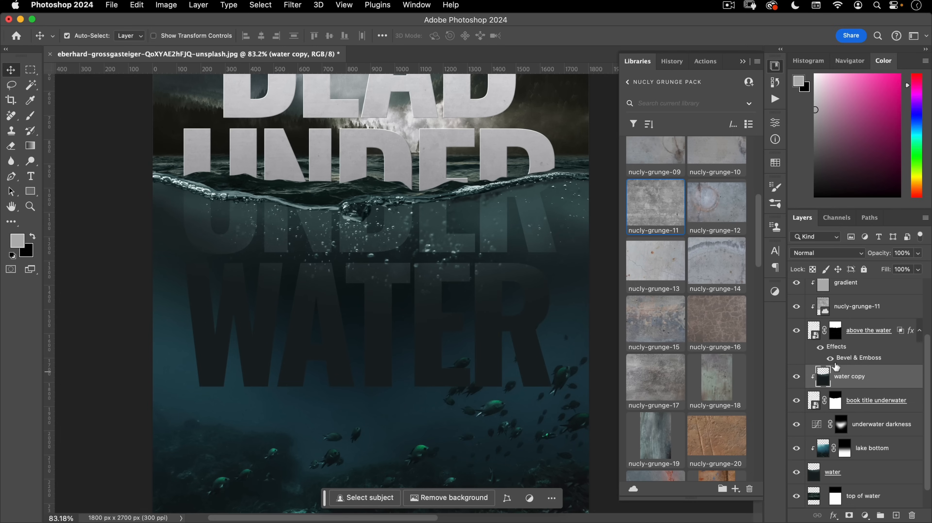
pyautogui.click(826, 256)
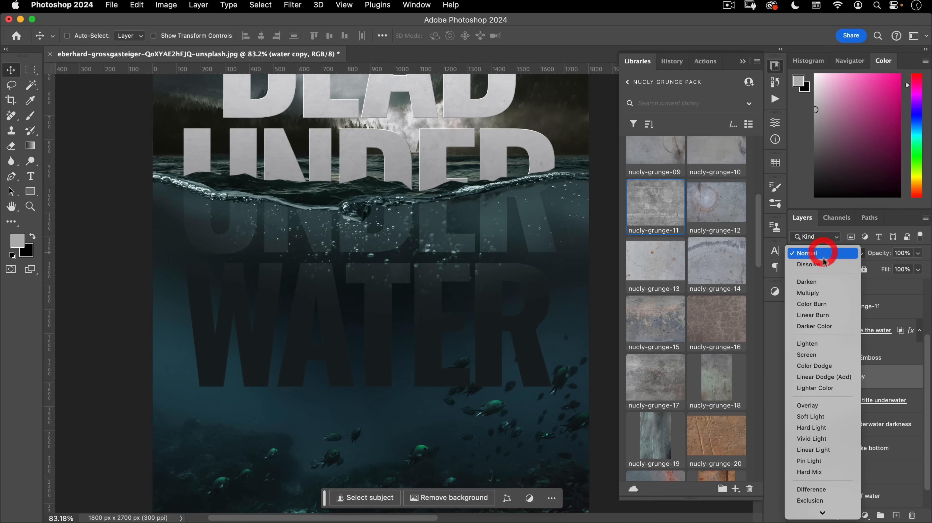
pyautogui.click(811, 405)
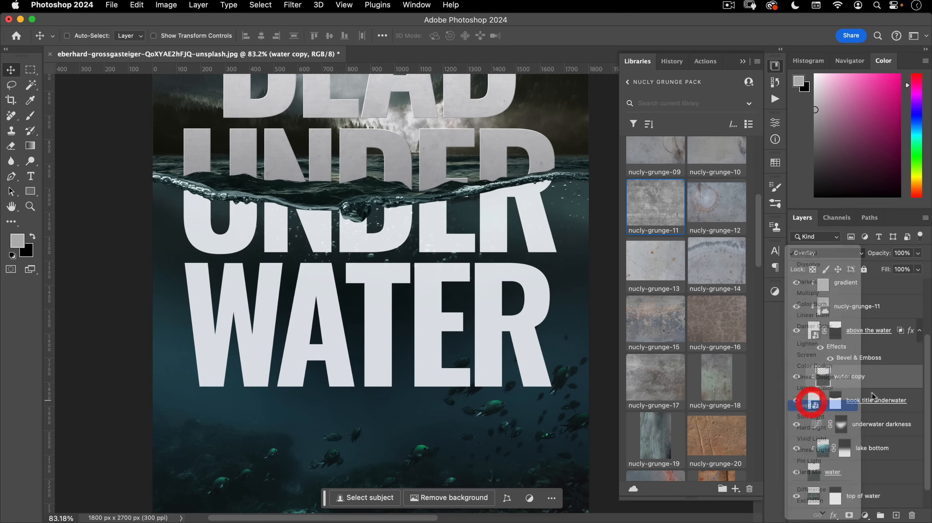
pyautogui.click(852, 398)
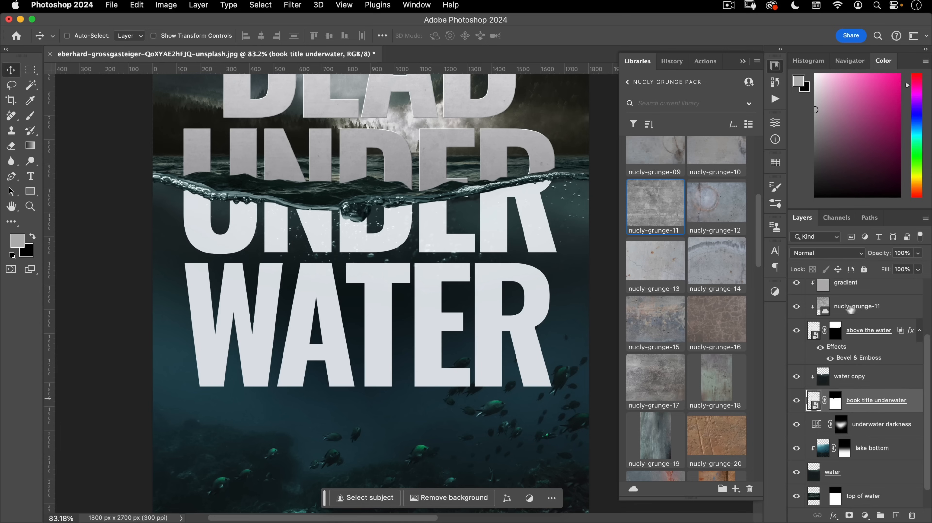
pyautogui.moveTo(859, 309); pyautogui.dragTo(851, 382)
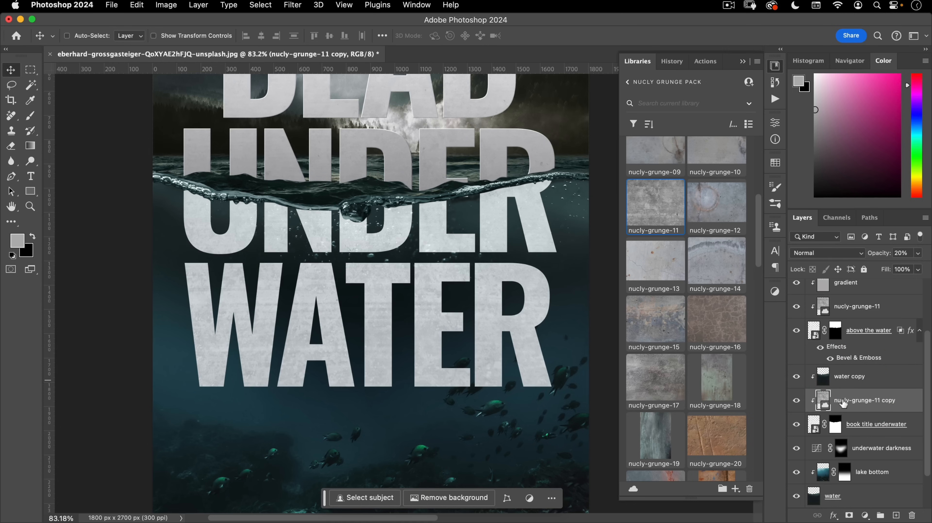
# - Raise the nucly-grunge-11 copy layer to 80% opacity and check the whole poster
pyautogui.press('8')
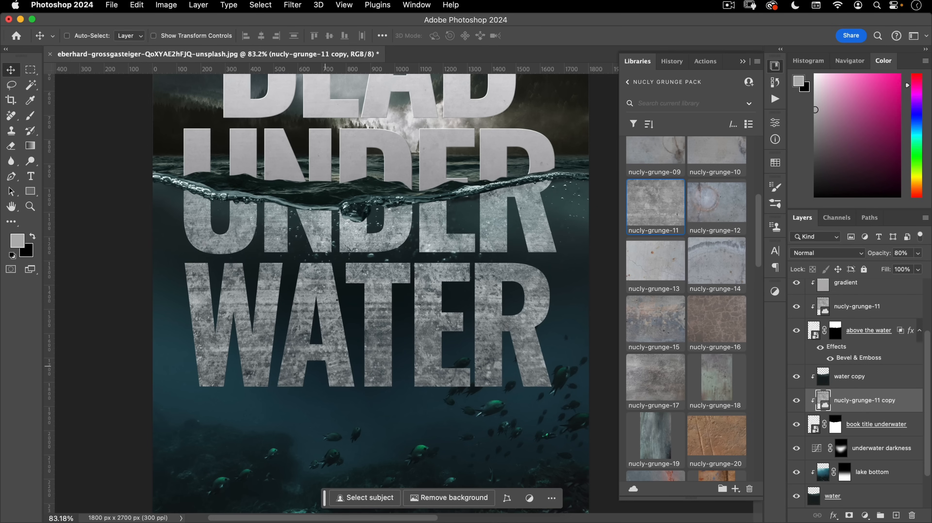
pyautogui.press('super+minus')
pyautogui.moveTo(396, 327); pyautogui.dragTo(390, 360)
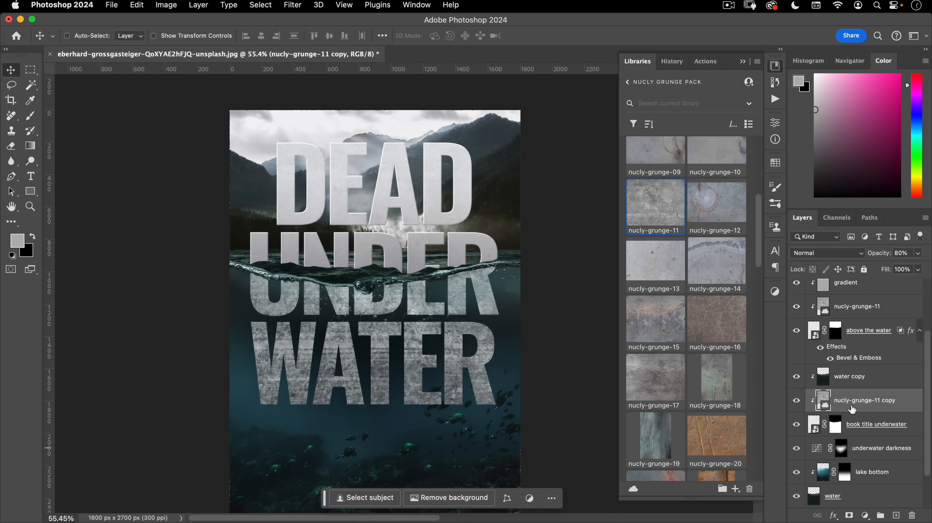
pyautogui.click(839, 384)
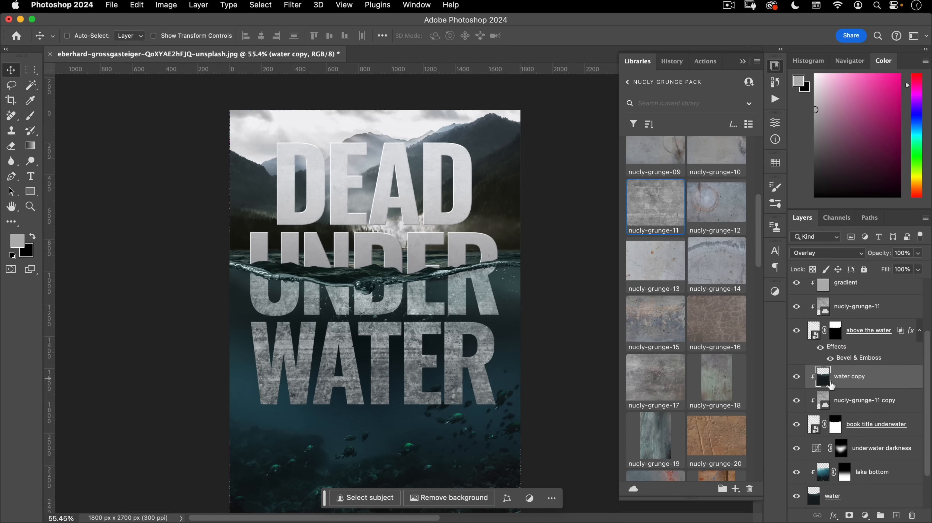
pyautogui.click(843, 400)
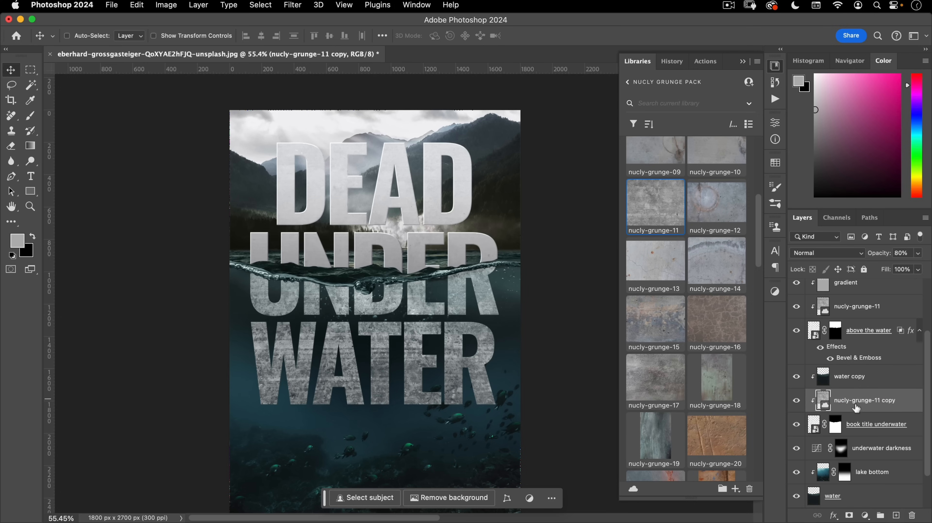
# - Add a Multiply layer named 'gradient' and hide the water copy
pyautogui.click(896, 515)
pyautogui.click(819, 253)
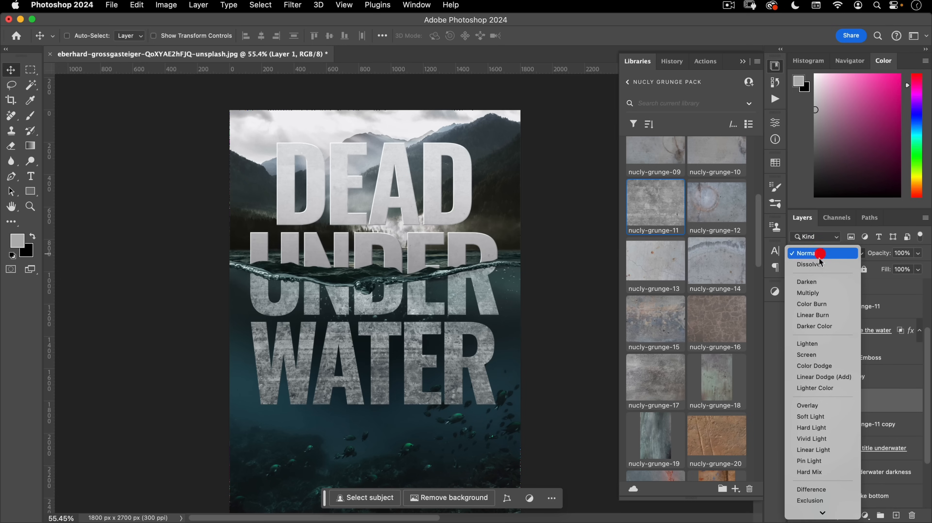
pyautogui.click(805, 291)
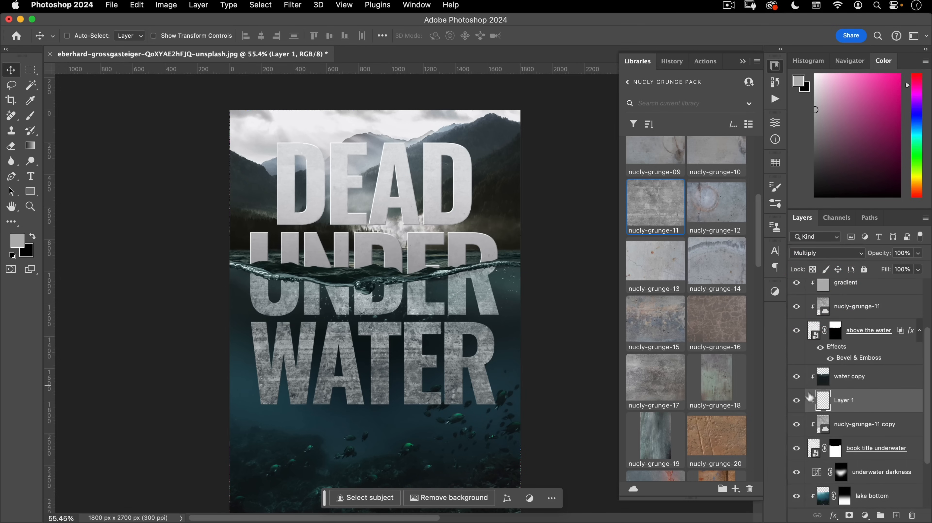
pyautogui.moveTo(373, 358); pyautogui.dragTo(405, 291)
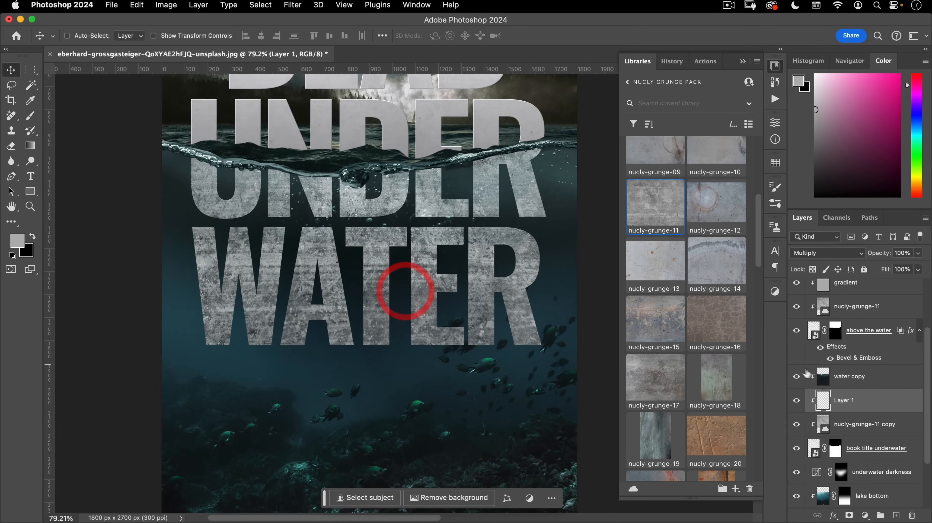
pyautogui.click(877, 381)
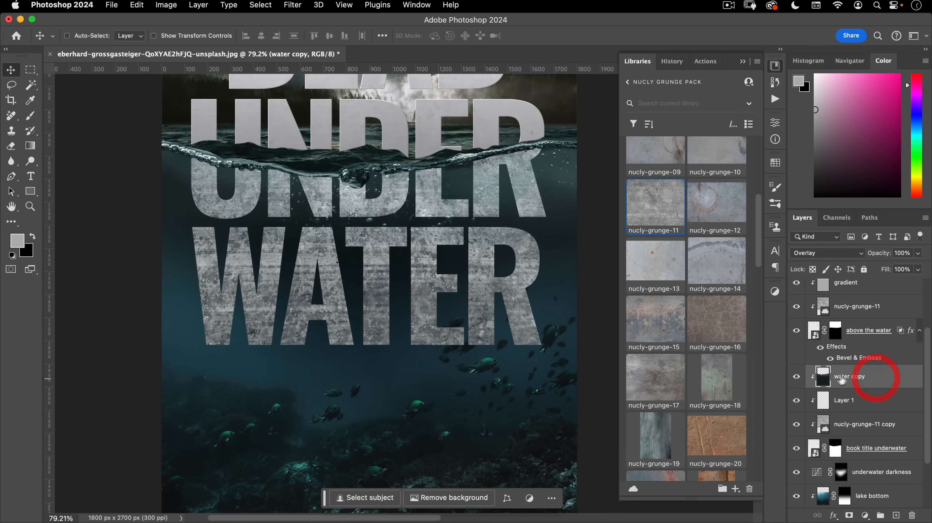
pyautogui.click(797, 377)
pyautogui.doubleClick(842, 400)
pyautogui.write('gradient')
pyautogui.press('Return')
pyautogui.scroll(-4, 364, 245)
# - Draw teal gradient fades upward over the WATER letters, sampled from the water
pyautogui.press('g')
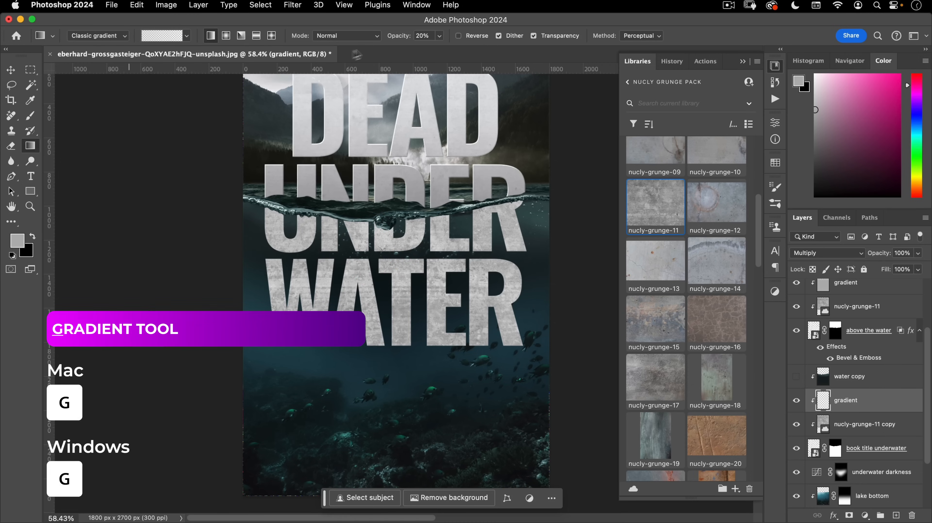
pyautogui.moveTo(395, 39); pyautogui.dragTo(516, 35)
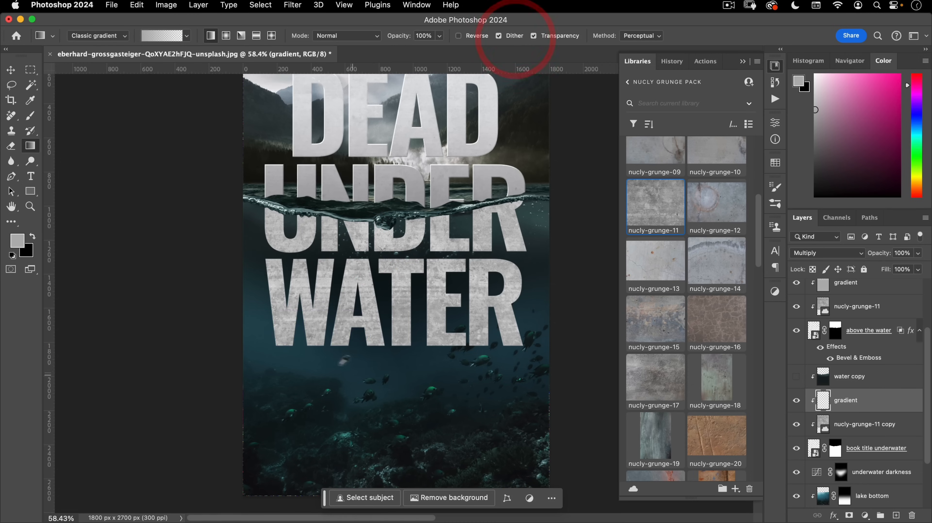
pyautogui.keyDown('alt'); pyautogui.click(310, 352); pyautogui.keyUp('alt')
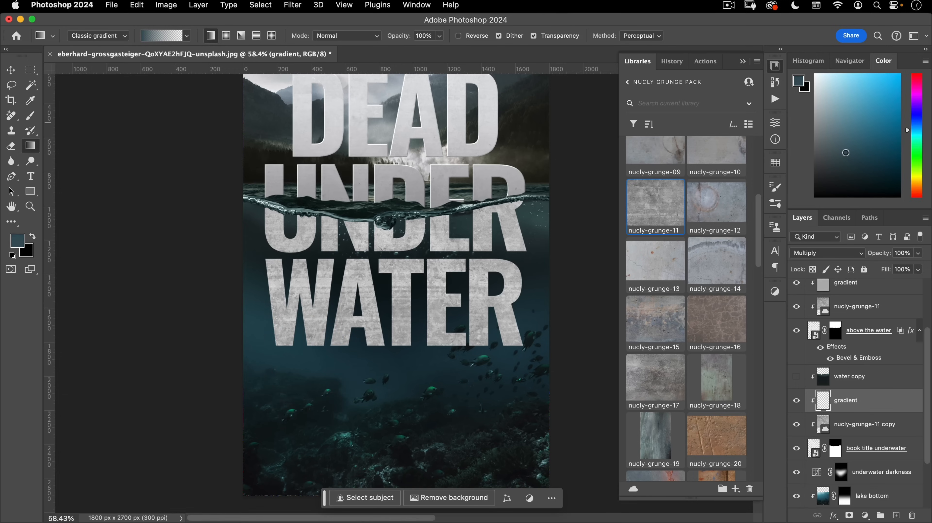
pyautogui.moveTo(404, 353); pyautogui.dragTo(408, 132)
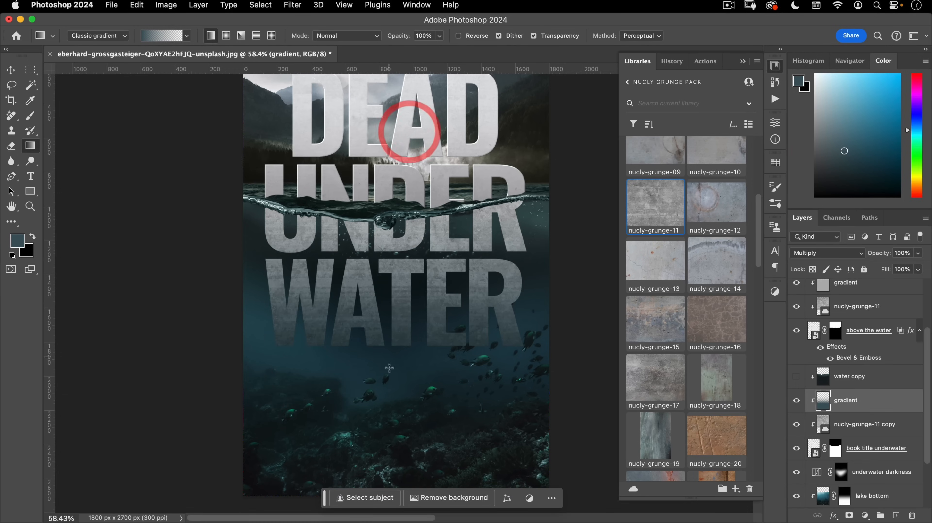
pyautogui.moveTo(286, 347); pyautogui.dragTo(401, 91)
pyautogui.moveTo(501, 334); pyautogui.dragTo(343, 99)
pyautogui.moveTo(413, 363); pyautogui.dragTo(398, 28)
pyautogui.moveTo(318, 377); pyautogui.dragTo(413, 89)
pyautogui.moveTo(475, 366); pyautogui.dragTo(319, 66)
pyautogui.moveTo(412, 306); pyautogui.dragTo(393, 198)
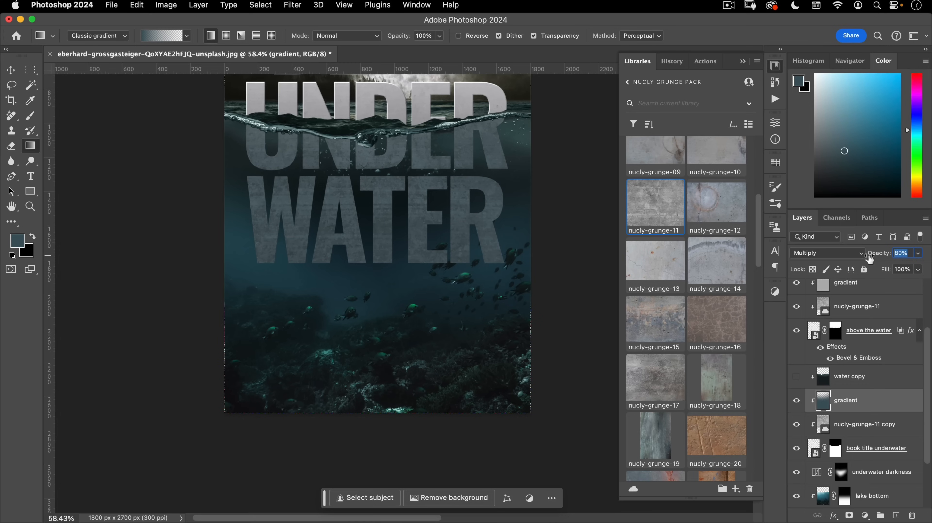
pyautogui.moveTo(847, 148); pyautogui.dragTo(859, 147)
pyautogui.moveTo(273, 291); pyautogui.dragTo(296, 98)
pyautogui.moveTo(352, 286); pyautogui.dragTo(386, 132)
pyautogui.moveTo(431, 283); pyautogui.dragTo(403, 340)
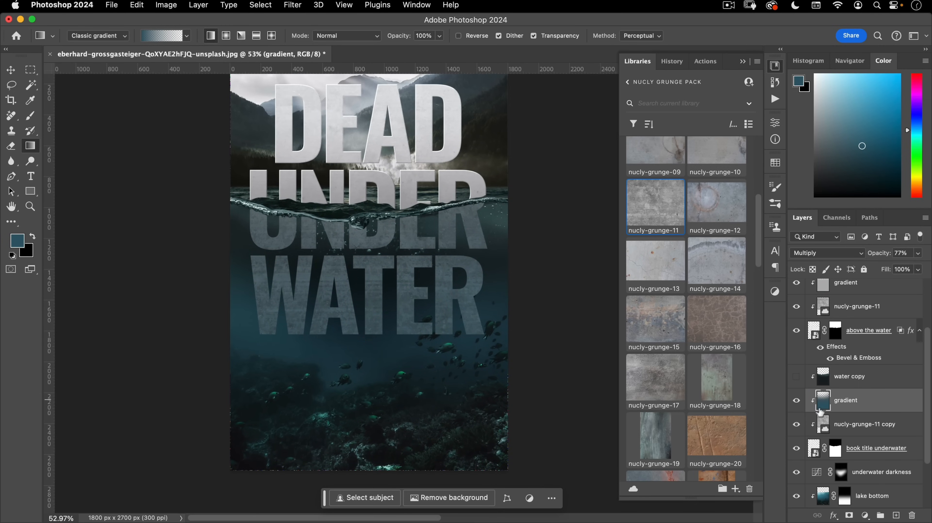
# - Redraw the fade over the underwater letters in dark teal 133e4d
pyautogui.click(22, 243)
pyautogui.click(595, 250)
pyautogui.click(748, 142)
pyautogui.press('g')
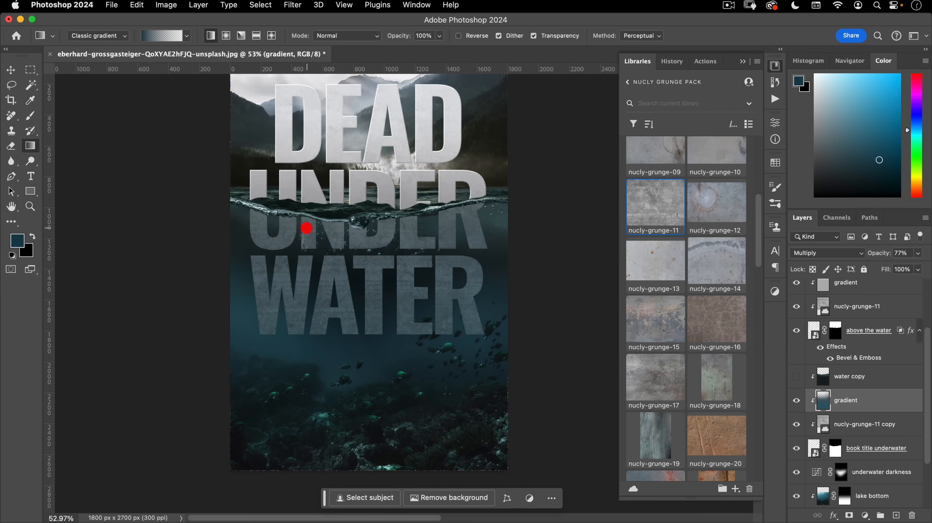
pyautogui.moveTo(316, 216); pyautogui.dragTo(407, 217)
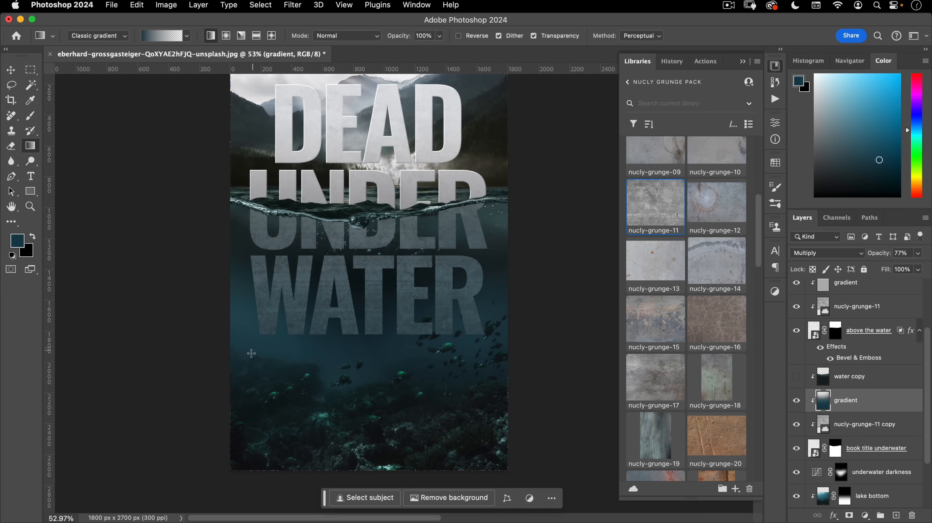
pyautogui.moveTo(245, 270); pyautogui.dragTo(334, 249)
pyautogui.moveTo(495, 290); pyautogui.dragTo(398, 265)
pyautogui.moveTo(444, 389); pyautogui.dragTo(426, 284)
pyautogui.moveTo(386, 349); pyautogui.dragTo(390, 223)
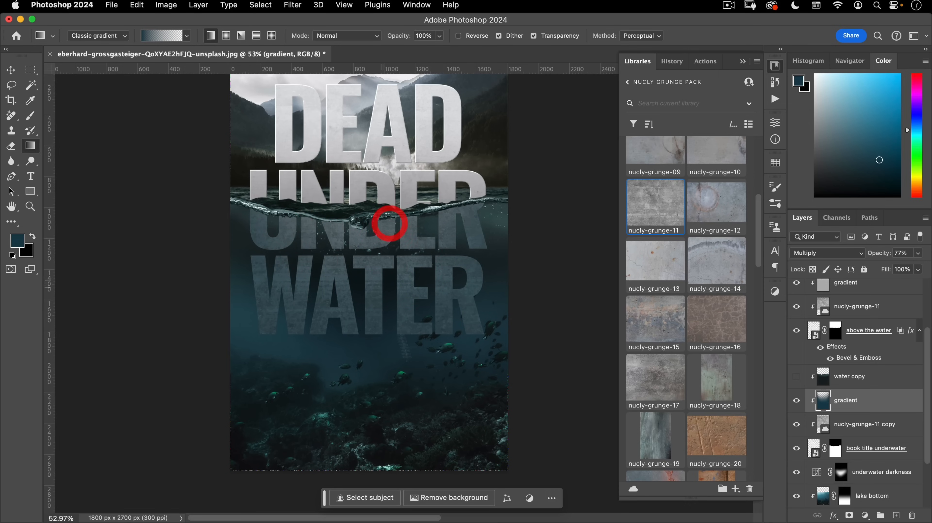
pyautogui.moveTo(420, 360); pyautogui.dragTo(442, 390)
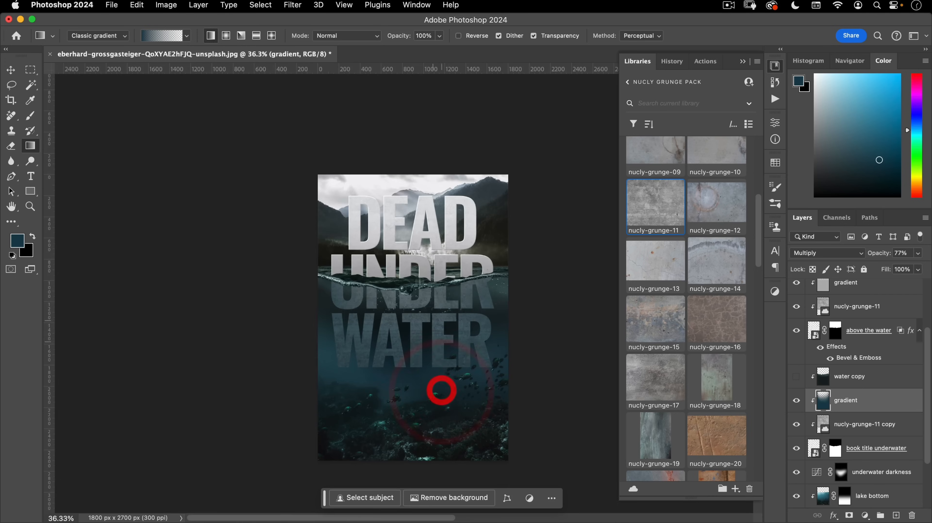
pyautogui.moveTo(435, 357); pyautogui.dragTo(483, 318)
pyautogui.moveTo(483, 316); pyautogui.dragTo(451, 275)
pyautogui.moveTo(417, 313); pyautogui.dragTo(436, 293)
pyautogui.moveTo(433, 296); pyautogui.dragTo(448, 328)
# - Switch the water copy's blend mode from Overlay to Screen and keep it visible
pyautogui.press('v')
pyautogui.click(797, 377)
pyautogui.click(797, 378)
pyautogui.click(797, 376)
pyautogui.click(797, 377)
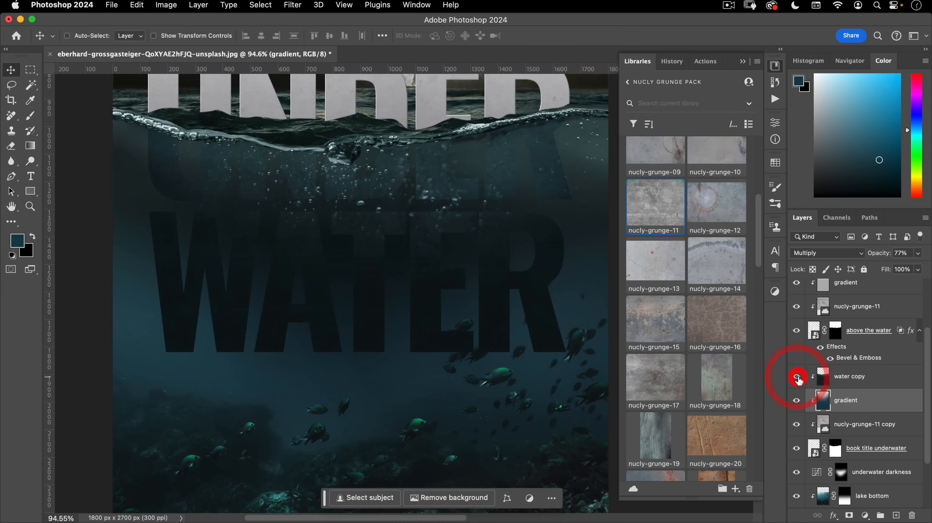
pyautogui.click(797, 377)
pyautogui.click(798, 376)
pyautogui.click(840, 379)
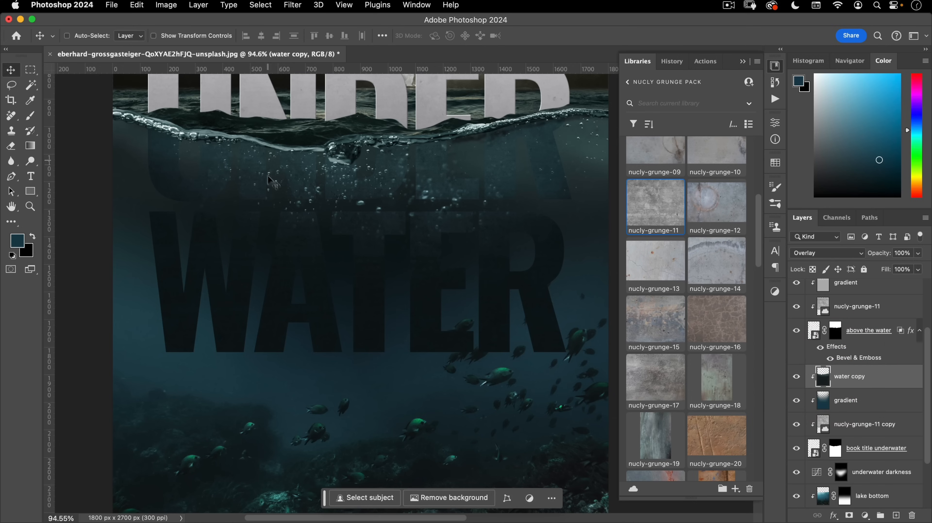
pyautogui.click(825, 257)
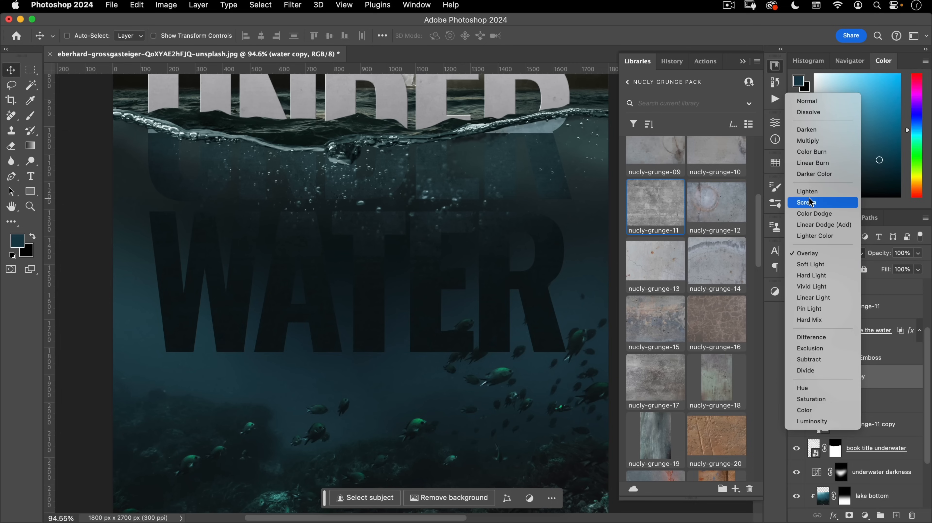
pyautogui.click(897, 388)
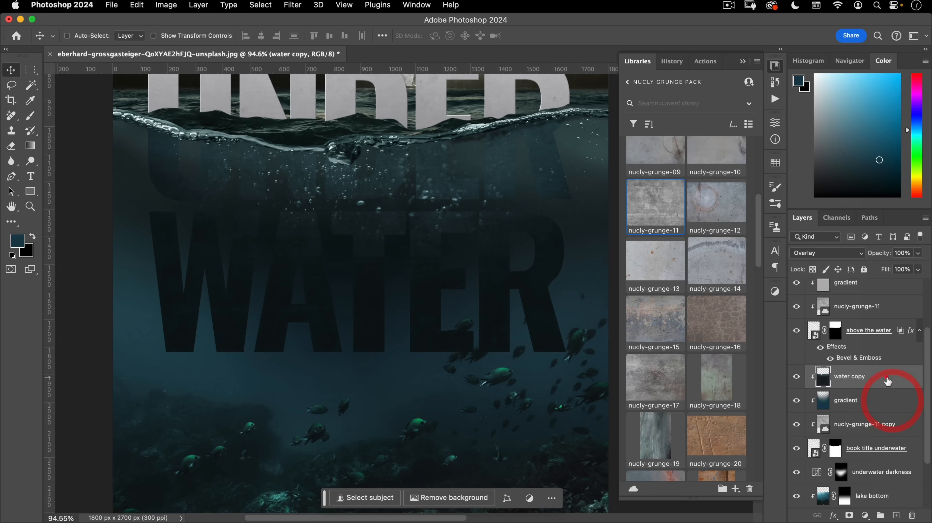
pyautogui.click(812, 255)
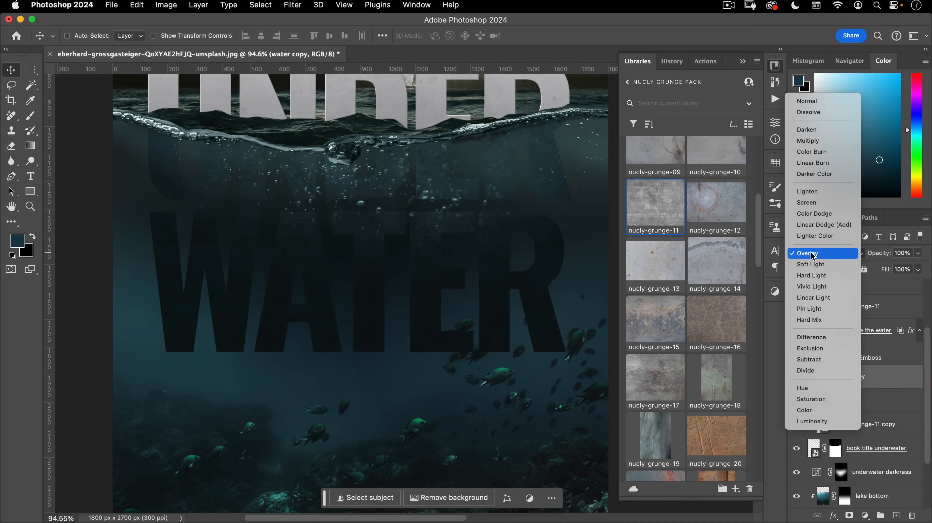
pyautogui.click(811, 203)
pyautogui.click(797, 377)
pyautogui.click(797, 377)
pyautogui.click(797, 376)
pyautogui.click(797, 377)
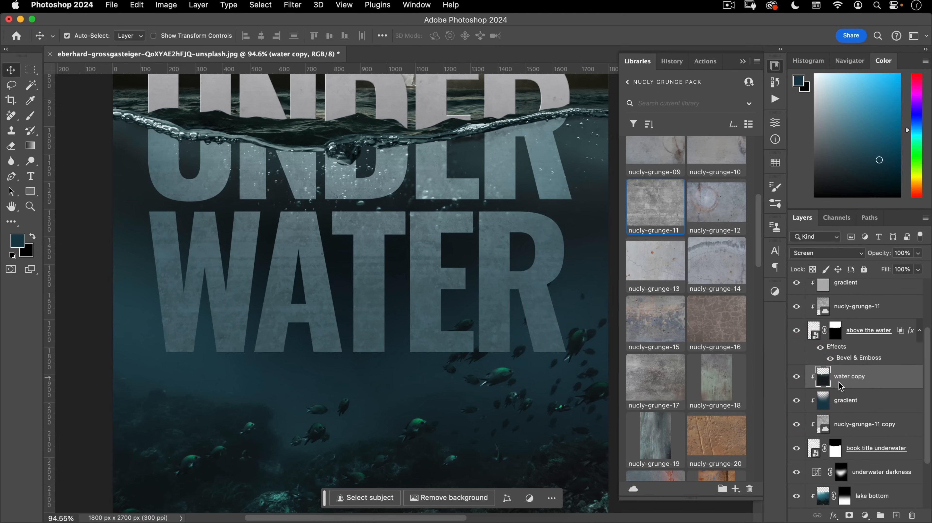
# - Darken the water copy with Curves, moving the black input to 86
pyautogui.press('super+m')
pyautogui.moveTo(608, 325); pyautogui.dragTo(655, 327)
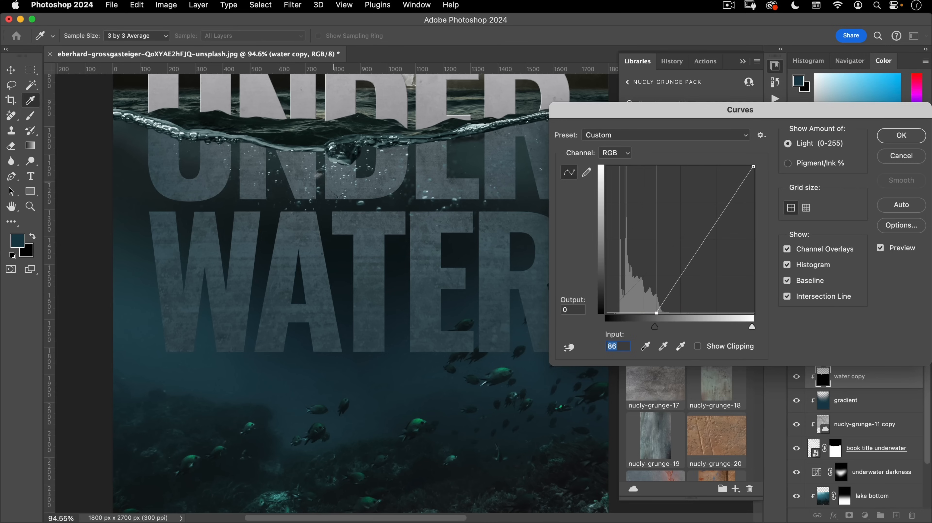
pyautogui.click(901, 135)
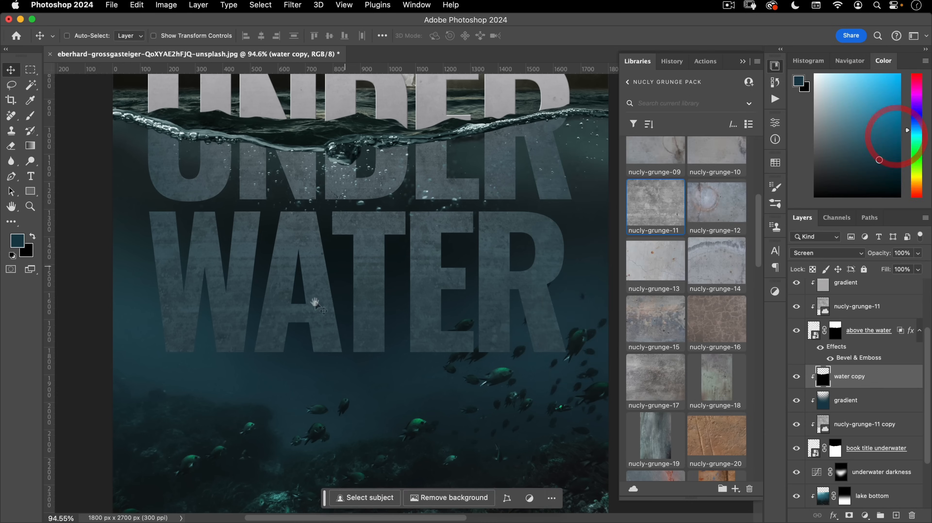
pyautogui.press('super+0')
pyautogui.moveTo(467, 308); pyautogui.dragTo(450, 327)
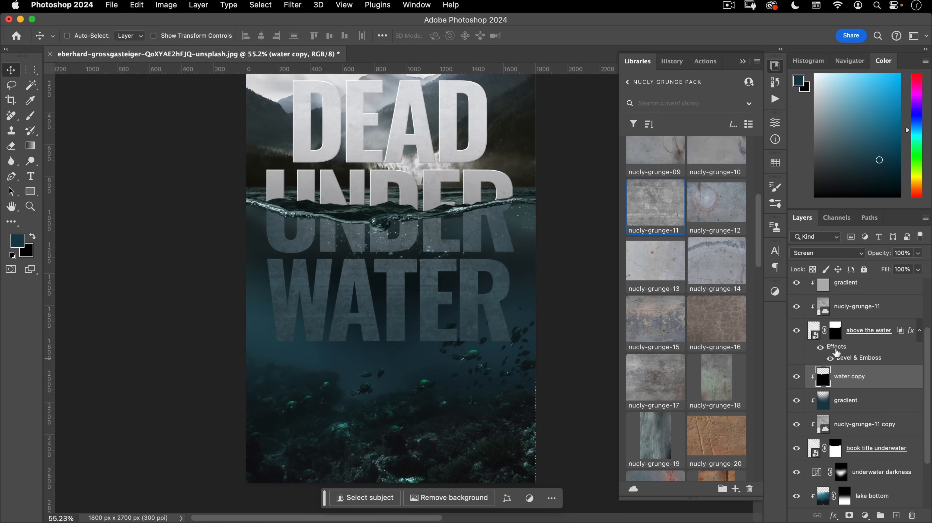
# - Copy the Bevel & Emboss effect onto the 'book title underwater' layer and inspect the WATER letters
pyautogui.moveTo(843, 350); pyautogui.dragTo(878, 452)
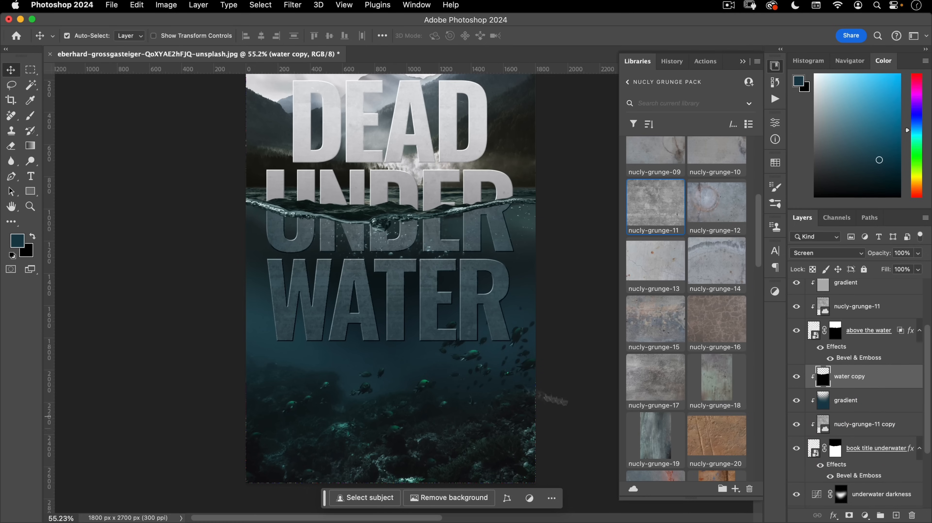
pyautogui.moveTo(386, 329); pyautogui.dragTo(432, 296)
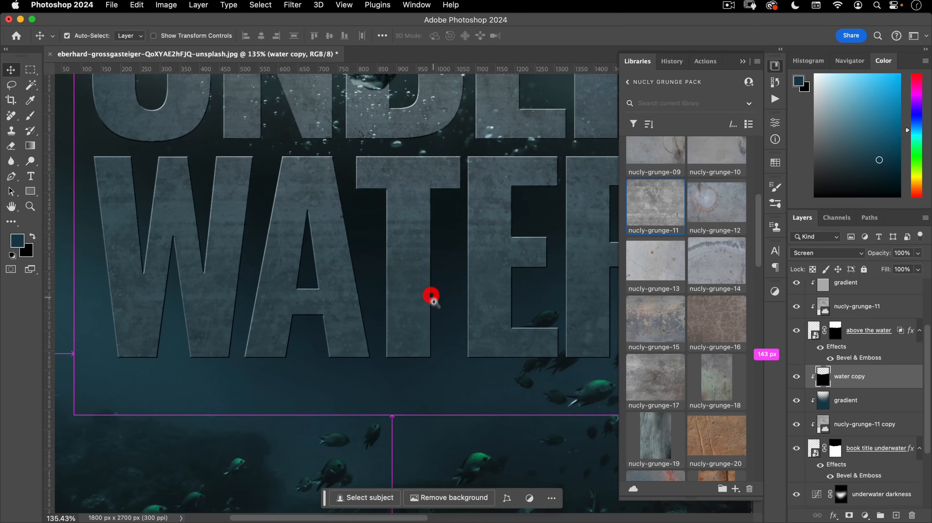
pyautogui.moveTo(114, 165); pyautogui.dragTo(163, 119)
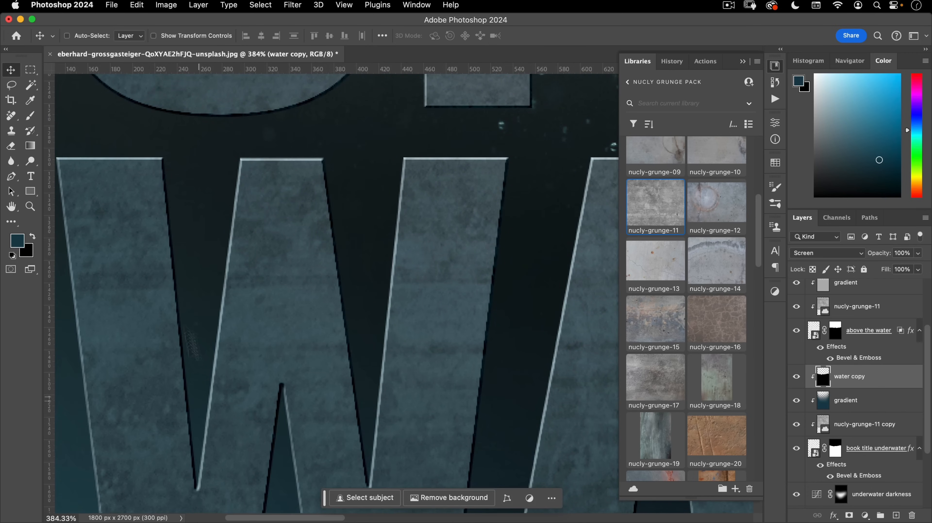
pyautogui.moveTo(294, 233); pyautogui.dragTo(234, 281)
pyautogui.moveTo(373, 302); pyautogui.dragTo(316, 350)
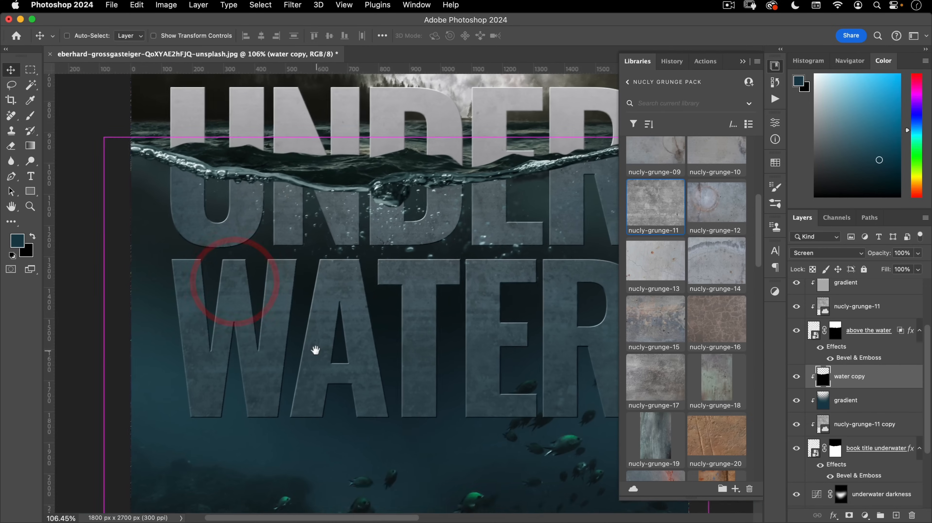
# - Set the underwater title's bevel Shadow Opacity to 0% and Highlight Opacity to 10%
pyautogui.doubleClick(862, 475)
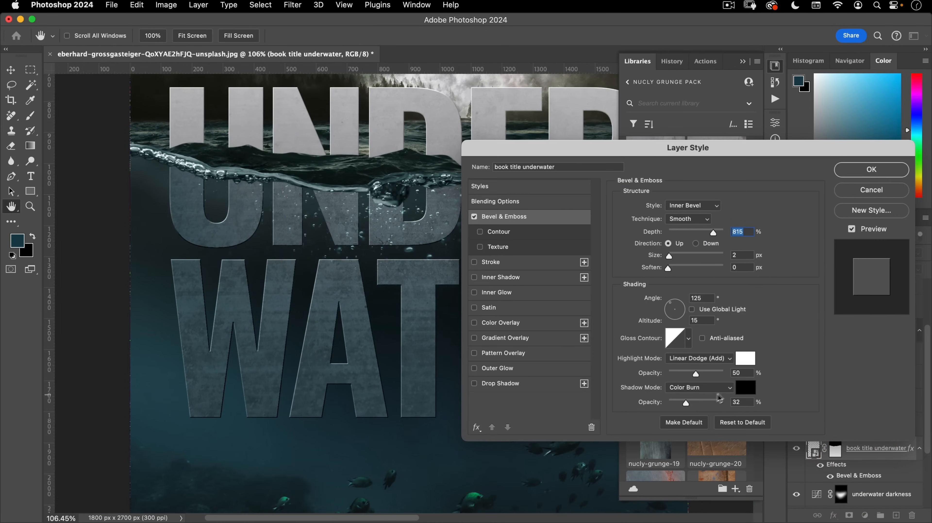
pyautogui.moveTo(686, 403); pyautogui.dragTo(634, 401)
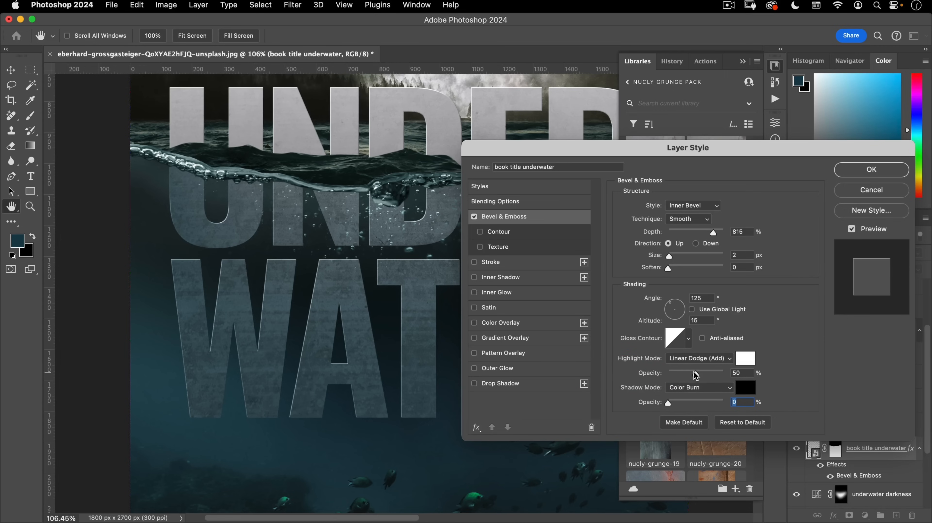
pyautogui.moveTo(695, 373); pyautogui.dragTo(680, 373)
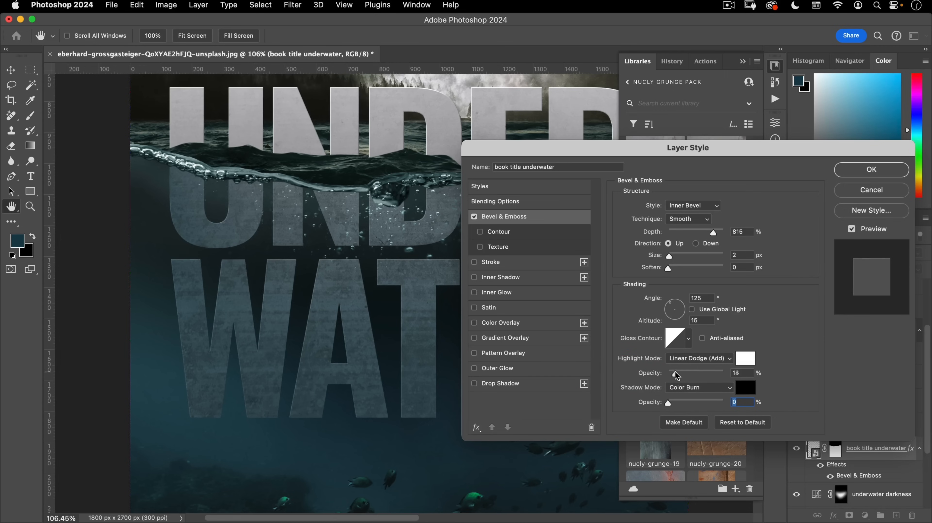
pyautogui.click(675, 375)
# - Apply the bevel changes and review the whole poster, then zoom in on the underwater letters
pyautogui.click(872, 169)
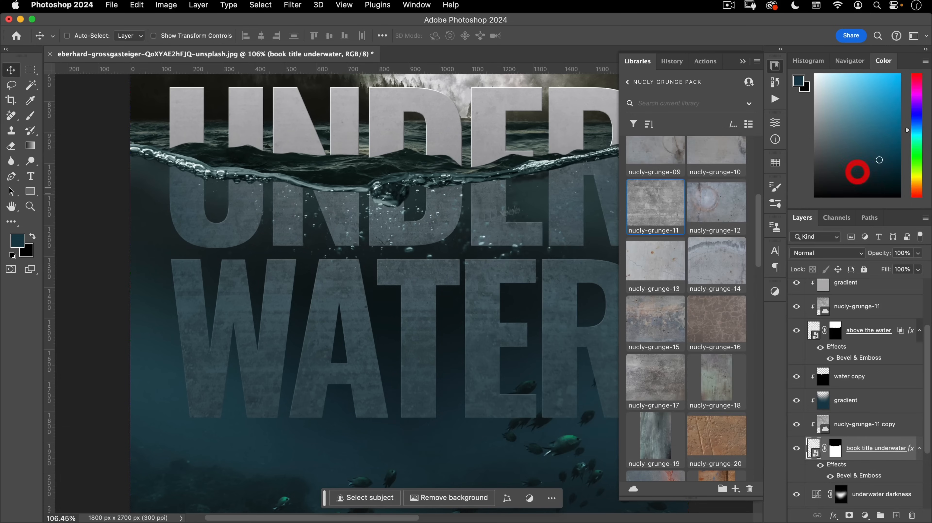
pyautogui.scroll(-3, 363, 334)
pyautogui.moveTo(368, 338); pyautogui.dragTo(365, 338)
pyautogui.moveTo(431, 350); pyautogui.dragTo(377, 358)
pyautogui.moveTo(387, 353); pyautogui.dragTo(392, 369)
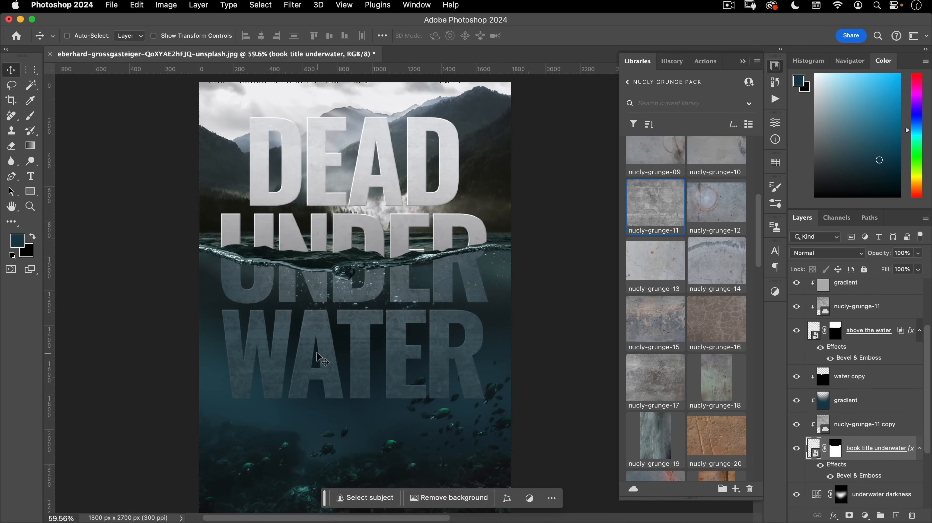
pyautogui.moveTo(342, 348); pyautogui.dragTo(344, 318)
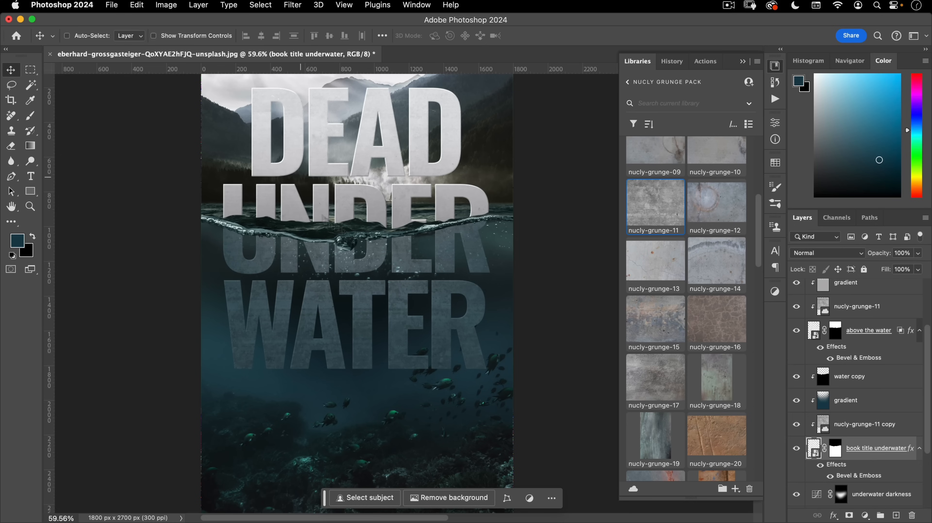
pyautogui.moveTo(369, 319); pyautogui.dragTo(435, 298)
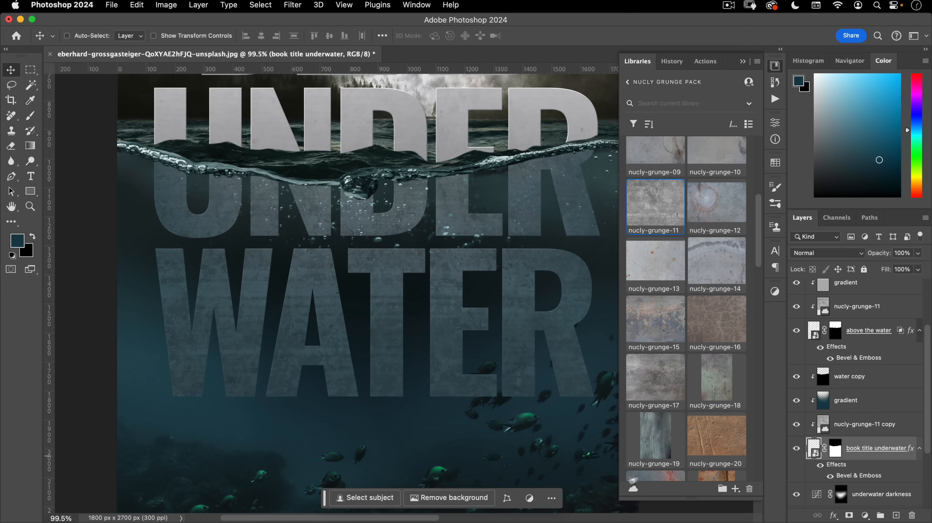
# - Unlink the underwater title layer from its mask and target the layer's content thumbnail
pyautogui.click(823, 449)
pyautogui.click(814, 449)
pyautogui.click(813, 449)
# - Bring up Filter > Distort > Wave for the underwater title, with its settings moved aside
pyautogui.click(293, 5)
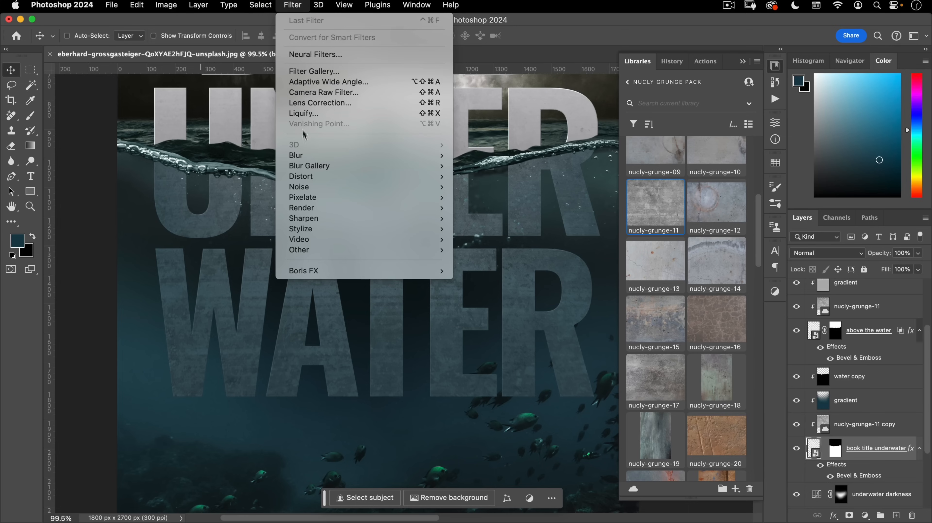
pyautogui.moveTo(310, 182)
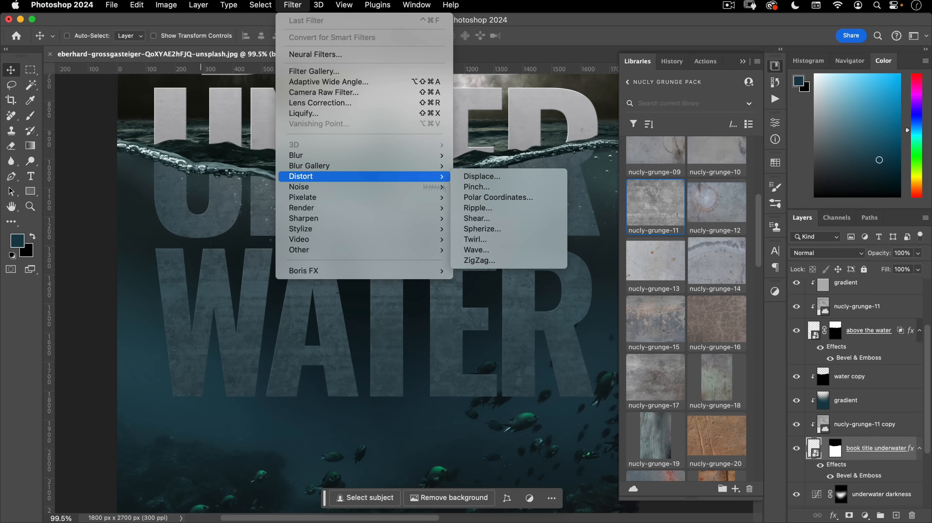
pyautogui.click(491, 252)
pyautogui.moveTo(507, 116); pyautogui.dragTo(539, 148)
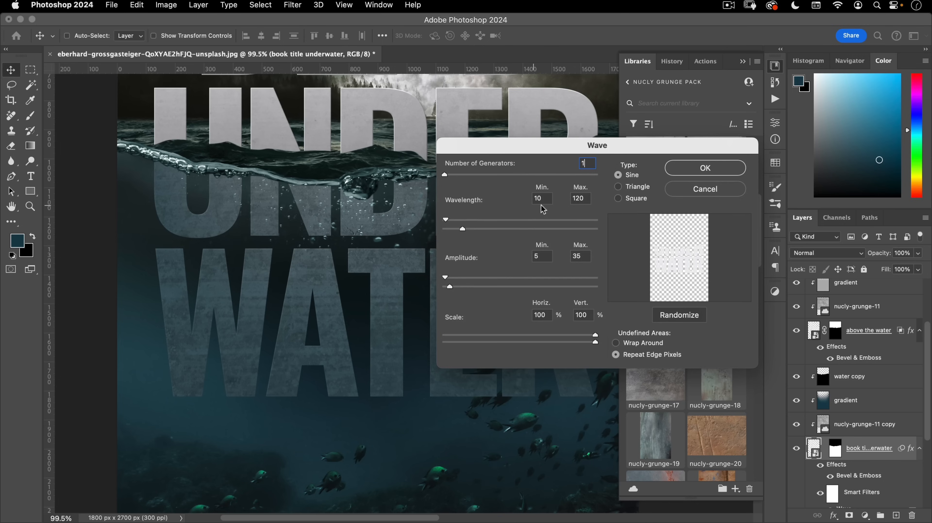
# - Set Wave wavelength 1–44 and amplitude 10–71, then apply the distortion
pyautogui.moveTo(546, 199); pyautogui.dragTo(484, 194)
pyautogui.write('1')
pyautogui.moveTo(585, 198); pyautogui.dragTo(552, 196)
pyautogui.write('44')
pyautogui.click(537, 255)
pyautogui.write('1071')
pyautogui.press('Tab')
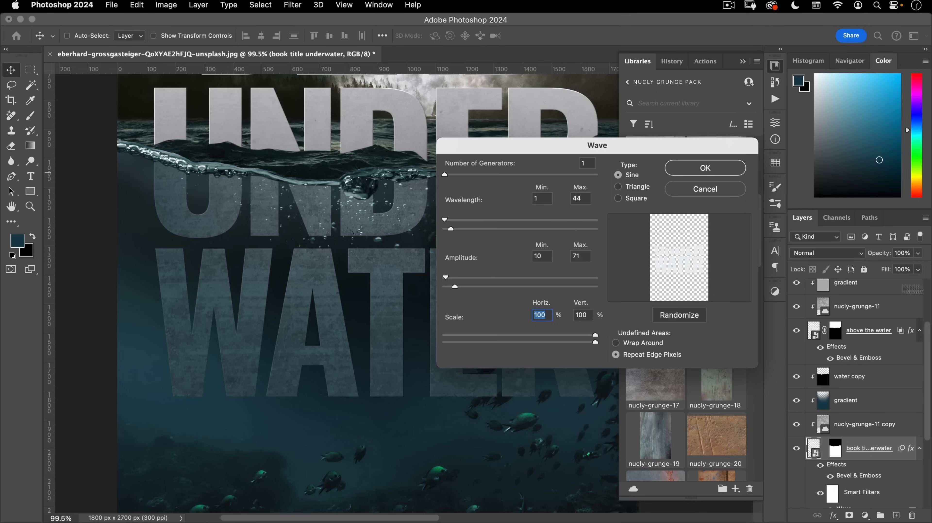
pyautogui.doubleClick(573, 198)
pyautogui.press('Tab')
pyautogui.click(705, 169)
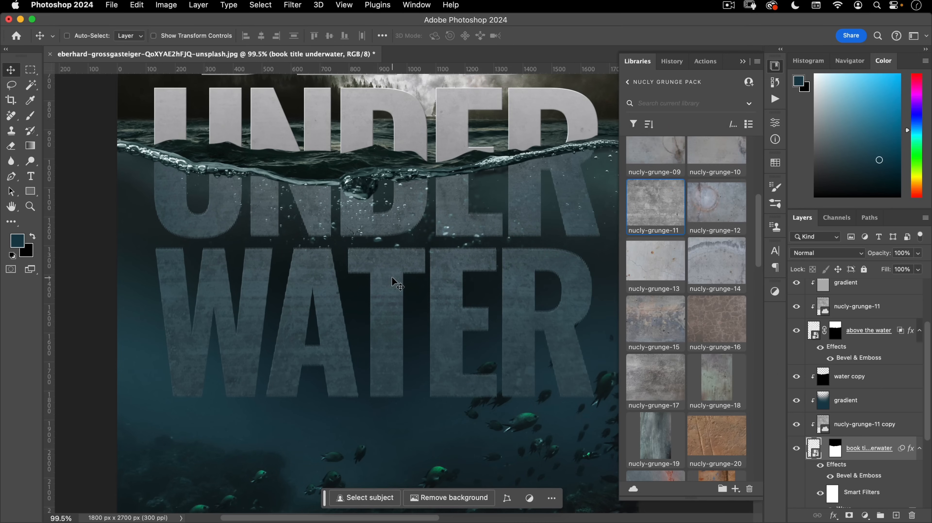
# - Zoom in on the distorted letters and randomize the Wave pattern three times
pyautogui.moveTo(432, 274); pyautogui.dragTo(489, 242)
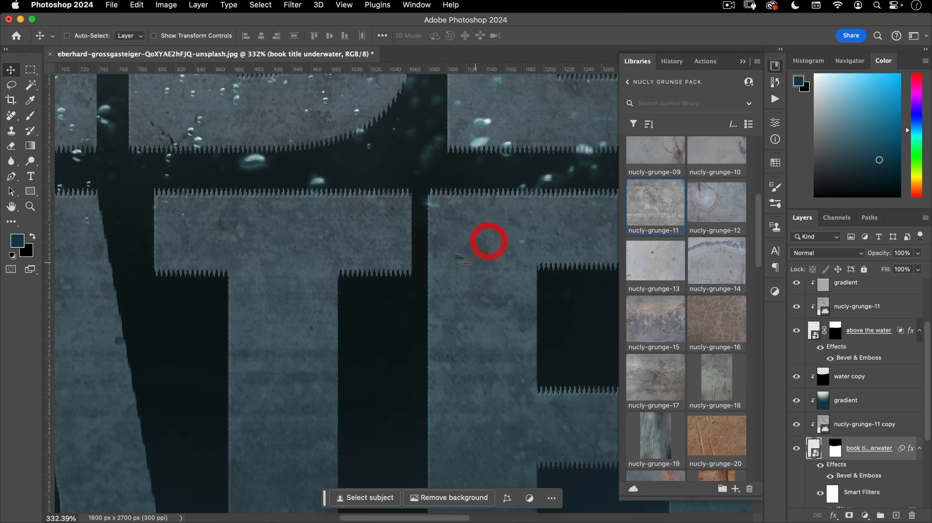
pyautogui.moveTo(217, 296); pyautogui.dragTo(645, 288)
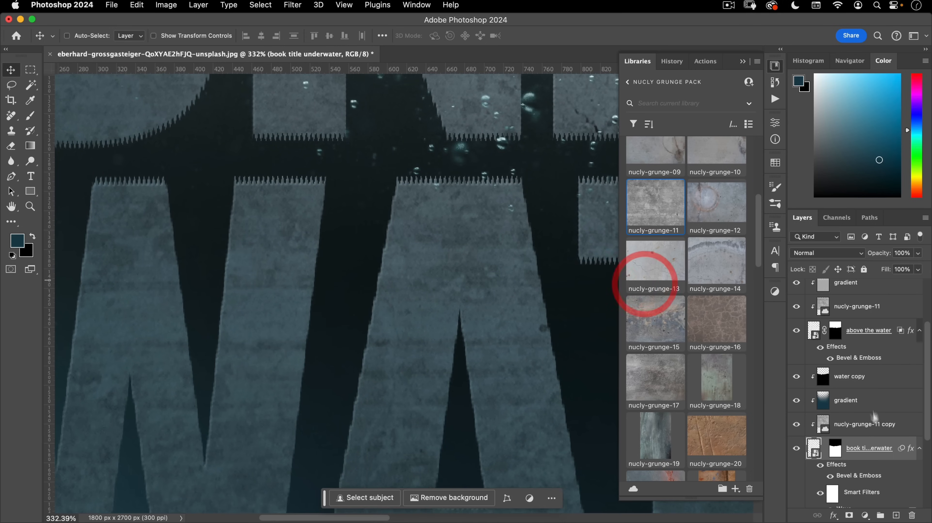
pyautogui.scroll(-3, 853, 424)
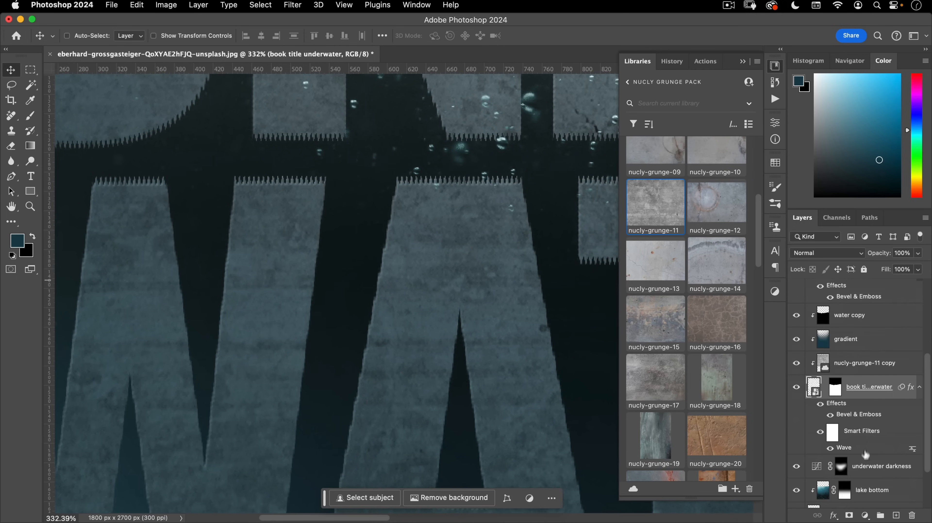
pyautogui.doubleClick(849, 448)
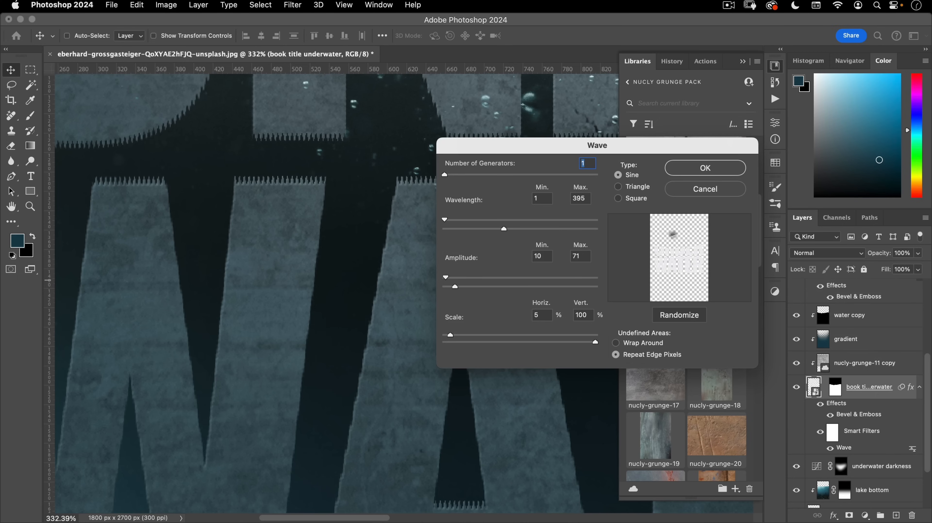
pyautogui.click(678, 320)
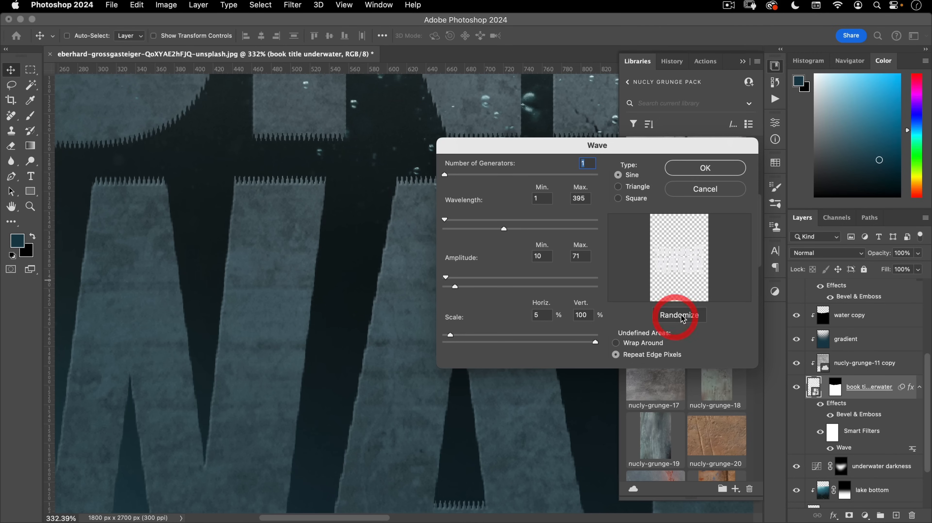
pyautogui.click(692, 318)
pyautogui.click(692, 318)
pyautogui.click(706, 167)
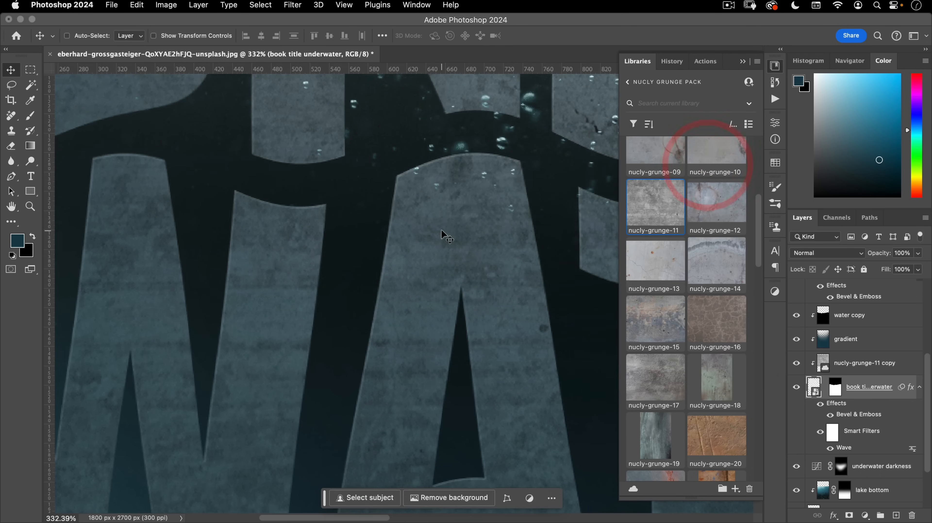
# - Randomize the Wave pattern twice more while viewing the whole underwater title
pyautogui.moveTo(403, 266); pyautogui.dragTo(343, 304)
pyautogui.moveTo(440, 306); pyautogui.dragTo(379, 285)
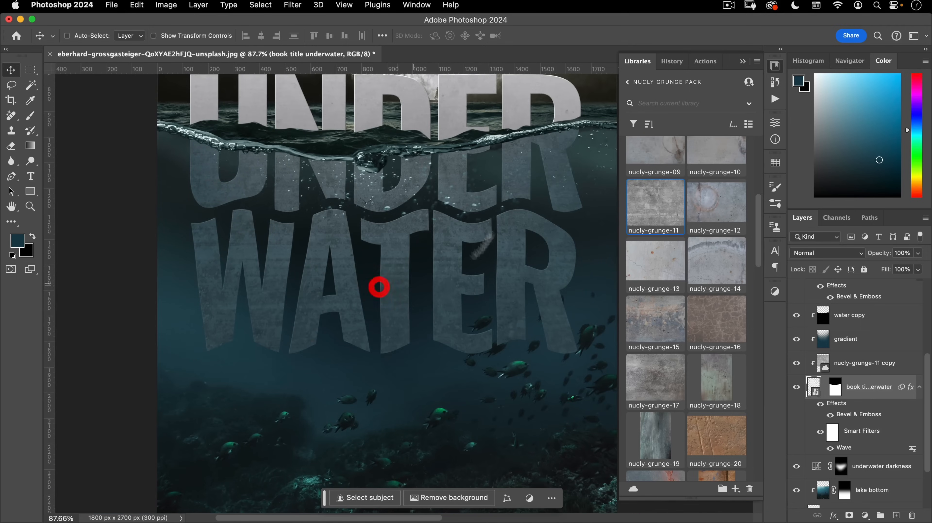
pyautogui.doubleClick(846, 449)
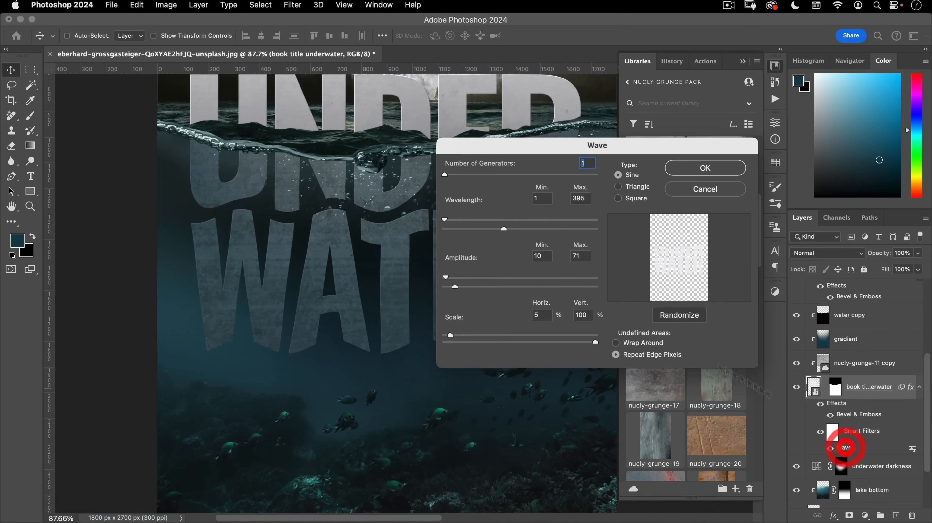
pyautogui.click(676, 316)
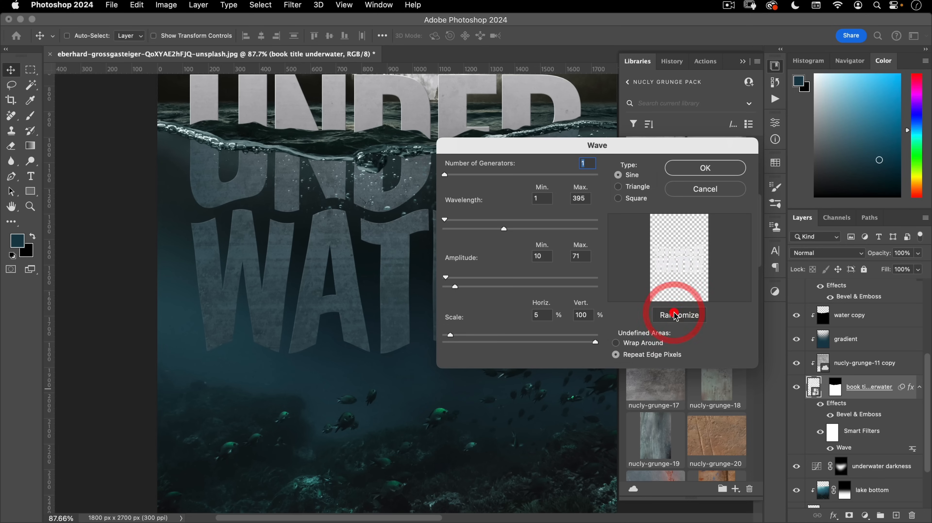
pyautogui.click(673, 315)
pyautogui.click(687, 168)
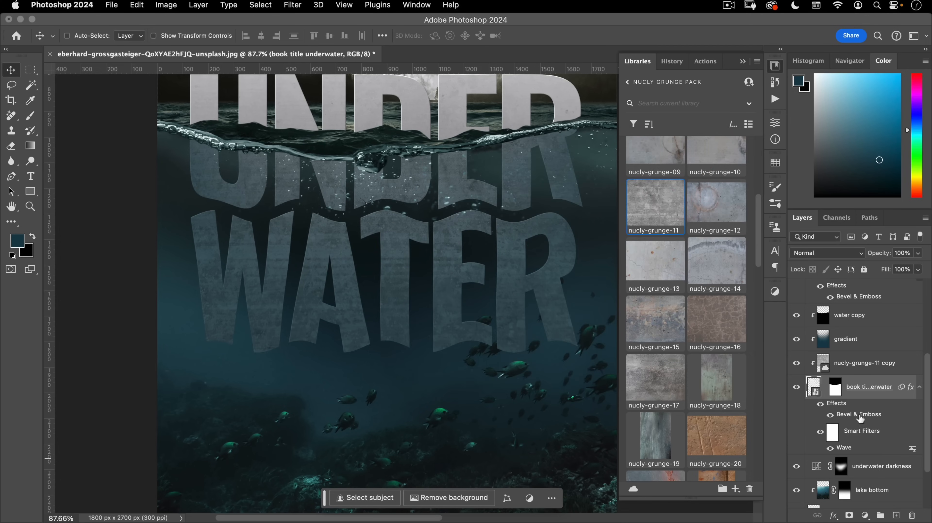
# - Shorten the Wave's maximum wavelength and reduce its vertical scale to 1%
pyautogui.doubleClick(843, 448)
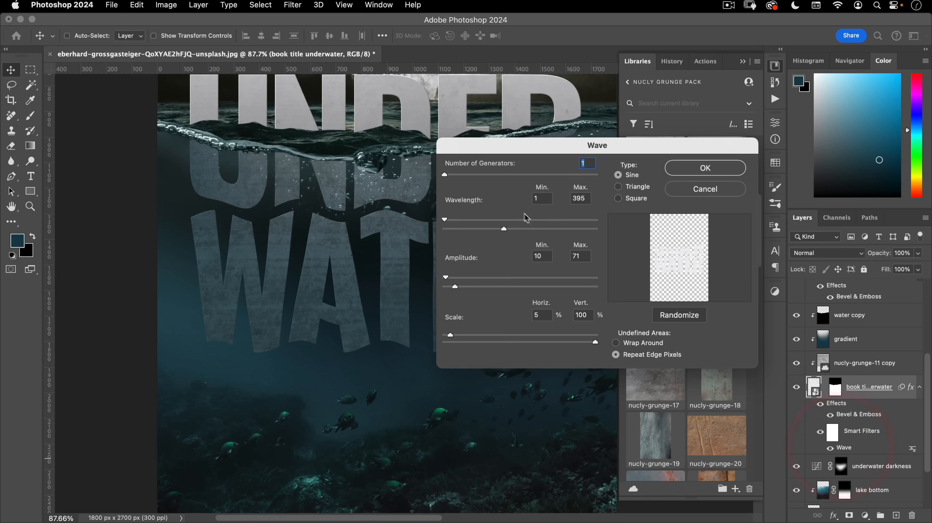
pyautogui.moveTo(496, 230); pyautogui.dragTo(463, 233)
pyautogui.click(706, 167)
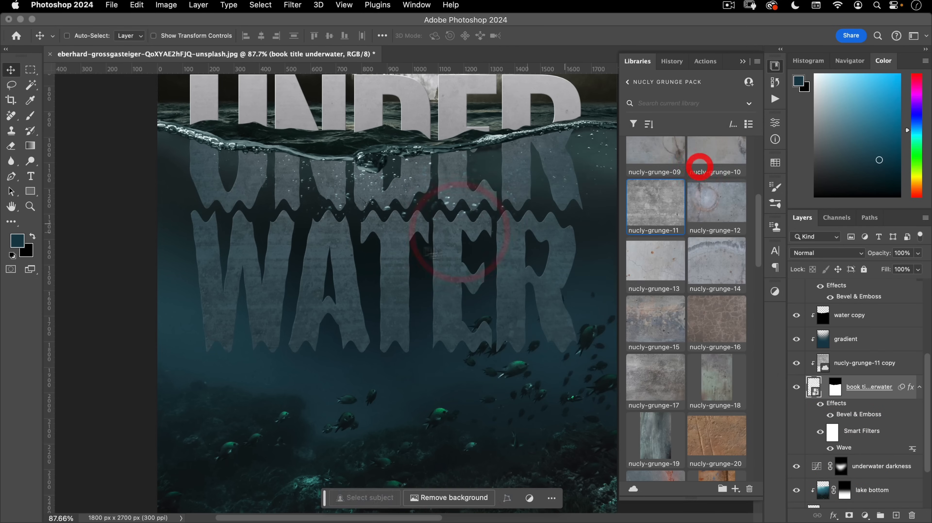
pyautogui.doubleClick(841, 448)
pyautogui.moveTo(462, 229); pyautogui.dragTo(528, 231)
pyautogui.moveTo(482, 339); pyautogui.dragTo(425, 339)
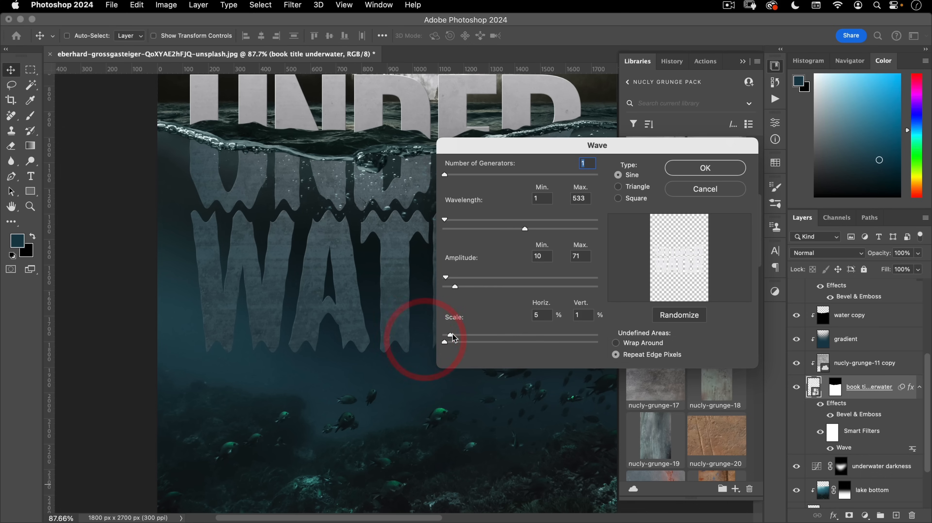
pyautogui.click(453, 336)
pyautogui.moveTo(525, 230); pyautogui.dragTo(458, 233)
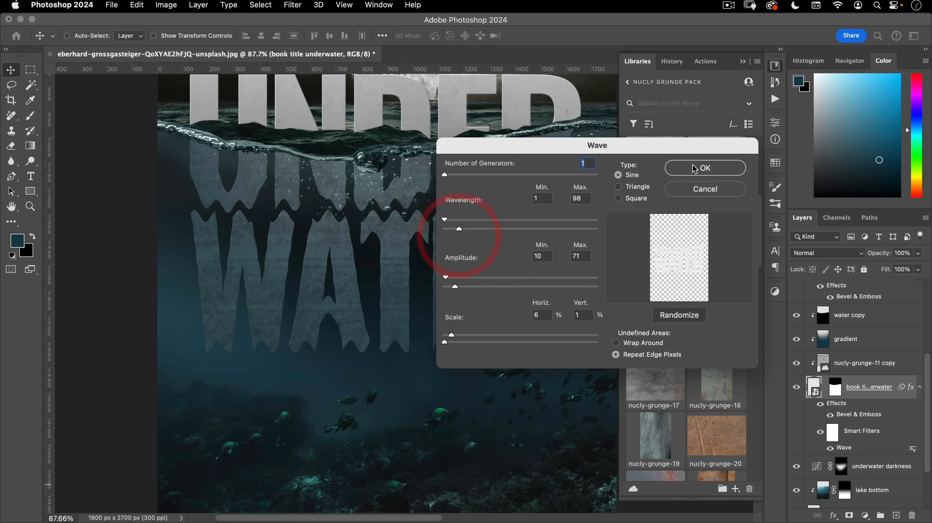
pyautogui.click(705, 167)
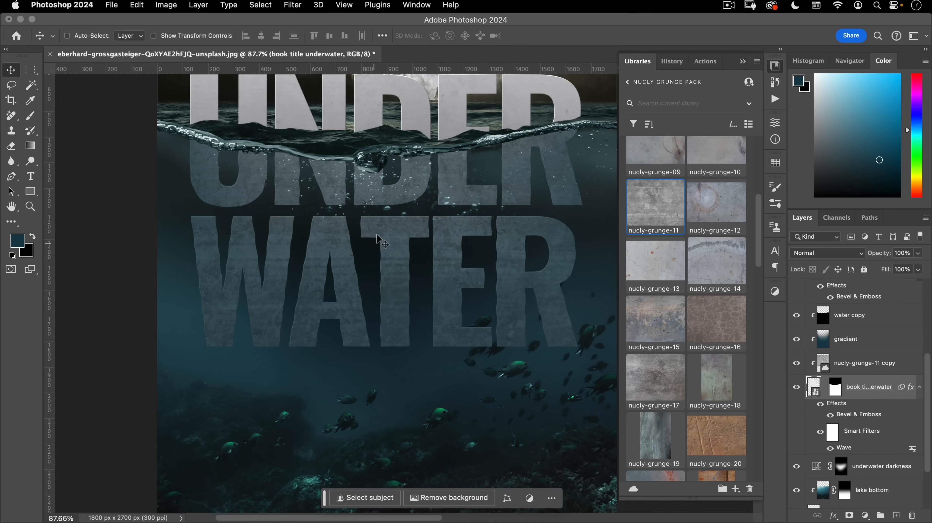
# - Readjust the maximum wavelength and review the rippled letters across the poster
pyautogui.doubleClick(845, 448)
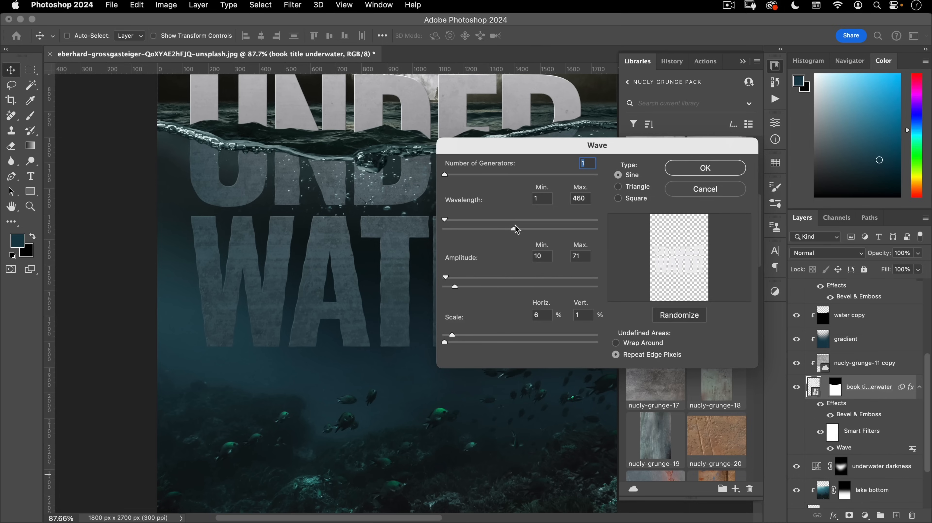
pyautogui.click(522, 227)
pyautogui.moveTo(482, 235); pyautogui.dragTo(505, 230)
pyautogui.click(718, 168)
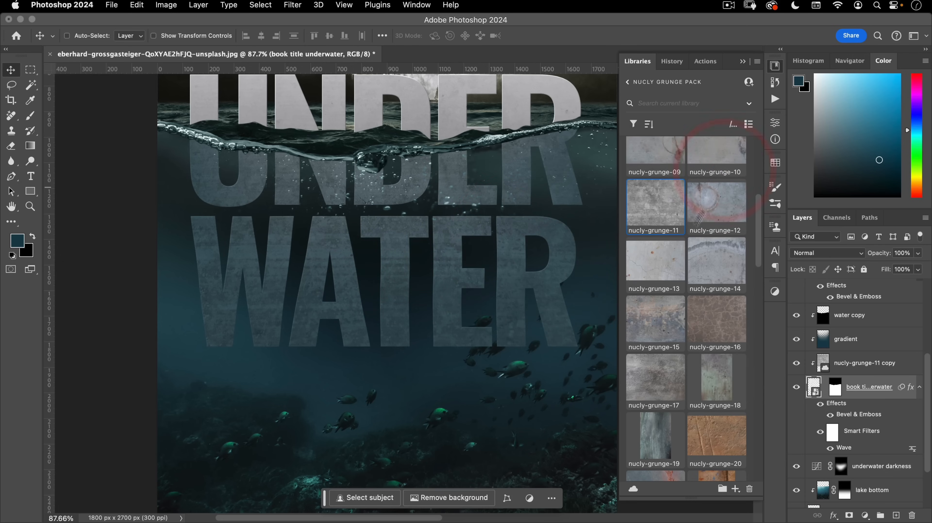
pyautogui.moveTo(318, 283); pyautogui.dragTo(321, 324)
pyautogui.click(394, 314)
pyautogui.doubleClick(845, 448)
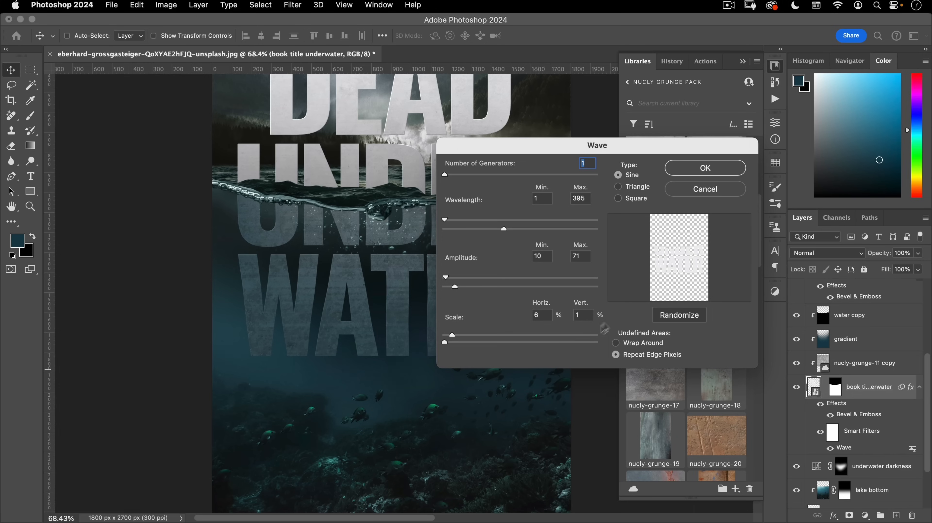
pyautogui.click(707, 168)
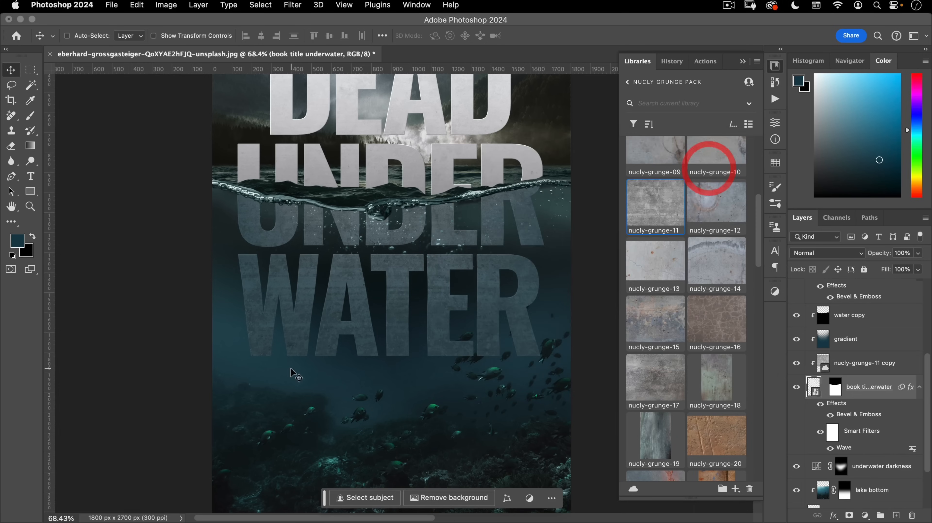
pyautogui.moveTo(300, 316); pyautogui.dragTo(350, 313)
pyautogui.moveTo(468, 278); pyautogui.dragTo(352, 272)
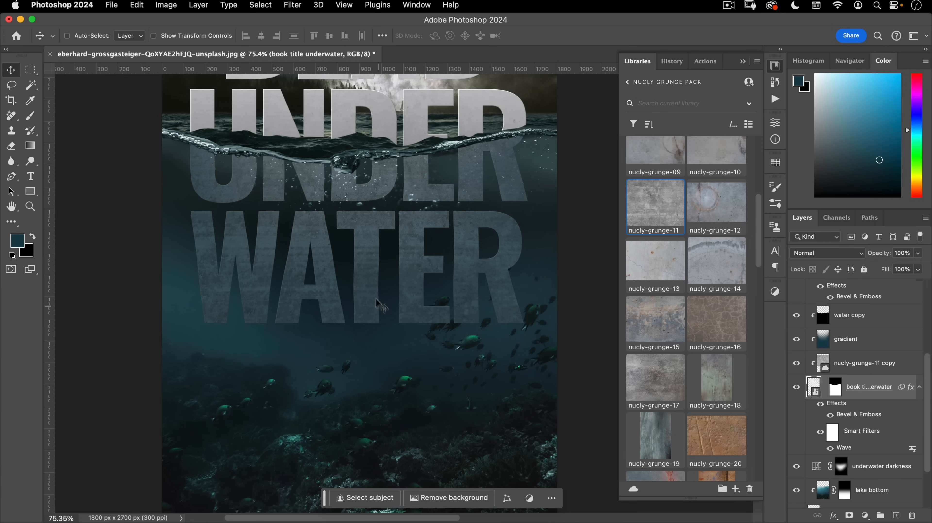
pyautogui.moveTo(401, 279); pyautogui.dragTo(418, 300)
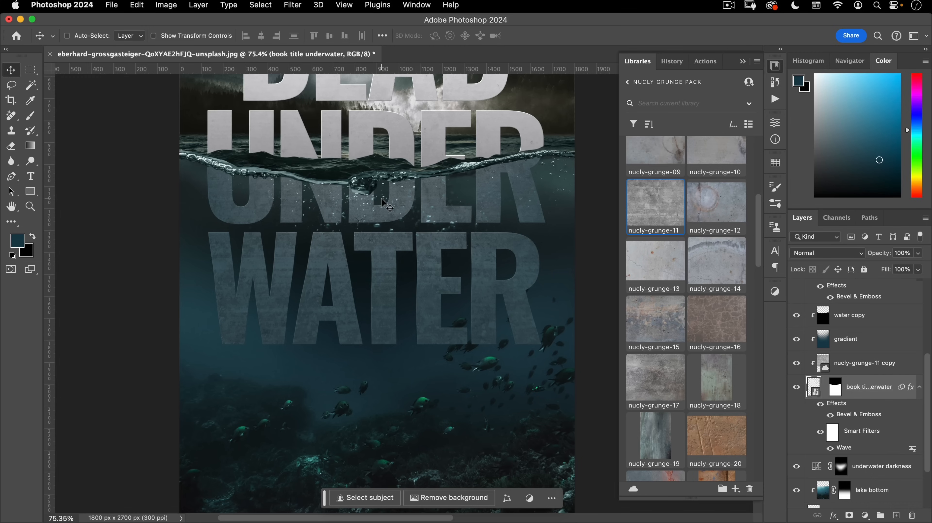
pyautogui.press('super+Tab')
pyautogui.click(269, 256)
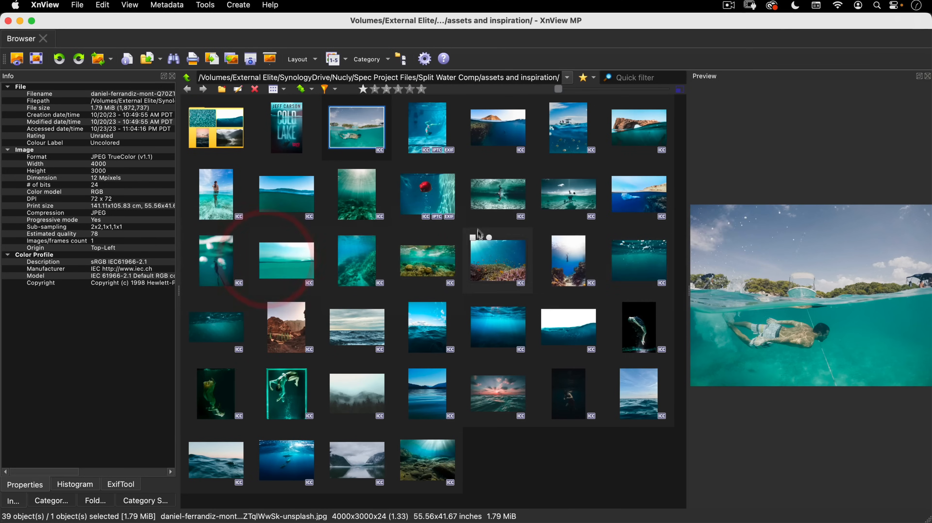
pyautogui.click(426, 194)
pyautogui.doubleClick(427, 194)
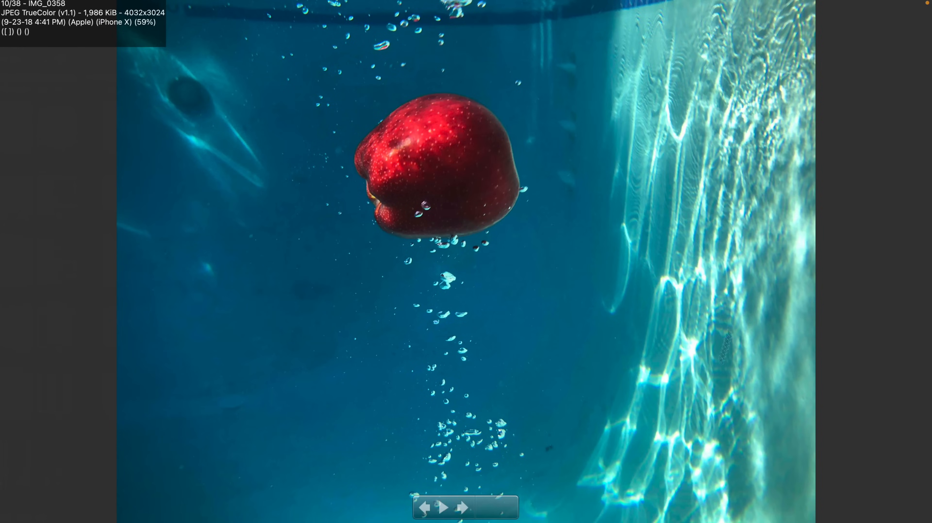
pyautogui.press('Escape')
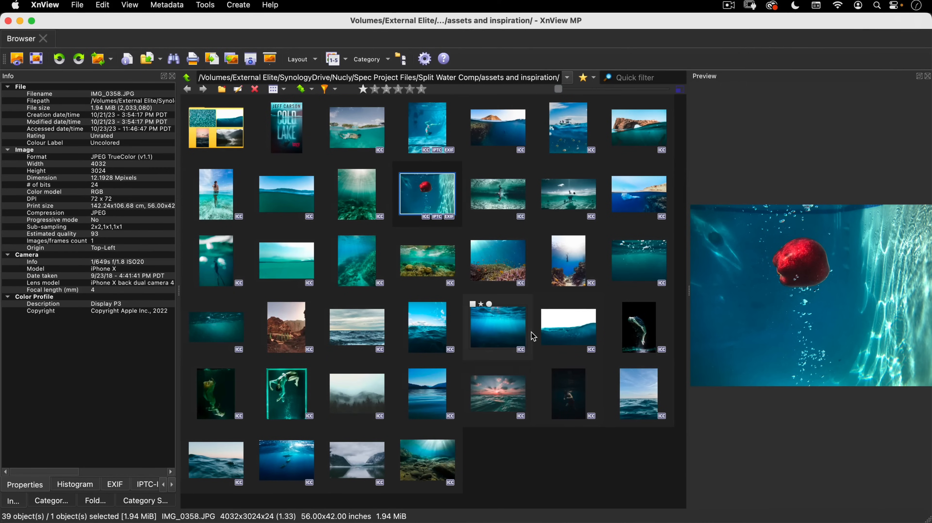
pyautogui.press('super+Tab')
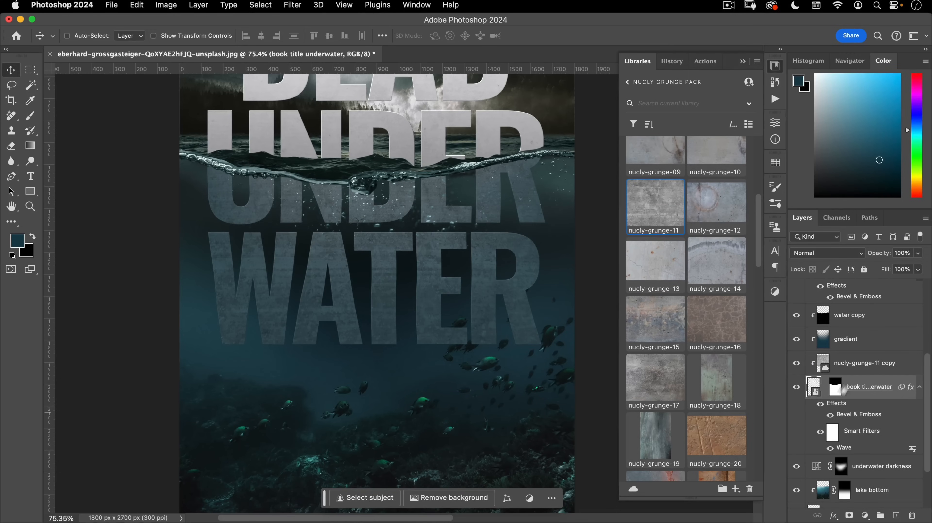
# - Add a new layer named 'top shadow' and clip it below water copy
pyautogui.scroll(1, 840, 398)
pyautogui.click(858, 322)
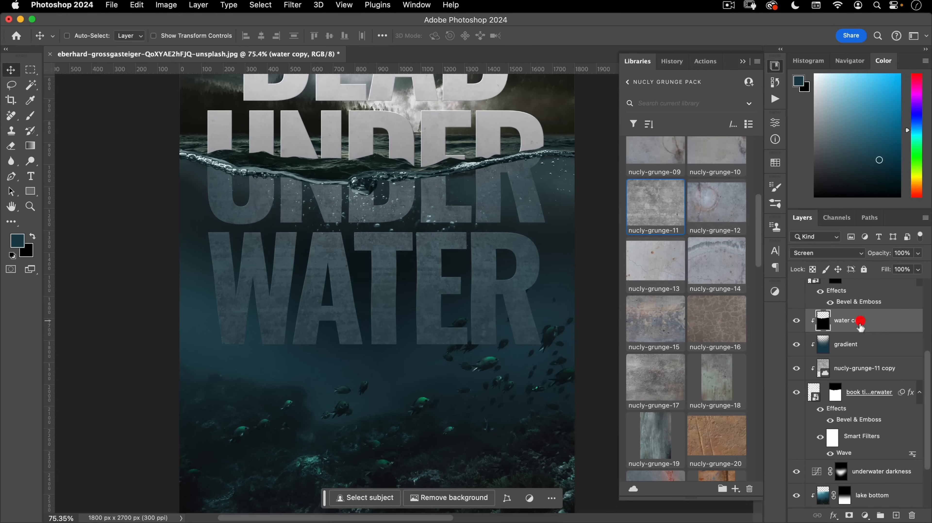
pyautogui.click(897, 514)
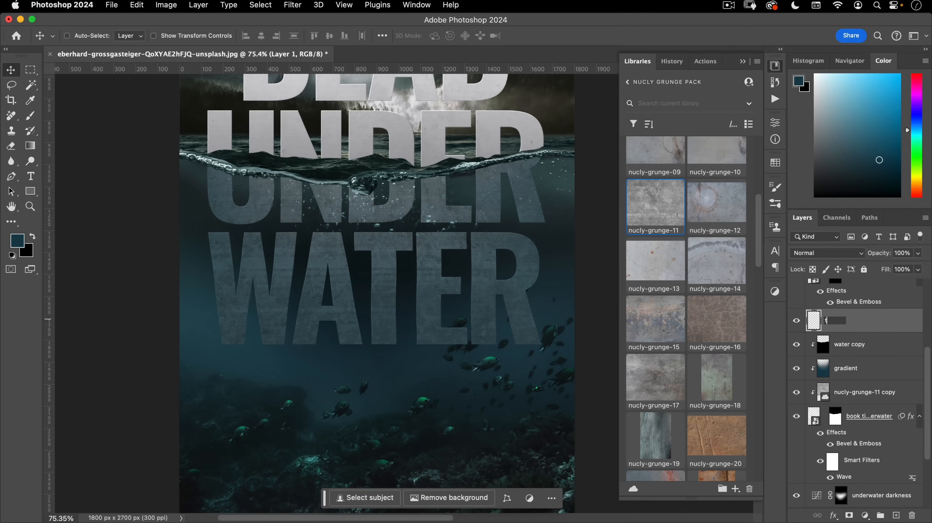
pyautogui.write('top shadow')
pyautogui.press('Return')
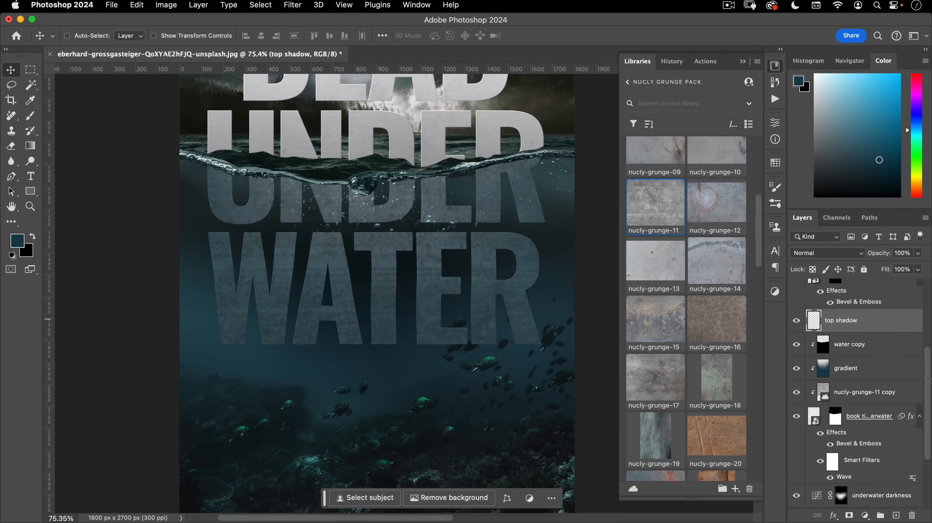
pyautogui.moveTo(843, 324); pyautogui.dragTo(801, 342)
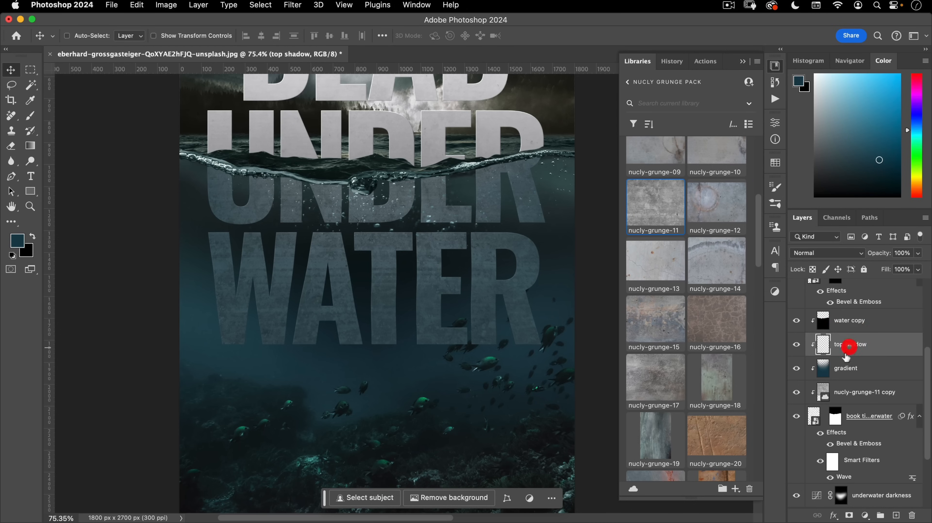
# - Rename water copy to 'water bubbles' and set top shadow to Multiply blending
pyautogui.doubleClick(837, 321)
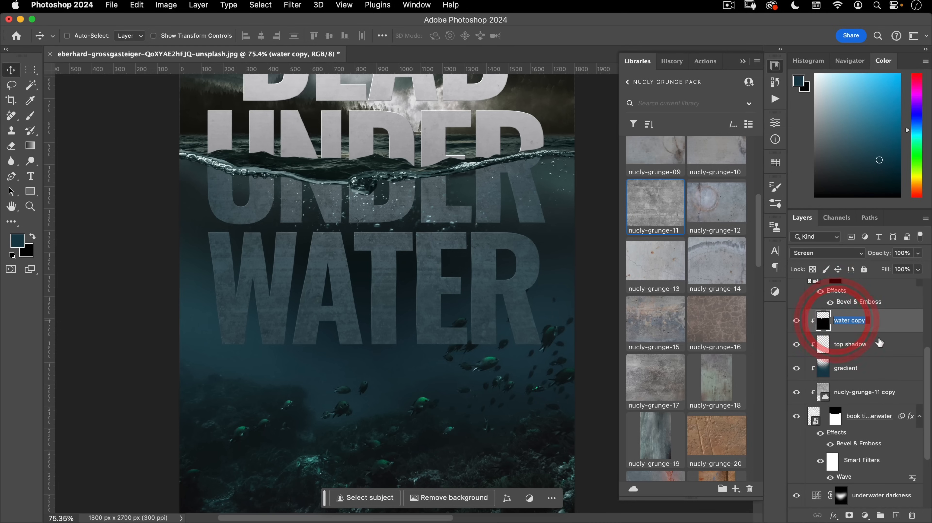
pyautogui.write('water bubble')
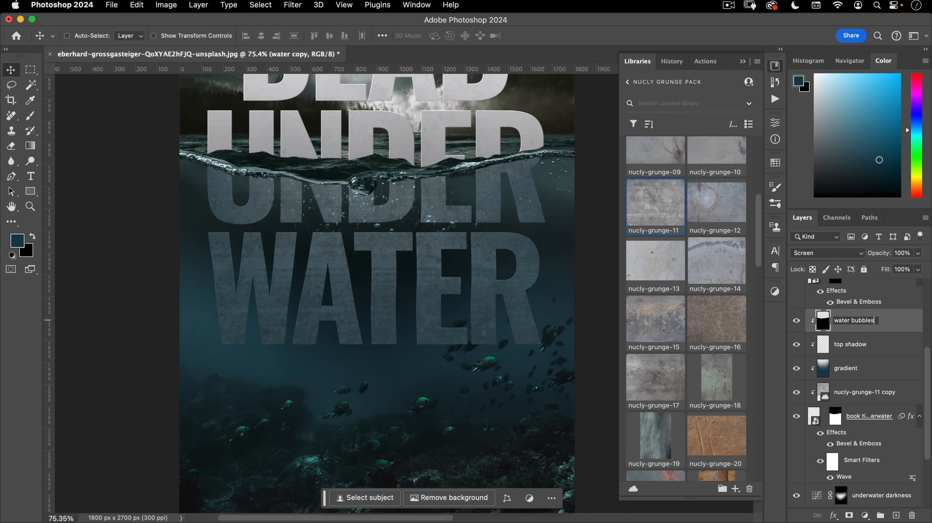
pyautogui.write('s')
pyautogui.press('Return')
pyautogui.click(860, 344)
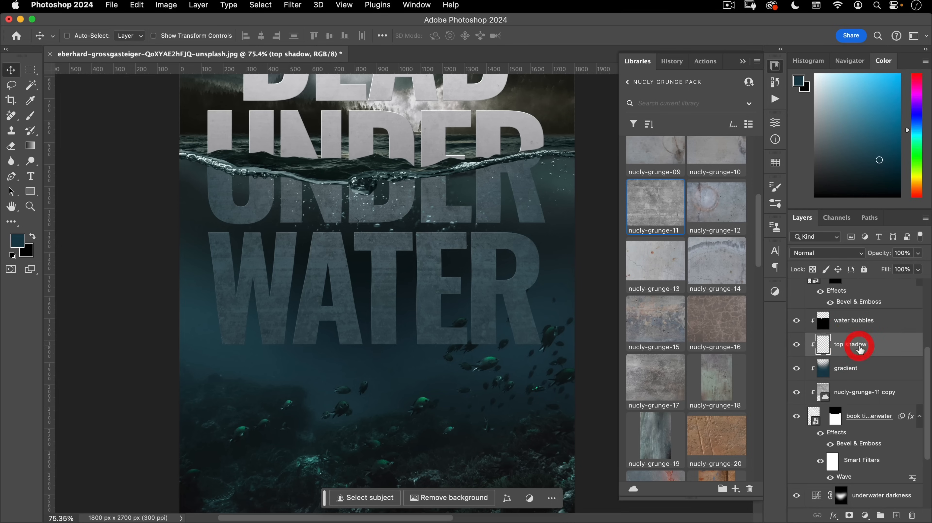
pyautogui.click(810, 252)
pyautogui.click(808, 292)
# - Pick the Soft Round Pressure Opacity brush at about 349 px
pyautogui.press('b')
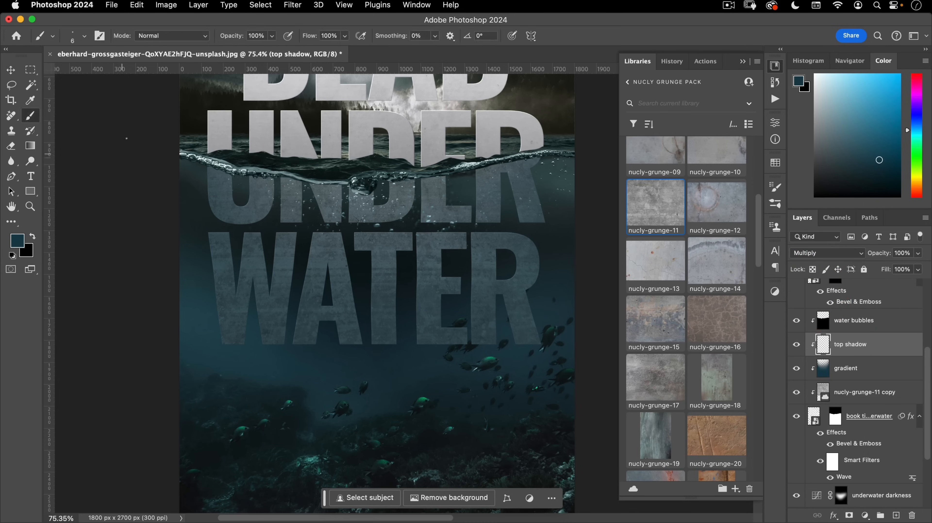
pyautogui.rightClick(294, 167)
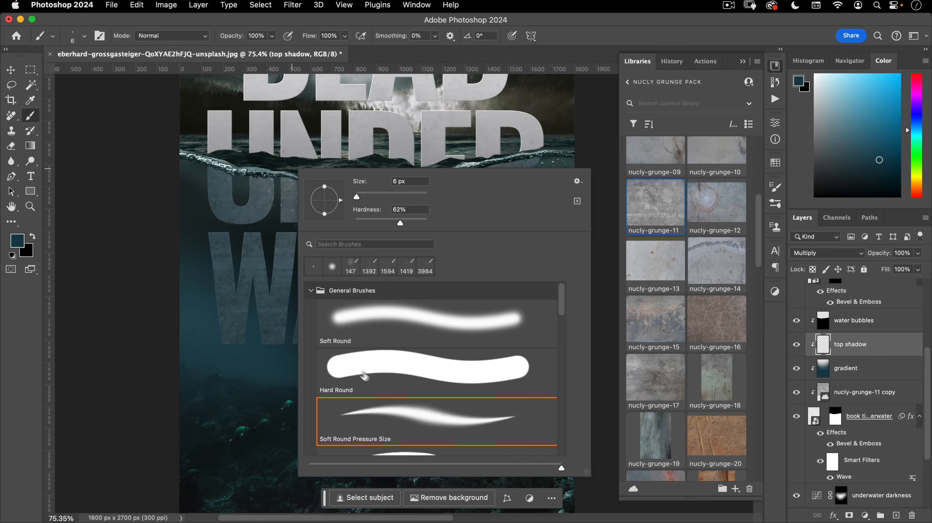
pyautogui.scroll(-1, 373, 375)
pyautogui.scroll(-1, 377, 385)
pyautogui.click(410, 365)
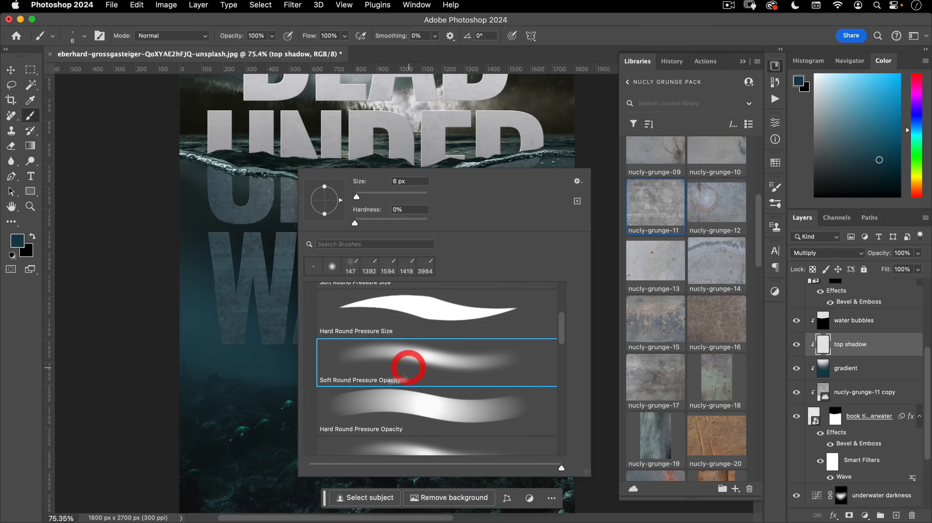
pyautogui.click(299, 54)
pyautogui.moveTo(257, 241)
pyautogui.mouseDown()
pyautogui.moveTo(389, 246)
pyautogui.moveTo(355, 236)
pyautogui.moveTo(370, 236)
pyautogui.mouseUp()
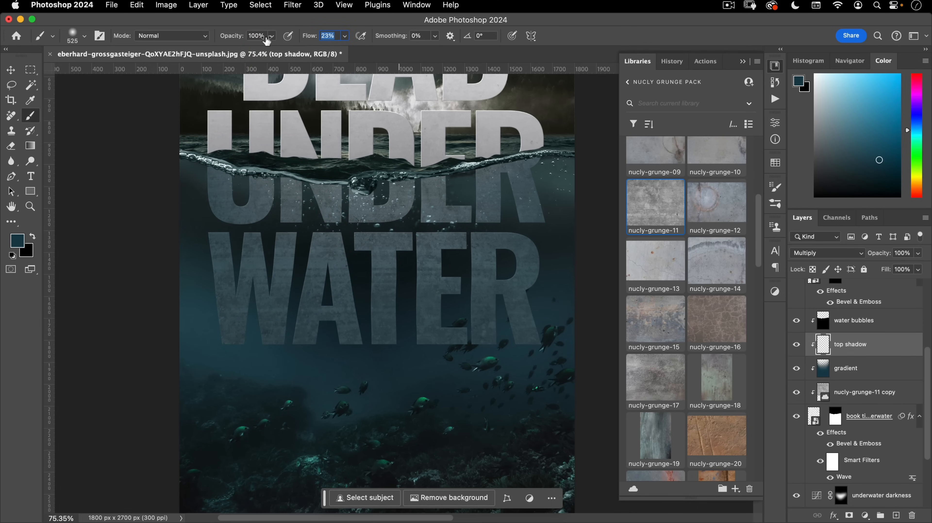
pyautogui.moveTo(250, 179); pyautogui.dragTo(212, 178)
# - Paint shadow along the waterline over the tops of the submerged U, N, E and R
pyautogui.moveTo(187, 129)
pyautogui.mouseDown()
pyautogui.moveTo(284, 163)
pyautogui.moveTo(231, 154)
pyautogui.mouseUp()
pyautogui.moveTo(404, 166); pyautogui.dragTo(365, 167)
pyautogui.click(490, 135)
pyautogui.moveTo(543, 140); pyautogui.dragTo(545, 139)
pyautogui.moveTo(408, 164); pyautogui.dragTo(579, 144)
pyautogui.moveTo(423, 147)
pyautogui.mouseDown()
pyautogui.moveTo(611, 138)
pyautogui.moveTo(316, 181)
pyautogui.moveTo(50, 109)
pyautogui.mouseUp()
pyautogui.click(150, 125)
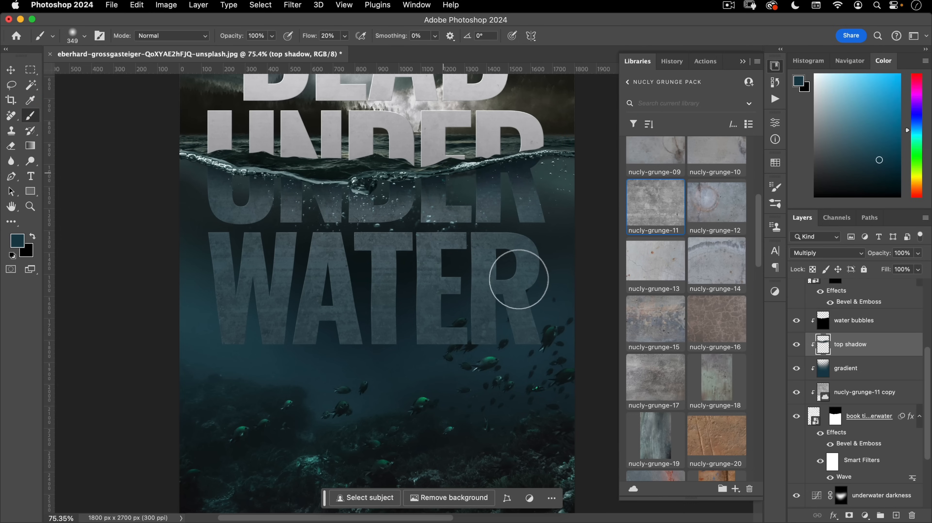
pyautogui.click(519, 279)
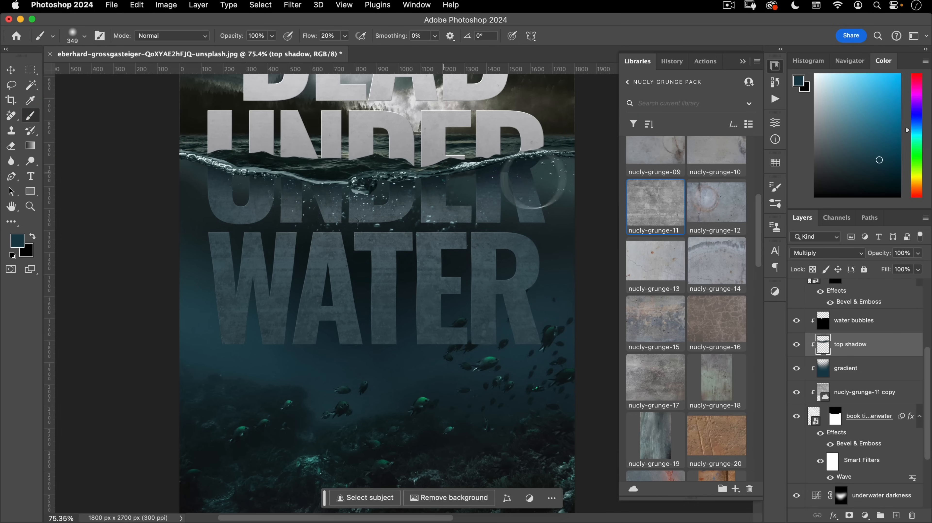
# - Review the darkened submerged letters across the whole poster
pyautogui.moveTo(208, 191); pyautogui.dragTo(294, 190)
pyautogui.moveTo(421, 243); pyautogui.dragTo(315, 243)
pyautogui.moveTo(360, 321)
pyautogui.mouseDown()
pyautogui.moveTo(363, 339)
pyautogui.moveTo(391, 331)
pyautogui.mouseUp()
pyautogui.scroll(-5, 361, 337)
pyautogui.click(357, 342)
pyautogui.moveTo(432, 293)
pyautogui.mouseDown()
pyautogui.moveTo(404, 321)
pyautogui.moveTo(415, 315)
pyautogui.moveTo(402, 314)
pyautogui.mouseUp()
pyautogui.press('v')
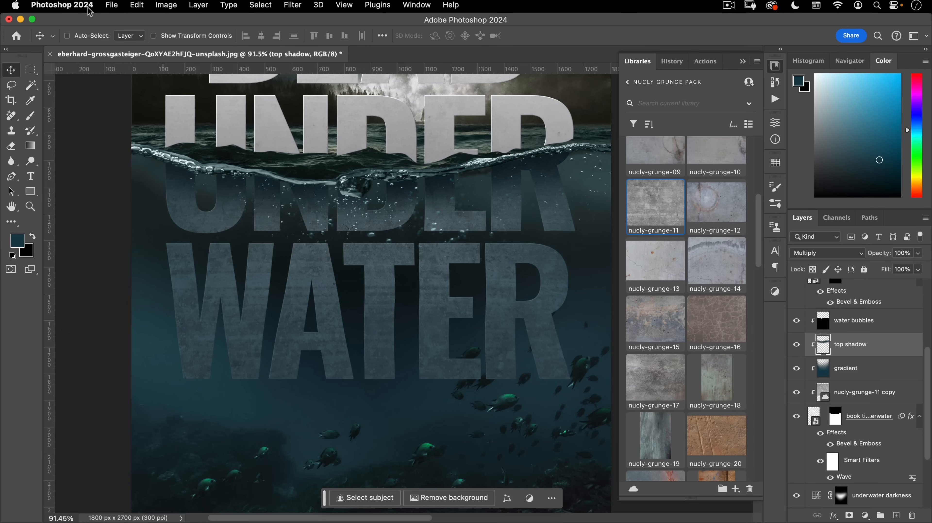
# - Open the rippling pool water photo and drag it into the poster as a new layer
pyautogui.click(111, 5)
pyautogui.click(109, 31)
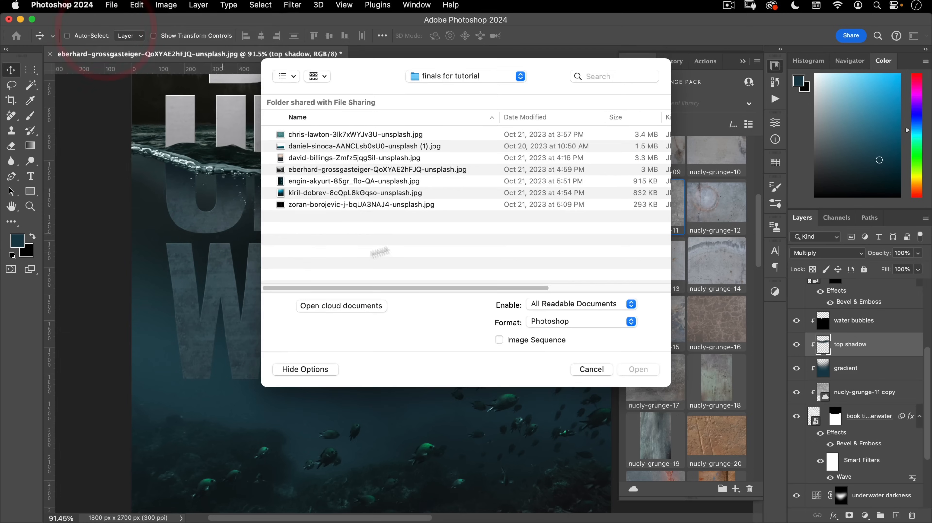
pyautogui.doubleClick(299, 135)
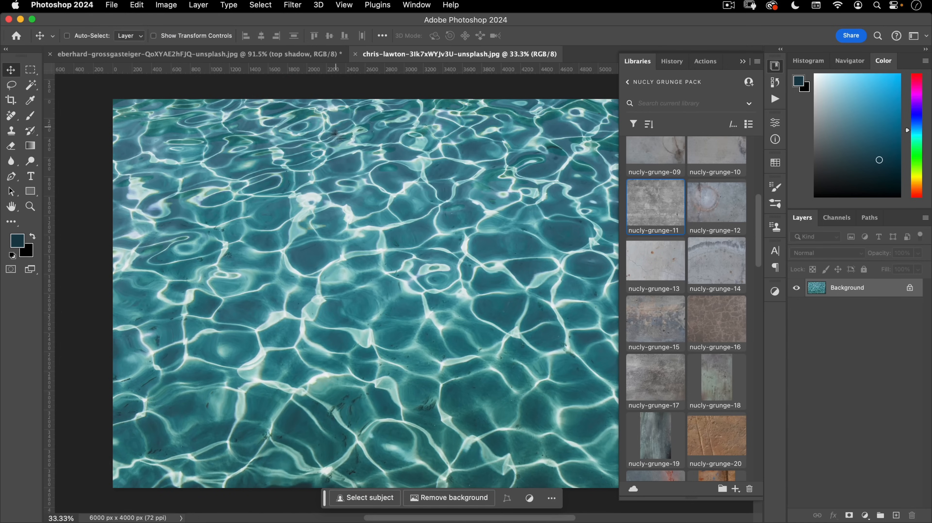
pyautogui.moveTo(382, 57); pyautogui.dragTo(368, 93)
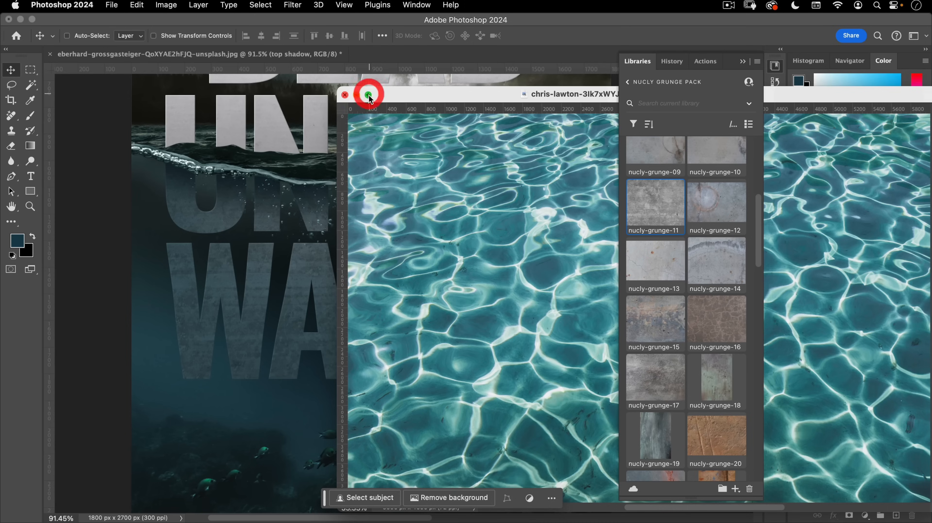
pyautogui.moveTo(216, 178); pyautogui.dragTo(182, 177)
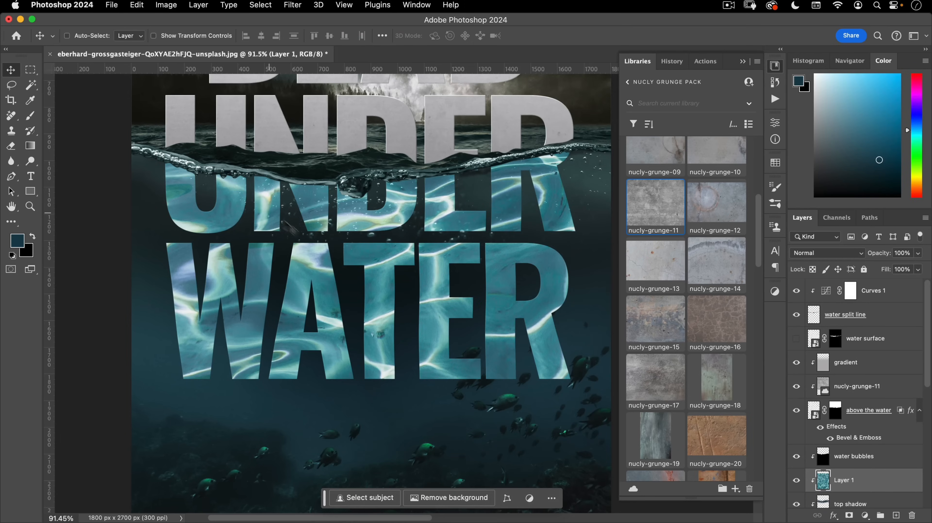
# - Free-transform the pool water layer, shrinking it to about 34% over the title
pyautogui.scroll(-5, 864, 459)
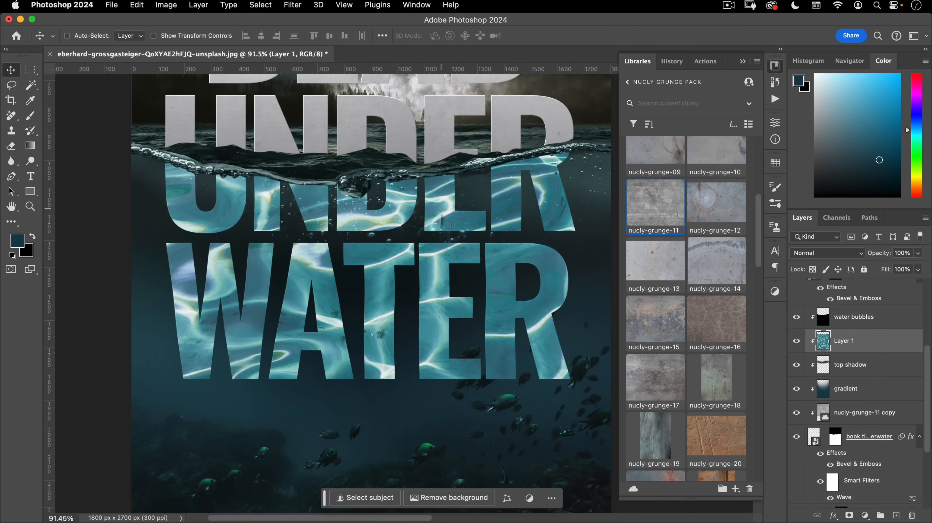
pyautogui.press('super+t')
pyautogui.moveTo(402, 308); pyautogui.dragTo(358, 344)
pyautogui.moveTo(432, 343); pyautogui.dragTo(316, 300)
pyautogui.moveTo(470, 140); pyautogui.dragTo(470, 271)
pyautogui.moveTo(534, 339); pyautogui.dragTo(351, 249)
# - Scale the pool water to exactly 30%, center it, and set it to Screen blending
pyautogui.moveTo(267, 263); pyautogui.dragTo(310, 238)
pyautogui.moveTo(310, 237); pyautogui.dragTo(358, 269)
pyautogui.moveTo(369, 200); pyautogui.dragTo(366, 249)
pyautogui.moveTo(611, 486); pyautogui.dragTo(574, 419)
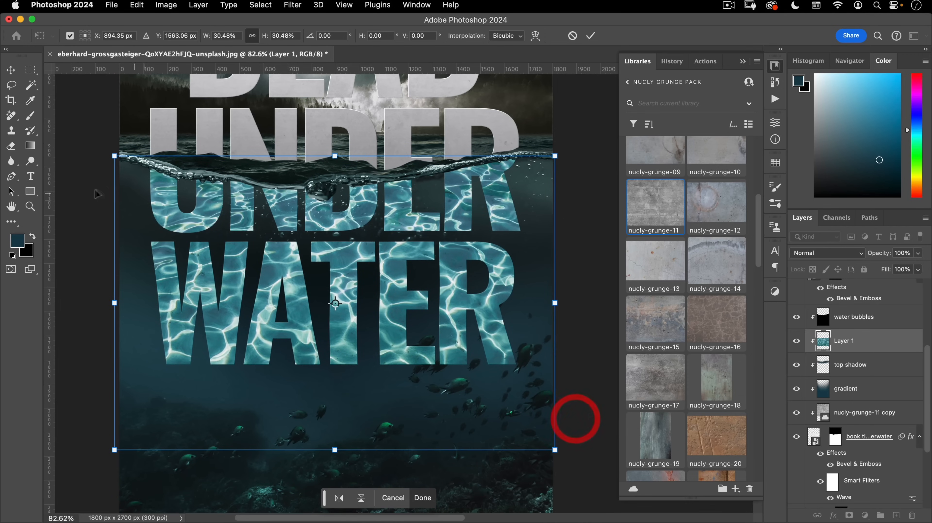
pyautogui.moveTo(114, 304); pyautogui.dragTo(119, 303)
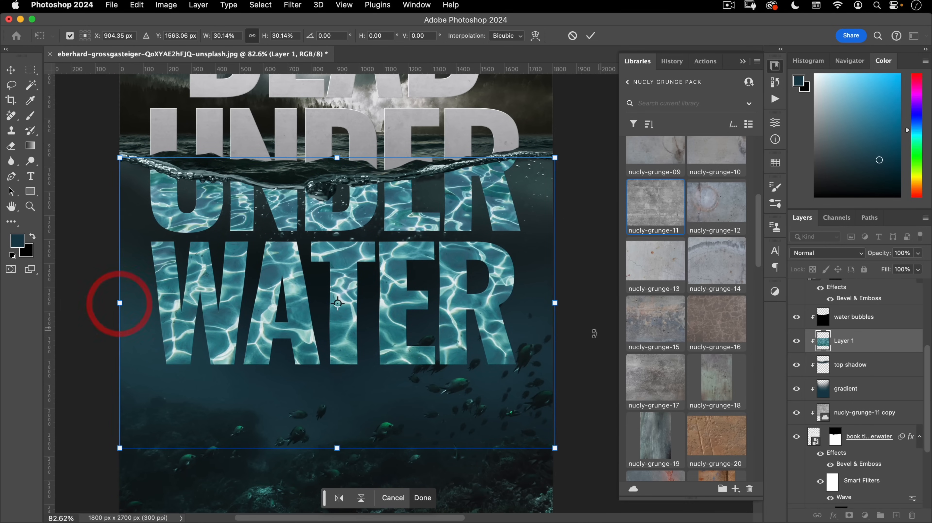
pyautogui.moveTo(556, 306); pyautogui.dragTo(554, 303)
pyautogui.moveTo(506, 262); pyautogui.dragTo(545, 268)
pyautogui.click(593, 38)
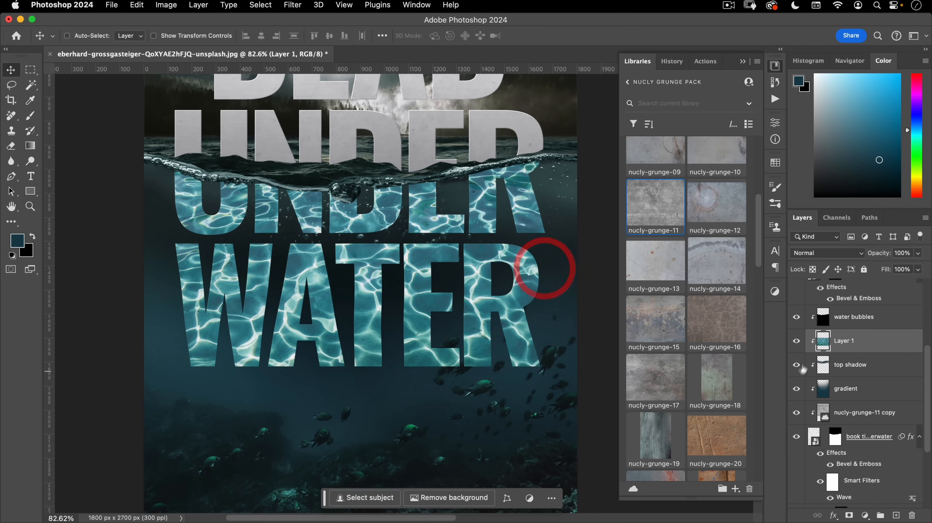
pyautogui.click(819, 257)
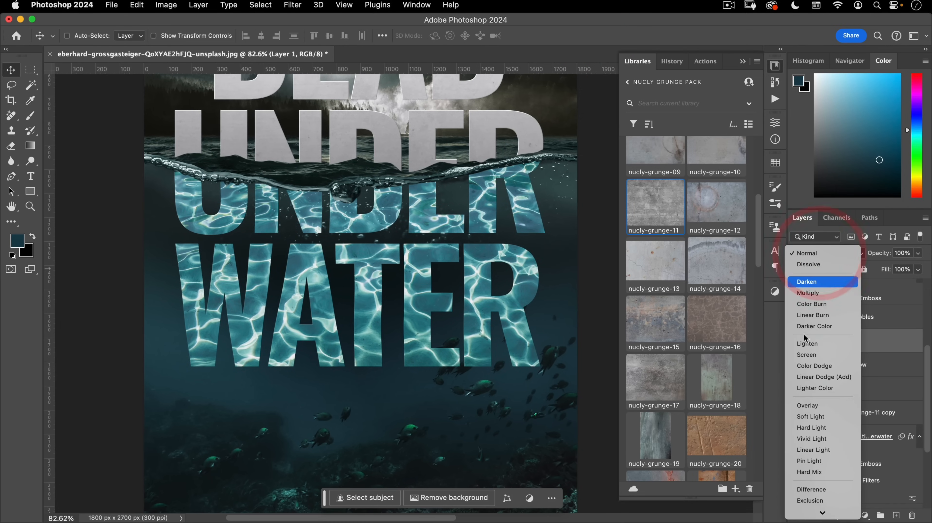
pyautogui.click(823, 354)
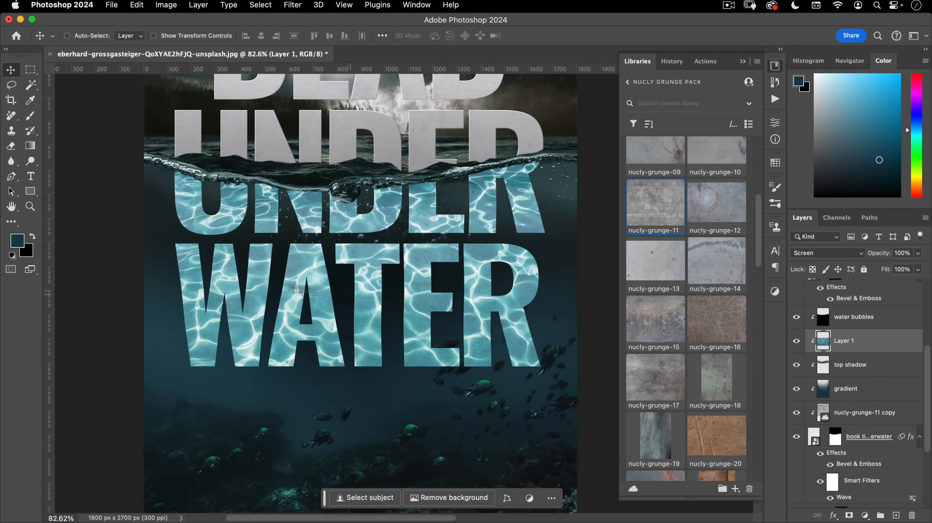
# - Convert the caustics layer to Black & White with the Cyans slider lowered
pyautogui.click(166, 4)
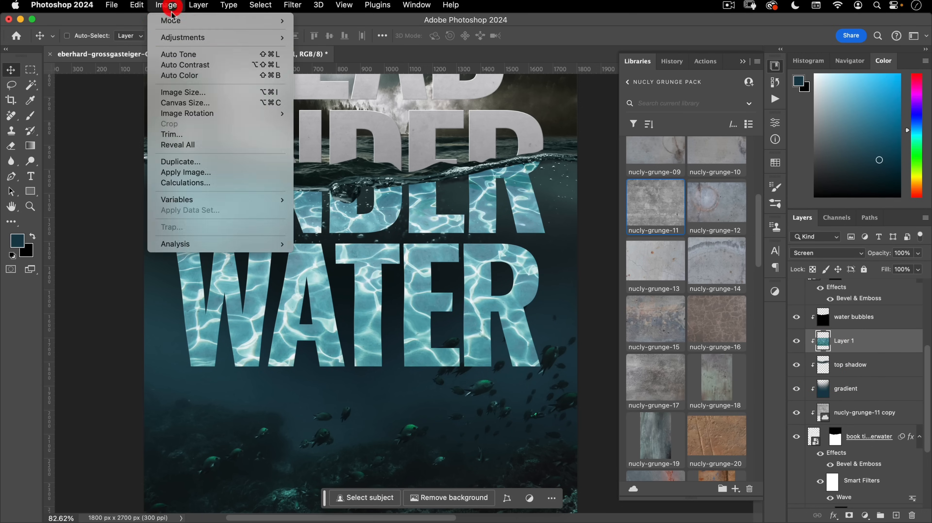
pyautogui.moveTo(219, 38)
pyautogui.click(332, 117)
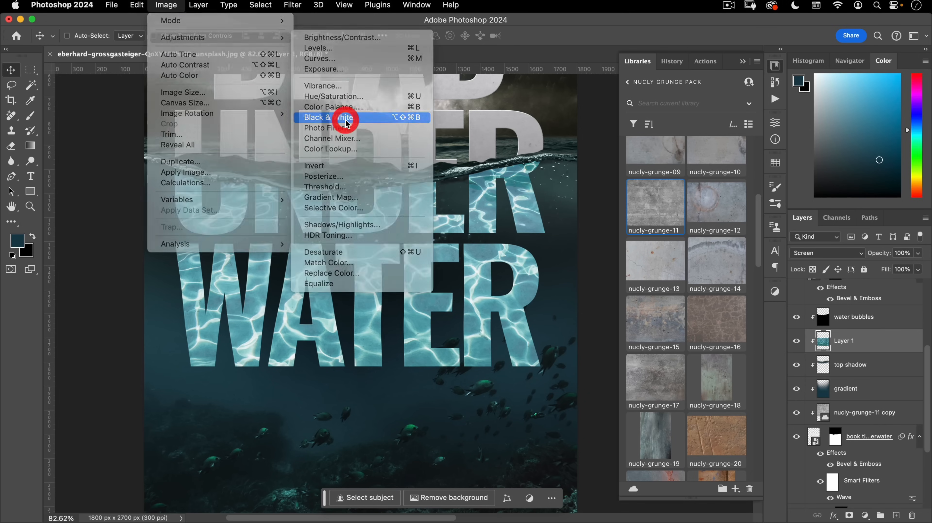
pyautogui.moveTo(406, 103); pyautogui.dragTo(598, 112)
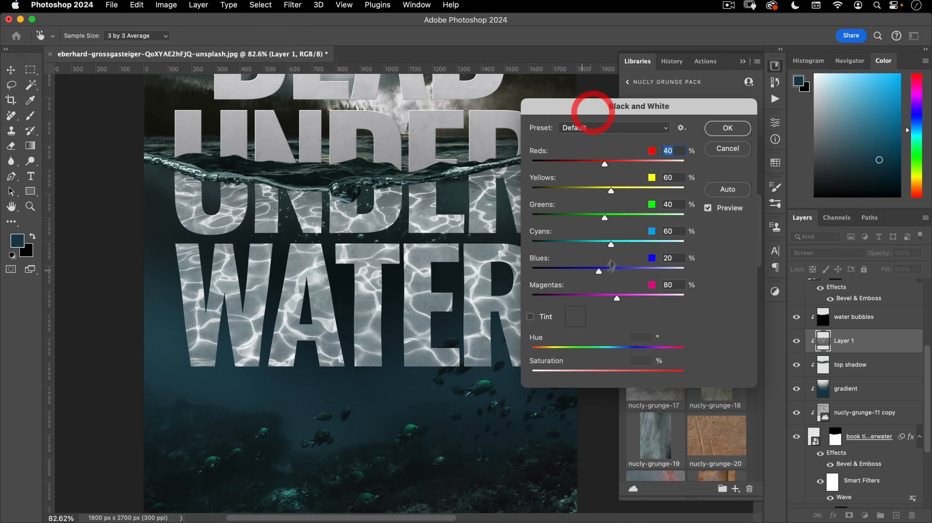
pyautogui.moveTo(607, 247)
pyautogui.mouseDown()
pyautogui.moveTo(594, 244)
pyautogui.moveTo(588, 272)
pyautogui.moveTo(570, 272)
pyautogui.moveTo(592, 245)
pyautogui.mouseUp()
pyautogui.click(728, 127)
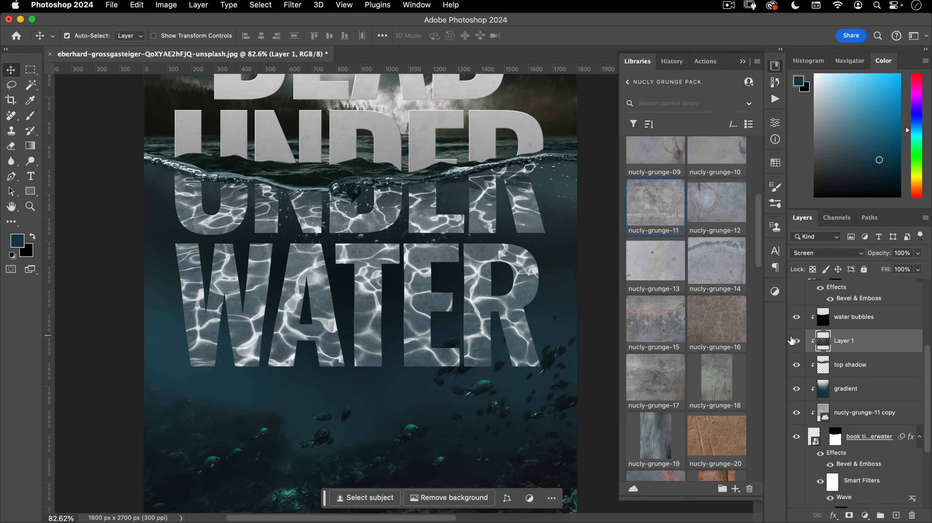
# - Boost contrast with Curves (black point 14, white point near 241) and add a layer mask
pyautogui.press('super+m')
pyautogui.moveTo(755, 328); pyautogui.dragTo(742, 328)
pyautogui.moveTo(606, 326); pyautogui.dragTo(619, 329)
pyautogui.click(905, 135)
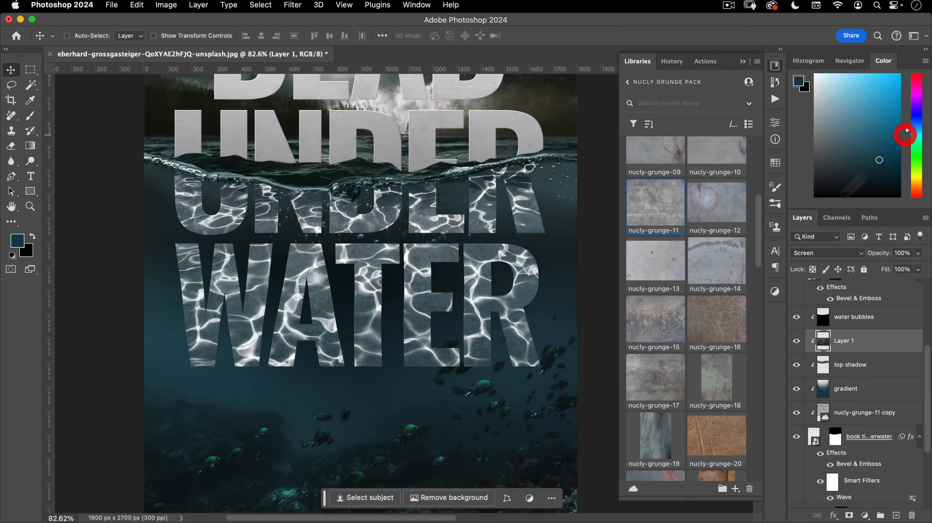
pyautogui.click(848, 514)
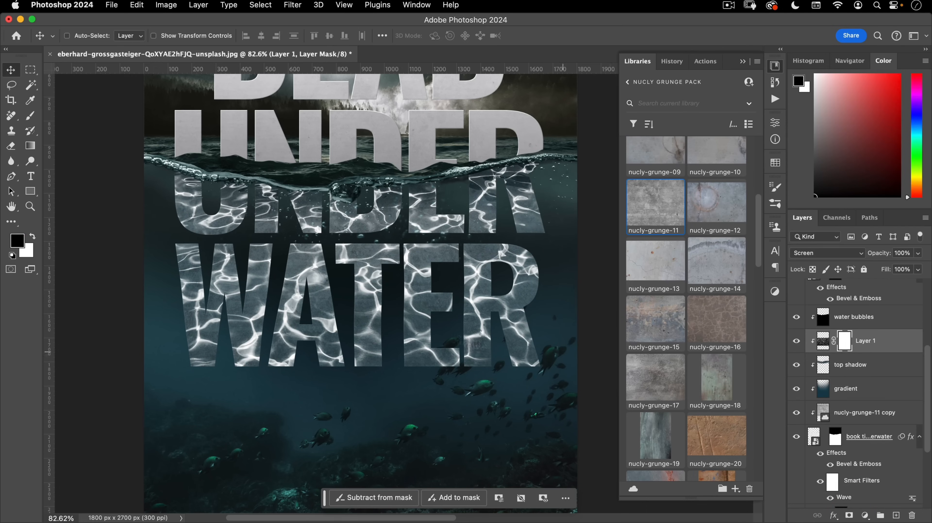
# - Set up the Gradient tool with the Foreground to Transparent preset
pyautogui.click(30, 147)
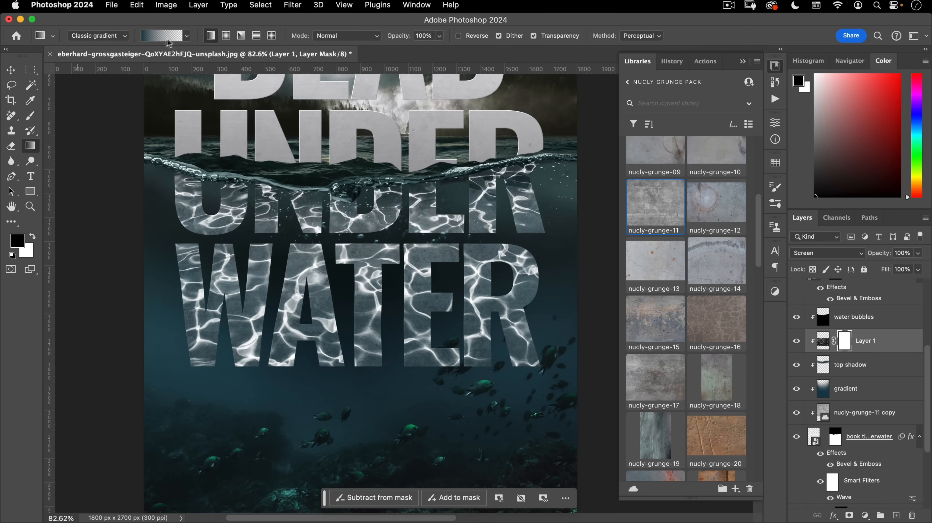
pyautogui.click(162, 35)
pyautogui.click(533, 107)
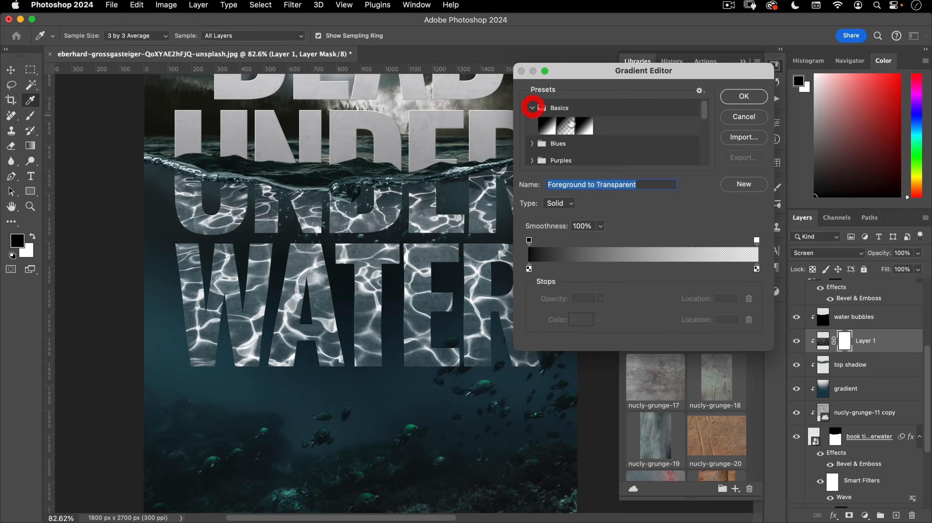
pyautogui.click(565, 126)
pyautogui.click(744, 96)
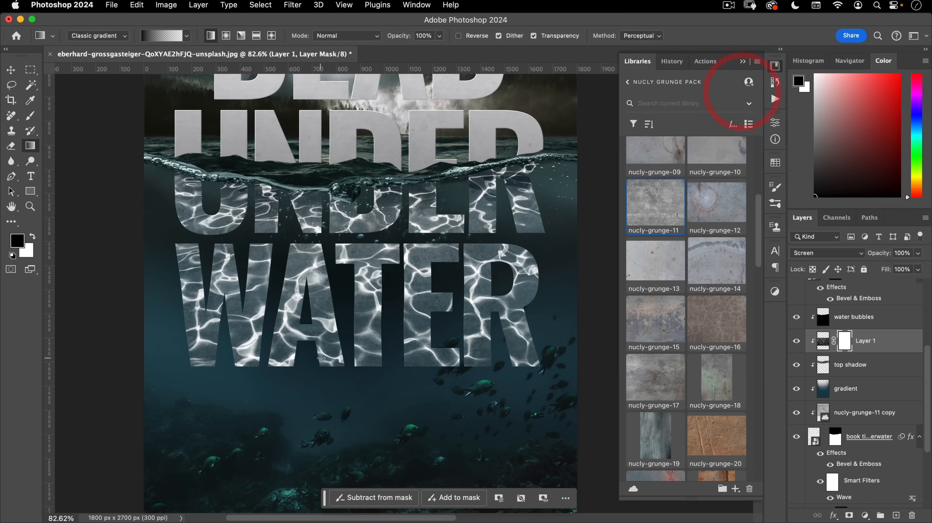
# - Drag upward gradients on Layer 1's mask to fade the caustics in WATER from the bottom
pyautogui.moveTo(321, 357); pyautogui.dragTo(339, 193)
pyautogui.moveTo(308, 348); pyautogui.dragTo(312, 182)
pyautogui.moveTo(245, 327); pyautogui.dragTo(259, 191)
pyautogui.moveTo(183, 283); pyautogui.dragTo(211, 171)
pyautogui.moveTo(397, 150); pyautogui.dragTo(396, 149)
pyautogui.moveTo(464, 308); pyautogui.dragTo(425, 181)
pyautogui.moveTo(492, 269); pyautogui.dragTo(503, 147)
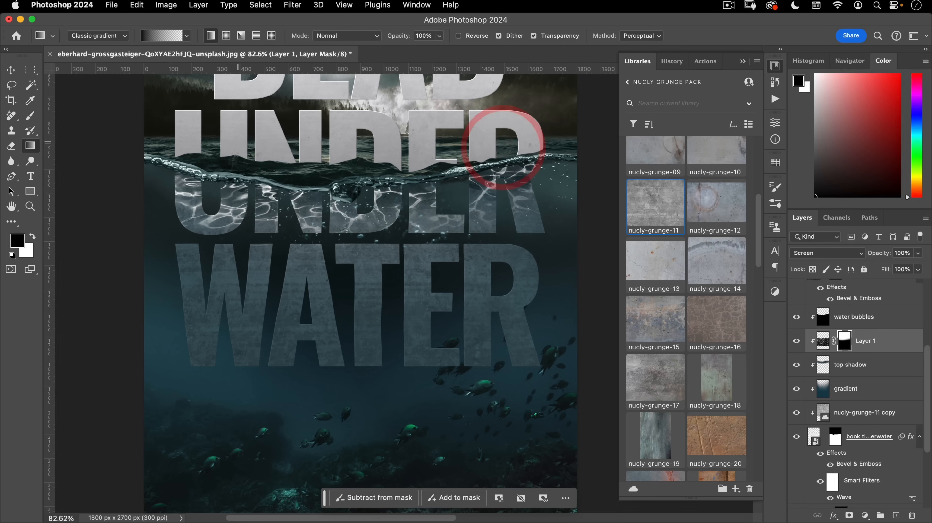
# - Add further upward fades to the mask so the lower letters stay dim and plain grey
pyautogui.moveTo(238, 185); pyautogui.dragTo(239, 169)
pyautogui.moveTo(207, 250); pyautogui.dragTo(227, 193)
pyautogui.moveTo(351, 260); pyautogui.dragTo(357, 186)
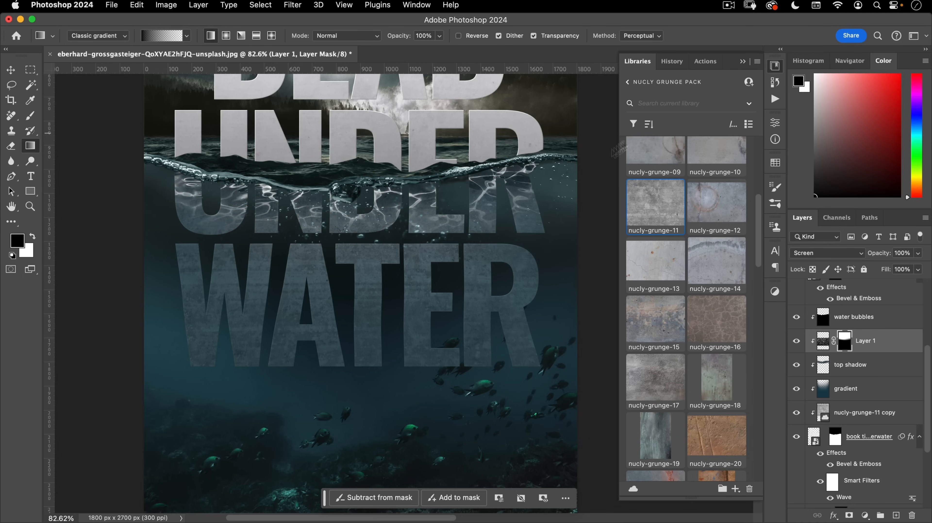
pyautogui.moveTo(448, 201); pyautogui.dragTo(485, 181)
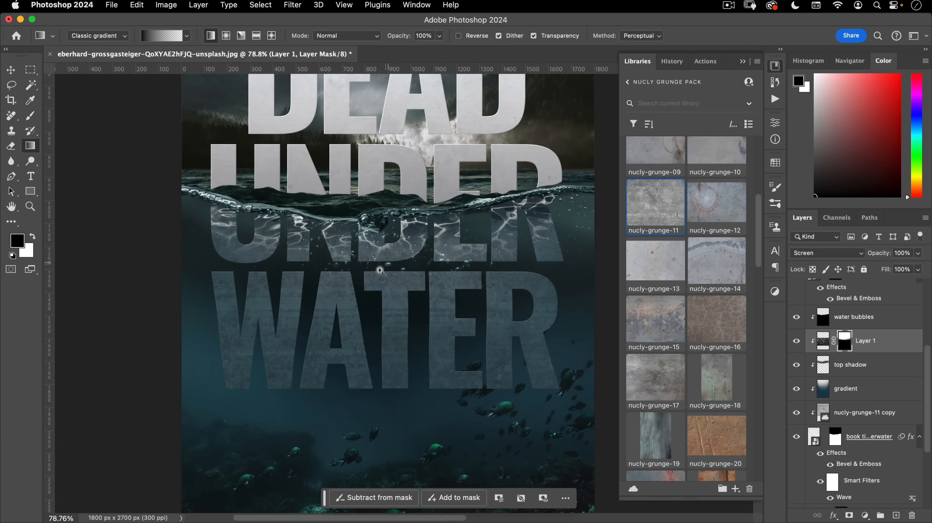
pyautogui.moveTo(395, 237); pyautogui.dragTo(396, 232)
pyautogui.moveTo(410, 292)
pyautogui.mouseDown()
pyautogui.moveTo(377, 318)
pyautogui.moveTo(397, 299)
pyautogui.mouseUp()
# - Apply a 1.5-pixel Gaussian Blur to Layer 1's caustic pixels, not its mask
pyautogui.moveTo(397, 299); pyautogui.dragTo(435, 279)
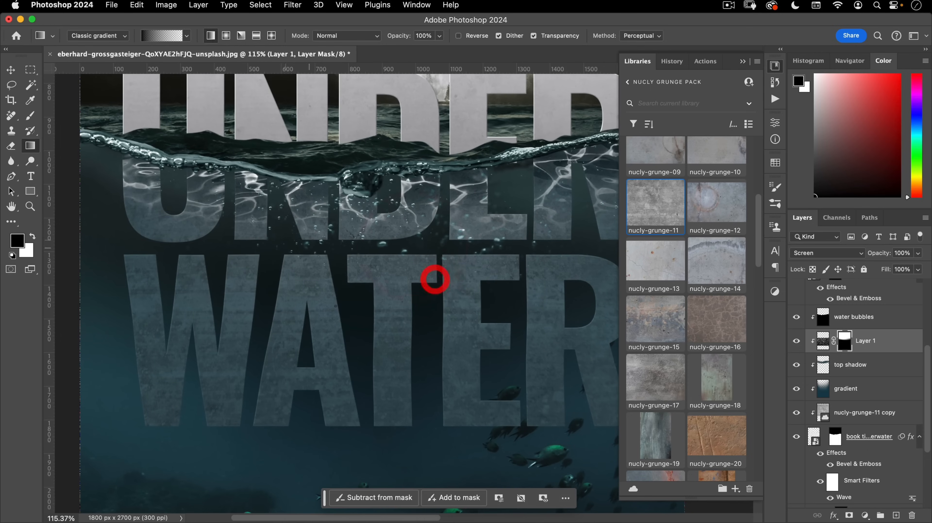
pyautogui.press('v')
pyautogui.click(824, 339)
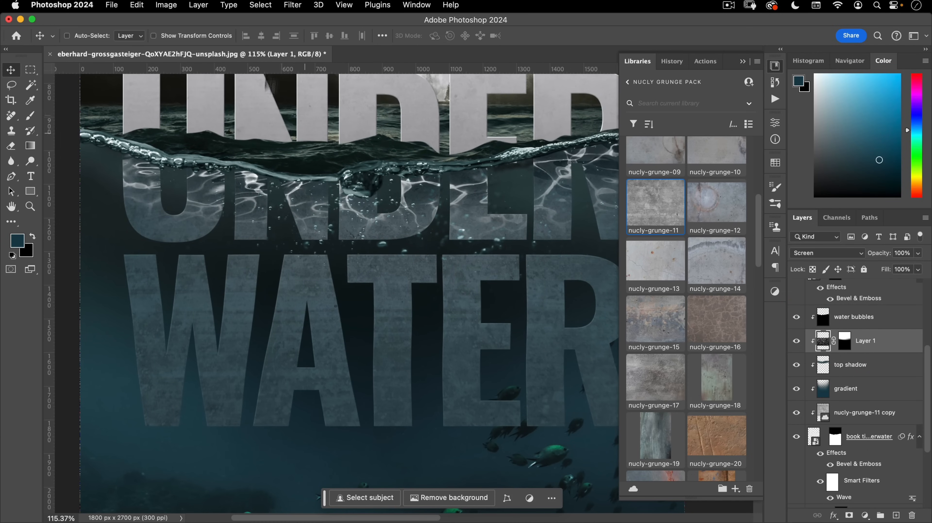
pyautogui.click(293, 5)
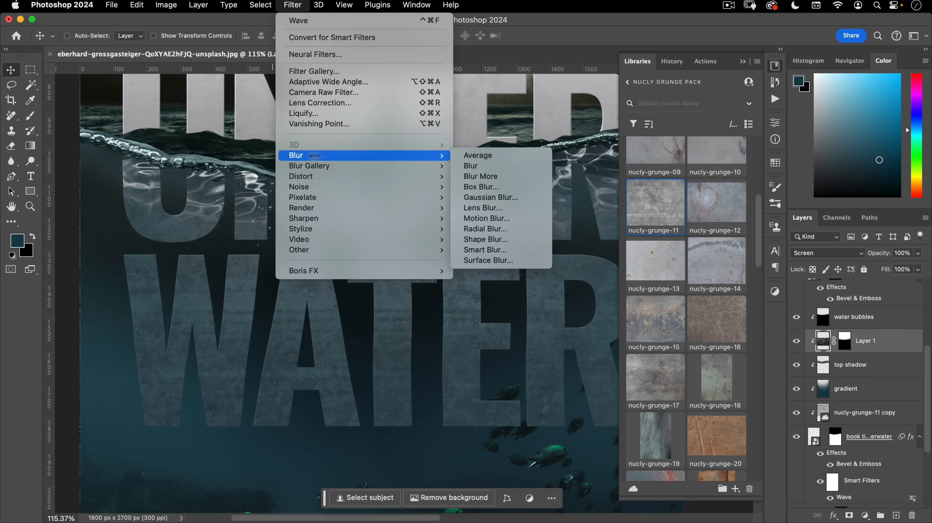
pyautogui.moveTo(421, 155)
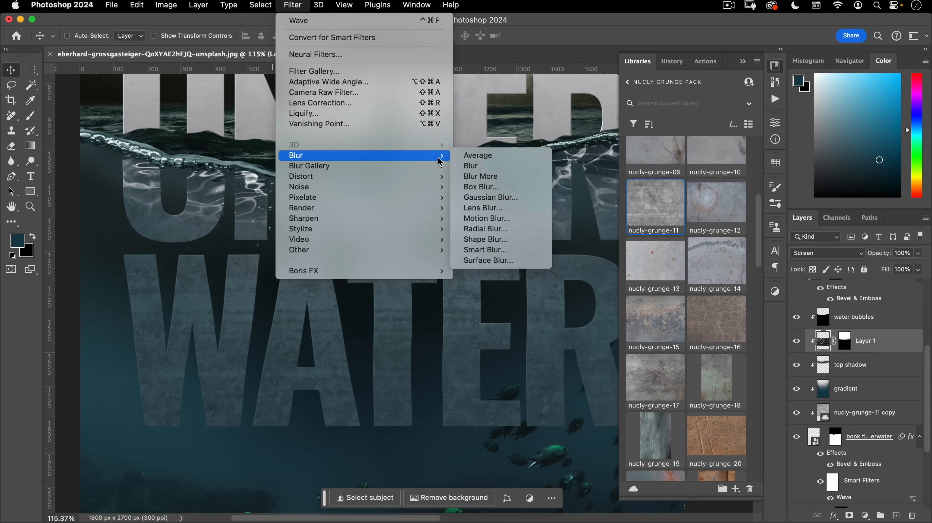
pyautogui.click(472, 194)
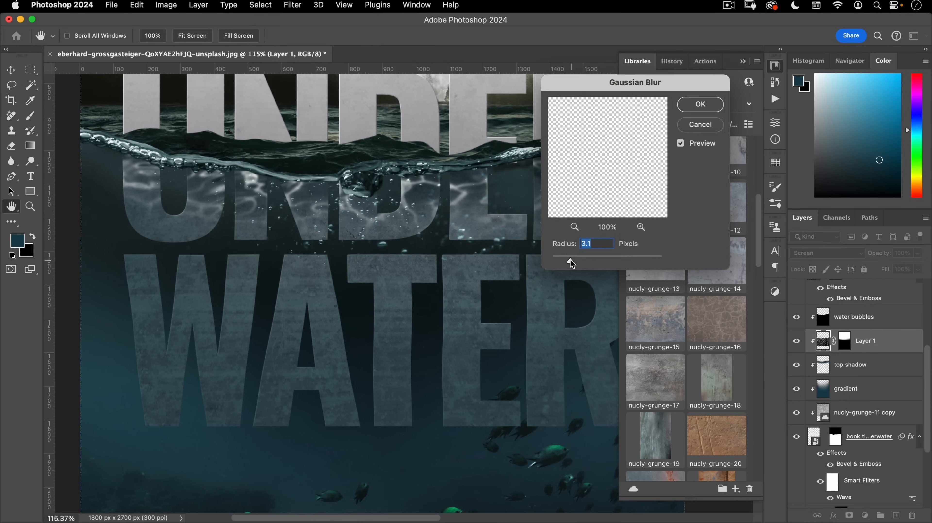
pyautogui.moveTo(569, 263); pyautogui.dragTo(560, 262)
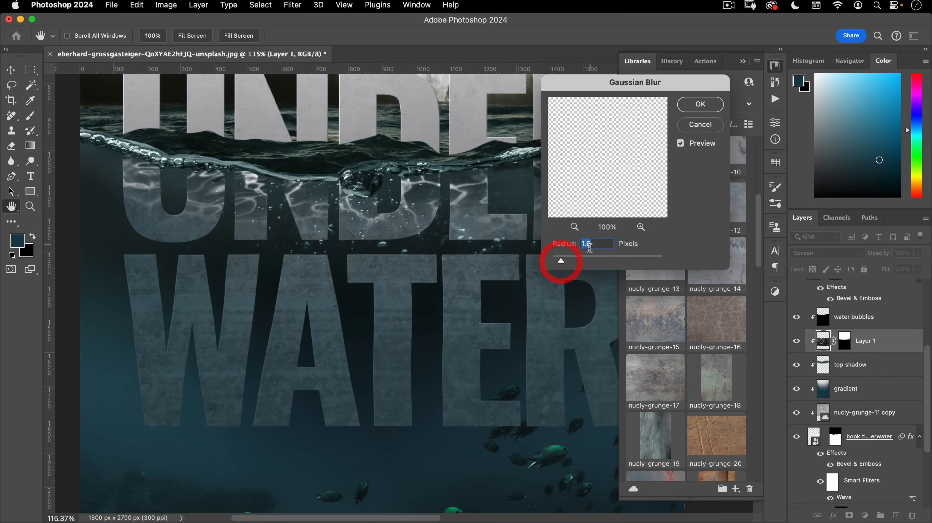
pyautogui.click(701, 104)
pyautogui.moveTo(437, 266); pyautogui.dragTo(402, 296)
pyautogui.moveTo(440, 334)
pyautogui.mouseDown()
pyautogui.moveTo(404, 335)
pyautogui.moveTo(426, 337)
pyautogui.mouseUp()
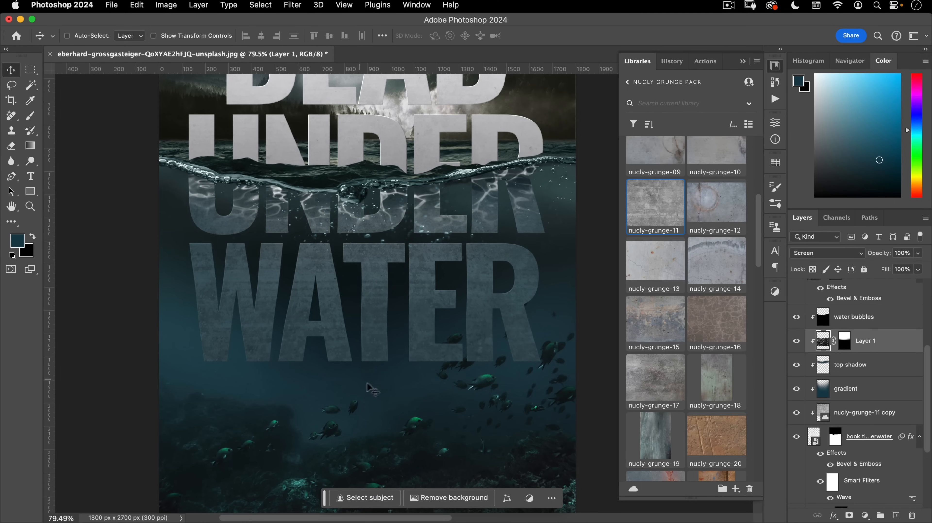
# - Add a new layer named 'foreground water fog' above the water bubbles layer
pyautogui.scroll(3, 841, 362)
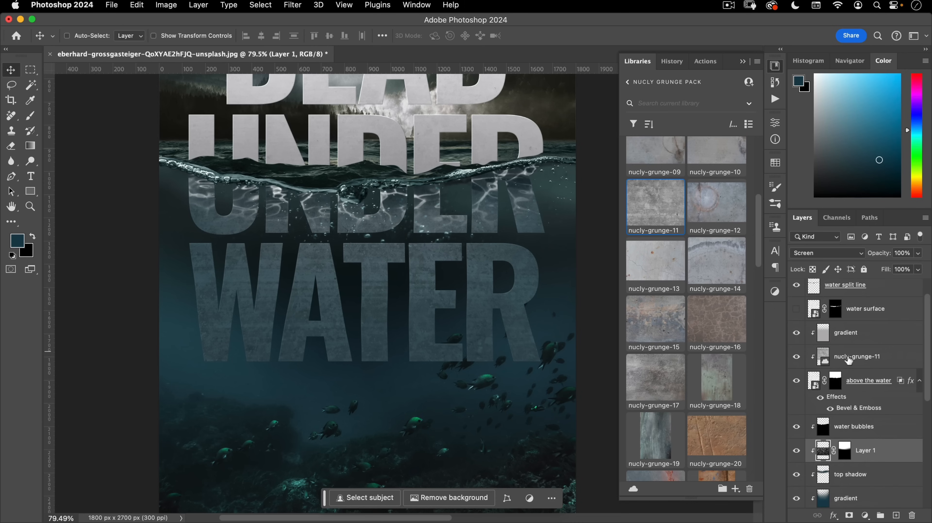
pyautogui.click(859, 379)
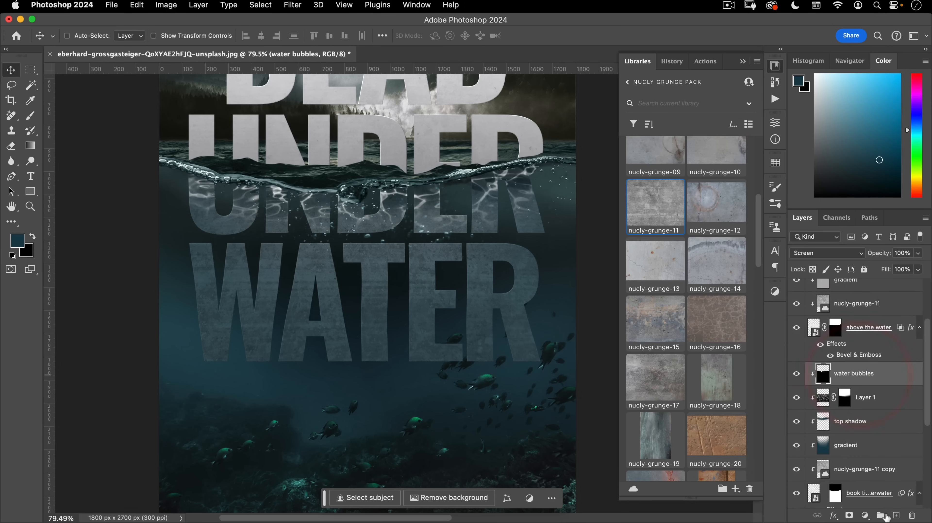
pyautogui.click(896, 515)
pyautogui.doubleClick(836, 374)
pyautogui.write('foreground water fog')
pyautogui.press('Return')
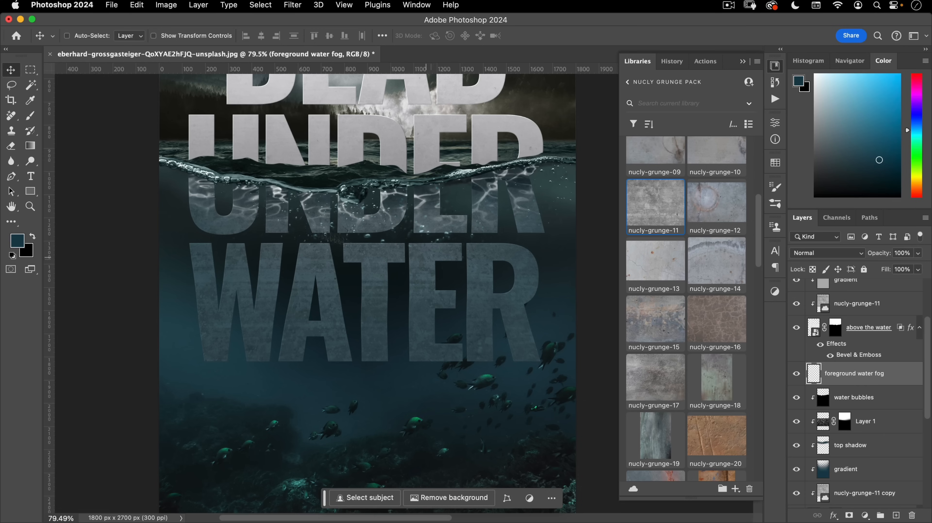
# - Choose the Advanced Fog 02 brush from the Nucly Favorite Brushes folder
pyautogui.press('b')
pyautogui.rightClick(260, 214)
pyautogui.scroll(3, 309, 332)
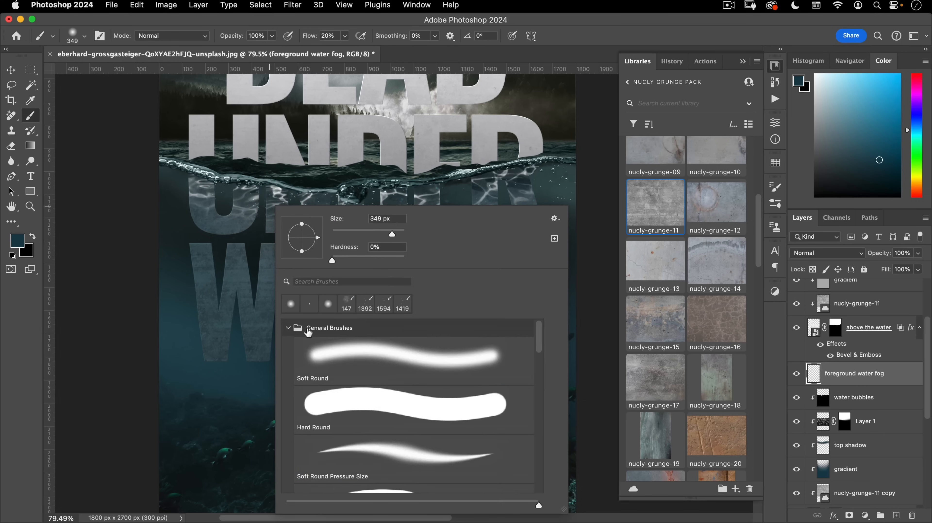
pyautogui.click(289, 332)
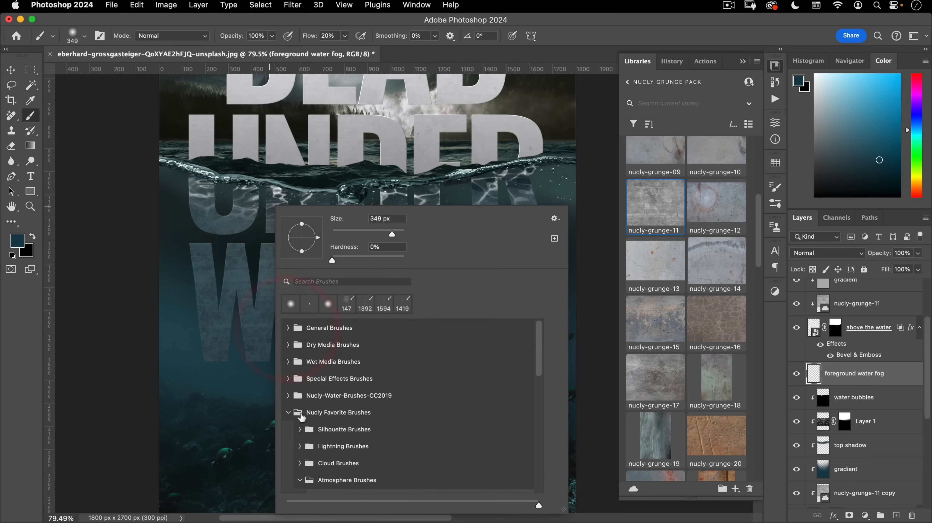
pyautogui.click(302, 417)
pyautogui.scroll(-5, 302, 408)
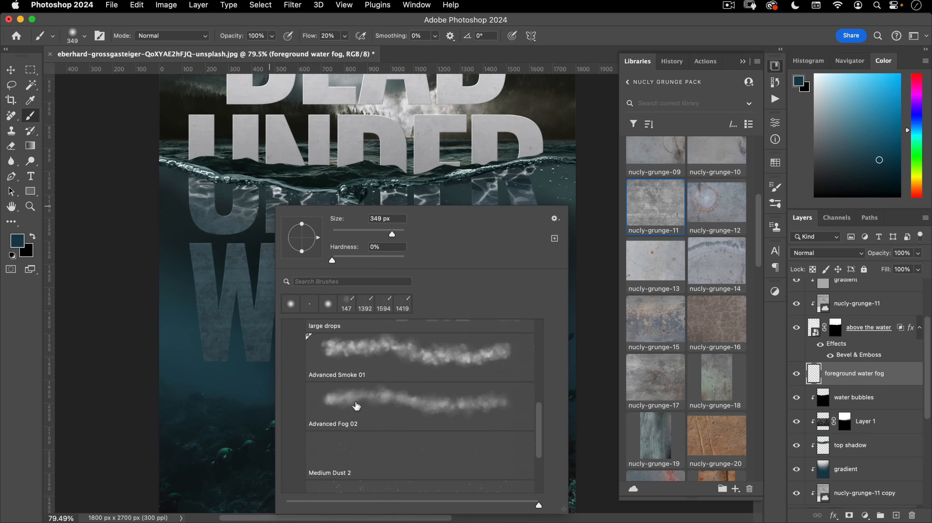
pyautogui.click(396, 401)
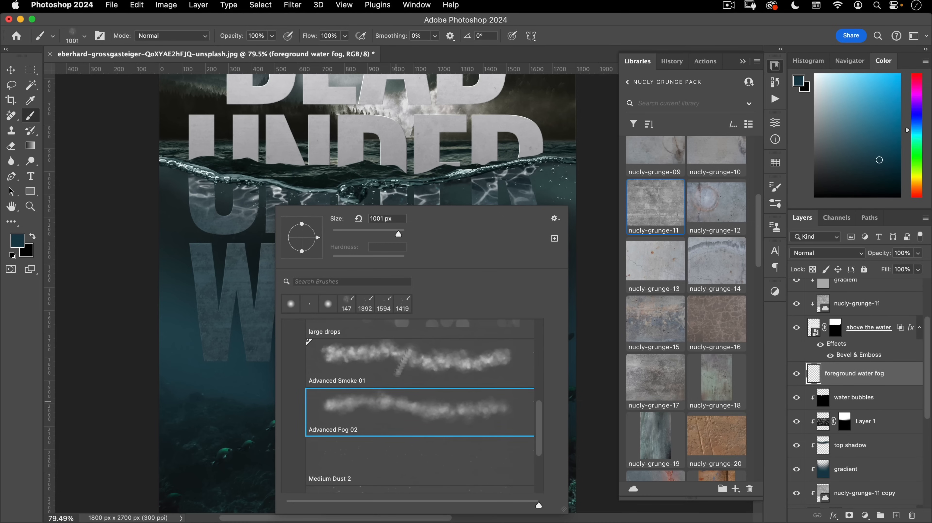
pyautogui.click(326, 54)
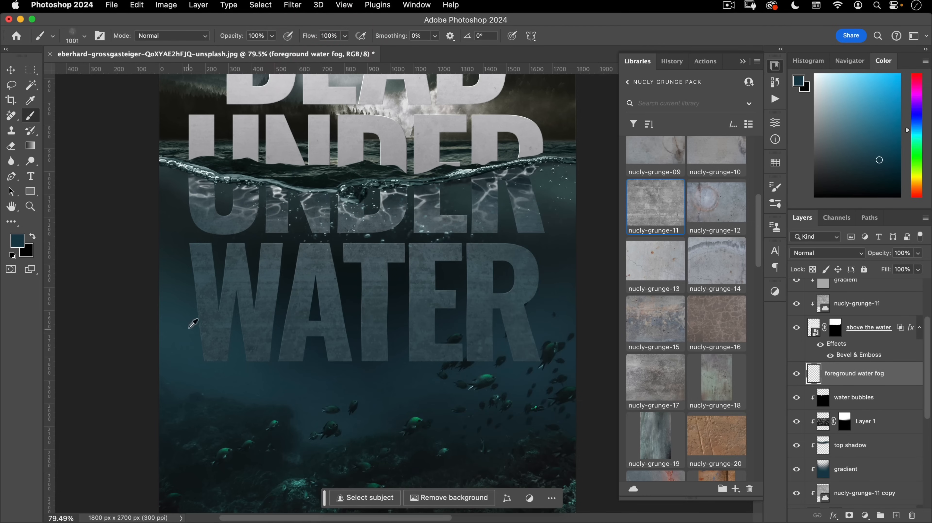
# - Sample a water colour and paint fog at about 293 px over the left edge and lower E and R
pyautogui.keyDown('alt'); pyautogui.click(184, 303); pyautogui.keyUp('alt')
pyautogui.moveTo(254, 361); pyautogui.dragTo(110, 360)
pyautogui.click(162, 265)
pyautogui.keyDown('alt'); pyautogui.click(545, 244); pyautogui.keyUp('alt')
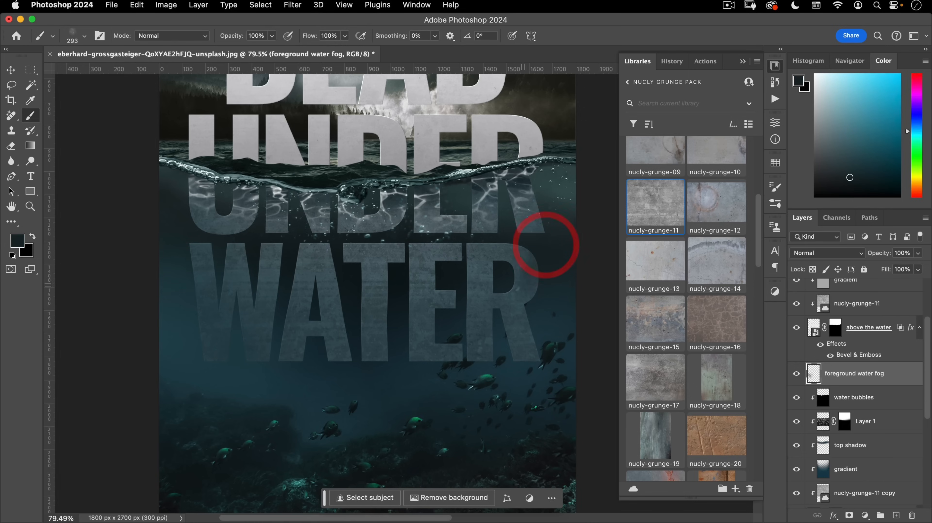
pyautogui.moveTo(445, 363)
pyautogui.mouseDown()
pyautogui.moveTo(509, 325)
pyautogui.moveTo(576, 225)
pyautogui.mouseUp()
# - Enlarge the fog brush and resample a teal colour from the water
pyautogui.moveTo(529, 313); pyautogui.dragTo(591, 294)
pyautogui.keyDown('alt'); pyautogui.click(551, 252); pyautogui.keyUp('alt')
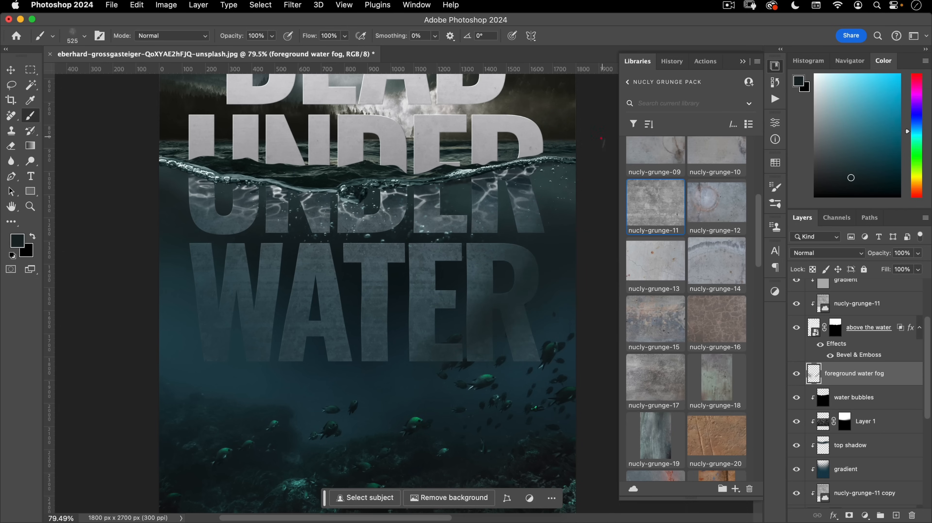
pyautogui.keyDown('alt'); pyautogui.click(171, 216); pyautogui.keyUp('alt')
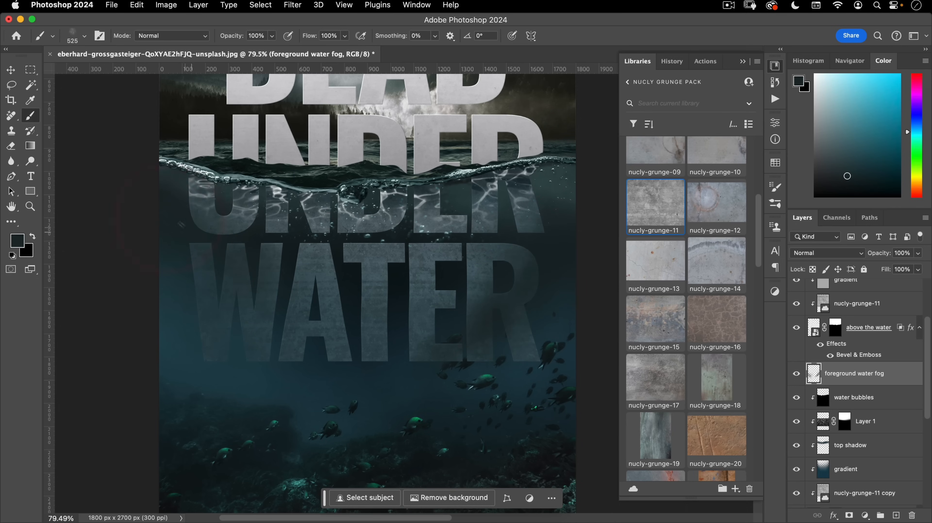
pyautogui.keyDown('alt'); pyautogui.click(346, 382); pyautogui.keyUp('alt')
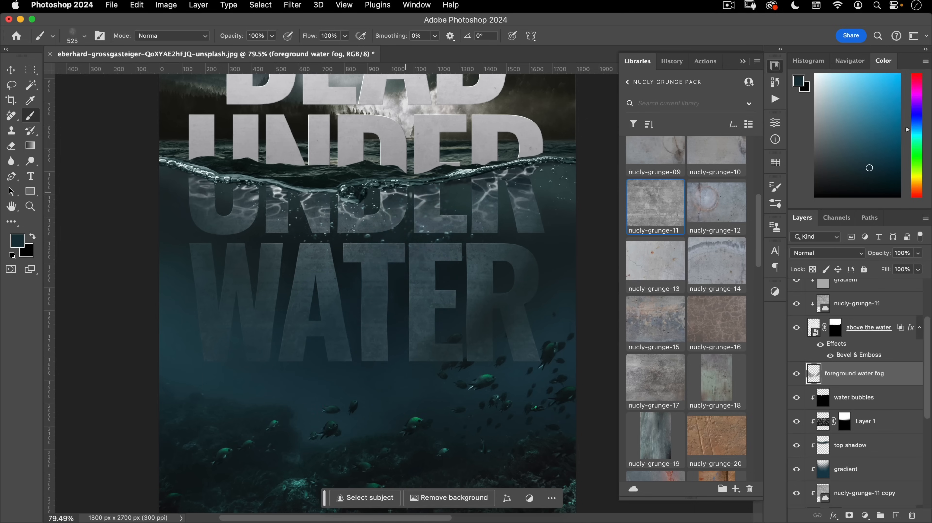
pyautogui.scroll(-5, 351, 387)
pyautogui.moveTo(363, 386); pyautogui.dragTo(402, 368)
pyautogui.moveTo(401, 369)
pyautogui.mouseDown()
pyautogui.moveTo(385, 387)
pyautogui.moveTo(398, 383)
pyautogui.mouseUp()
pyautogui.press('v')
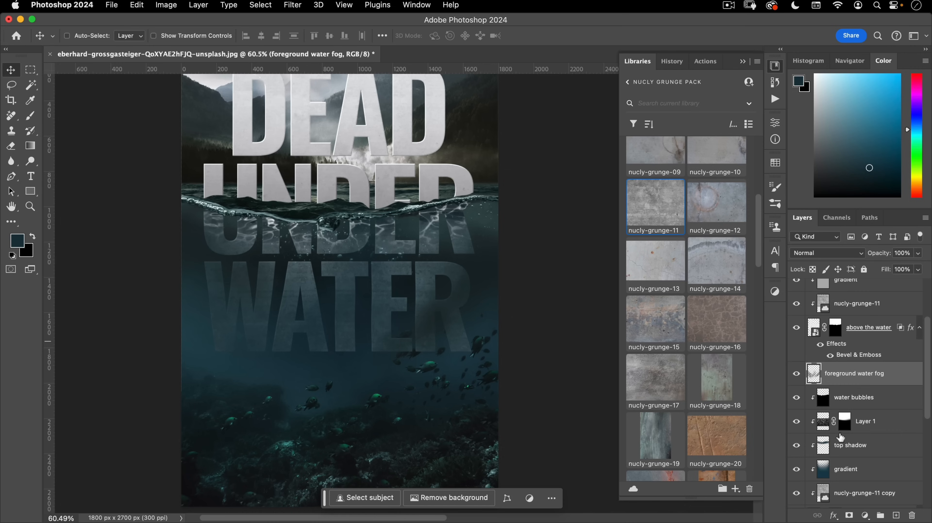
# - Show only the lake bottom layer and zoom in on the school of fish
pyautogui.scroll(3, 841, 435)
pyautogui.scroll(-5, 844, 421)
pyautogui.scroll(-2, 846, 412)
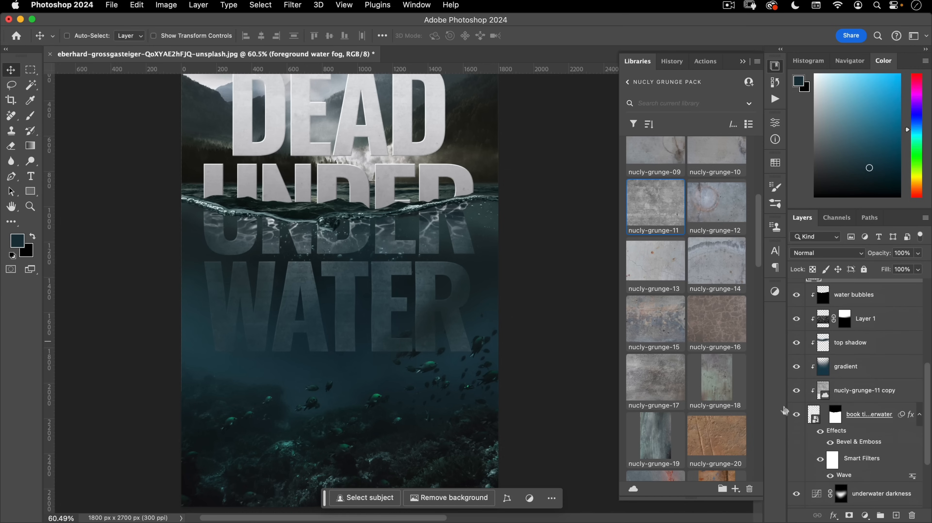
pyautogui.scroll(-6, 866, 418)
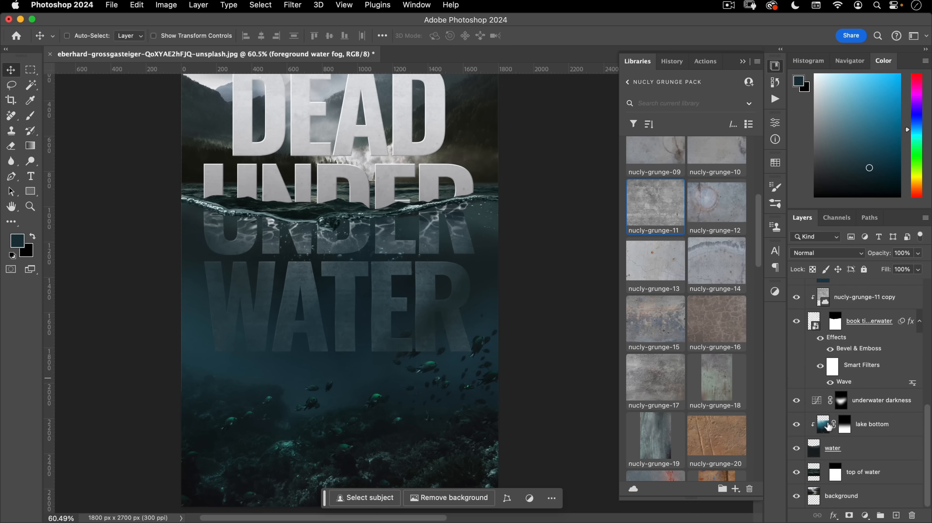
pyautogui.click(830, 427)
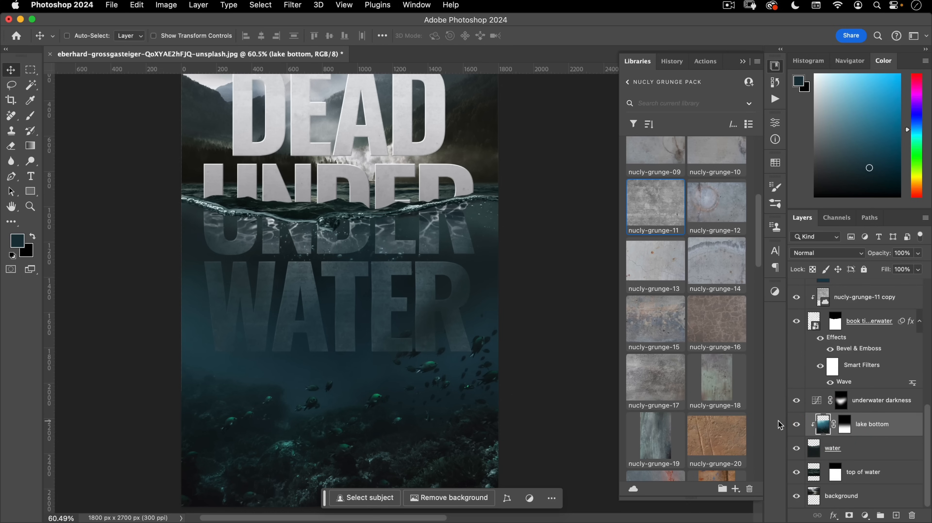
pyautogui.keyDown('alt'); pyautogui.click(797, 425); pyautogui.keyUp('alt')
pyautogui.moveTo(435, 435); pyautogui.dragTo(441, 375)
pyautogui.click(441, 375)
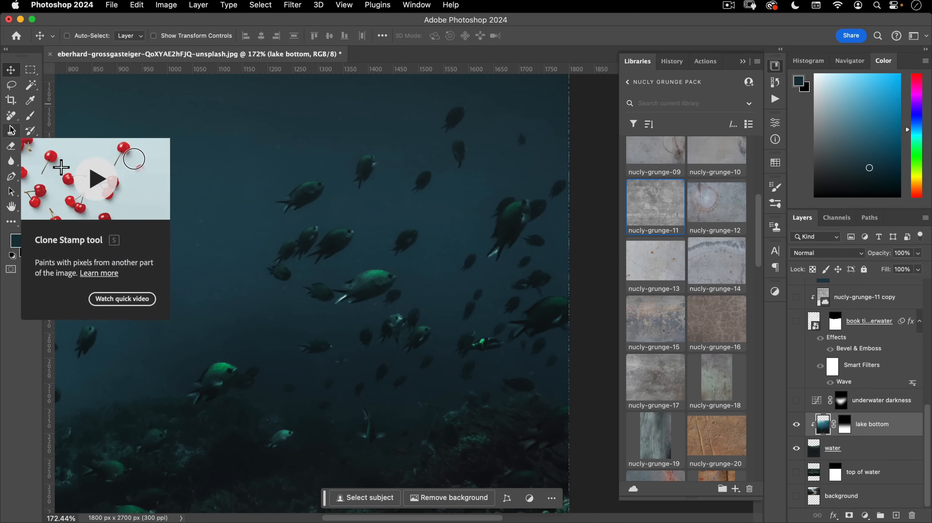
# - Select the fish with the Object Selection tool across two marked areas
pyautogui.click(31, 84)
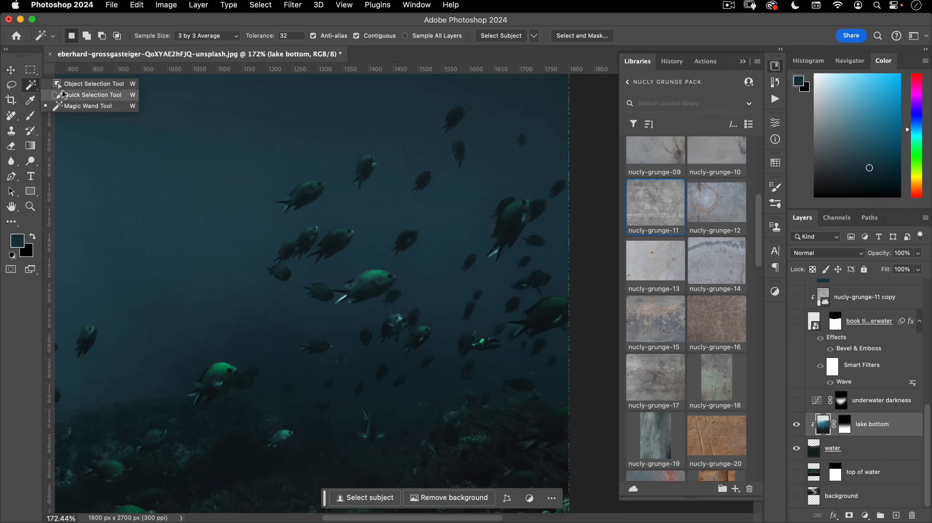
pyautogui.click(87, 85)
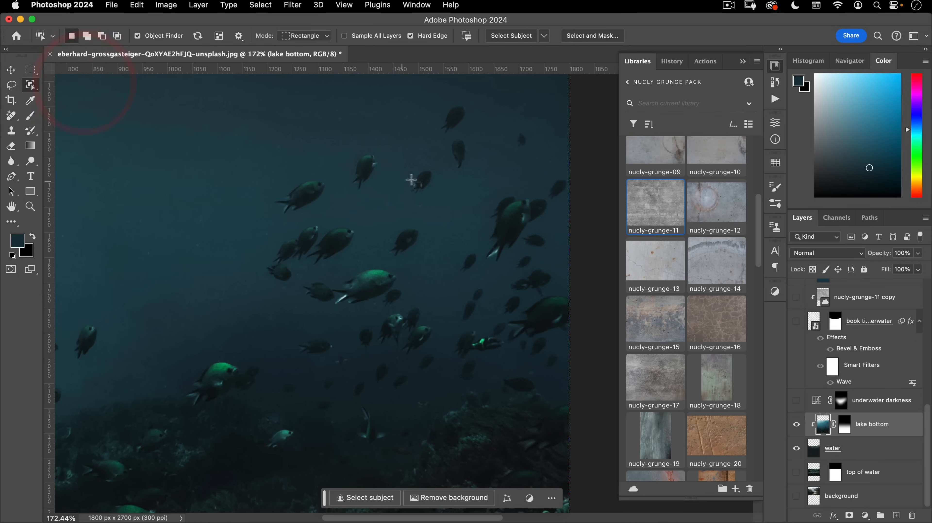
pyautogui.moveTo(390, 139); pyautogui.dragTo(427, 308)
pyautogui.moveTo(483, 92); pyautogui.dragTo(404, 212)
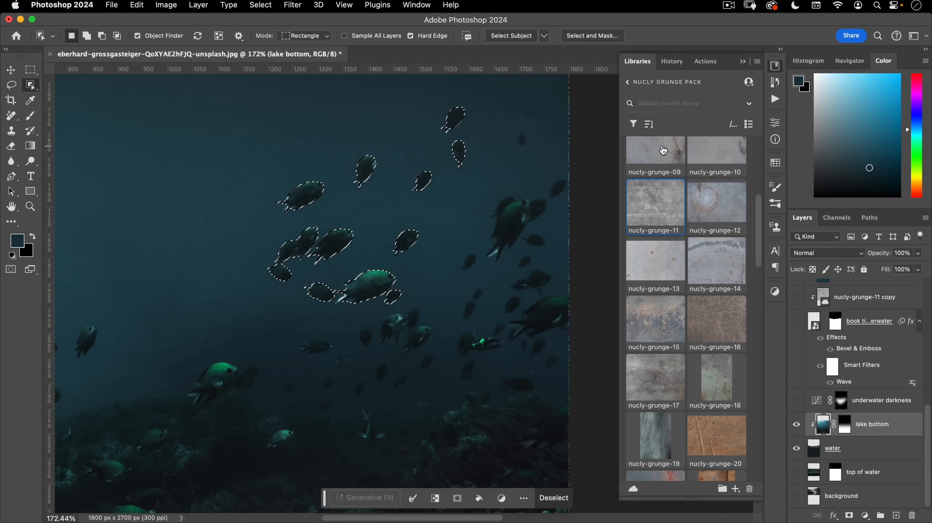
# - Show all layers, fill the fish selection black on the 'book title underwater' mask, and deselect
pyautogui.keyDown('alt'); pyautogui.click(796, 425); pyautogui.keyUp('alt')
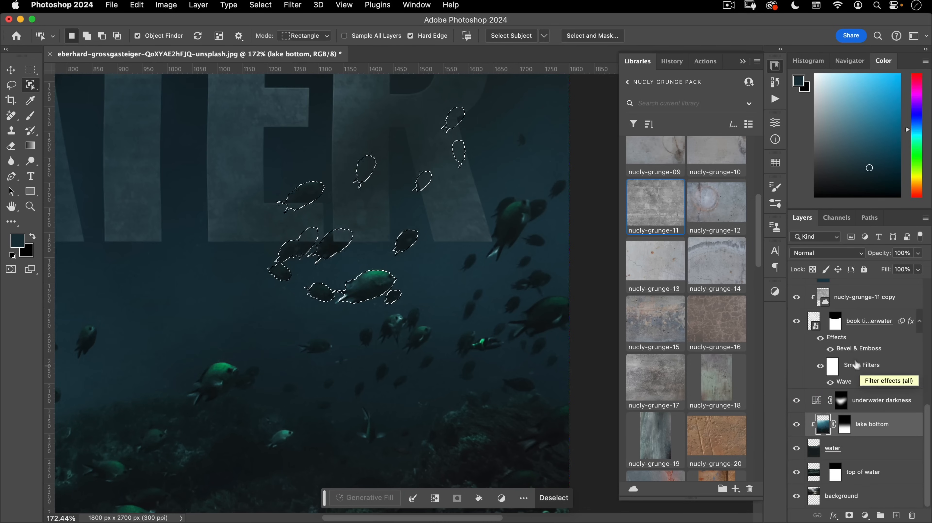
pyautogui.click(835, 320)
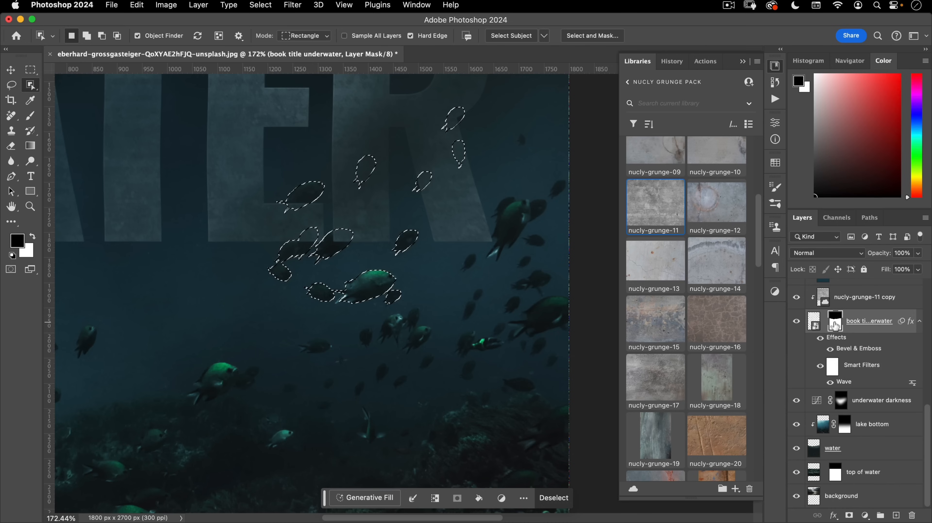
pyautogui.click(835, 324)
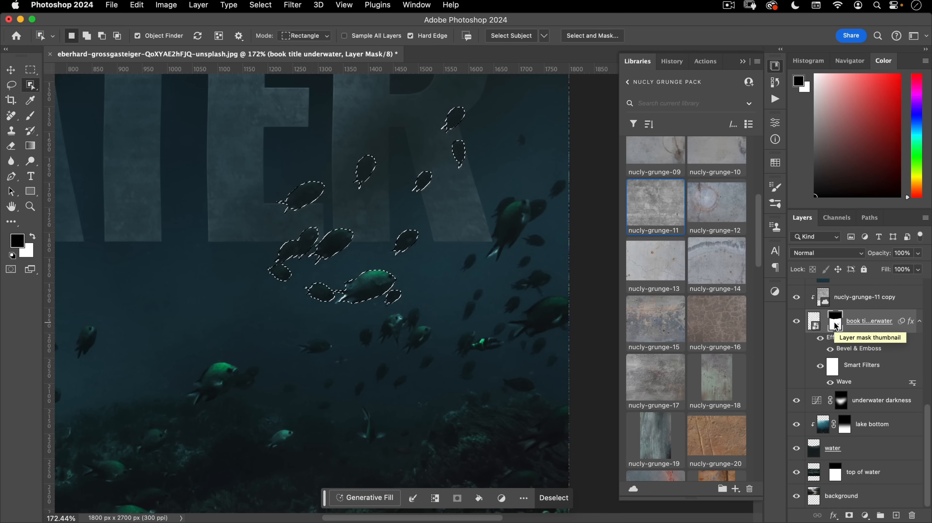
pyautogui.press('super+d')
pyautogui.press('super+0')
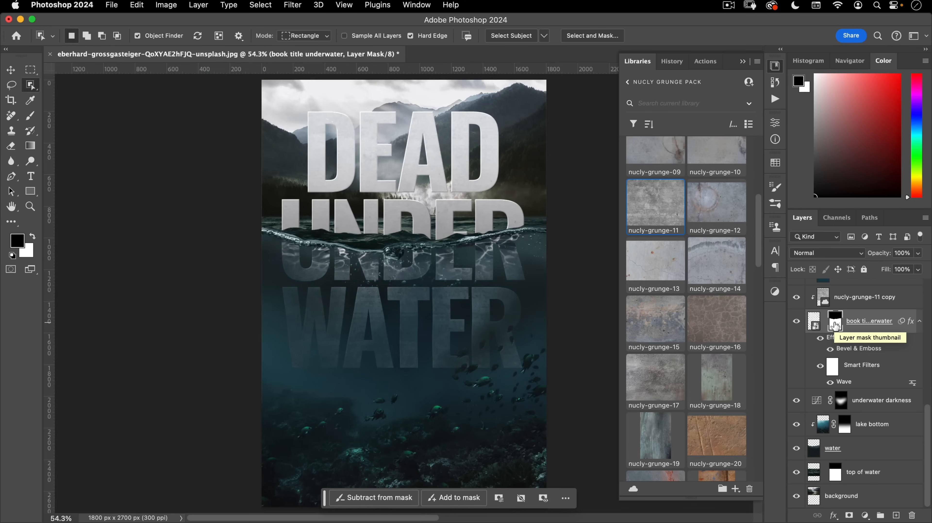
pyautogui.moveTo(447, 374); pyautogui.dragTo(348, 211)
pyautogui.press('v')
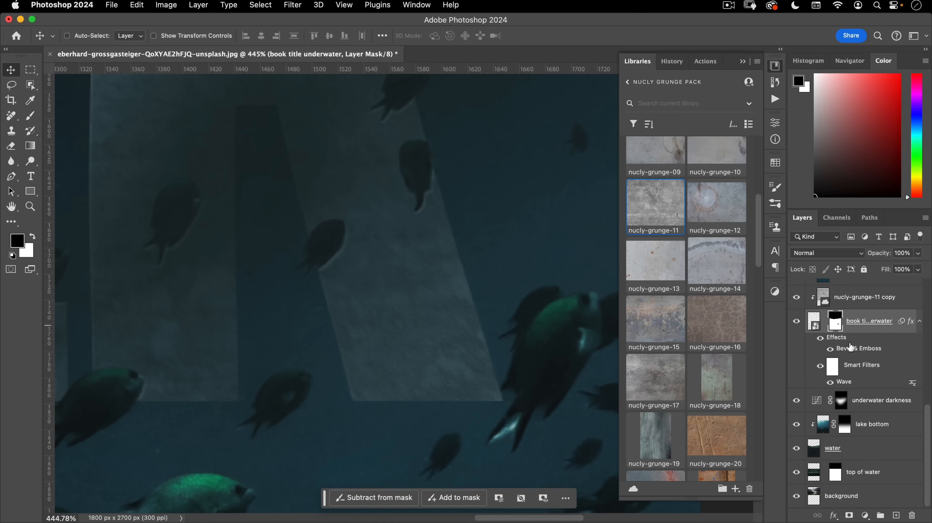
# - Turn on Layer Mask Hides Effects in the 'book title underwater' blending options
pyautogui.doubleClick(853, 350)
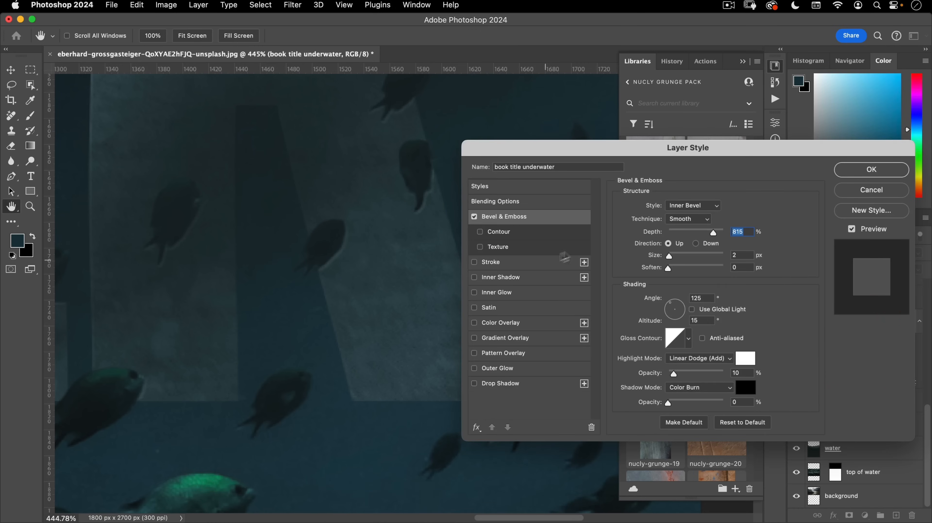
pyautogui.click(500, 188)
pyautogui.click(491, 201)
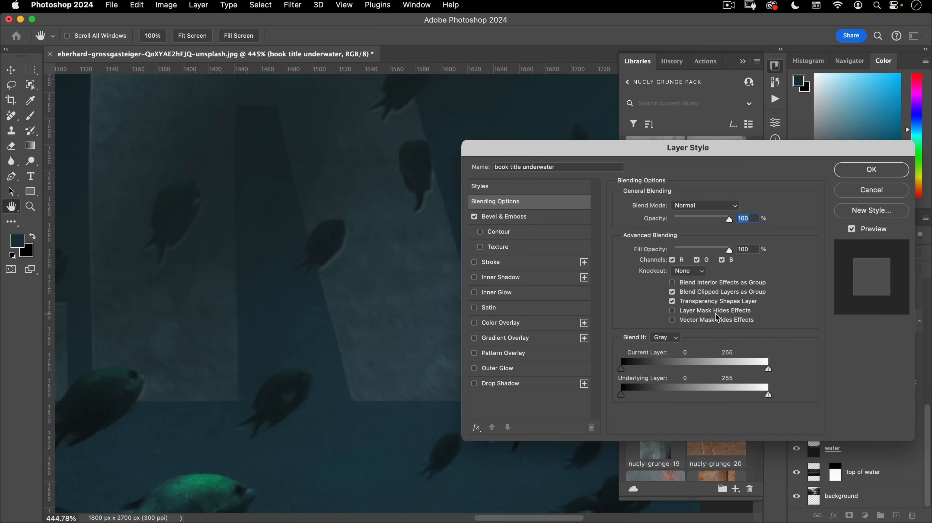
pyautogui.click(886, 170)
pyautogui.moveTo(386, 262); pyautogui.dragTo(312, 310)
pyautogui.moveTo(368, 353); pyautogui.dragTo(423, 342)
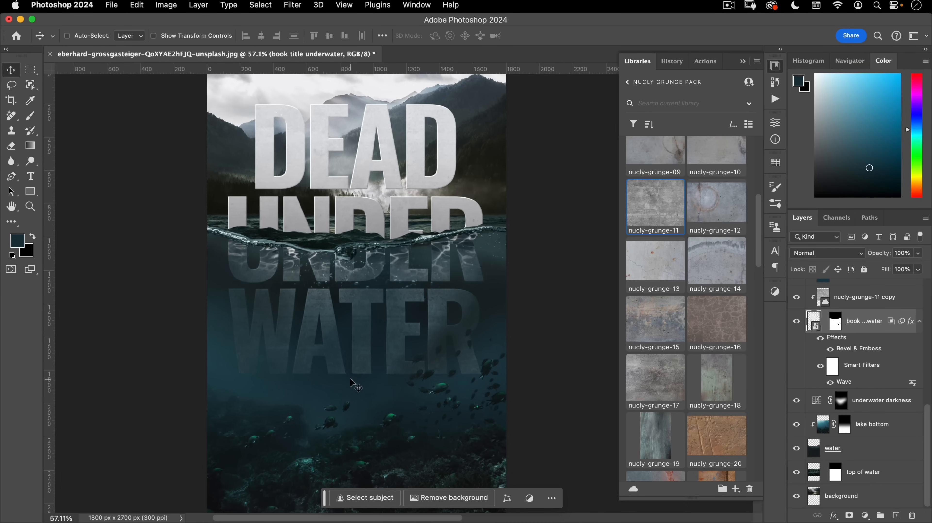
# - Darken the gradient layer with a Hue/Saturation Lightness of -6
pyautogui.scroll(5, 820, 384)
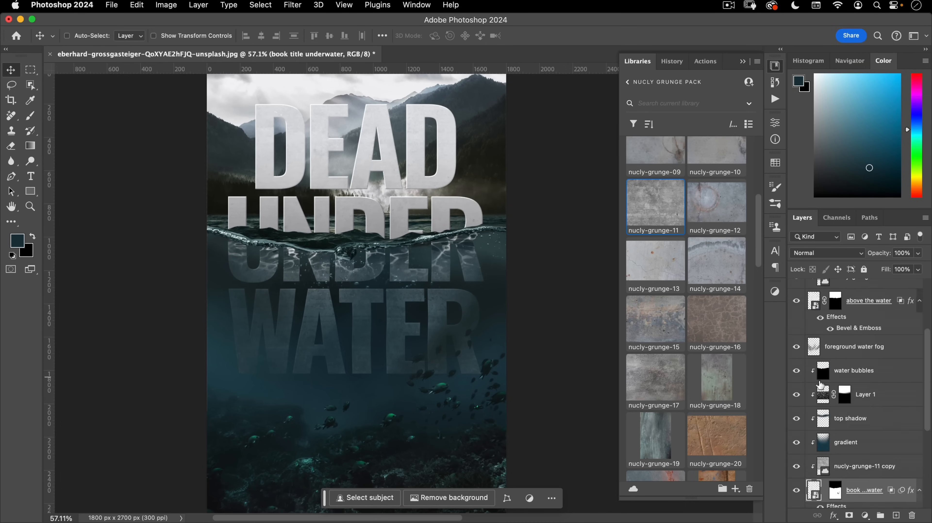
pyautogui.scroll(3, 819, 383)
pyautogui.click(848, 364)
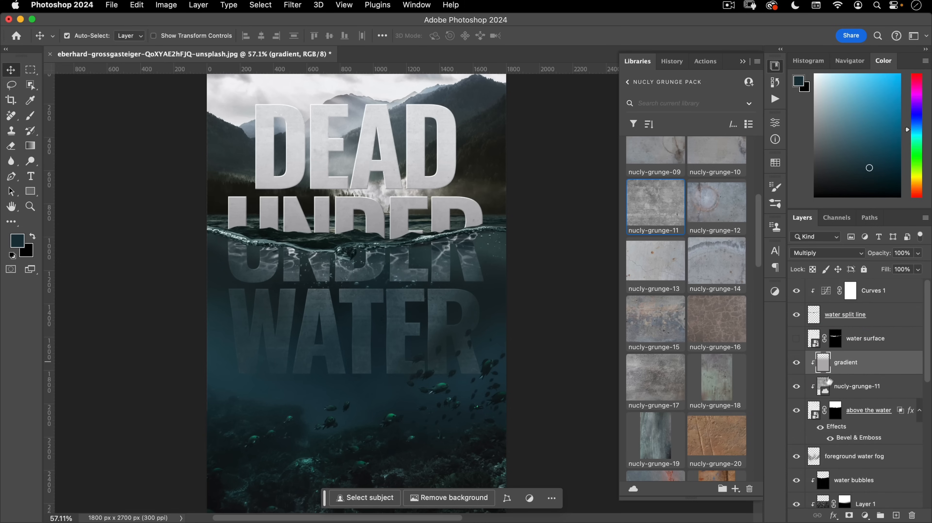
pyautogui.press('super+u')
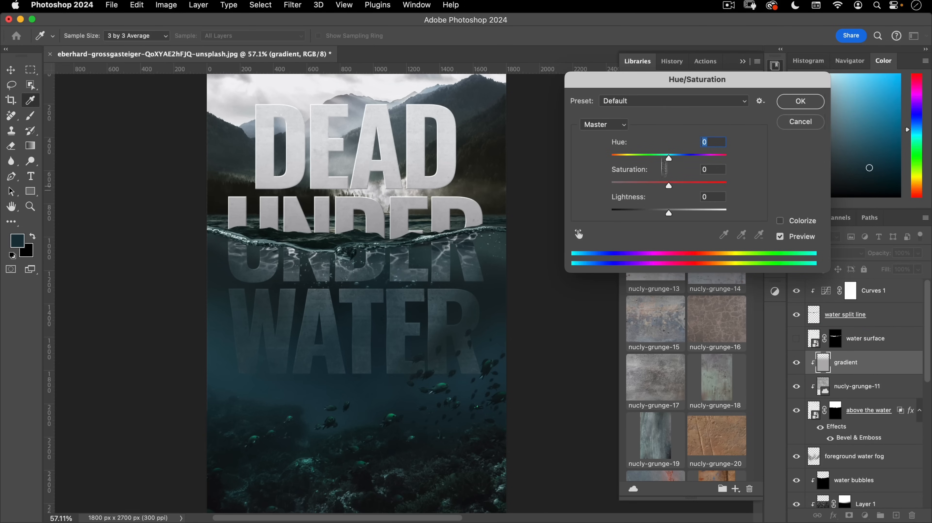
pyautogui.moveTo(657, 87); pyautogui.dragTo(630, 114)
pyautogui.moveTo(642, 239); pyautogui.dragTo(625, 243)
pyautogui.click(785, 129)
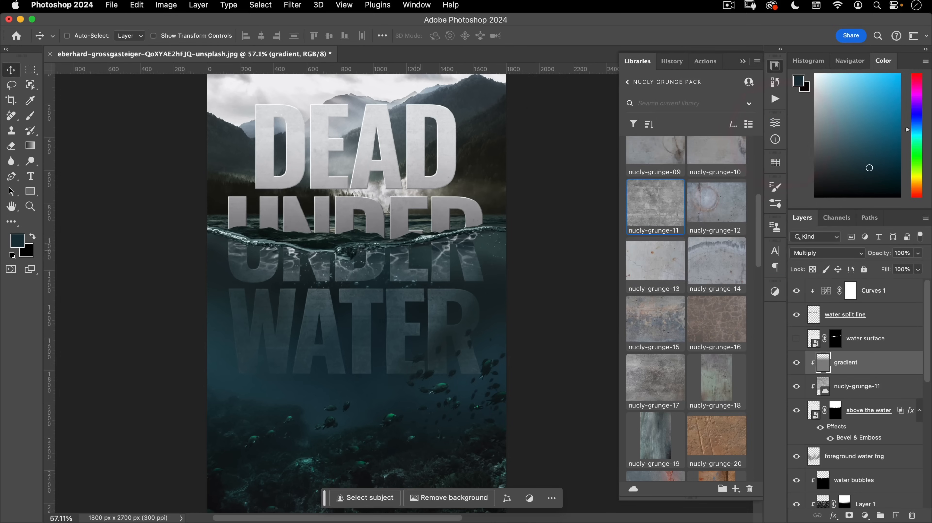
# - Lower the gradient layer's opacity to 71% and move to the top shadow layer
pyautogui.moveTo(373, 297); pyautogui.dragTo(371, 245)
pyautogui.scroll(-5, 877, 423)
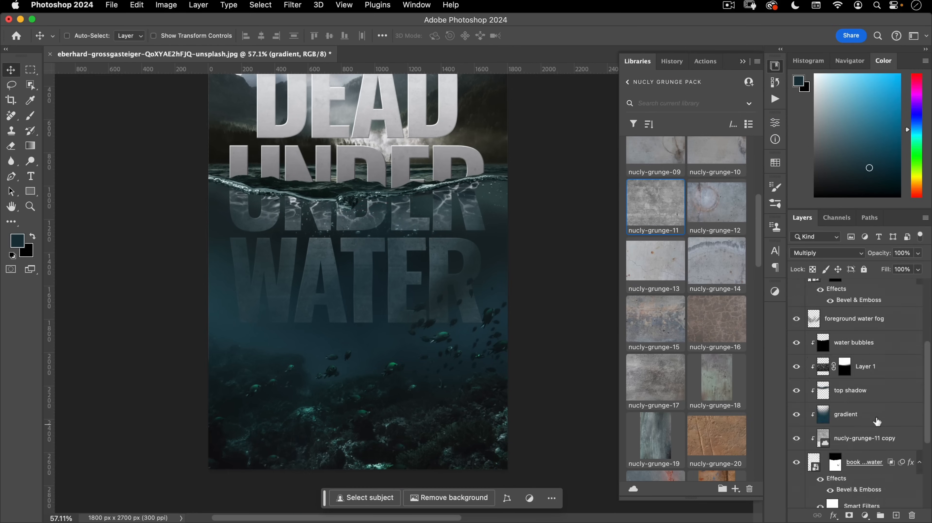
pyautogui.scroll(-3, 877, 423)
pyautogui.click(855, 326)
pyautogui.moveTo(885, 253); pyautogui.dragTo(874, 259)
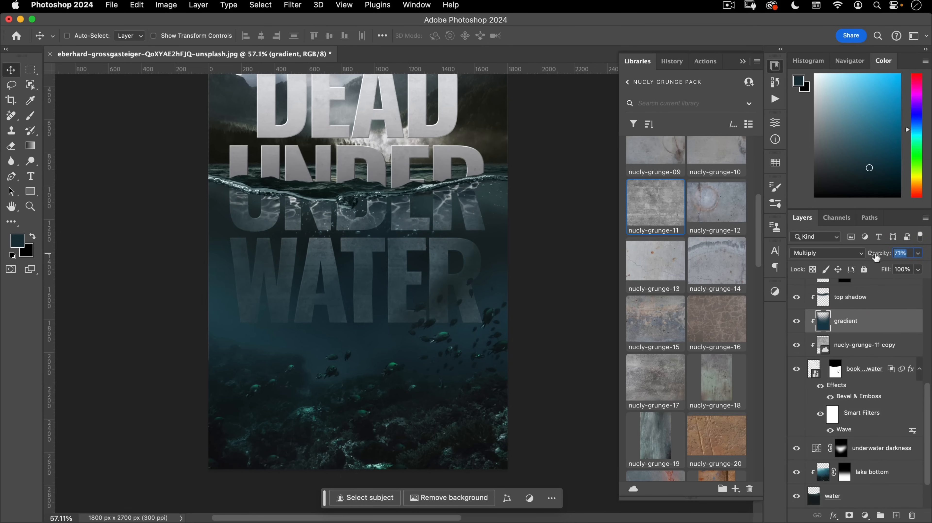
pyautogui.hotkey('alt', ']')
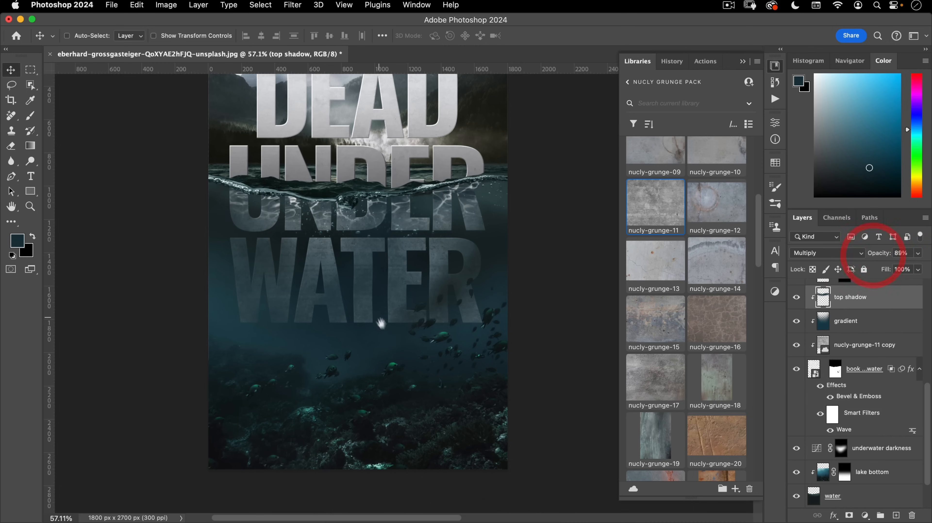
pyautogui.moveTo(379, 317); pyautogui.dragTo(395, 353)
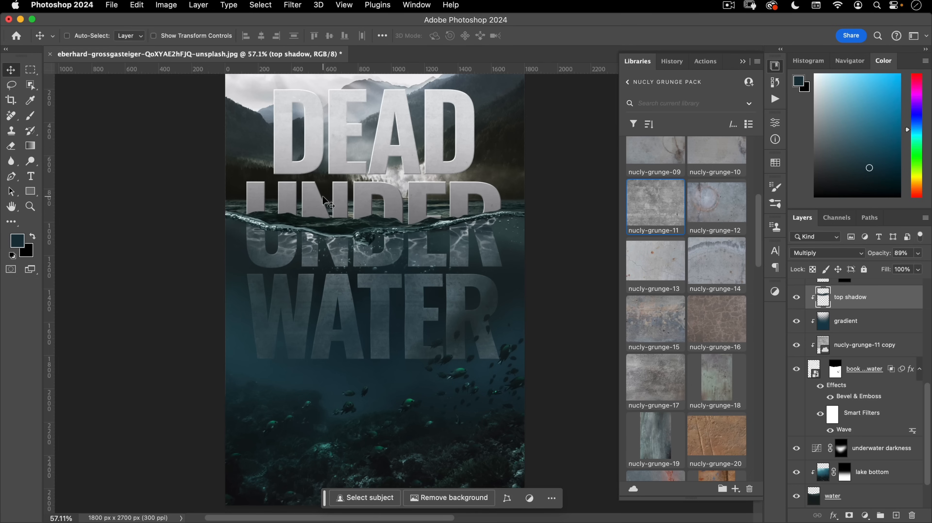
# - Name Layer 1, the Screen-blended ripple layer, 'refraction'
pyautogui.scroll(10, 876, 399)
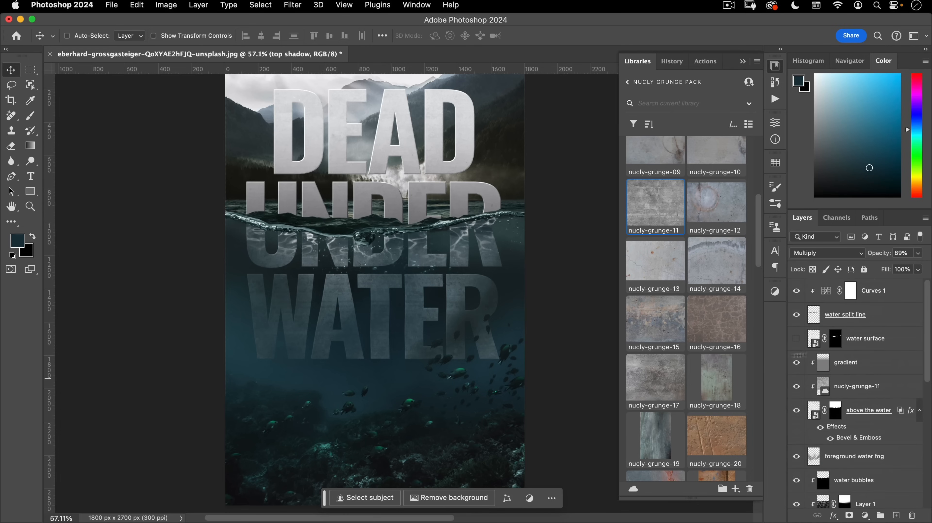
pyautogui.click(850, 363)
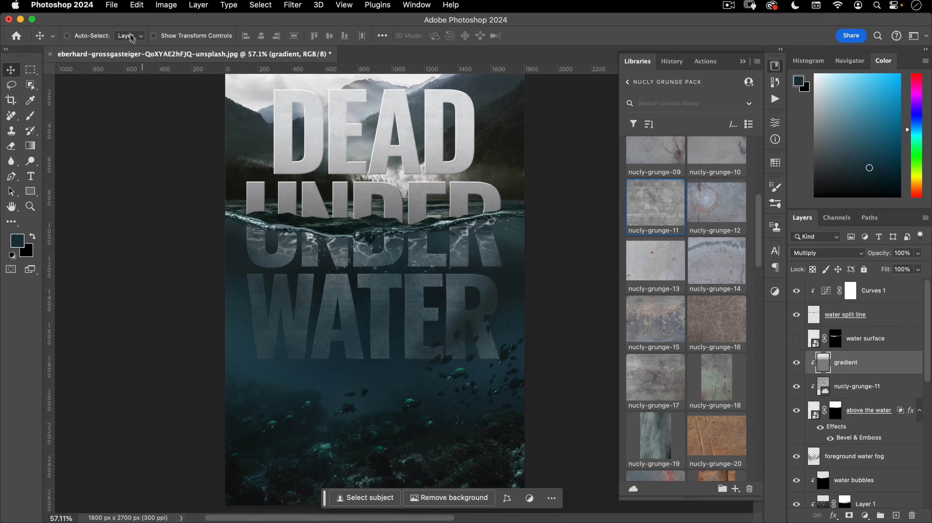
pyautogui.click(112, 5)
pyautogui.click(112, 5)
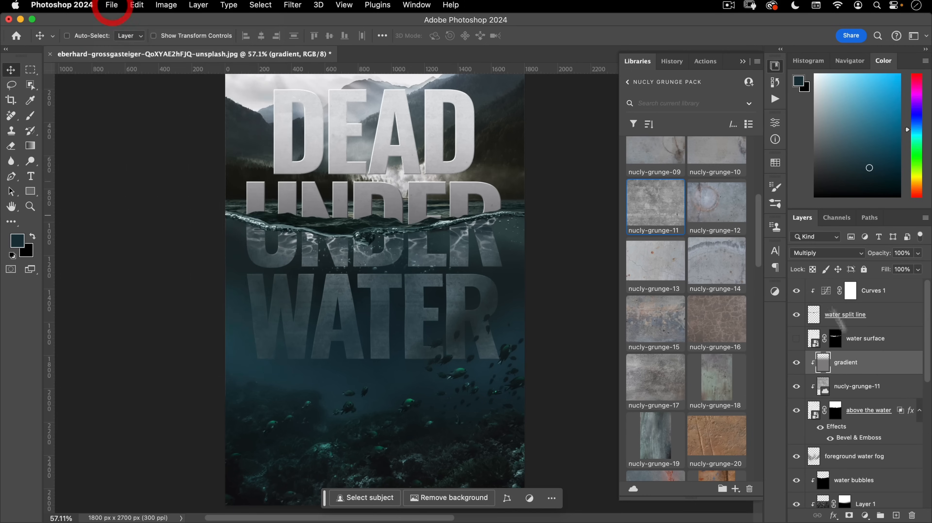
pyautogui.scroll(-4, 854, 361)
pyautogui.scroll(-2, 853, 361)
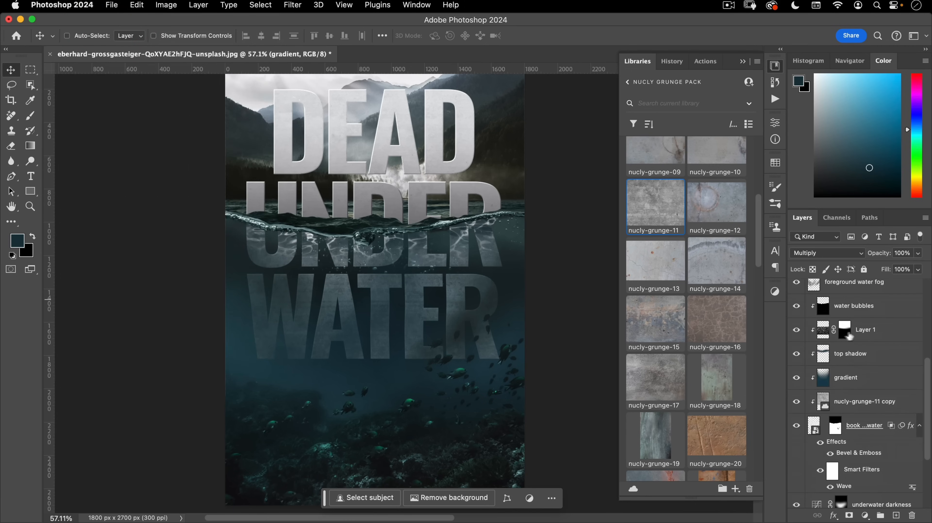
pyautogui.click(865, 329)
pyautogui.doubleClick(866, 329)
pyautogui.write('refraction')
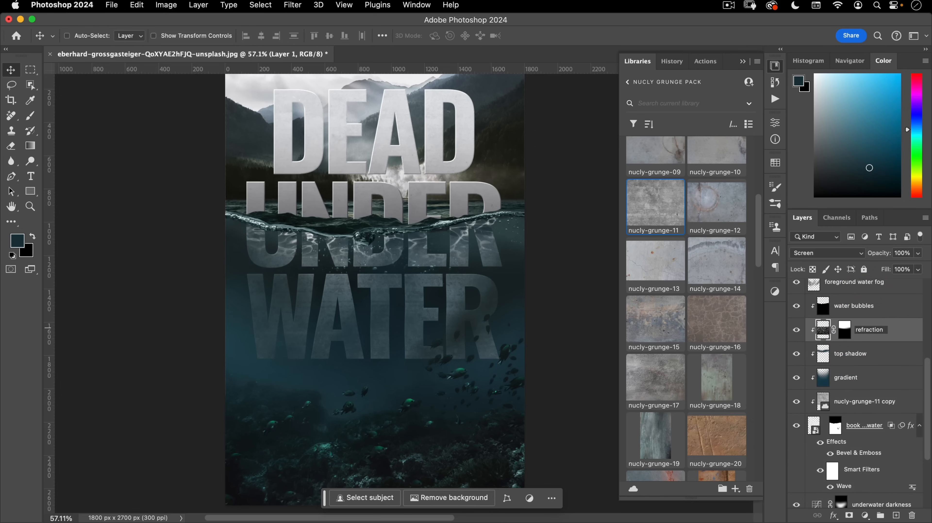
pyautogui.press('Return')
# - Duplicate refraction above the gradient layer, clip it to the title, and delete its mask
pyautogui.scroll(8, 876, 344)
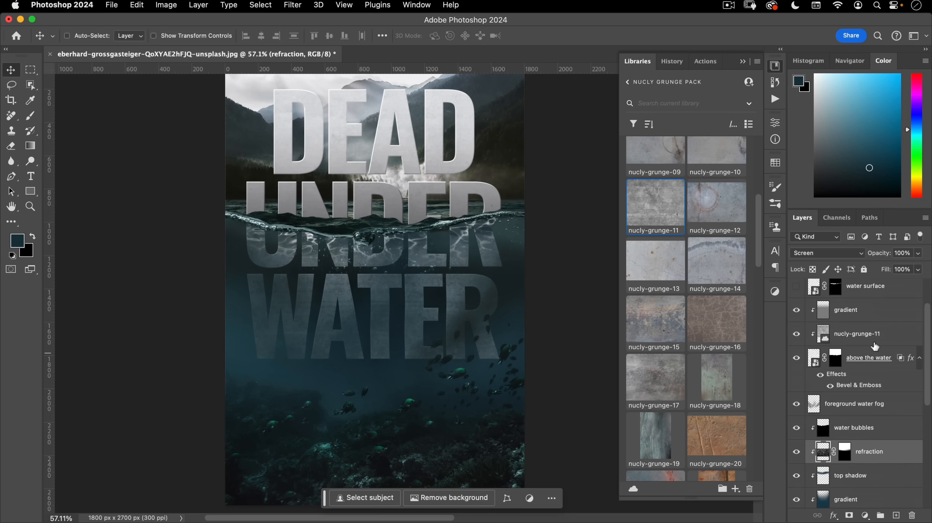
pyautogui.moveTo(874, 451); pyautogui.dragTo(870, 298)
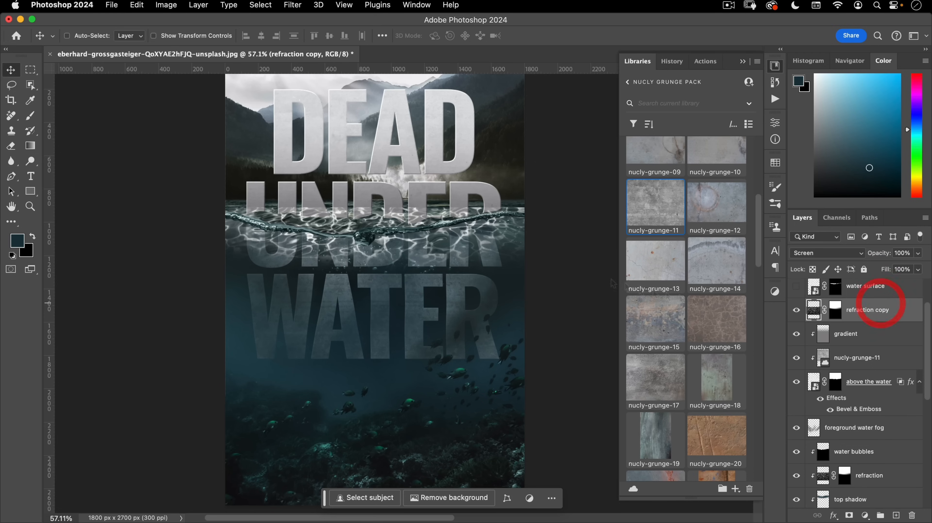
pyautogui.scroll(5, 392, 218)
pyautogui.moveTo(387, 192); pyautogui.dragTo(368, 273)
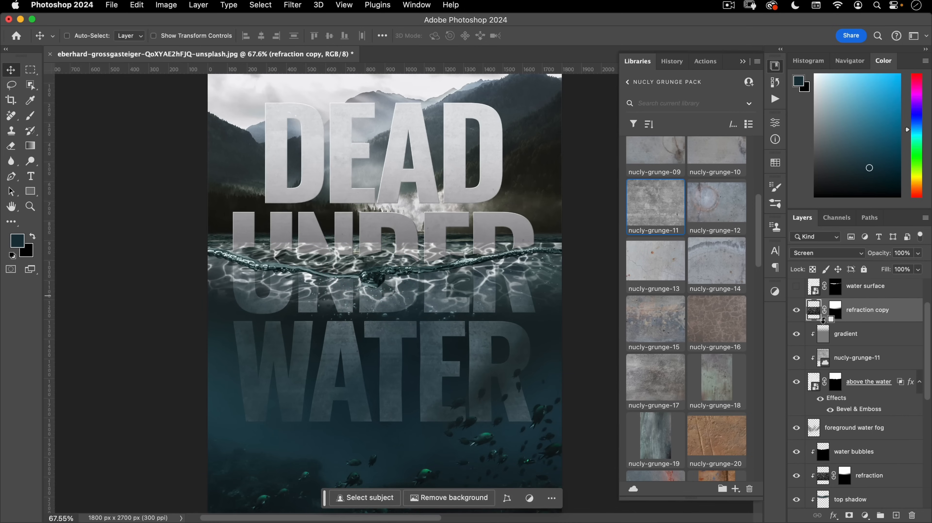
pyautogui.keyDown('alt'); pyautogui.click(820, 321); pyautogui.keyUp('alt')
pyautogui.rightClick(847, 309)
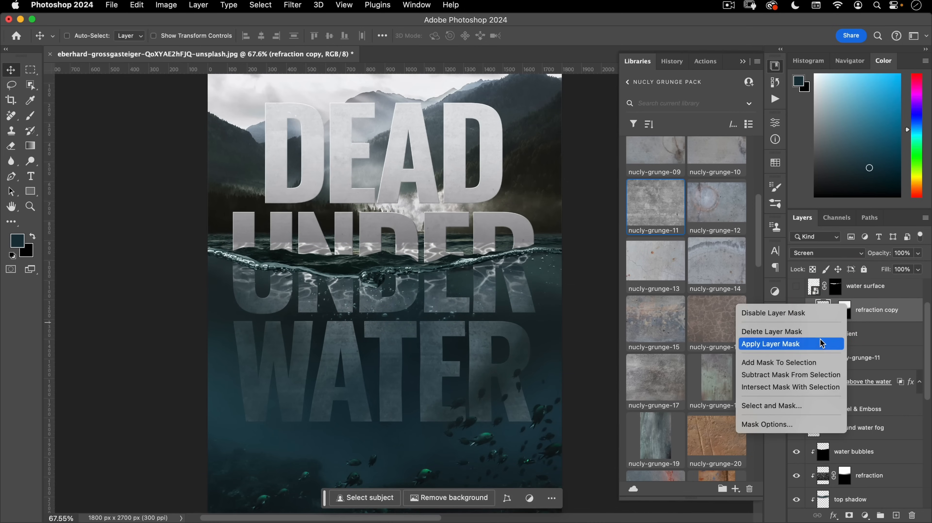
pyautogui.click(821, 330)
# - Rotate the refraction copy 180° and move it up over the title letters
pyautogui.press('super+t')
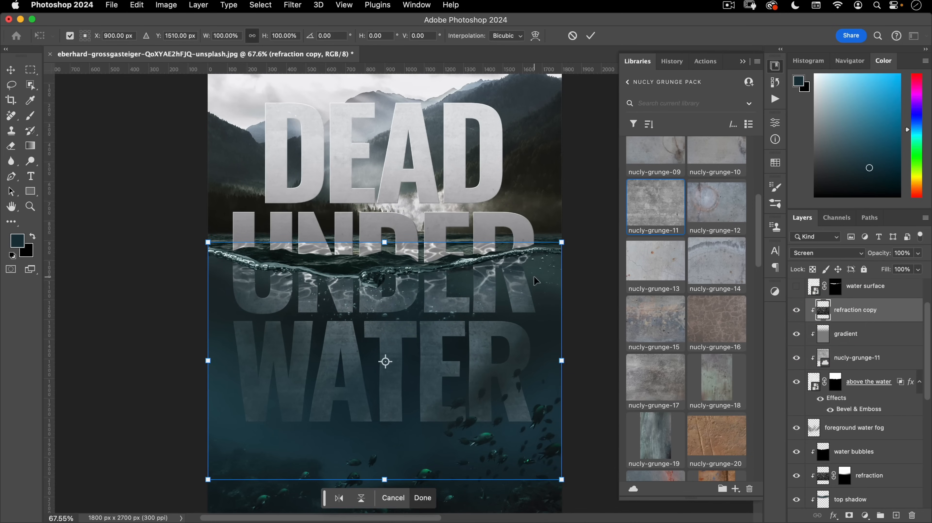
pyautogui.moveTo(515, 300); pyautogui.dragTo(514, 276)
pyautogui.moveTo(574, 227); pyautogui.dragTo(106, 474)
pyautogui.moveTo(338, 413); pyautogui.dragTo(338, 230)
pyautogui.doubleClick(446, 241)
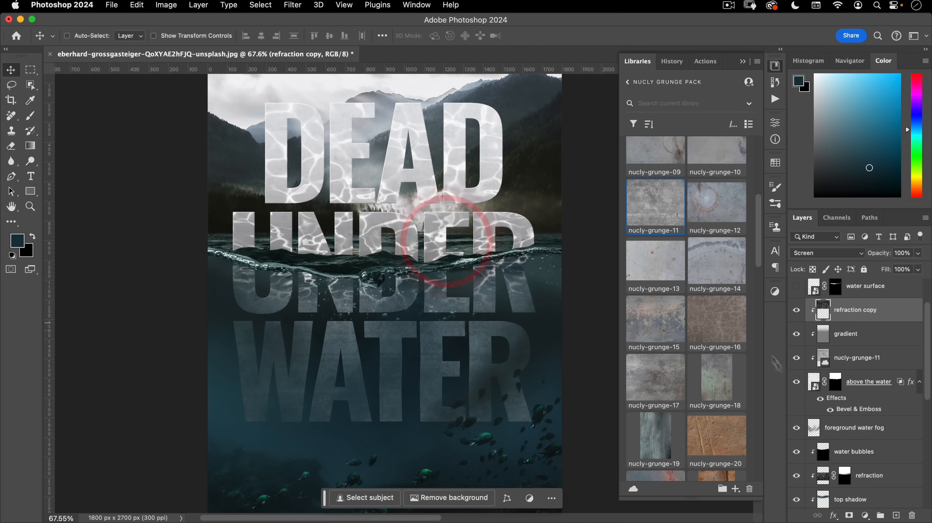
# - Mask the refraction copy with a gradient fading toward the waterline, and set it to 47% opacity
pyautogui.click(849, 515)
pyautogui.press('g')
pyautogui.moveTo(356, 174); pyautogui.dragTo(356, 278)
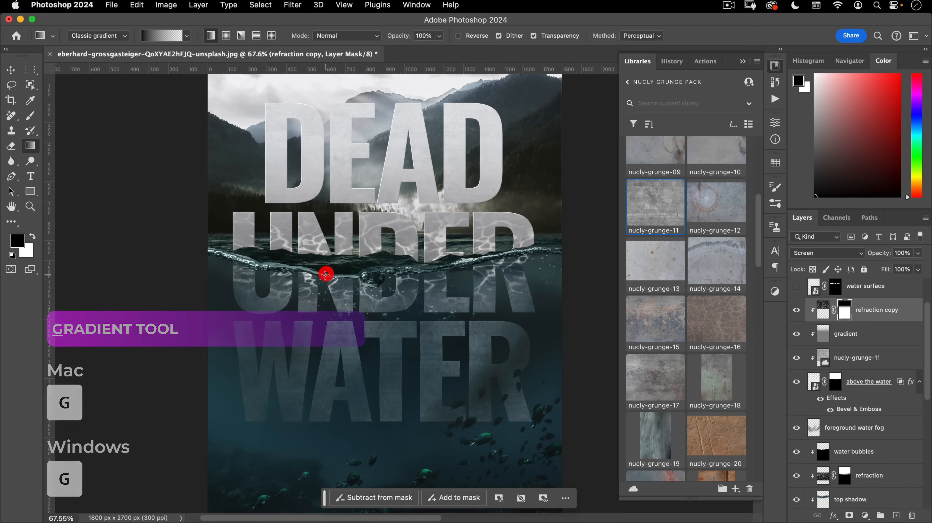
pyautogui.moveTo(477, 274); pyautogui.dragTo(478, 273)
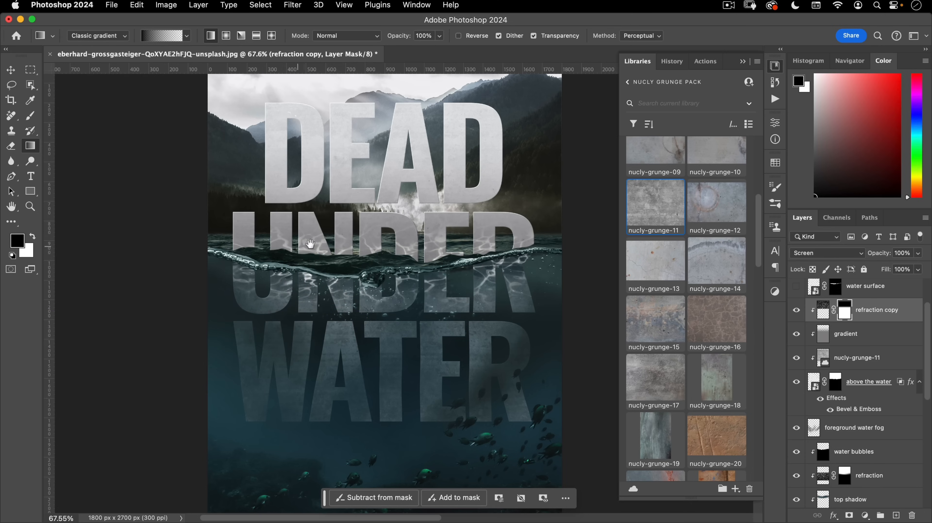
pyautogui.moveTo(307, 243); pyautogui.dragTo(336, 235)
pyautogui.press('v')
pyautogui.moveTo(876, 256); pyautogui.dragTo(835, 260)
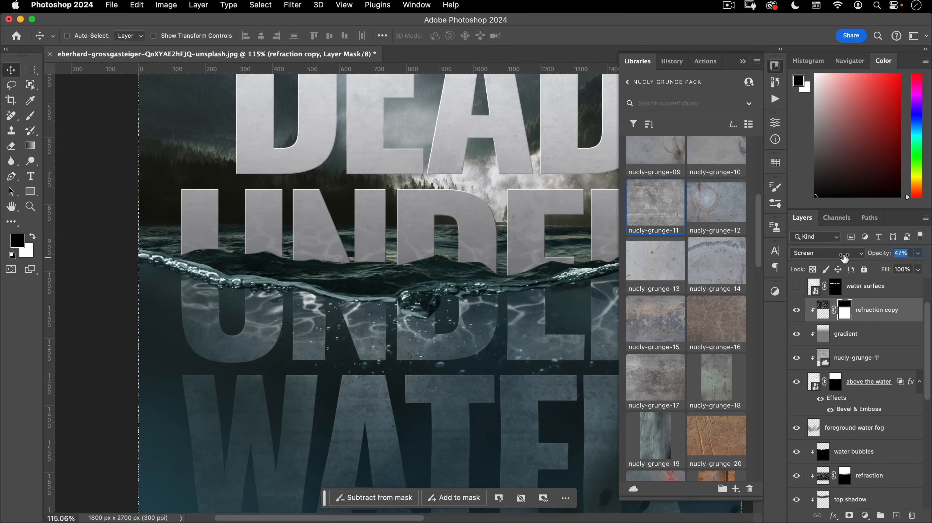
# - Apply a Gaussian Blur with Radius 3.7 px to the refraction copy's pixels, not its mask
pyautogui.click(824, 310)
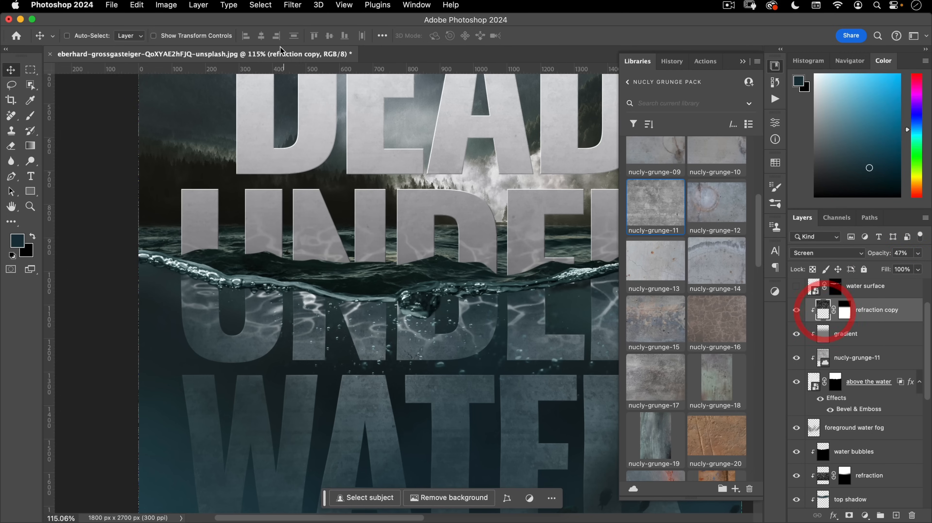
pyautogui.click(228, 5)
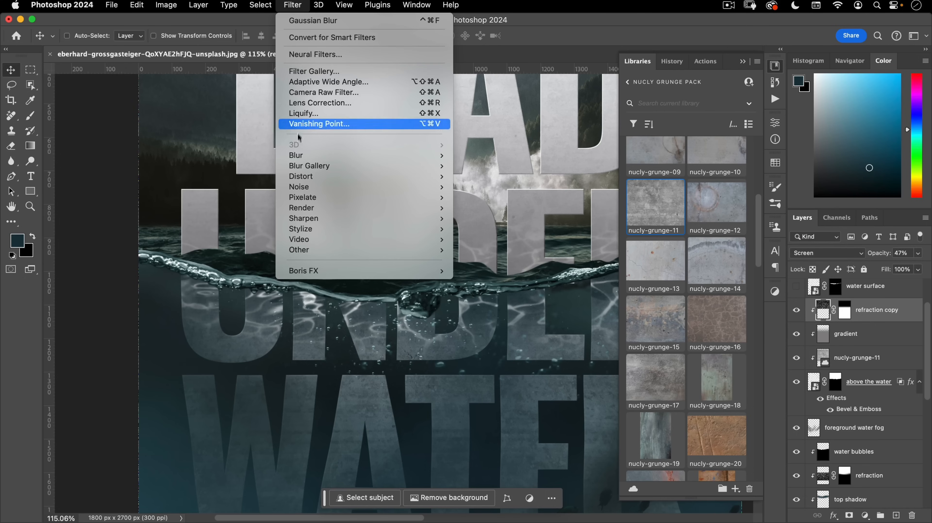
pyautogui.moveTo(441, 155)
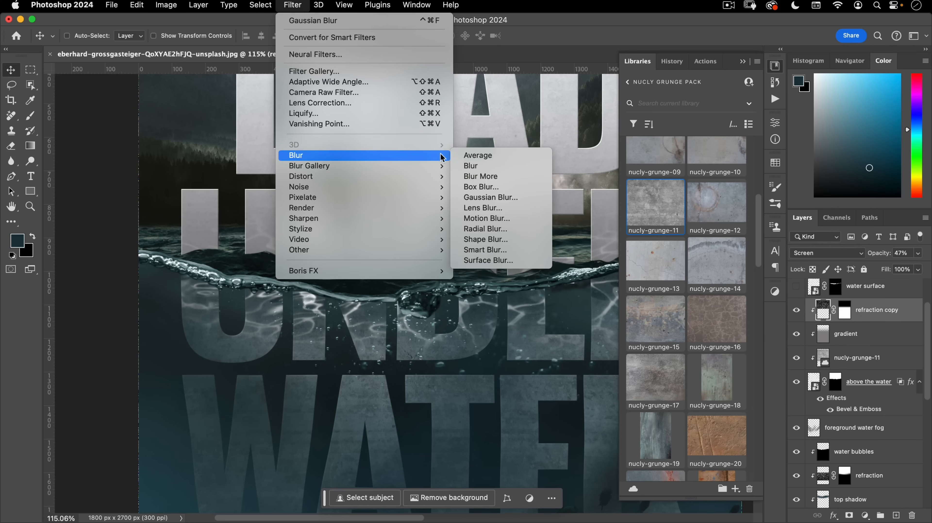
pyautogui.click(481, 198)
pyautogui.click(328, 251)
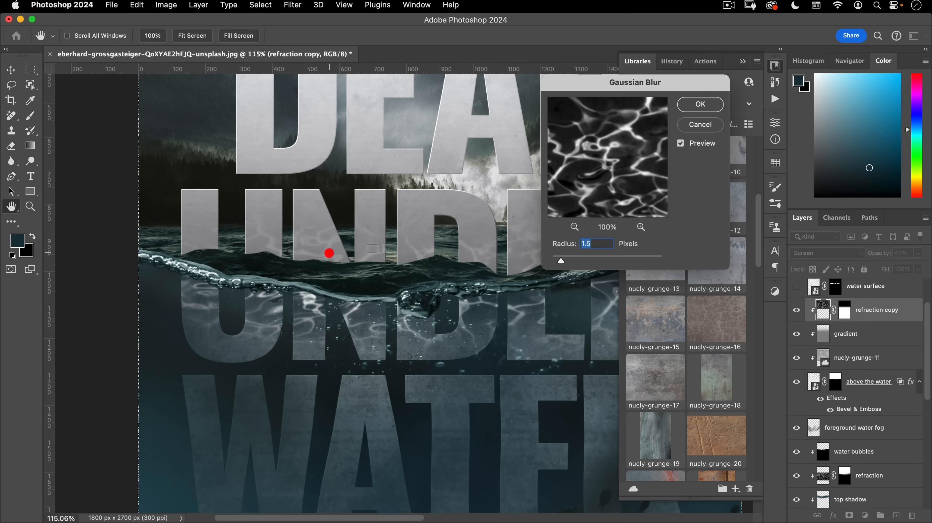
pyautogui.moveTo(561, 261); pyautogui.dragTo(574, 261)
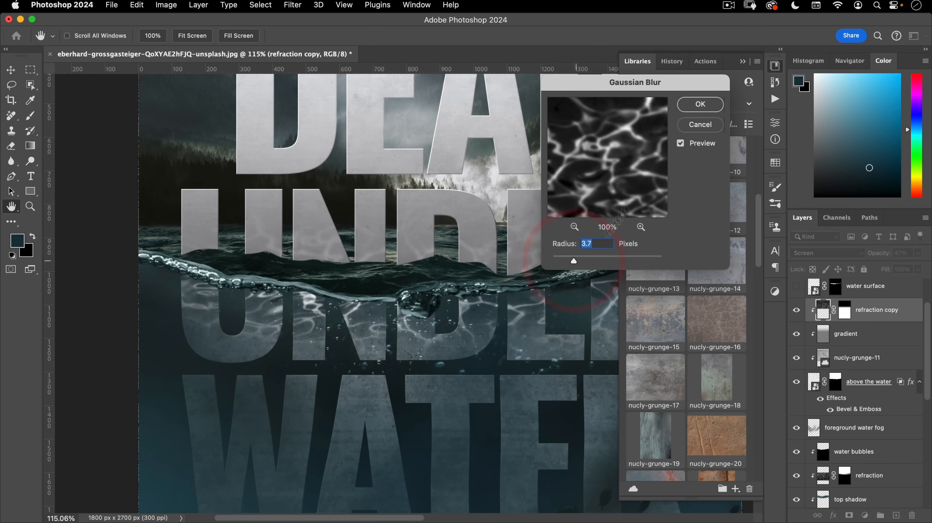
pyautogui.click(700, 105)
pyautogui.moveTo(474, 244); pyautogui.dragTo(423, 280)
pyautogui.moveTo(484, 279)
pyautogui.mouseDown()
pyautogui.moveTo(450, 285)
pyautogui.moveTo(477, 273)
pyautogui.mouseUp()
pyautogui.moveTo(488, 305); pyautogui.dragTo(471, 263)
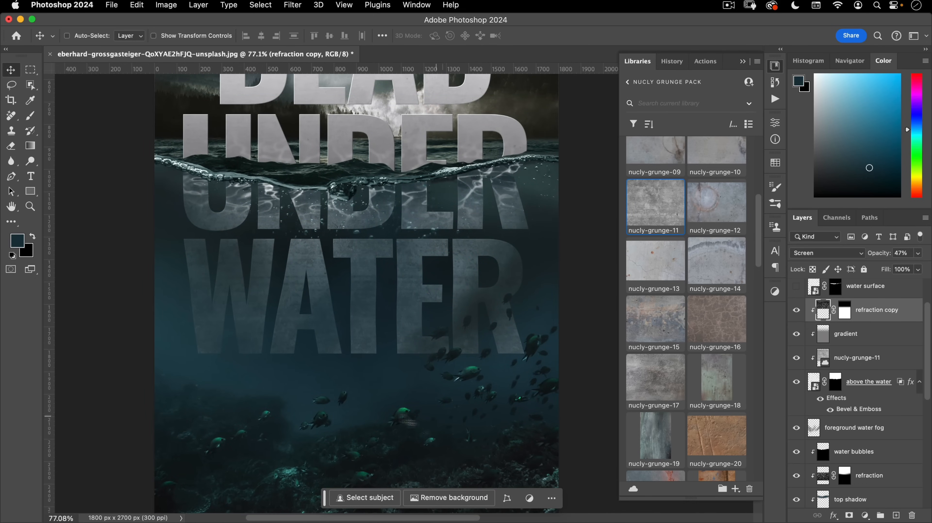
# - Add a new layer named 'more water' above the top shadow layer
pyautogui.scroll(-3, 860, 434)
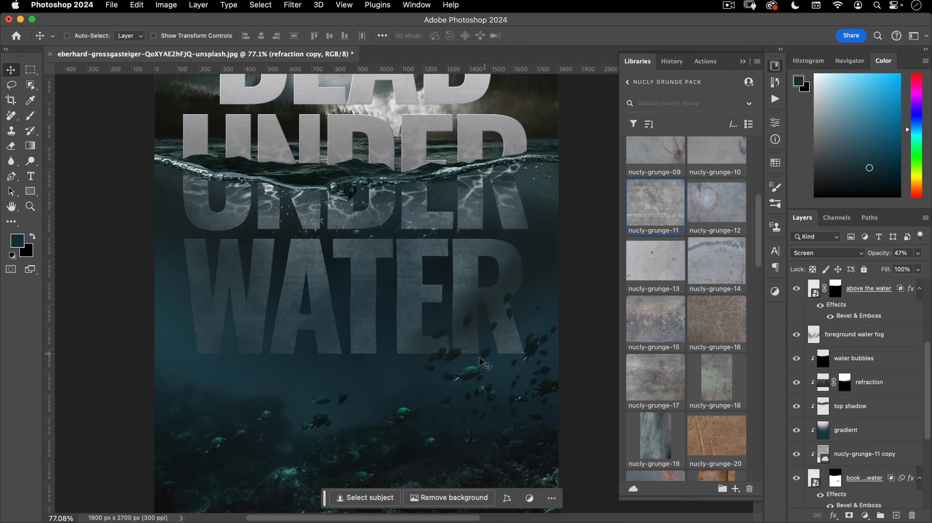
pyautogui.scroll(-3, 840, 449)
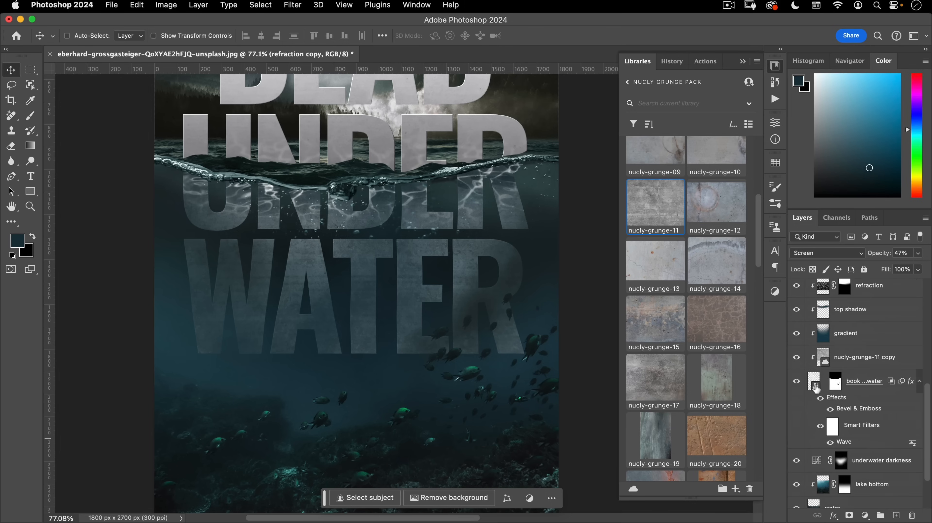
pyautogui.click(823, 334)
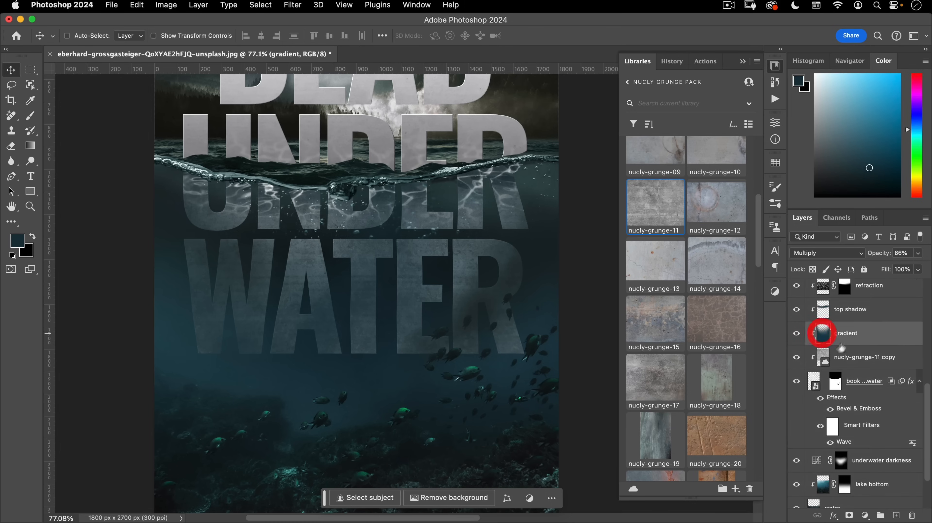
pyautogui.click(855, 308)
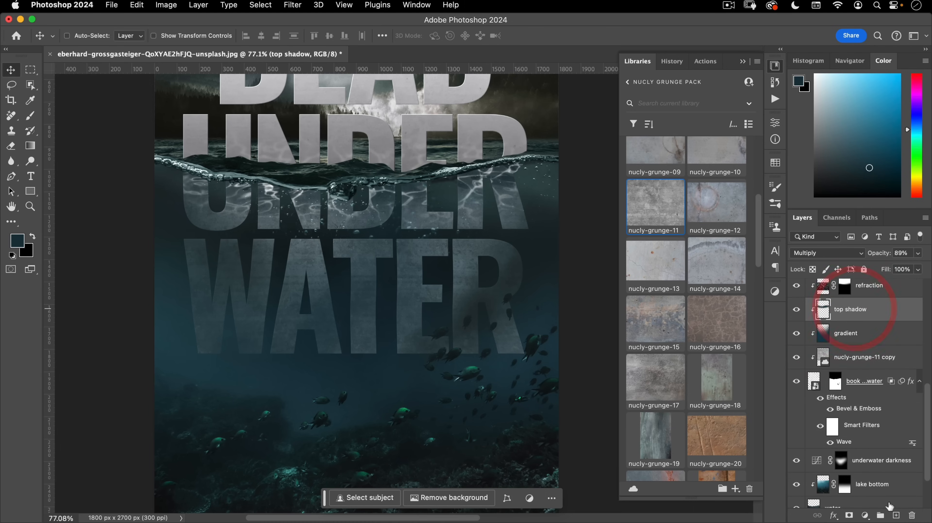
pyautogui.click(897, 515)
pyautogui.doubleClick(842, 309)
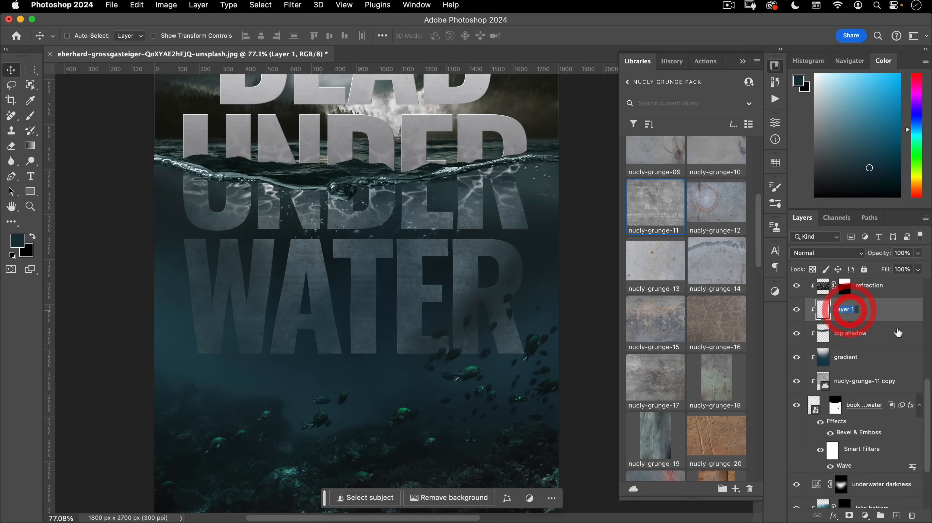
pyautogui.write('more water')
pyautogui.press('Return')
# - Set up a soft round brush at 53% flow with a colour sampled from the water
pyautogui.press('b')
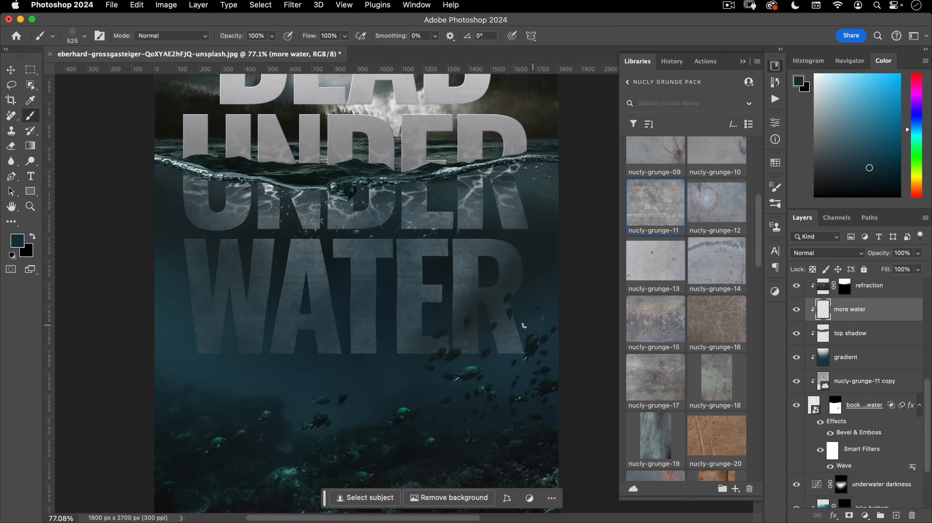
pyautogui.rightClick(377, 285)
pyautogui.scroll(5, 457, 365)
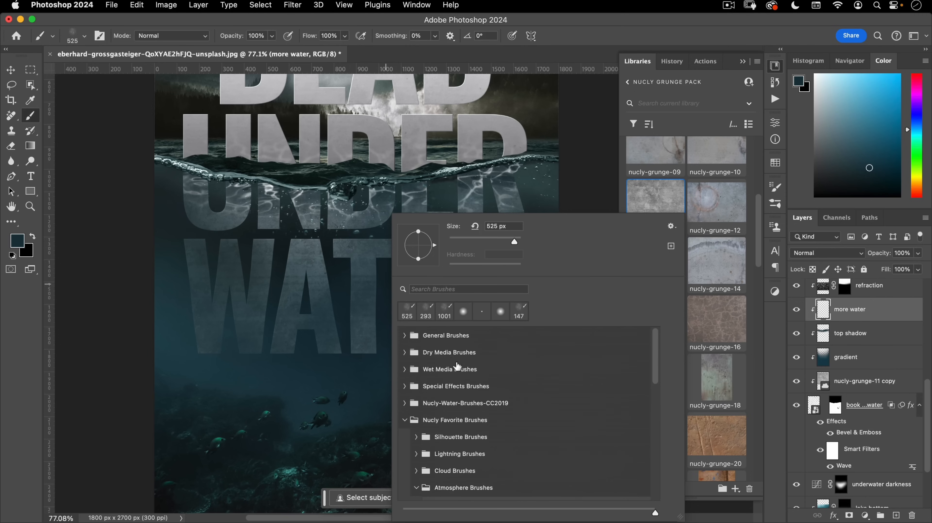
pyautogui.click(405, 335)
pyautogui.scroll(-2, 492, 439)
pyautogui.click(497, 447)
pyautogui.keyDown('alt'); pyautogui.click(251, 371); pyautogui.keyUp('alt')
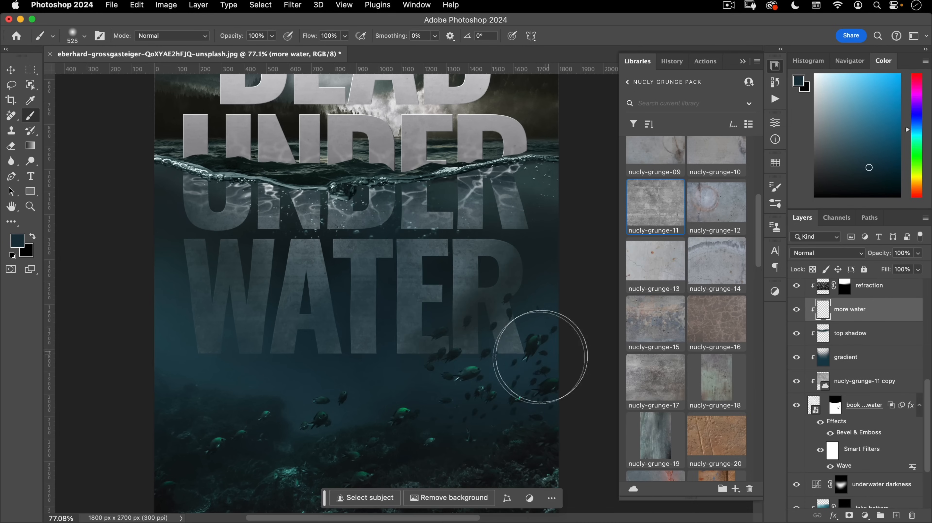
pyautogui.keyDown('alt'); pyautogui.click(501, 362); pyautogui.keyUp('alt')
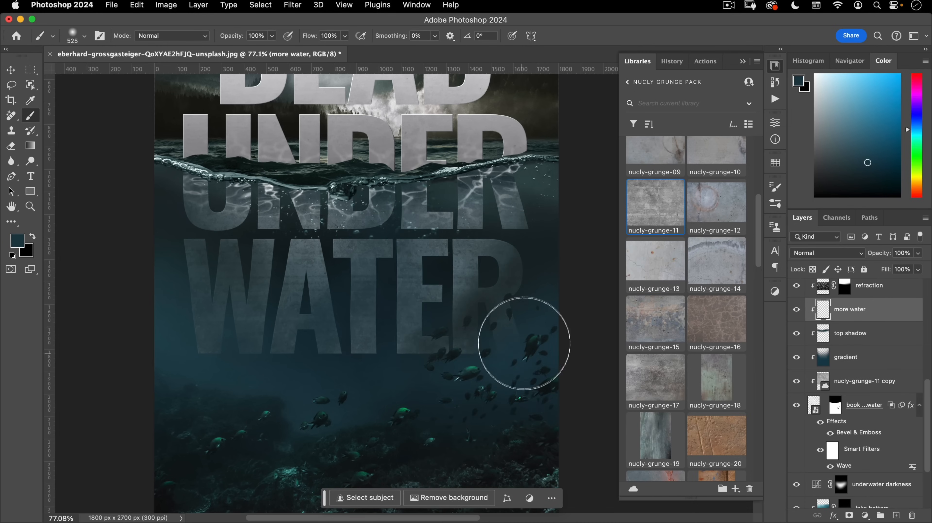
pyautogui.press('super+z')
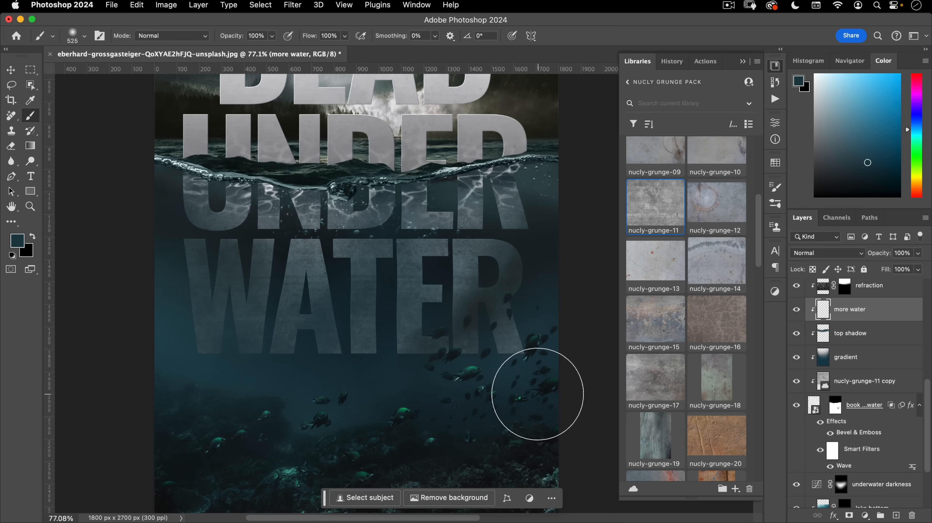
pyautogui.moveTo(308, 40); pyautogui.dragTo(285, 46)
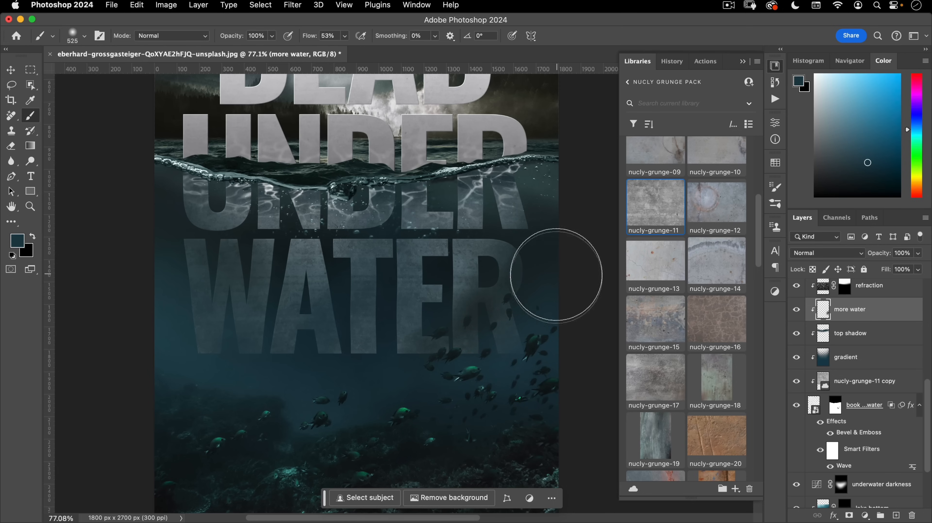
# - Paint extra water over the lower left of the W
pyautogui.moveTo(178, 352)
pyautogui.mouseDown()
pyautogui.moveTo(171, 335)
pyautogui.moveTo(198, 396)
pyautogui.mouseUp()
pyautogui.moveTo(248, 294); pyautogui.dragTo(210, 339)
pyautogui.moveTo(254, 344)
pyautogui.mouseDown()
pyautogui.moveTo(323, 349)
pyautogui.moveTo(356, 301)
pyautogui.moveTo(378, 298)
pyautogui.moveTo(369, 323)
pyautogui.moveTo(379, 317)
pyautogui.moveTo(387, 268)
pyautogui.mouseUp()
pyautogui.press('v')
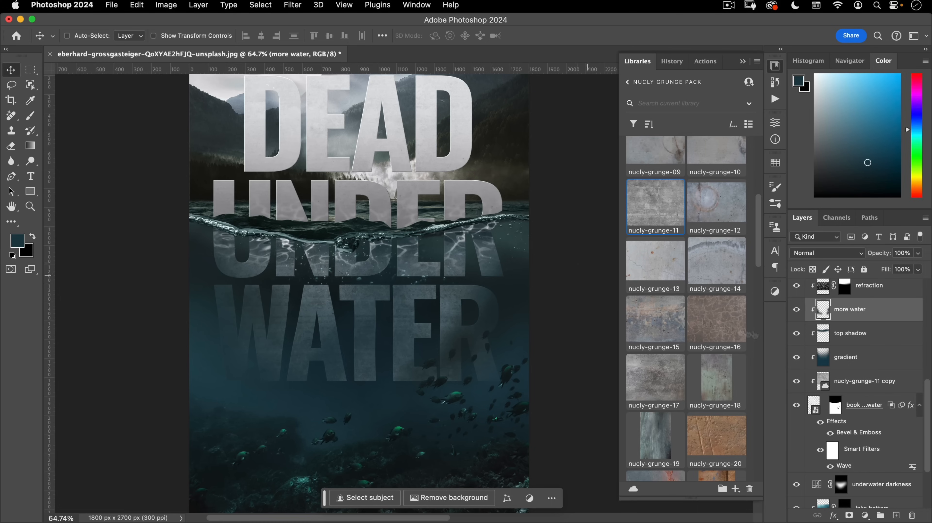
# - Show the water surface layer and unlink it from its mask, zoomed on the waterline
pyautogui.scroll(5, 840, 370)
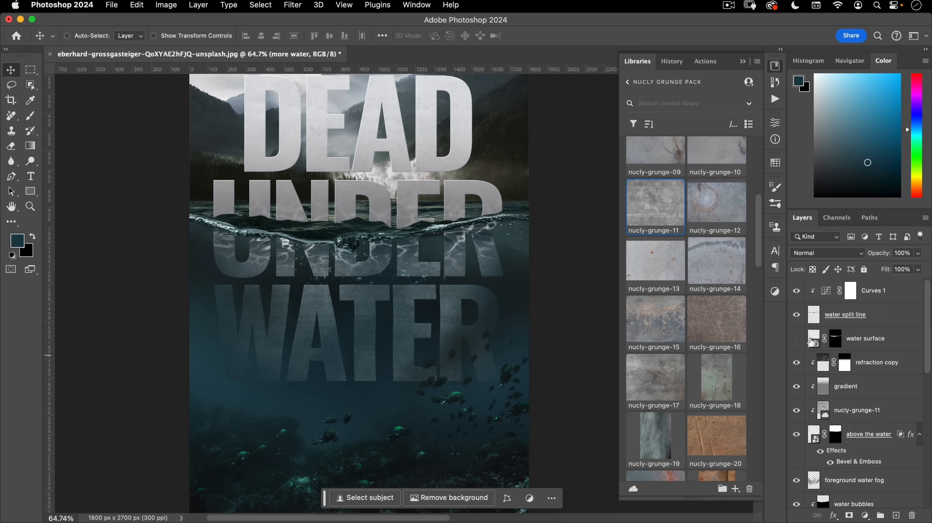
pyautogui.click(797, 339)
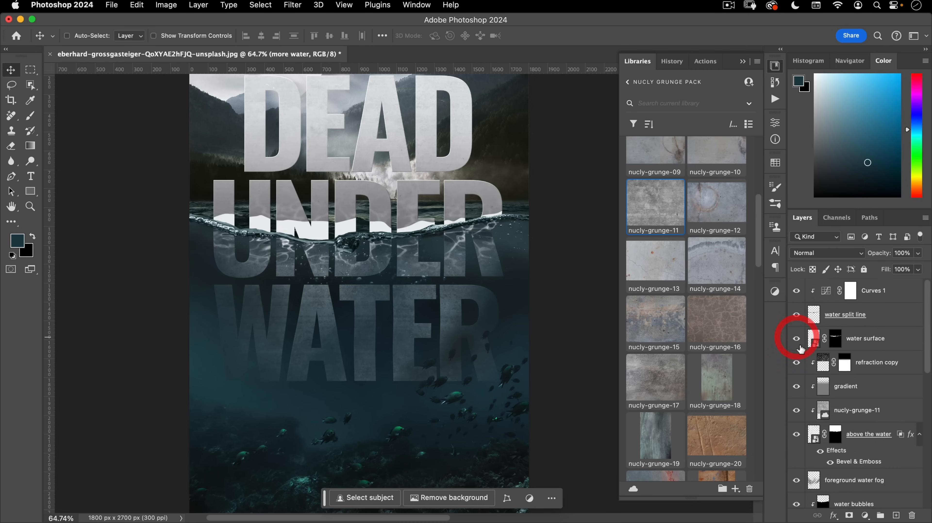
pyautogui.click(814, 341)
pyautogui.click(824, 339)
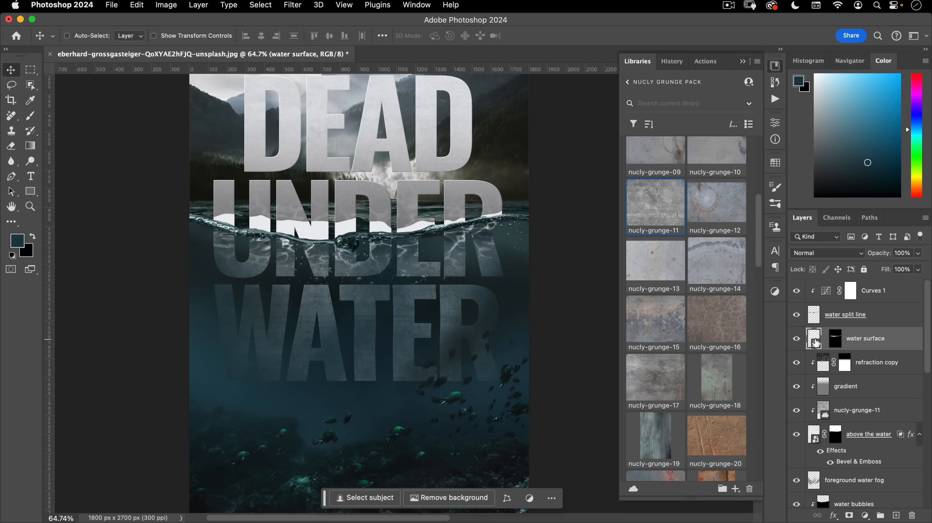
pyautogui.moveTo(258, 225); pyautogui.dragTo(293, 212)
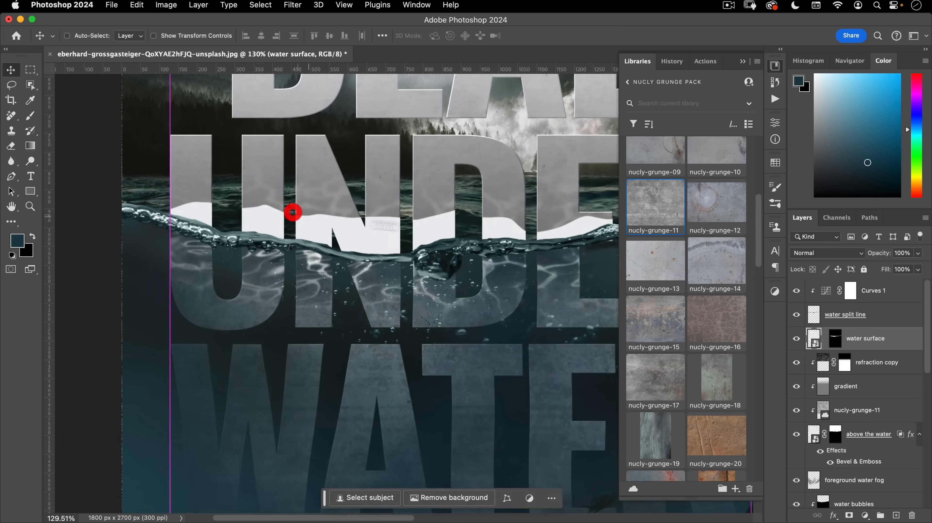
pyautogui.moveTo(425, 228); pyautogui.dragTo(382, 241)
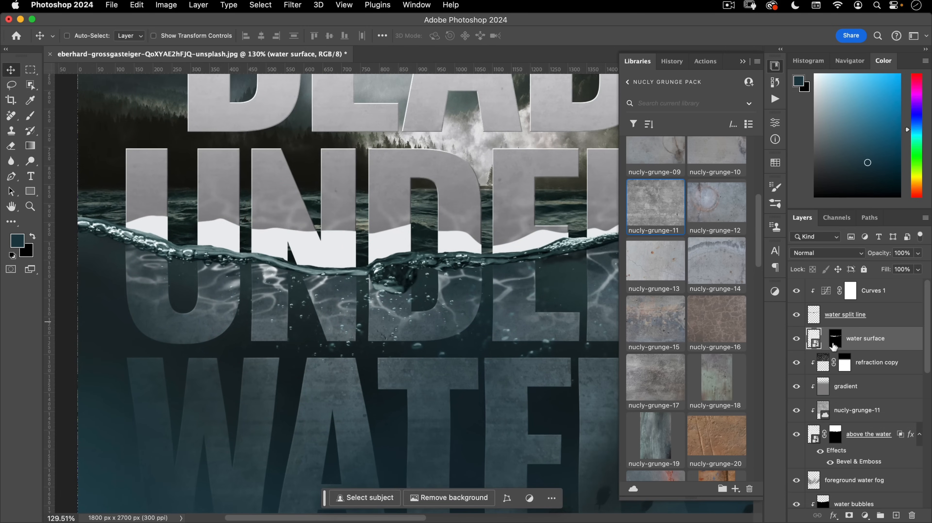
# - Apply a Wave filter to water surface with 7 generators and maximum wavelength 44
pyautogui.click(293, 5)
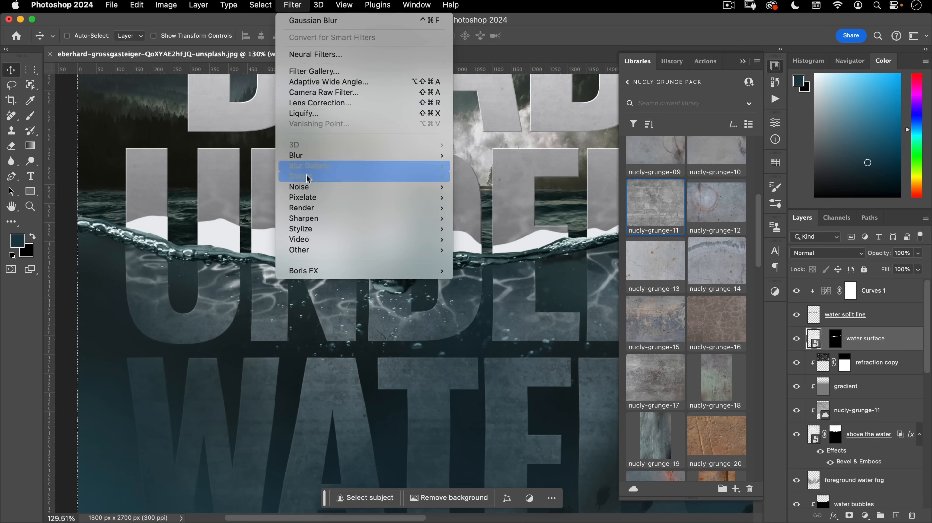
pyautogui.moveTo(366, 177)
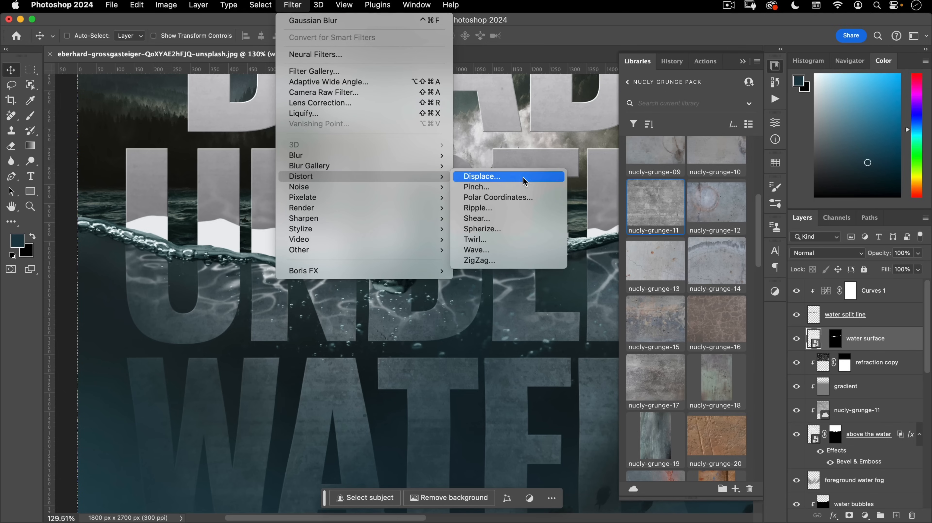
pyautogui.click(501, 249)
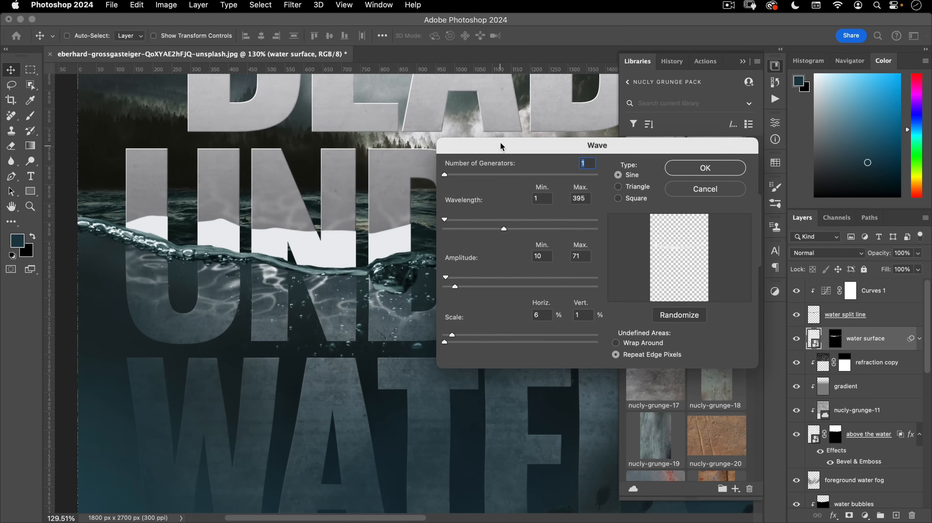
pyautogui.moveTo(500, 147); pyautogui.dragTo(514, 123)
pyautogui.click(514, 123)
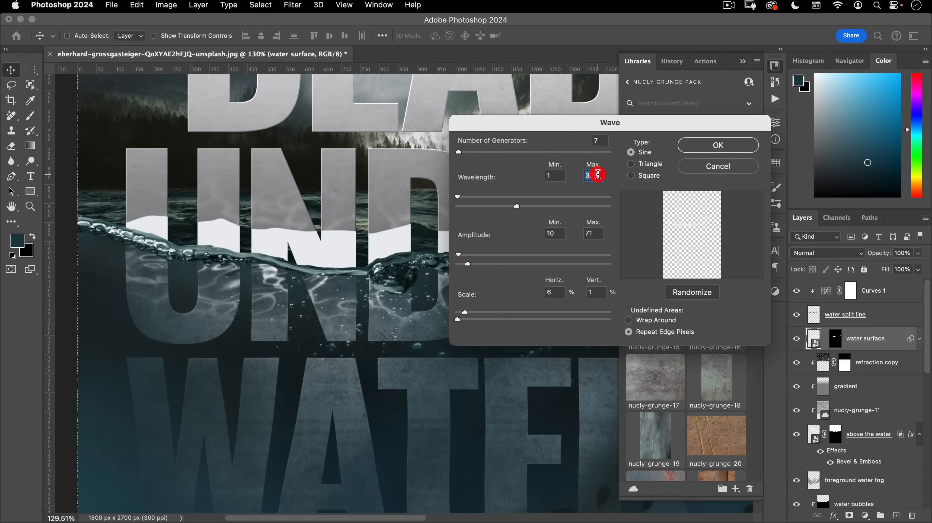
pyautogui.write('4')
pyautogui.click(464, 312)
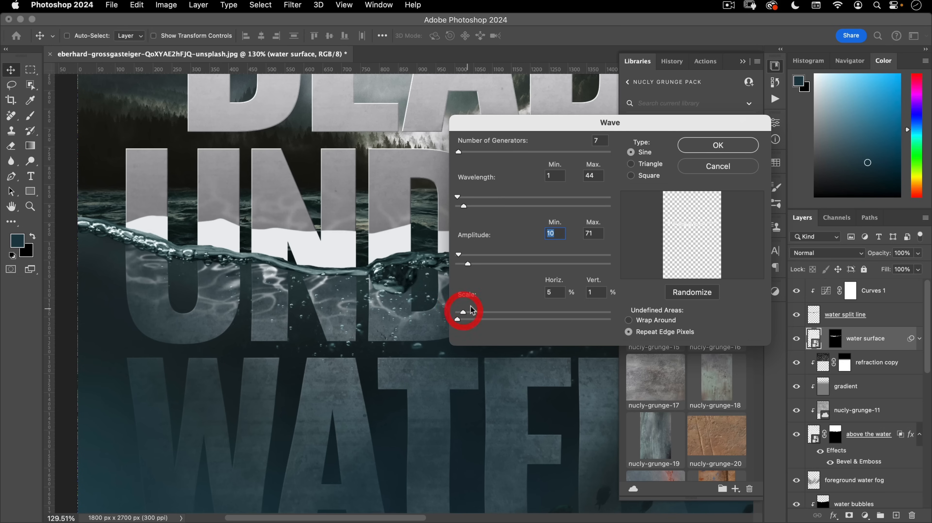
pyautogui.click(751, 146)
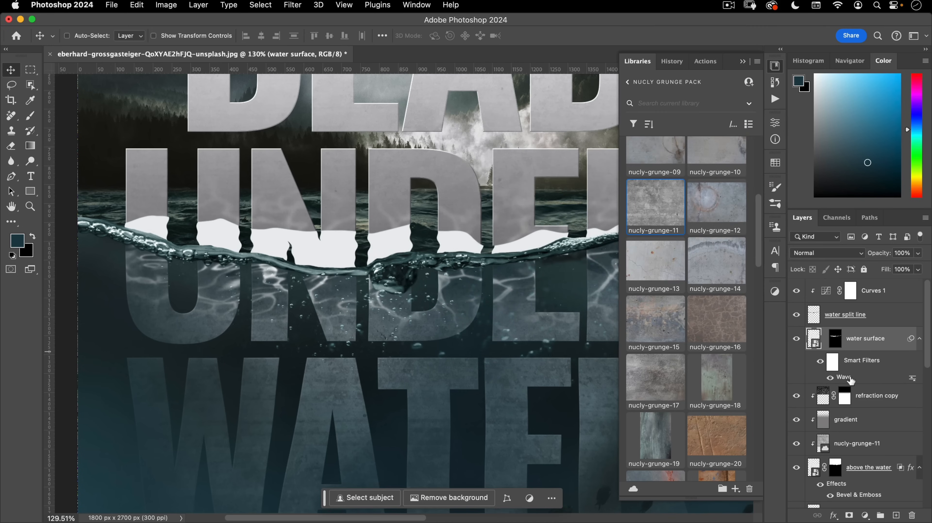
# - Randomize the Wave smart filter's pattern and re-apply it
pyautogui.doubleClick(848, 378)
pyautogui.click(699, 293)
pyautogui.click(699, 293)
pyautogui.click(733, 145)
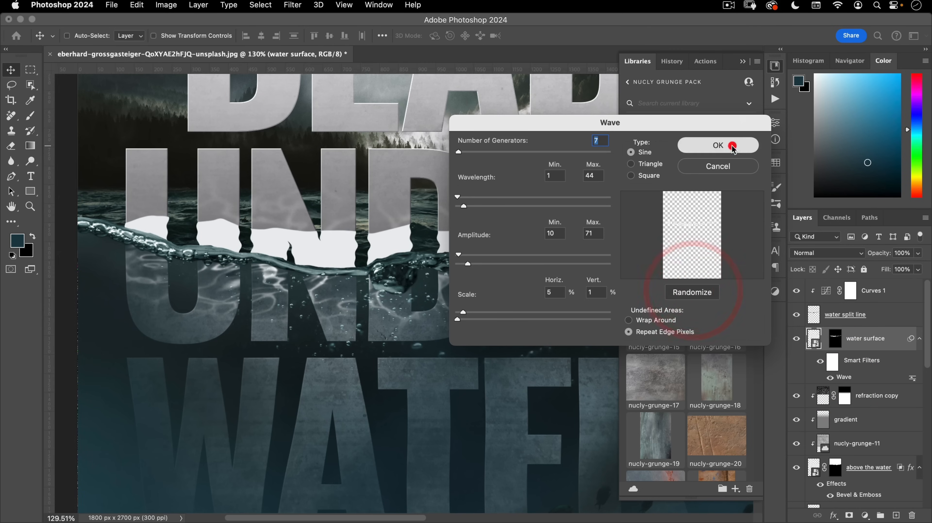
pyautogui.click(261, 304)
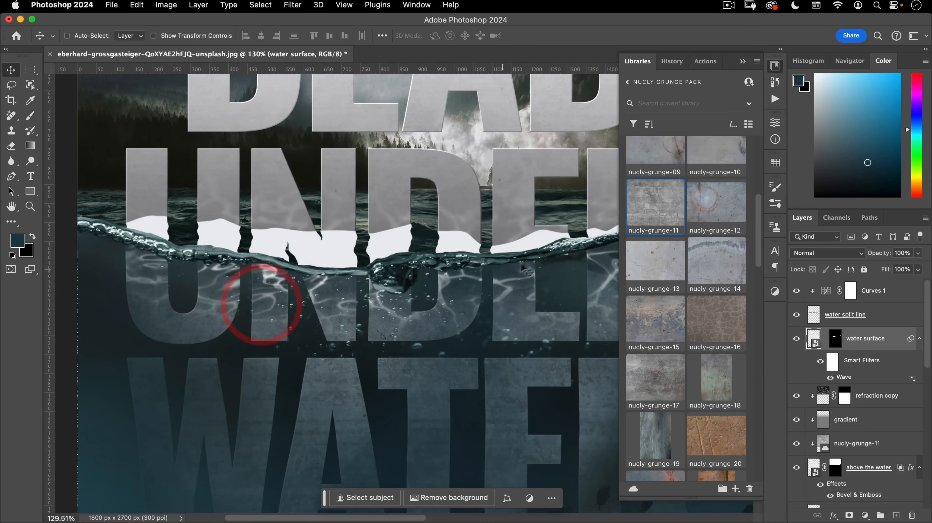
pyautogui.scroll(-3, 368, 249)
pyautogui.moveTo(362, 250); pyautogui.dragTo(292, 258)
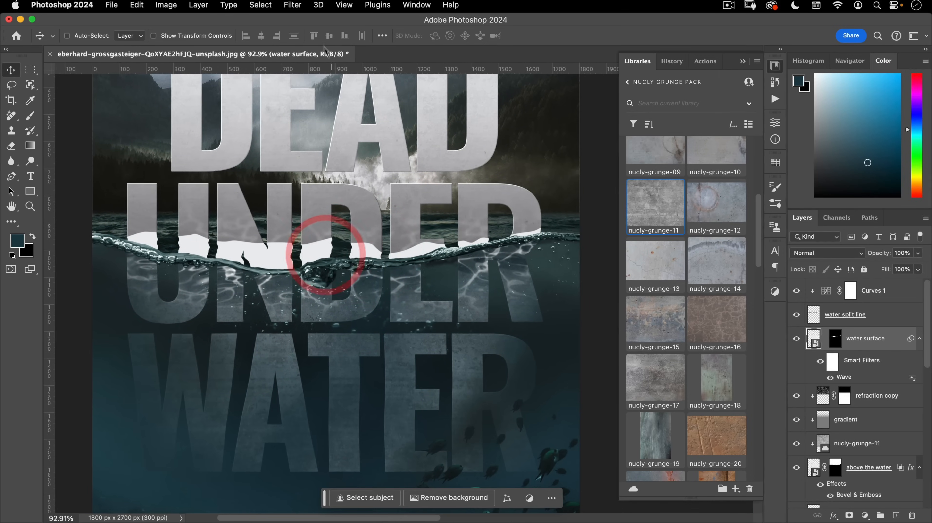
pyautogui.click(293, 5)
# - Add a horizontal Motion Blur with Angle 0 and Distance 10 to the water surface
pyautogui.moveTo(376, 158)
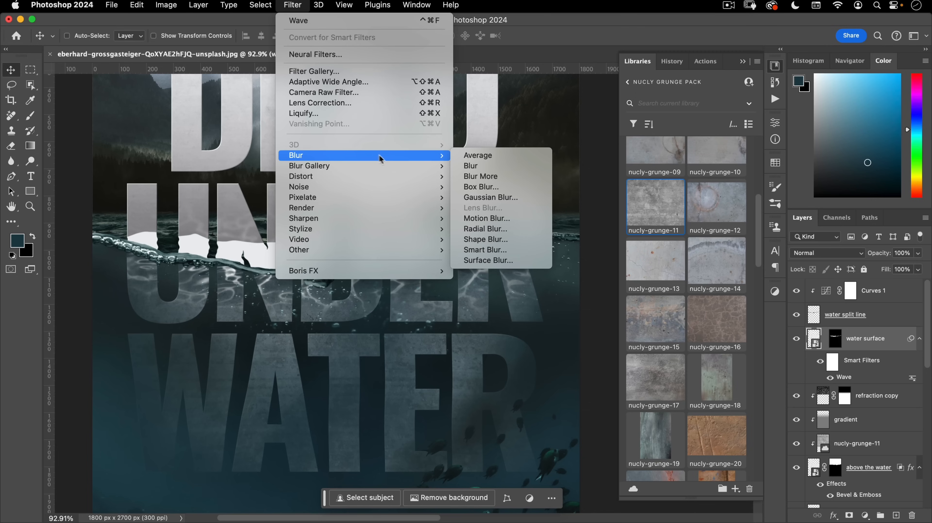
pyautogui.click(483, 219)
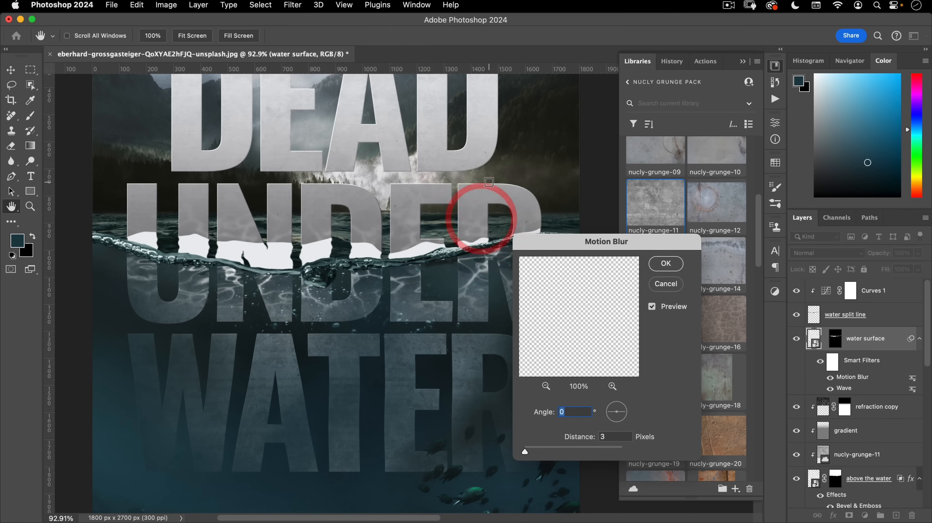
pyautogui.click(527, 449)
pyautogui.click(527, 449)
pyautogui.moveTo(527, 451); pyautogui.dragTo(529, 451)
pyautogui.click(667, 263)
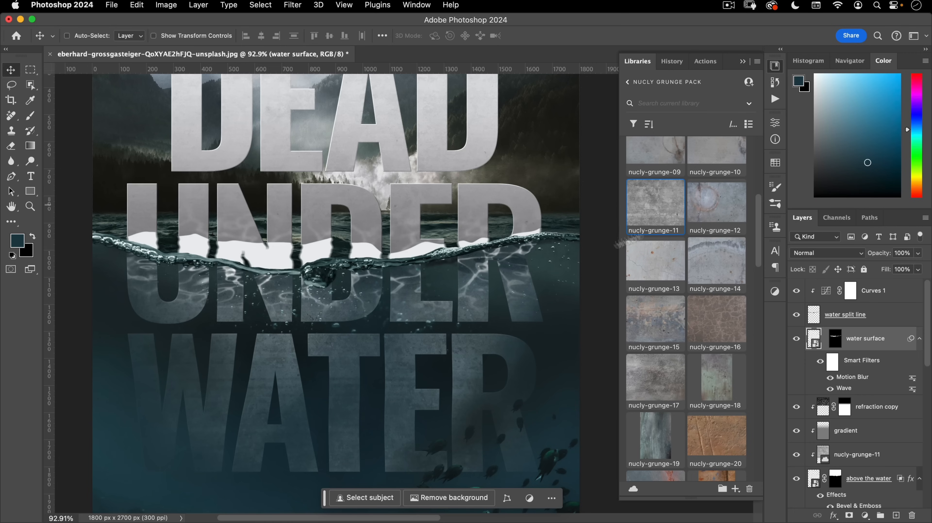
# - Set the water surface layer's blend mode to Soft Light
pyautogui.click(840, 254)
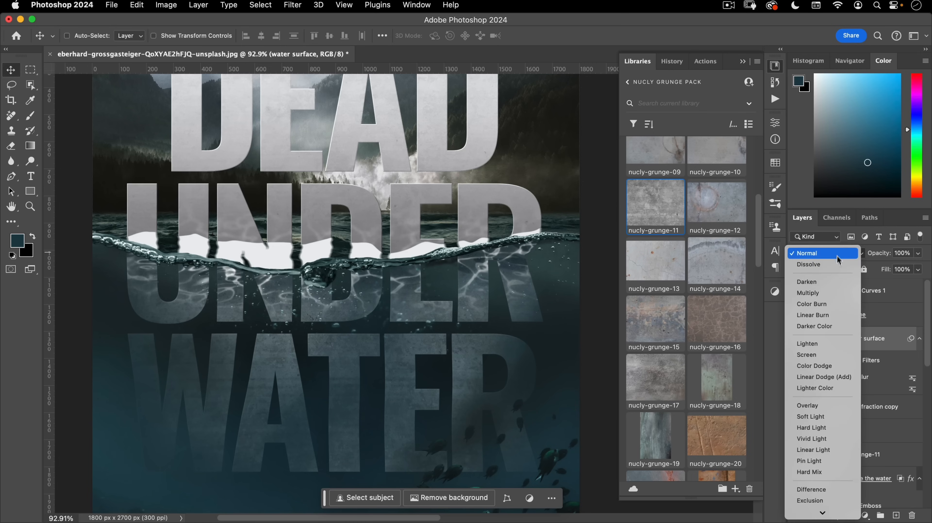
pyautogui.click(818, 416)
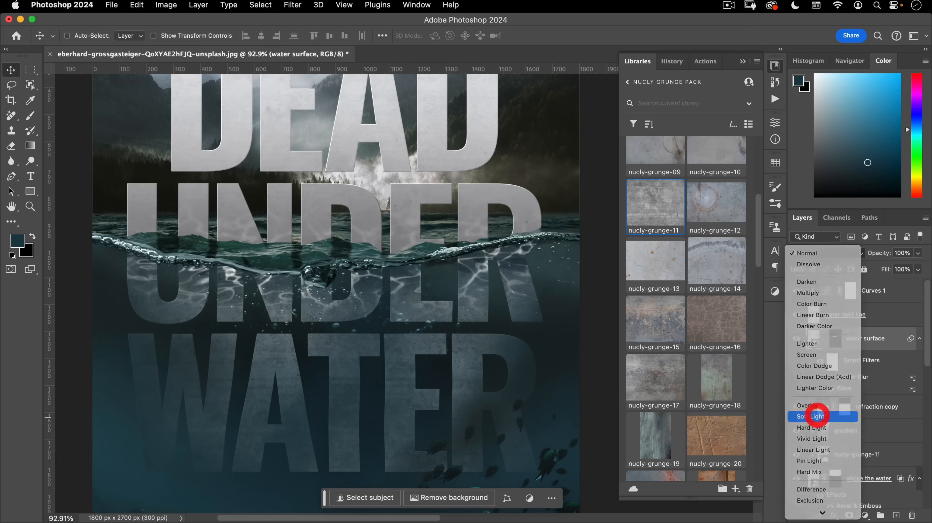
pyautogui.scroll(3, 287, 244)
pyautogui.moveTo(287, 244); pyautogui.dragTo(302, 243)
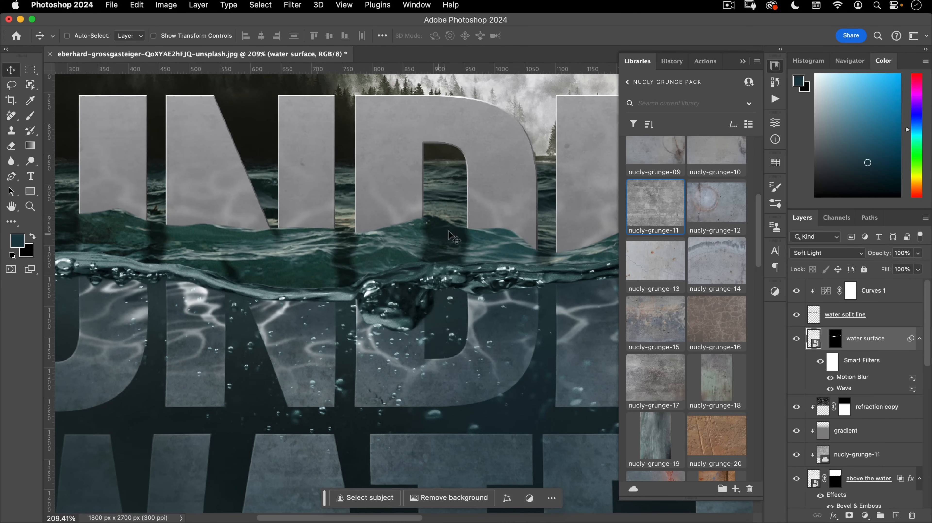
pyautogui.scroll(-10, 361, 287)
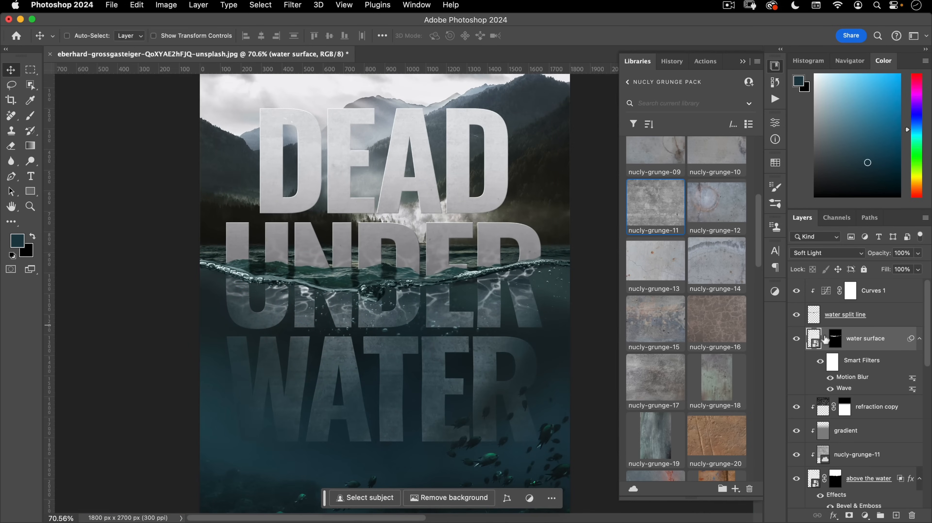
# - Duplicate the water surface layer and name the copy 'water reflections'
pyautogui.moveTo(816, 337); pyautogui.dragTo(811, 323)
pyautogui.doubleClick(862, 337)
pyautogui.write('water reflections')
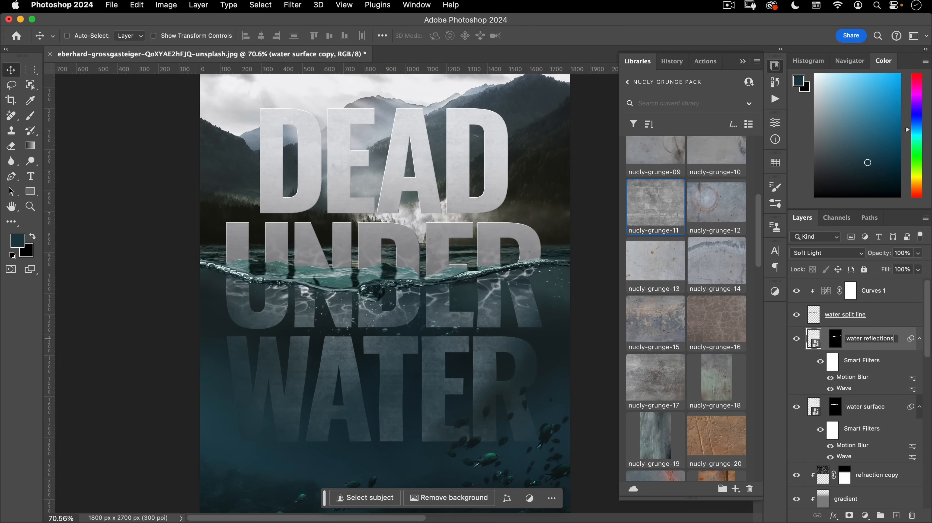
pyautogui.press('Return')
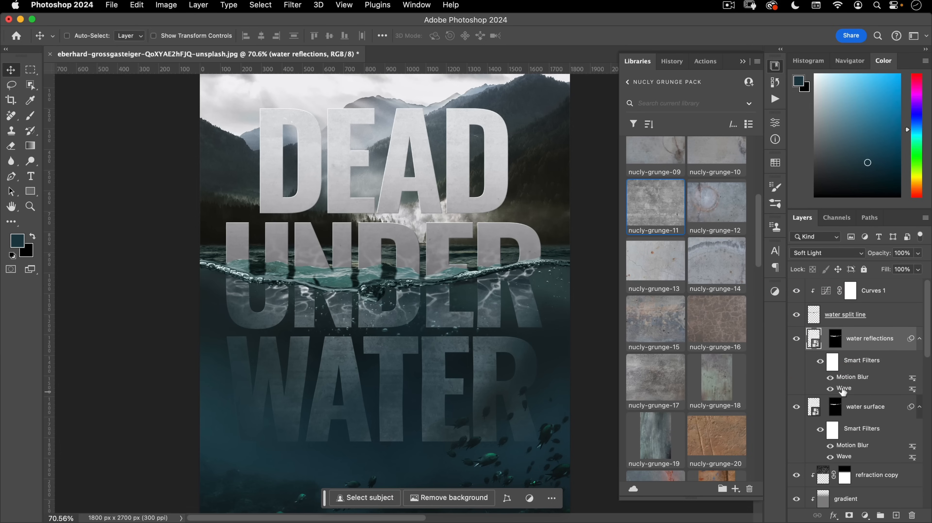
# - Set water reflections to Normal blending and raise its Motion Blur distance to 90
pyautogui.click(834, 253)
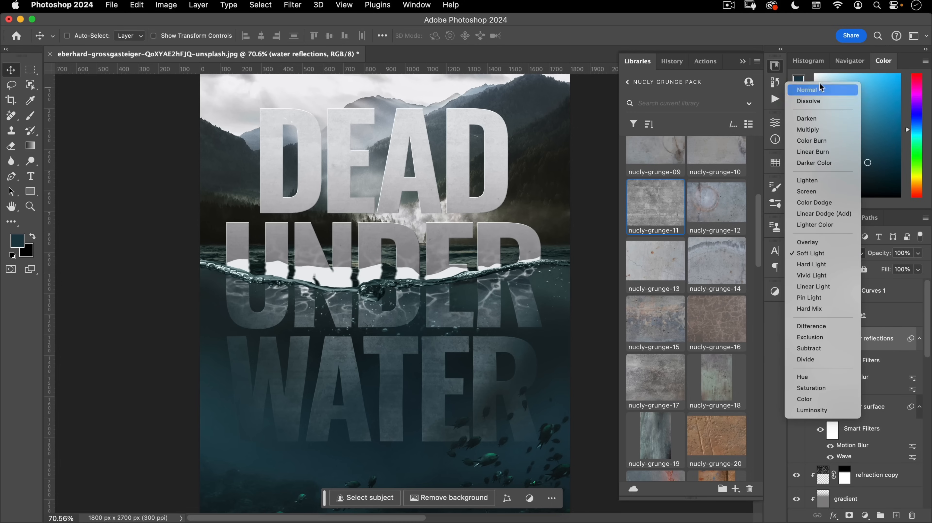
pyautogui.click(811, 91)
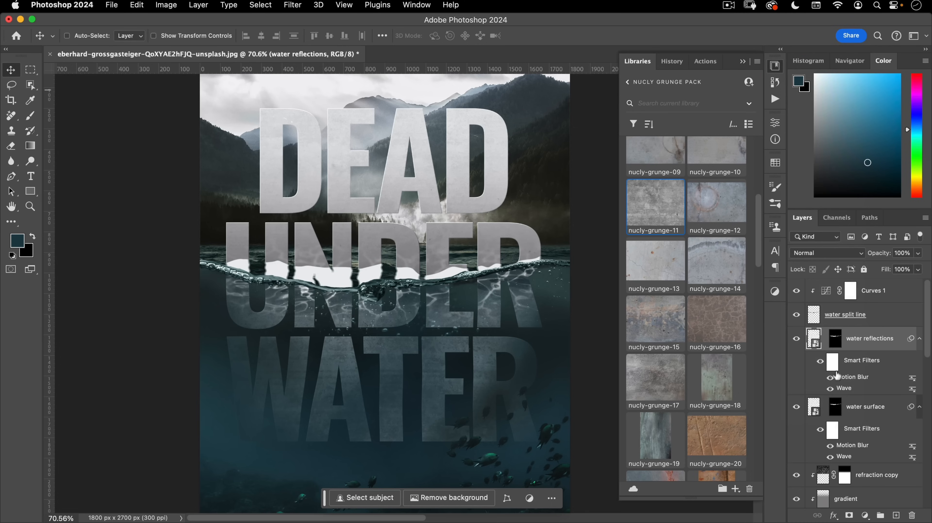
pyautogui.doubleClick(843, 380)
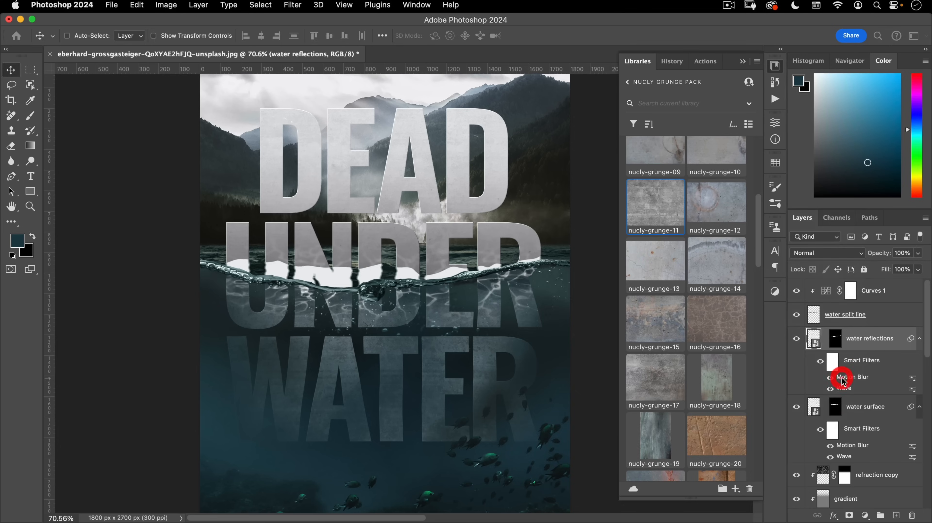
pyautogui.moveTo(545, 450); pyautogui.dragTo(553, 451)
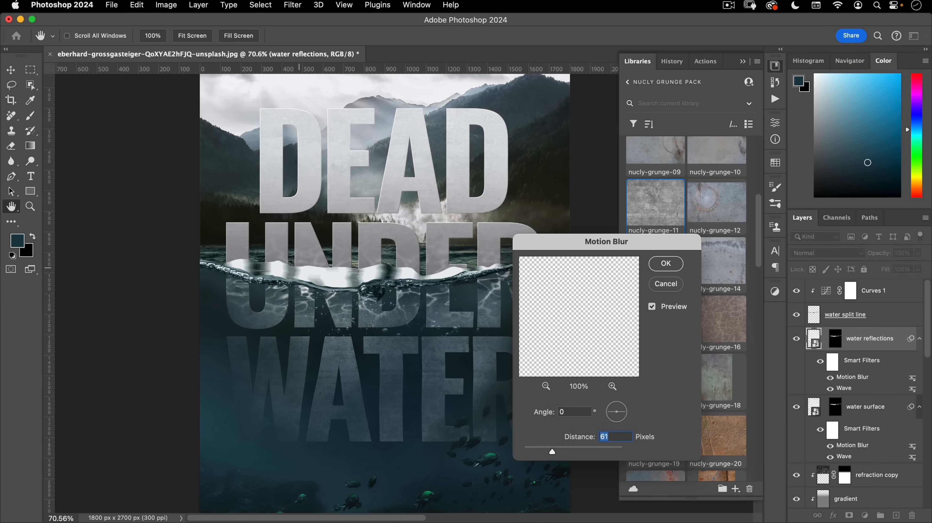
pyautogui.click(660, 261)
pyautogui.moveTo(319, 277); pyautogui.dragTo(352, 264)
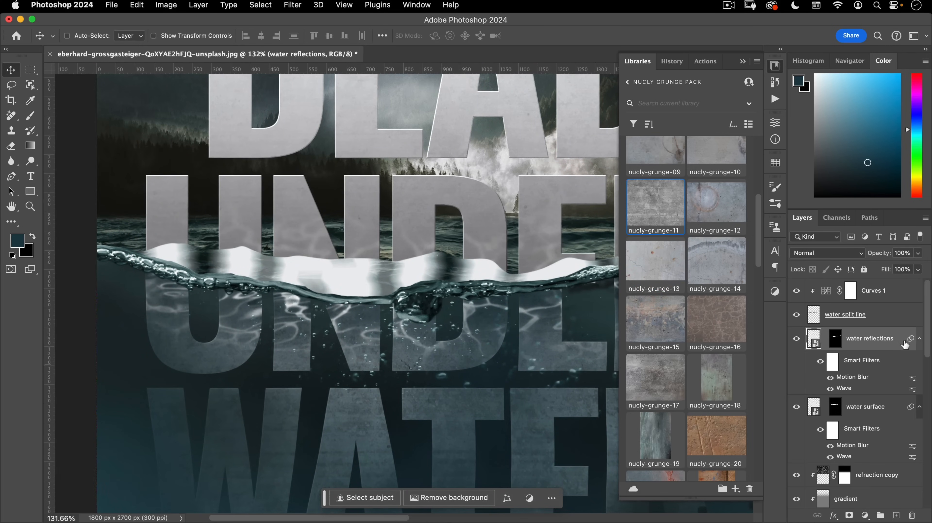
# - Split the water reflections' Underlying Layer black Blend If slider to 71/106
pyautogui.doubleClick(906, 346)
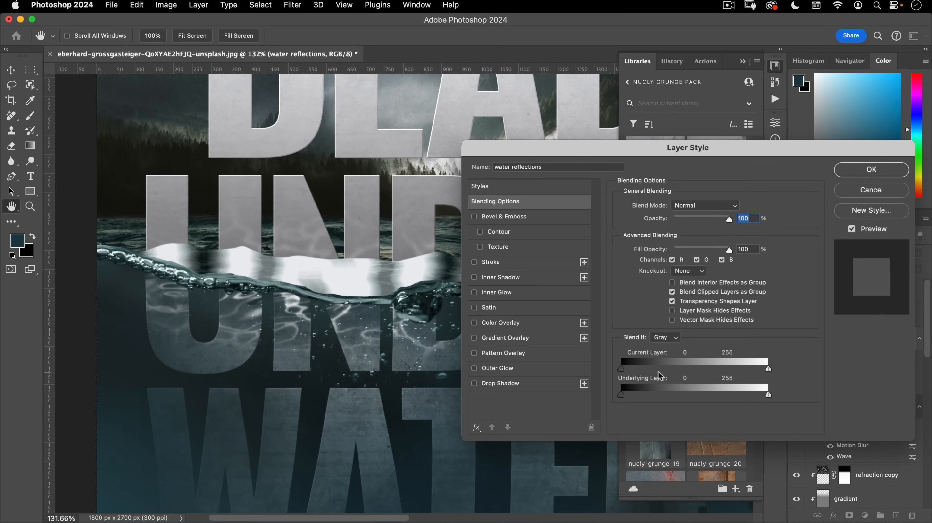
pyautogui.moveTo(622, 395); pyautogui.dragTo(689, 393)
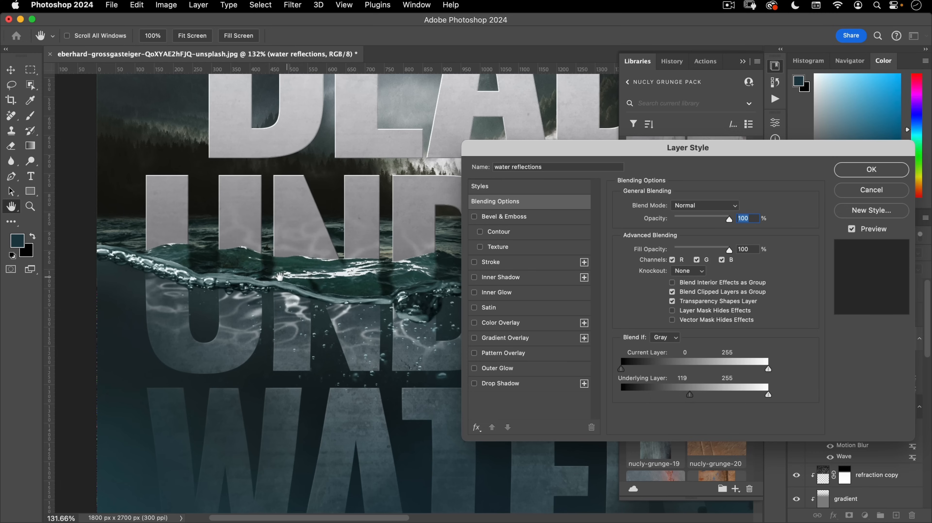
pyautogui.moveTo(690, 394); pyautogui.dragTo(659, 395)
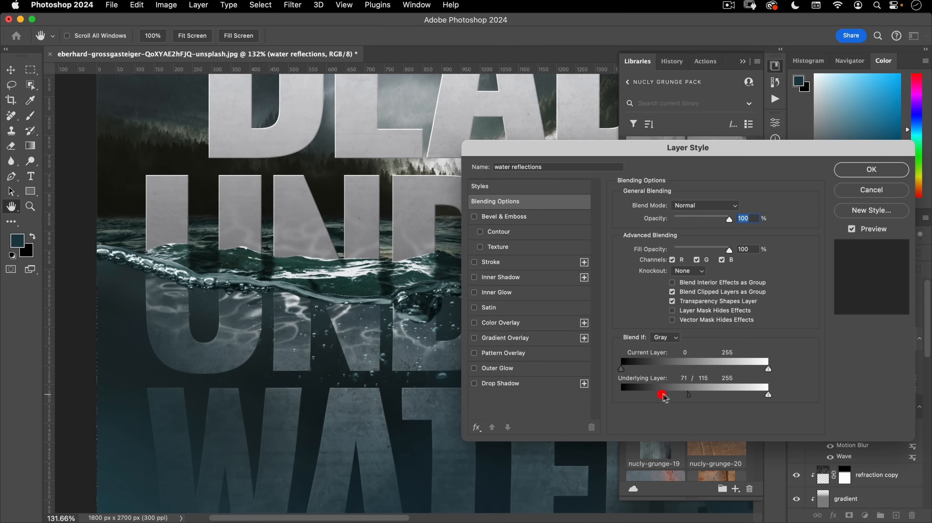
pyautogui.moveTo(689, 394); pyautogui.dragTo(683, 394)
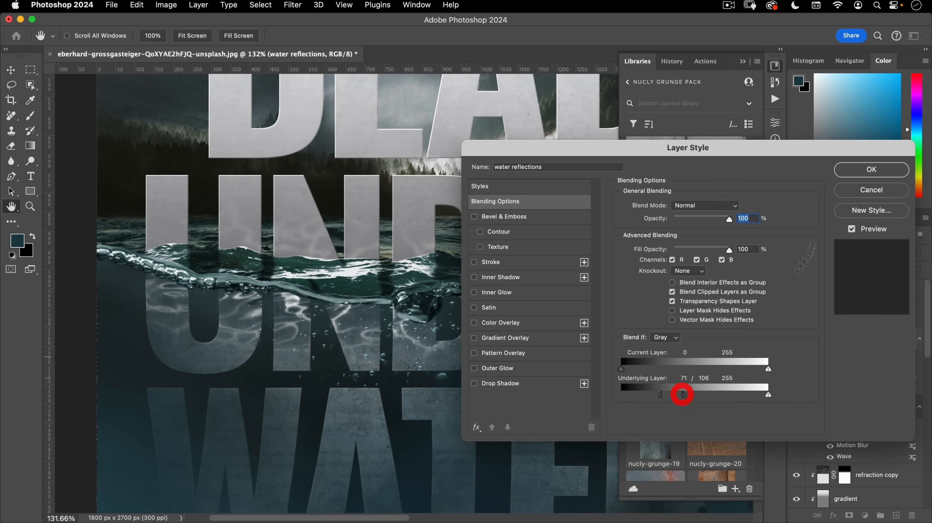
pyautogui.click(860, 169)
pyautogui.moveTo(395, 259); pyautogui.dragTo(354, 291)
pyautogui.moveTo(449, 288); pyautogui.dragTo(412, 294)
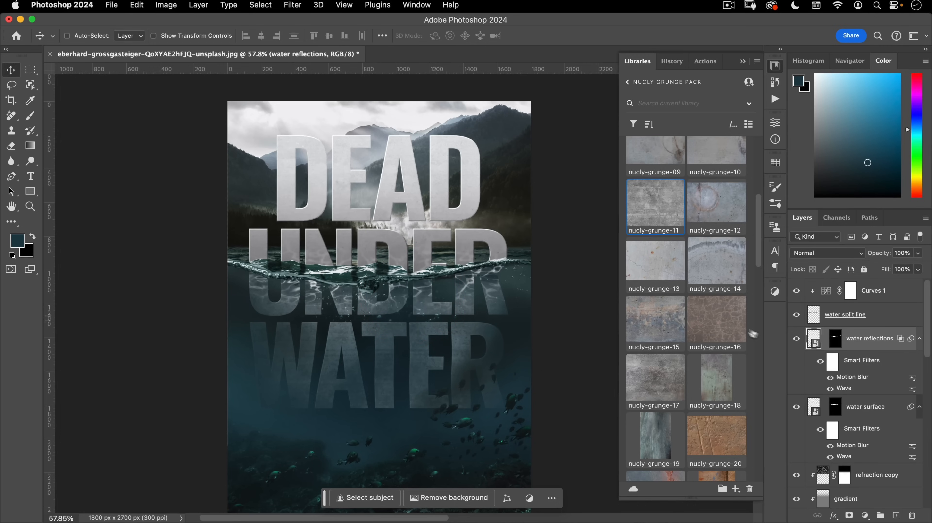
pyautogui.click(797, 339)
pyautogui.click(797, 339)
pyautogui.click(797, 339)
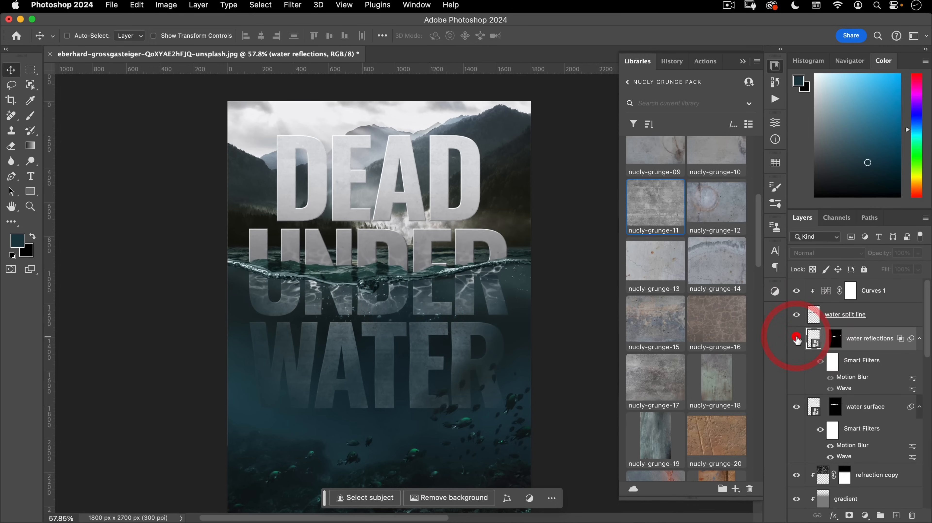
pyautogui.click(797, 339)
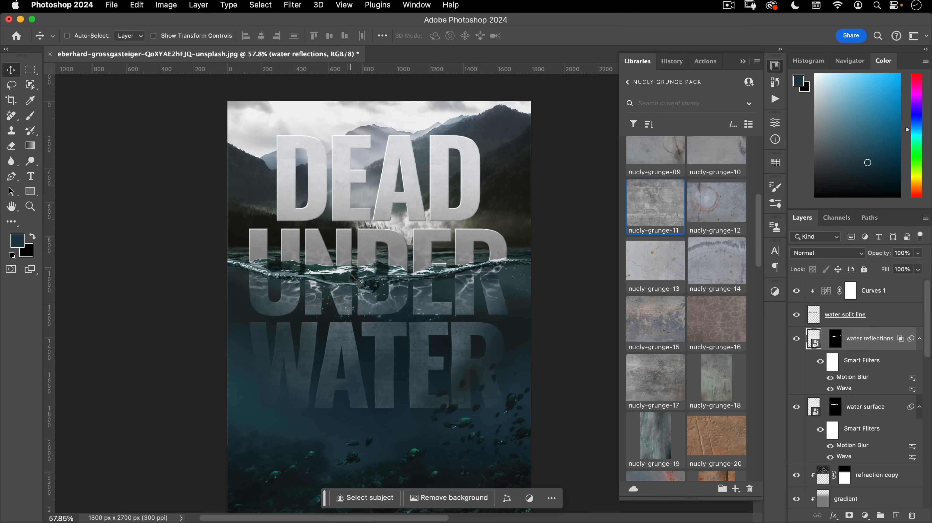
pyautogui.moveTo(381, 276); pyautogui.dragTo(404, 255)
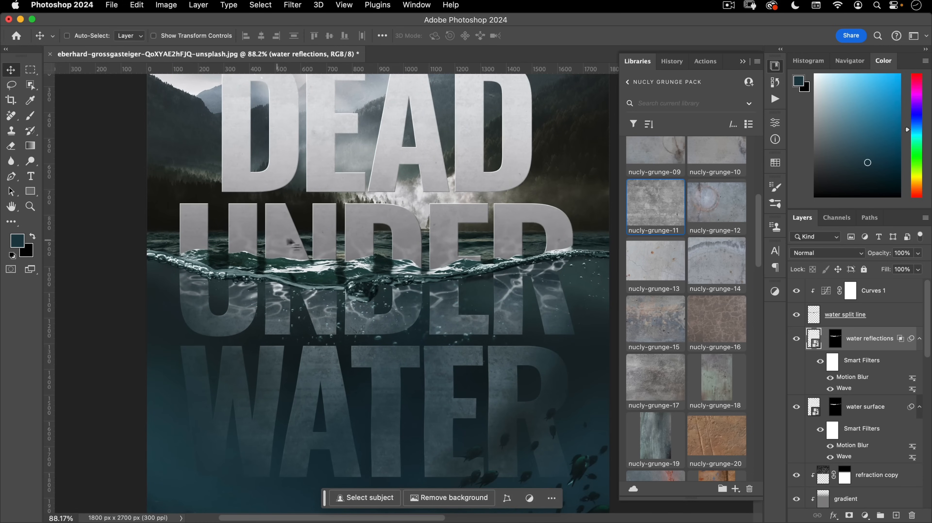
pyautogui.moveTo(407, 277); pyautogui.dragTo(389, 342)
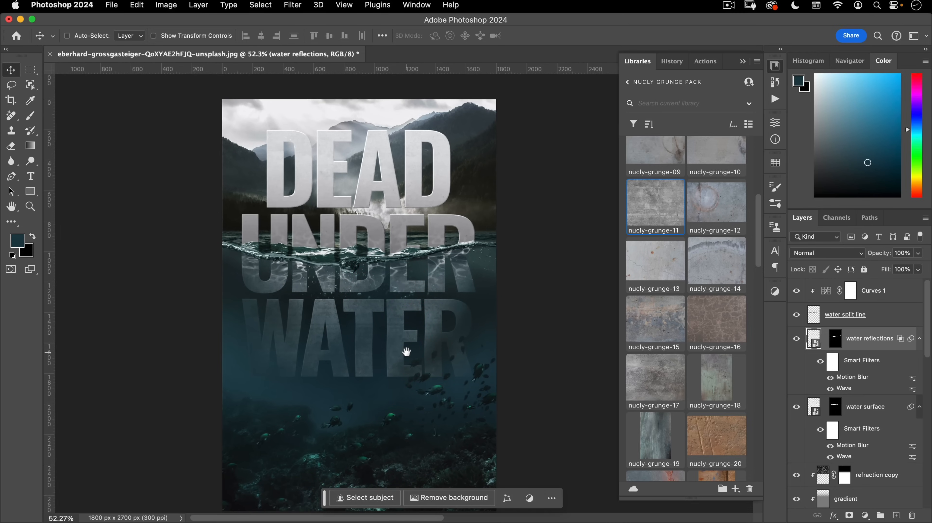
pyautogui.click(872, 315)
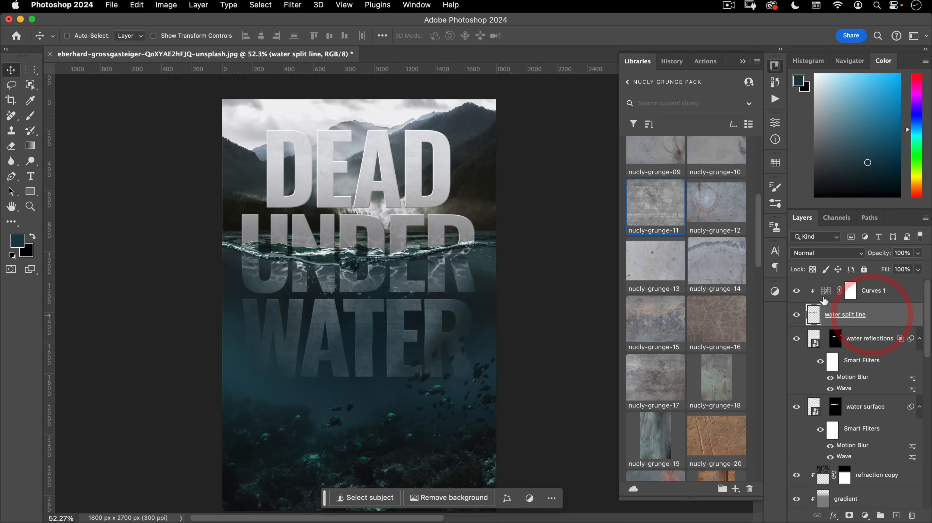
pyautogui.moveTo(365, 256); pyautogui.dragTo(414, 238)
pyautogui.click(415, 237)
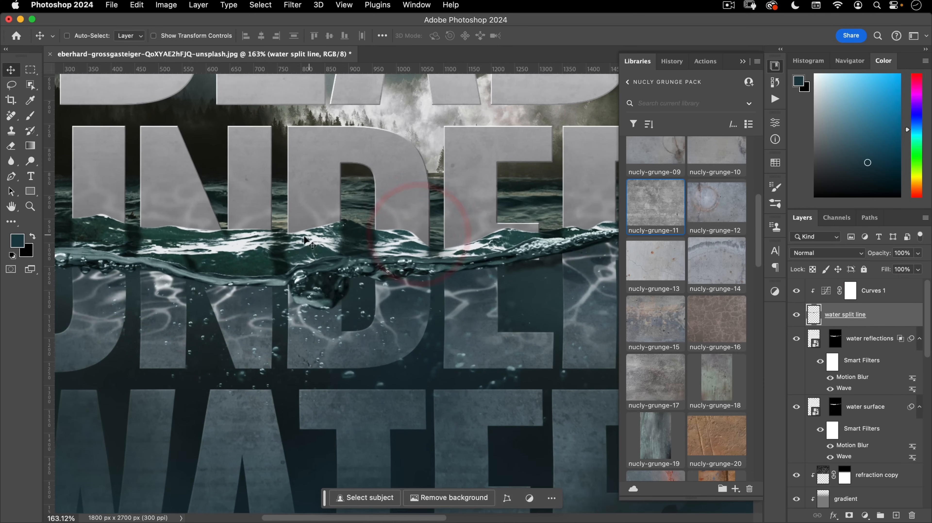
pyautogui.moveTo(312, 268); pyautogui.dragTo(399, 238)
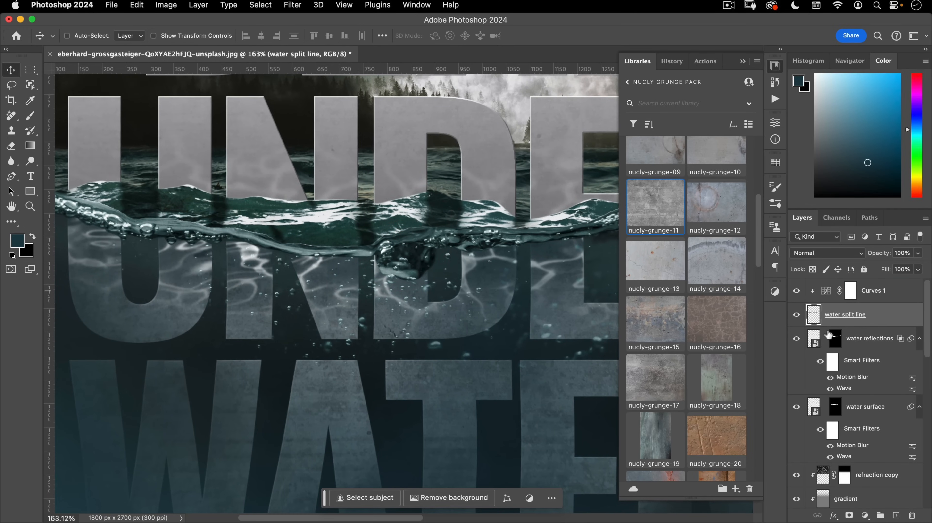
pyautogui.click(831, 295)
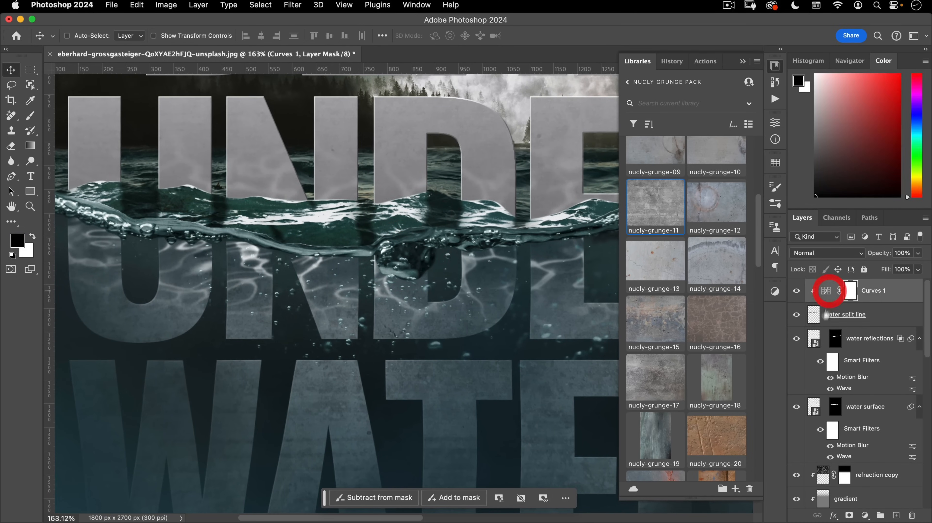
# - Adjust the Curves 1 white and black points to brighten the cover
pyautogui.doubleClick(825, 291)
pyautogui.moveTo(744, 274); pyautogui.dragTo(722, 273)
pyautogui.press('super+0')
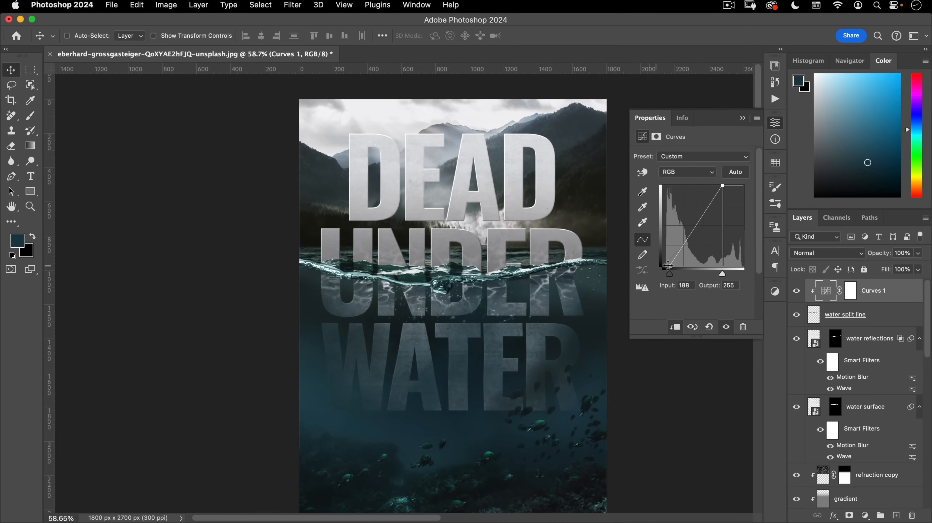
pyautogui.moveTo(669, 275); pyautogui.dragTo(721, 273)
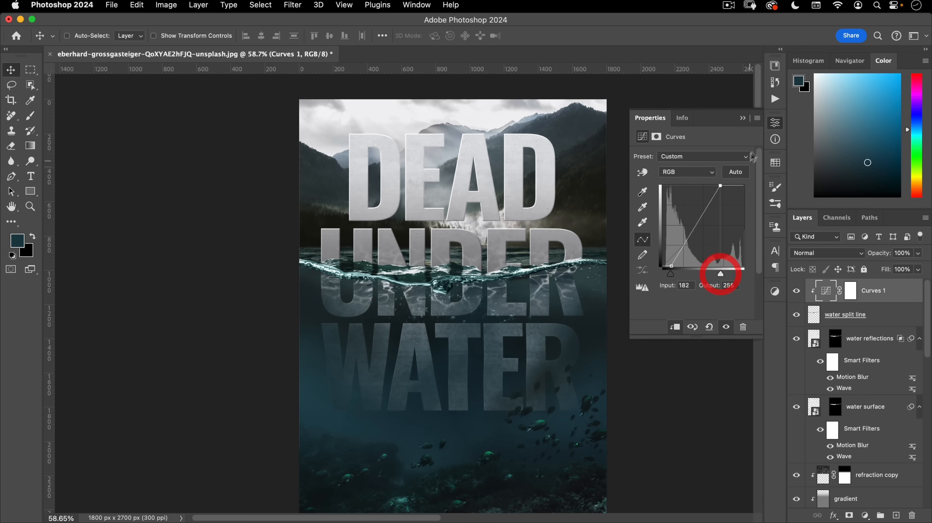
pyautogui.click(775, 123)
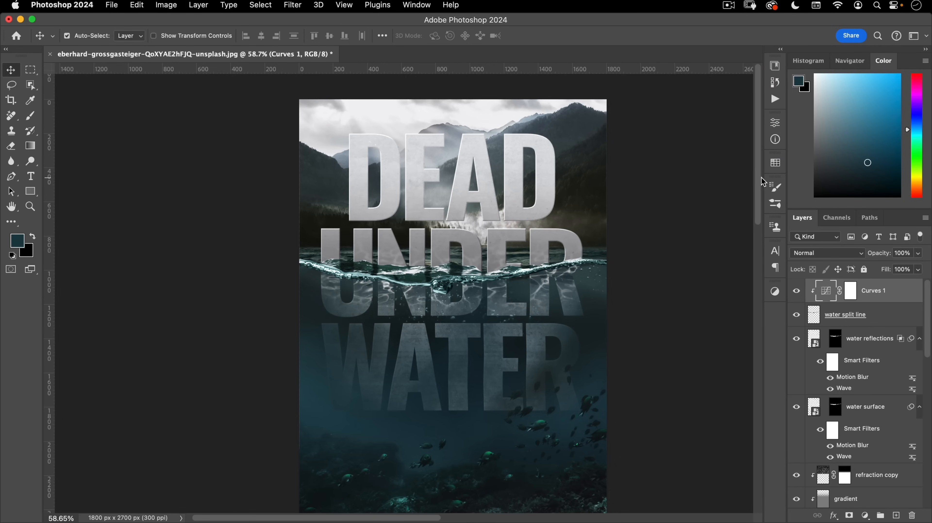
# - Lower the water split line layer's saturation to -7 with Hue/Saturation
pyautogui.click(819, 320)
pyautogui.press('super+u')
pyautogui.moveTo(643, 216); pyautogui.dragTo(628, 215)
pyautogui.click(772, 129)
pyautogui.moveTo(645, 306); pyautogui.dragTo(599, 255)
pyautogui.moveTo(599, 255); pyautogui.dragTo(543, 310)
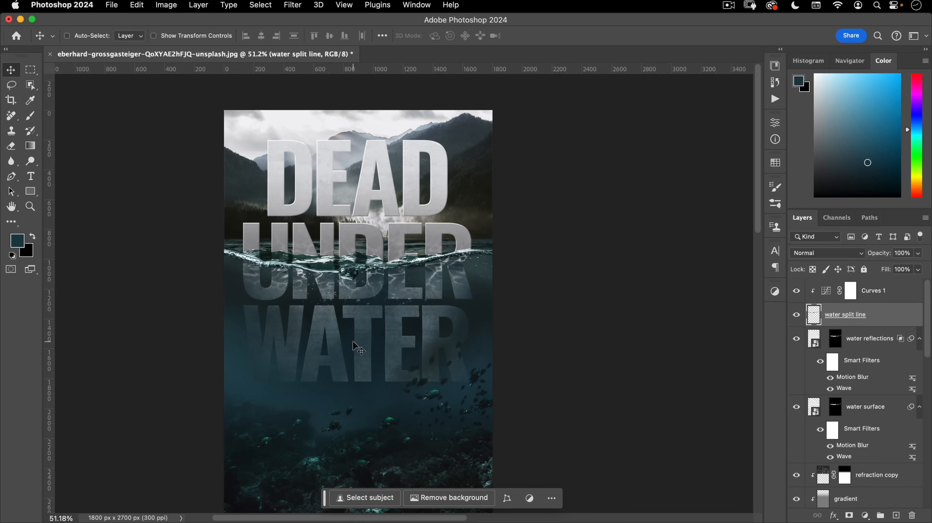
# - Select the Curves 1 mask, recentre the cover and bring up the File menu
pyautogui.click(876, 289)
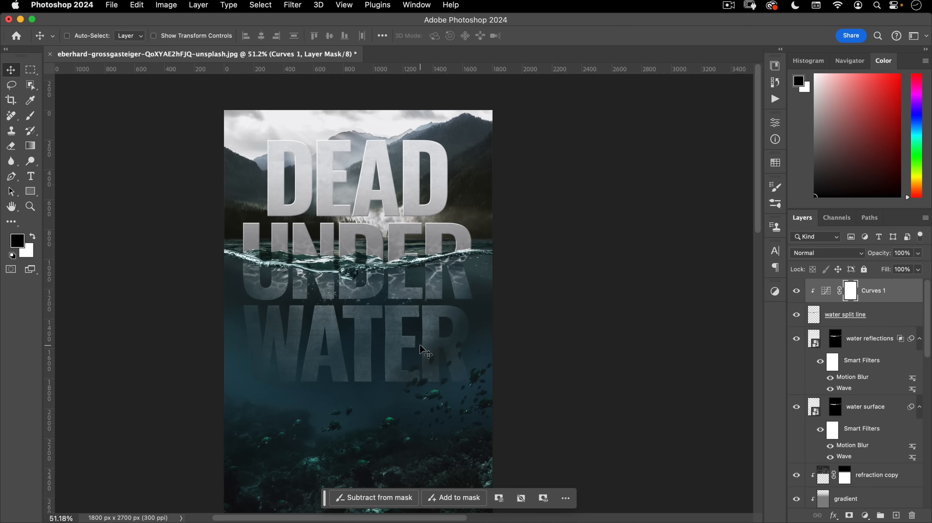
pyautogui.moveTo(357, 300); pyautogui.dragTo(365, 264)
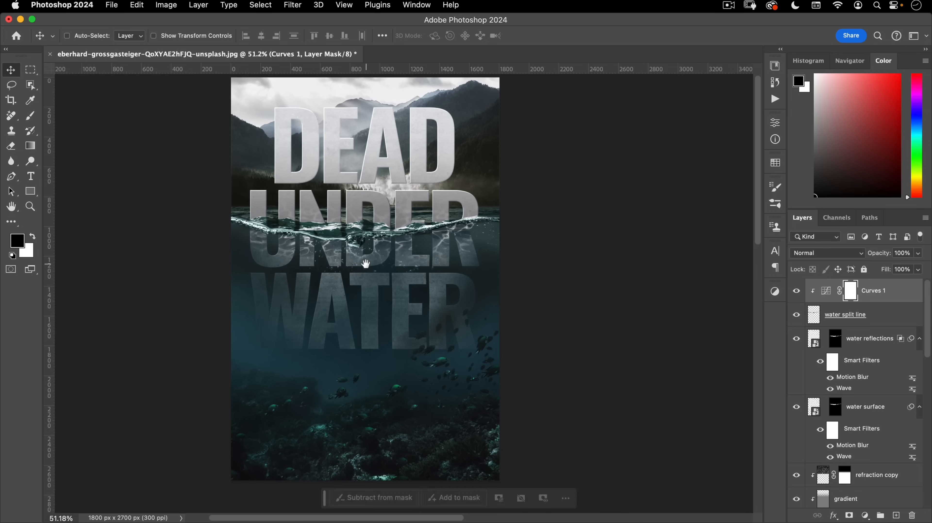
pyautogui.moveTo(381, 306); pyautogui.dragTo(370, 325)
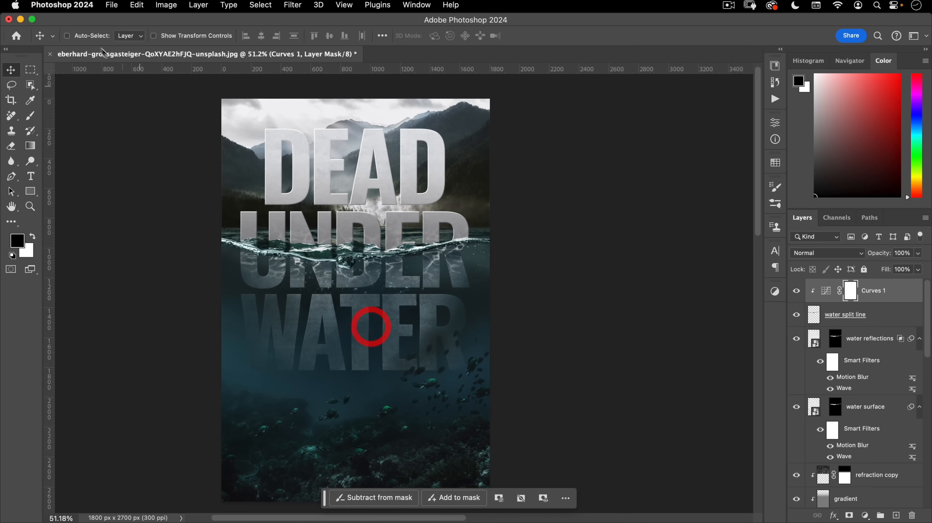
pyautogui.click(112, 5)
# - Open the engin-akyurt underwater woman photo
pyautogui.click(104, 30)
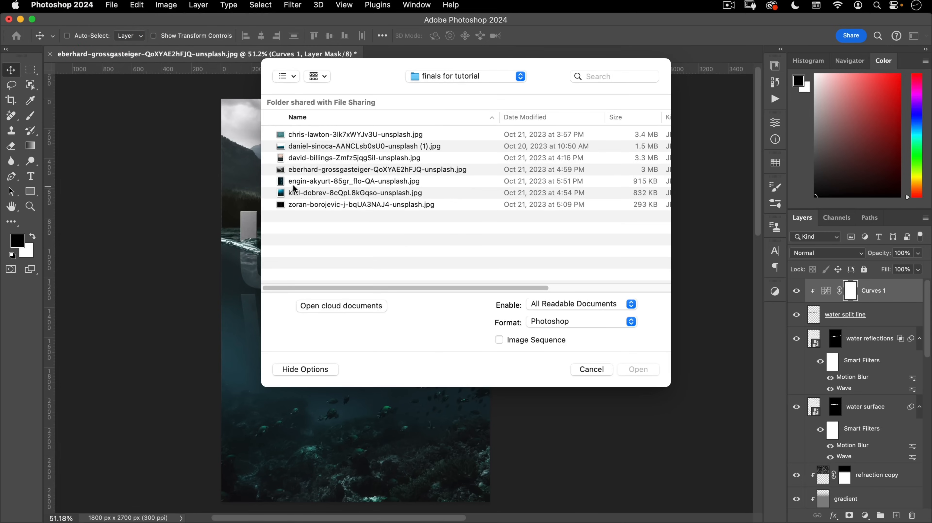
pyautogui.doubleClick(311, 183)
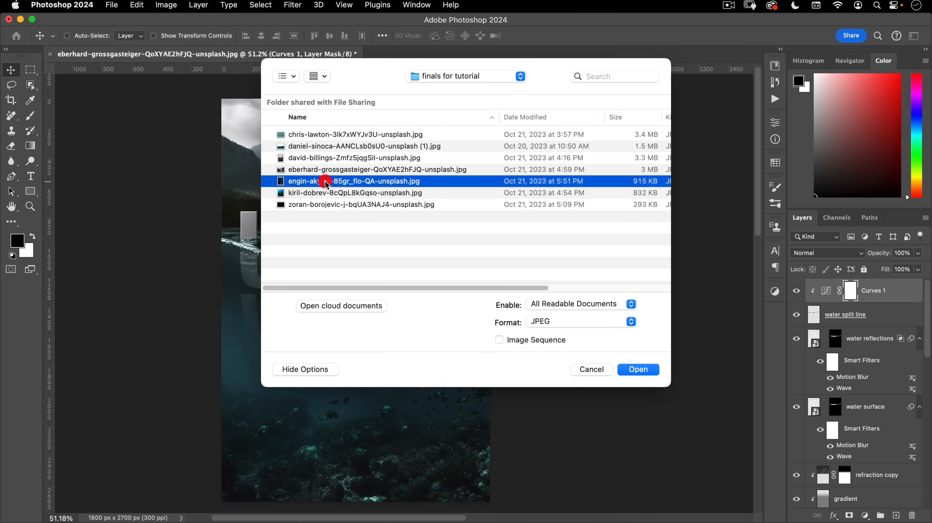
pyautogui.moveTo(435, 294); pyautogui.dragTo(414, 278)
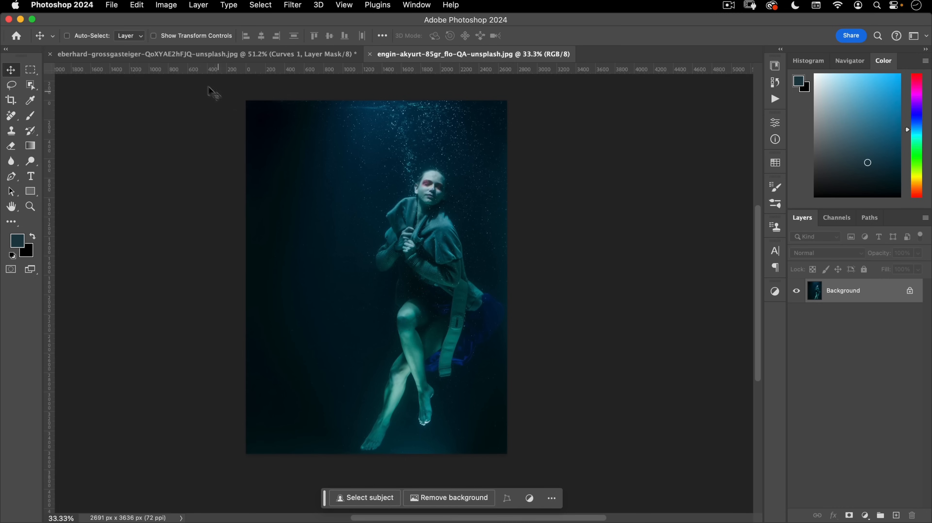
# - Select the woman with Object Selection's cloud-based Select Subject, then close the photo
pyautogui.click(33, 85)
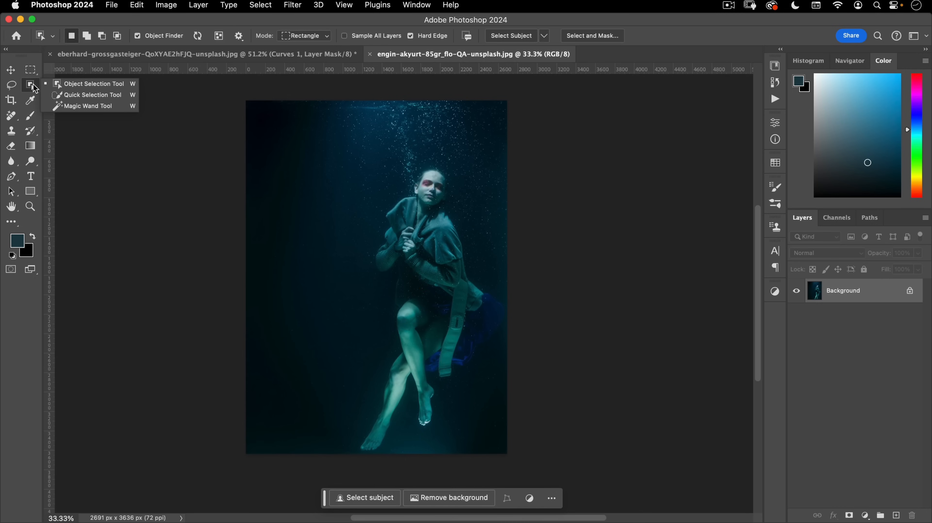
pyautogui.click(76, 85)
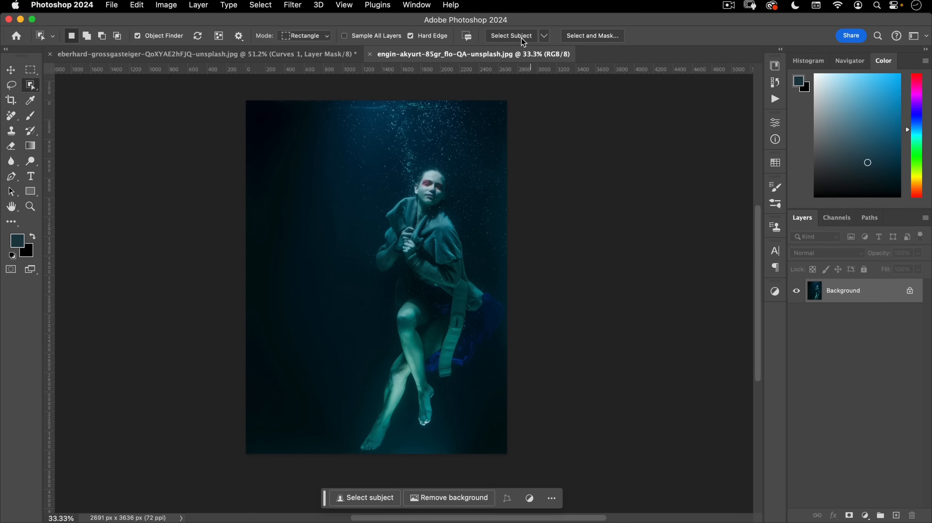
pyautogui.click(547, 39)
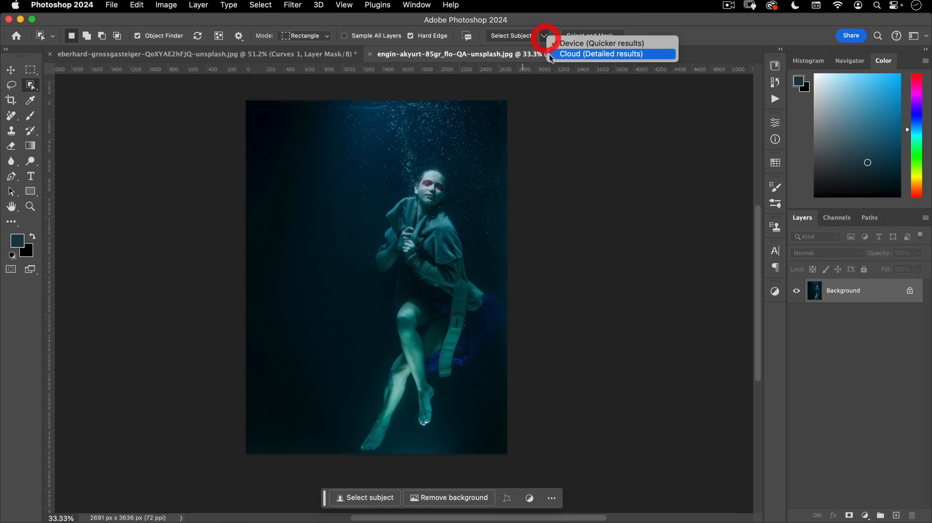
pyautogui.click(589, 54)
pyautogui.click(512, 36)
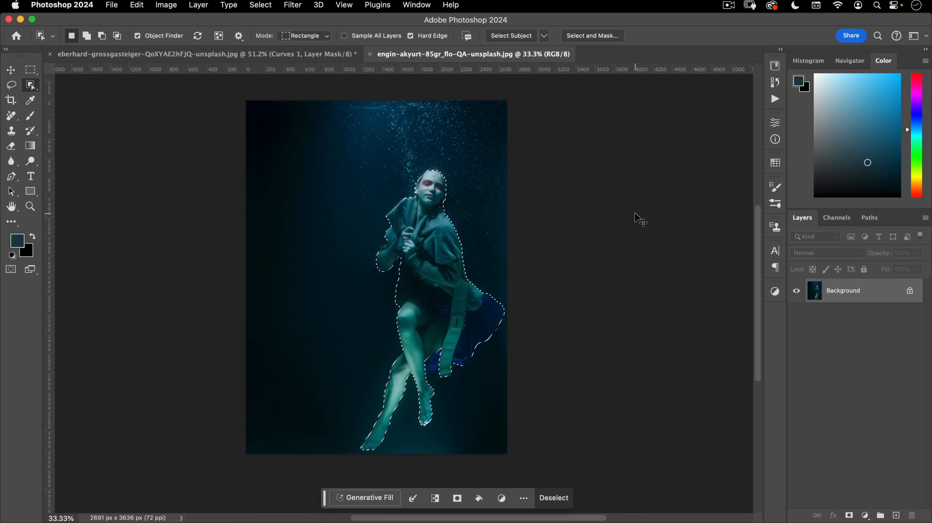
pyautogui.click(370, 54)
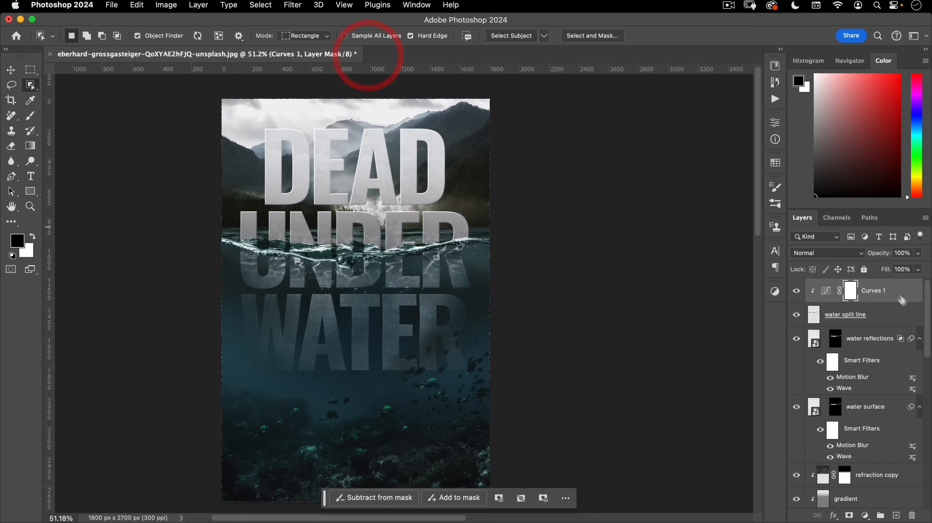
# - Paste the woman into the cover, name the layer 'model' and convert it to a smart object
pyautogui.press('cmd+v')
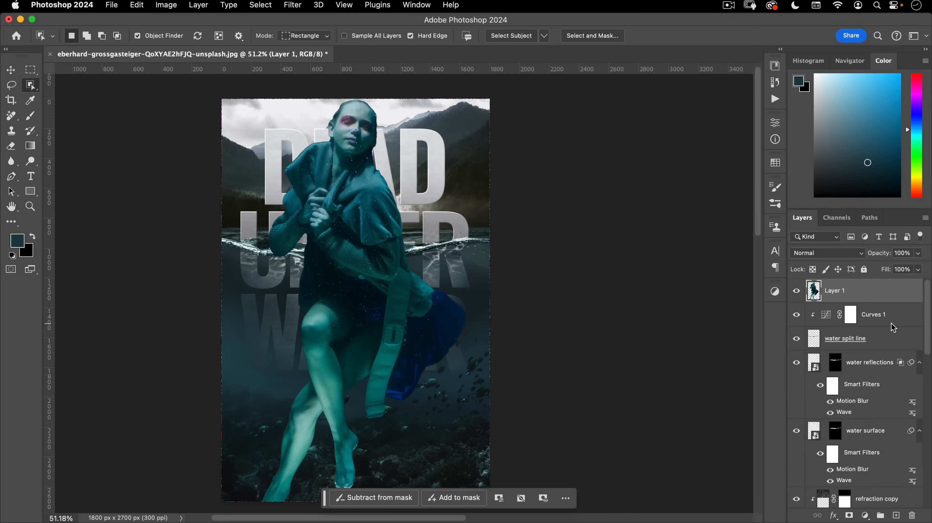
pyautogui.doubleClick(836, 290)
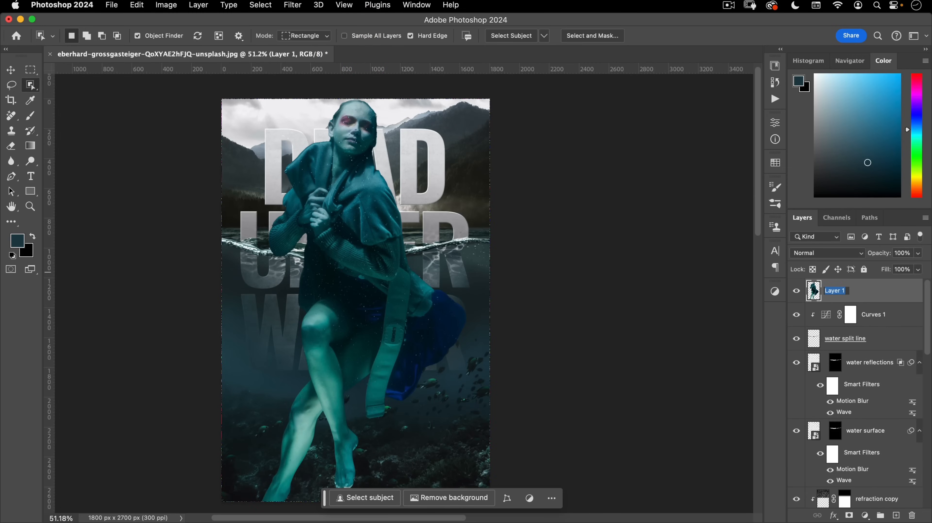
pyautogui.press('Return')
pyautogui.rightClick(878, 301)
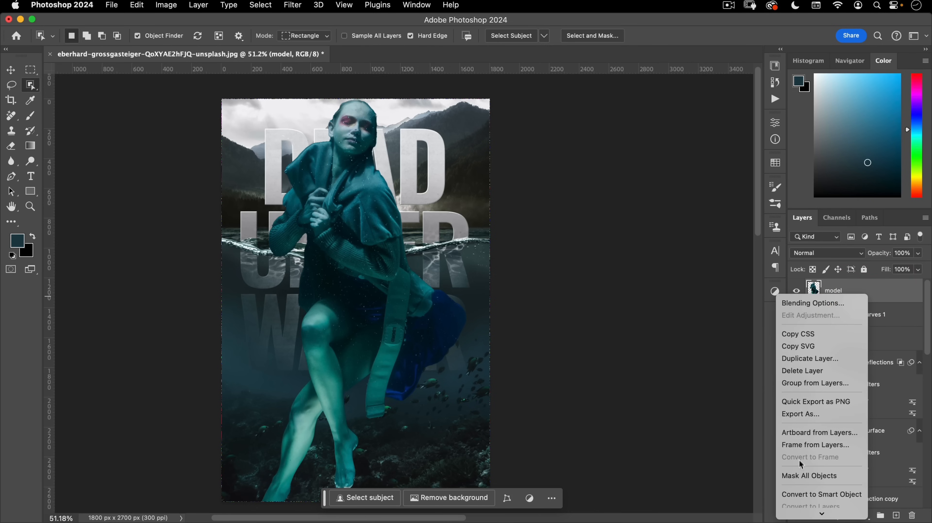
pyautogui.click(804, 494)
# - Show the guides and scale the model figure down with Free Transform
pyautogui.press('cmd+t')
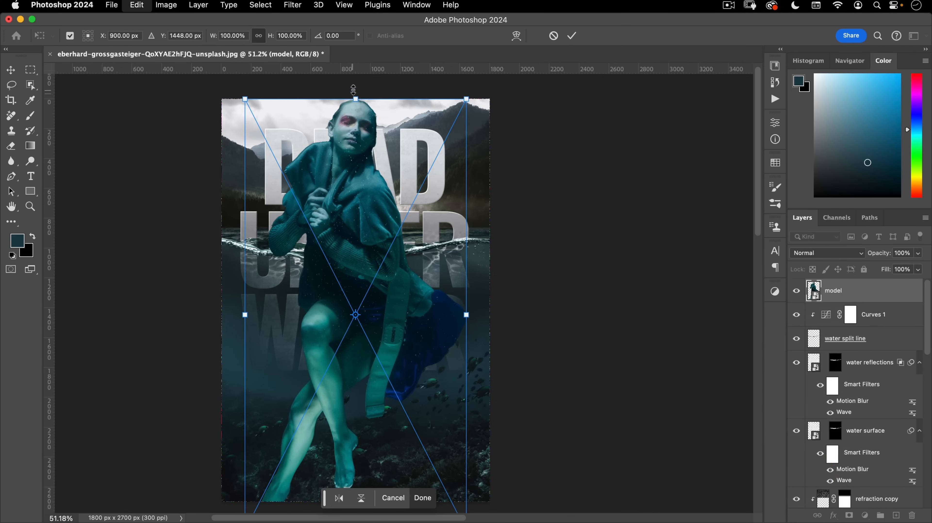
pyautogui.moveTo(356, 96); pyautogui.dragTo(343, 343)
pyautogui.press('space')
pyautogui.moveTo(385, 300); pyautogui.dragTo(402, 180)
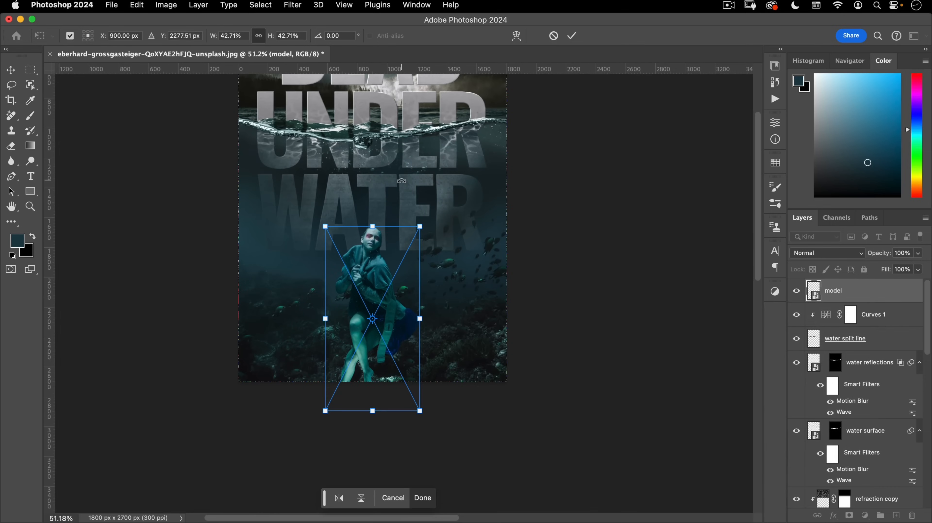
pyautogui.press('cmd+semicolon')
pyautogui.moveTo(377, 411); pyautogui.dragTo(382, 355)
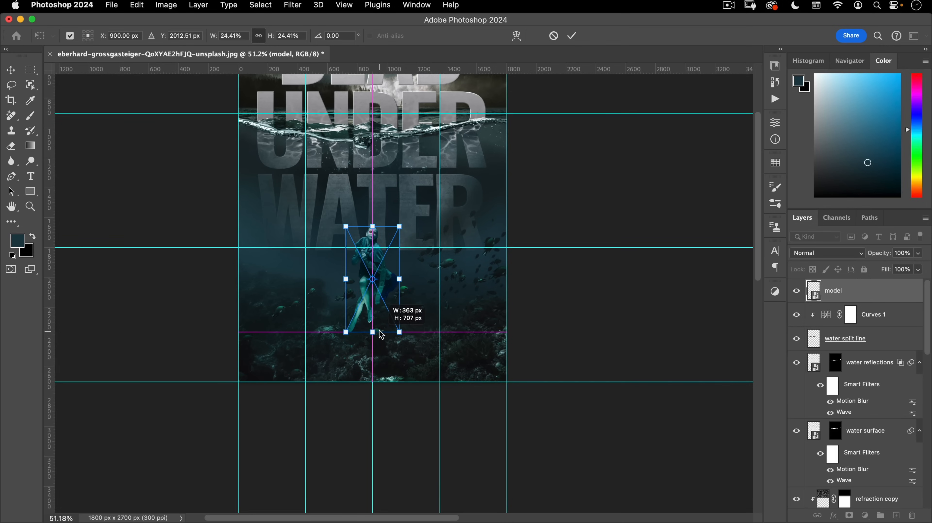
pyautogui.moveTo(378, 340); pyautogui.dragTo(377, 338)
pyautogui.moveTo(401, 250); pyautogui.dragTo(427, 247)
pyautogui.moveTo(387, 223); pyautogui.dragTo(373, 198)
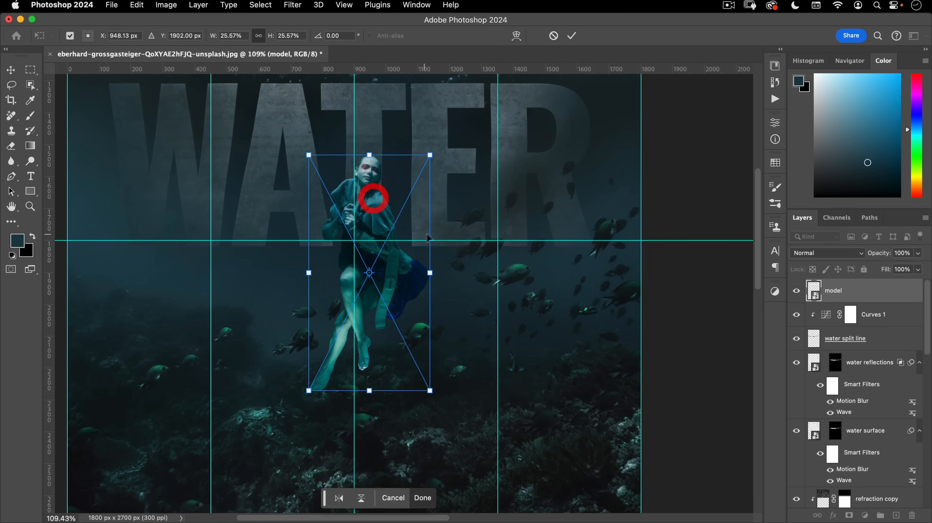
pyautogui.moveTo(457, 278); pyautogui.dragTo(448, 291)
pyautogui.moveTo(408, 176)
pyautogui.mouseDown()
pyautogui.moveTo(393, 254)
pyautogui.moveTo(389, 198)
pyautogui.mouseUp()
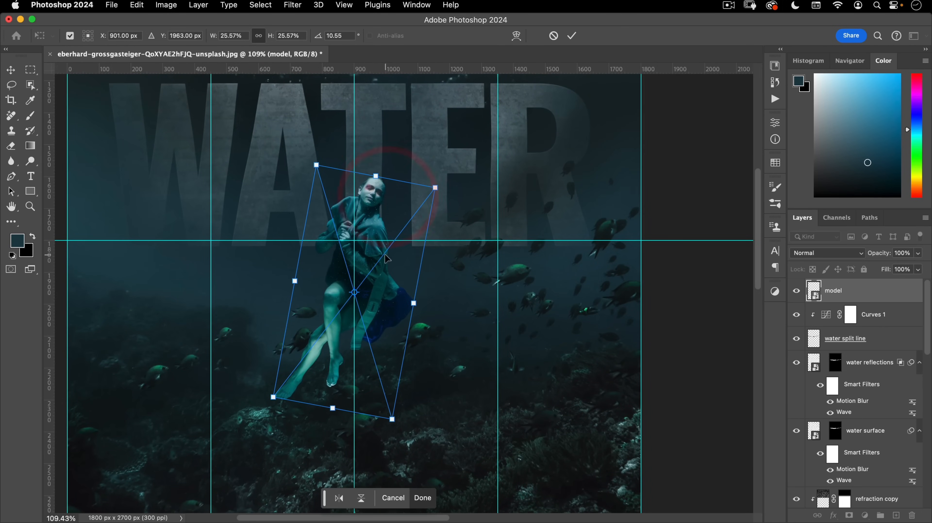
# - Tilt the model, fine-tune her size and position beneath WATER, and commit the transform
pyautogui.moveTo(340, 363); pyautogui.dragTo(367, 314)
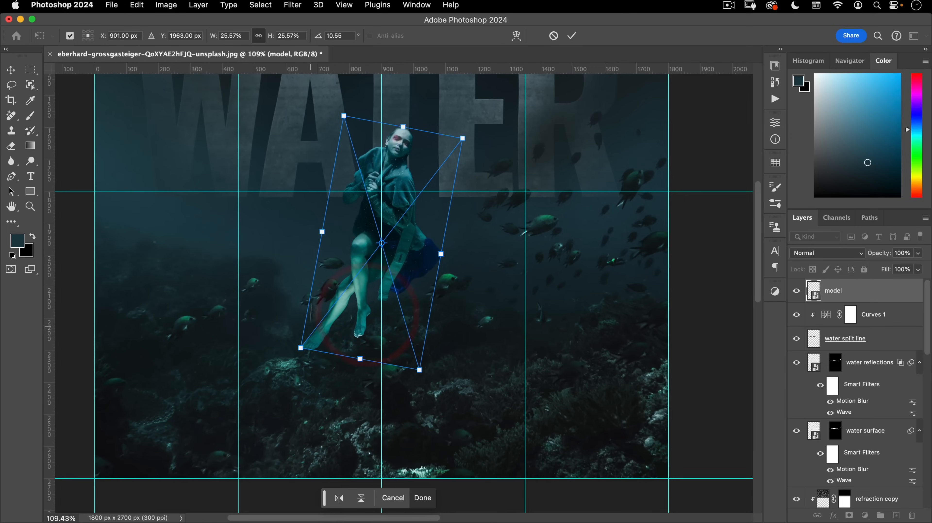
pyautogui.moveTo(278, 309); pyautogui.dragTo(274, 300)
pyautogui.moveTo(425, 229); pyautogui.dragTo(415, 238)
pyautogui.moveTo(427, 269); pyautogui.dragTo(427, 267)
pyautogui.moveTo(410, 130); pyautogui.dragTo(416, 117)
pyautogui.moveTo(404, 148); pyautogui.dragTo(410, 151)
pyautogui.scroll(-3, 409, 183)
pyautogui.moveTo(407, 193); pyautogui.dragTo(419, 277)
pyautogui.moveTo(426, 218); pyautogui.dragTo(423, 222)
pyautogui.moveTo(519, 218); pyautogui.dragTo(517, 214)
pyautogui.moveTo(432, 251); pyautogui.dragTo(405, 257)
pyautogui.press('Return')
pyautogui.moveTo(428, 318); pyautogui.dragTo(391, 396)
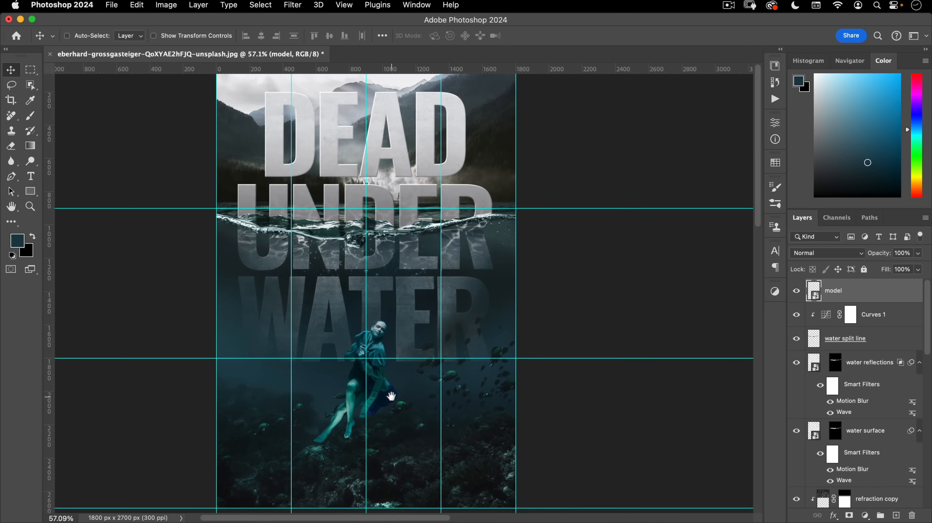
# - Hide the guides and apply Hue/Saturation at -52 saturation to the model smart object
pyautogui.press('super+semicolon')
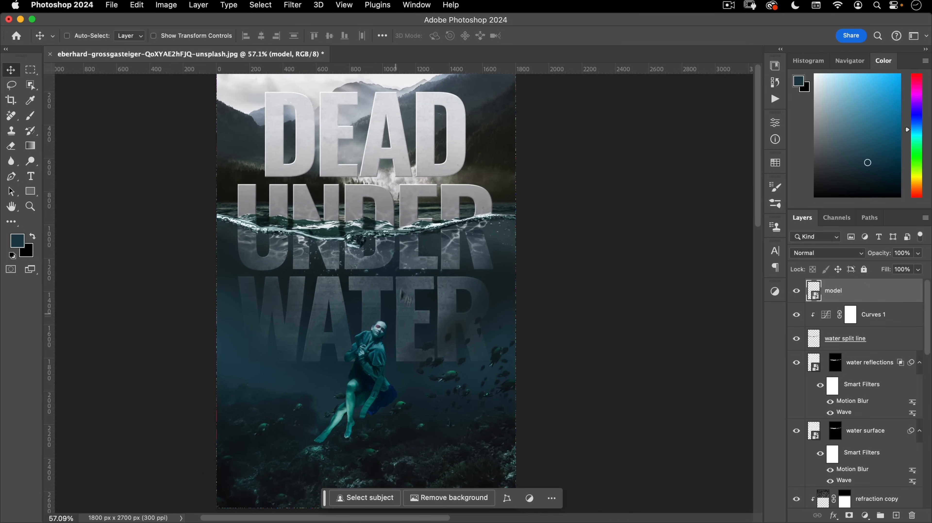
pyautogui.scroll(-1, 401, 315)
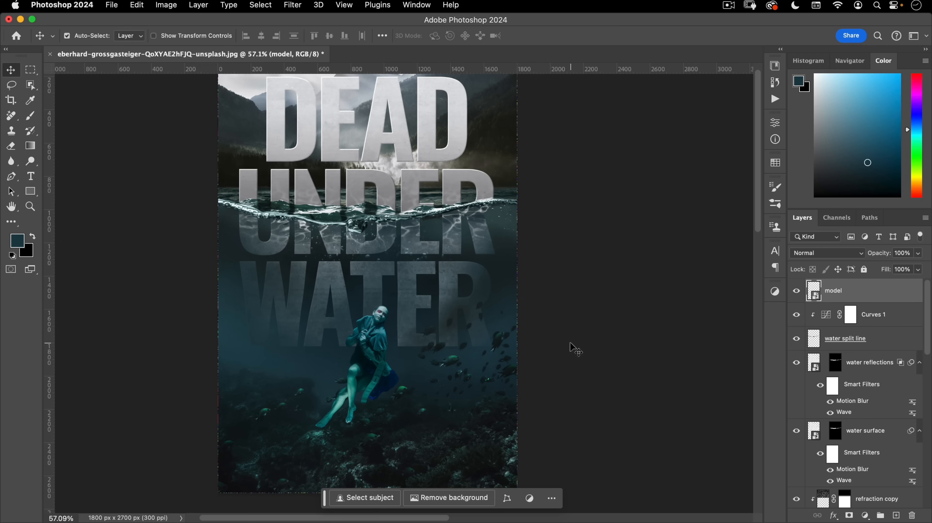
pyautogui.press('super+u')
pyautogui.moveTo(444, 117); pyautogui.dragTo(627, 119)
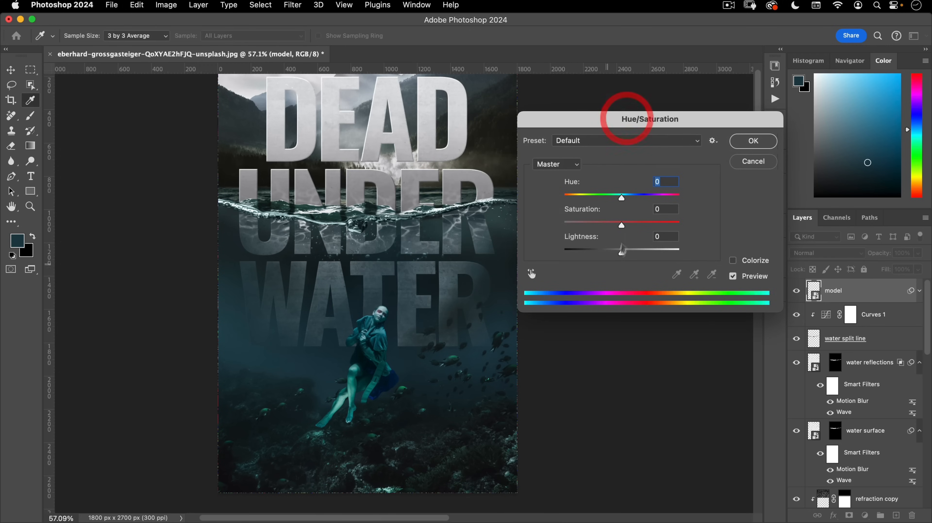
pyautogui.moveTo(622, 225); pyautogui.dragTo(600, 226)
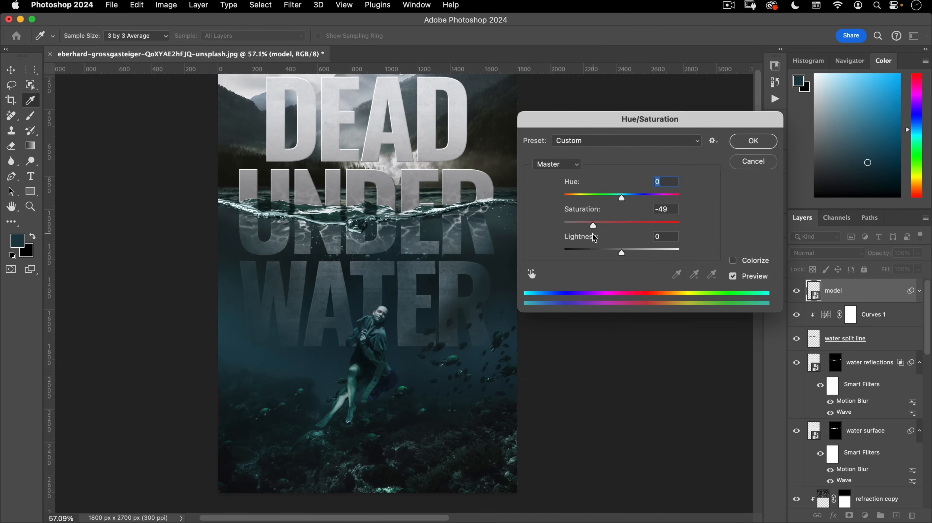
pyautogui.click(752, 142)
pyautogui.moveTo(348, 429); pyautogui.dragTo(383, 388)
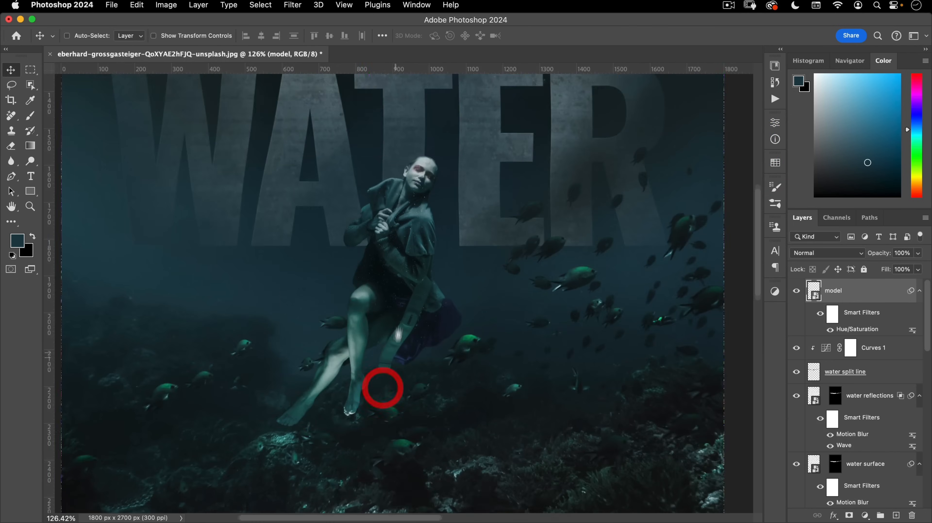
pyautogui.moveTo(396, 348); pyautogui.dragTo(402, 306)
pyautogui.moveTo(362, 358); pyautogui.dragTo(409, 357)
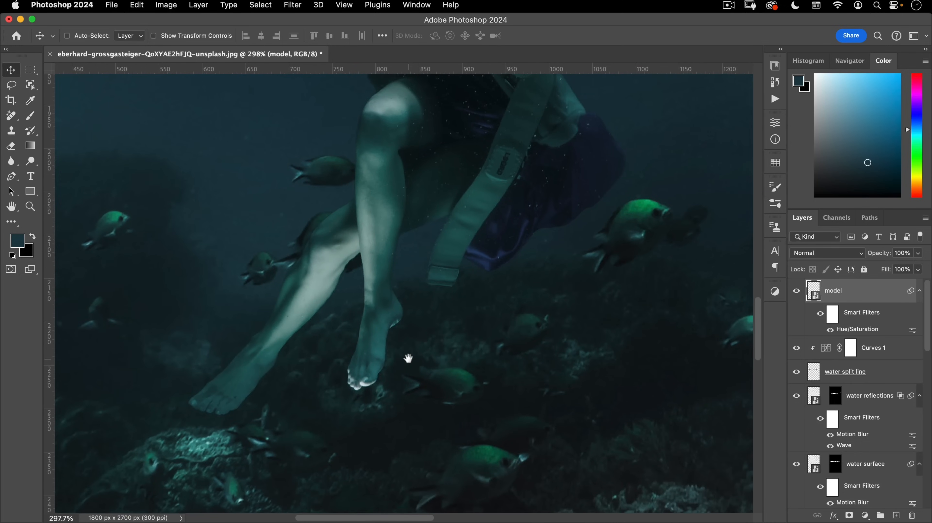
# - Solo the lake bottom layer and select the fish overlapping the legs with Object Selection
pyautogui.click(408, 358)
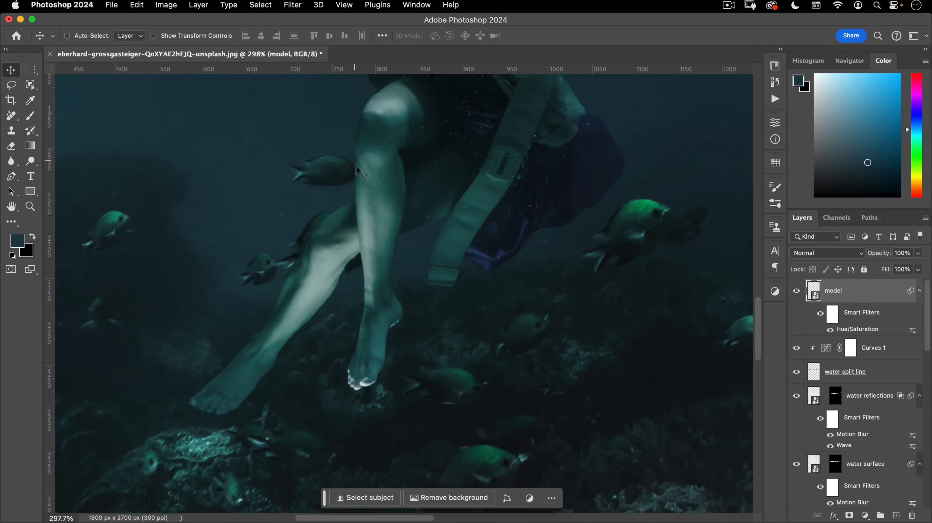
pyautogui.scroll(-10, 810, 352)
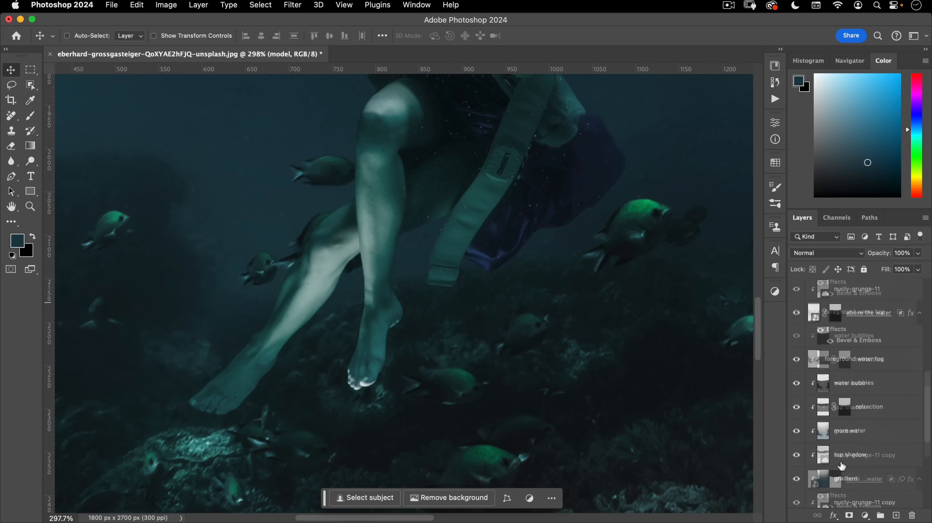
pyautogui.click(827, 429)
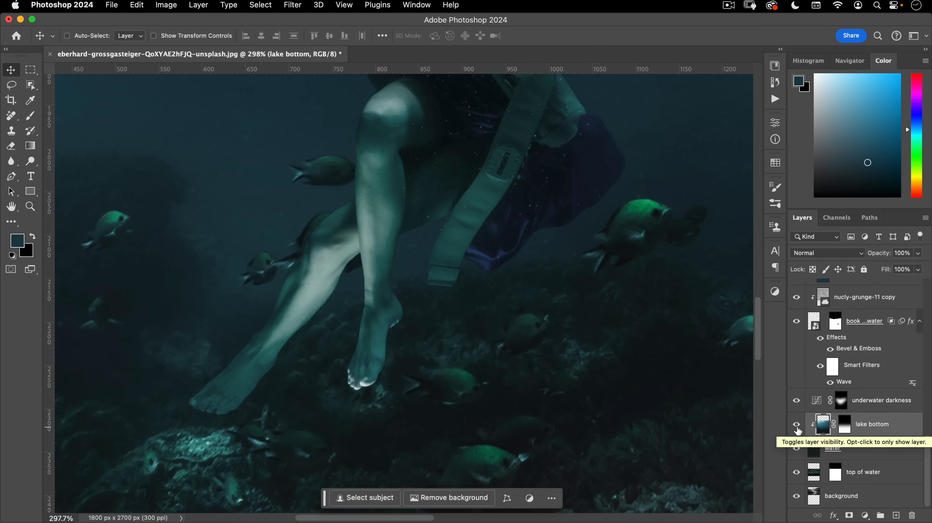
pyautogui.keyDown('alt'); pyautogui.click(797, 425); pyautogui.keyUp('alt')
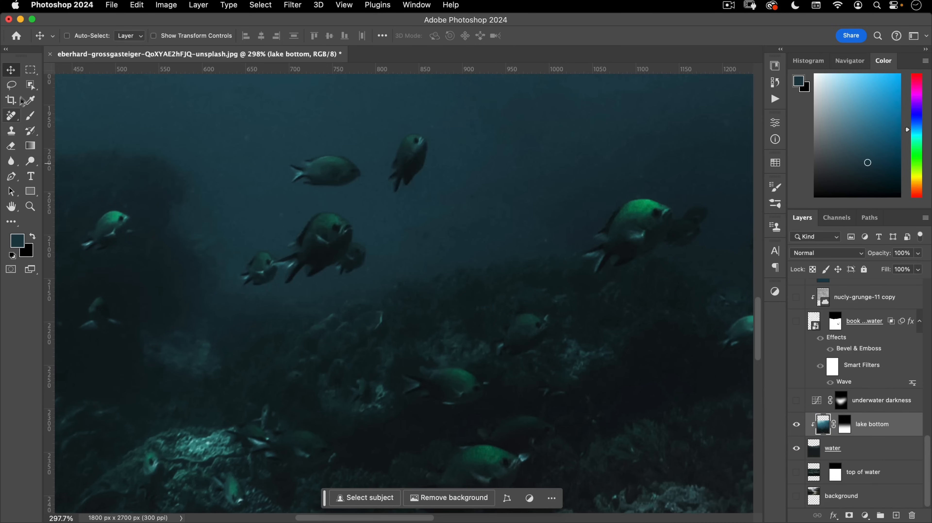
pyautogui.click(30, 85)
pyautogui.moveTo(210, 108); pyautogui.dragTo(468, 311)
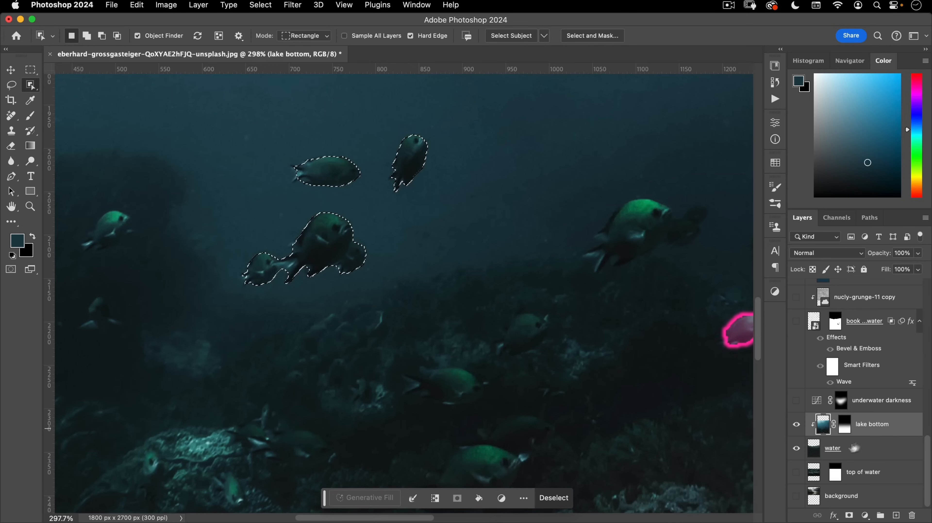
# - Show all layers again and add a layer mask to the model layer from the fish selection
pyautogui.keyDown('alt'); pyautogui.click(797, 425); pyautogui.keyUp('alt')
pyautogui.scroll(10, 858, 393)
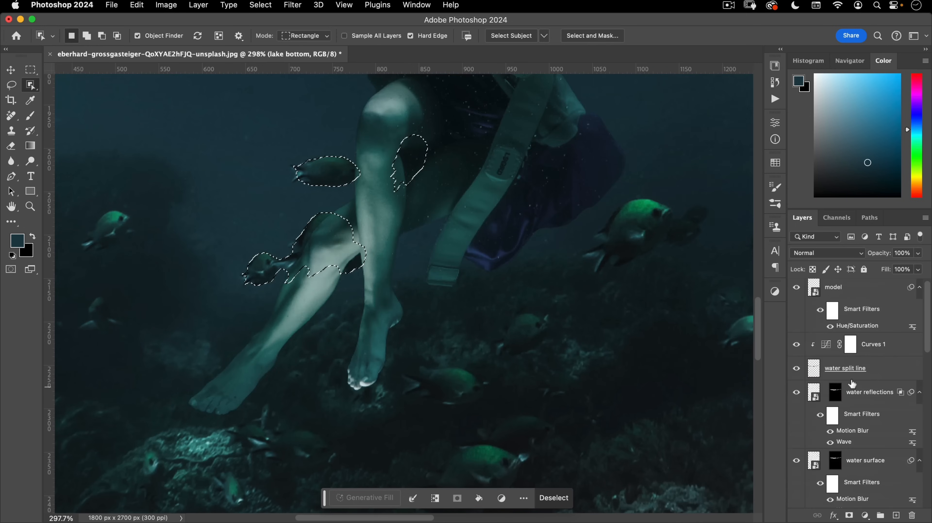
pyautogui.click(849, 289)
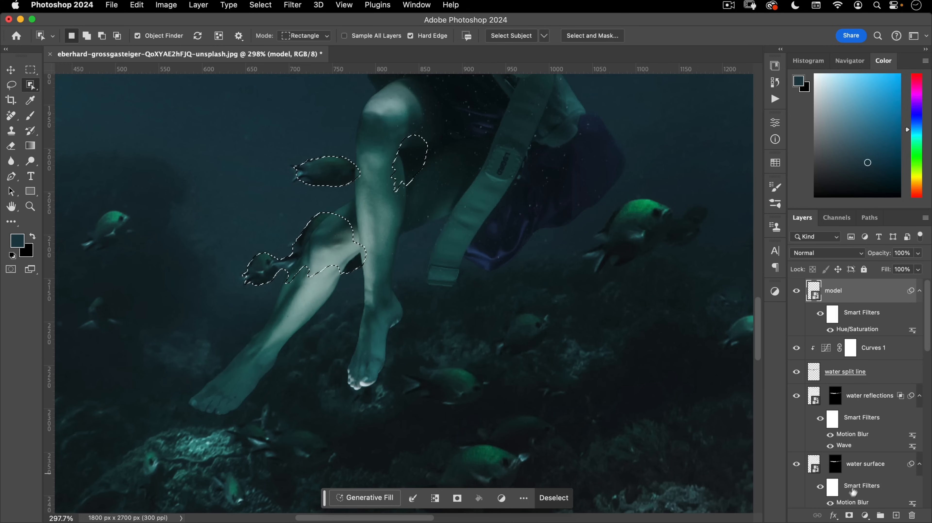
pyautogui.click(851, 515)
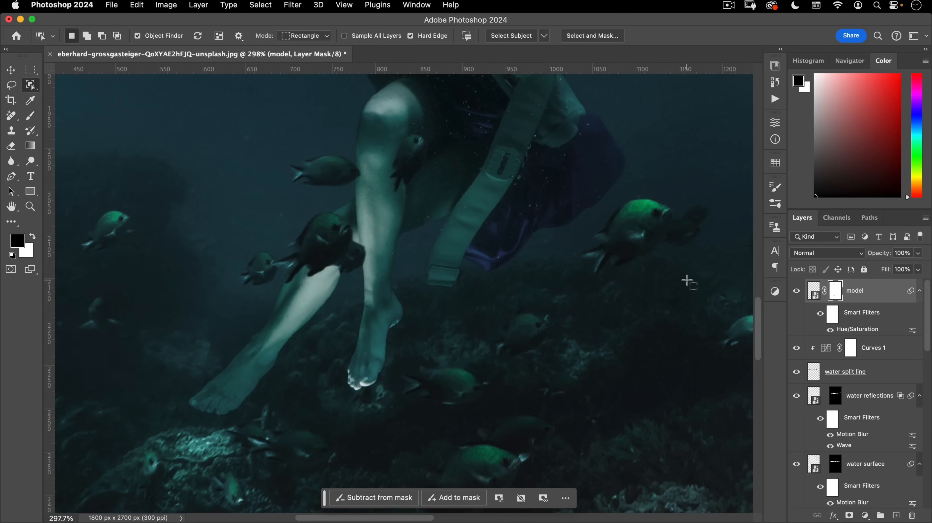
pyautogui.press('v')
pyautogui.moveTo(371, 252); pyautogui.dragTo(323, 326)
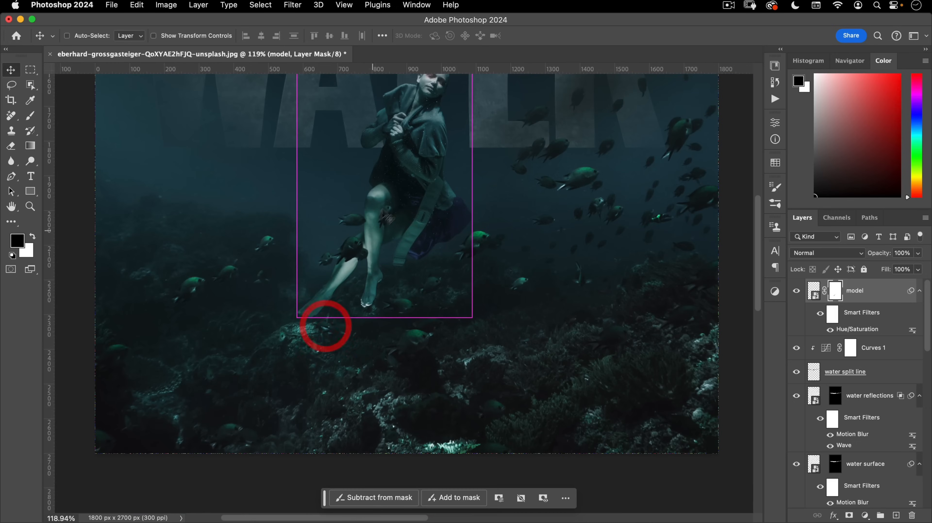
pyautogui.moveTo(418, 272); pyautogui.dragTo(393, 367)
pyautogui.moveTo(394, 324); pyautogui.dragTo(410, 315)
pyautogui.moveTo(366, 380); pyautogui.dragTo(388, 363)
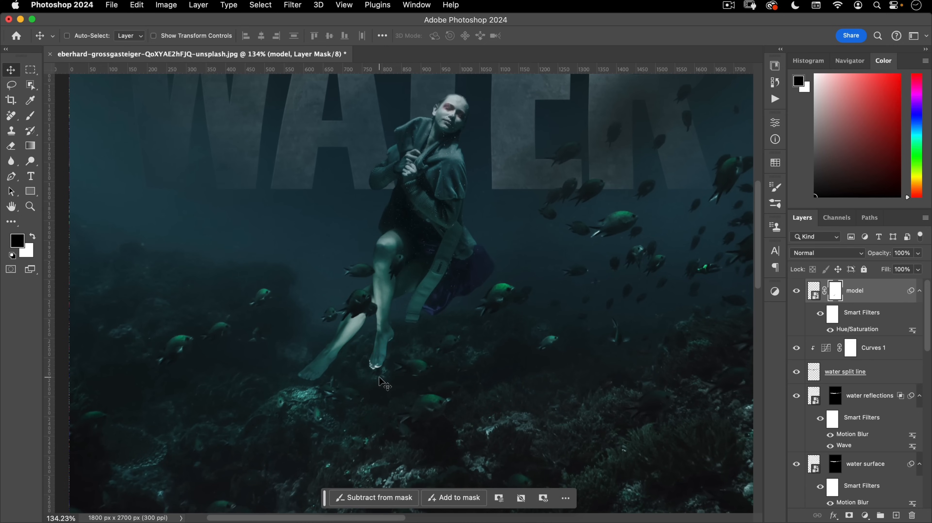
# - Add a new 'leg shadows' layer clipped to the model and set up a soft brush
pyautogui.click(897, 515)
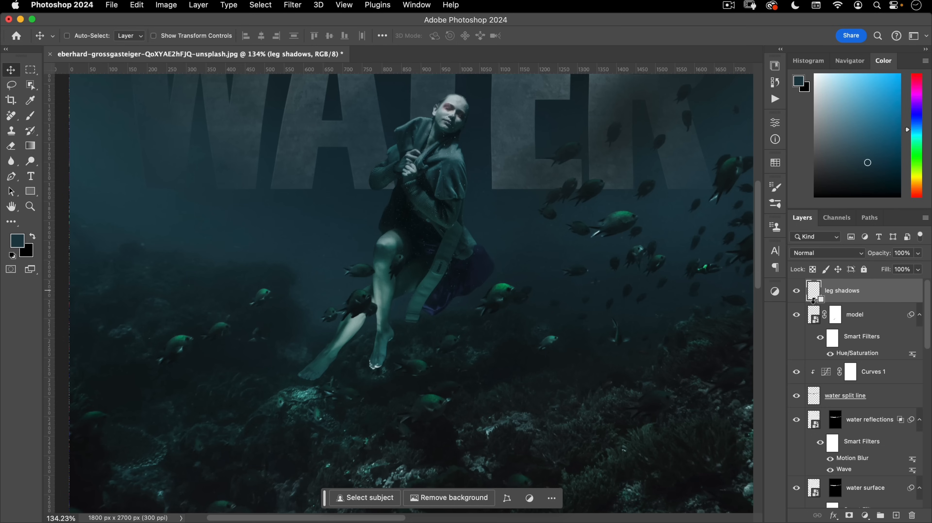
pyautogui.keyDown('alt'); pyautogui.click(813, 300); pyautogui.keyUp('alt')
pyautogui.press('b')
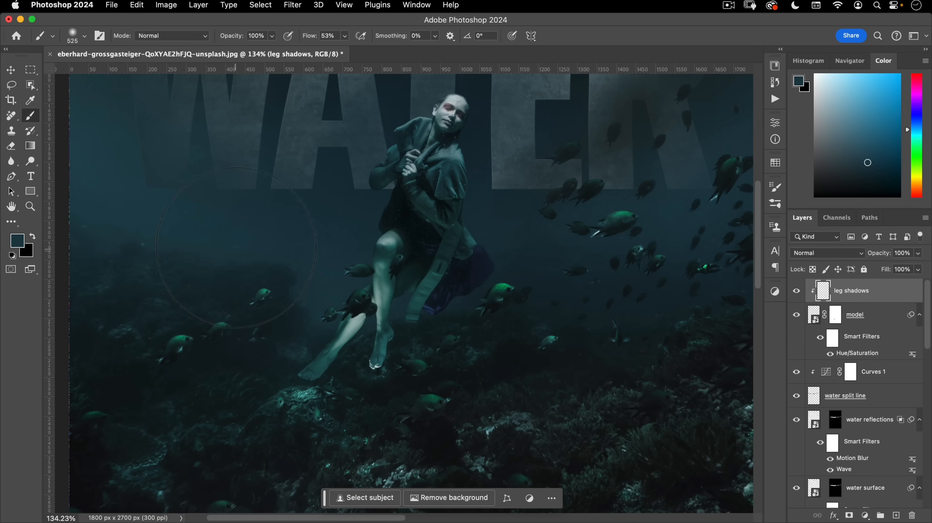
pyautogui.rightClick(237, 242)
# - Paint sampled dark colours over the model's lower legs and feet
pyautogui.moveTo(181, 239)
pyautogui.mouseDown()
pyautogui.moveTo(260, 288)
pyautogui.moveTo(315, 344)
pyautogui.moveTo(293, 366)
pyautogui.moveTo(296, 386)
pyautogui.moveTo(308, 375)
pyautogui.moveTo(294, 369)
pyautogui.moveTo(364, 332)
pyautogui.moveTo(379, 285)
pyautogui.moveTo(385, 344)
pyautogui.moveTo(312, 370)
pyautogui.moveTo(360, 321)
pyautogui.moveTo(379, 313)
pyautogui.moveTo(385, 329)
pyautogui.mouseUp()
pyautogui.keyDown('alt'); pyautogui.click(392, 394); pyautogui.keyUp('alt')
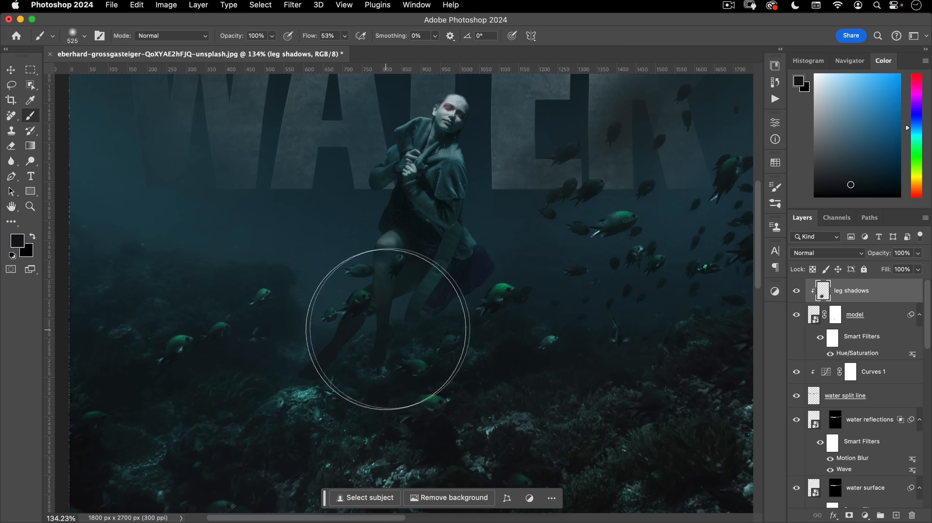
pyautogui.keyDown('alt'); pyautogui.click(445, 319); pyautogui.keyUp('alt')
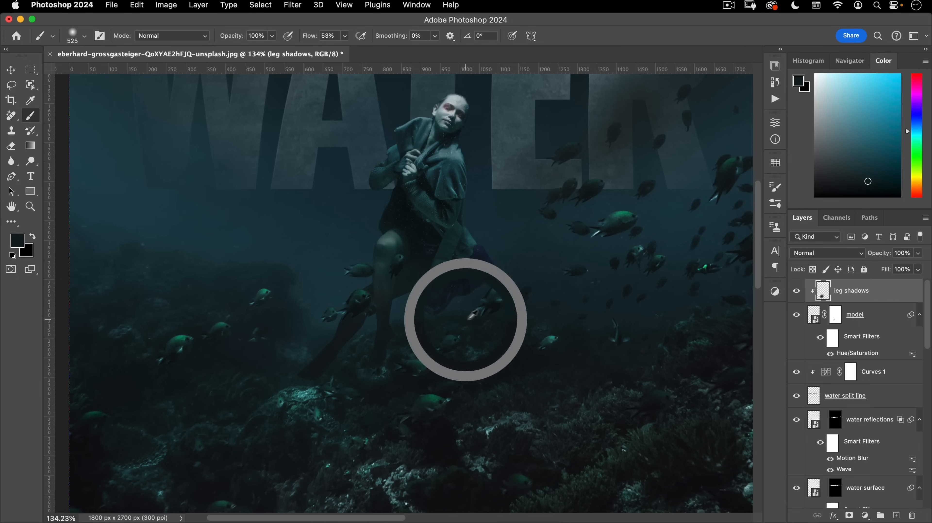
pyautogui.moveTo(374, 331)
pyautogui.mouseDown()
pyautogui.moveTo(333, 360)
pyautogui.moveTo(408, 310)
pyautogui.mouseUp()
pyautogui.moveTo(404, 355); pyautogui.dragTo(401, 381)
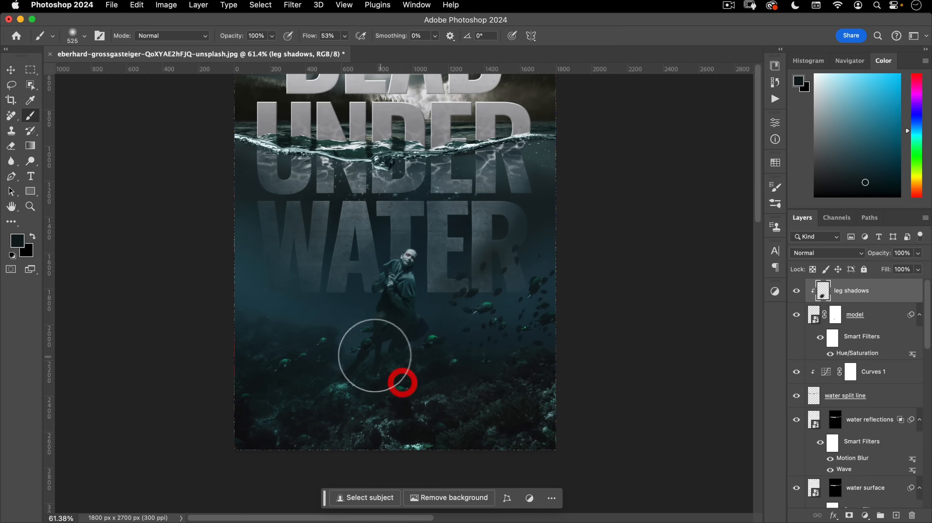
pyautogui.moveTo(411, 333); pyautogui.dragTo(435, 276)
pyautogui.moveTo(447, 321); pyautogui.dragTo(431, 332)
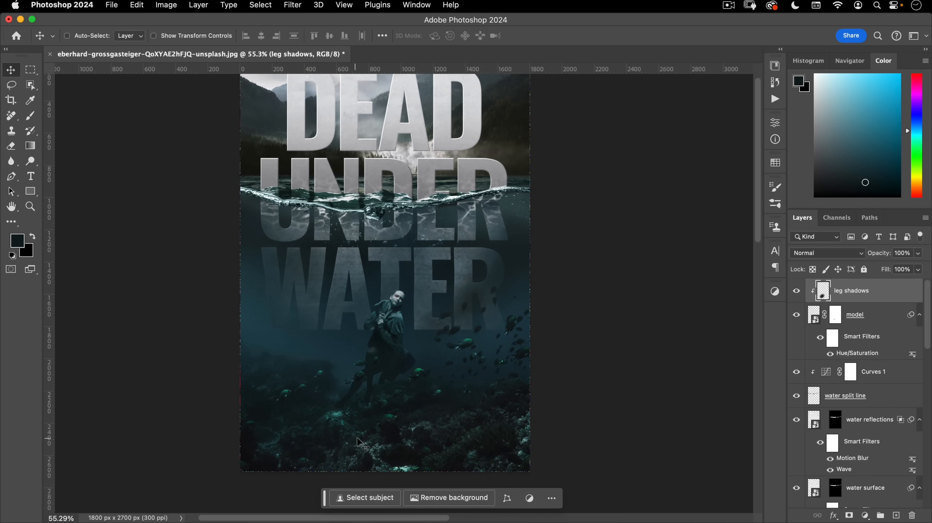
pyautogui.moveTo(393, 366); pyautogui.dragTo(417, 292)
pyautogui.moveTo(450, 330); pyautogui.dragTo(431, 343)
# - Open zoran-borojevic-j-bqUA3NAJ4-unsplash.jpg and drag the bubbles photo into the cover as a layer
pyautogui.click(105, 6)
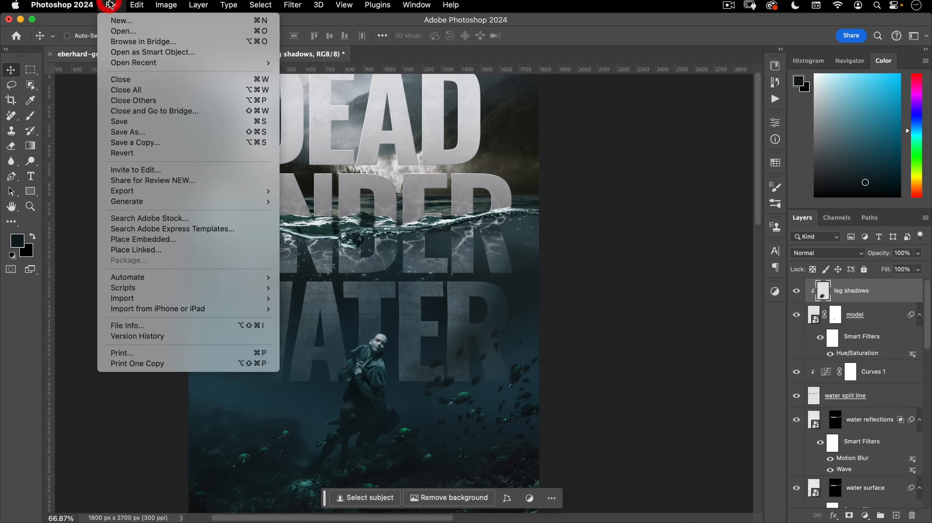
pyautogui.click(117, 26)
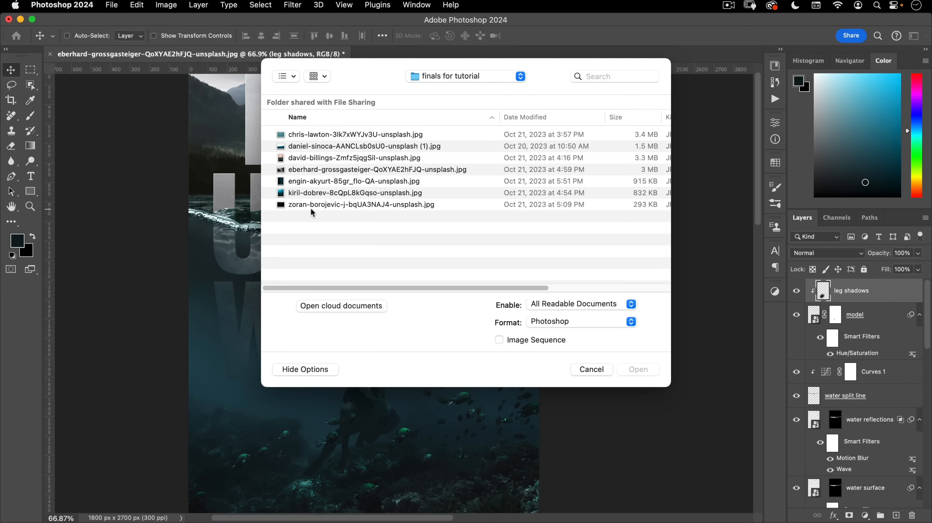
pyautogui.doubleClick(340, 206)
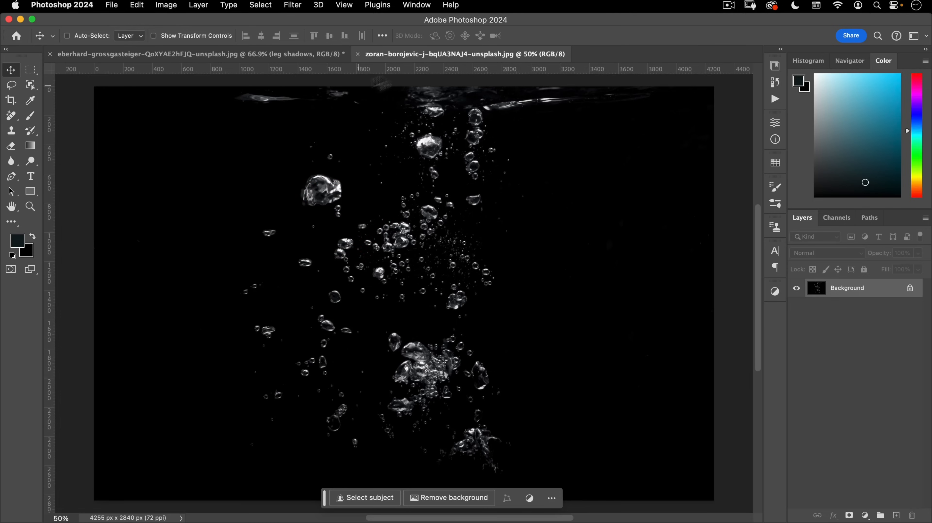
pyautogui.moveTo(409, 54); pyautogui.dragTo(409, 91)
pyautogui.moveTo(430, 230); pyautogui.dragTo(252, 238)
# - Rename the layer 'water bubbles', scale it down and set its blend mode to Screen
pyautogui.doubleClick(834, 292)
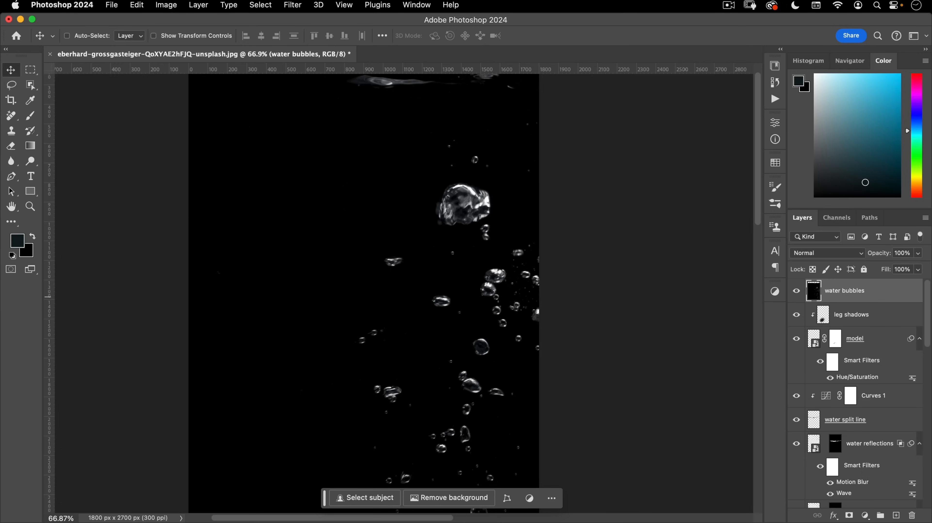
pyautogui.press('super+t')
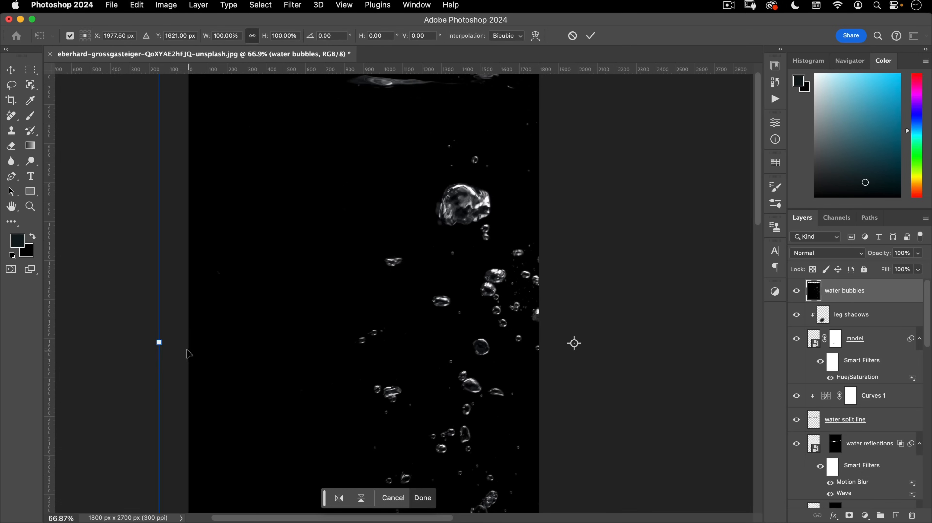
pyautogui.moveTo(158, 341); pyautogui.dragTo(384, 337)
pyautogui.moveTo(681, 288); pyautogui.dragTo(485, 301)
pyautogui.moveTo(574, 489); pyautogui.dragTo(449, 375)
pyautogui.doubleClick(383, 354)
pyautogui.click(830, 252)
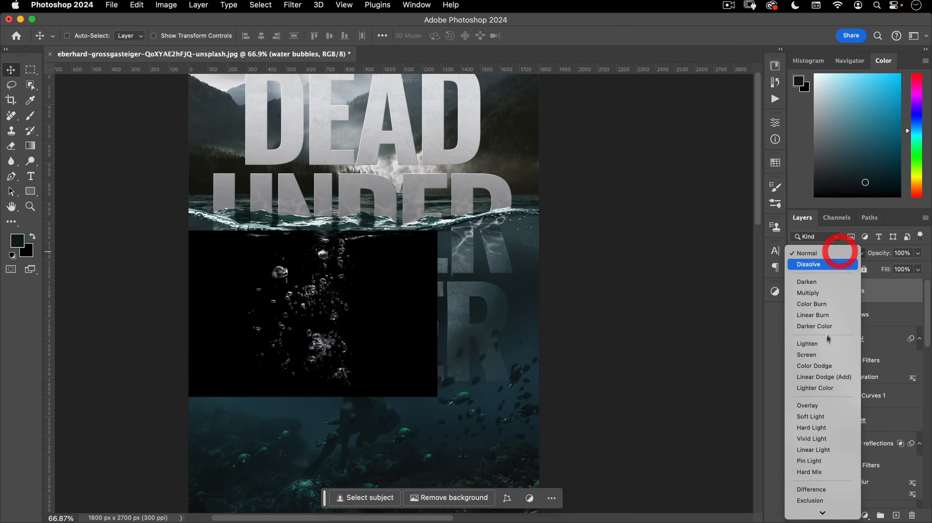
pyautogui.click(815, 354)
pyautogui.moveTo(394, 349); pyautogui.dragTo(440, 344)
pyautogui.moveTo(350, 347); pyautogui.dragTo(381, 325)
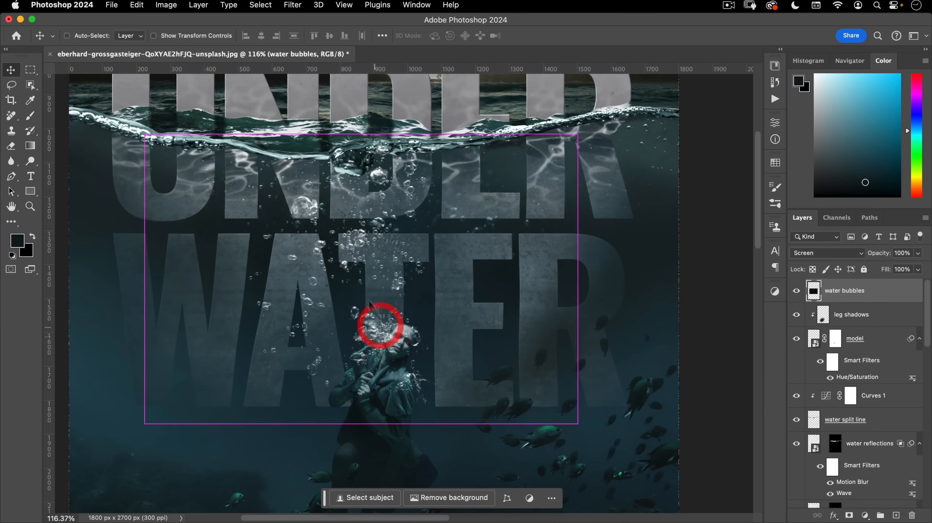
# - Rescale the bubbles to about 83% and shift them slightly left over the model
pyautogui.press('super+t')
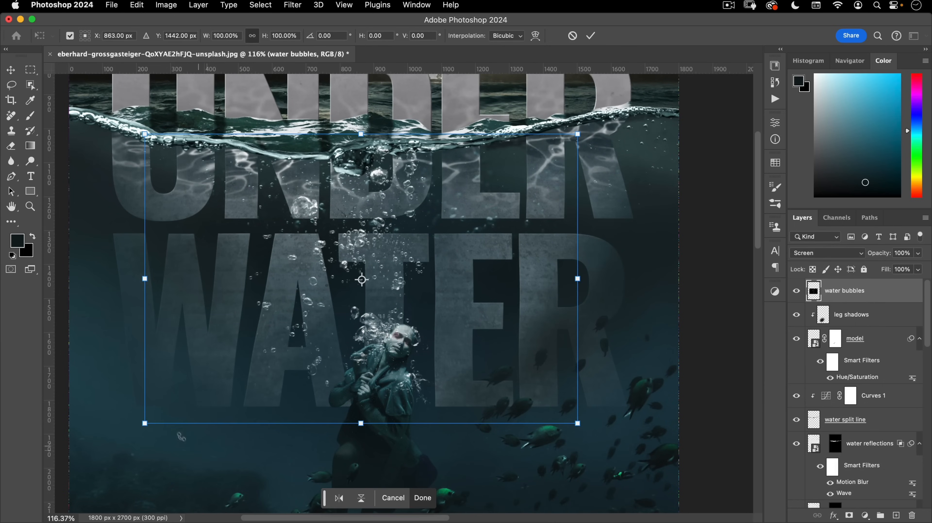
pyautogui.moveTo(153, 422); pyautogui.dragTo(218, 372)
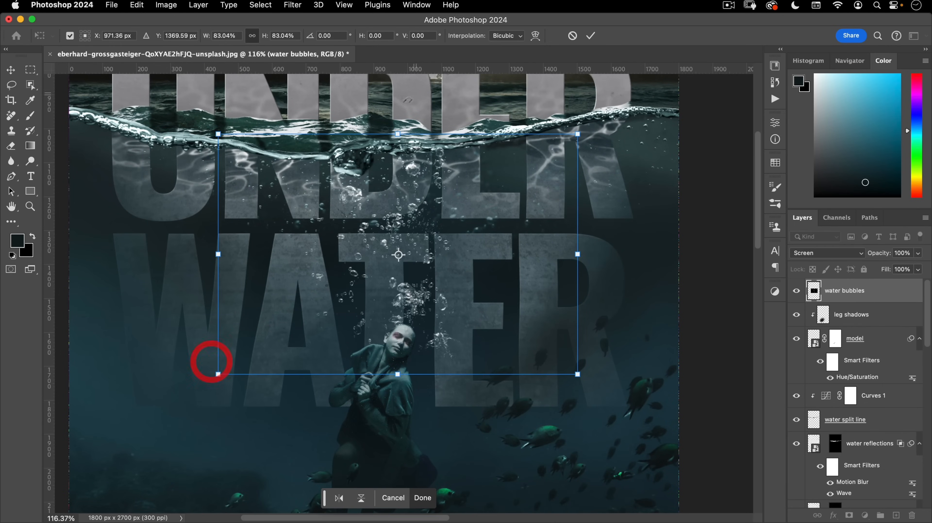
pyautogui.moveTo(493, 230); pyautogui.dragTo(455, 233)
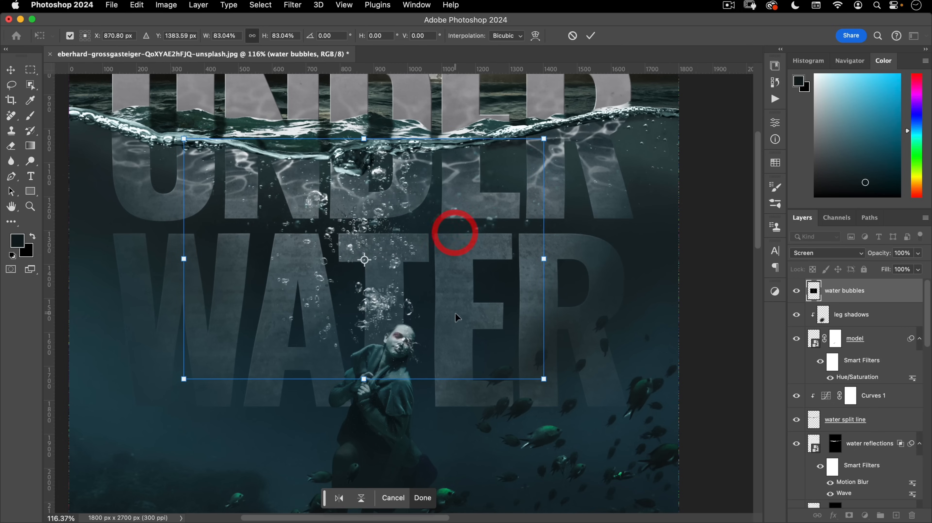
pyautogui.doubleClick(442, 321)
pyautogui.moveTo(440, 320); pyautogui.dragTo(526, 226)
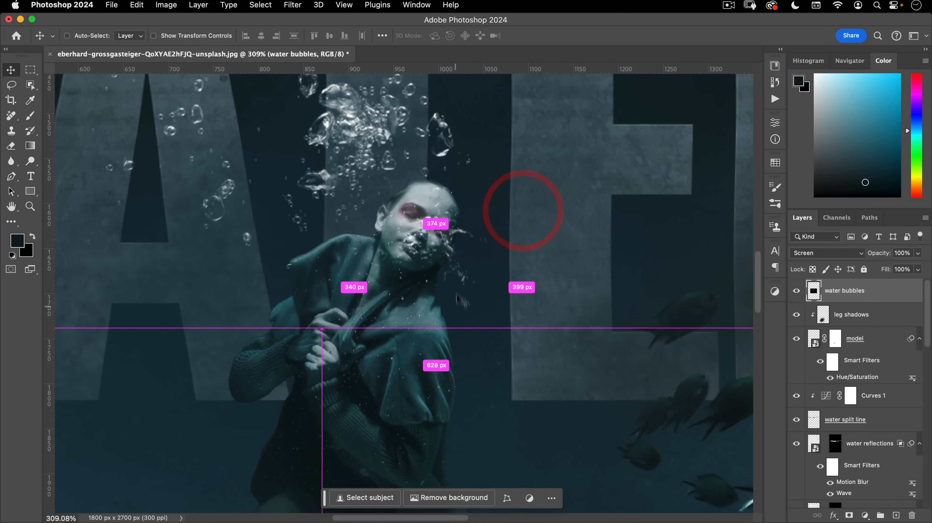
# - Add a layer mask to water bubbles and paint out the bubbles over the face with a 136 px brush
pyautogui.click(848, 515)
pyautogui.press('b')
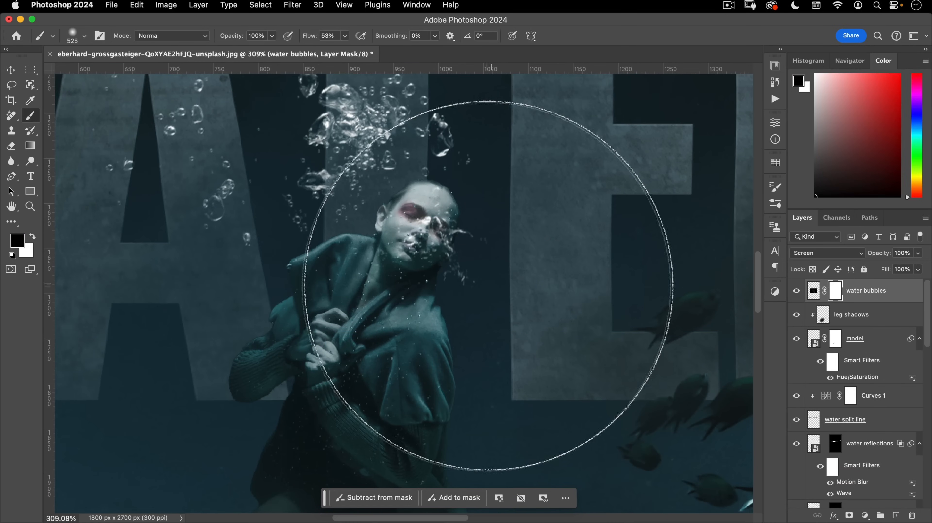
pyautogui.moveTo(443, 294); pyautogui.dragTo(137, 311)
pyautogui.moveTo(440, 287); pyautogui.dragTo(340, 296)
pyautogui.moveTo(406, 250)
pyautogui.mouseDown()
pyautogui.moveTo(418, 247)
pyautogui.moveTo(427, 219)
pyautogui.moveTo(468, 270)
pyautogui.moveTo(464, 230)
pyautogui.moveTo(435, 278)
pyautogui.moveTo(448, 269)
pyautogui.moveTo(412, 294)
pyautogui.mouseUp()
# - Mask out the bubbles along the waterline, then frame the whole cover
pyautogui.moveTo(455, 228); pyautogui.dragTo(414, 311)
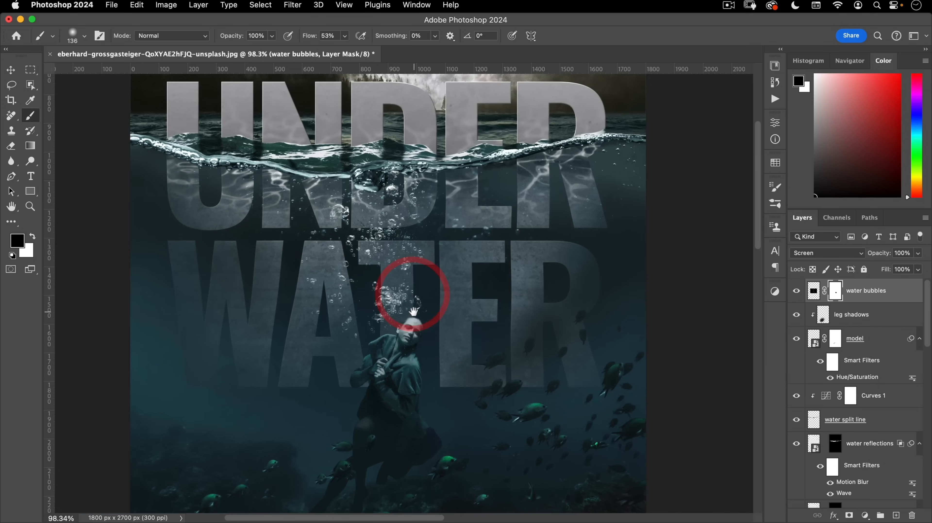
pyautogui.click(797, 292)
pyautogui.click(797, 292)
pyautogui.moveTo(399, 158); pyautogui.dragTo(354, 151)
pyautogui.moveTo(280, 156)
pyautogui.mouseDown()
pyautogui.moveTo(405, 165)
pyautogui.moveTo(522, 144)
pyautogui.moveTo(373, 166)
pyautogui.moveTo(246, 157)
pyautogui.mouseUp()
pyautogui.moveTo(458, 273); pyautogui.dragTo(413, 314)
pyautogui.moveTo(406, 354); pyautogui.dragTo(403, 354)
pyautogui.moveTo(406, 355); pyautogui.dragTo(383, 324)
pyautogui.press('v')
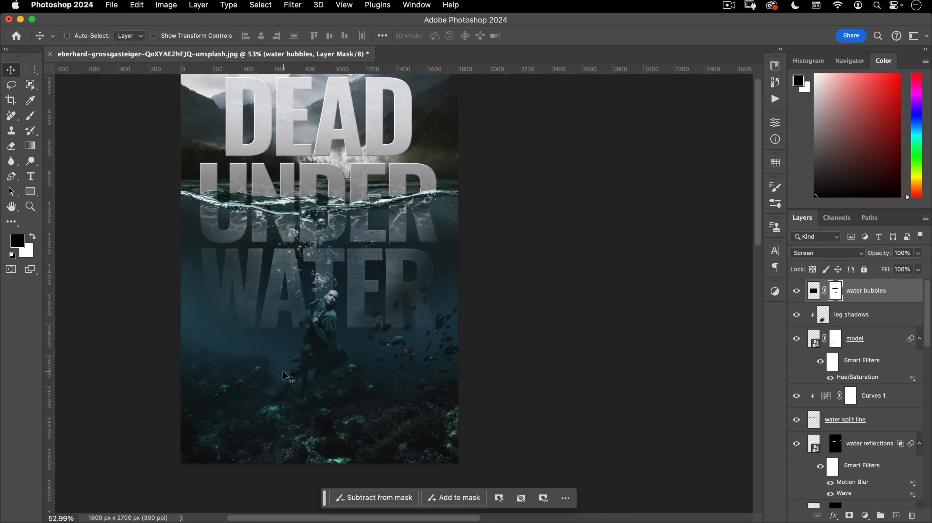
pyautogui.moveTo(236, 296); pyautogui.dragTo(277, 296)
pyautogui.moveTo(344, 318); pyautogui.dragTo(382, 330)
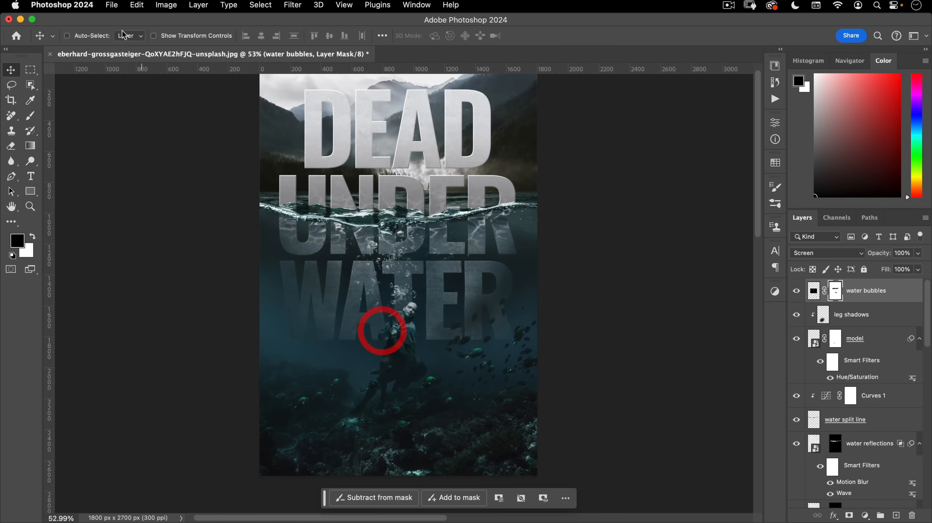
# - Place dust-05 from the Dust Overlays library, stretched and positioned over the lower cover
pyautogui.click(778, 67)
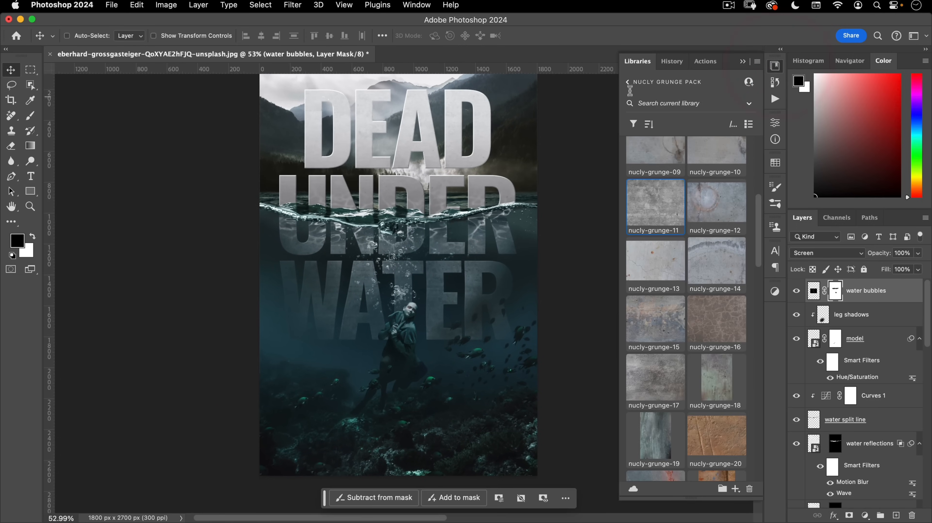
pyautogui.click(630, 88)
pyautogui.click(651, 196)
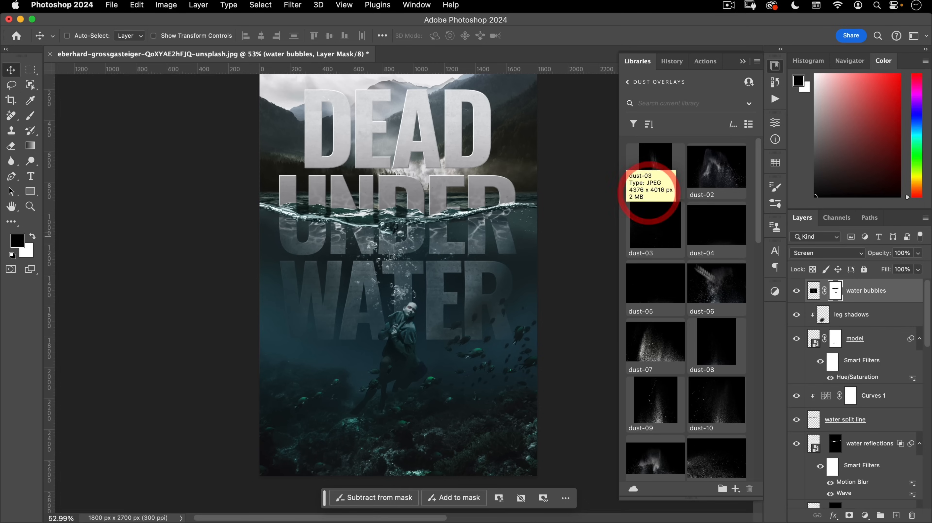
pyautogui.moveTo(664, 289); pyautogui.dragTo(360, 287)
pyautogui.moveTo(468, 368); pyautogui.dragTo(466, 387)
pyautogui.moveTo(396, 289); pyautogui.dragTo(411, 169)
pyautogui.moveTo(397, 145); pyautogui.dragTo(392, 97)
pyautogui.click(395, 168)
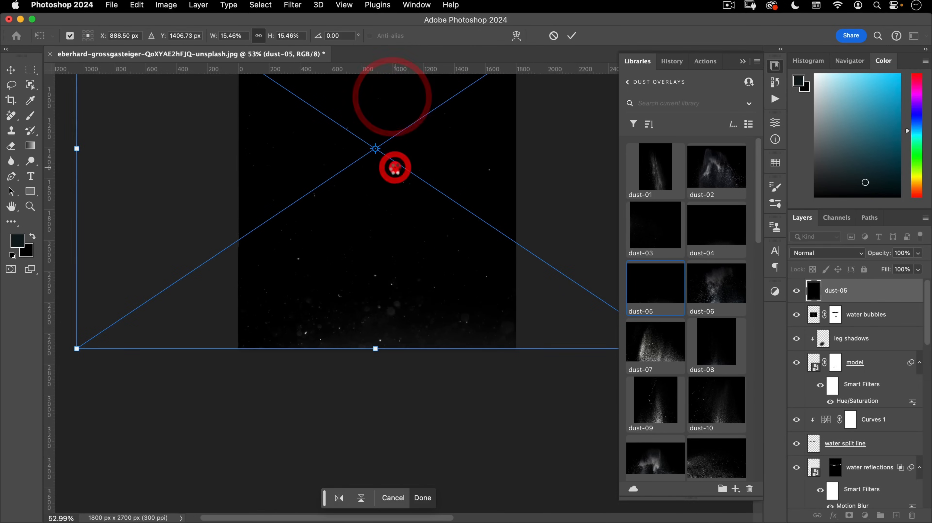
pyautogui.moveTo(407, 260); pyautogui.dragTo(327, 258)
# - Set the dust-05 layer's blend mode to Screen at 40% opacity
pyautogui.scroll(5, 427, 317)
pyautogui.click(429, 354)
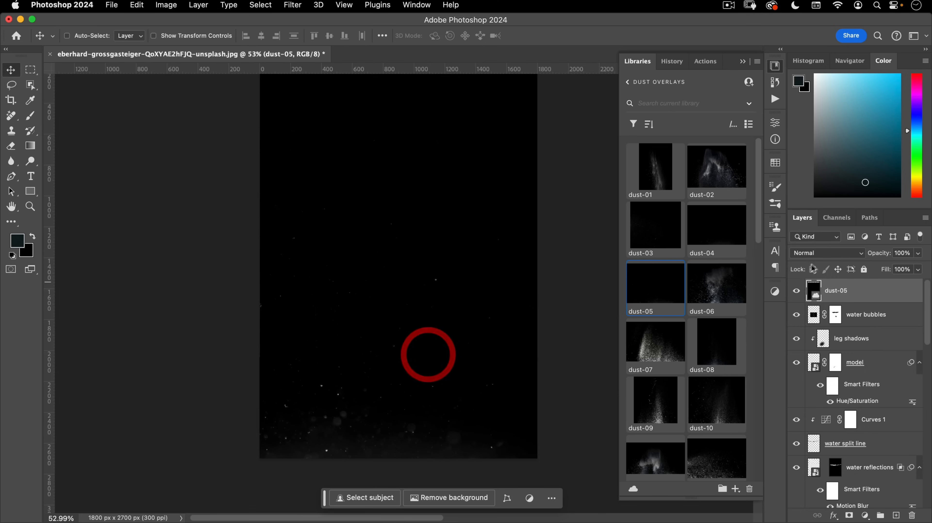
pyautogui.click(828, 253)
pyautogui.click(807, 356)
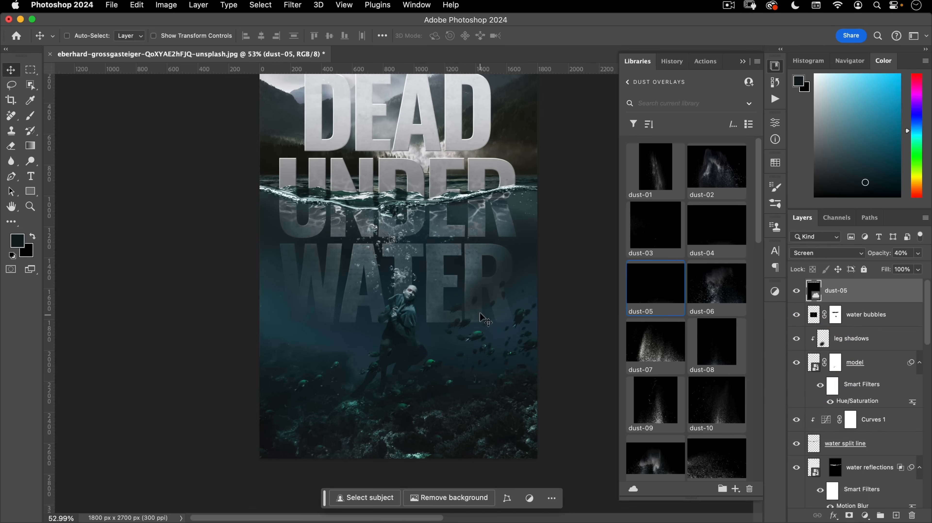
pyautogui.moveTo(435, 308)
pyautogui.mouseDown()
pyautogui.moveTo(425, 325)
pyautogui.moveTo(432, 311)
pyautogui.moveTo(447, 311)
pyautogui.mouseUp()
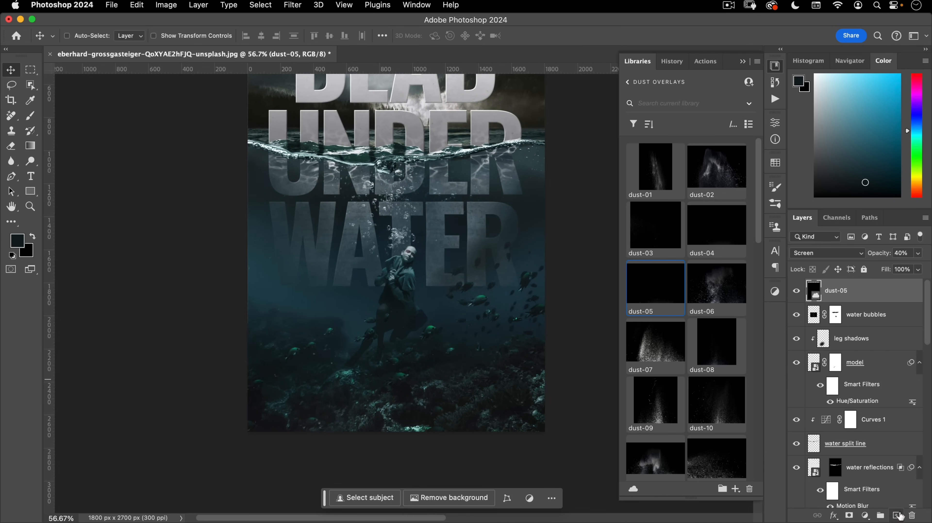
# - Add an empty Layer 1 above dust-05 and put away the Libraries panel
pyautogui.click(897, 515)
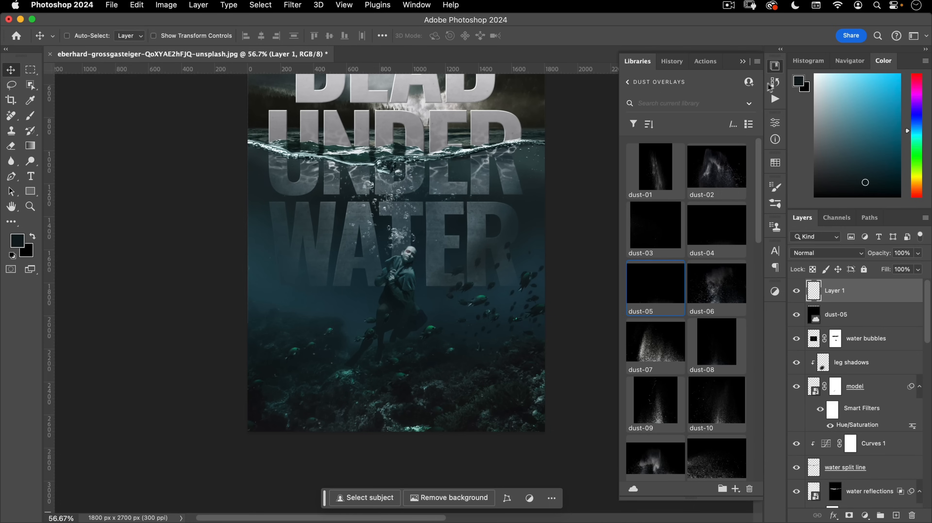
pyautogui.click(775, 66)
pyautogui.moveTo(362, 367); pyautogui.dragTo(364, 348)
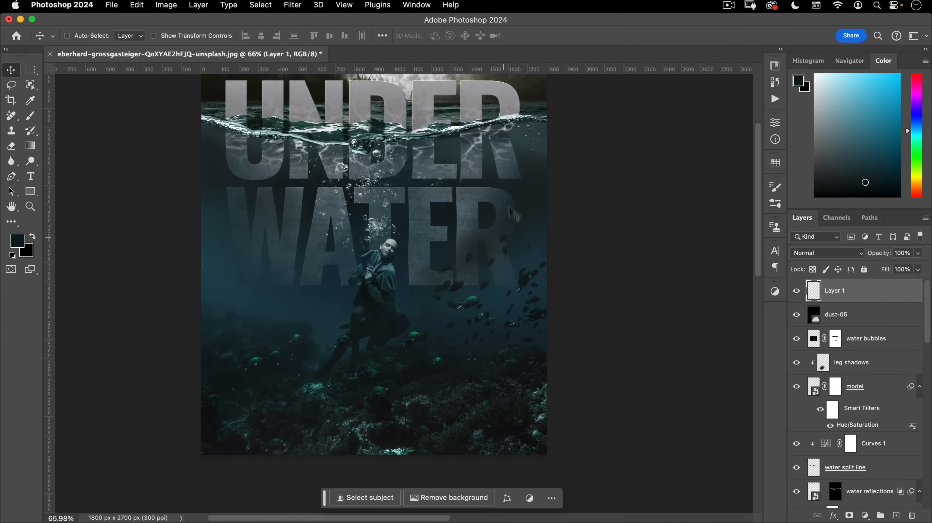
# - Switch to the Brush tool and expand the Nucly-Water-Brushes-CC2019 preset folder
pyautogui.press('b')
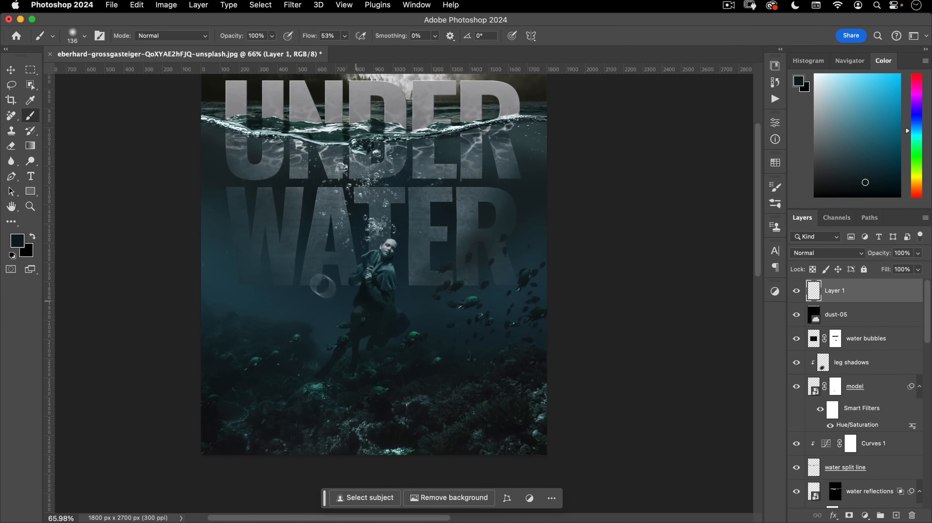
pyautogui.rightClick(292, 198)
pyautogui.scroll(3, 324, 324)
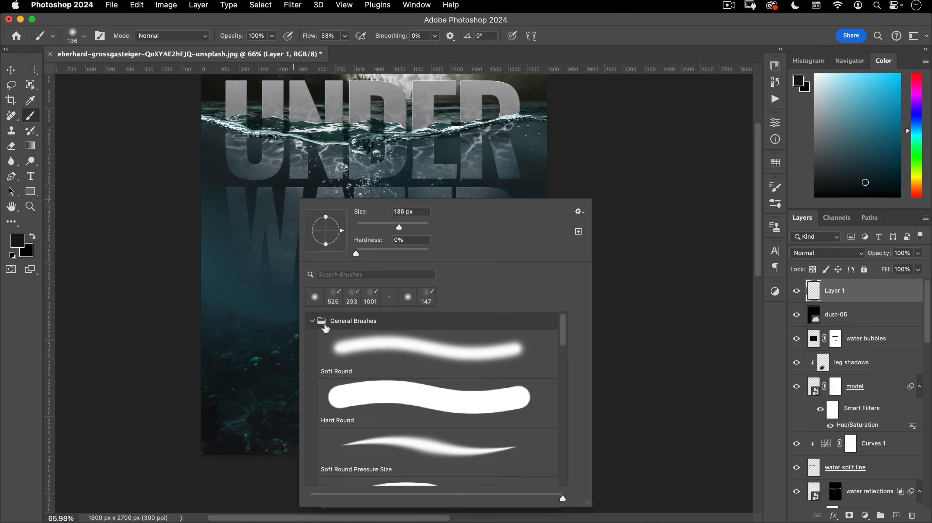
pyautogui.click(312, 321)
pyautogui.scroll(-3, 423, 403)
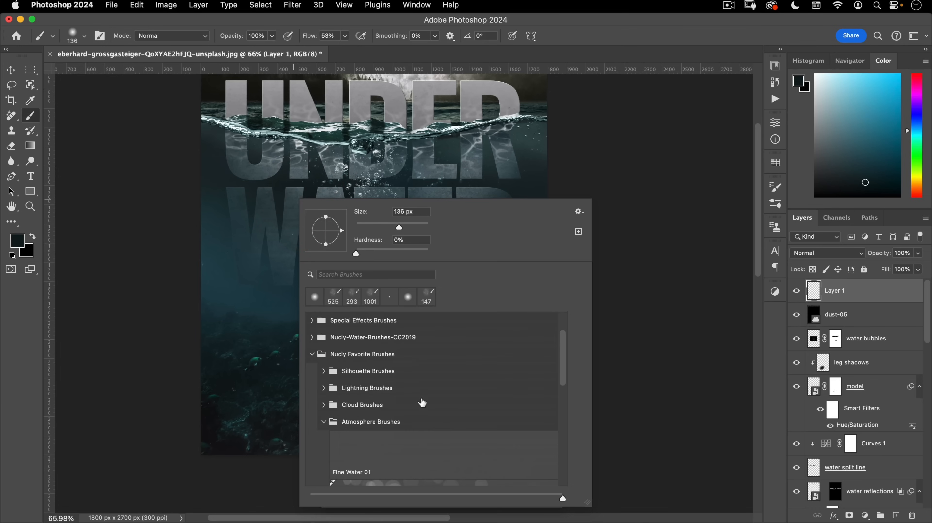
pyautogui.click(313, 354)
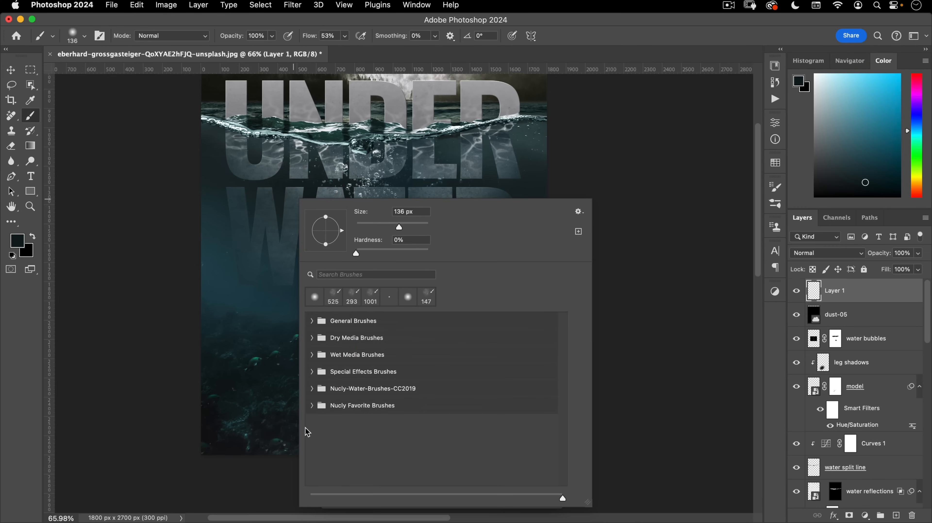
pyautogui.click(312, 388)
# - Choose the medium drops water brush and shrink it to about 1174 px
pyautogui.scroll(-5, 395, 392)
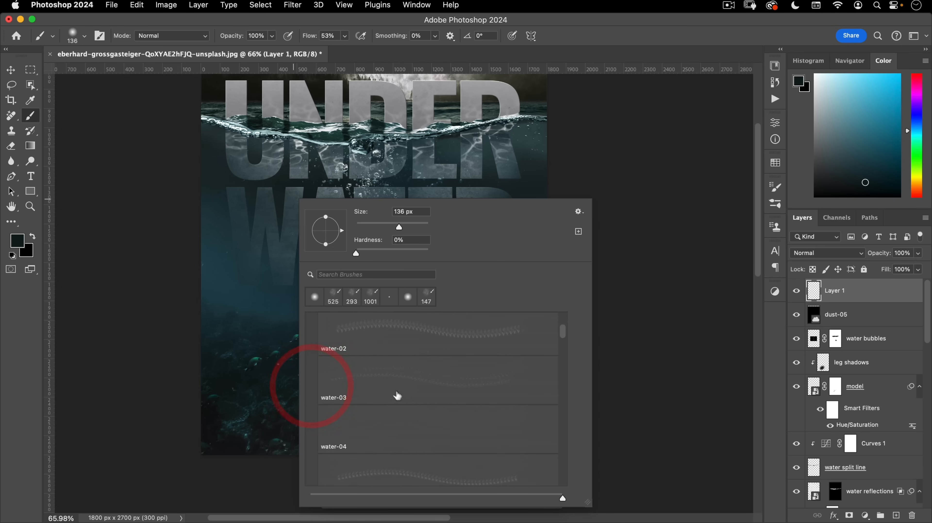
pyautogui.moveTo(565, 346); pyautogui.dragTo(569, 479)
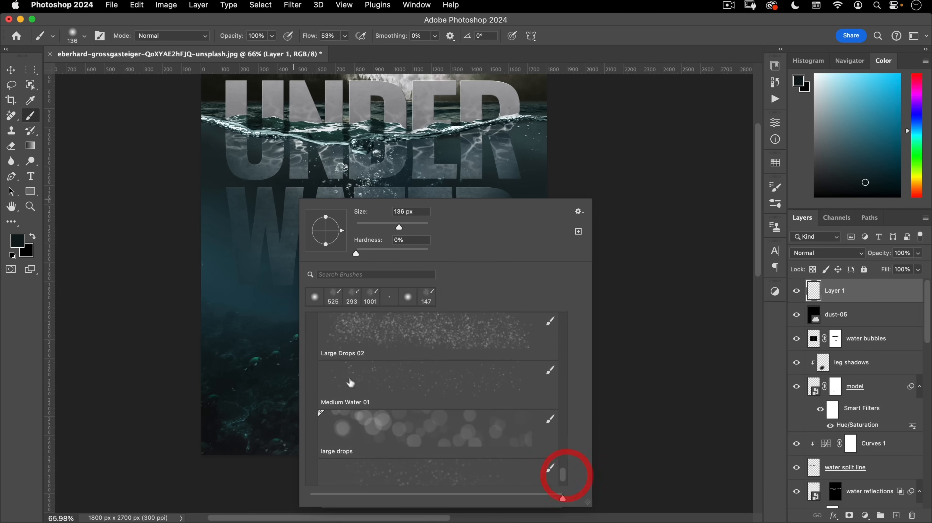
pyautogui.click(565, 477)
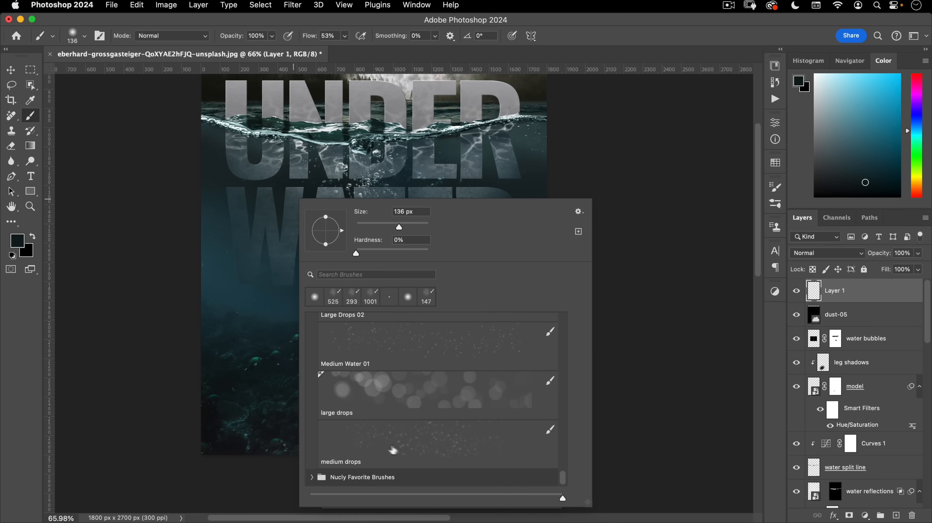
pyautogui.click(387, 445)
pyautogui.moveTo(233, 349); pyautogui.dragTo(15, 346)
pyautogui.moveTo(356, 321); pyautogui.dragTo(140, 341)
pyautogui.moveTo(395, 324)
pyautogui.mouseDown()
pyautogui.moveTo(308, 352)
pyautogui.moveTo(277, 349)
pyautogui.mouseUp()
# - Sample the light grey of the DEAD title as the painting colour
pyautogui.keyDown('alt'); pyautogui.click(244, 132); pyautogui.keyUp('alt')
pyautogui.moveTo(242, 134); pyautogui.dragTo(233, 148)
pyautogui.click(460, 381)
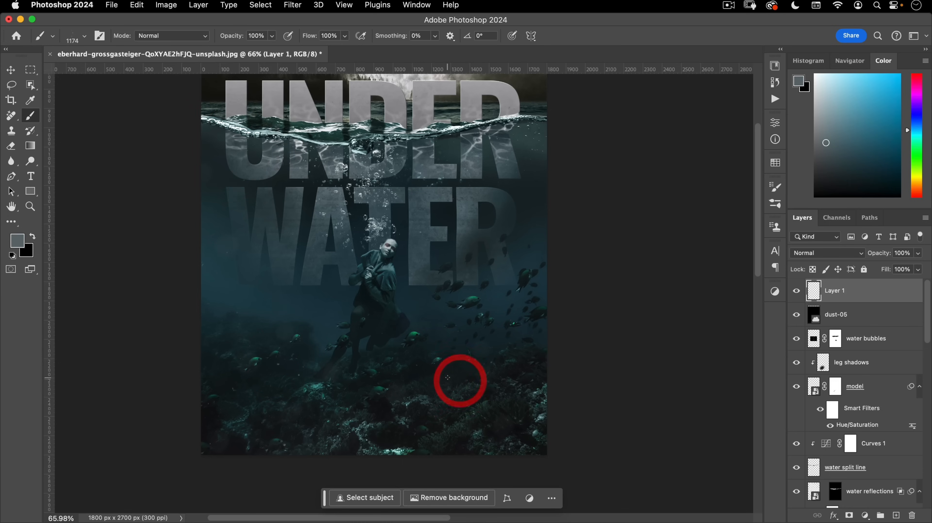
pyautogui.click(572, 235)
pyautogui.click(542, 373)
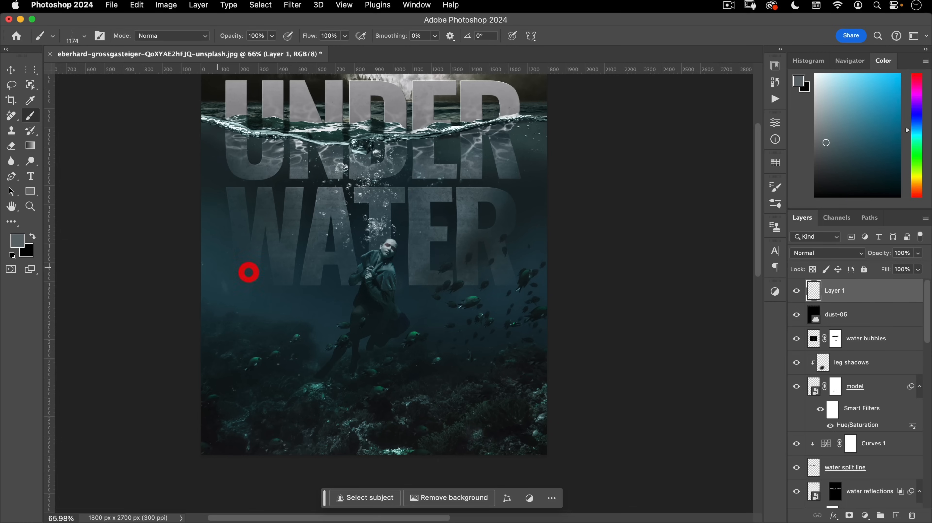
pyautogui.moveTo(345, 265); pyautogui.dragTo(351, 391)
pyautogui.moveTo(381, 302); pyautogui.dragTo(357, 314)
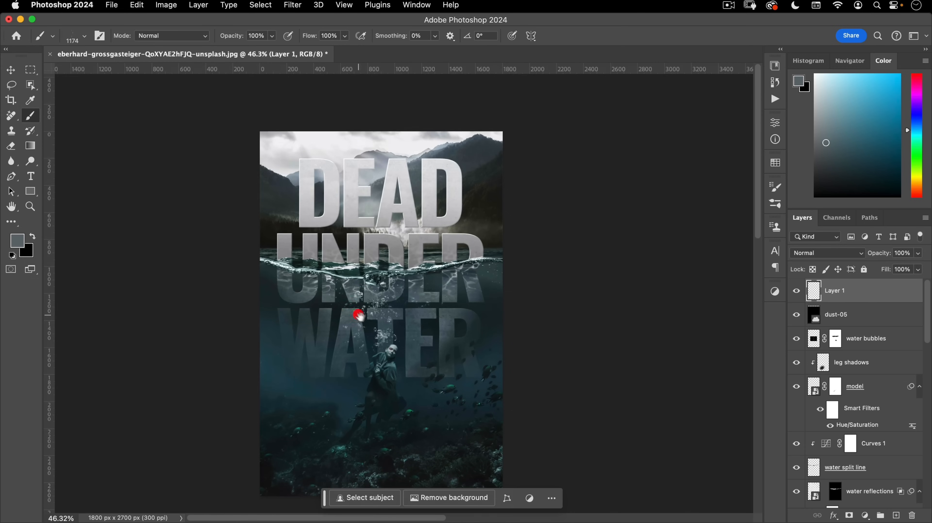
pyautogui.keyDown('alt'); pyautogui.click(448, 215); pyautogui.keyUp('alt')
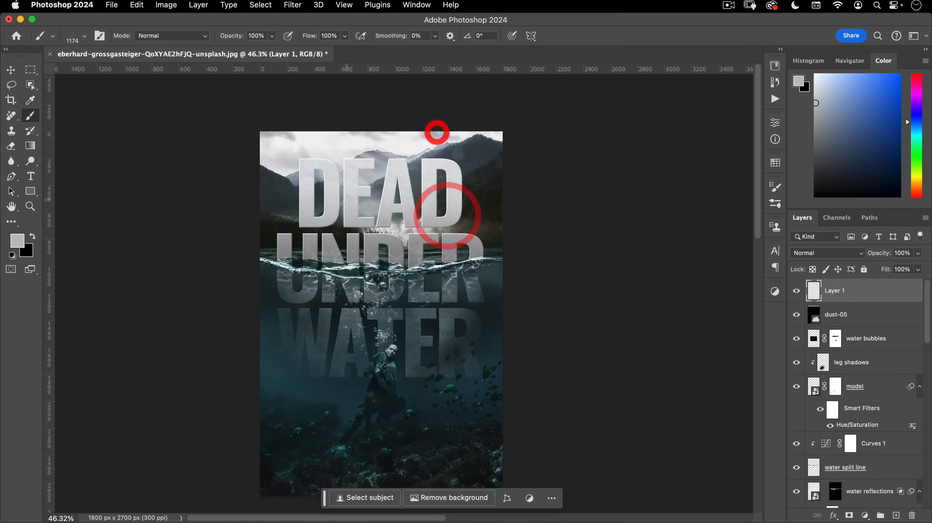
# - Choose the Fine Water 01 brush and add an empty Layer 2 above Layer 1
pyautogui.moveTo(439, 354); pyautogui.dragTo(472, 280)
pyautogui.moveTo(439, 334); pyautogui.dragTo(478, 309)
pyautogui.rightClick(472, 195)
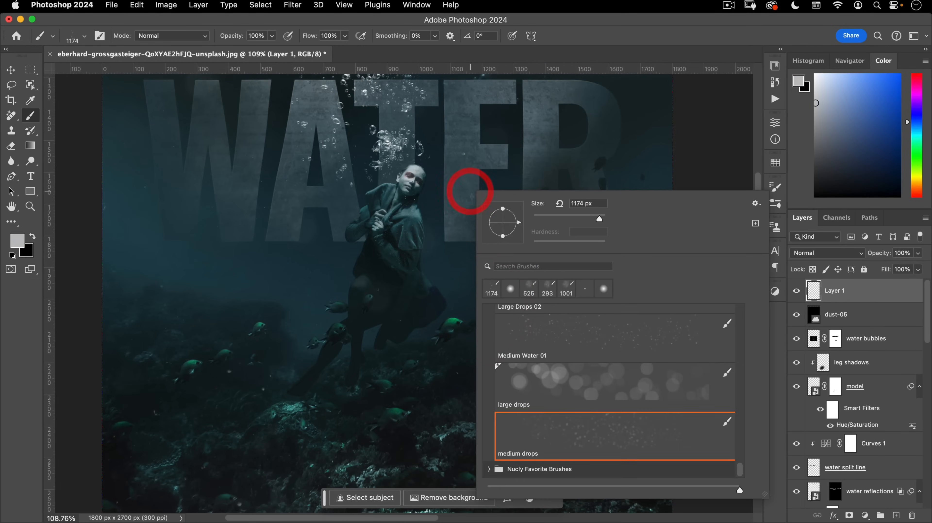
pyautogui.scroll(5, 555, 414)
pyautogui.scroll(2, 553, 408)
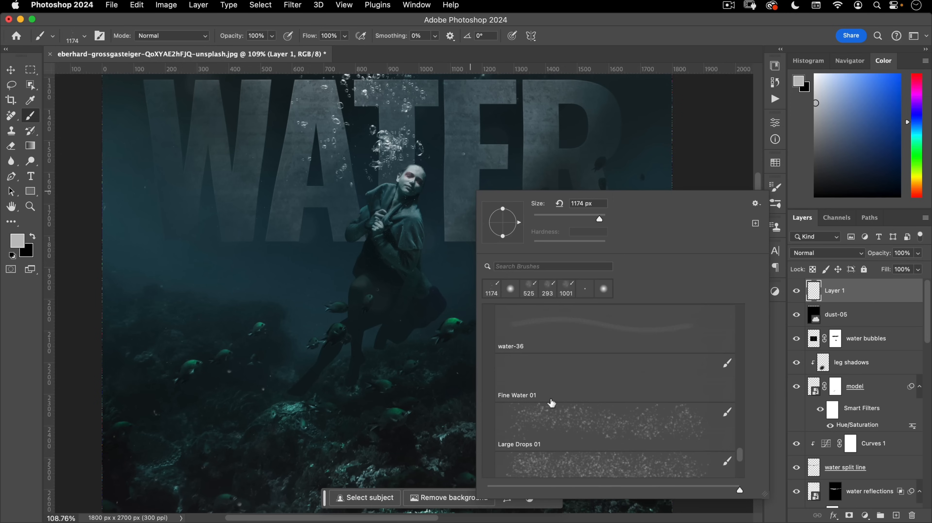
pyautogui.scroll(6, 564, 428)
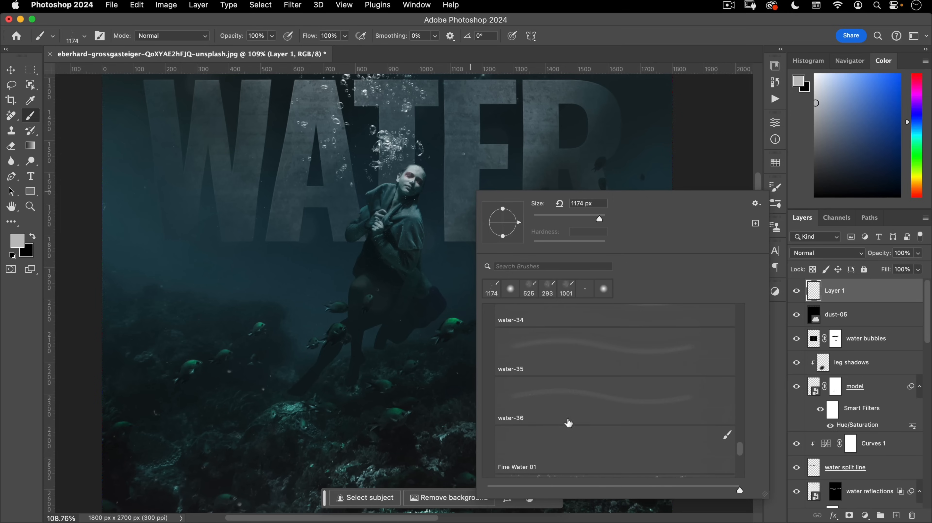
pyautogui.click(537, 446)
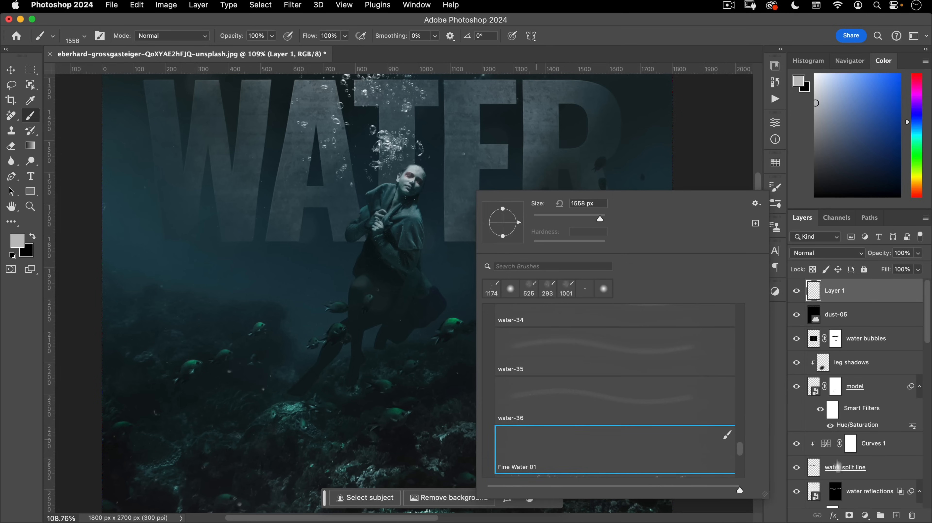
pyautogui.click(896, 514)
pyautogui.click(896, 514)
# - Rename Layer 1 to 'bokeh' and Layer 2 to 'water droplets'
pyautogui.doubleClick(837, 314)
pyautogui.write('bokeh')
pyautogui.press('Return')
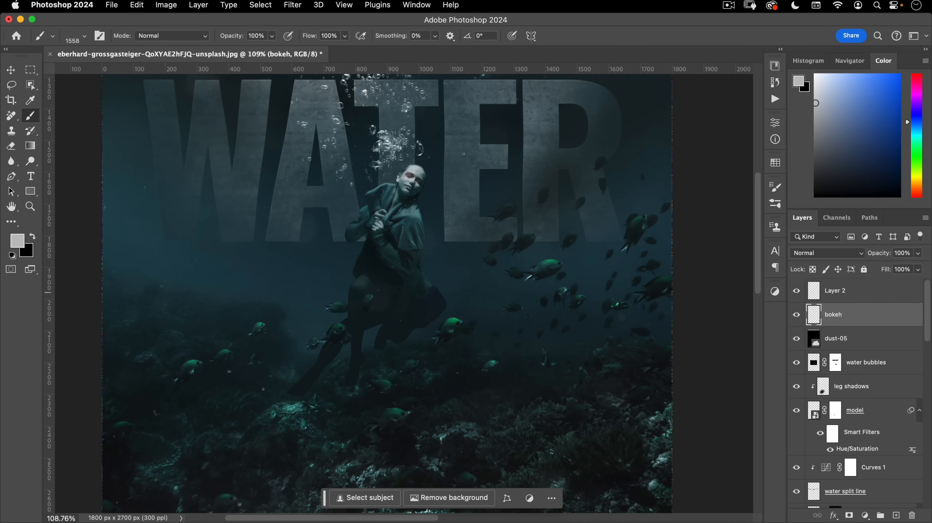
pyautogui.doubleClick(835, 291)
pyautogui.write('water')
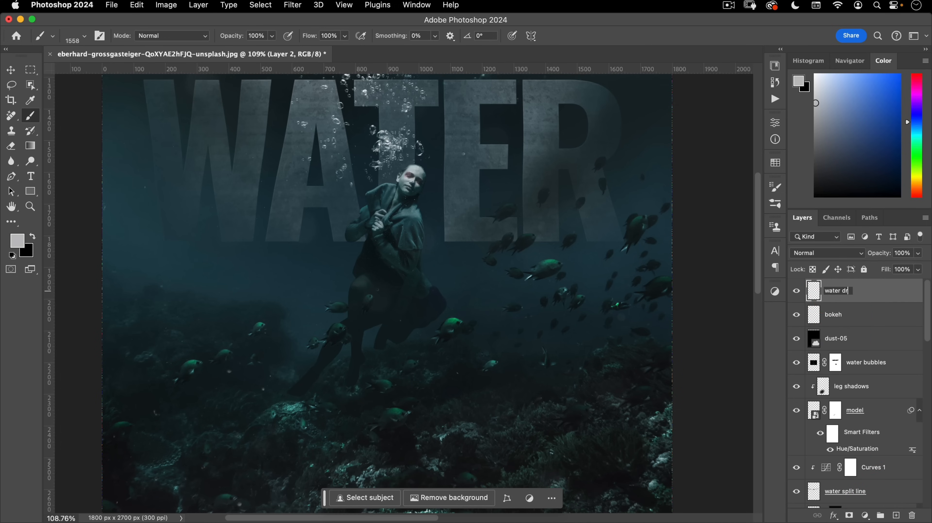
pyautogui.press('Return')
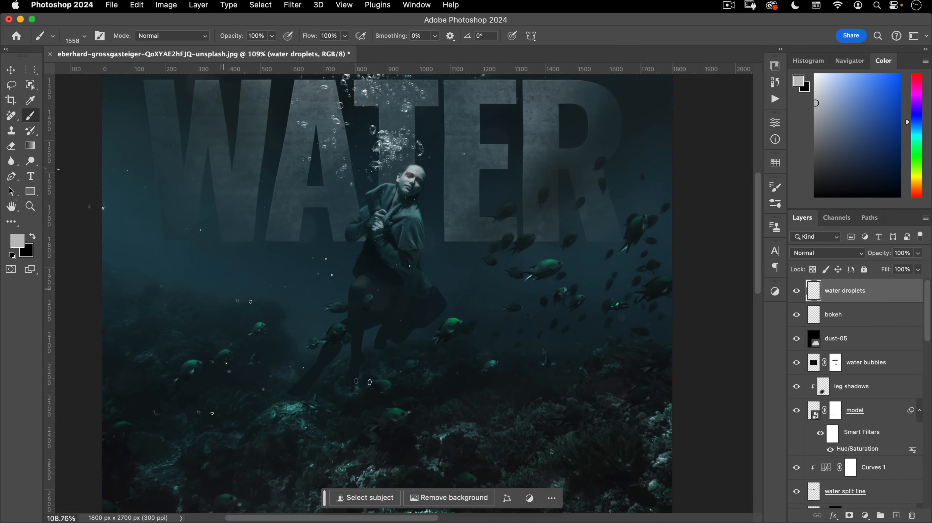
# - Make white the painting colour and size the water brush to about 352 px
pyautogui.press('d')
pyautogui.press('x')
pyautogui.moveTo(284, 327); pyautogui.dragTo(40, 325)
pyautogui.moveTo(376, 310); pyautogui.dragTo(204, 328)
pyautogui.moveTo(474, 221); pyautogui.dragTo(460, 297)
pyautogui.moveTo(402, 271); pyautogui.dragTo(439, 243)
pyautogui.moveTo(425, 283)
pyautogui.mouseDown()
pyautogui.moveTo(380, 284)
pyautogui.moveTo(324, 397)
pyautogui.mouseUp()
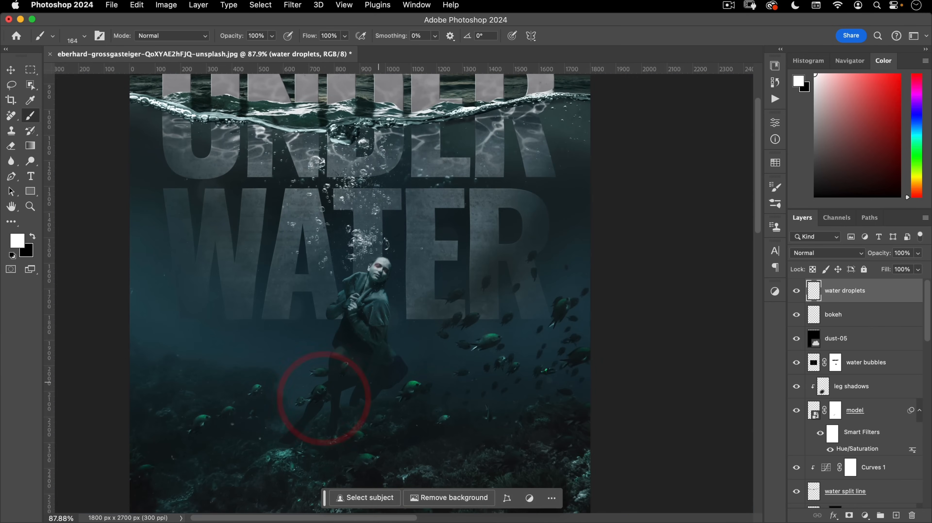
pyautogui.moveTo(386, 315); pyautogui.dragTo(435, 304)
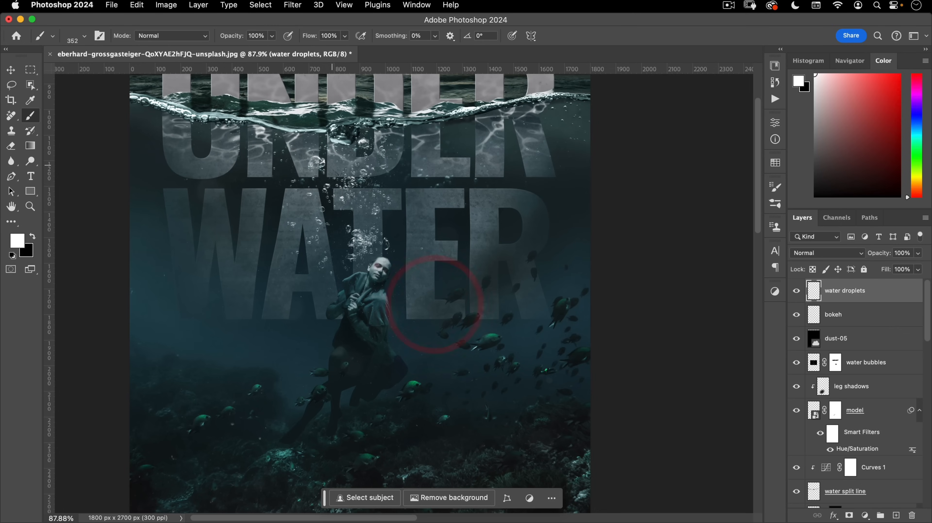
# - Stamp white water droplets around the WATER lettering, lower water and below the model
pyautogui.click(249, 214)
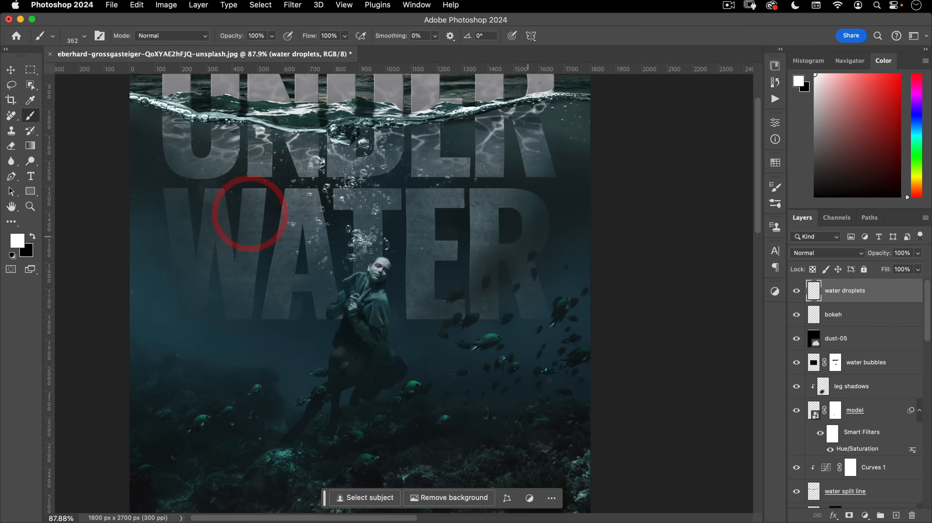
pyautogui.click(522, 149)
pyautogui.moveTo(509, 331); pyautogui.dragTo(477, 365)
pyautogui.press('super+z')
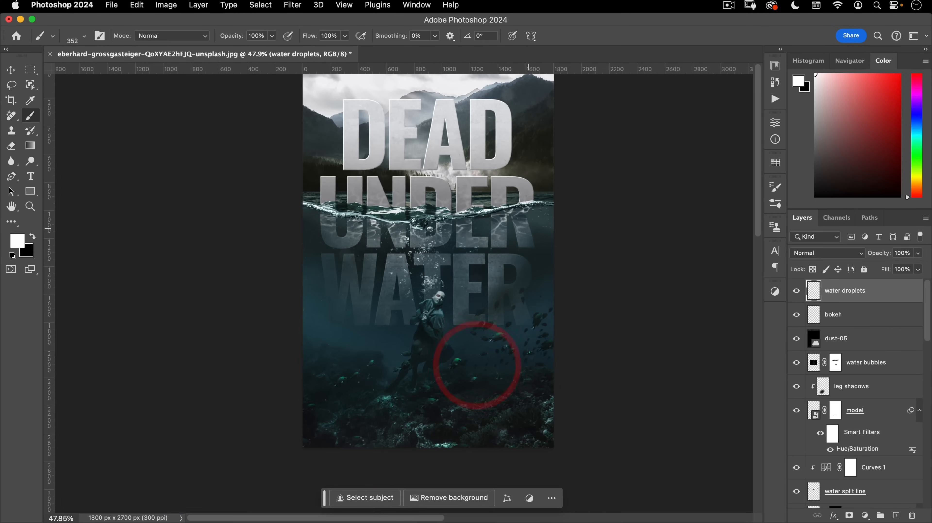
pyautogui.click(388, 264)
pyautogui.moveTo(443, 332); pyautogui.dragTo(433, 289)
pyautogui.click(450, 319)
pyautogui.click(318, 290)
pyautogui.moveTo(391, 356); pyautogui.dragTo(349, 407)
pyautogui.scroll(3, 349, 407)
pyautogui.moveTo(388, 362); pyautogui.dragTo(405, 385)
pyautogui.scroll(-3, 370, 376)
pyautogui.press('v')
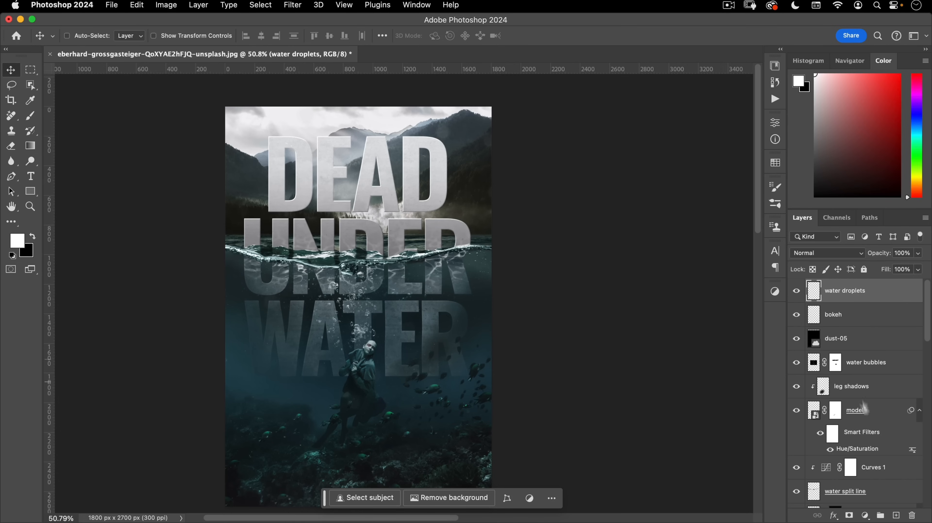
# - Add a Curves 2 adjustment above the background with its brightest point lowered slightly
pyautogui.scroll(-15, 856, 388)
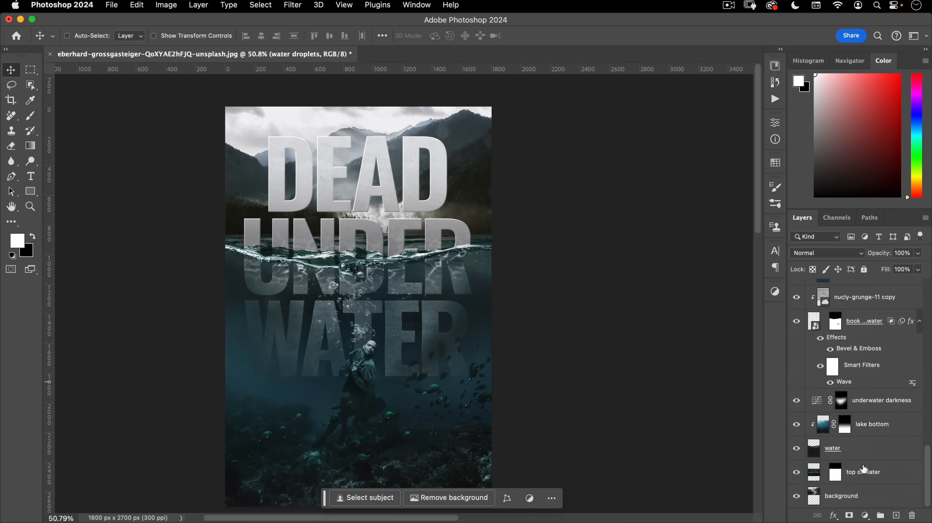
pyautogui.click(862, 498)
pyautogui.click(865, 514)
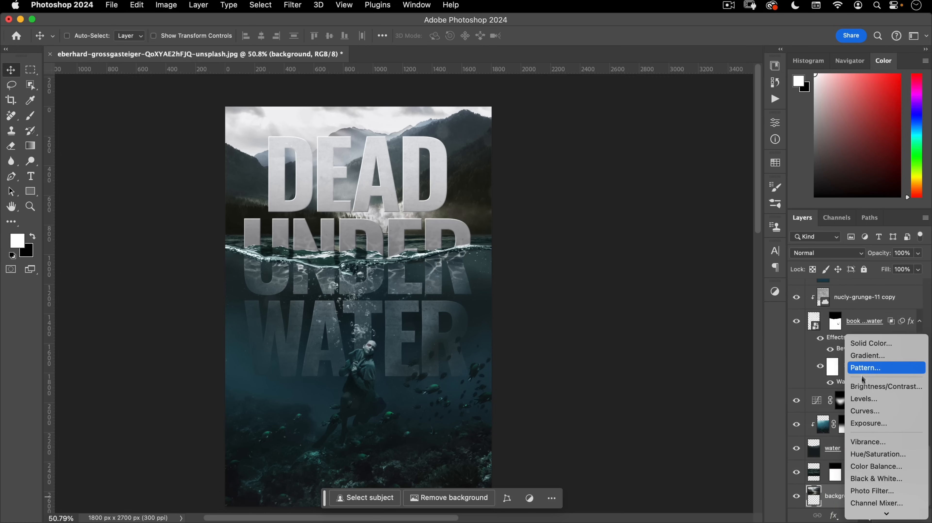
pyautogui.click(865, 411)
pyautogui.moveTo(742, 189)
pyautogui.mouseDown()
pyautogui.moveTo(756, 198)
pyautogui.moveTo(743, 202)
pyautogui.mouseUp()
pyautogui.click(776, 125)
# - Select the gradient layer, then the nucly-grunge-11 copy layer
pyautogui.moveTo(420, 201); pyautogui.dragTo(455, 165)
pyautogui.moveTo(449, 221); pyautogui.dragTo(435, 236)
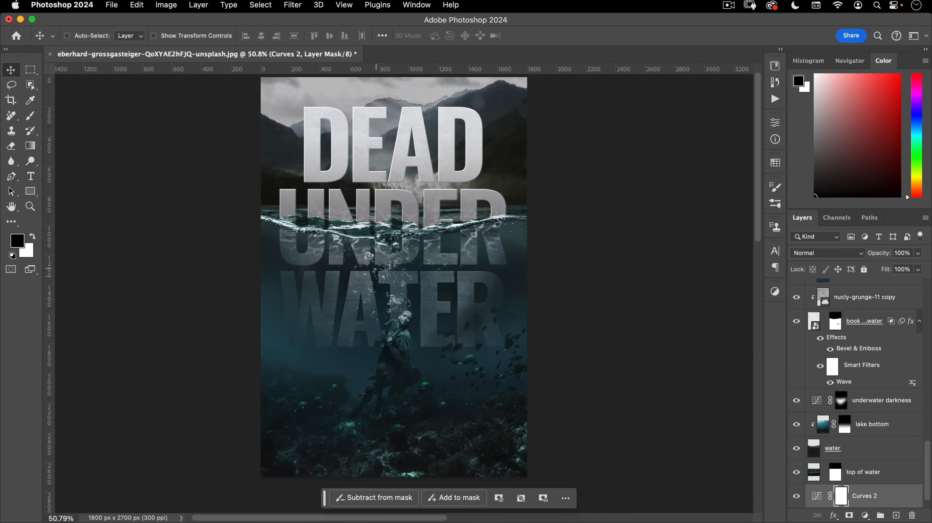
pyautogui.scroll(-1, 862, 396)
pyautogui.scroll(5, 861, 384)
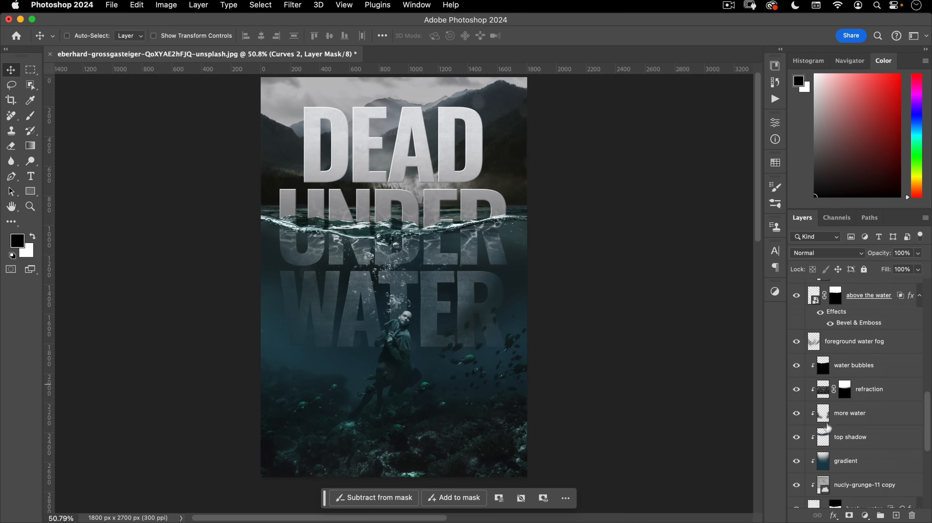
pyautogui.click(838, 463)
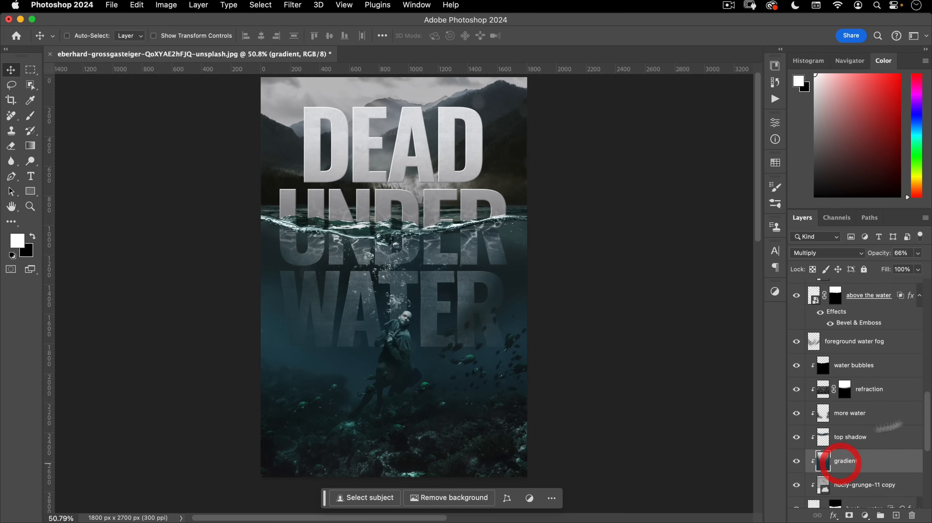
pyautogui.click(882, 257)
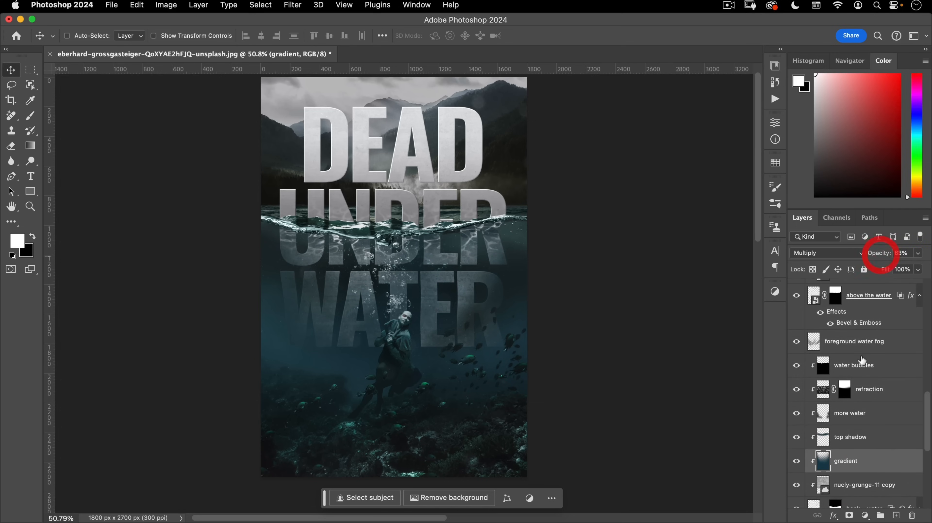
pyautogui.scroll(-4, 862, 364)
pyautogui.click(856, 386)
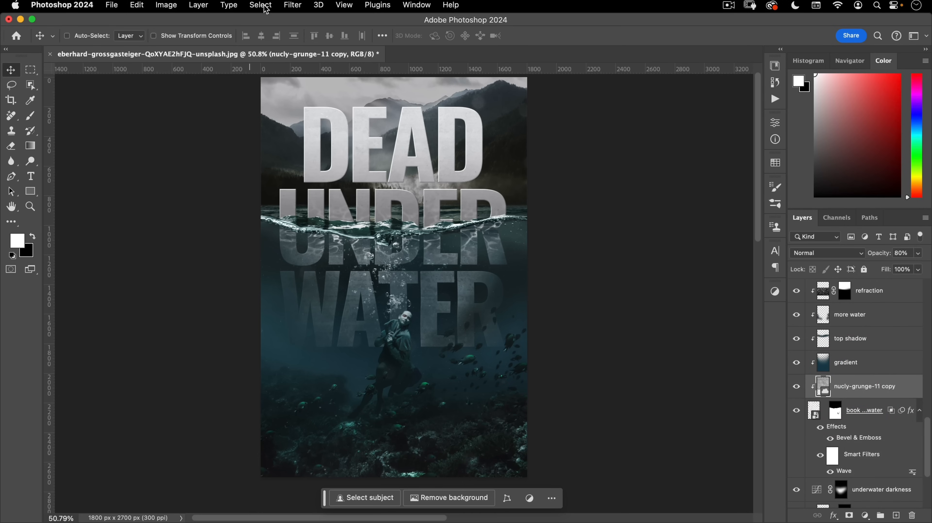
# - Try a Gaussian Blur of about 9.5 pixels on the grunge texture, then cancel it
pyautogui.click(290, 5)
pyautogui.moveTo(303, 155)
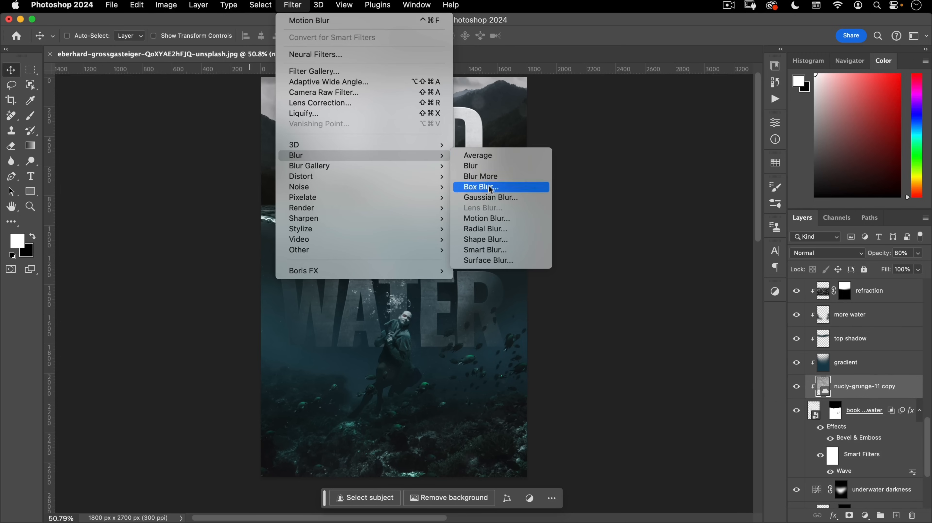
pyautogui.click(490, 197)
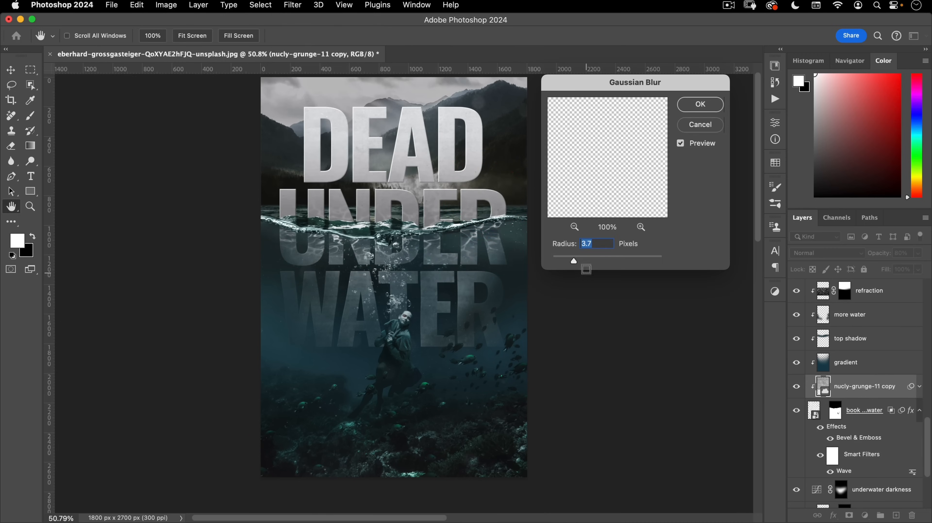
pyautogui.moveTo(585, 264)
pyautogui.mouseDown()
pyautogui.moveTo(601, 258)
pyautogui.moveTo(598, 266)
pyautogui.mouseUp()
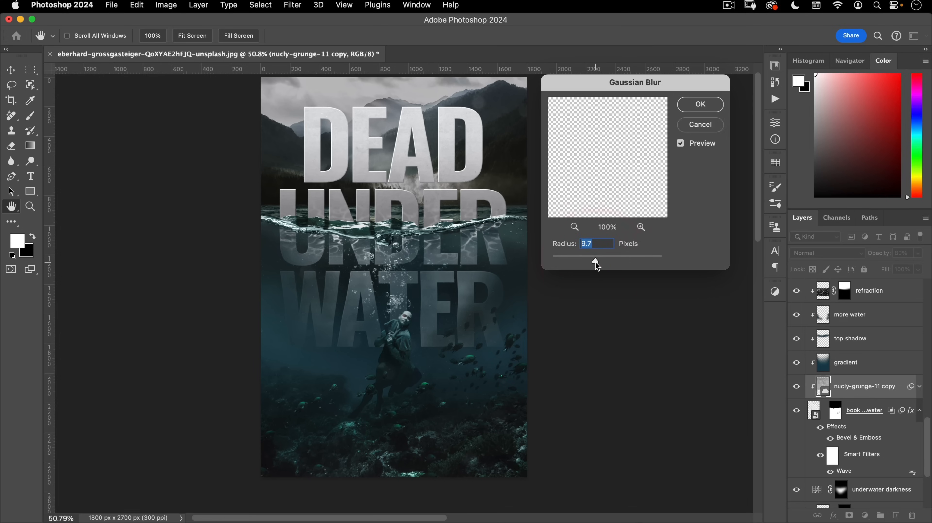
pyautogui.click(701, 124)
# - Lower the nucly-grunge-11 copy layer's opacity from 80% to 32%
pyautogui.scroll(6, 455, 281)
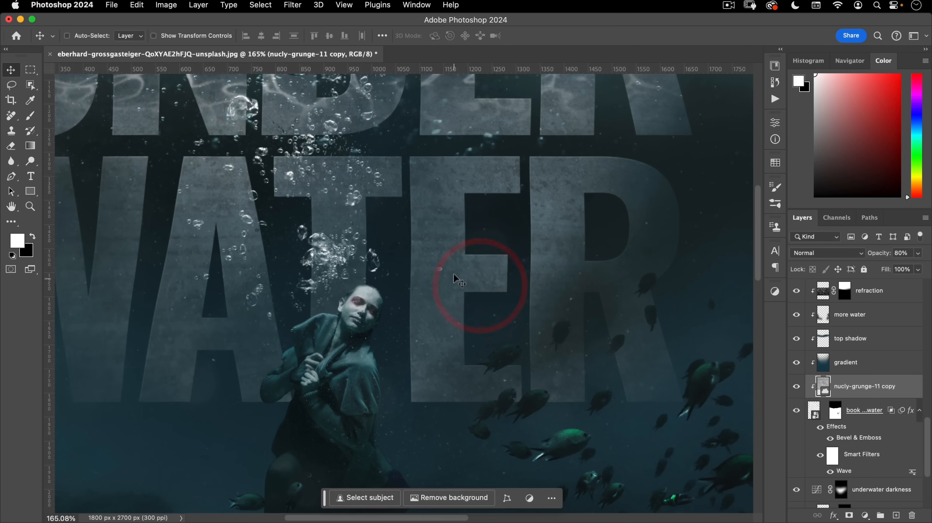
pyautogui.scroll(-5, 427, 315)
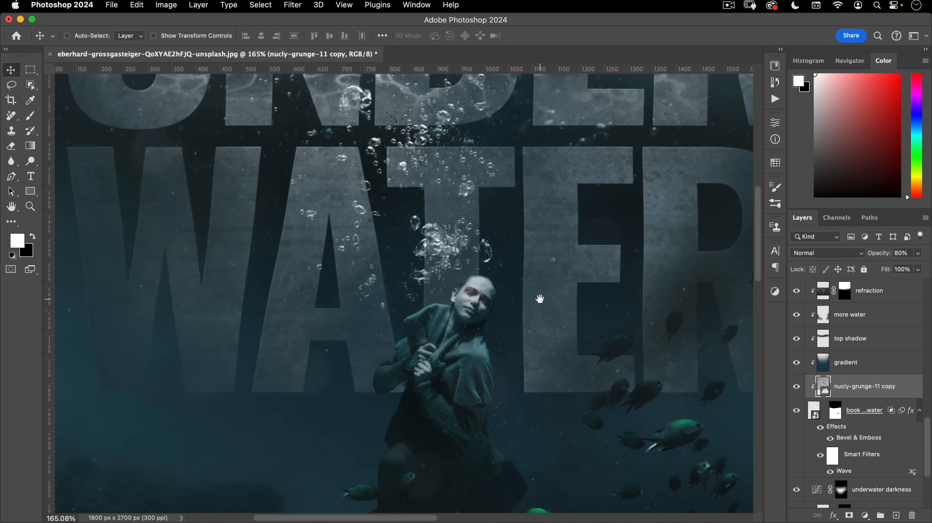
pyautogui.scroll(-2, 432, 322)
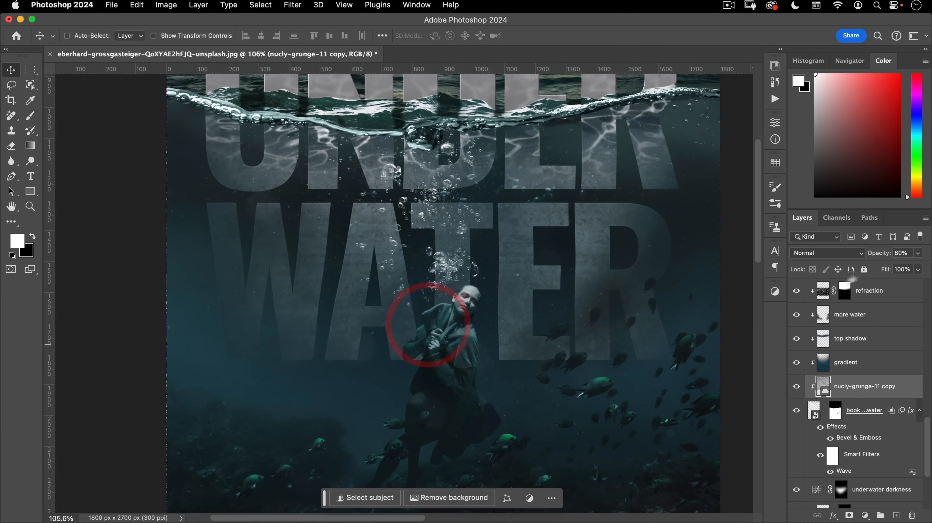
pyautogui.press('Down')
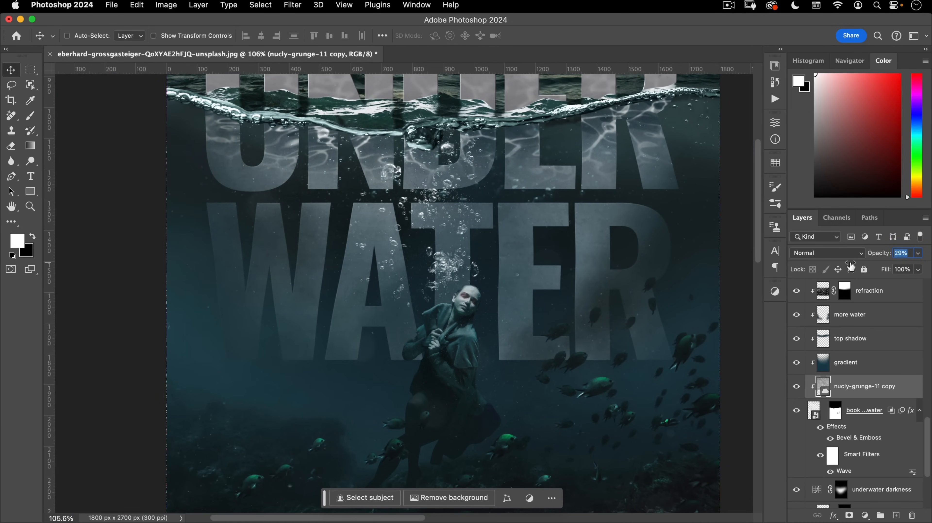
pyautogui.moveTo(850, 267); pyautogui.dragTo(854, 266)
pyautogui.scroll(-2, 856, 425)
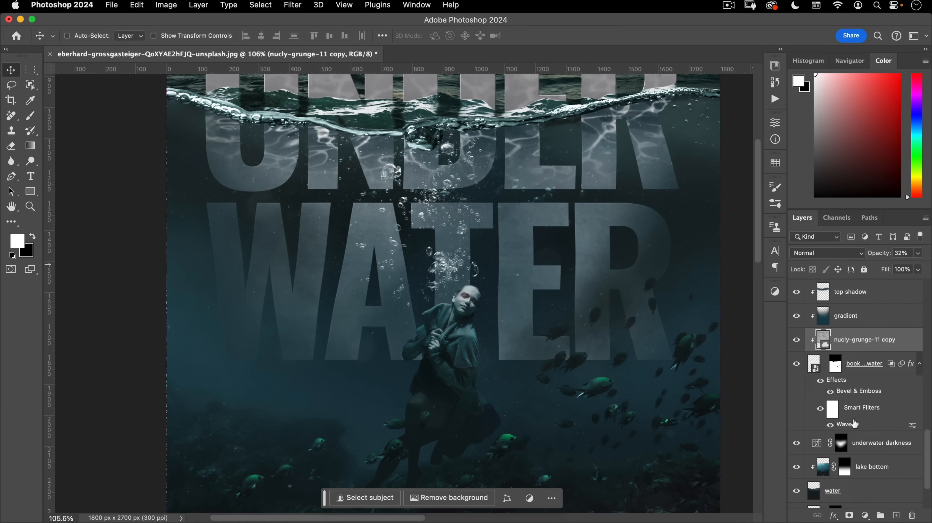
# - Add Curves to the book title underwater layer, lowering the Red highlights to 187
pyautogui.click(807, 356)
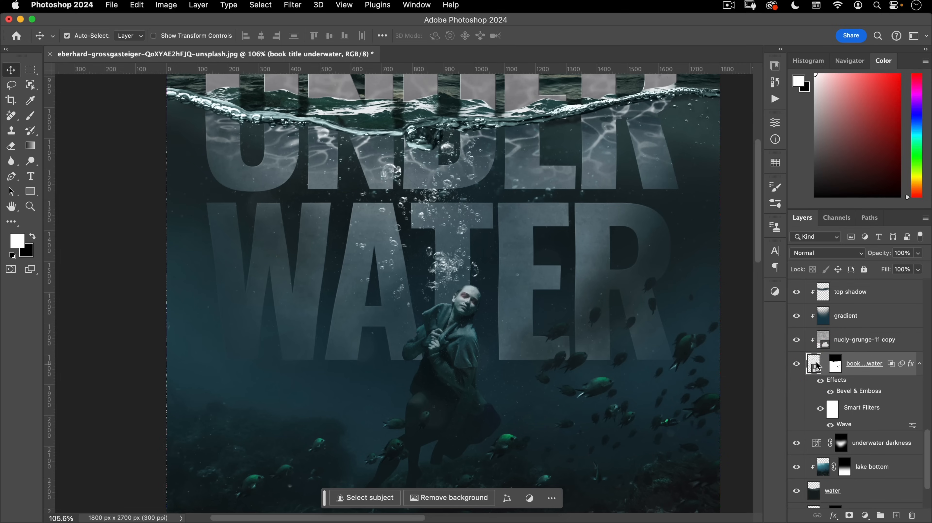
pyautogui.press('super+m')
pyautogui.moveTo(493, 92); pyautogui.dragTo(716, 143)
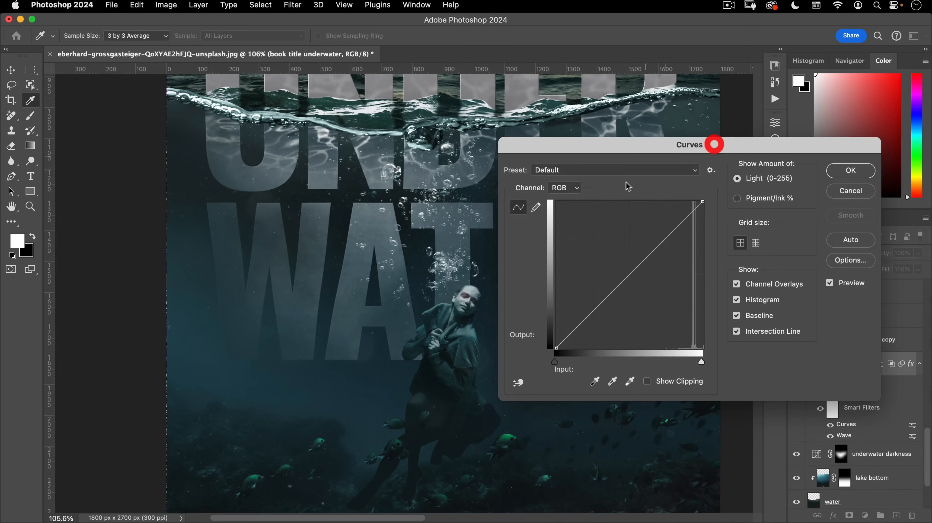
pyautogui.click(551, 188)
pyautogui.click(567, 198)
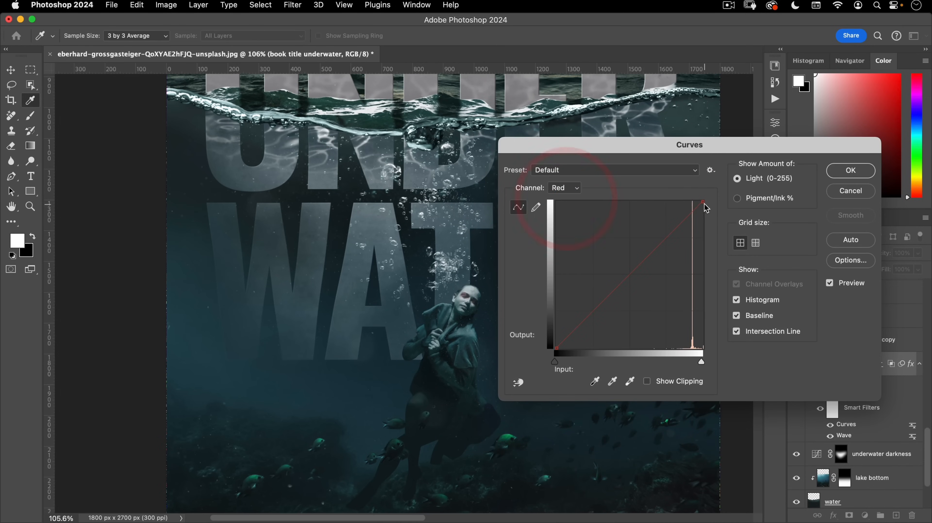
pyautogui.moveTo(704, 205); pyautogui.dragTo(714, 246)
# - Lower the Green channel's top point to Output 237 and apply the curve
pyautogui.click(565, 188)
pyautogui.click(568, 201)
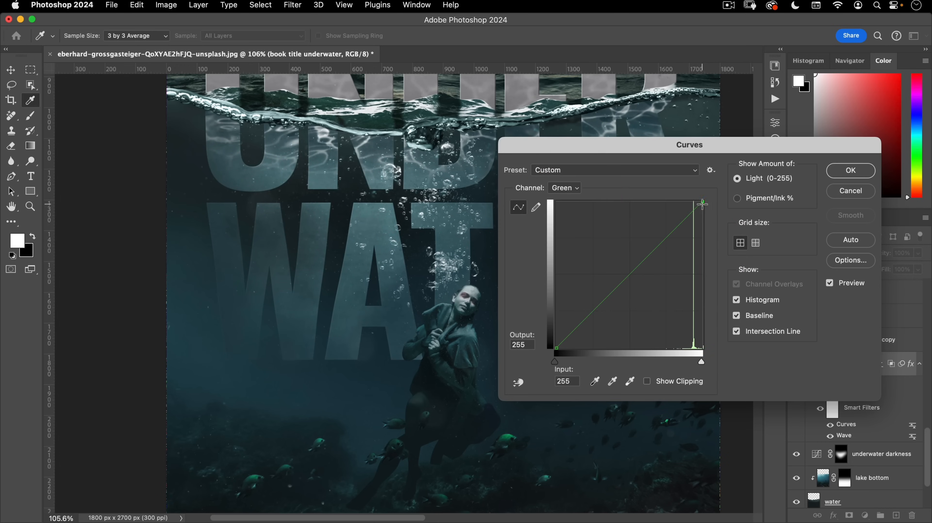
pyautogui.moveTo(703, 203); pyautogui.dragTo(703, 214)
pyautogui.click(851, 170)
pyautogui.moveTo(483, 244); pyautogui.dragTo(426, 289)
pyautogui.moveTo(494, 305); pyautogui.dragTo(454, 351)
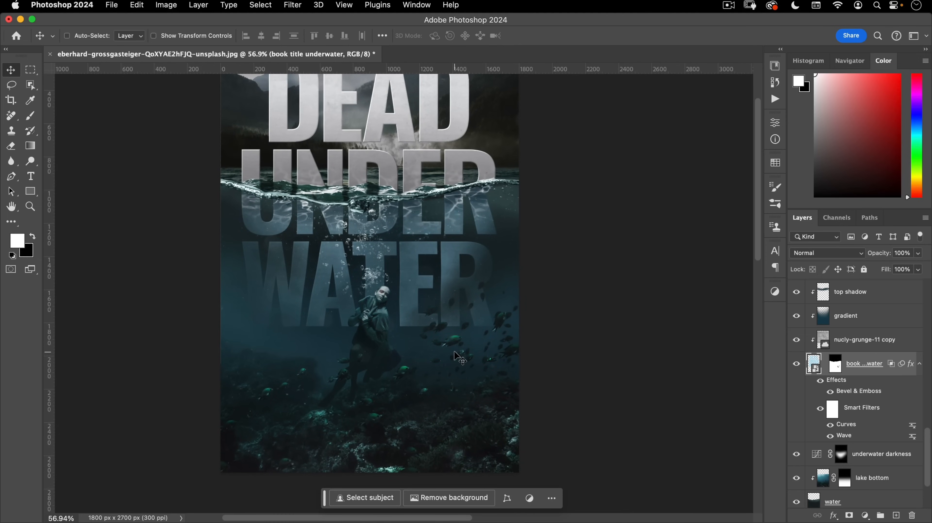
# - Recentre the zoomed-out cover and bring up the marquee selection tools
pyautogui.moveTo(405, 351); pyautogui.dragTo(418, 385)
pyautogui.moveTo(422, 382); pyautogui.dragTo(433, 389)
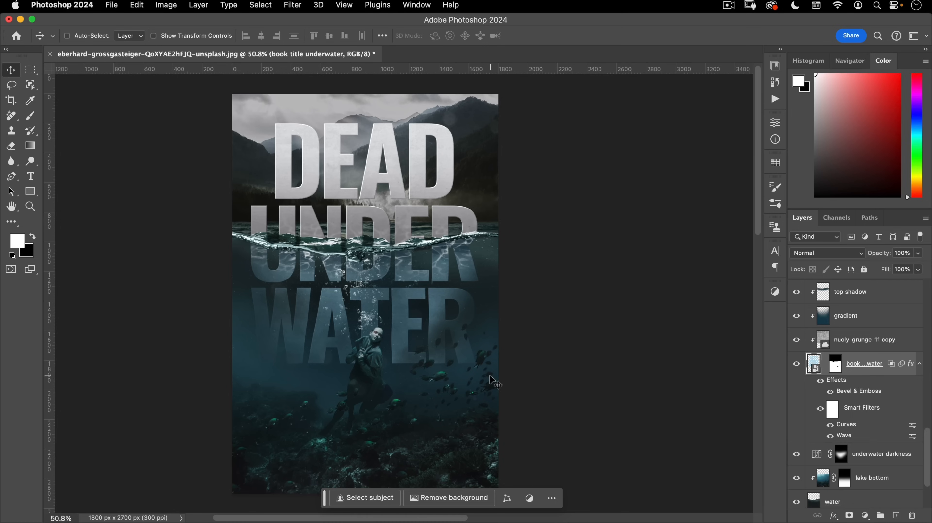
pyautogui.scroll(10, 835, 343)
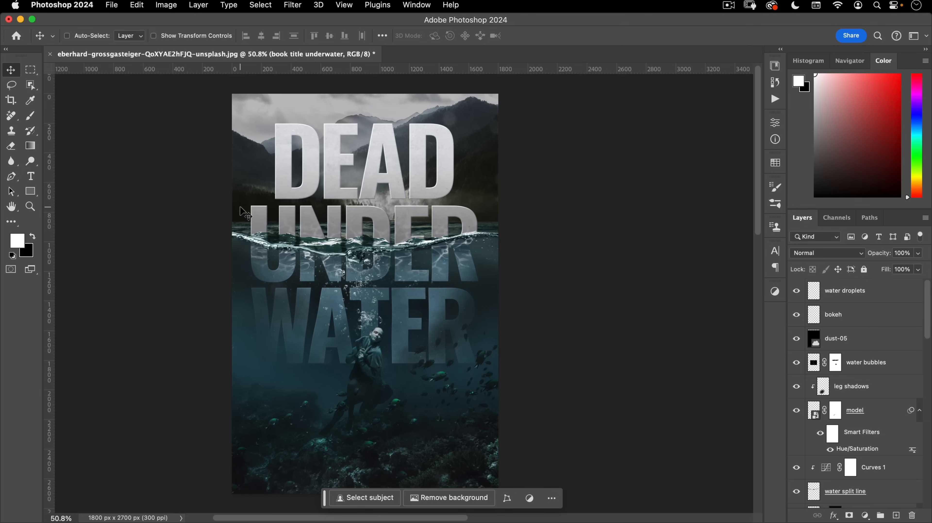
pyautogui.moveTo(338, 284); pyautogui.dragTo(379, 283)
pyautogui.scroll(-2, 359, 257)
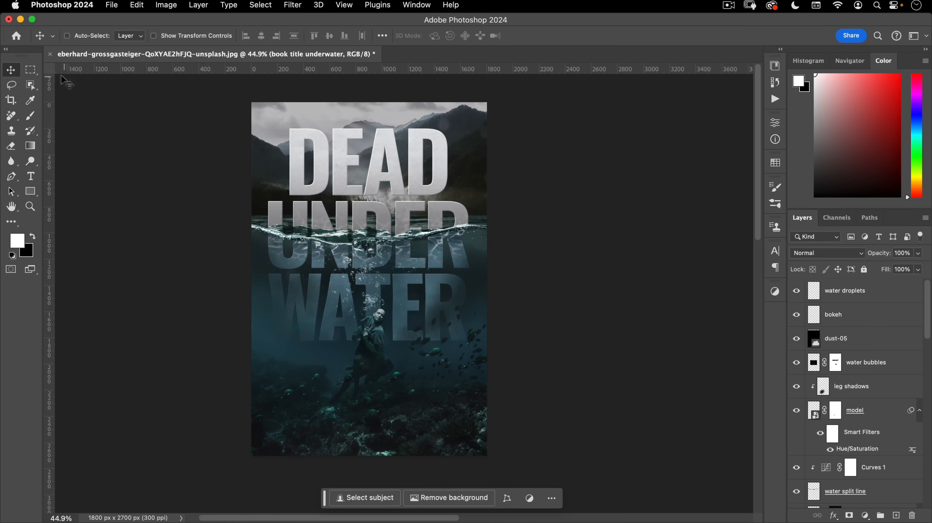
pyautogui.moveTo(31, 71); pyautogui.dragTo(62, 85)
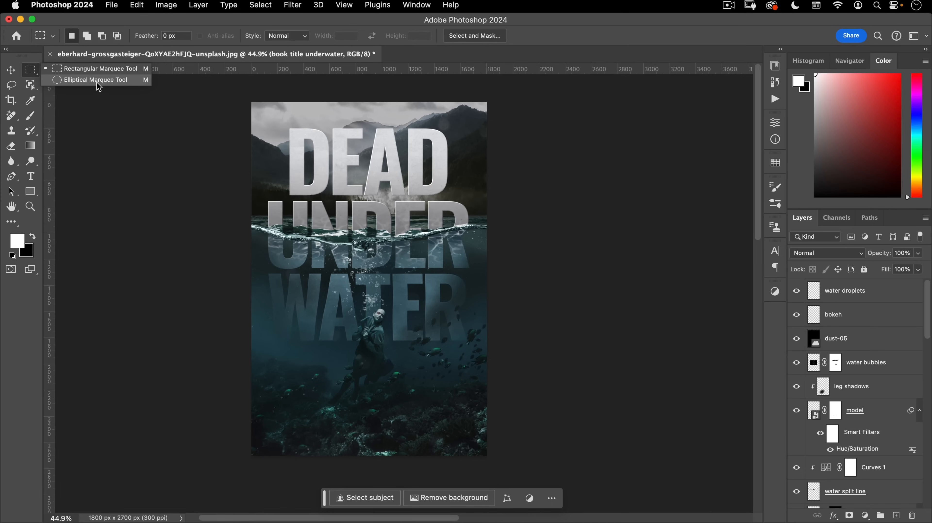
# - With guides shown, draw a large elliptical selection centred on the cover
pyautogui.moveTo(99, 87); pyautogui.dragTo(98, 88)
pyautogui.click(189, 114)
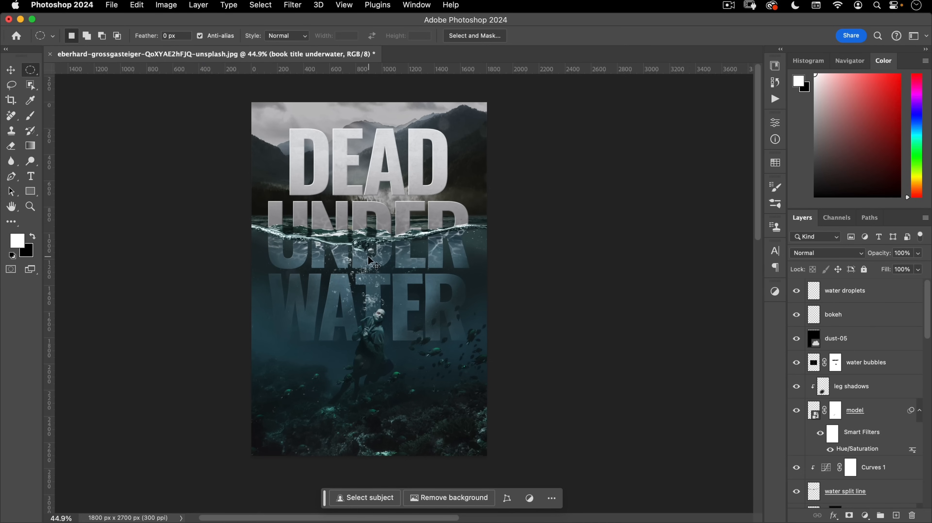
pyautogui.press('super+semicolon')
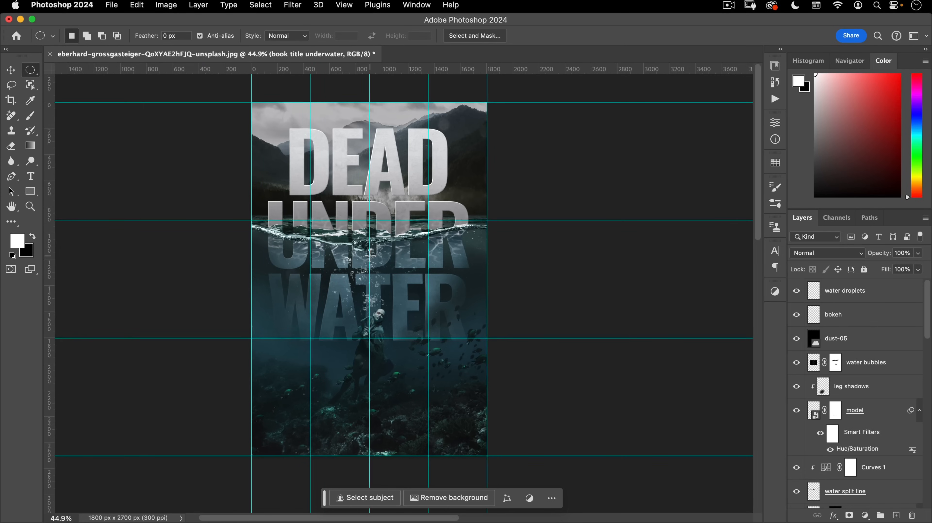
pyautogui.moveTo(369, 255); pyautogui.dragTo(477, 106)
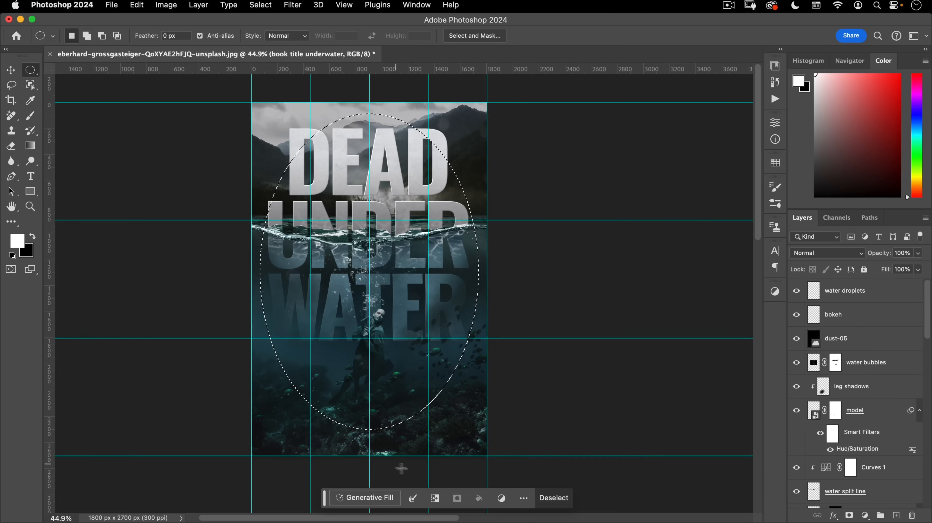
# - Add a Curves 3 adjustment above water droplets, pulling the midpoint down to 139/90
pyautogui.click(850, 293)
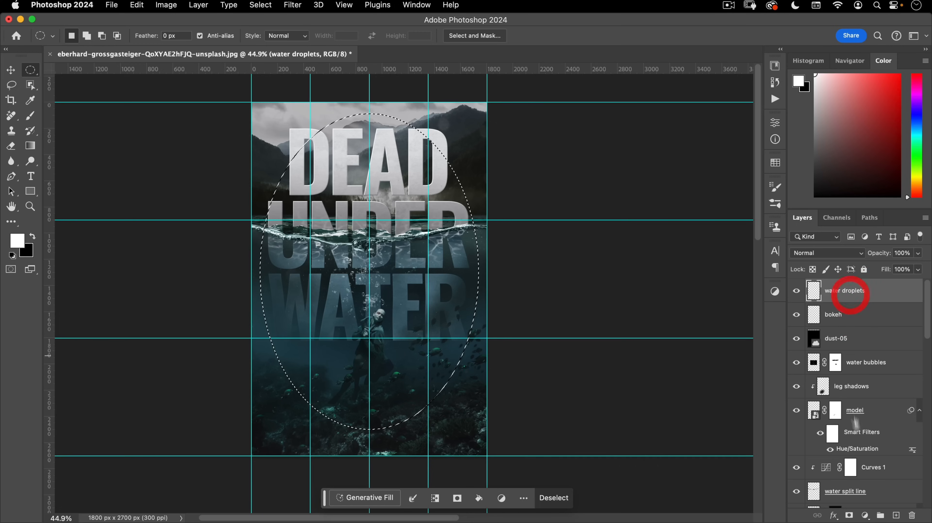
pyautogui.click(869, 515)
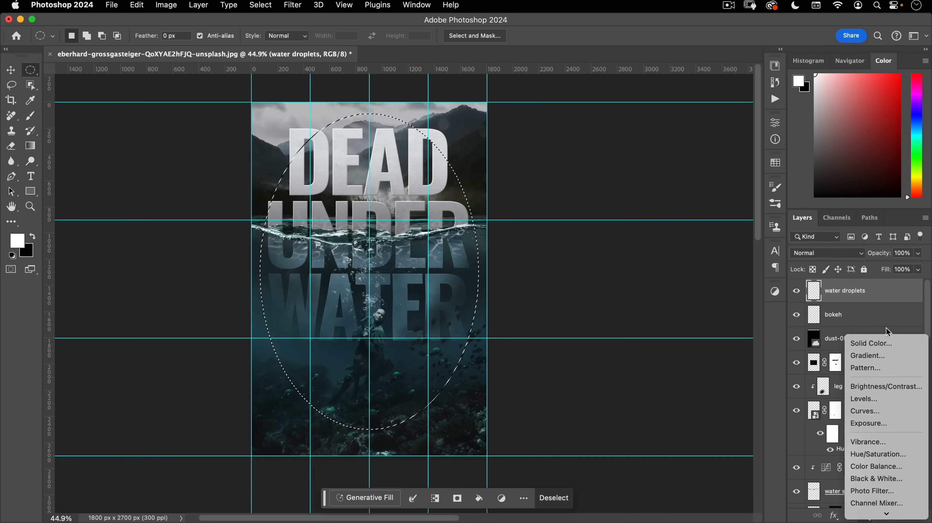
pyautogui.click(877, 412)
pyautogui.moveTo(707, 222); pyautogui.dragTo(708, 237)
pyautogui.click(707, 237)
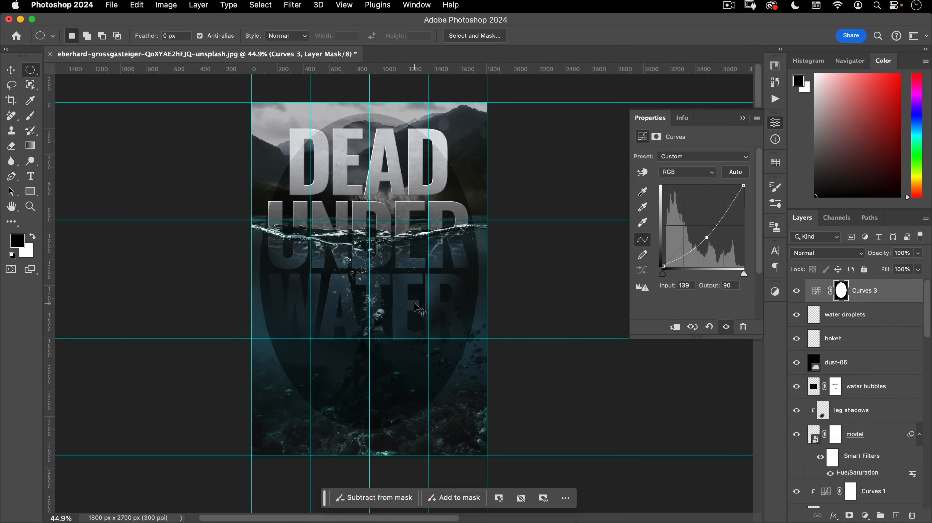
# - Hide the guides, invert the Curves 3 mask and feather it 300 px
pyautogui.press('super+semicolon')
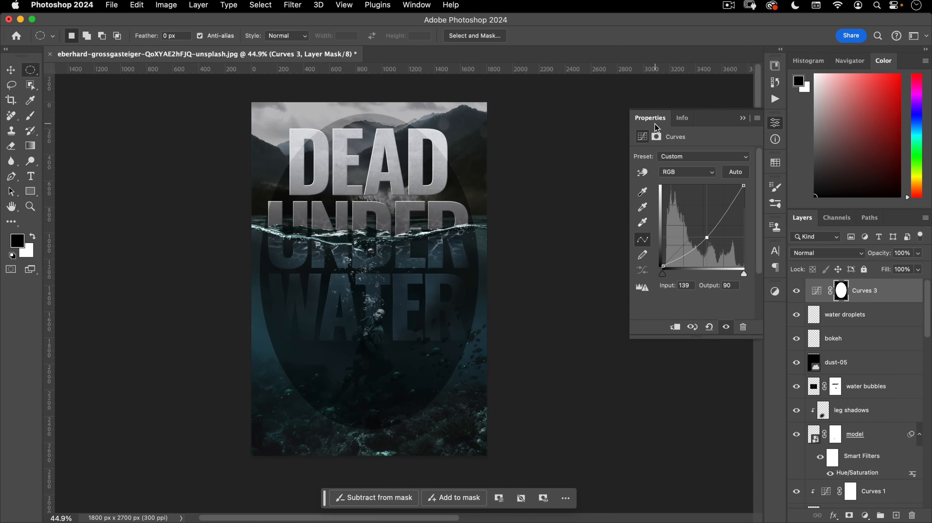
pyautogui.click(657, 138)
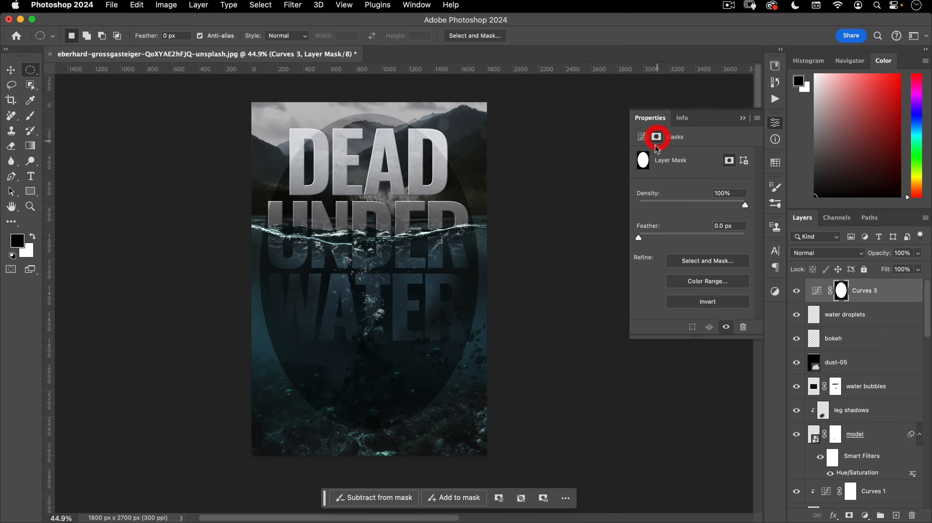
pyautogui.click(701, 302)
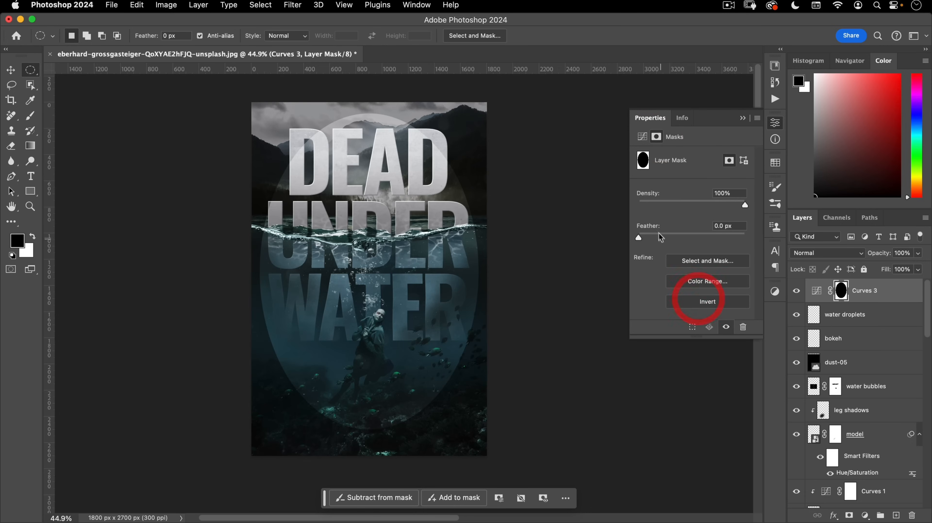
pyautogui.moveTo(677, 239); pyautogui.dragTo(721, 234)
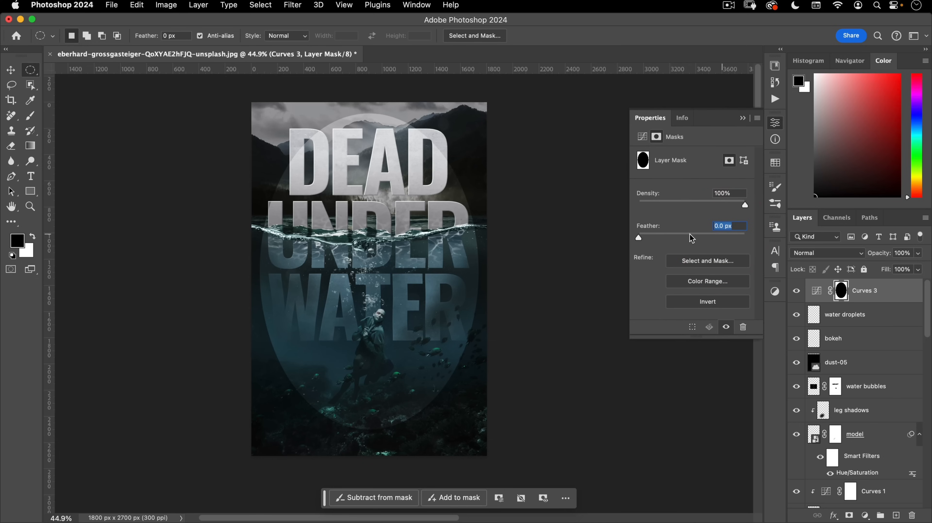
pyautogui.press('BackSpace')
pyautogui.write('300')
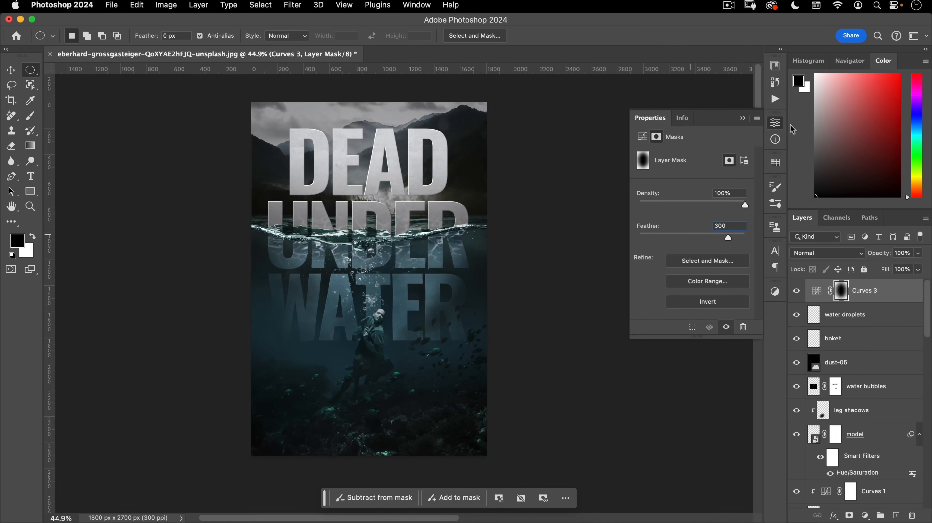
pyautogui.click(775, 123)
# - Free Transform the vignette mask's oval larger, then deselect and refine its size
pyautogui.scroll(-2, 395, 271)
pyautogui.moveTo(388, 277); pyautogui.dragTo(436, 307)
pyautogui.press('super+t')
pyautogui.moveTo(508, 139); pyautogui.dragTo(515, 120)
pyautogui.moveTo(405, 446); pyautogui.dragTo(405, 446)
pyautogui.doubleClick(438, 383)
pyautogui.press('super+d')
pyautogui.press('super+t')
pyautogui.moveTo(516, 118)
pyautogui.mouseDown()
pyautogui.moveTo(488, 146)
pyautogui.moveTo(529, 98)
pyautogui.moveTo(488, 154)
pyautogui.moveTo(528, 119)
pyautogui.moveTo(516, 141)
pyautogui.moveTo(525, 133)
pyautogui.mouseUp()
pyautogui.doubleClick(471, 189)
# - Adjust the edge-darkening curve and re-feather the mask to about 136.1 px
pyautogui.doubleClick(818, 292)
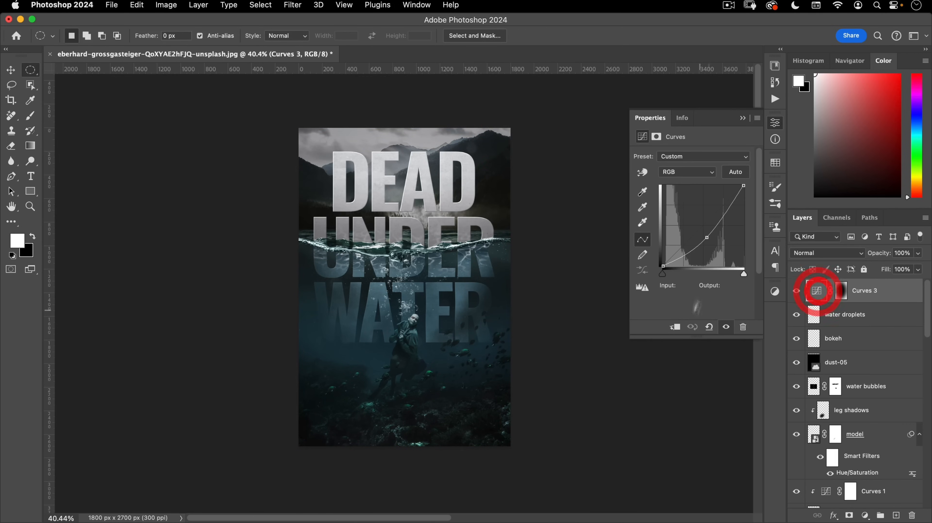
pyautogui.moveTo(708, 237)
pyautogui.mouseDown()
pyautogui.moveTo(712, 244)
pyautogui.moveTo(705, 212)
pyautogui.moveTo(709, 230)
pyautogui.mouseUp()
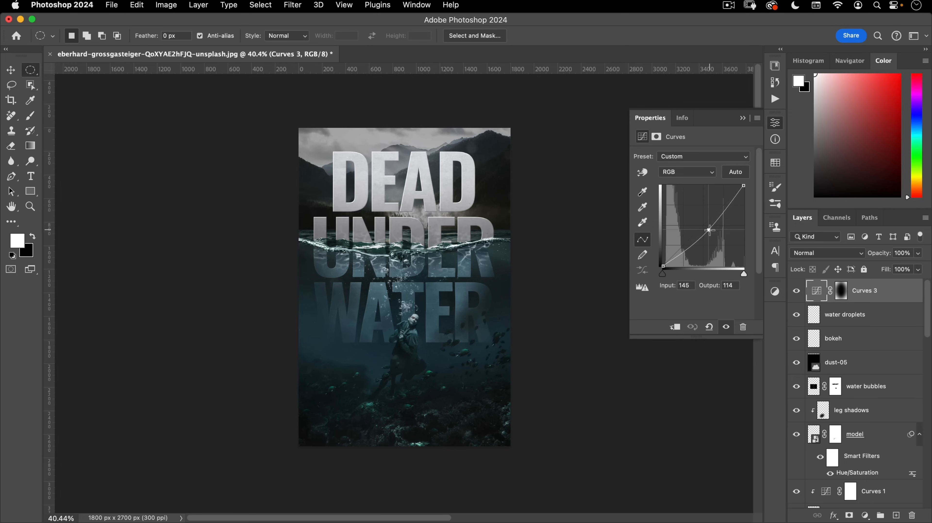
pyautogui.click(655, 136)
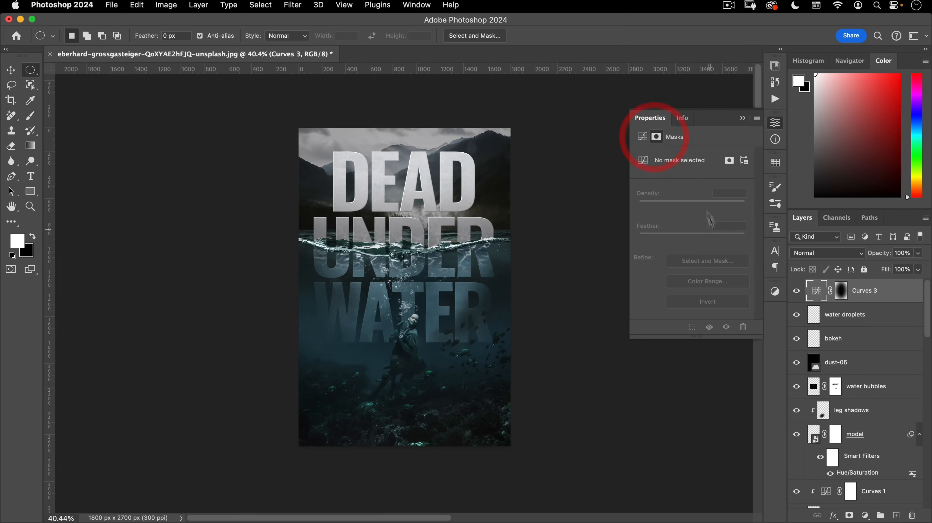
pyautogui.click(841, 290)
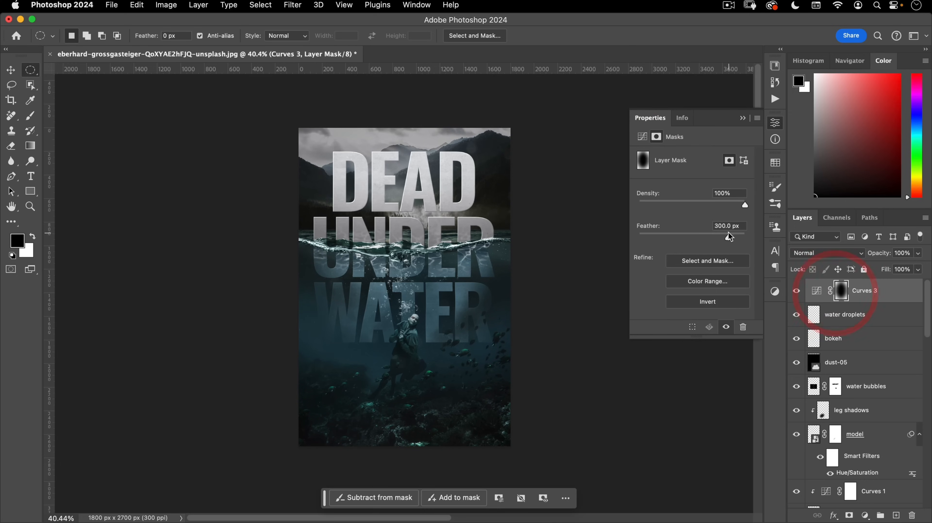
pyautogui.moveTo(685, 239); pyautogui.dragTo(715, 240)
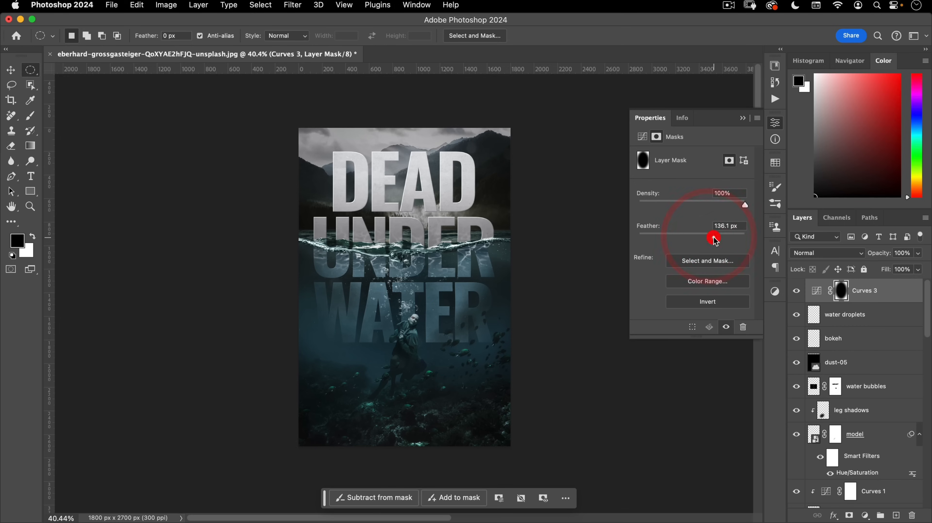
pyautogui.click(776, 122)
pyautogui.scroll(3, 429, 303)
pyautogui.moveTo(453, 307); pyautogui.dragTo(444, 294)
pyautogui.moveTo(486, 325); pyautogui.dragTo(497, 350)
# - Add another Curves adjustment and place a point on its Red channel curve
pyautogui.click(864, 515)
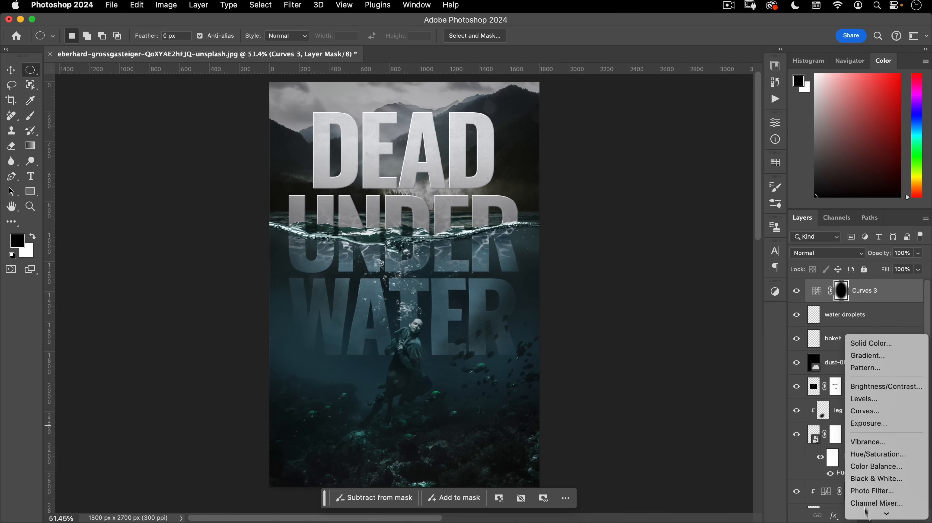
pyautogui.click(871, 413)
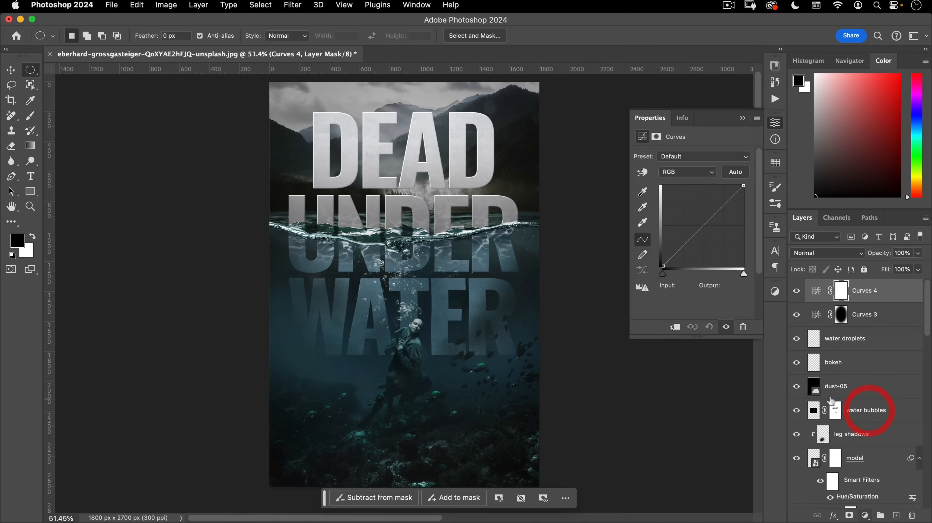
pyautogui.click(676, 172)
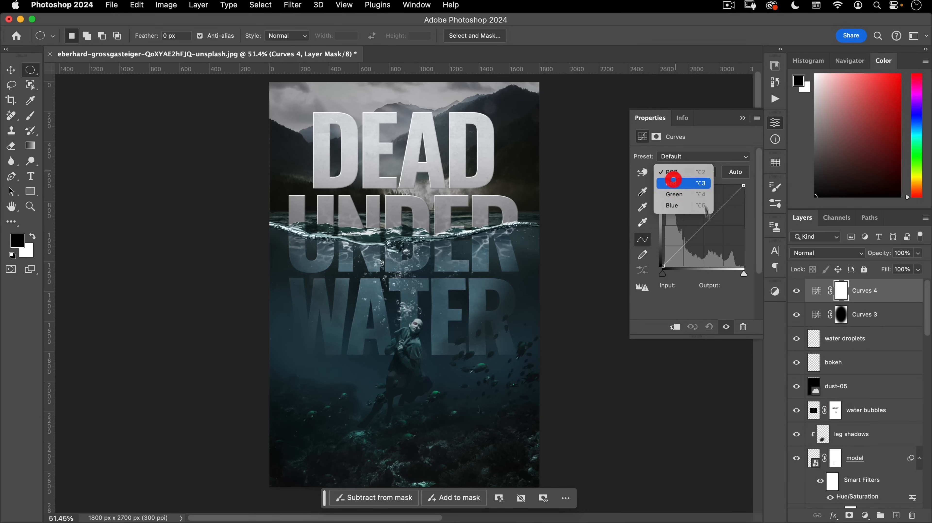
pyautogui.click(673, 182)
pyautogui.click(703, 228)
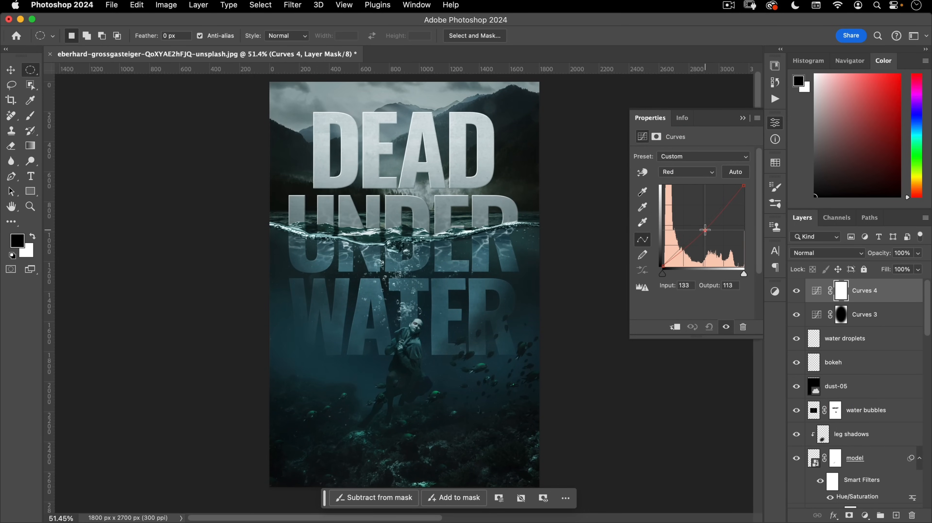
# - On the Blue curve, lift the shadows and lower the highlights
pyautogui.click(688, 172)
pyautogui.click(677, 192)
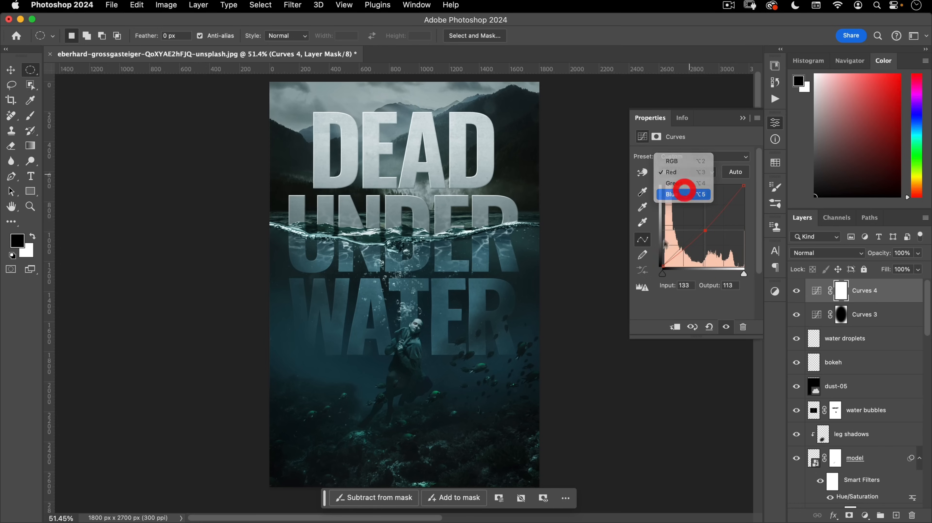
pyautogui.moveTo(663, 266); pyautogui.dragTo(661, 255)
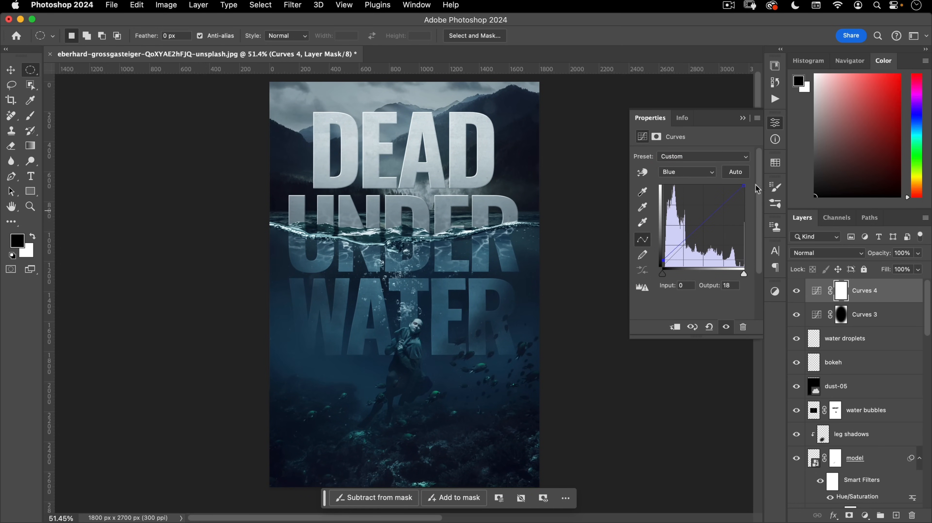
pyautogui.moveTo(744, 184); pyautogui.dragTo(747, 190)
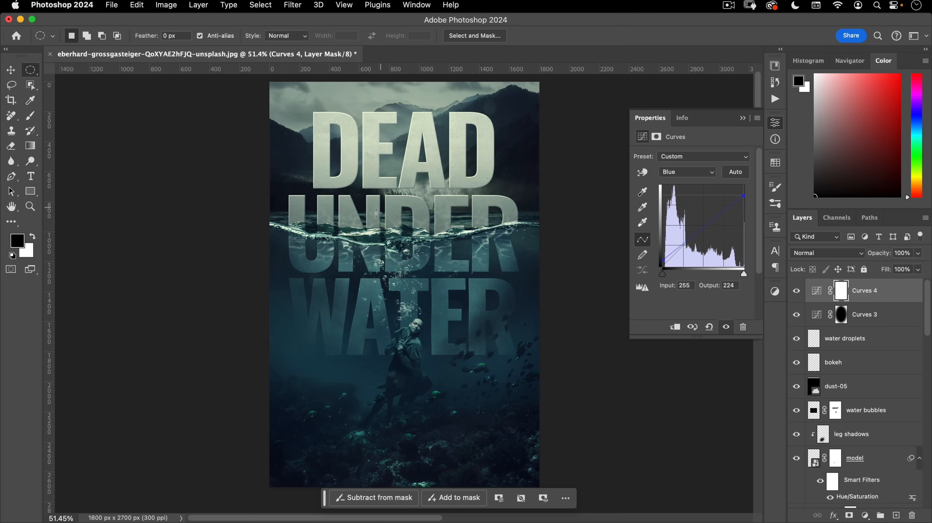
# - Reshape the Red curve, pulling shadows down from 63 to 49 while anchoring the upper tones
pyautogui.click(689, 172)
pyautogui.click(693, 150)
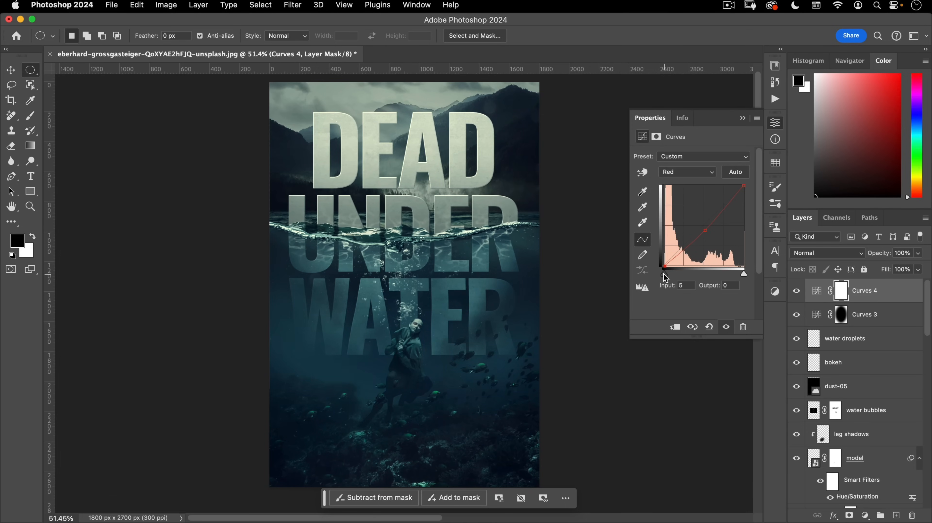
pyautogui.moveTo(705, 231); pyautogui.dragTo(683, 246)
pyautogui.click(719, 209)
pyautogui.click(685, 246)
pyautogui.click(780, 126)
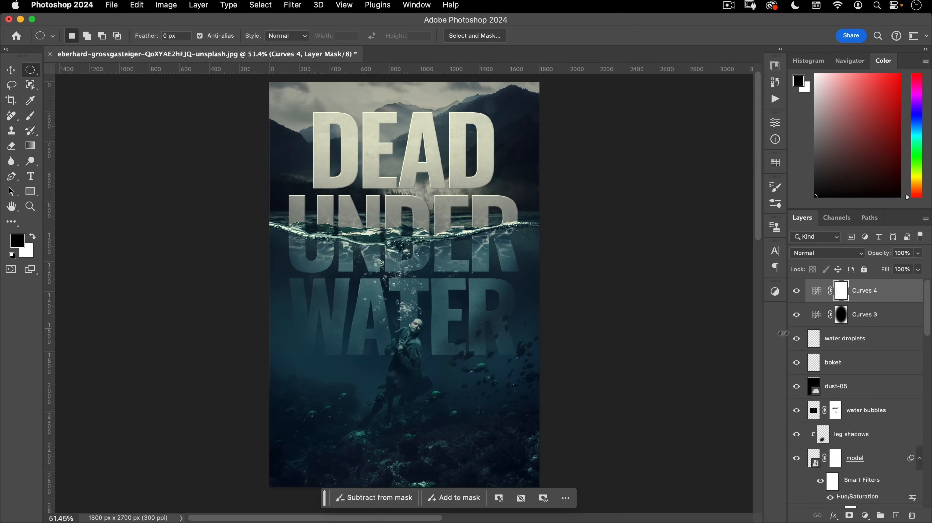
pyautogui.click(864, 514)
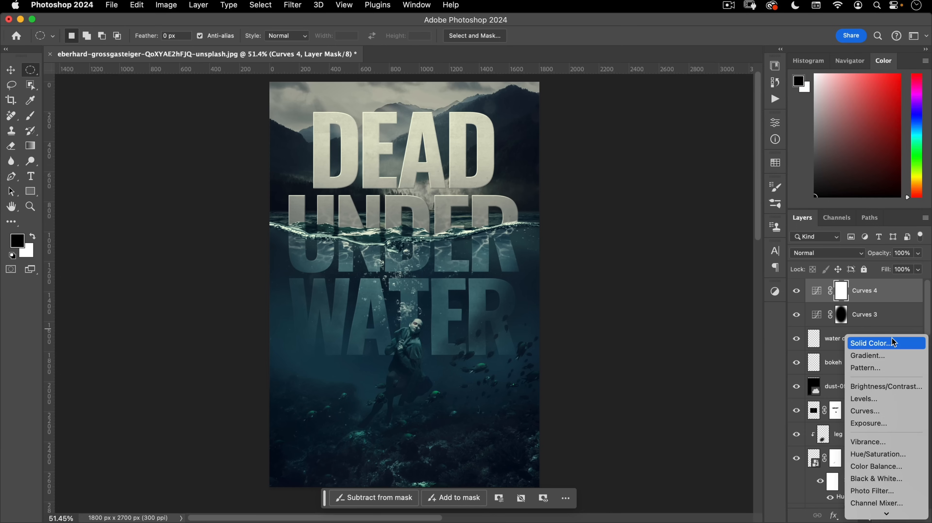
# - Add a Pattern Fill layer using the fine grey noise pattern
pyautogui.click(893, 369)
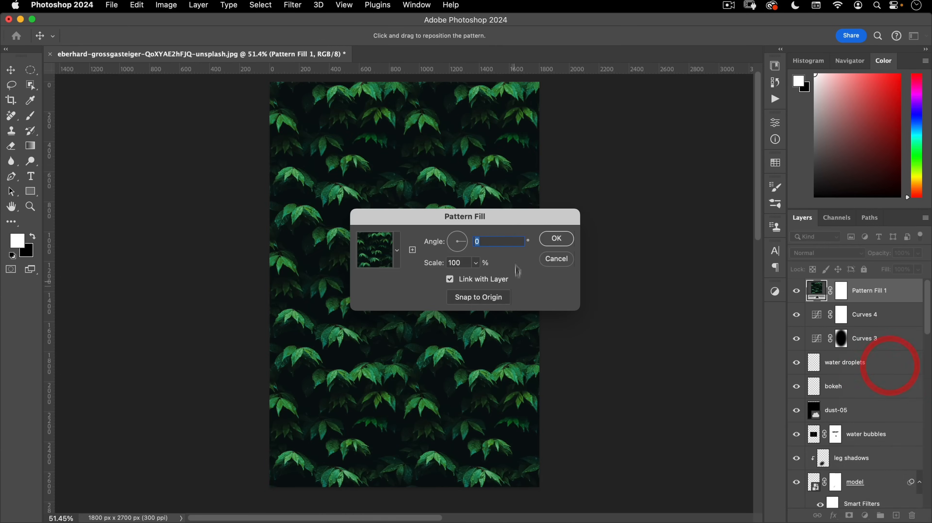
pyautogui.click(397, 250)
pyautogui.click(316, 352)
pyautogui.scroll(-4, 365, 333)
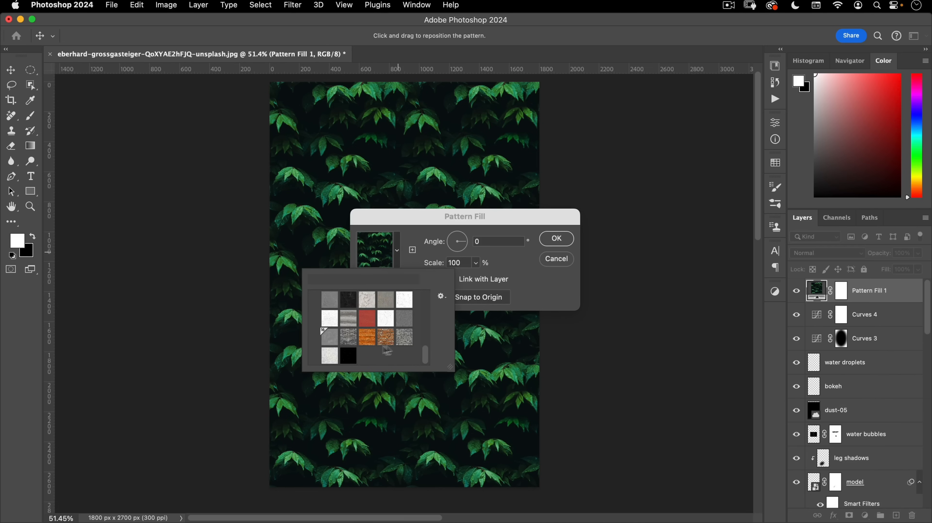
pyautogui.doubleClick(406, 321)
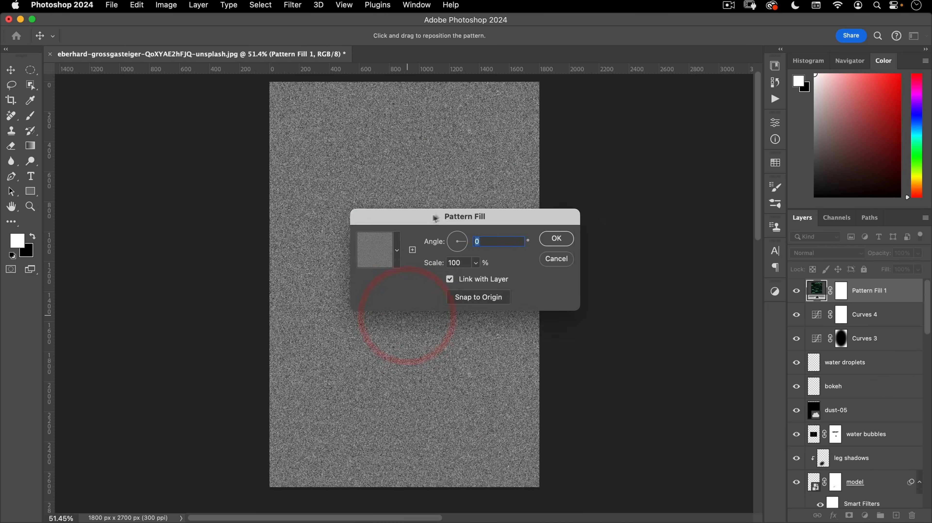
# - Set the noise pattern's scale to 50% and confirm the fill
pyautogui.moveTo(432, 214); pyautogui.dragTo(497, 187)
pyautogui.press('Tab')
pyautogui.write('60')
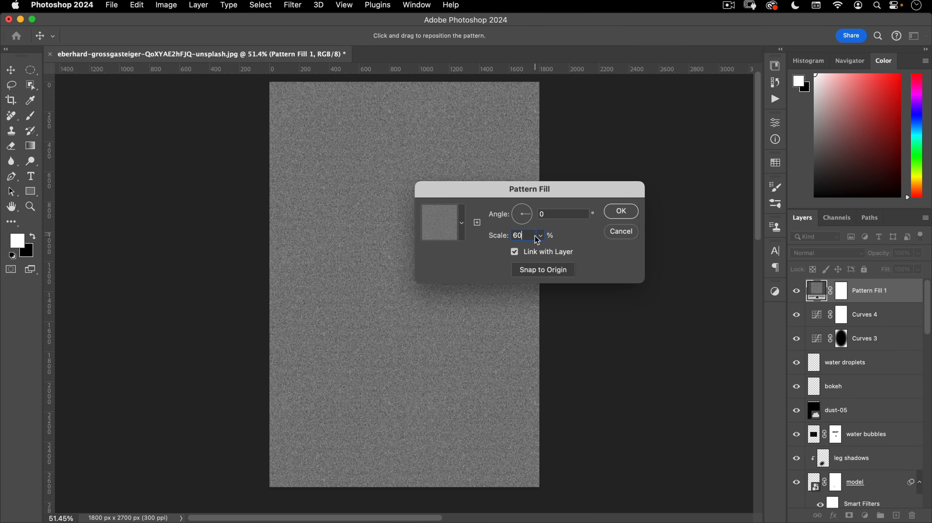
pyautogui.click(496, 228)
pyautogui.write('40')
pyautogui.click(462, 223)
pyautogui.write('50')
pyautogui.click(611, 212)
pyautogui.click(824, 257)
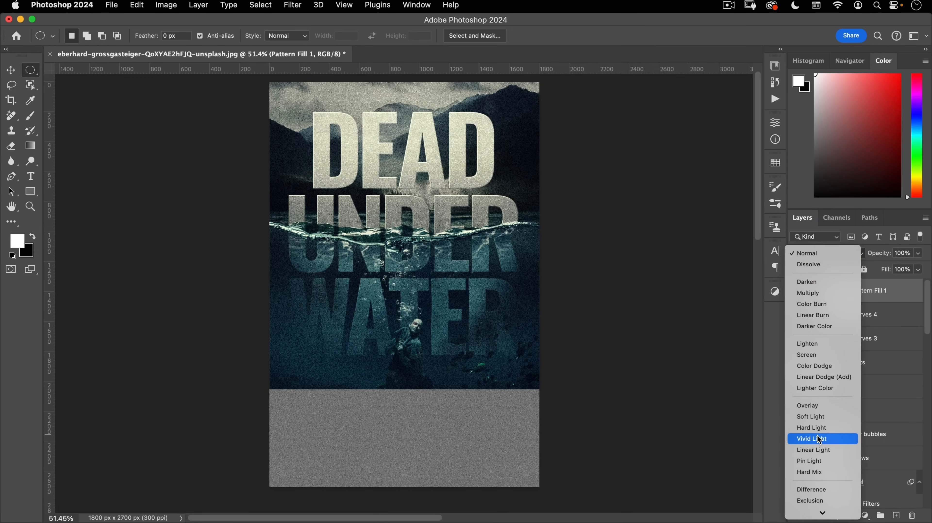
# - Try the noise layer in Vivid Light with its fill lowered to about 21%
pyautogui.click(819, 439)
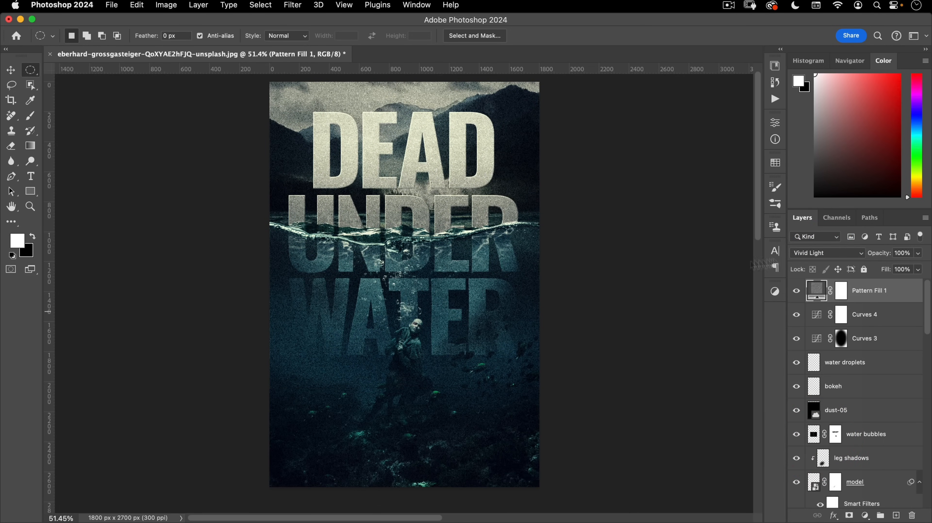
pyautogui.scroll(10, 325, 269)
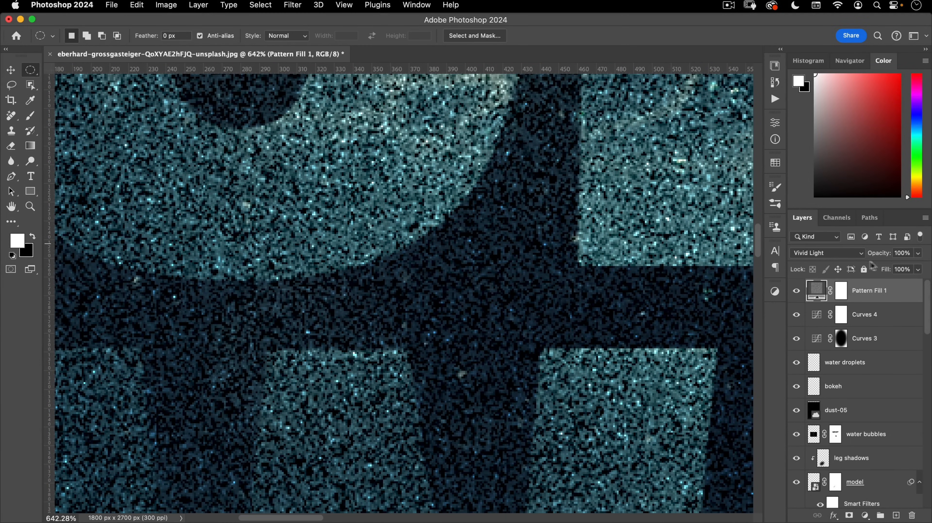
pyautogui.moveTo(885, 270); pyautogui.dragTo(830, 273)
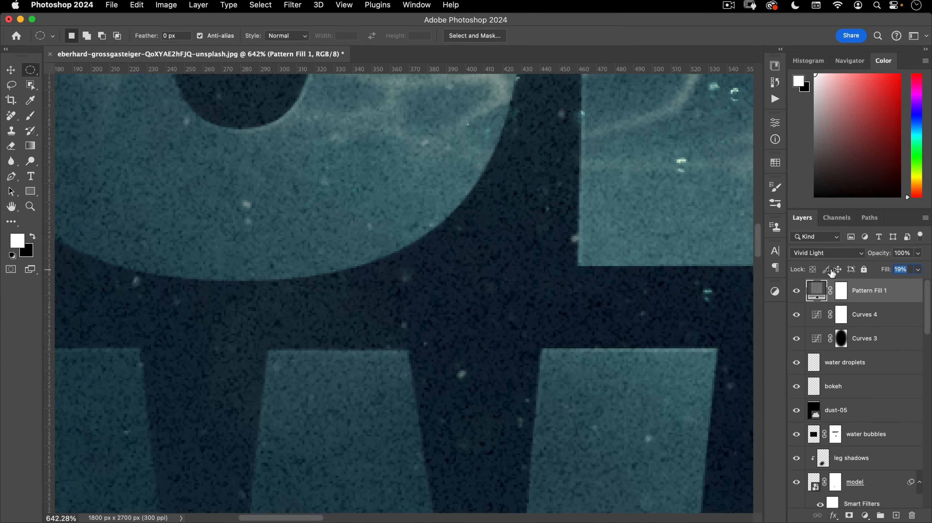
pyautogui.moveTo(834, 272); pyautogui.dragTo(833, 269)
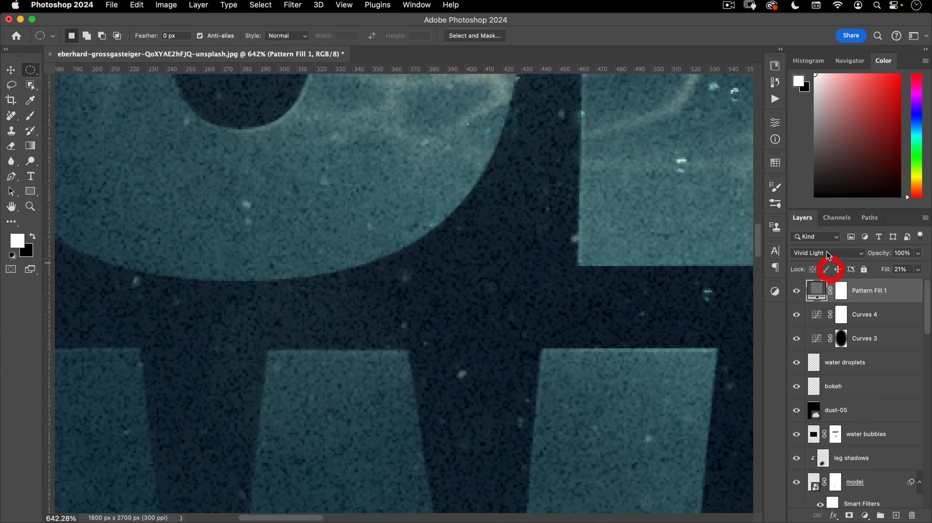
# - Switch the noise layer to Linear Light and reduce its fill to 7%
pyautogui.click(837, 253)
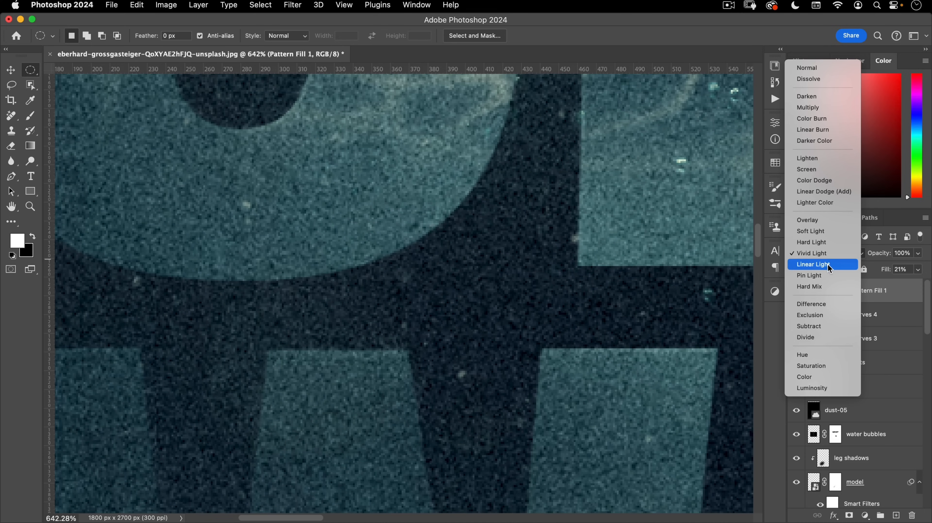
pyautogui.click(829, 262)
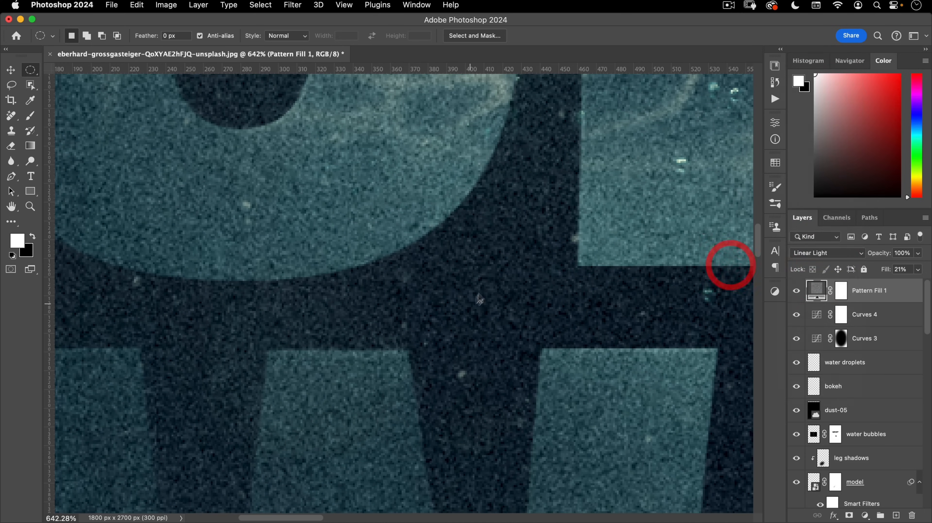
pyautogui.scroll(-5, 428, 335)
pyautogui.scroll(3, 468, 311)
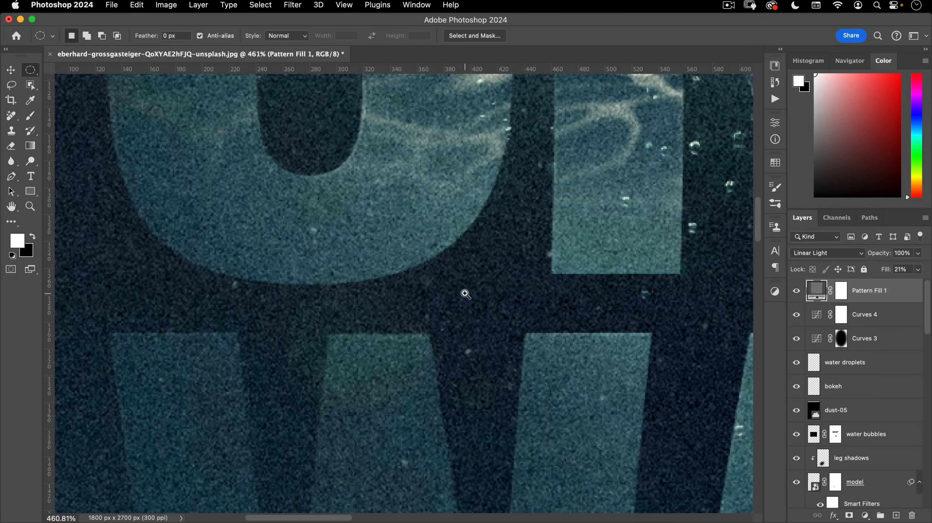
pyautogui.moveTo(477, 324); pyautogui.dragTo(619, 286)
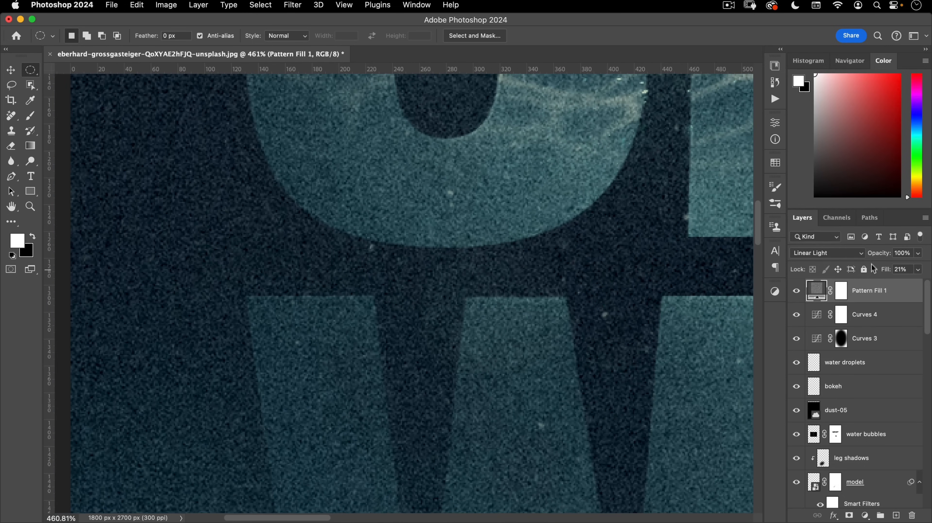
pyautogui.moveTo(882, 274); pyautogui.dragTo(878, 274)
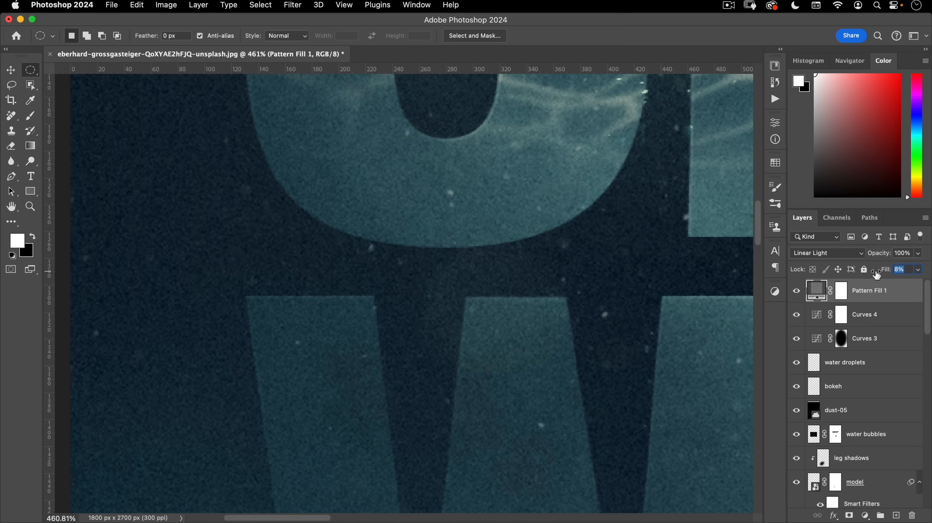
pyautogui.moveTo(500, 300); pyautogui.dragTo(364, 333)
pyautogui.moveTo(482, 346); pyautogui.dragTo(490, 358)
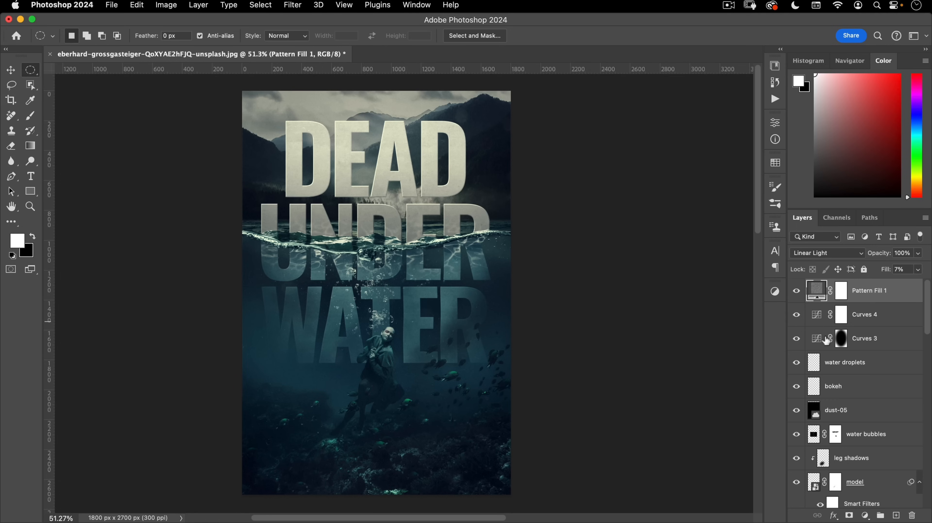
# - Duplicate Curves 3 above Pattern Fill 1, invert its mask, and reset then raise its curve
pyautogui.moveTo(833, 341); pyautogui.dragTo(812, 294)
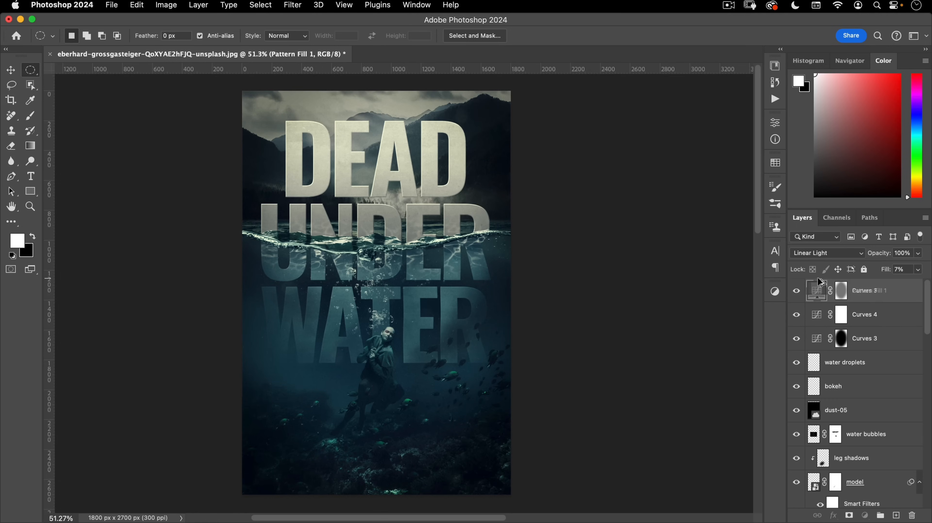
pyautogui.click(816, 291)
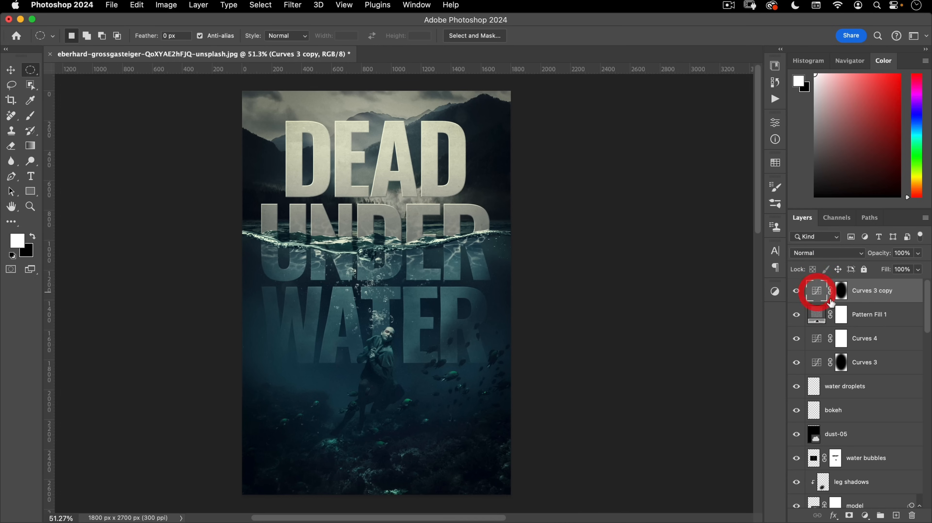
pyautogui.doubleClick(841, 290)
pyautogui.click(708, 301)
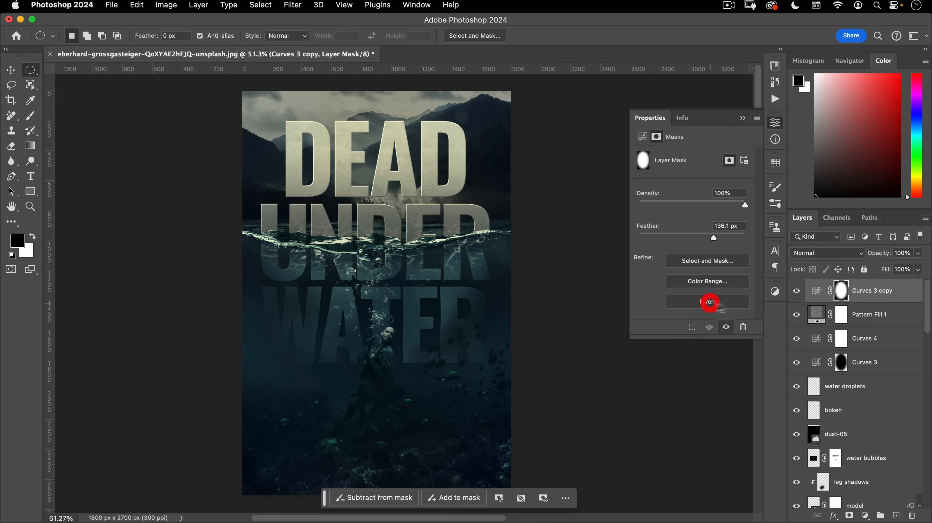
pyautogui.click(643, 137)
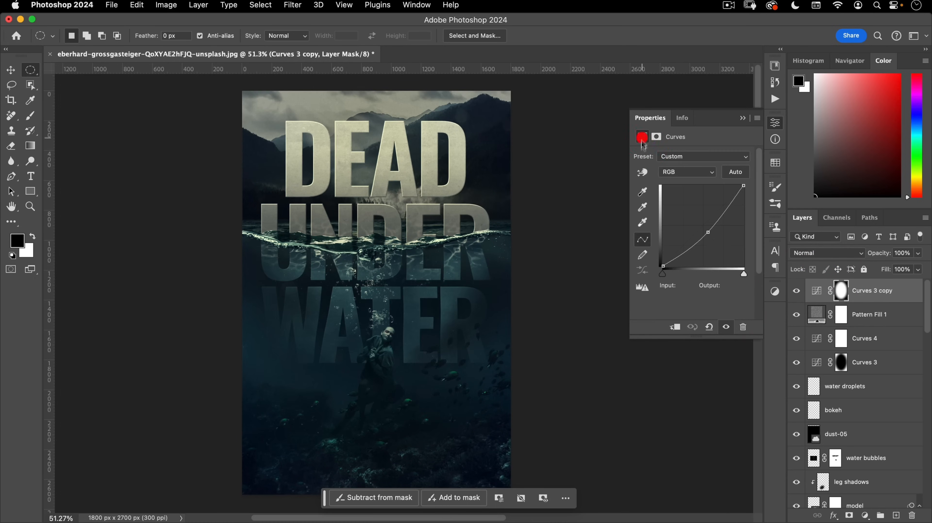
pyautogui.click(710, 326)
pyautogui.moveTo(696, 233); pyautogui.dragTo(700, 222)
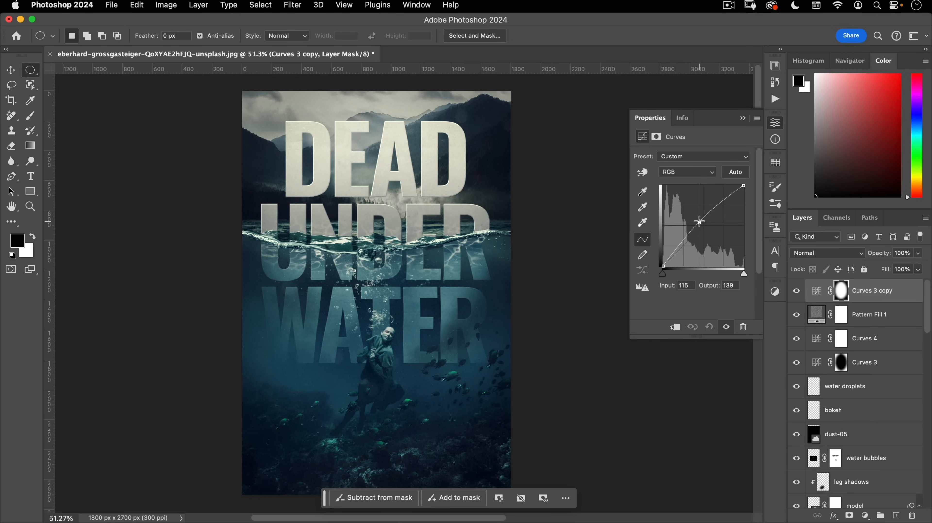
# - Toggle the Curves 3 copy layer on and off to compare the brightening
pyautogui.click(775, 122)
pyautogui.click(797, 290)
pyautogui.click(797, 291)
pyautogui.click(796, 290)
pyautogui.click(797, 291)
# - Shrink the Curves 3 copy mask to about 85% and feather it 178.6 px
pyautogui.click(839, 291)
pyautogui.press('super+t')
pyautogui.moveTo(513, 284); pyautogui.dragTo(483, 287)
pyautogui.doubleClick(449, 284)
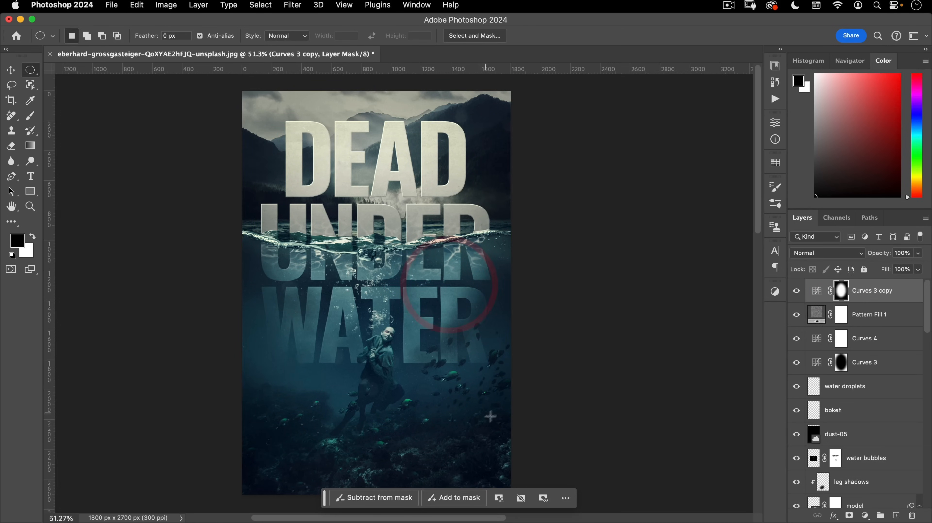
pyautogui.doubleClick(843, 291)
pyautogui.moveTo(719, 237); pyautogui.dragTo(729, 236)
pyautogui.click(773, 122)
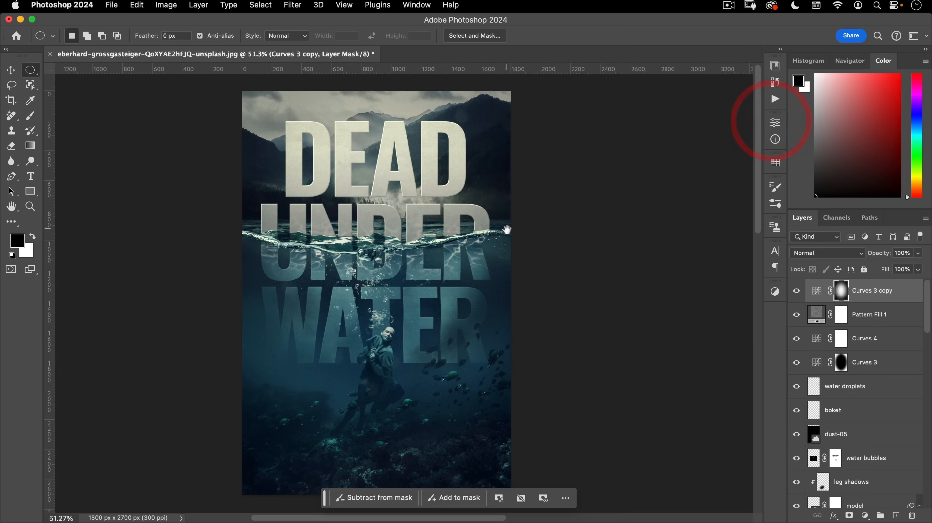
pyautogui.moveTo(509, 229); pyautogui.dragTo(535, 222)
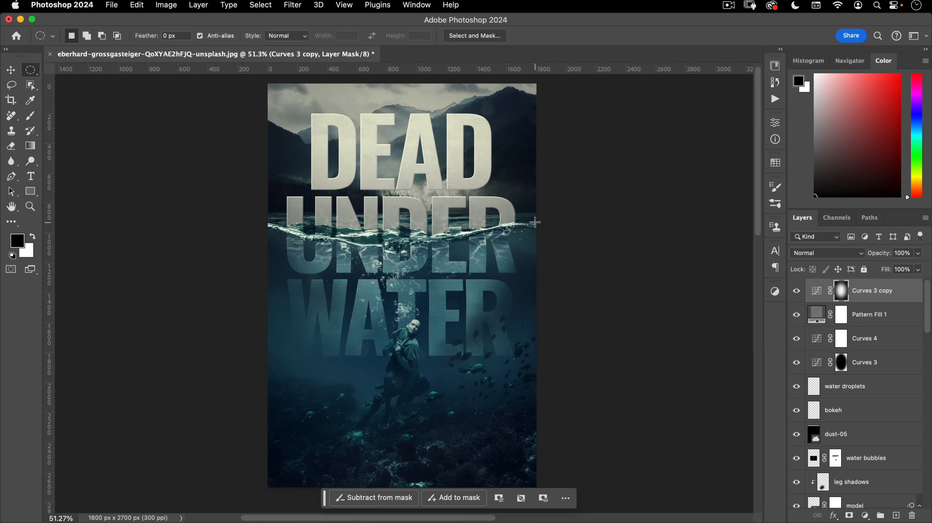
pyautogui.moveTo(366, 238); pyautogui.dragTo(437, 200)
pyautogui.moveTo(381, 222); pyautogui.dragTo(475, 281)
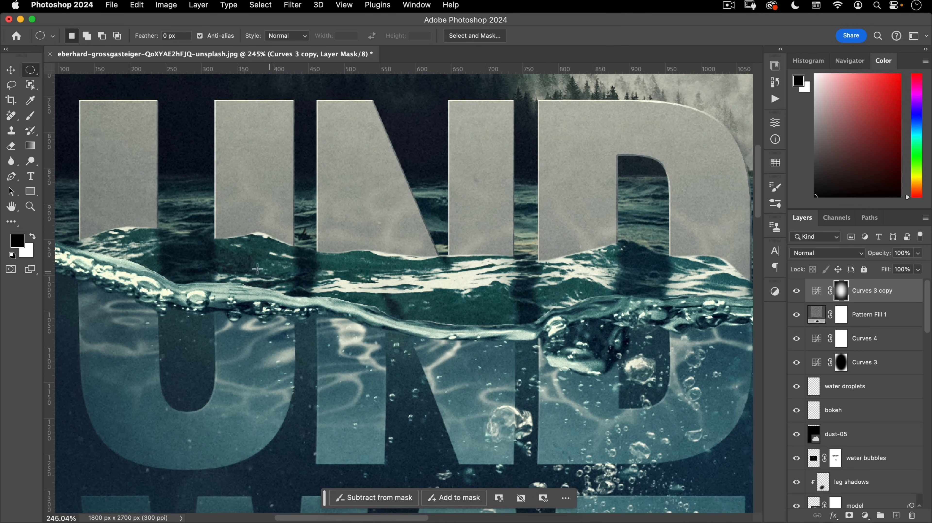
pyautogui.moveTo(284, 258); pyautogui.dragTo(317, 255)
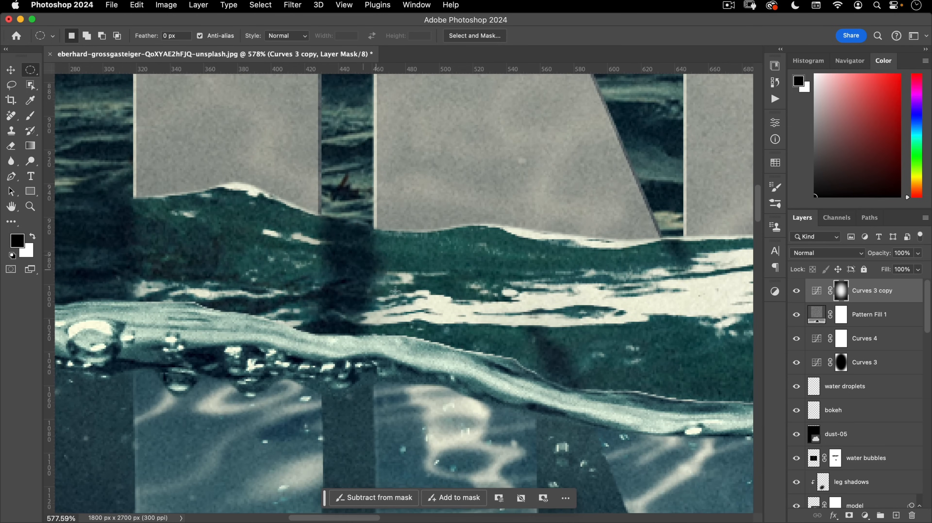
pyautogui.moveTo(432, 274); pyautogui.dragTo(361, 303)
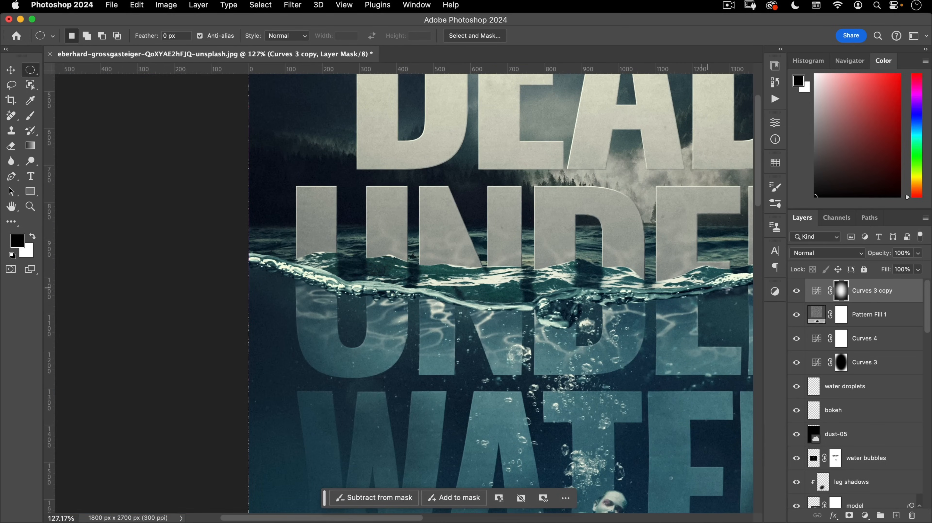
pyautogui.moveTo(593, 294); pyautogui.dragTo(547, 329)
pyautogui.moveTo(600, 330); pyautogui.dragTo(377, 276)
pyautogui.scroll(-5, 847, 433)
pyautogui.scroll(-6, 847, 433)
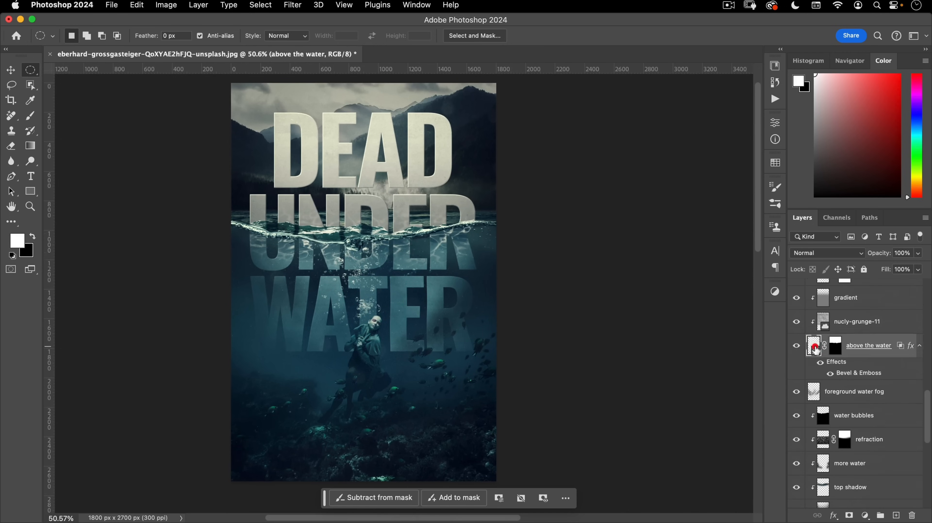
# - In the title smart object, retype the title as GIRL / IN THE / WATER on three lines
pyautogui.doubleClick(816, 349)
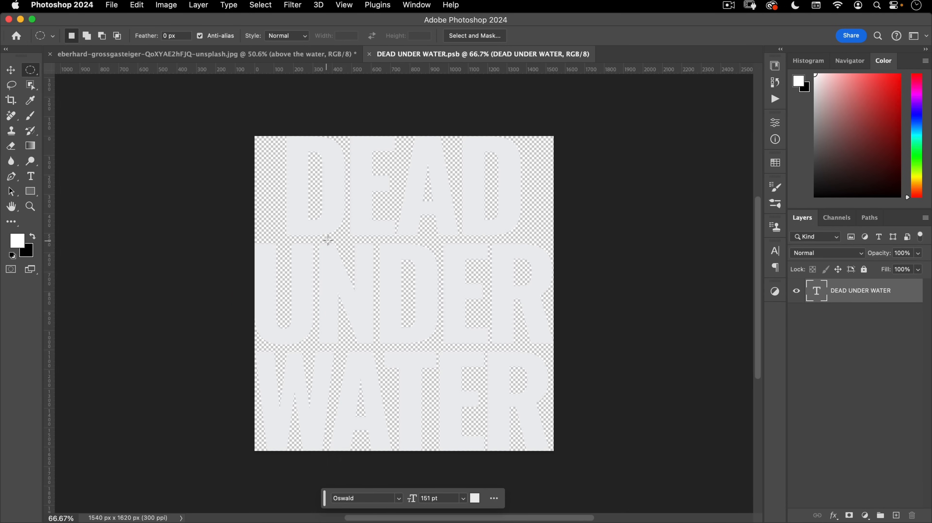
pyautogui.press('t')
pyautogui.click(352, 204)
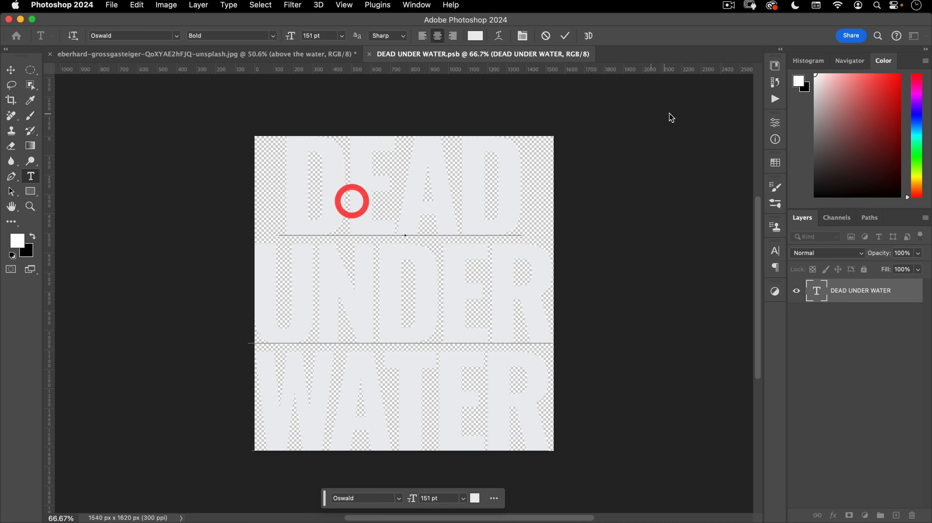
pyautogui.press('super+a')
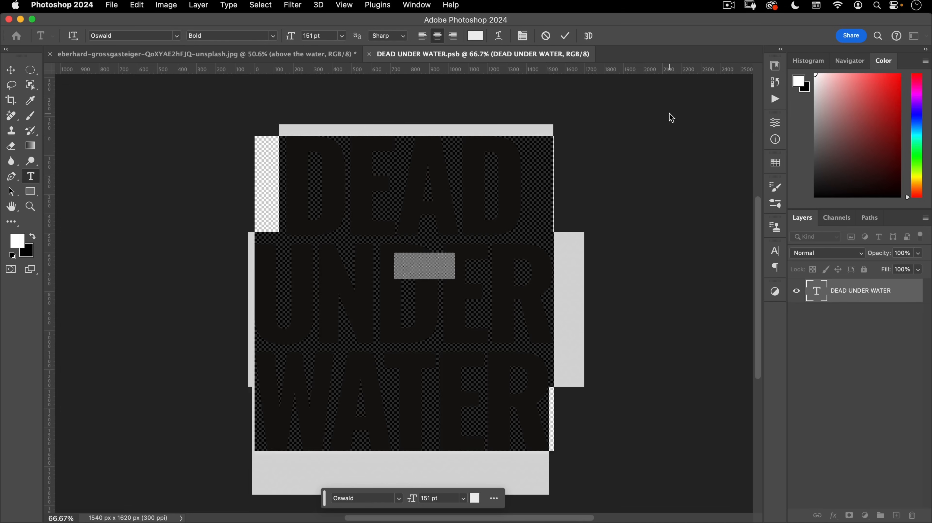
pyautogui.write('dea')
pyautogui.press('BackSpace')
pyautogui.press('BackSpace')
pyautogui.press('BackSpace')
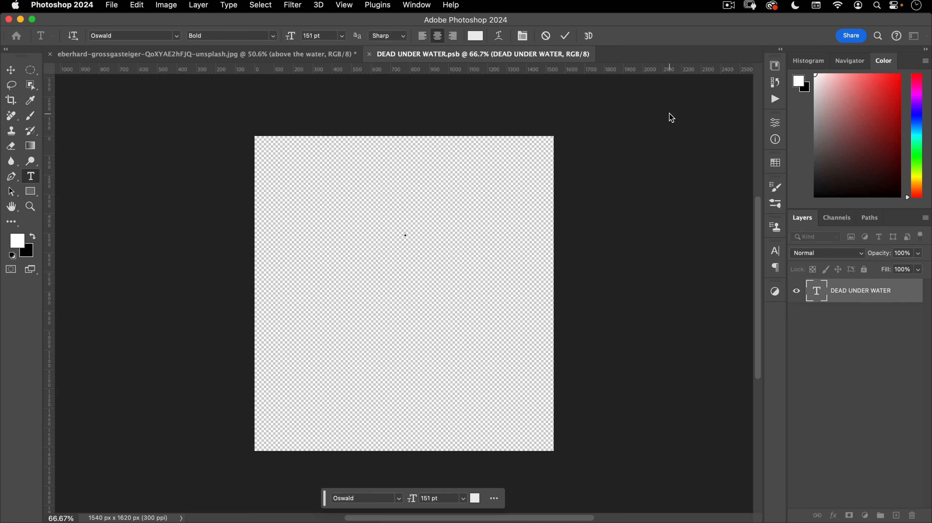
pyautogui.write('GIRL')
pyautogui.press('Return')
pyautogui.write('IN')
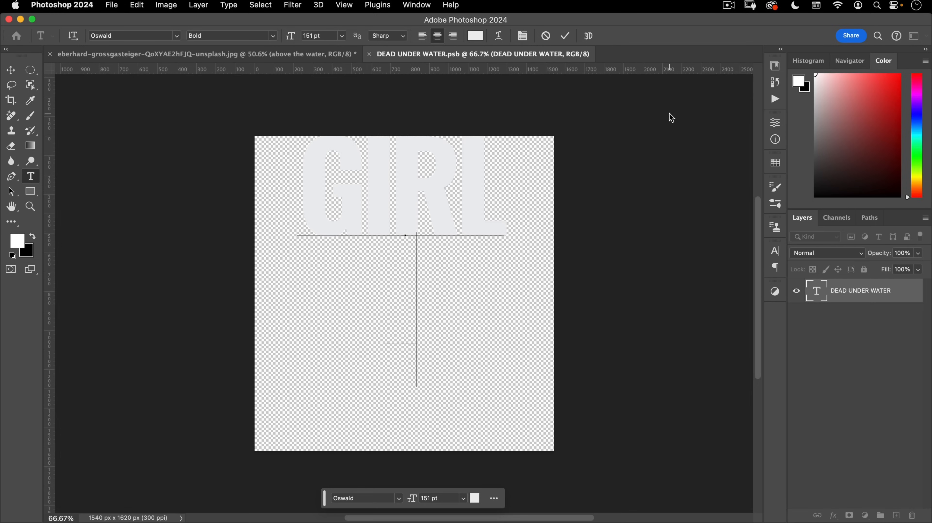
pyautogui.write(' THE')
pyautogui.press('Return')
pyautogui.write('WATER')
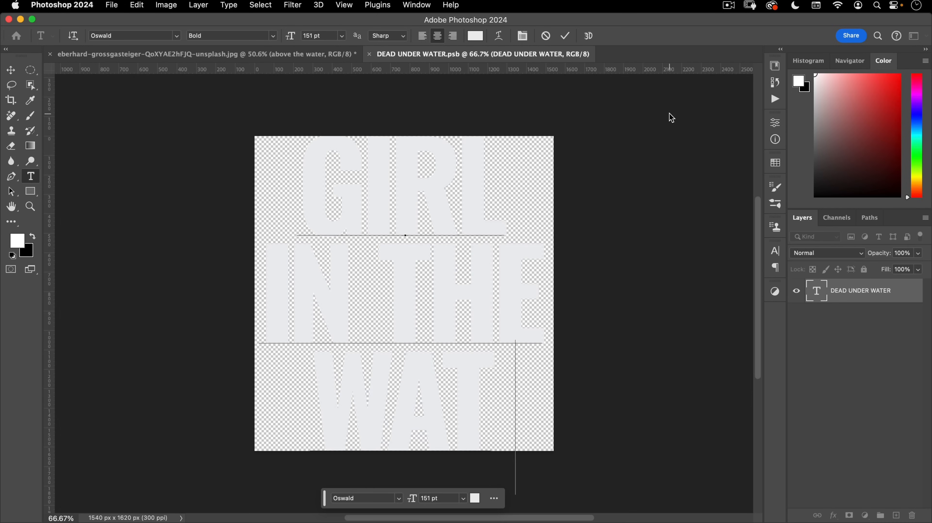
# - Commit the new title, then save and close the smart object
pyautogui.click(565, 36)
pyautogui.press('super+w')
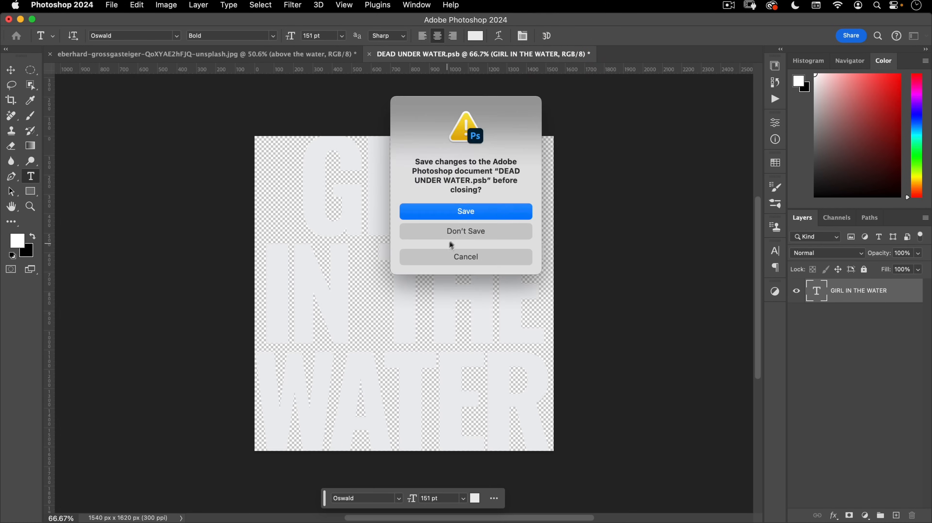
pyautogui.click(457, 212)
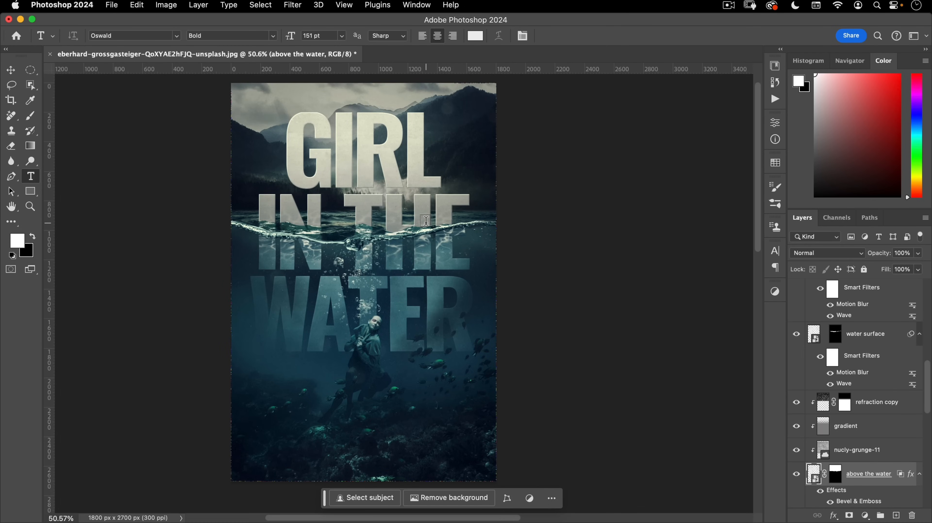
pyautogui.moveTo(446, 378); pyautogui.dragTo(466, 381)
pyautogui.press('v')
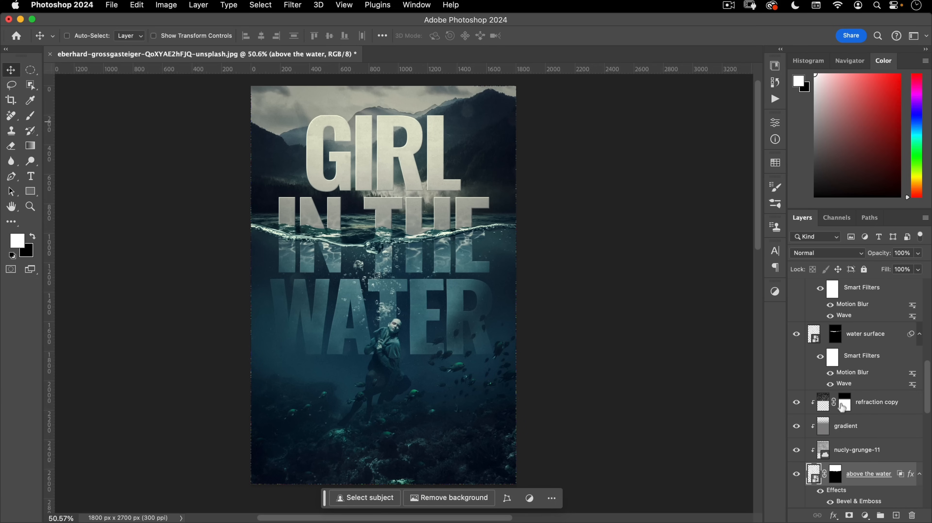
pyautogui.scroll(6, 846, 392)
pyautogui.scroll(-6, 849, 418)
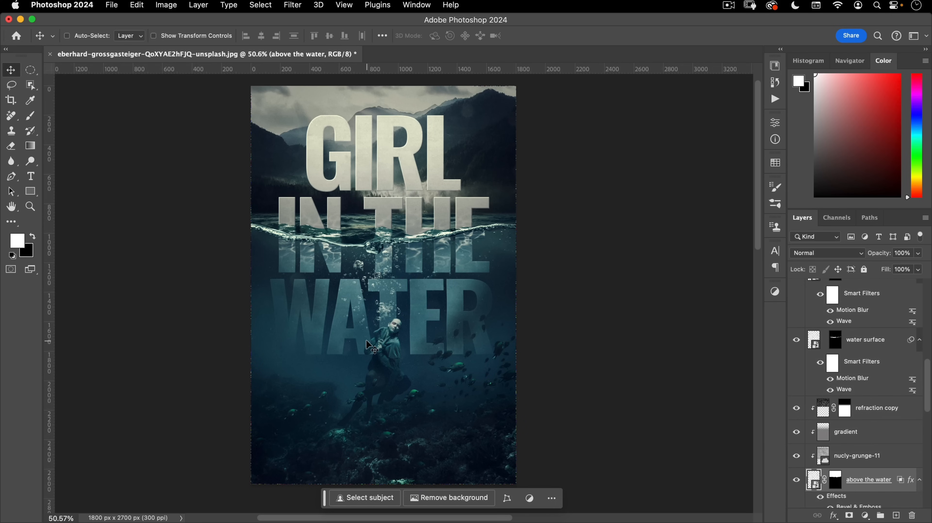
# - Make the title Regular weight and save, then undo back to the bold DEAD UNDER WATER title
pyautogui.doubleClick(817, 343)
pyautogui.doubleClick(333, 174)
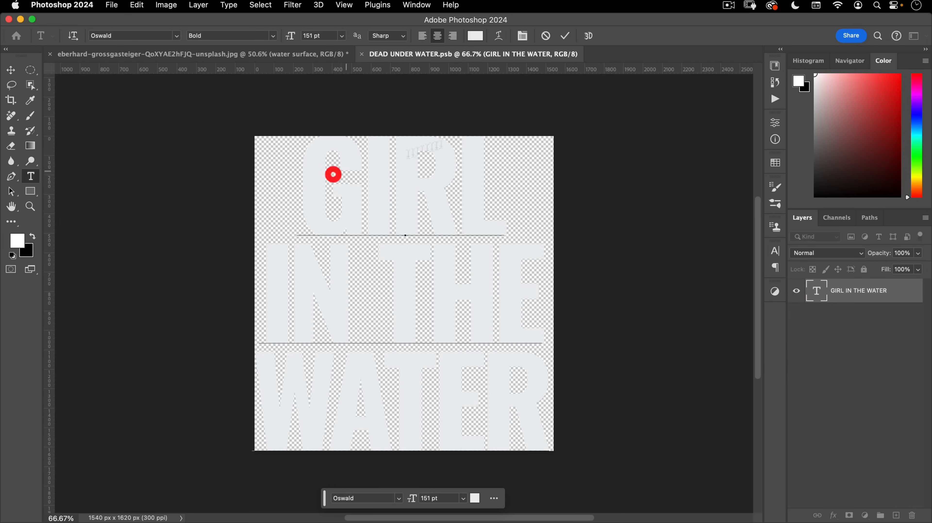
pyautogui.press('super+a')
pyautogui.click(272, 35)
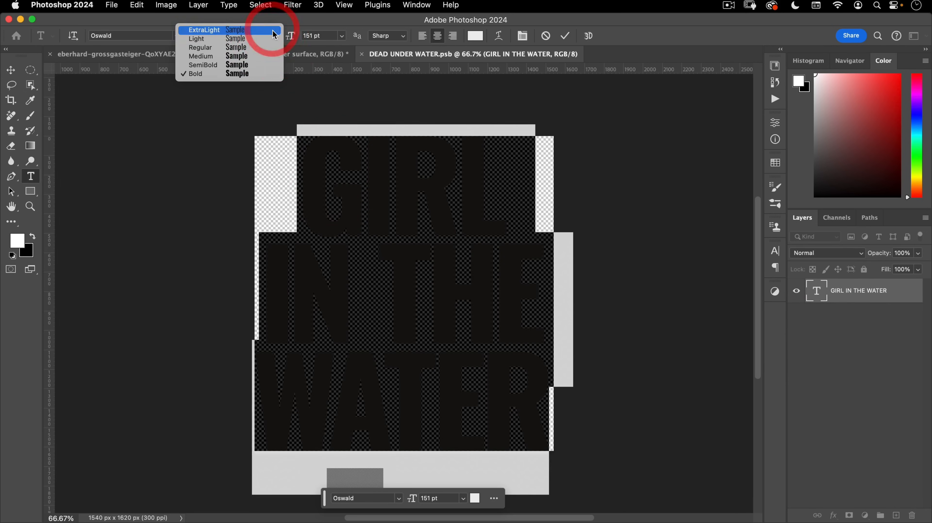
pyautogui.click(259, 51)
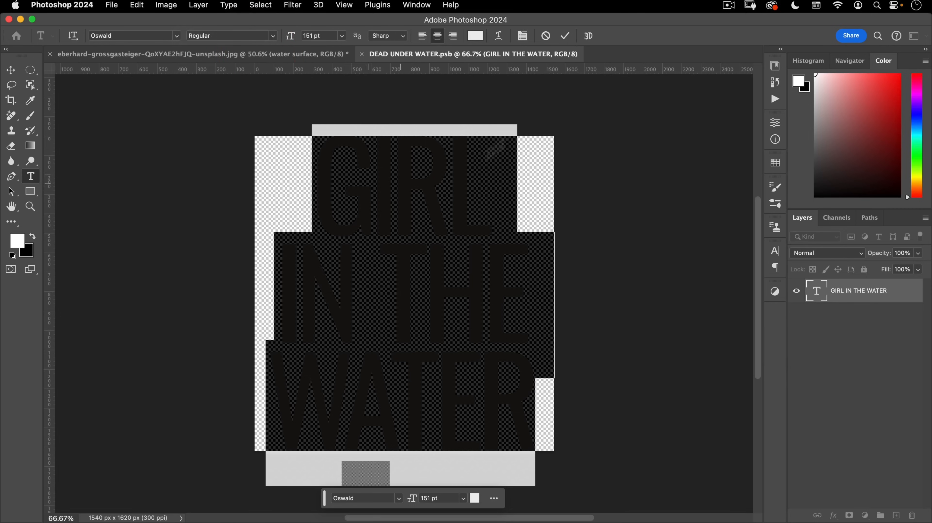
pyautogui.click(565, 35)
pyautogui.press('super+w')
pyautogui.click(483, 208)
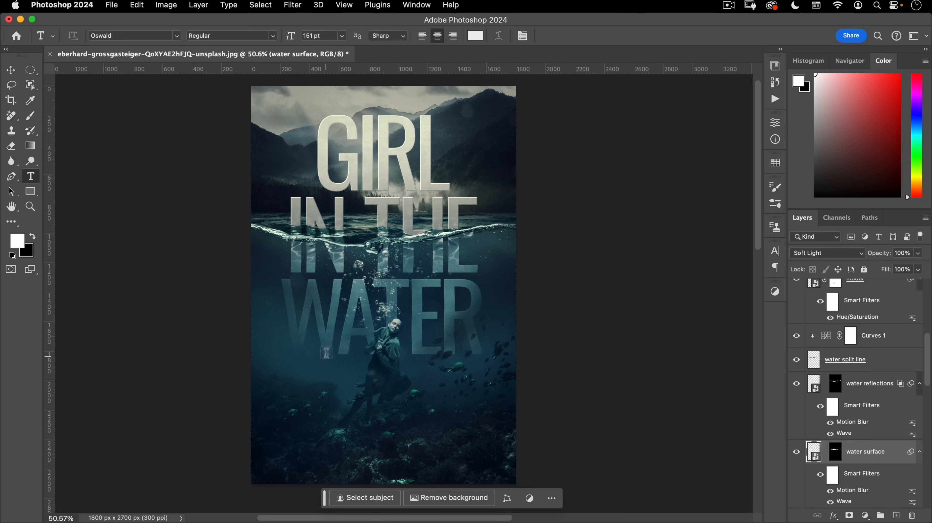
pyautogui.press('super+z')
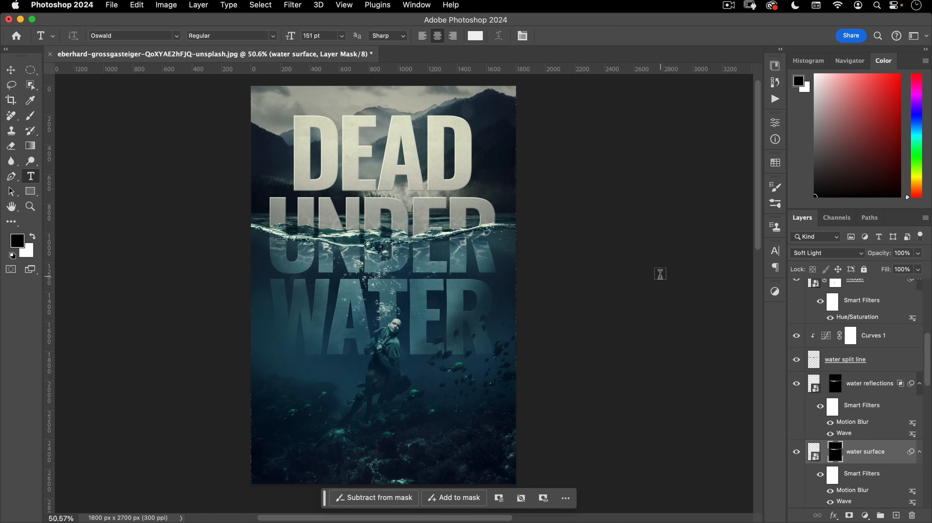
# - Show the layout guides over the cover and deselect all layers
pyautogui.scroll(5, 834, 360)
pyautogui.click(883, 299)
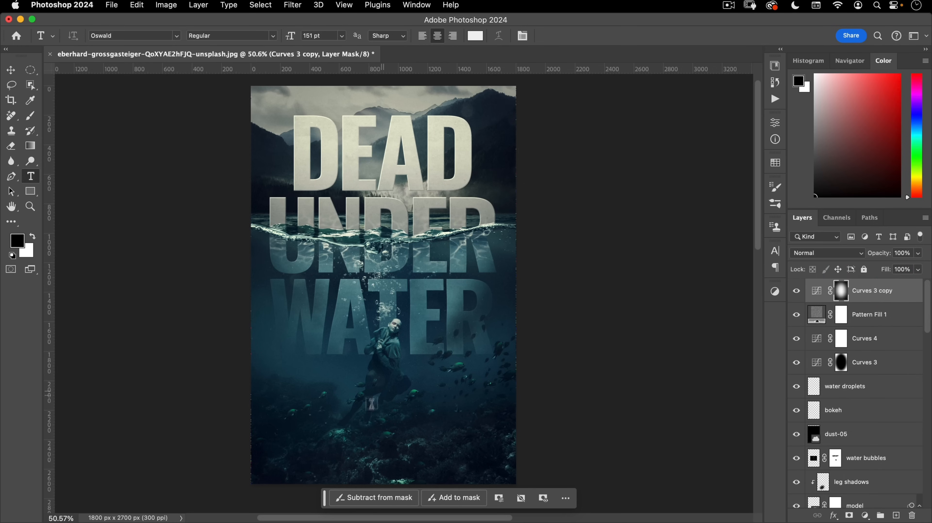
pyautogui.press('super+semicolon')
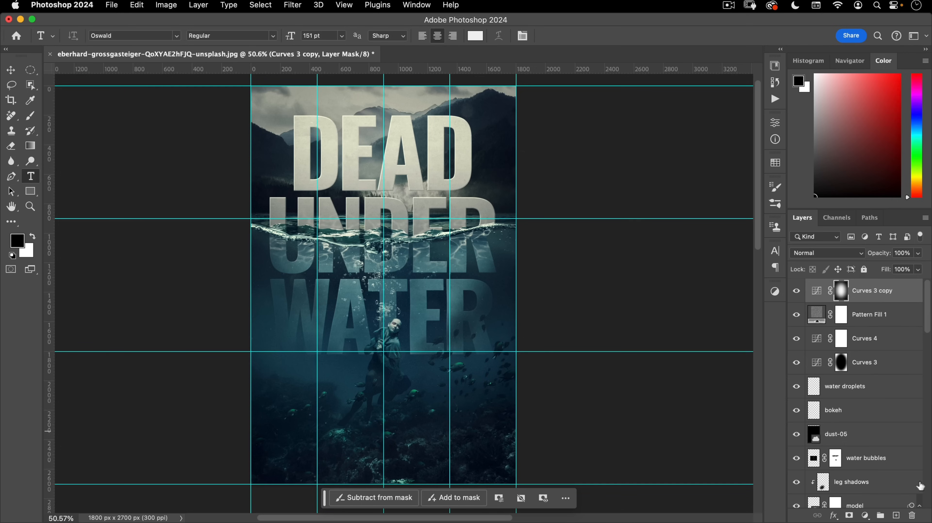
pyautogui.click(255, 4)
pyautogui.click(272, 76)
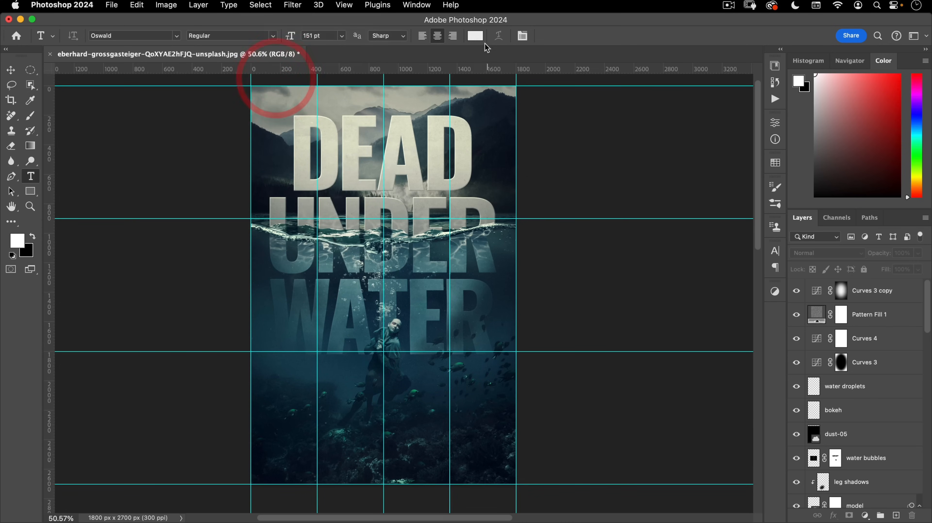
# - Set the text colour to a pale beige sampled from the DEAD lettering
pyautogui.click(476, 35)
pyautogui.click(364, 124)
pyautogui.click(364, 120)
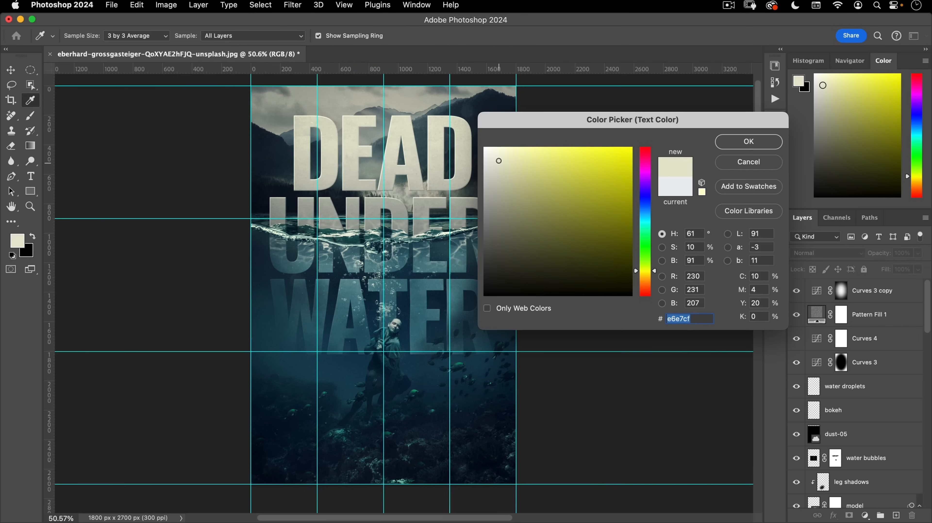
pyautogui.click(497, 160)
pyautogui.click(750, 141)
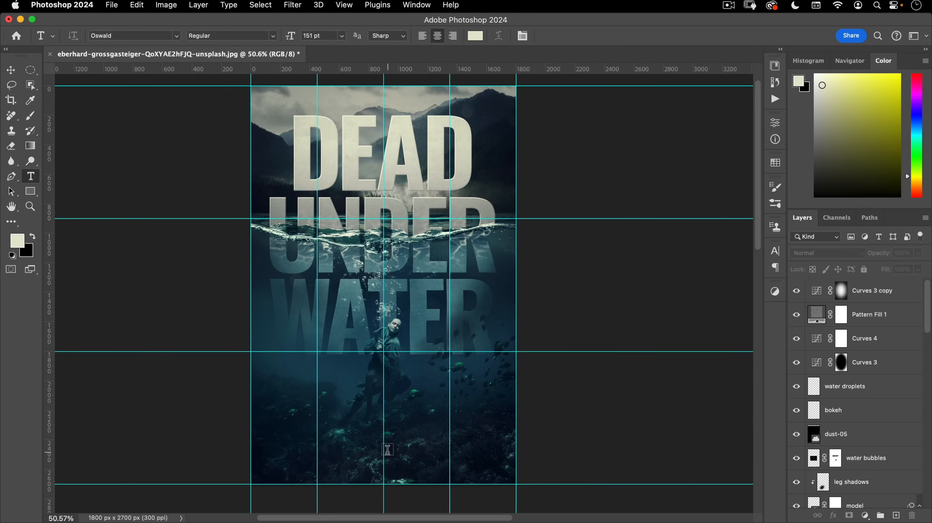
pyautogui.click(383, 454)
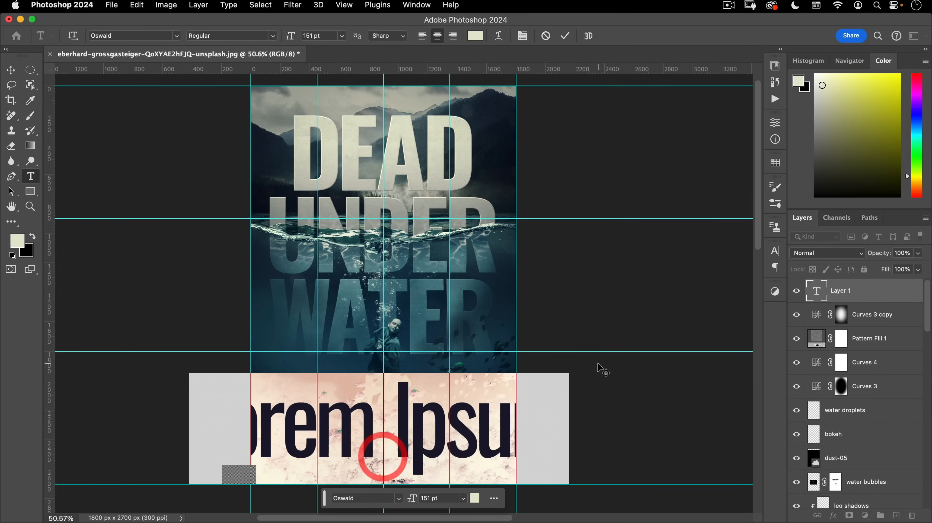
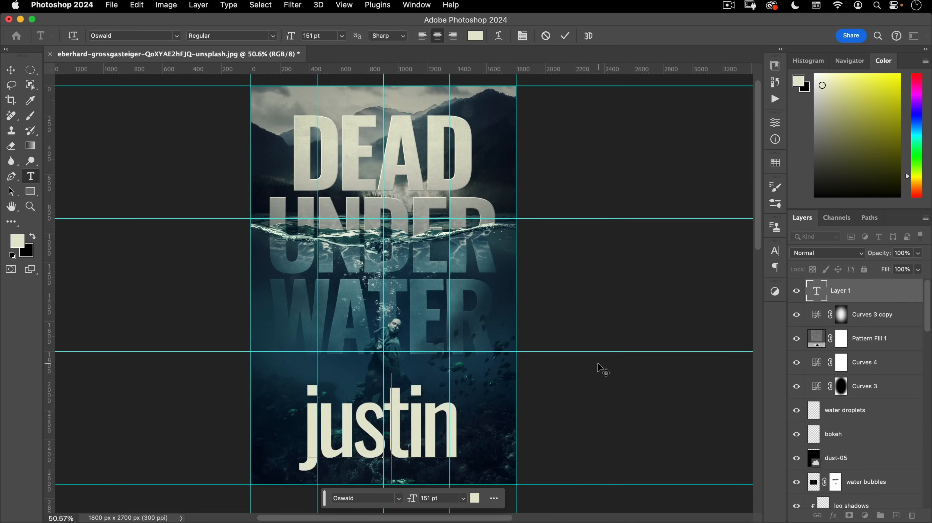
pyautogui.press('super+shift+k')
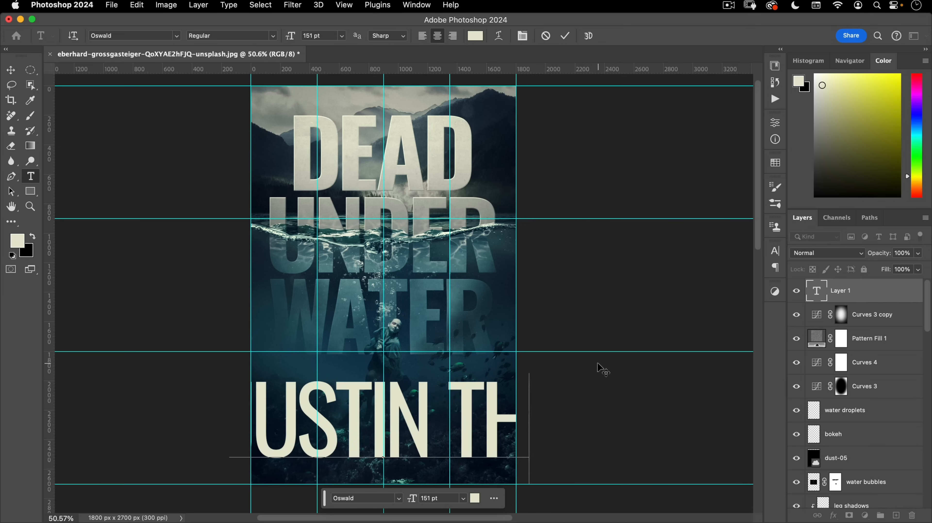
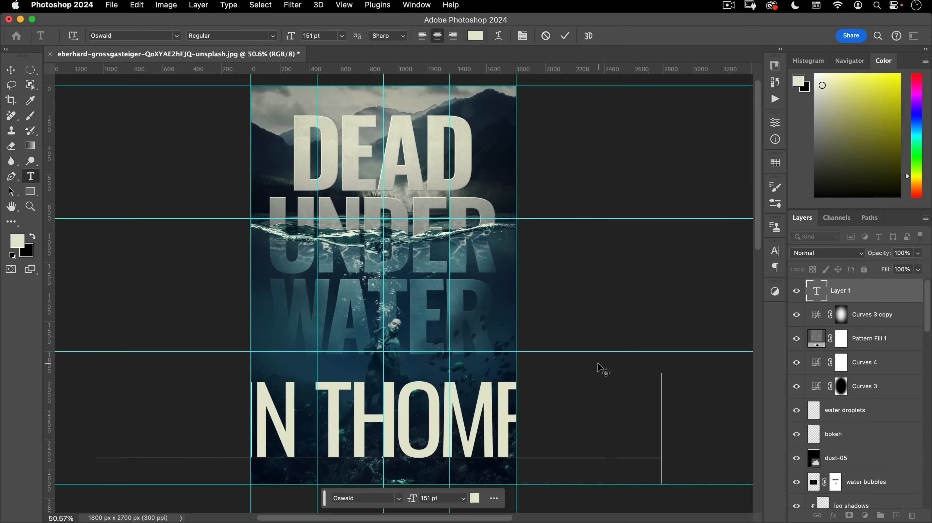
pyautogui.press('super+a')
pyautogui.moveTo(296, 41); pyautogui.dragTo(240, 58)
# - Set the author name's tracking to 0 and size to 52 pt, then commit
pyautogui.press('super+t')
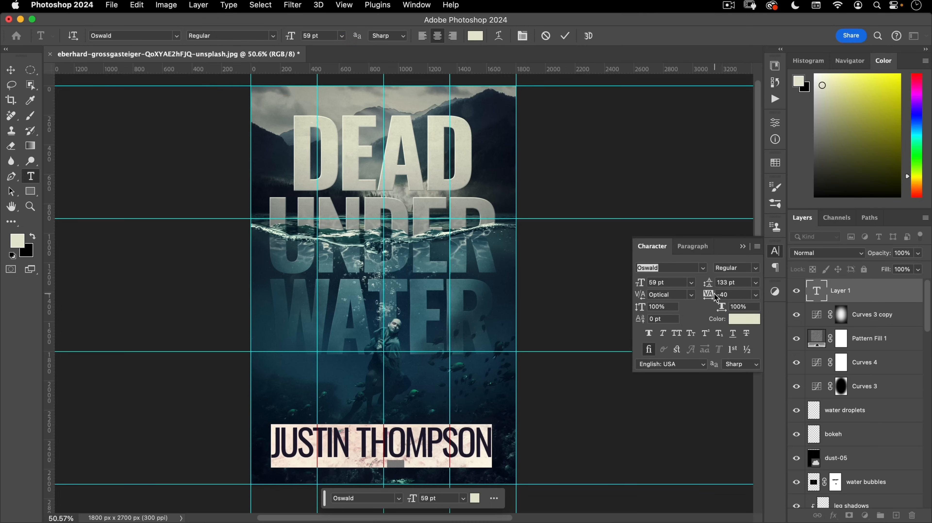
pyautogui.doubleClick(728, 295)
pyautogui.write('0')
pyautogui.press('Tab')
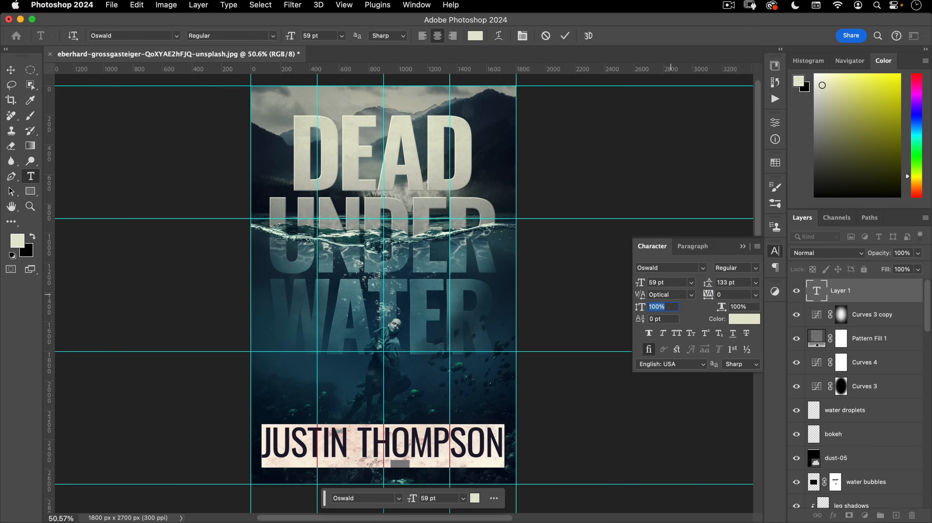
pyautogui.moveTo(639, 287); pyautogui.dragTo(637, 289)
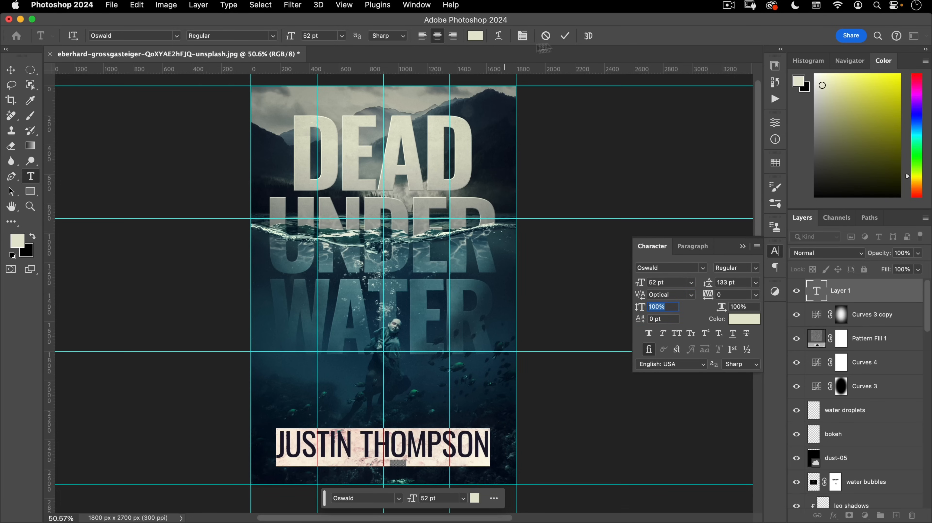
pyautogui.click(566, 35)
# - Check the author name's spacing from the cover edges and hide the character settings
pyautogui.press('v')
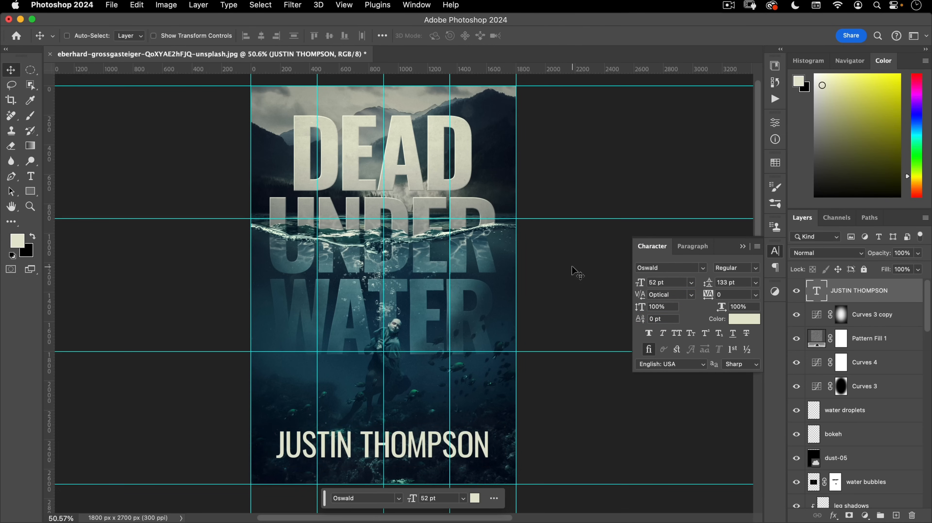
pyautogui.press('super')
pyautogui.press('Return')
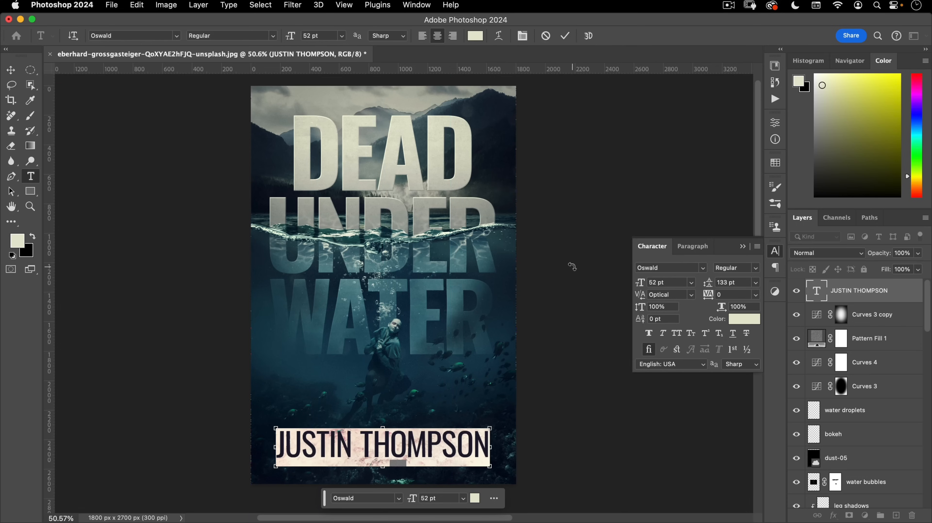
pyautogui.press('Escape')
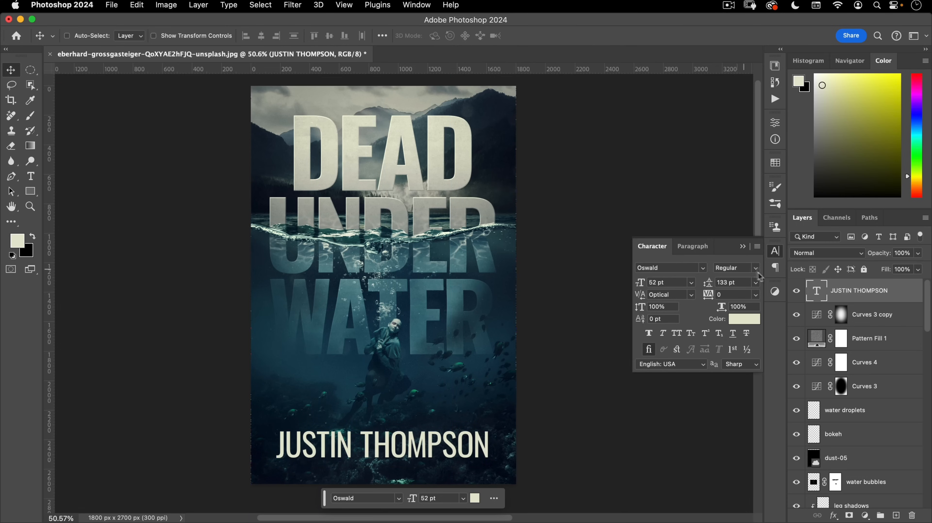
pyautogui.click(775, 253)
pyautogui.moveTo(587, 310); pyautogui.dragTo(643, 304)
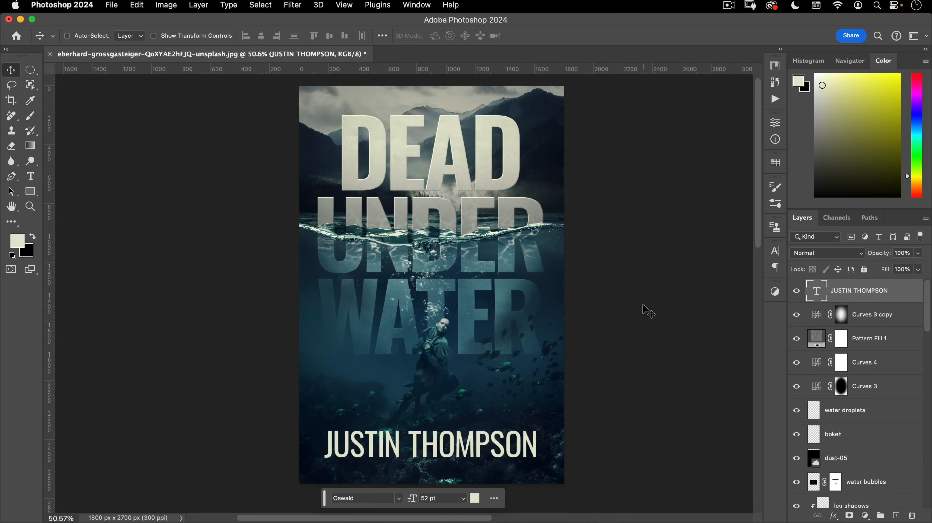